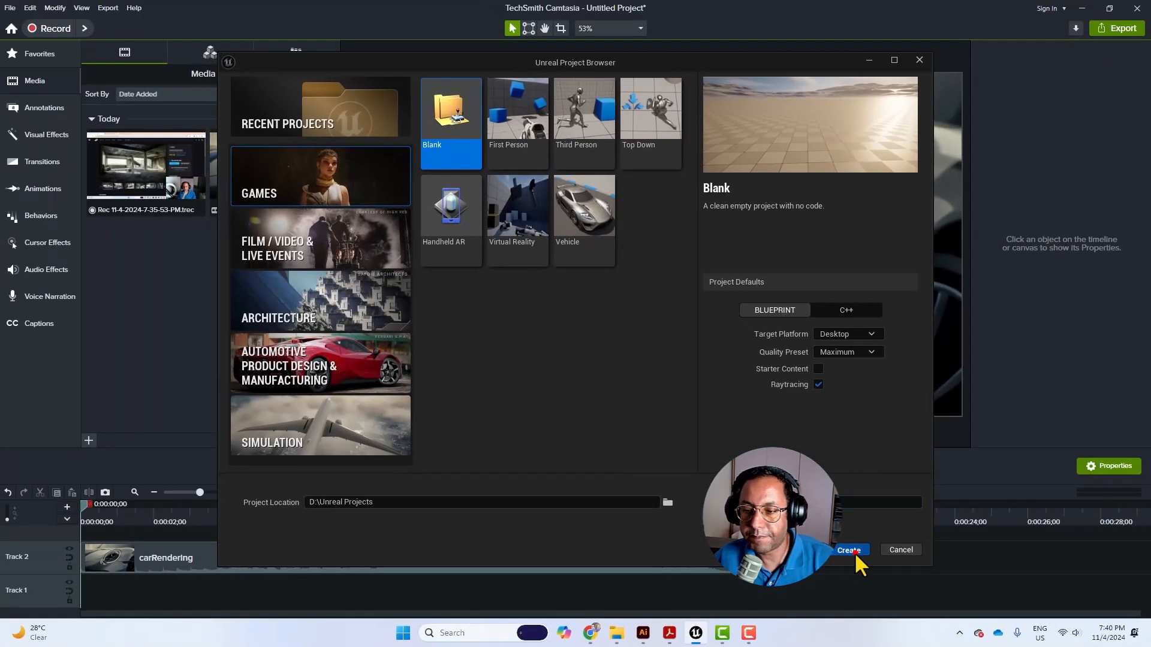
Step: Create the blank CarCinematic game project in D:\Unreal Projects with Blueprint, Desktop platform, Maximum quality and ray tracing enabled
click(852, 550)
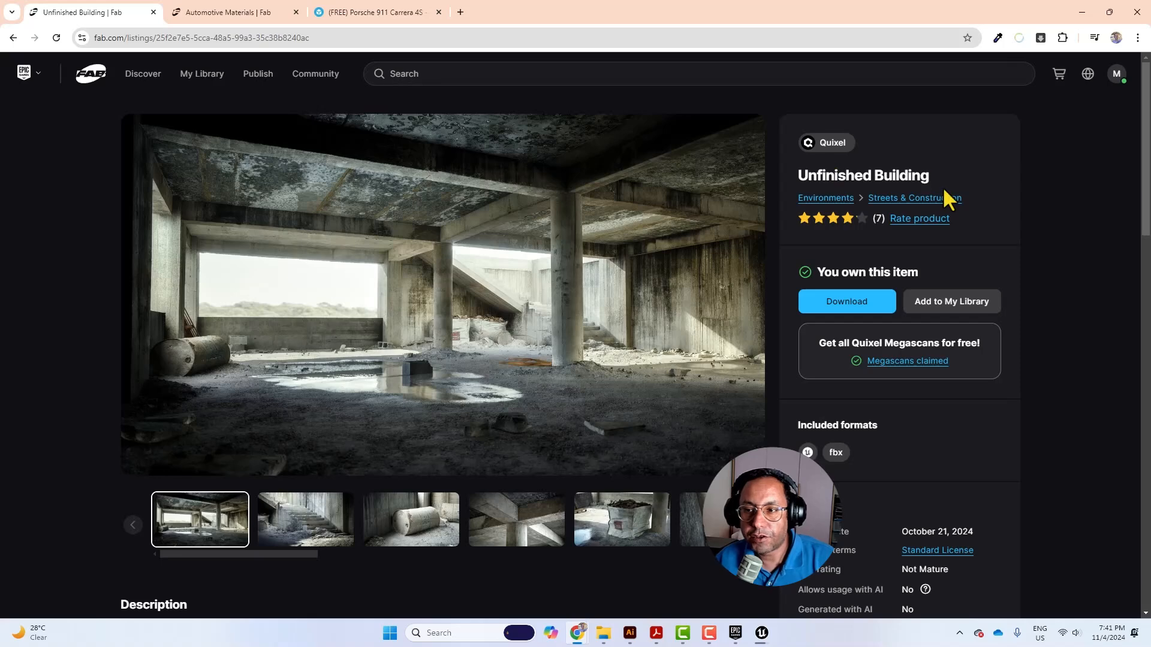
Step: Switch to the browser and review the Fab listings for Unfinished Building and Automotive Materials
drag(824, 178, 948, 173)
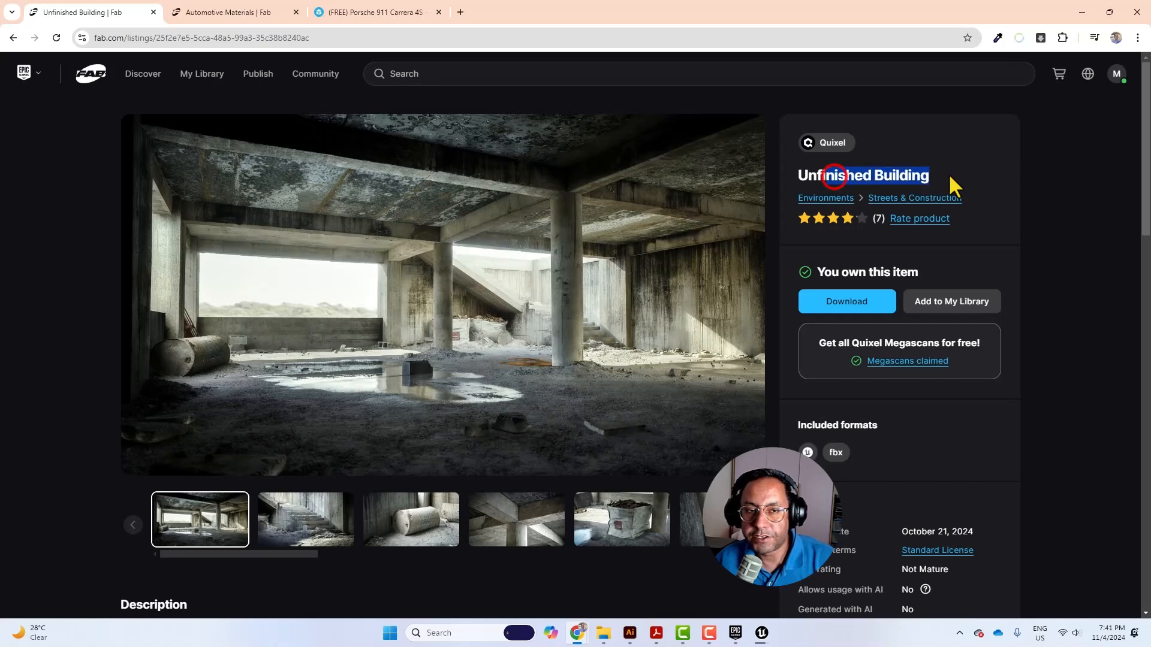
click(235, 9)
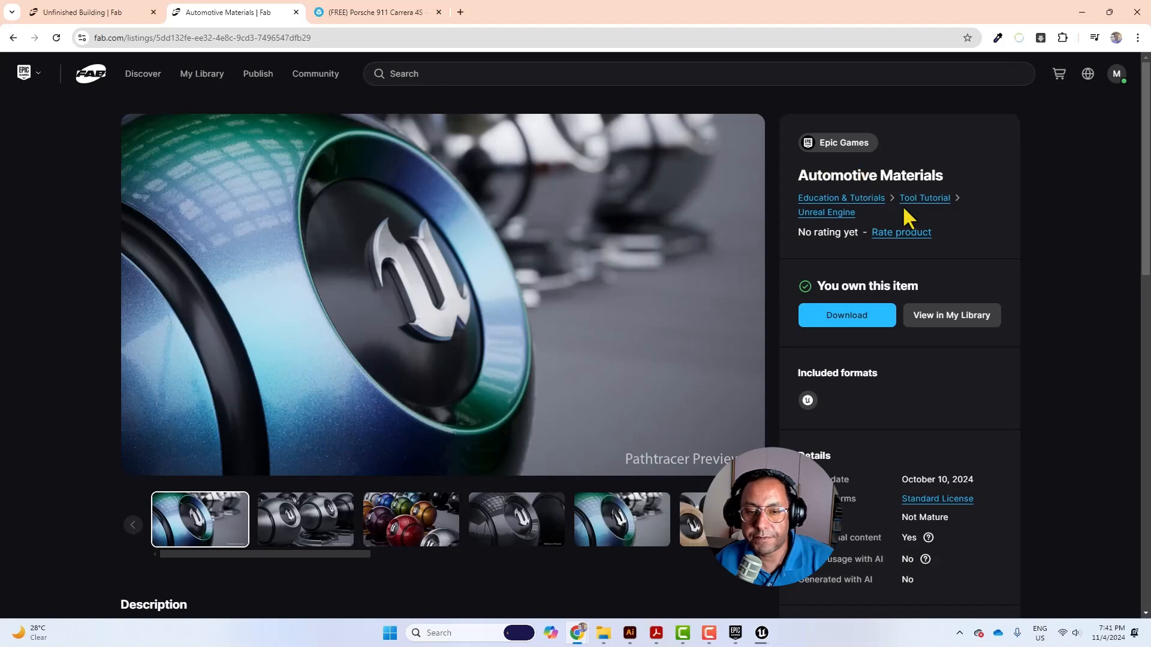
Step: Open the free Porsche 911 Carrera 4S model page on Sketchfab and download the GLB version with 4k textures
click(358, 15)
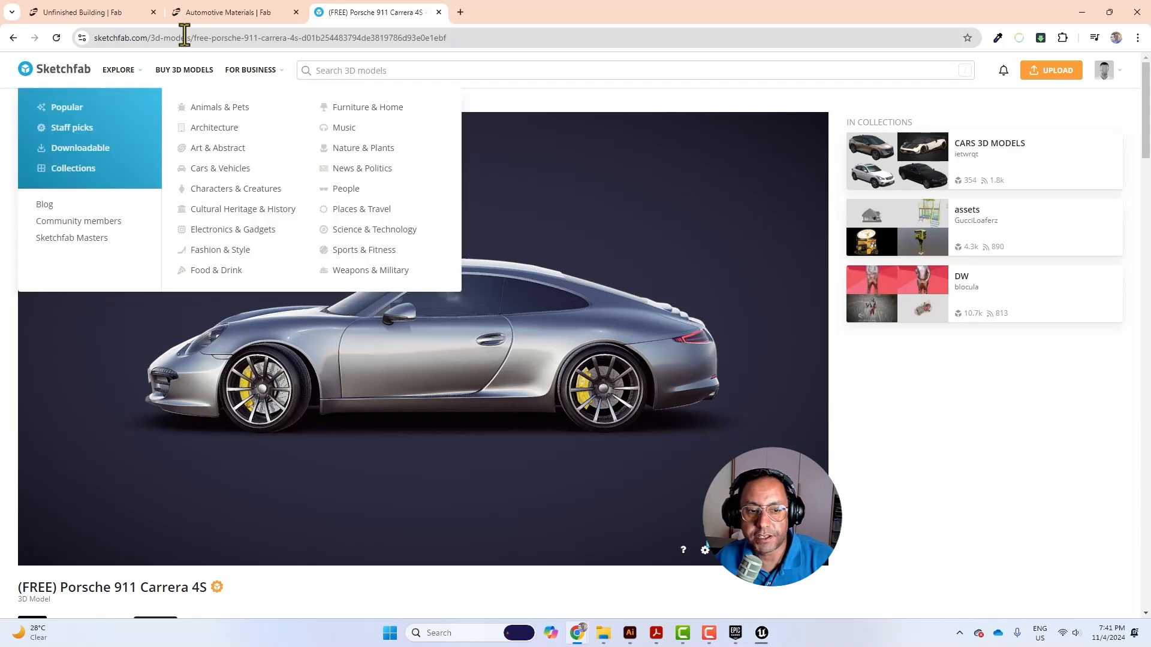
drag(336, 400, 262, 564)
scroll(289, 587, down, 2)
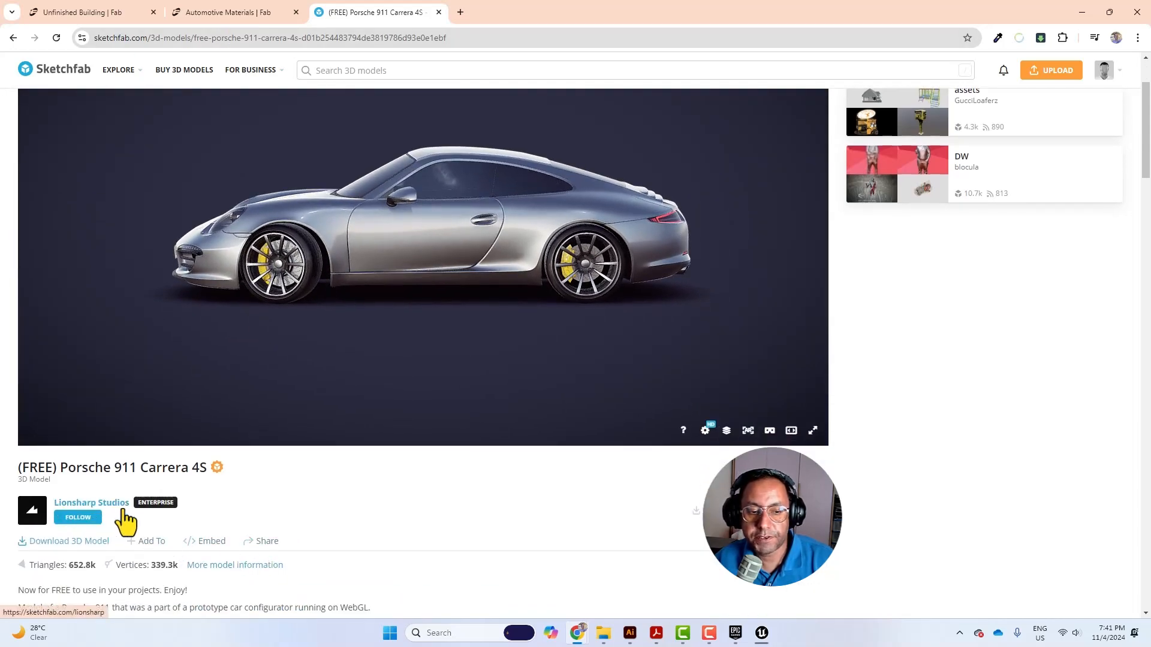
scroll(267, 515, up, 2)
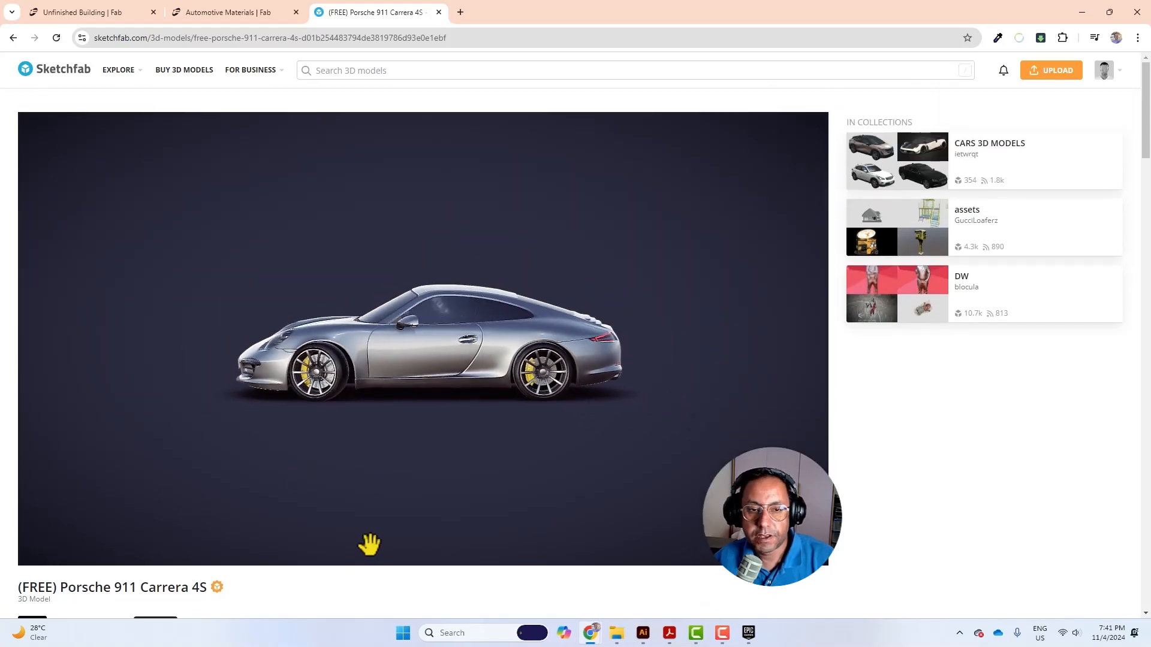
scroll(148, 487, down, 3)
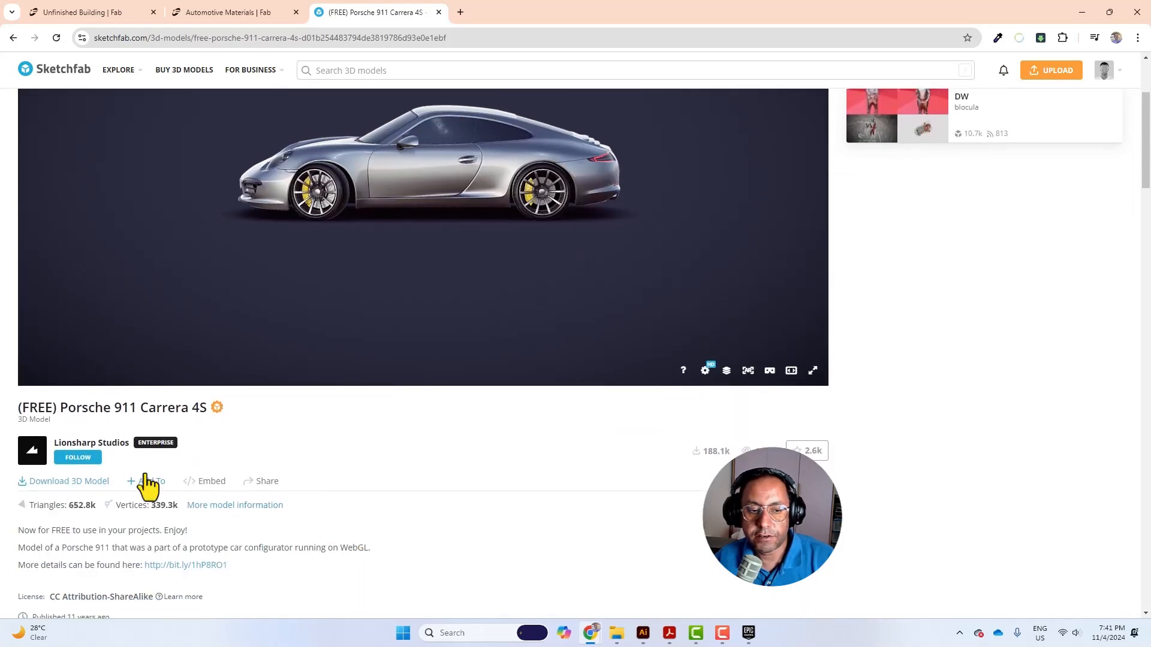
click(78, 481)
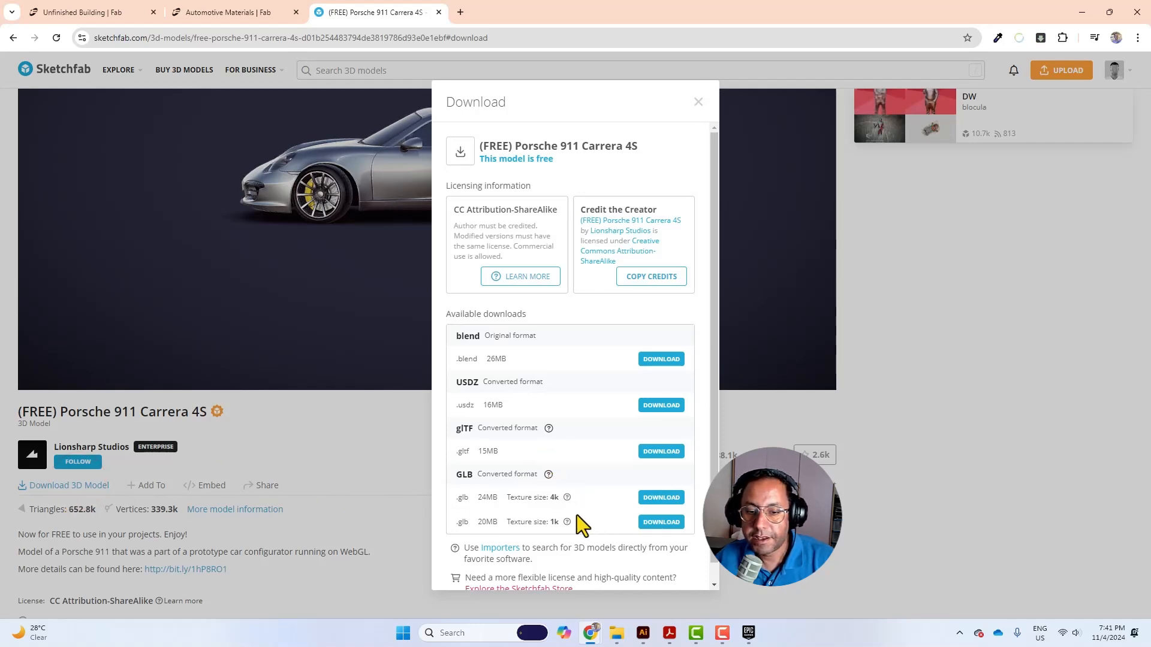
double_click(458, 496)
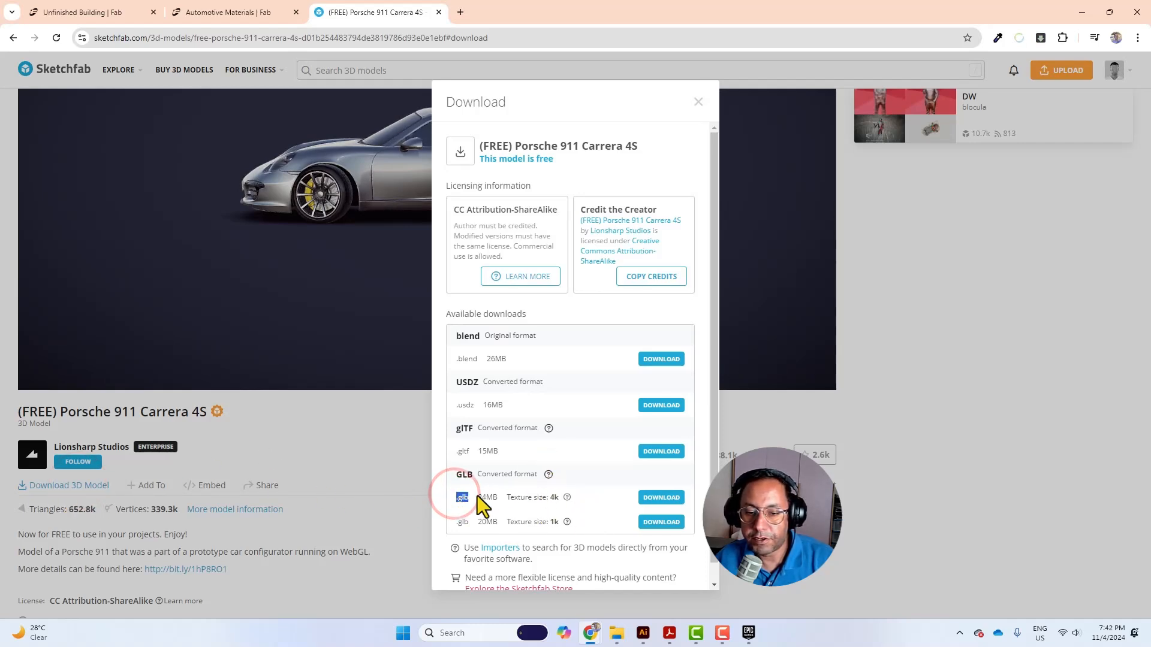
click(661, 498)
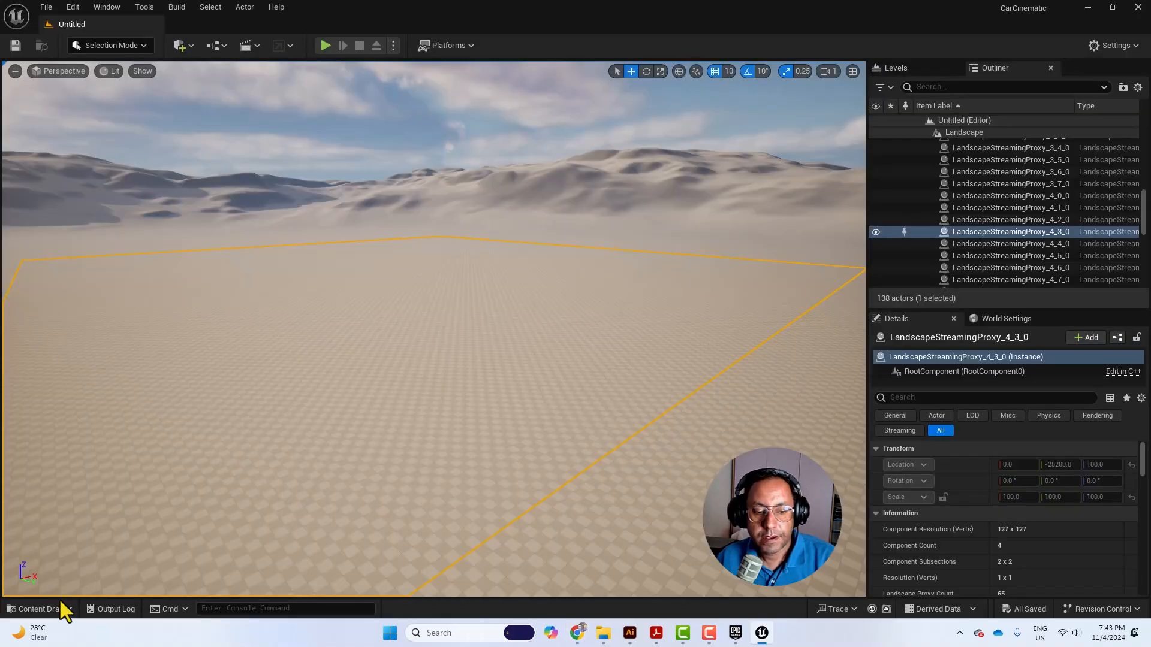
Step: Switch to the Unreal Editor and create a folder named Asset inside the project's Content folder
click(60, 609)
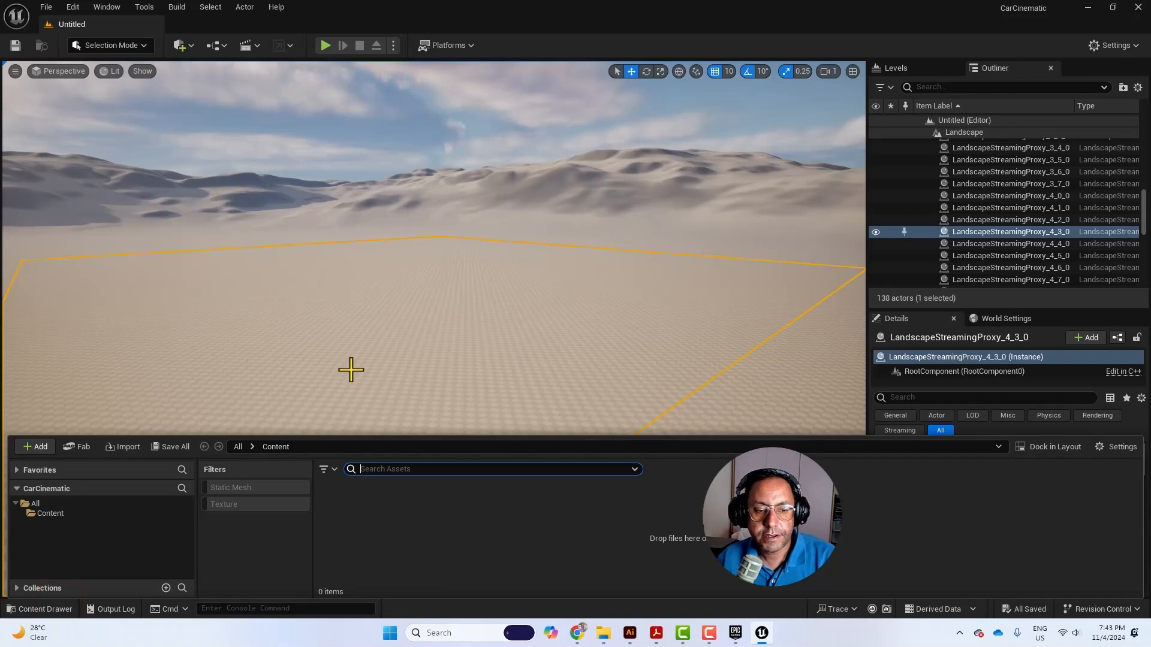
click(37, 447)
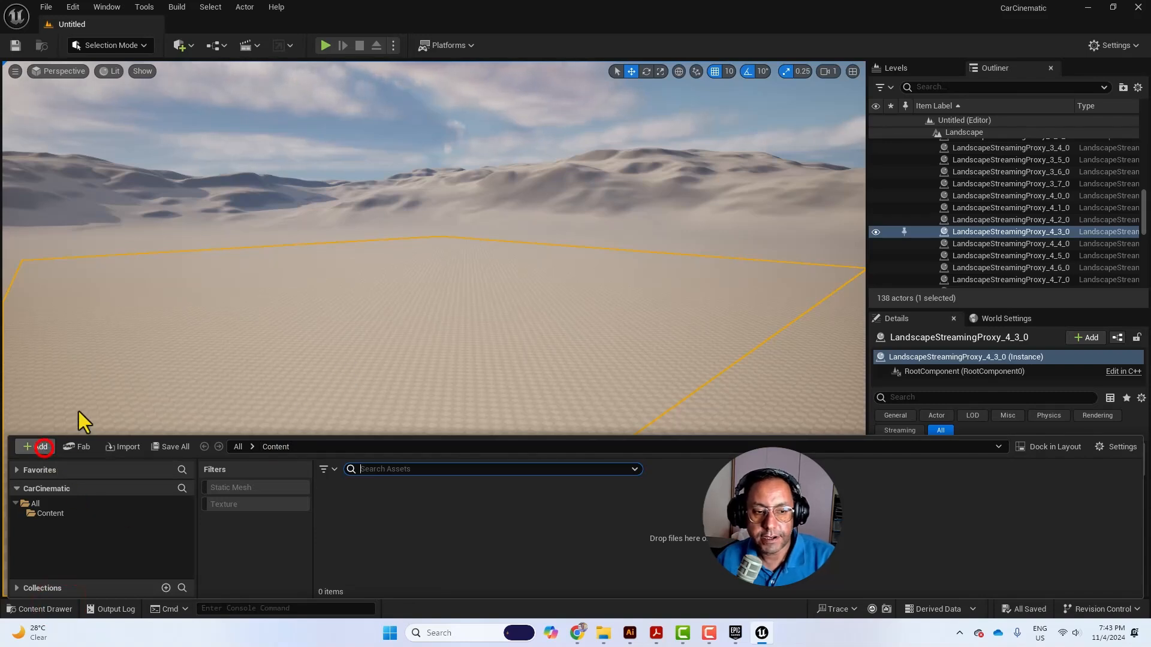
click(126, 229)
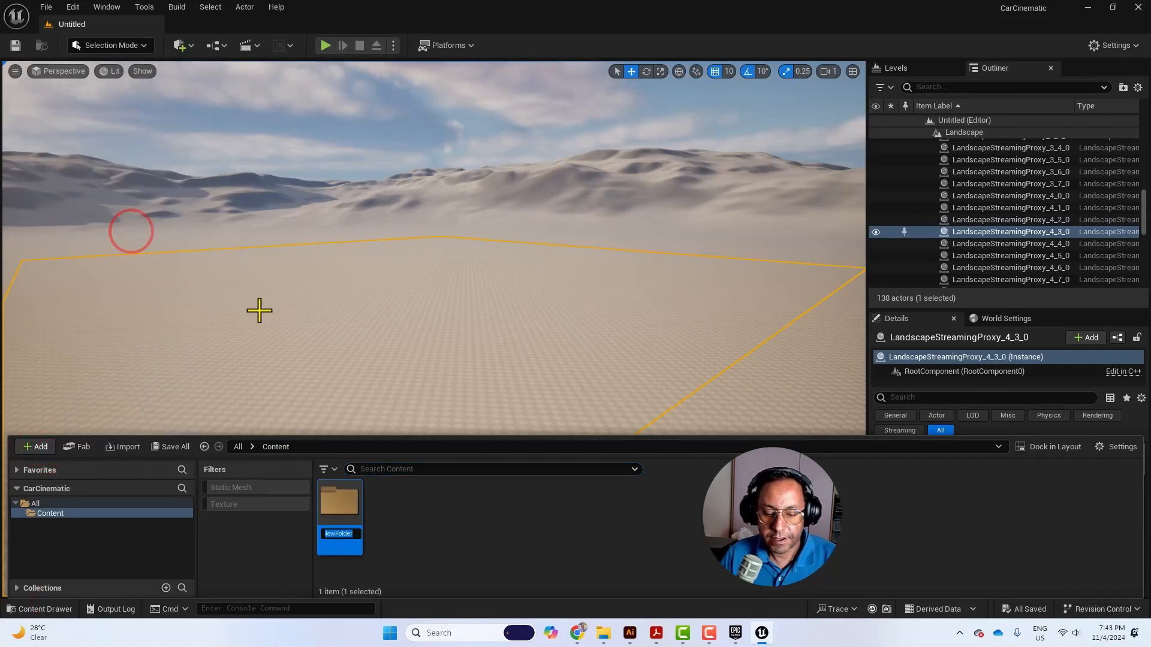
text(Asset)
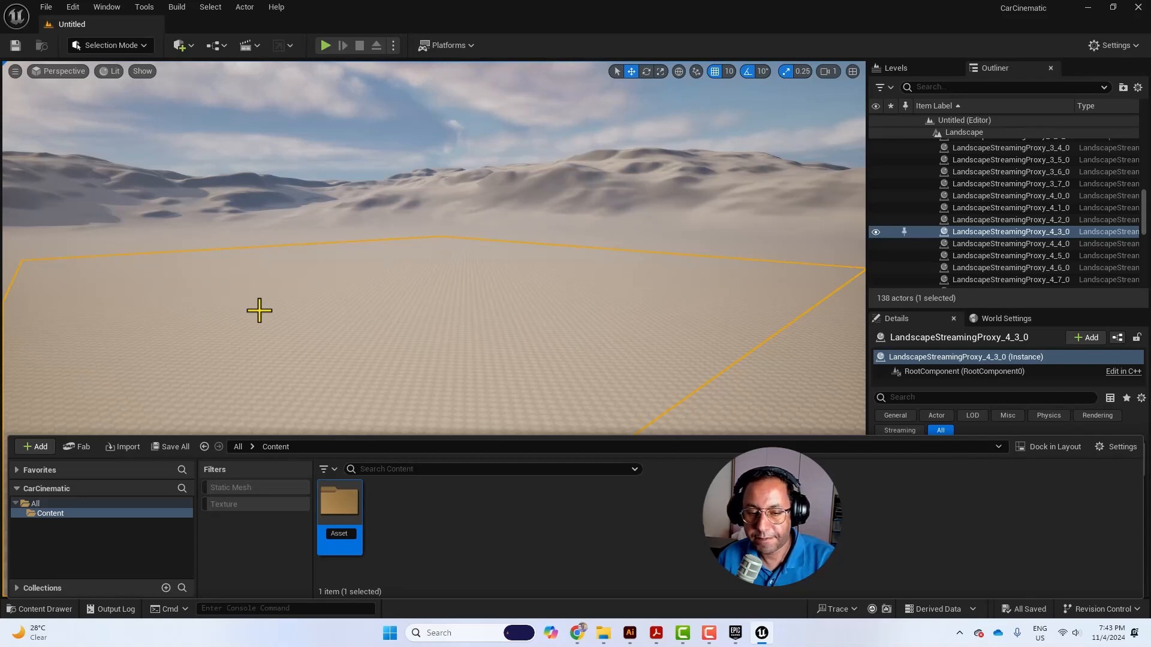
key(Return)
Step: Import the downloaded Porsche model into the Asset folder with the default import settings
right_click(448, 507)
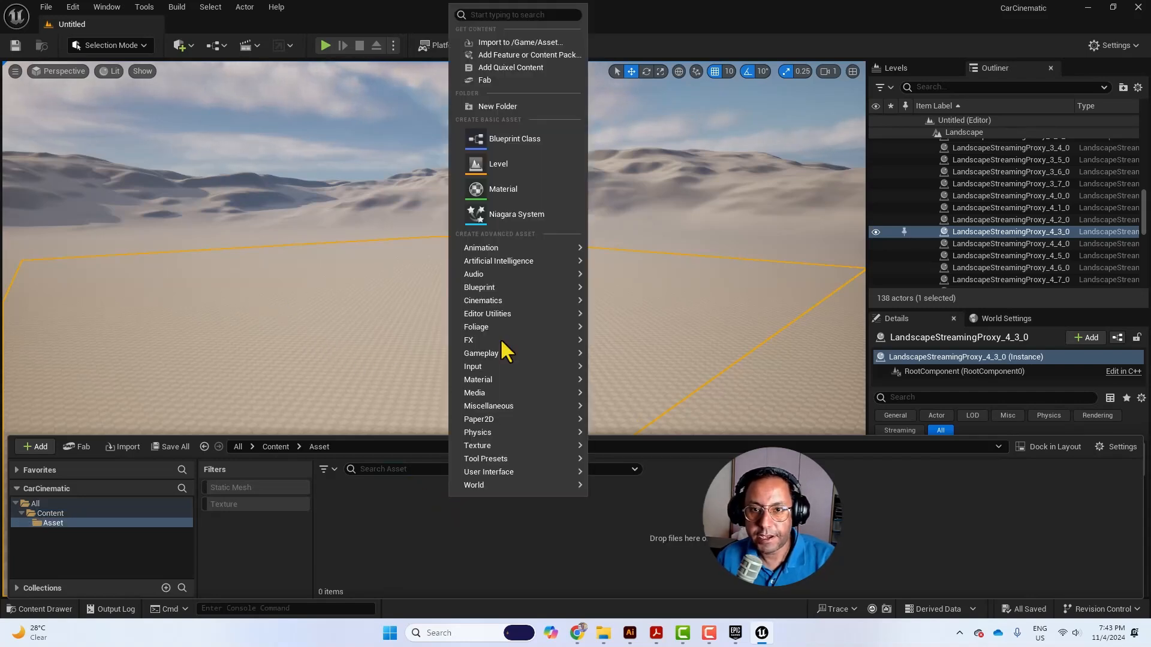
click(544, 42)
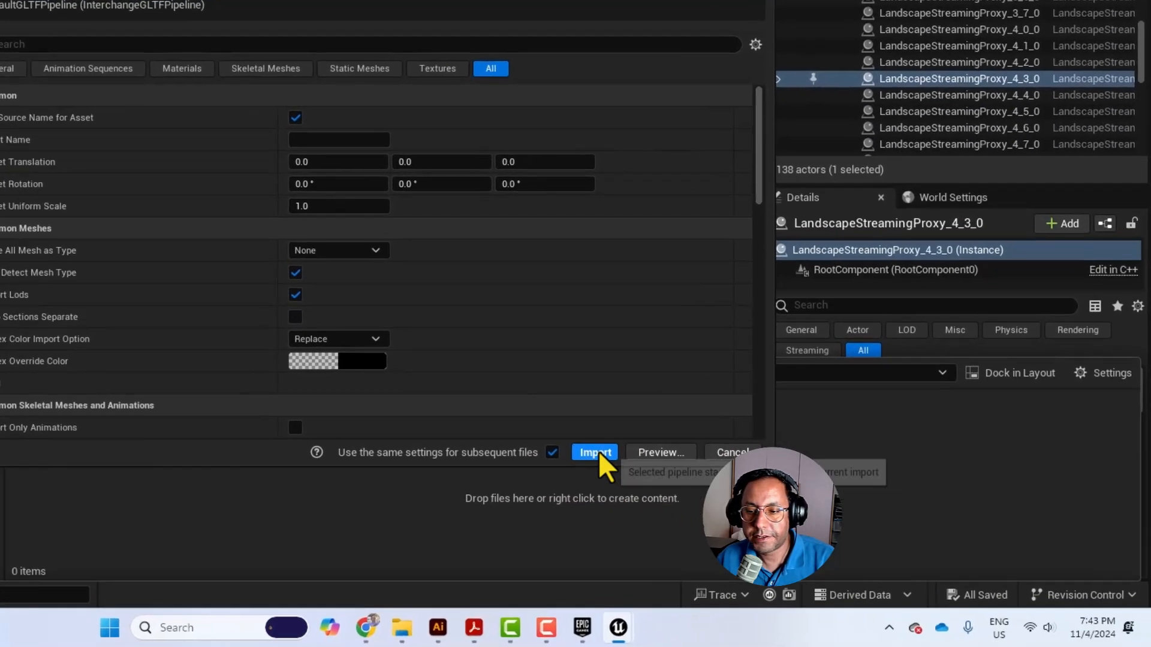
click(596, 452)
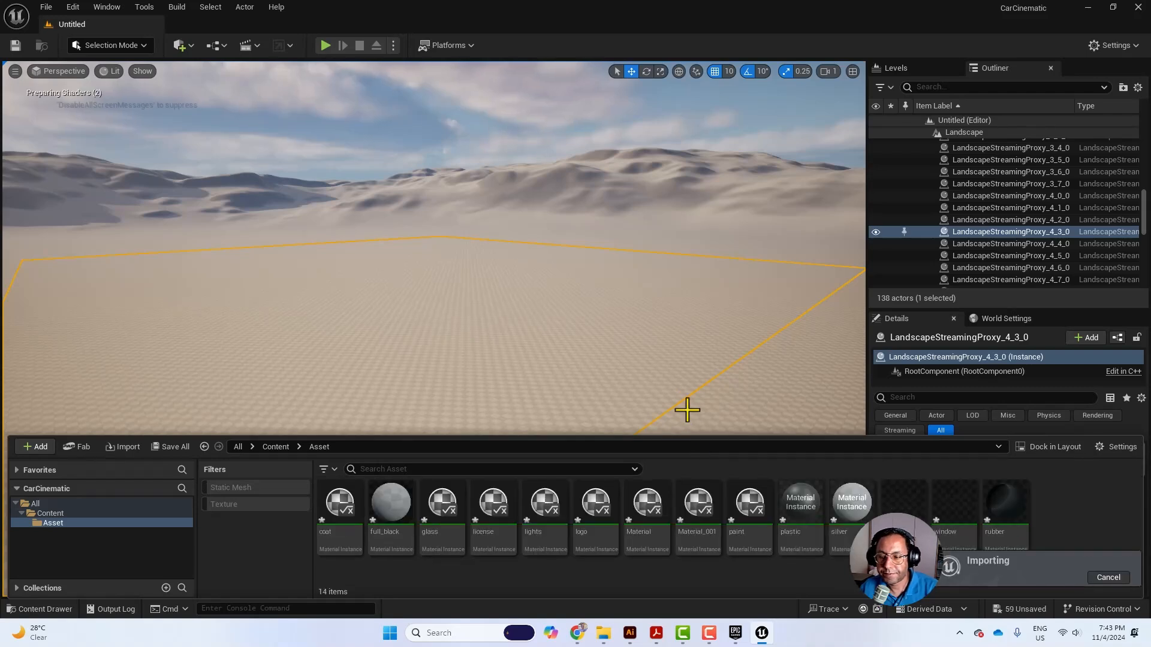
Step: Switch to the Epic Games Launcher and search the Fab Library for "auto"
click(736, 633)
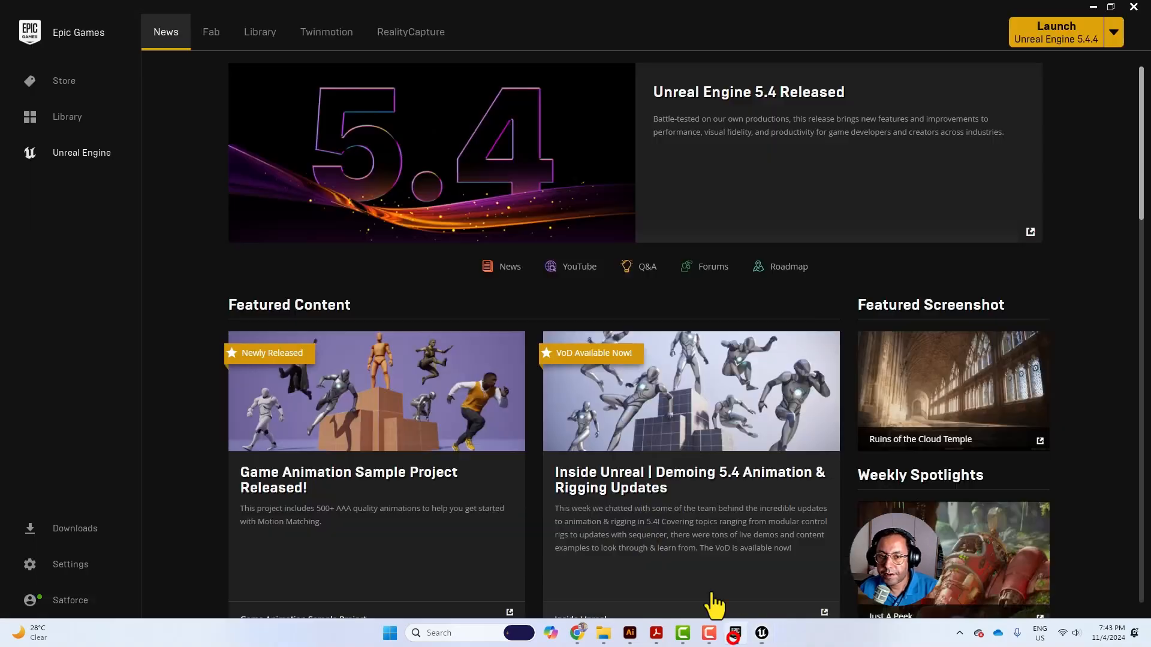
click(264, 36)
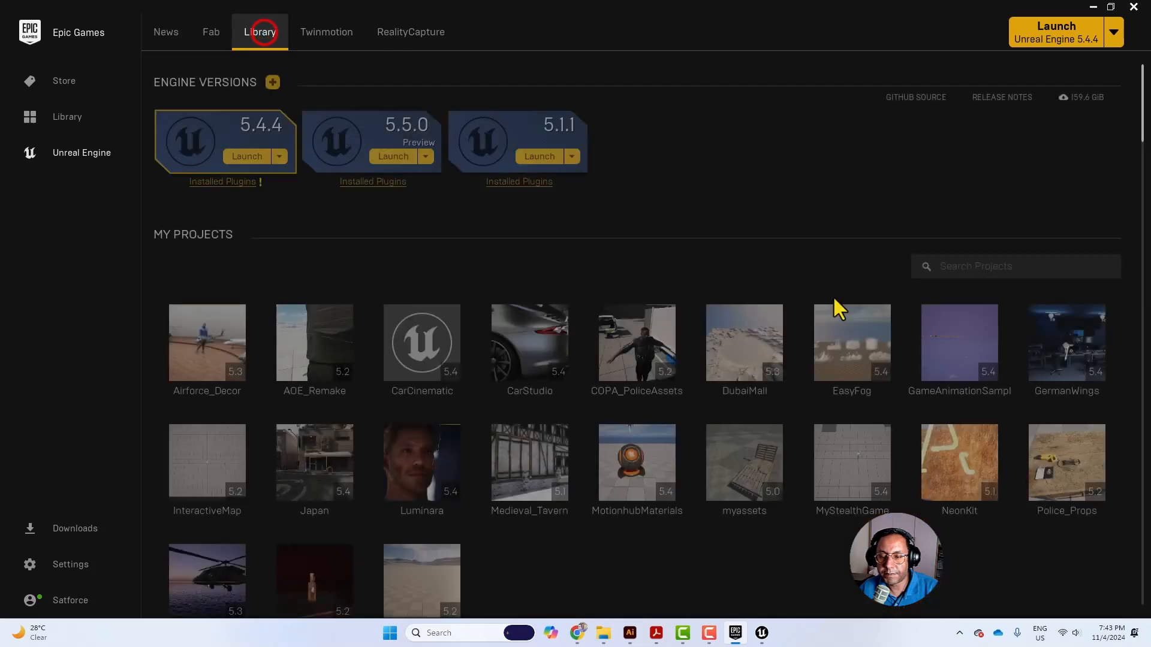
scroll(833, 297, down, 9)
scroll(861, 265, down, 1)
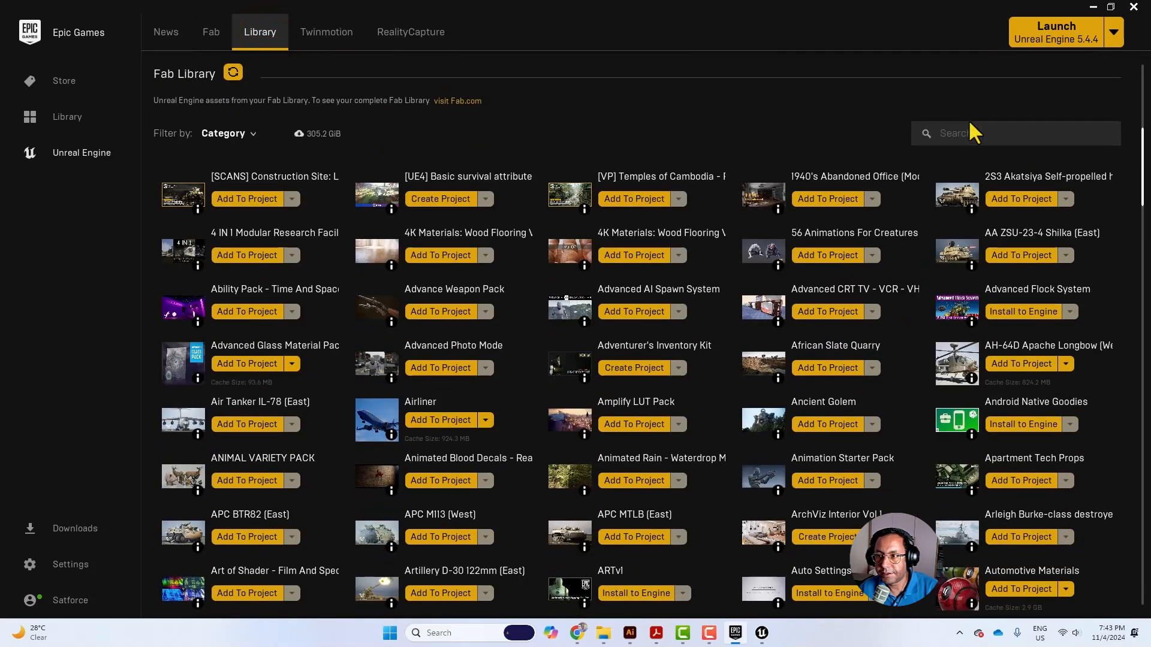
click(978, 133)
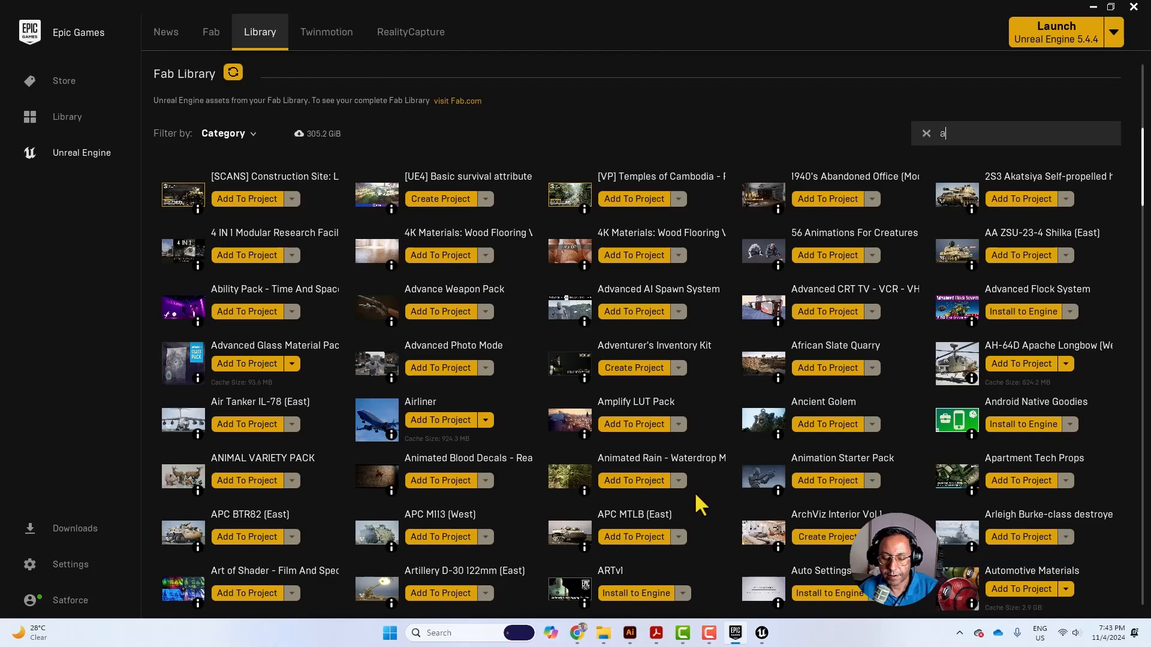
text(auto)
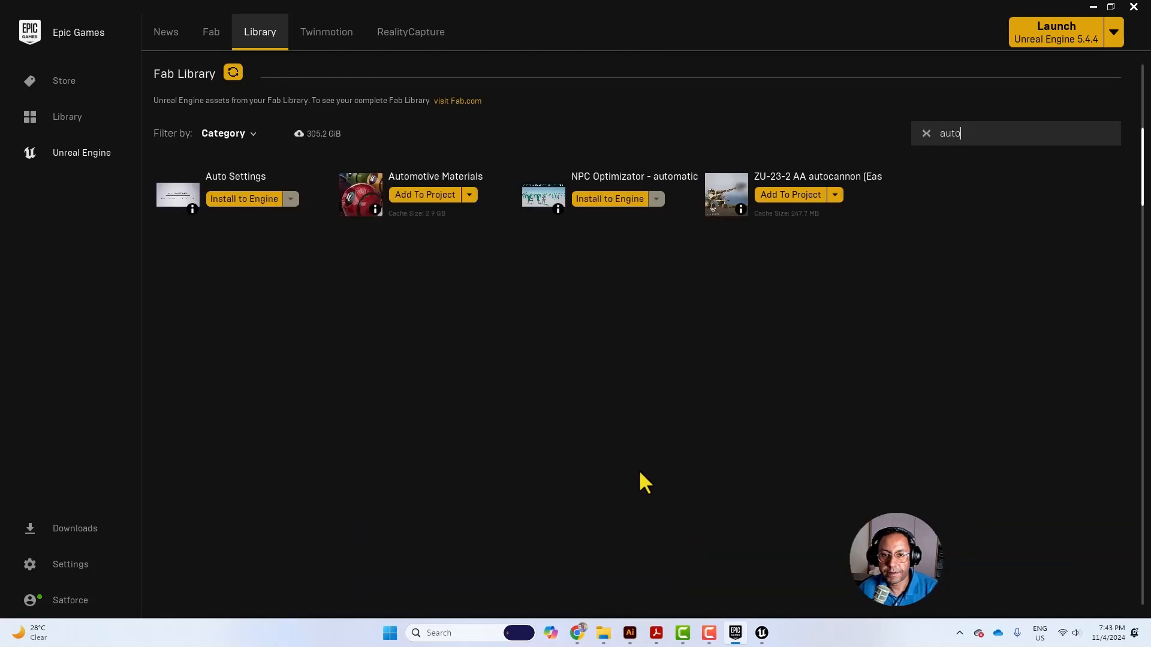
Step: Add Automotive Materials to the CarCinematic project, showing all projects and choosing asset version 5.1
click(428, 196)
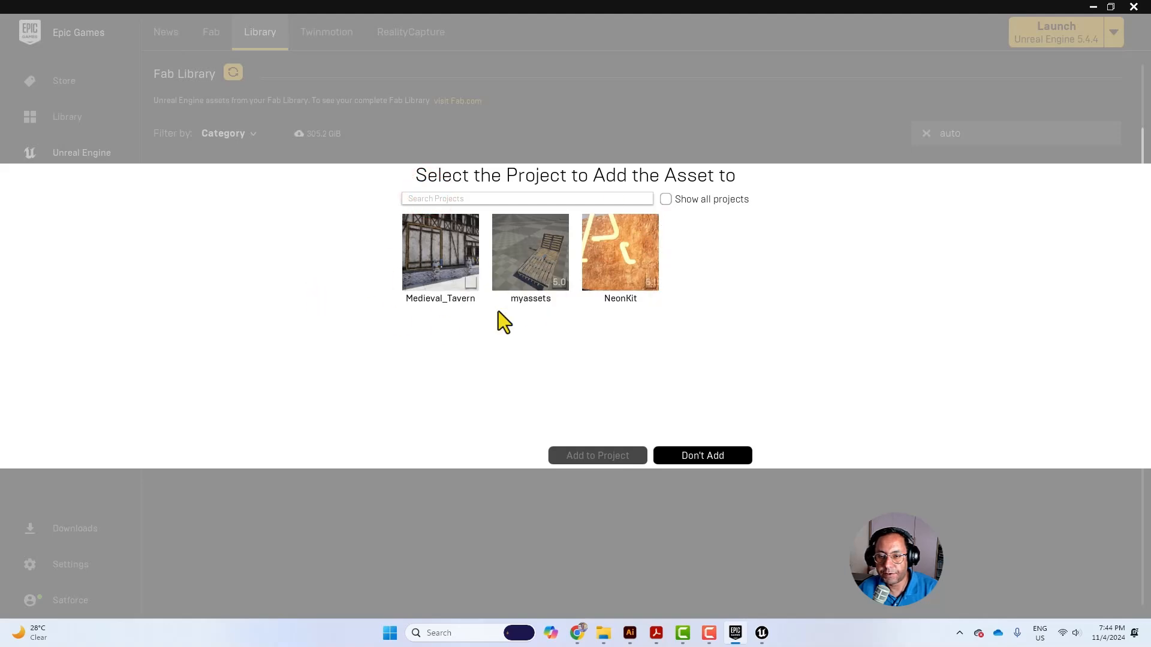
click(668, 199)
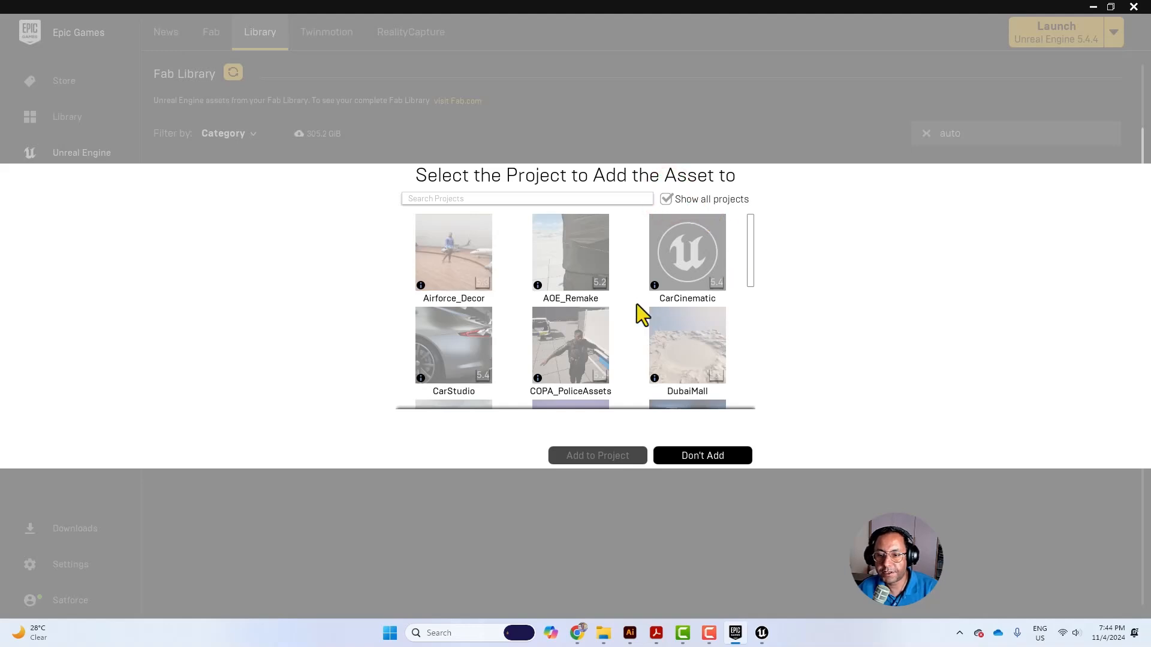
click(700, 238)
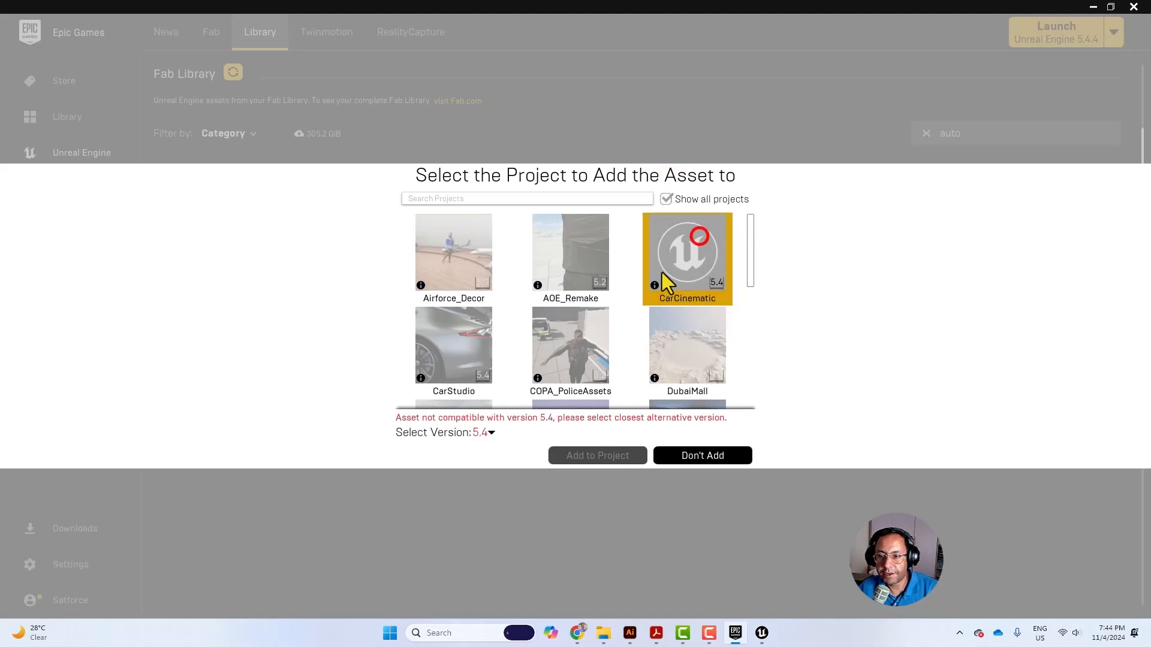
click(492, 432)
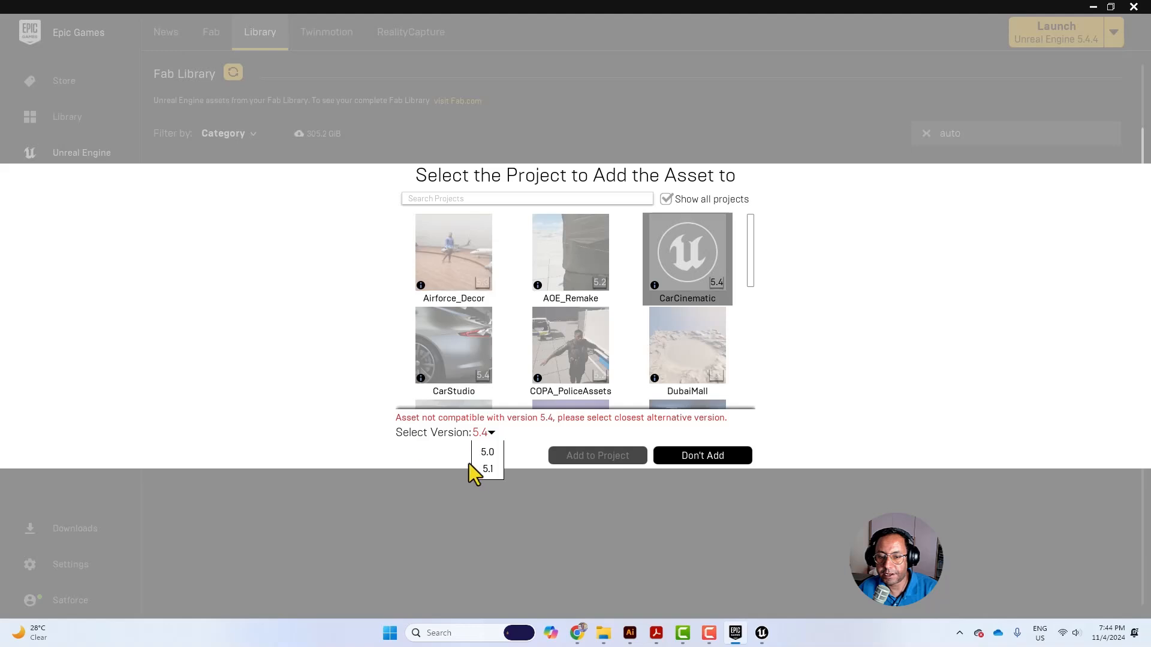
click(487, 470)
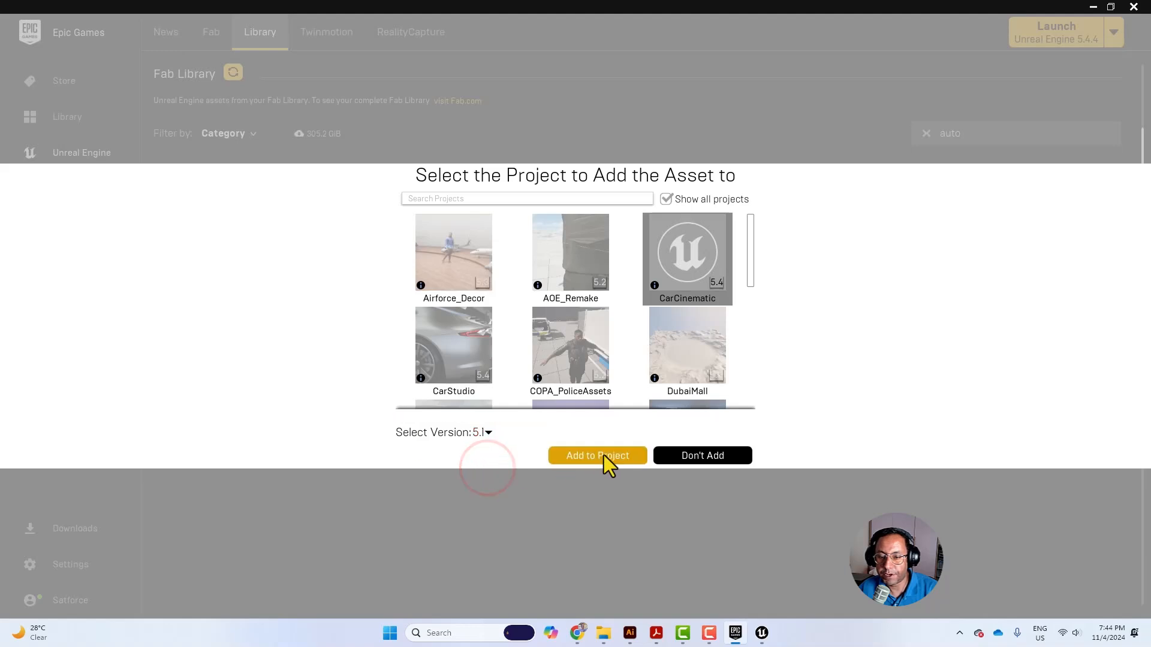
click(611, 455)
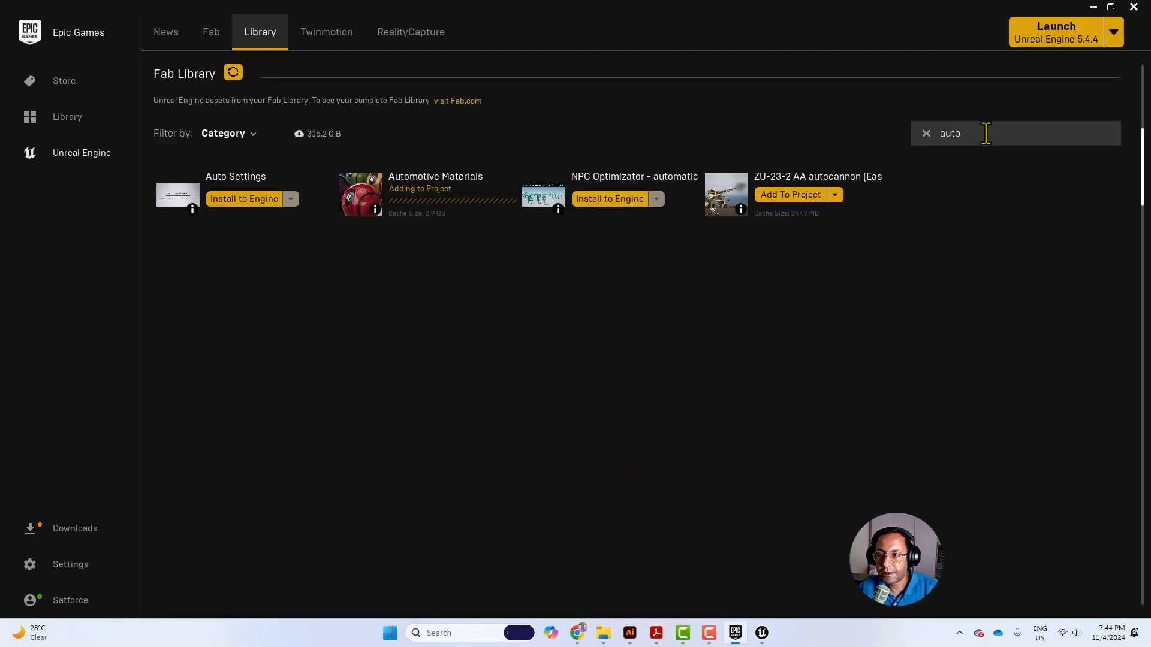
Step: Search the Fab Library for "Unfinished Building" and add that asset to the CarCinematic project
click(988, 130)
text(Unfinished Building)
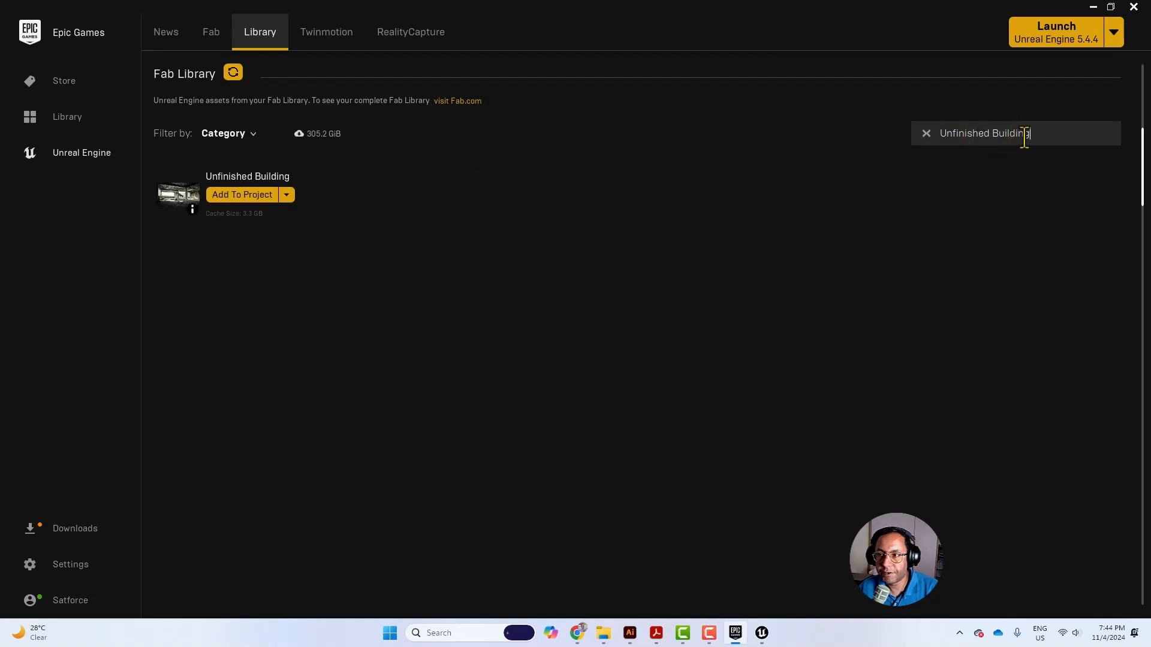
click(267, 200)
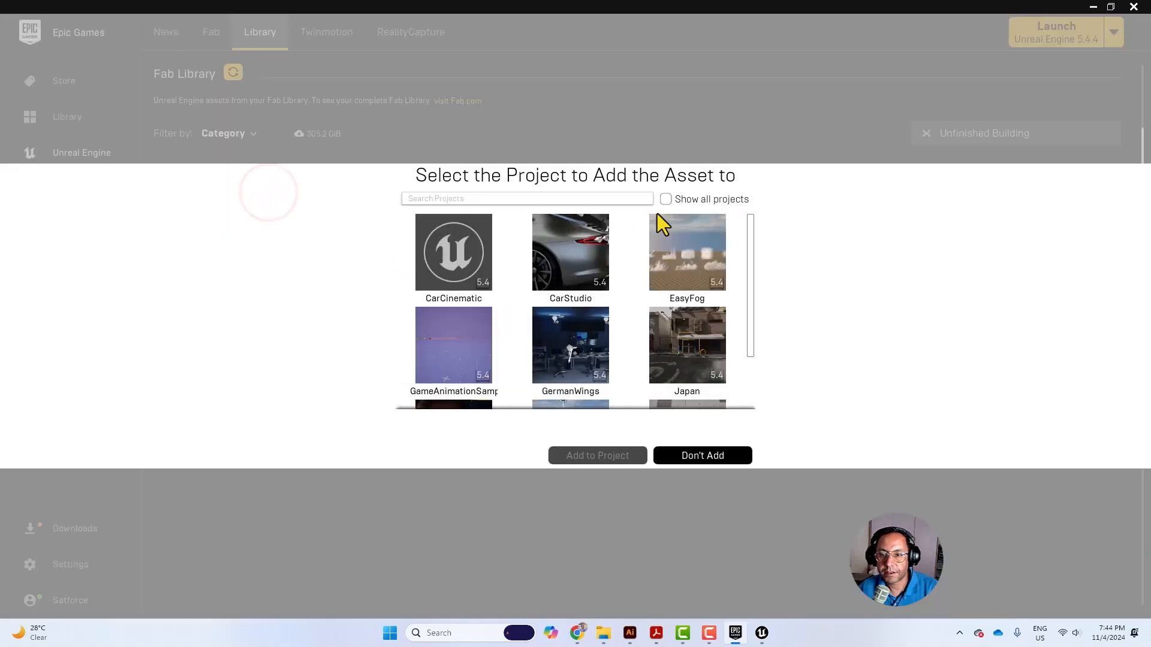
click(483, 252)
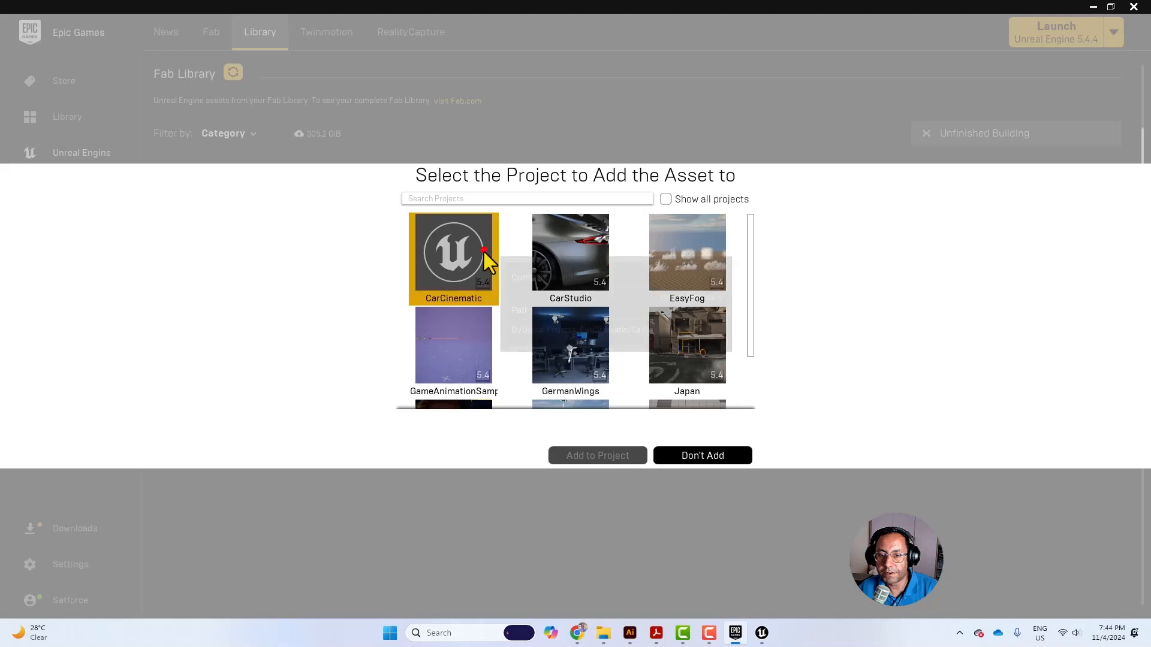
click(598, 458)
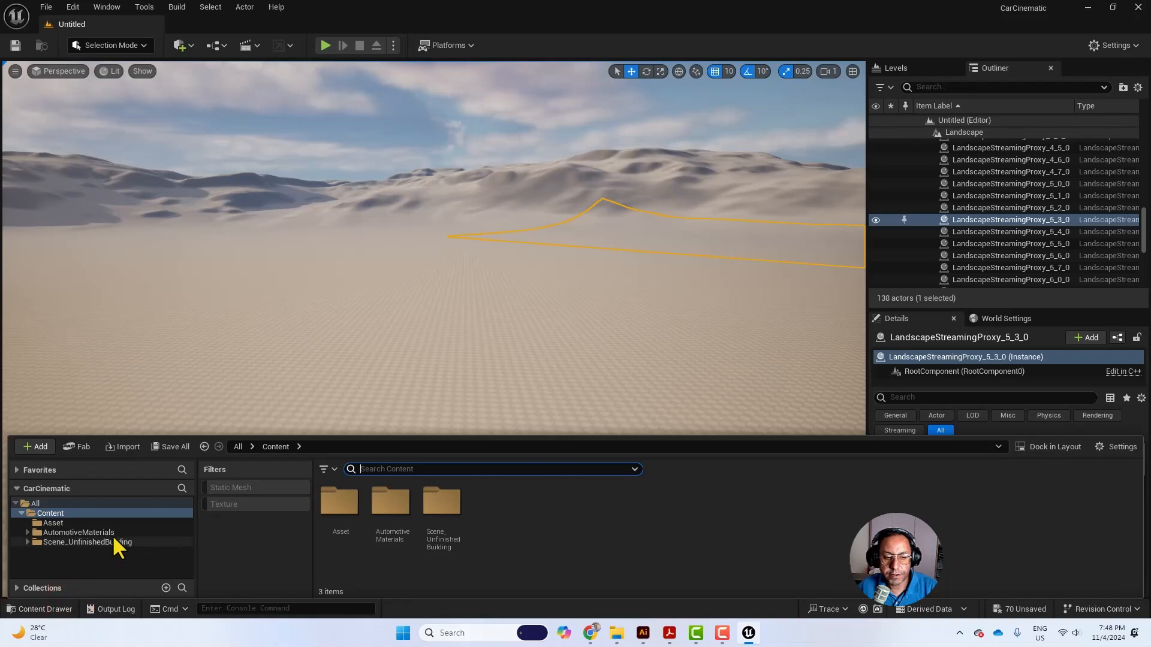
Step: Open the Industrial_UnfinishedBuilding level from the Maps folder of Scene_UnfinishedBuilding, saving all the listed unsaved content
click(111, 542)
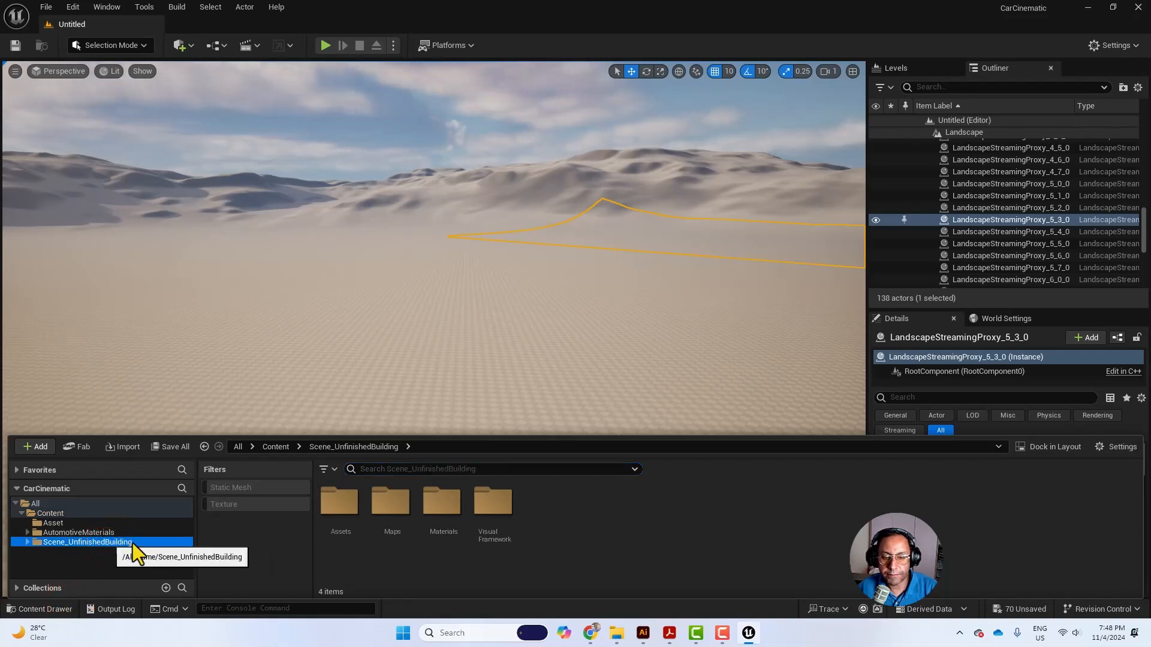
double_click(396, 501)
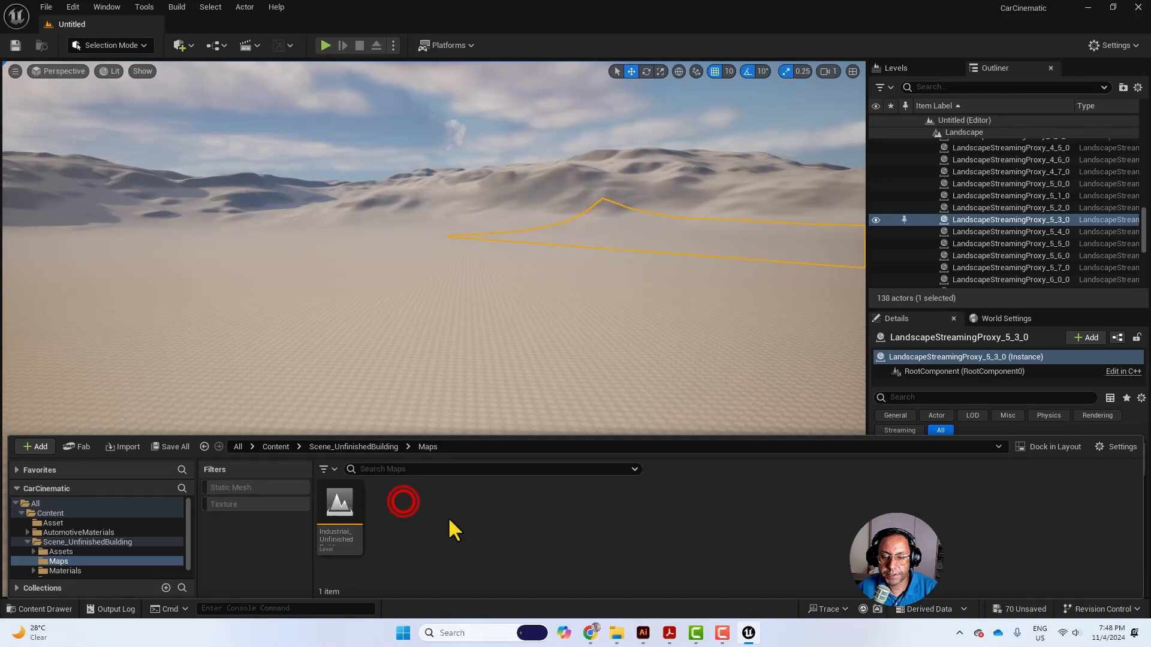
double_click(346, 500)
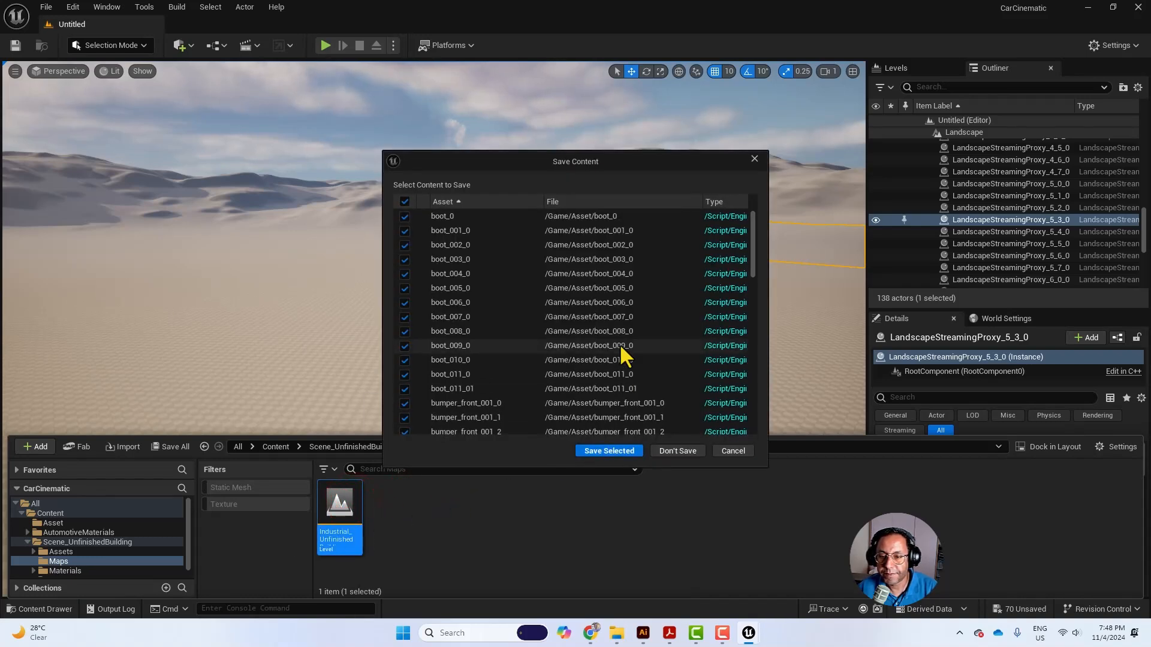
click(609, 450)
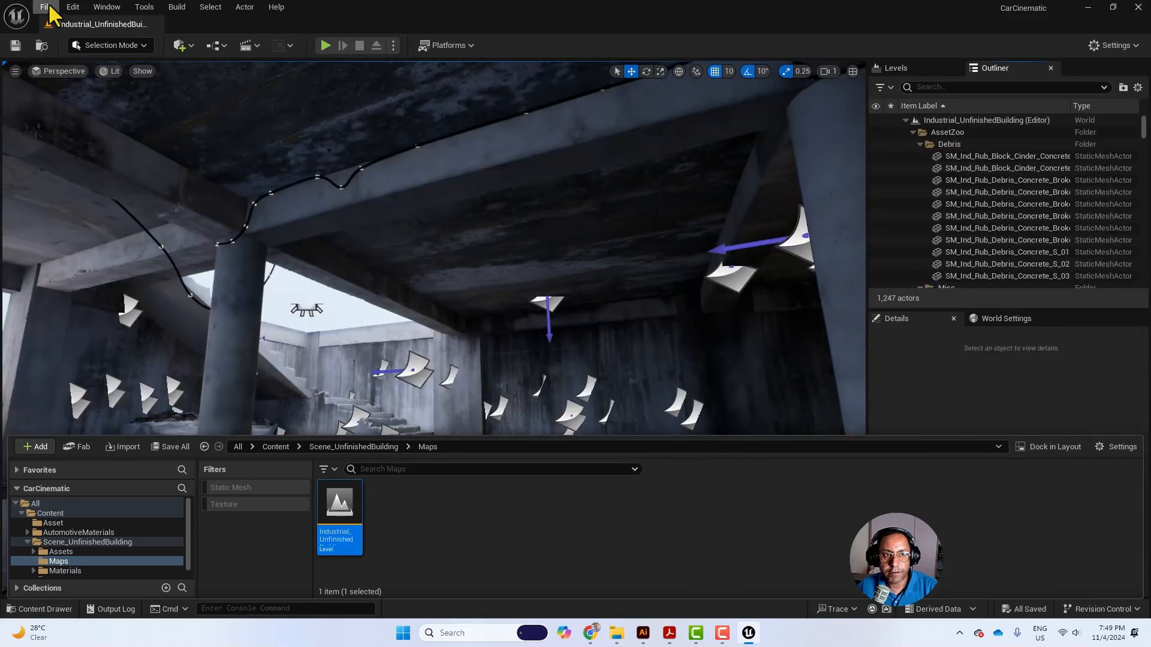
Step: Save the current level as CarEnvironment directly in the Content folder
click(51, 7)
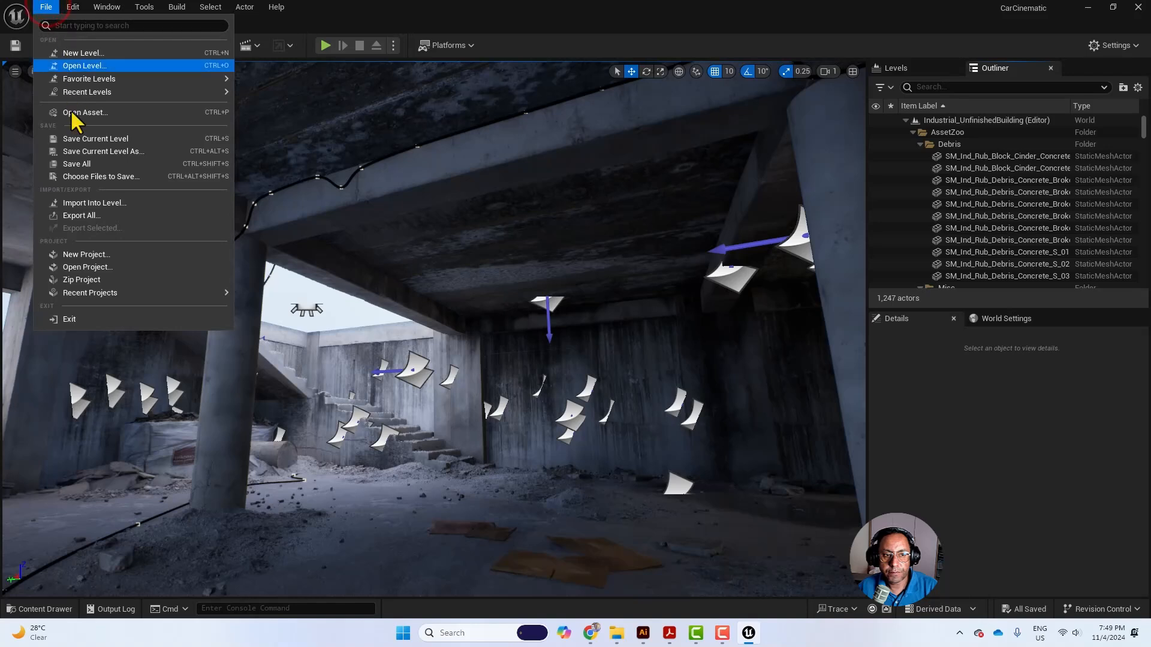
click(150, 152)
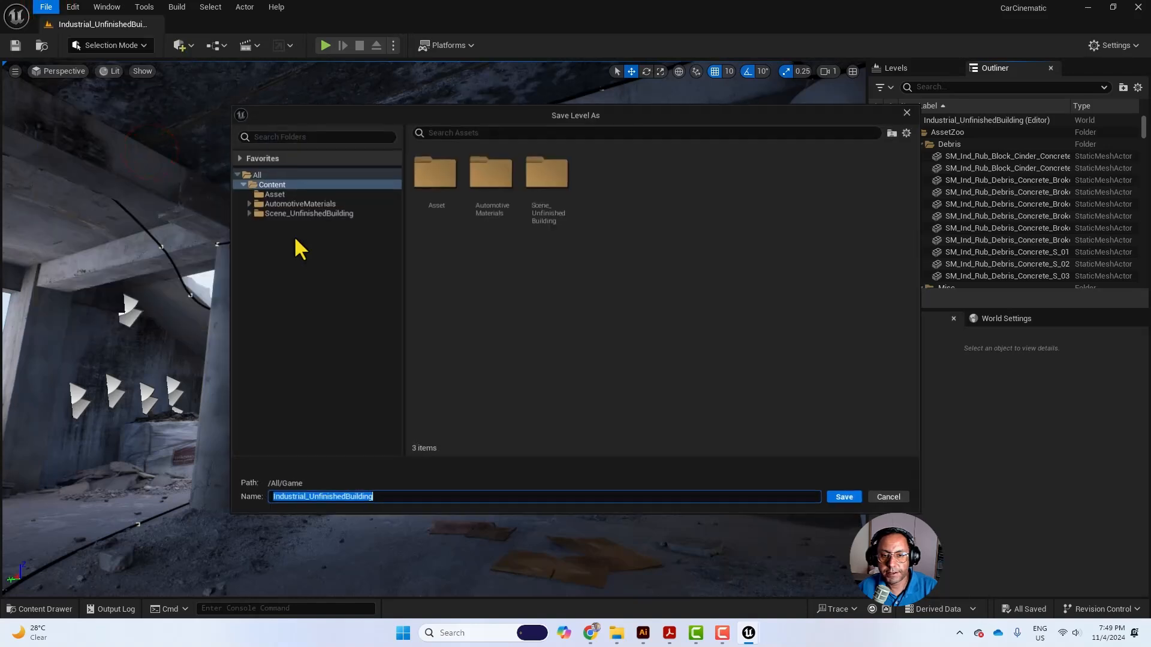
click(300, 184)
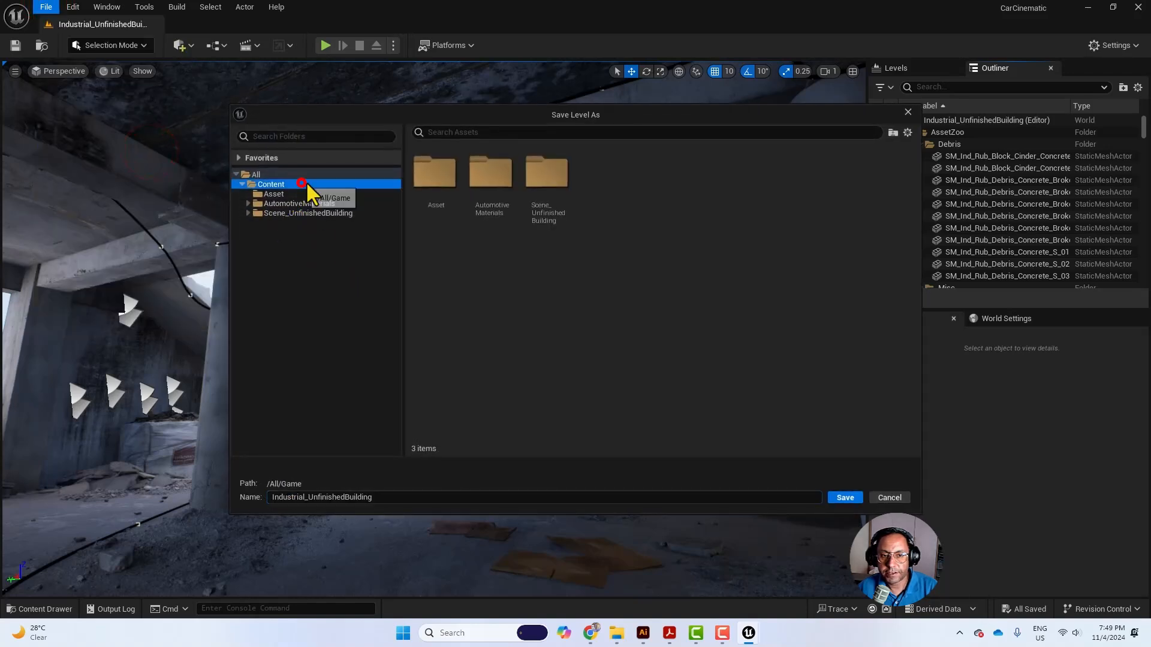
click(394, 497)
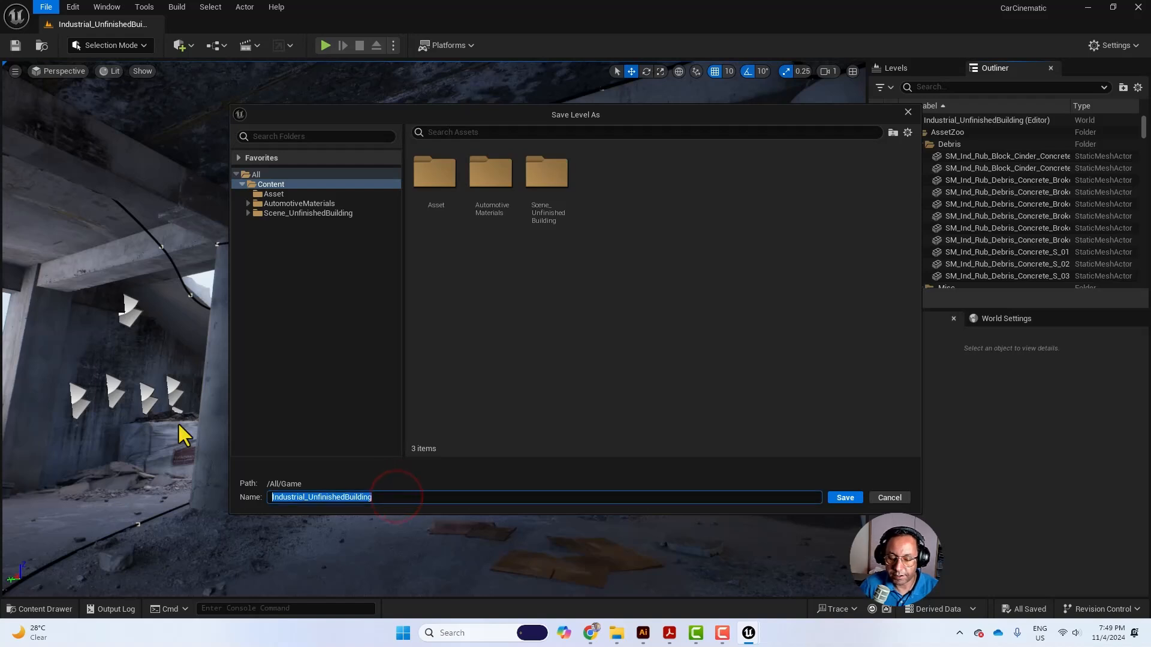
text(CarEn)
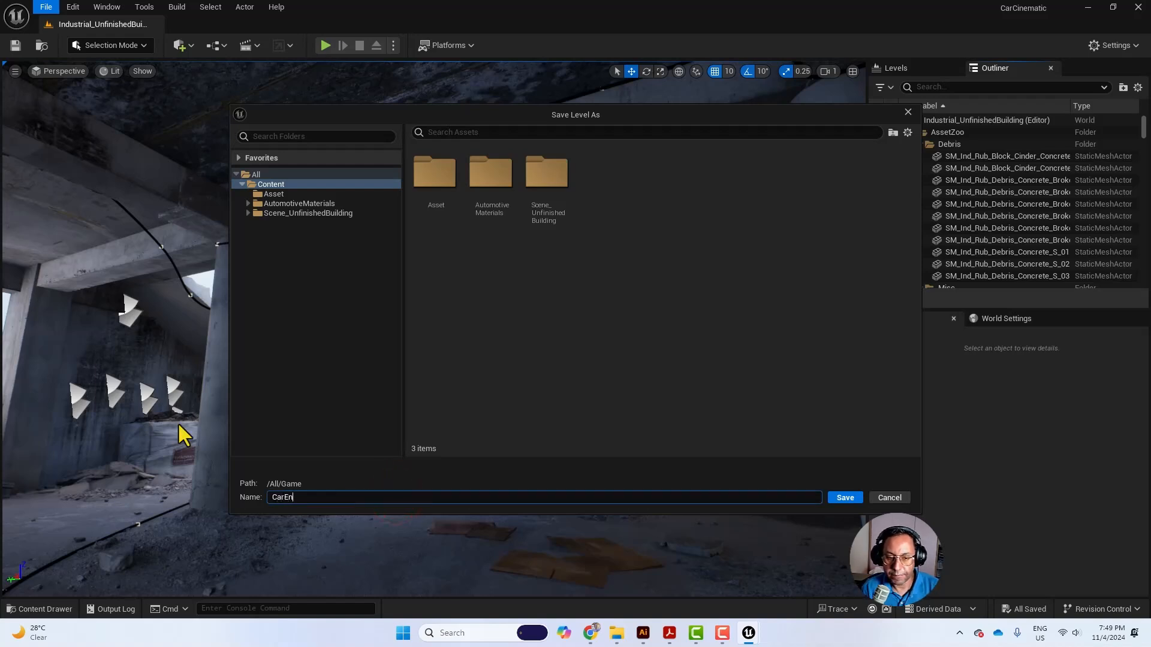
text(vironment)
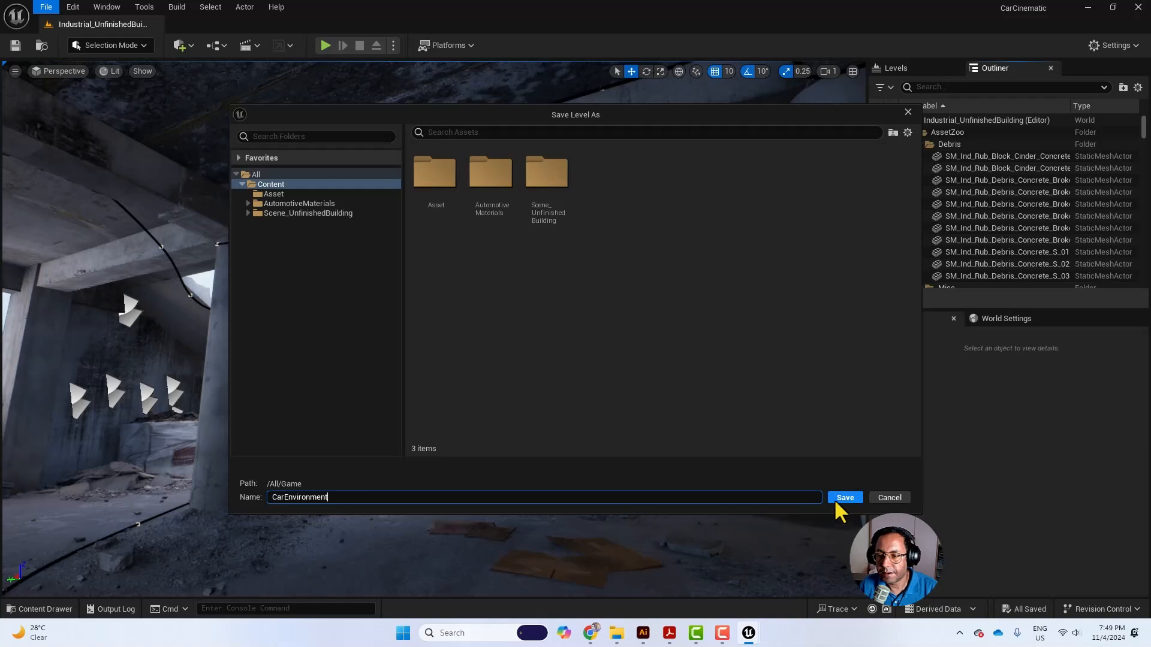
click(839, 498)
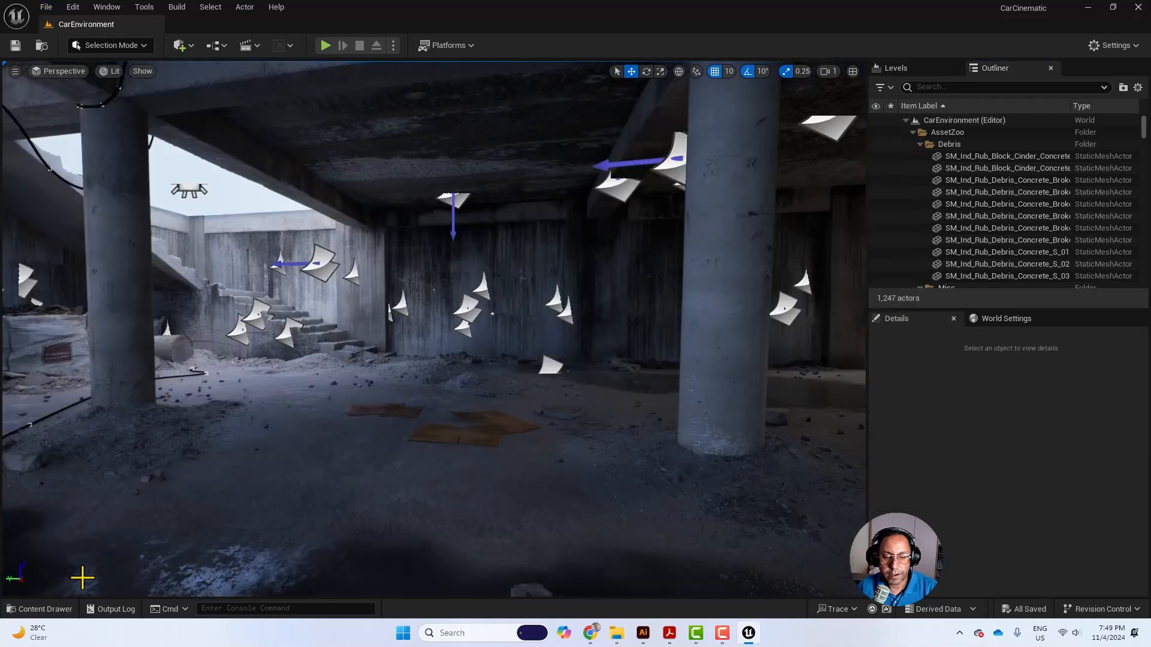
Step: Show the Asset folder's contents, reset the existing filters and display only static meshes
click(42, 609)
click(84, 523)
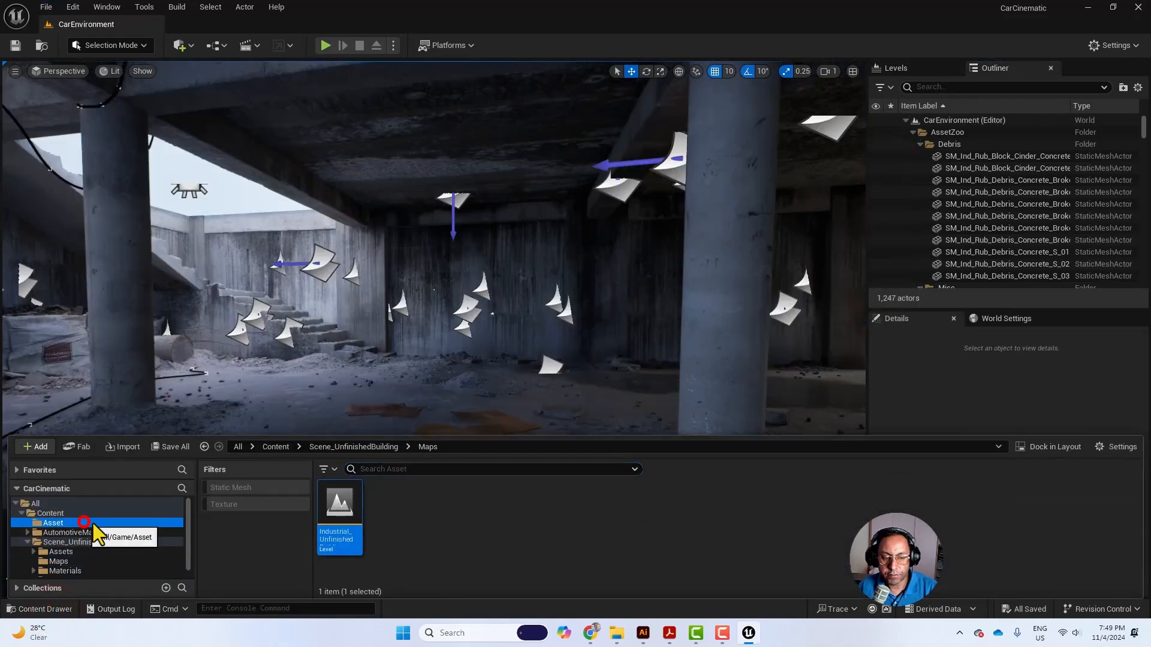
click(326, 469)
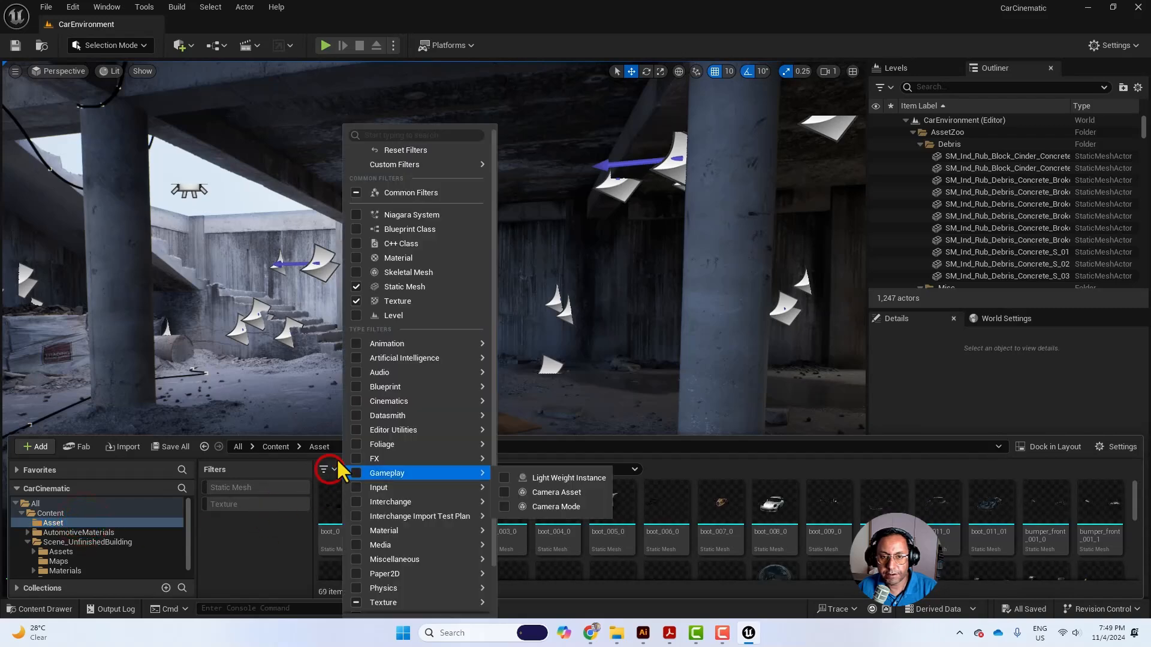
click(408, 151)
click(213, 469)
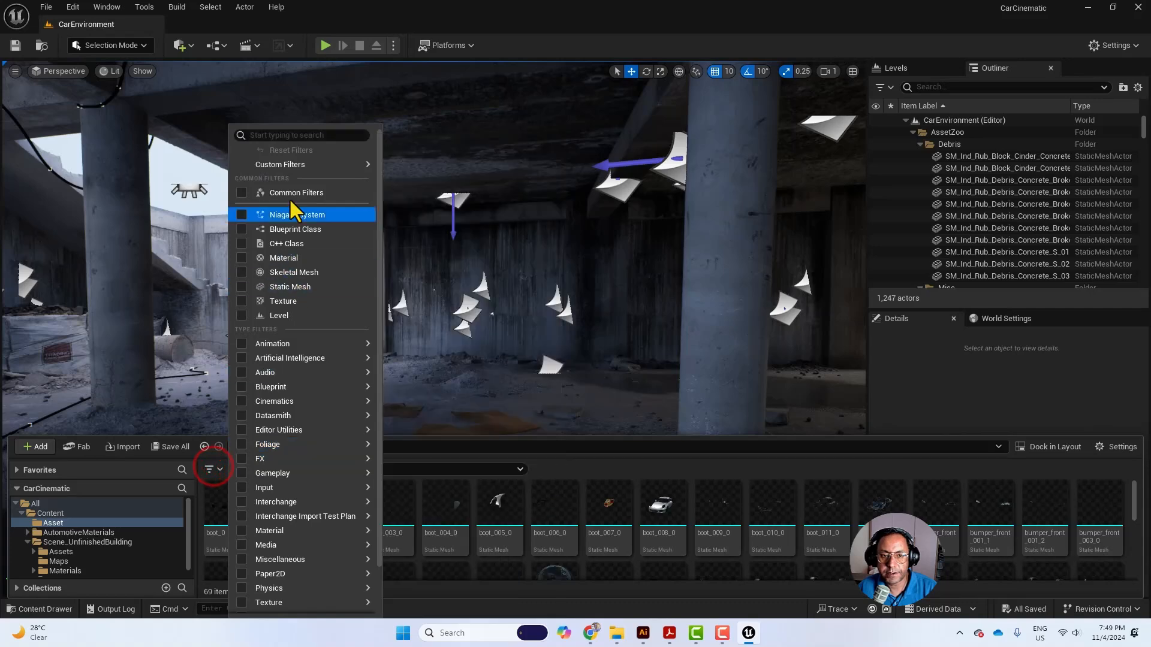
click(271, 286)
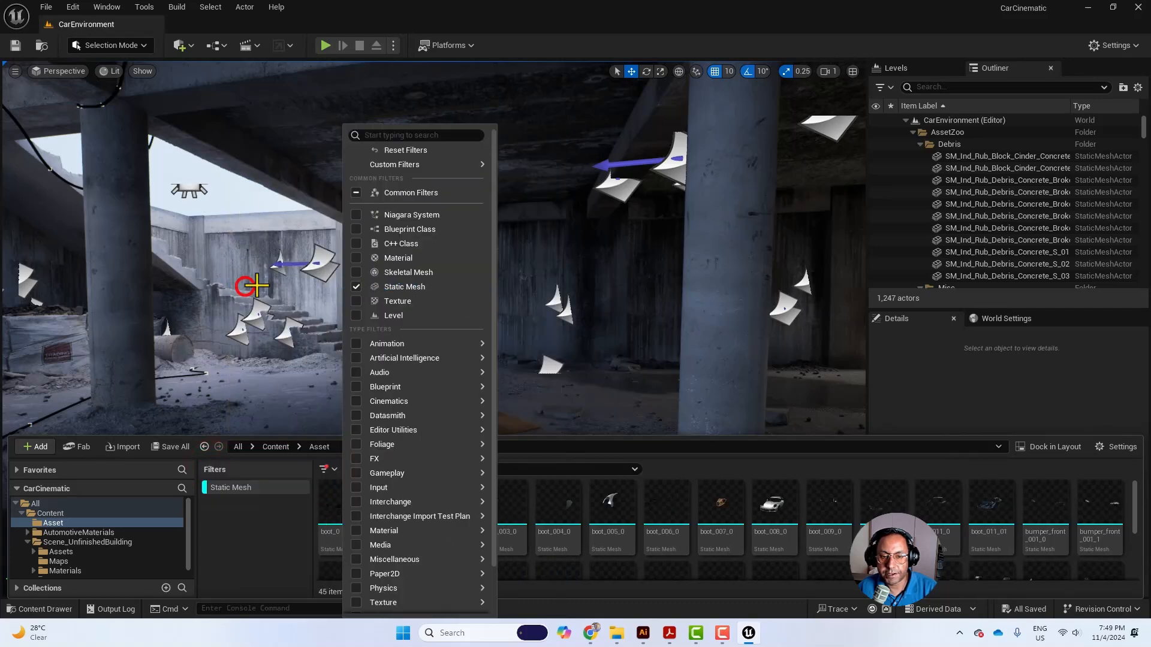
Step: Select all the car's static meshes and place them together on the building floor at about X 5500, Y 1600, Z 10
click(772, 497)
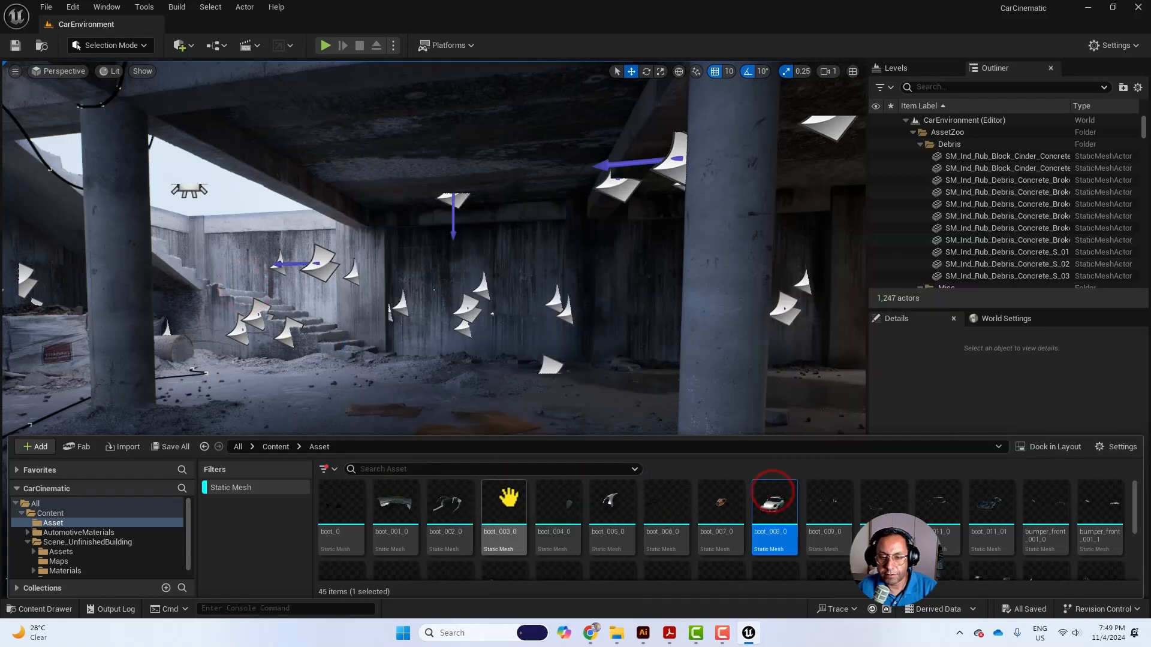
key(ctrl+a)
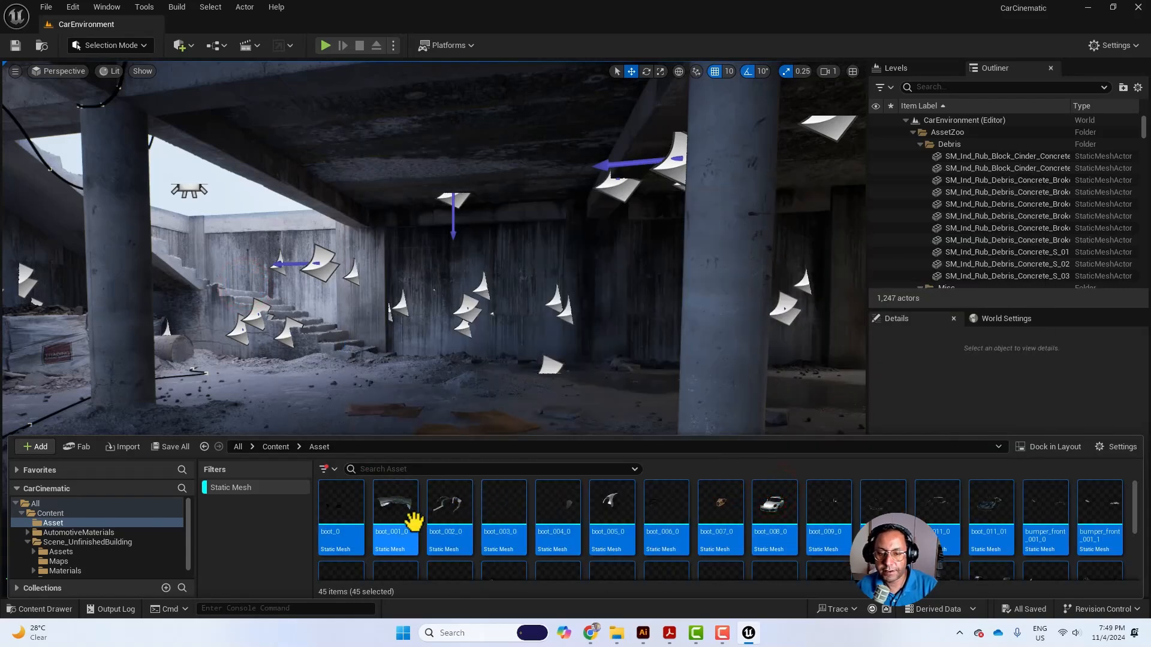
drag(403, 488, 385, 367)
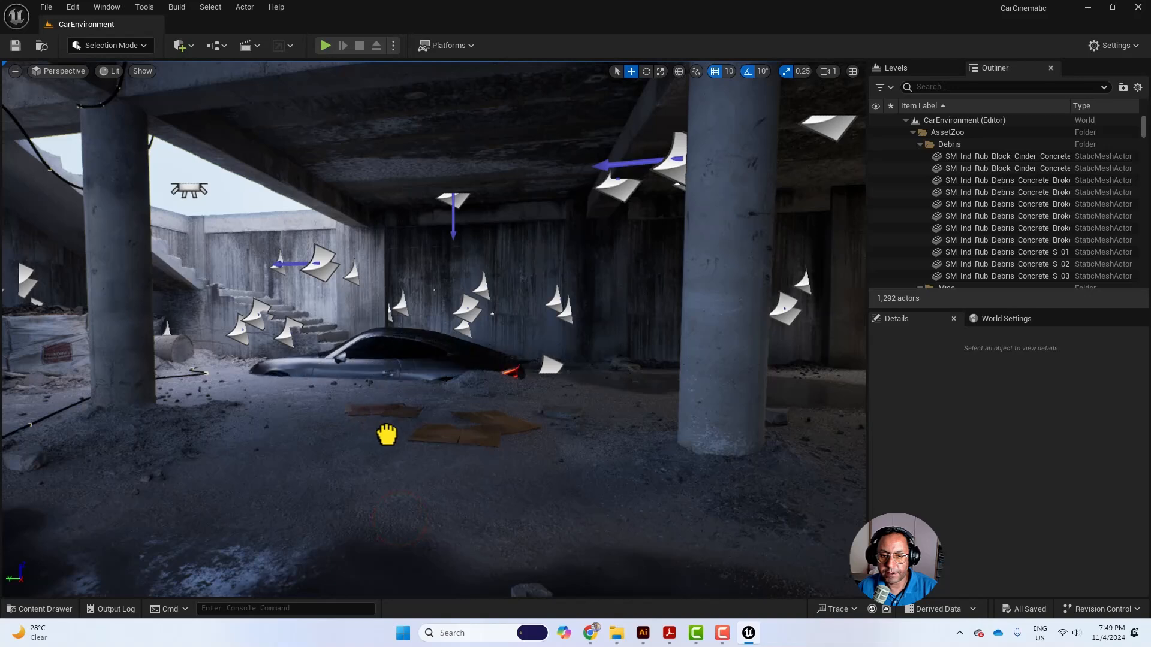
drag(398, 444, 424, 411)
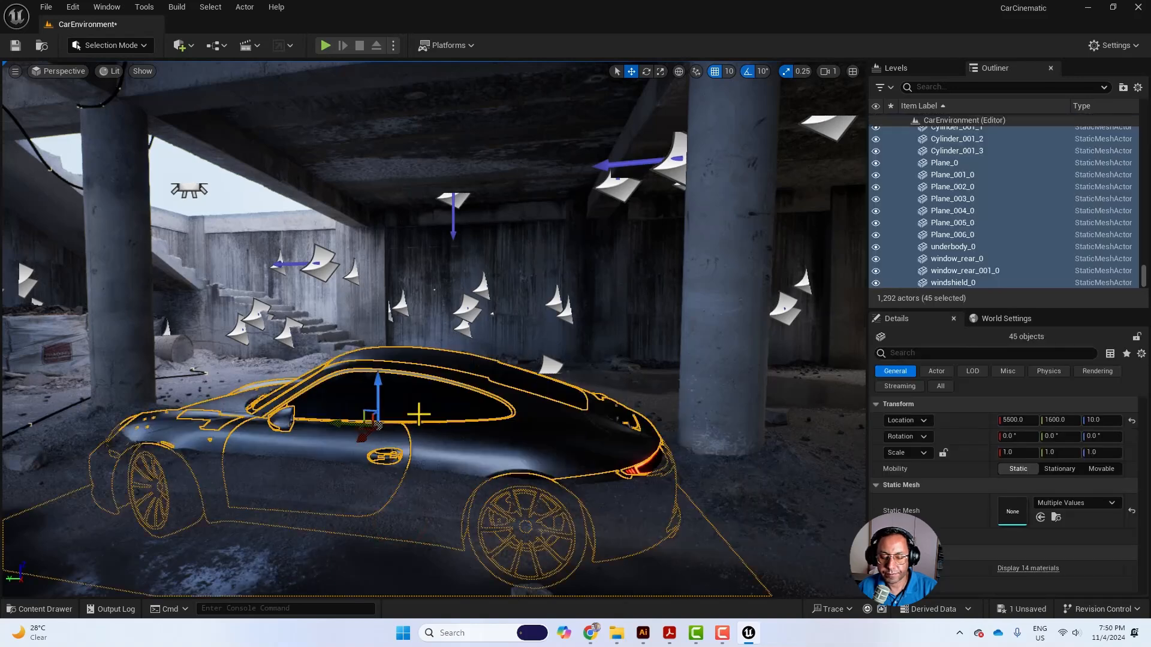
Step: Rotate the whole car to about -80° around the vertical axis and raise it to Z 60
key(e)
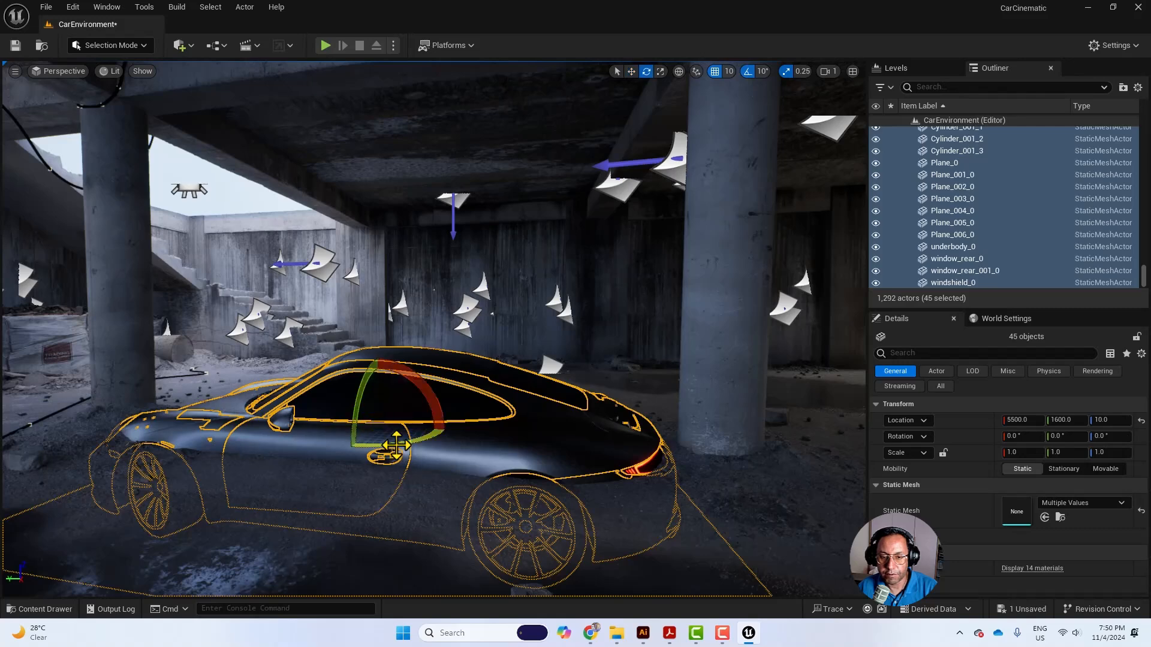
drag(398, 447, 335, 451)
key(w)
drag(382, 376, 382, 315)
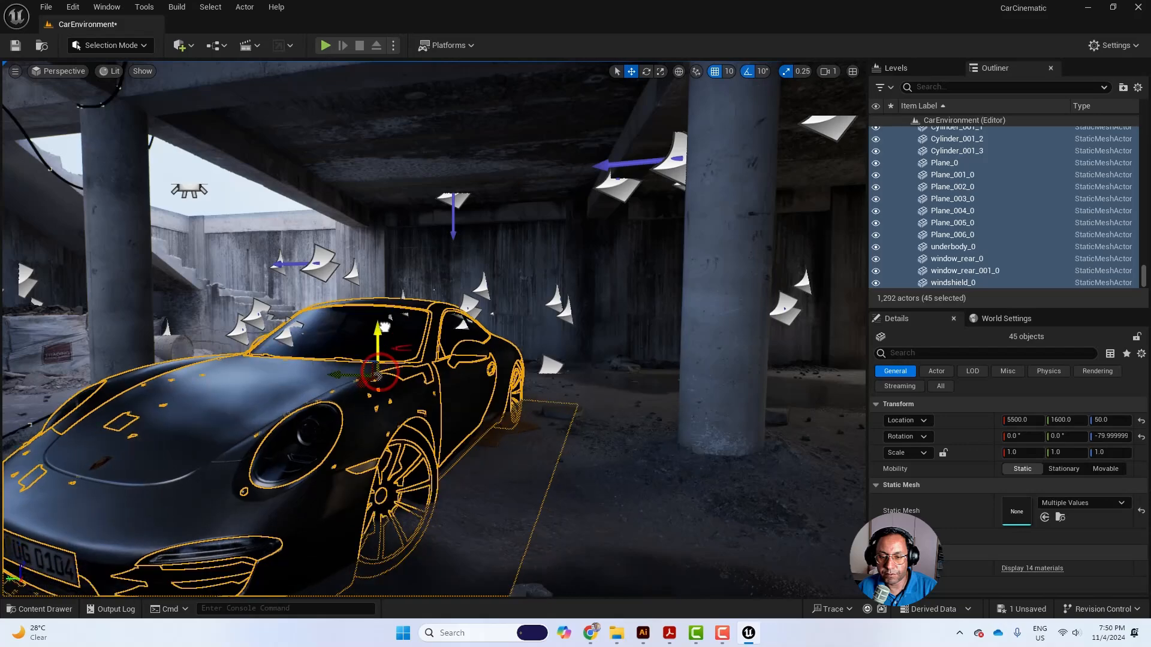
mouse_move(373, 216)
alt+mouse_down()
mouse_move(335, 239)
mouse_move(300, 209)
mouse_move(372, 216)
alt+mouse_up()
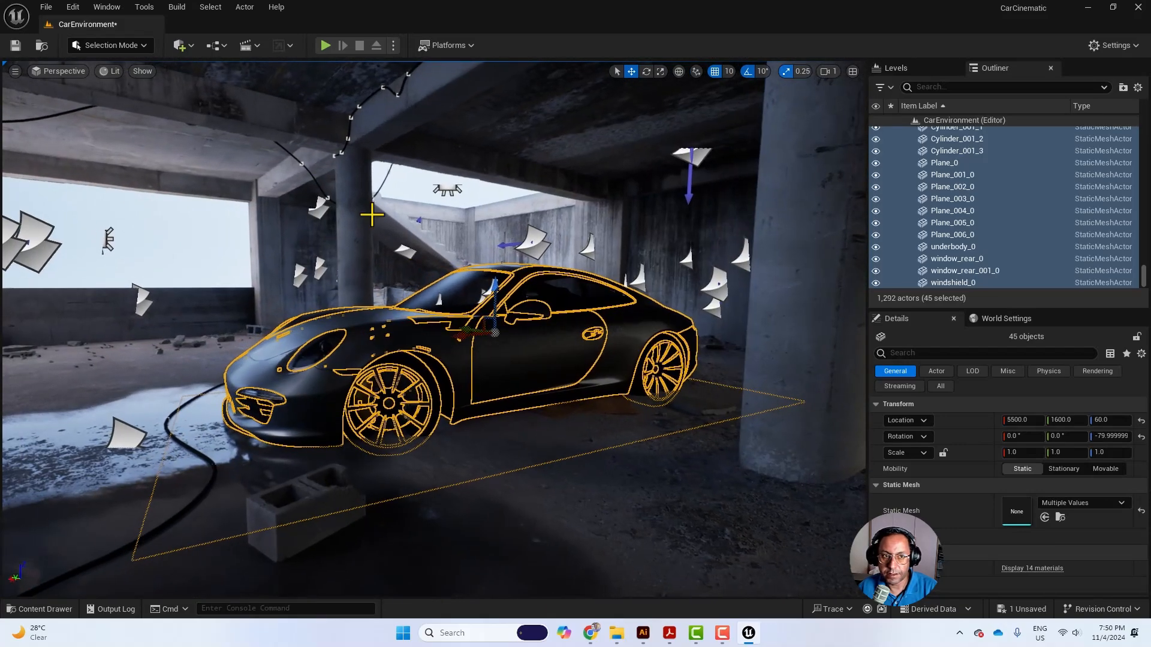
Step: Change the viewport to Unlit and raise the car further to Z 70
click(112, 69)
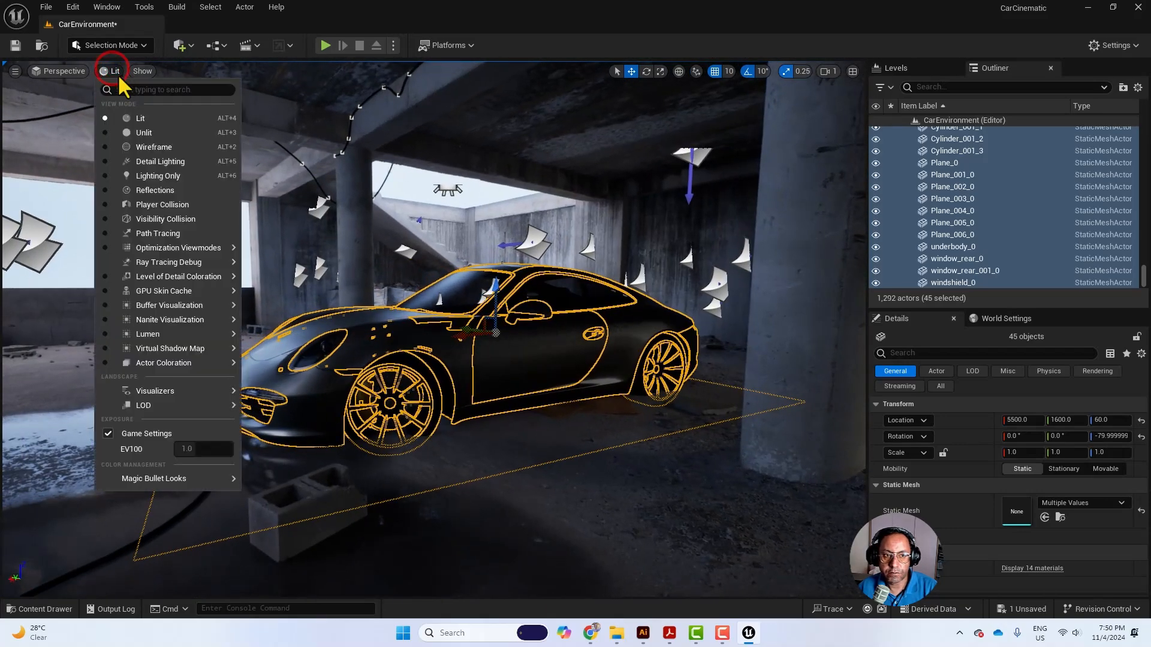
click(152, 132)
right_drag(154, 128, 510, 268)
drag(496, 277, 495, 266)
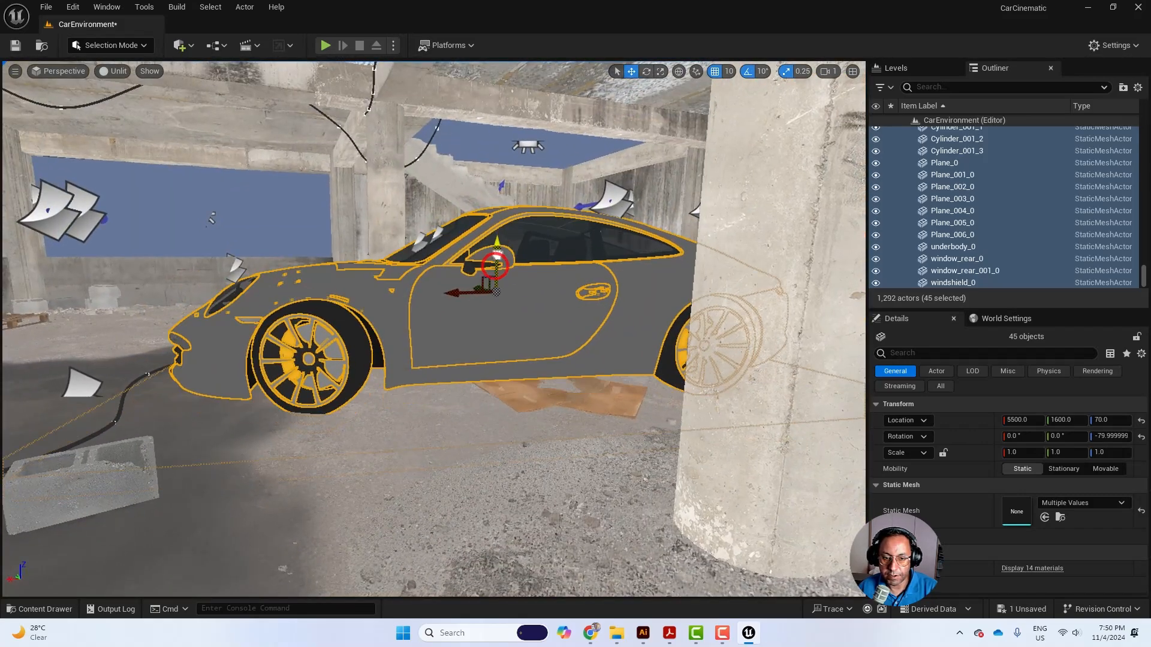
Step: Fine-tune the car to about Y 1563.8 and Z 71.8 with grid snapping turned off, and return the viewport to Lit
click(716, 72)
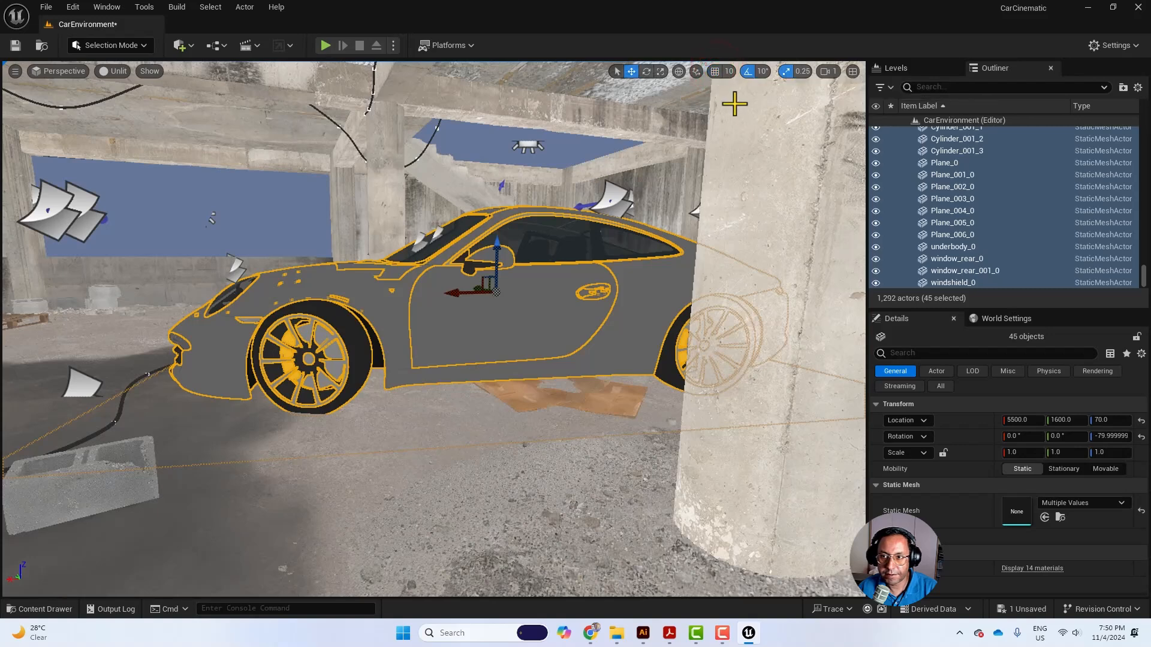
drag(495, 251, 495, 245)
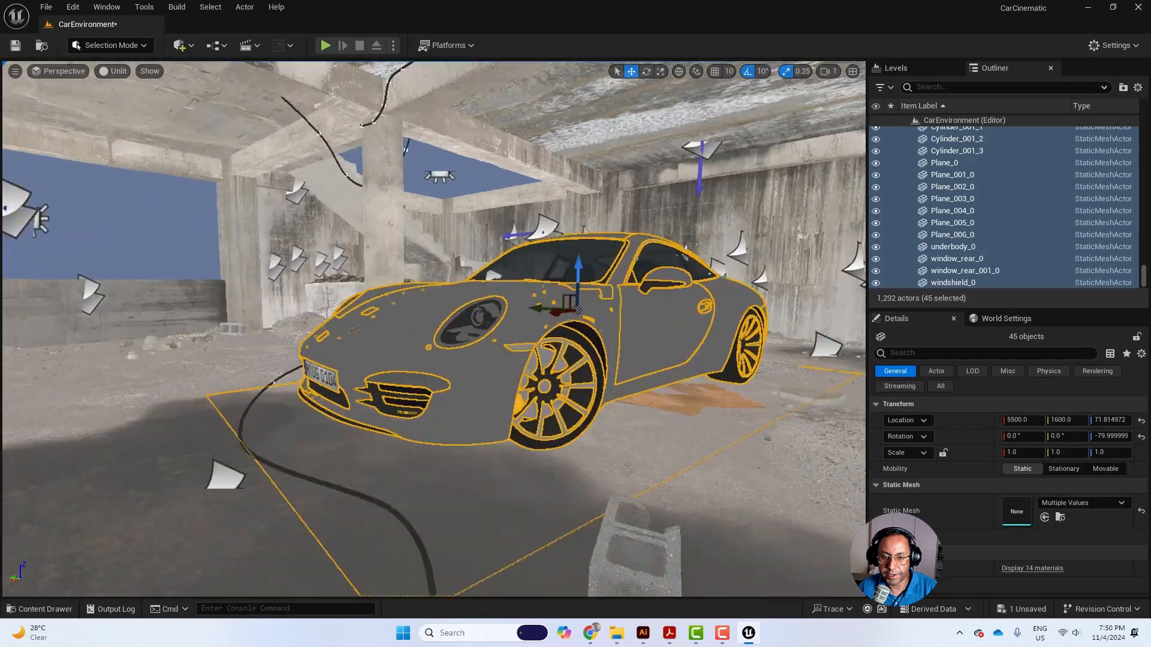
alt+drag(495, 270, 534, 300)
alt+drag(472, 375, 614, 307)
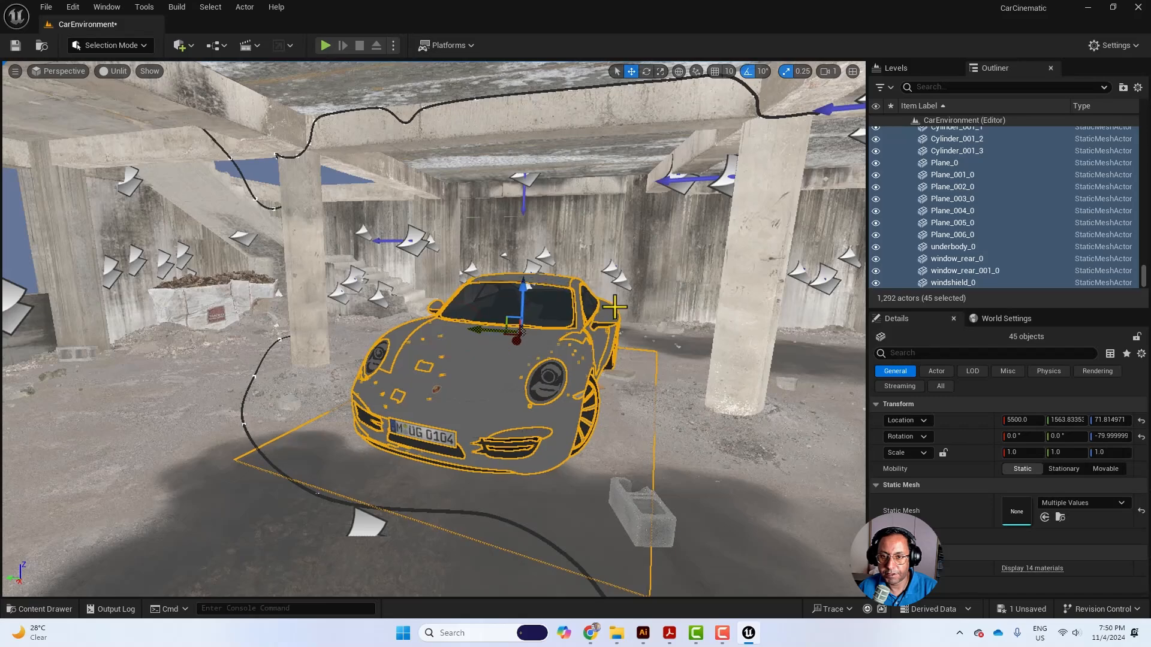
click(114, 70)
click(168, 118)
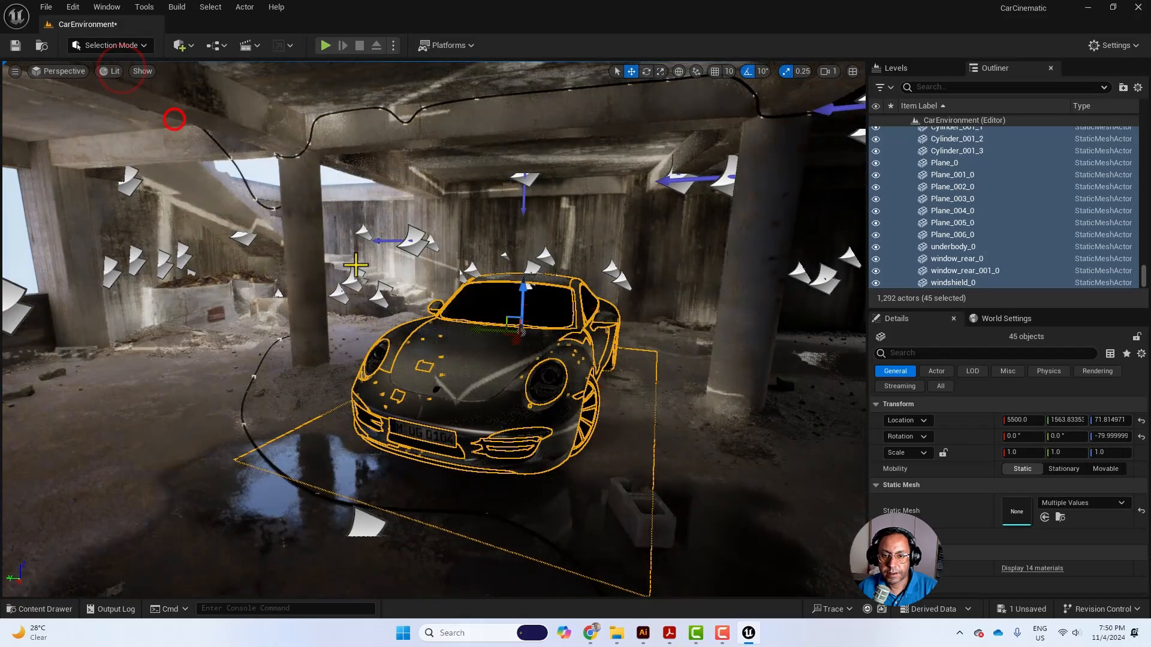
Step: Delete the concrete cinder block lying on the floor in front of the car
click(632, 327)
right_drag(632, 327, 702, 340)
key(s)
key(w)
right_drag(583, 443, 582, 463)
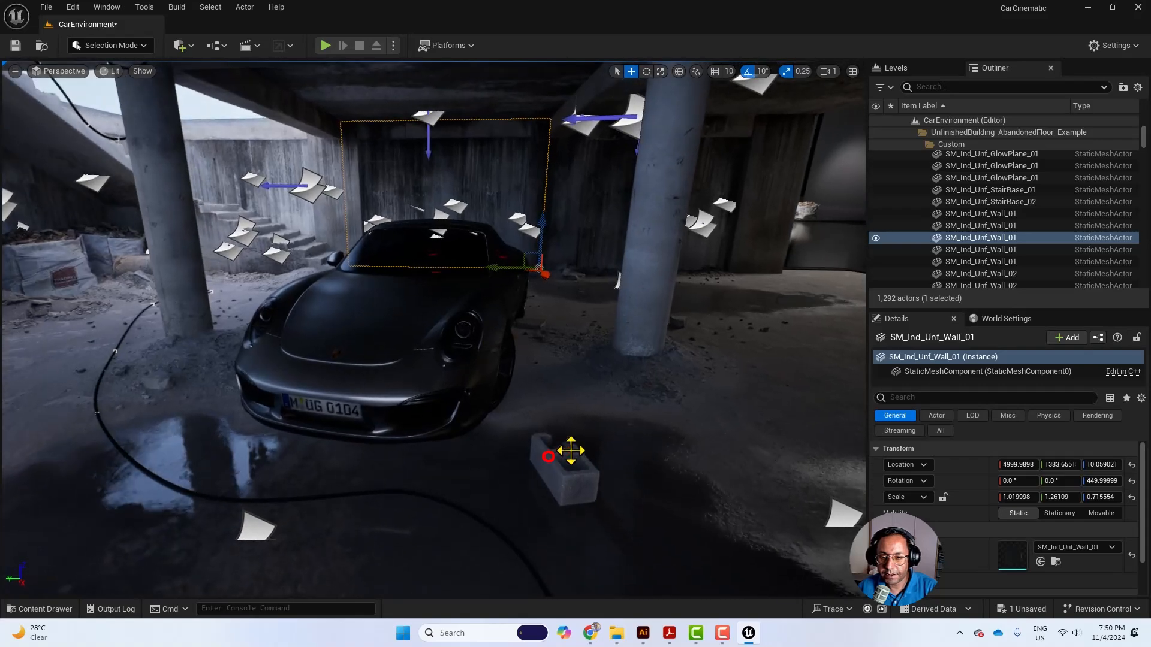
click(571, 451)
key(Delete)
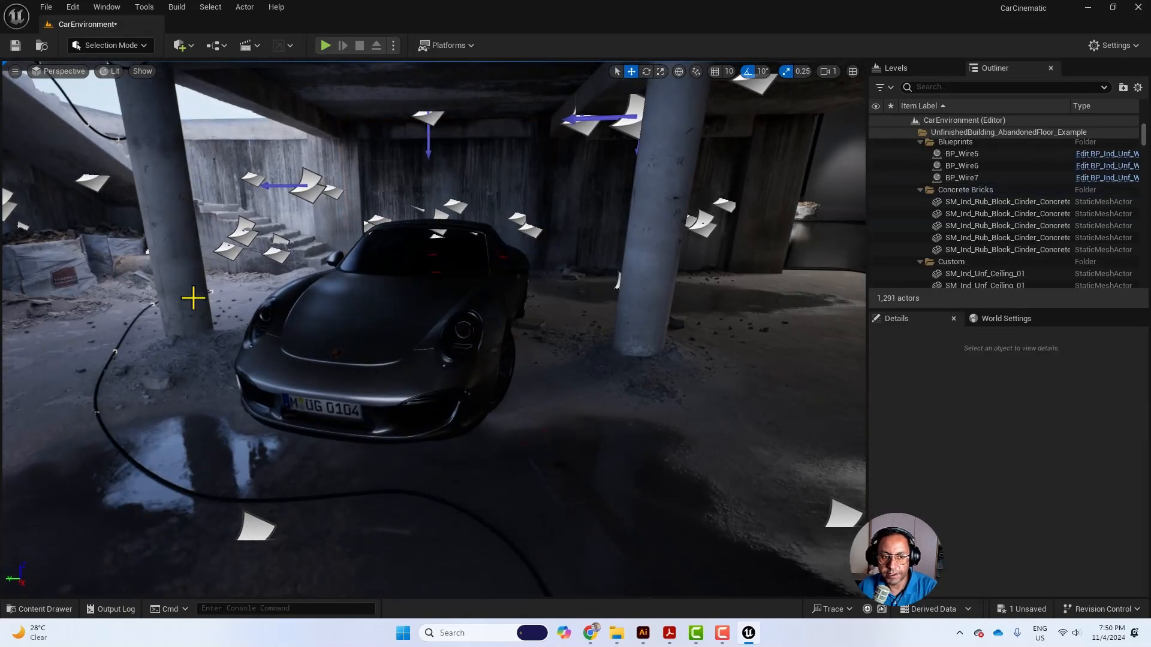
Step: Delete all the gravel rubble patches in the Piles folder of the level
click(102, 291)
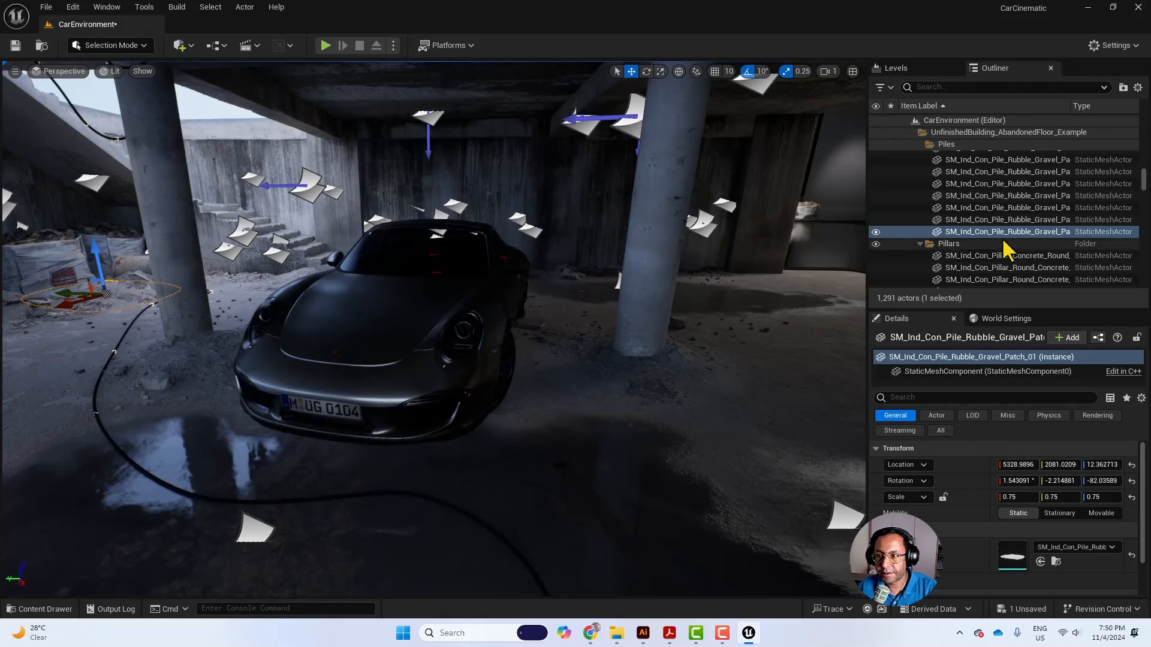
scroll(1021, 212, up, 3)
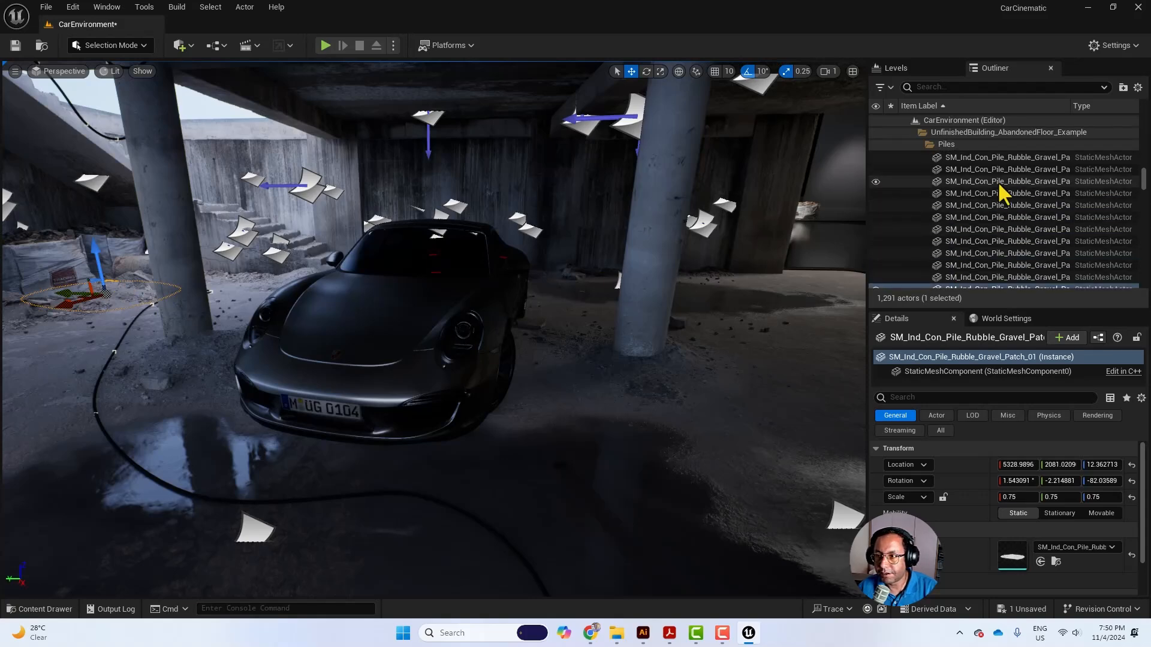
shift+click(1007, 203)
key(Delete)
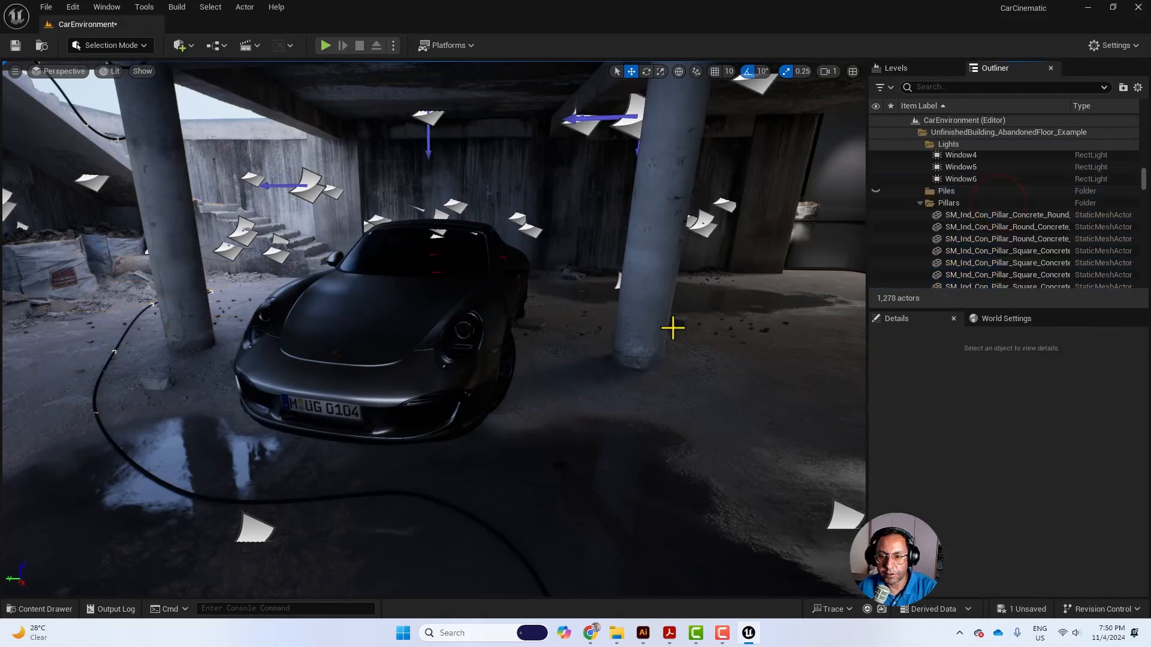
Step: Delete all the broken concrete debris in the Large and Small subfolders of the level's Debris folder
right_drag(554, 341, 480, 360)
click(480, 360)
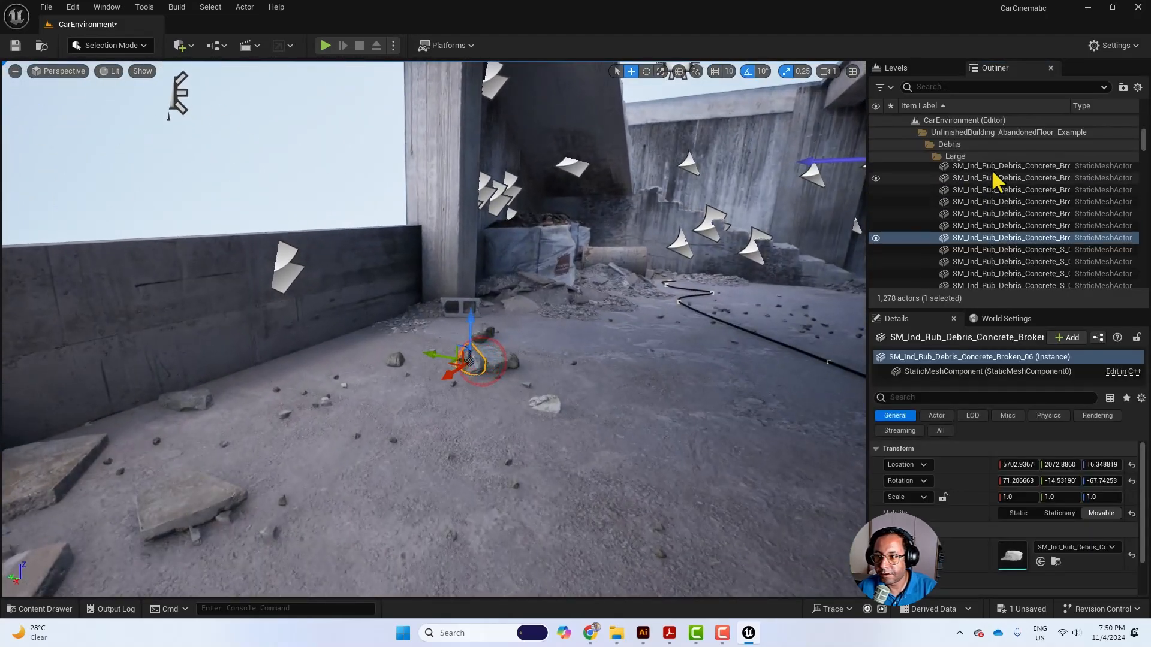
scroll(1016, 181, down, 1)
scroll(1003, 187, up, 1)
scroll(1005, 200, up, 3)
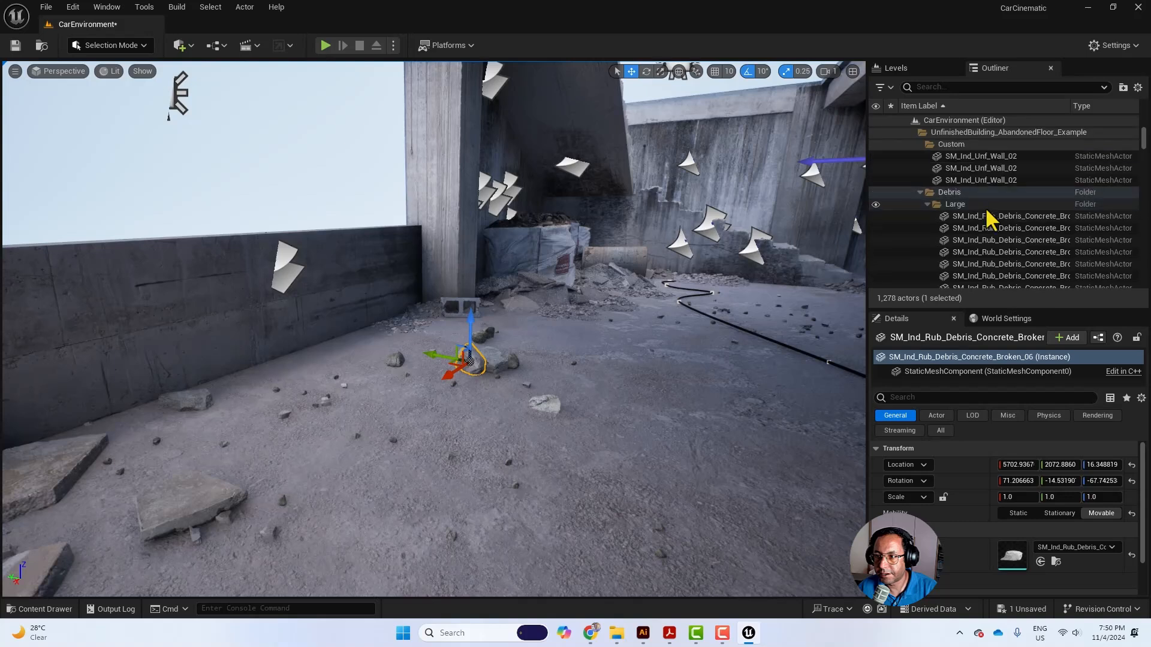
click(978, 207)
scroll(1023, 225, down, 4)
scroll(1028, 229, down, 6)
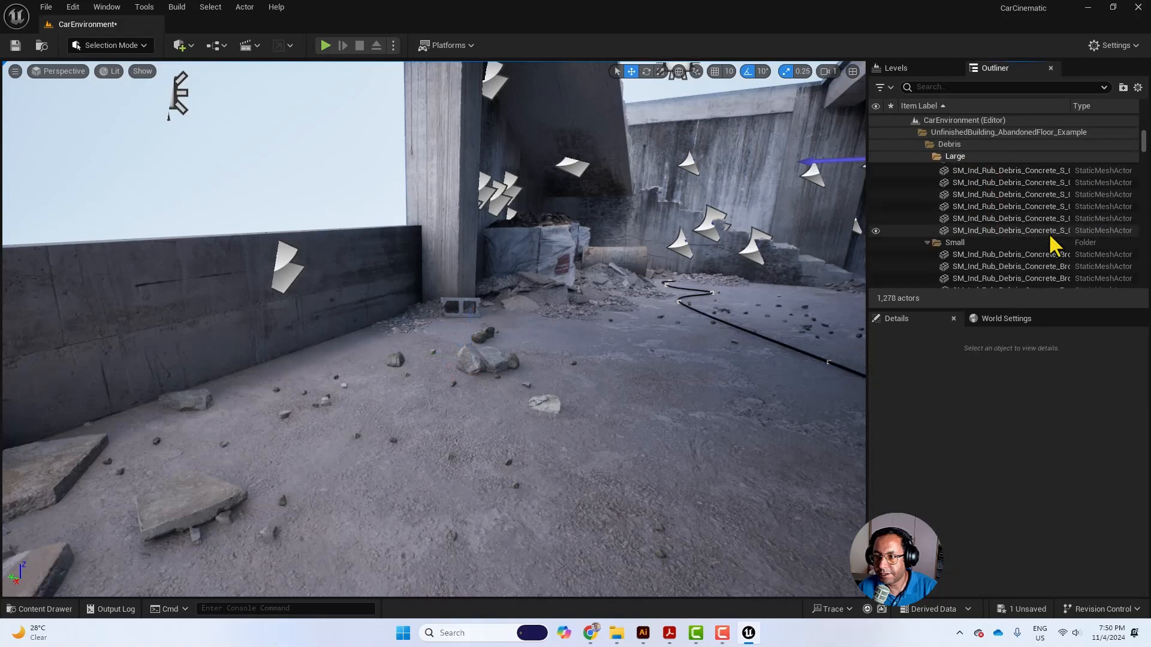
scroll(1045, 234, down, 12)
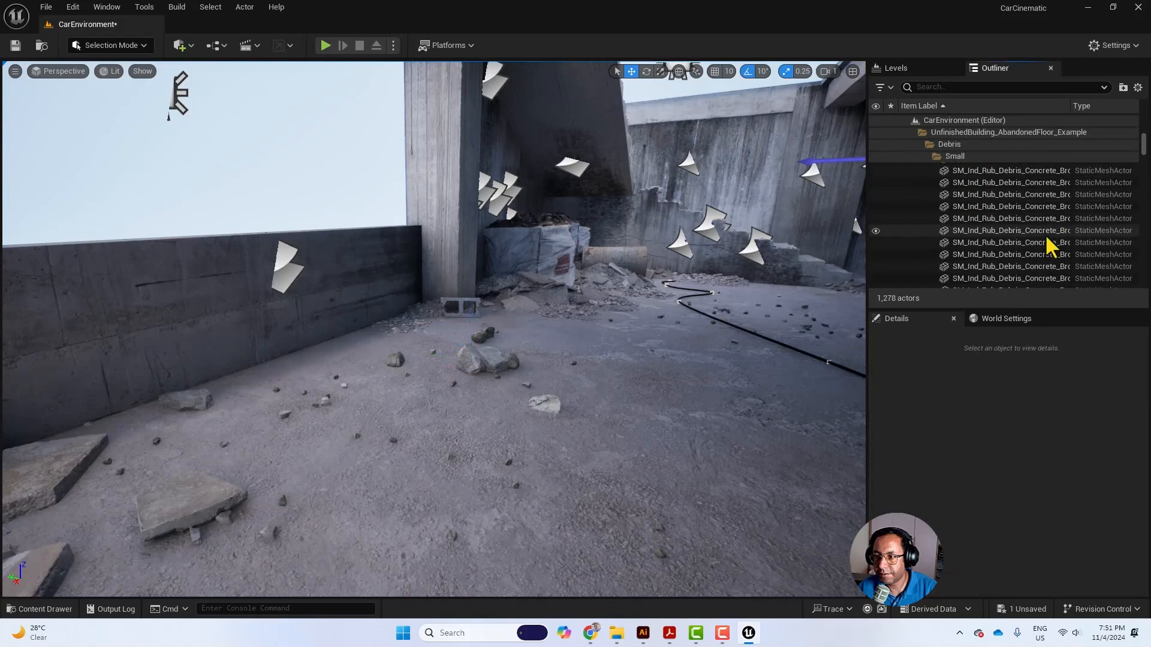
drag(1143, 158, 1146, 173)
shift+click(1043, 210)
key(Delete)
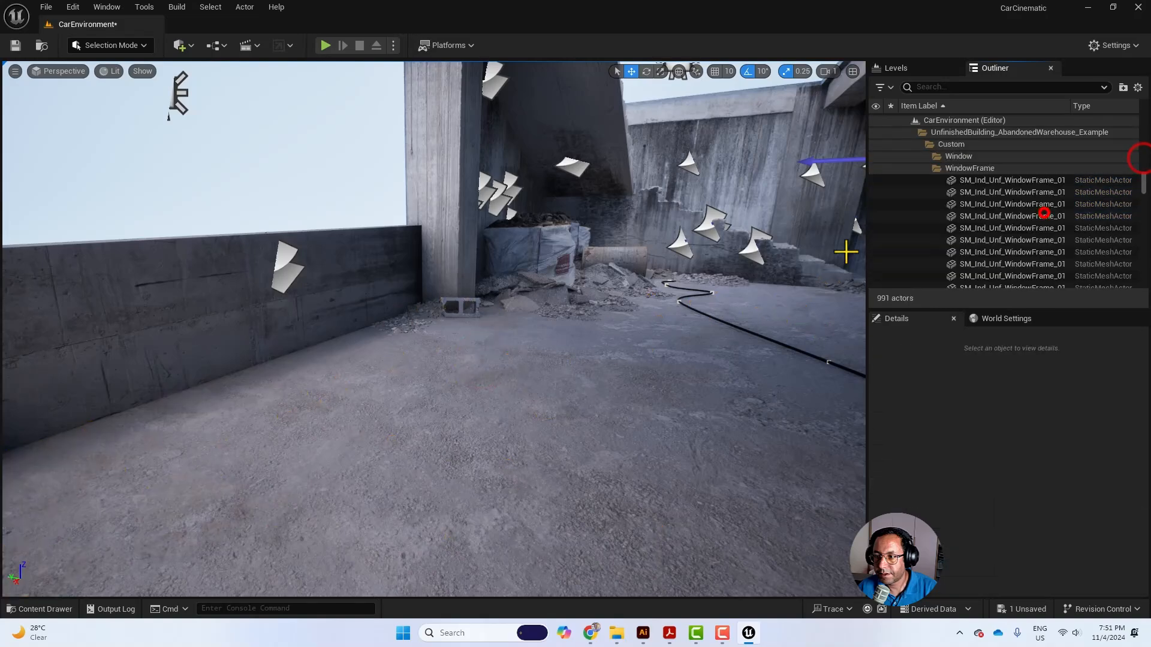
Step: Delete the leftover rubble, concrete pieces and cable lying on the floor around the car
right_drag(611, 352, 501, 411)
click(402, 392)
key(Delete)
click(365, 334)
key(Delete)
right_drag(277, 186, 278, 140)
click(476, 301)
key(Delete)
right_drag(470, 291, 558, 324)
click(334, 376)
key(Delete)
right_drag(334, 375, 344, 327)
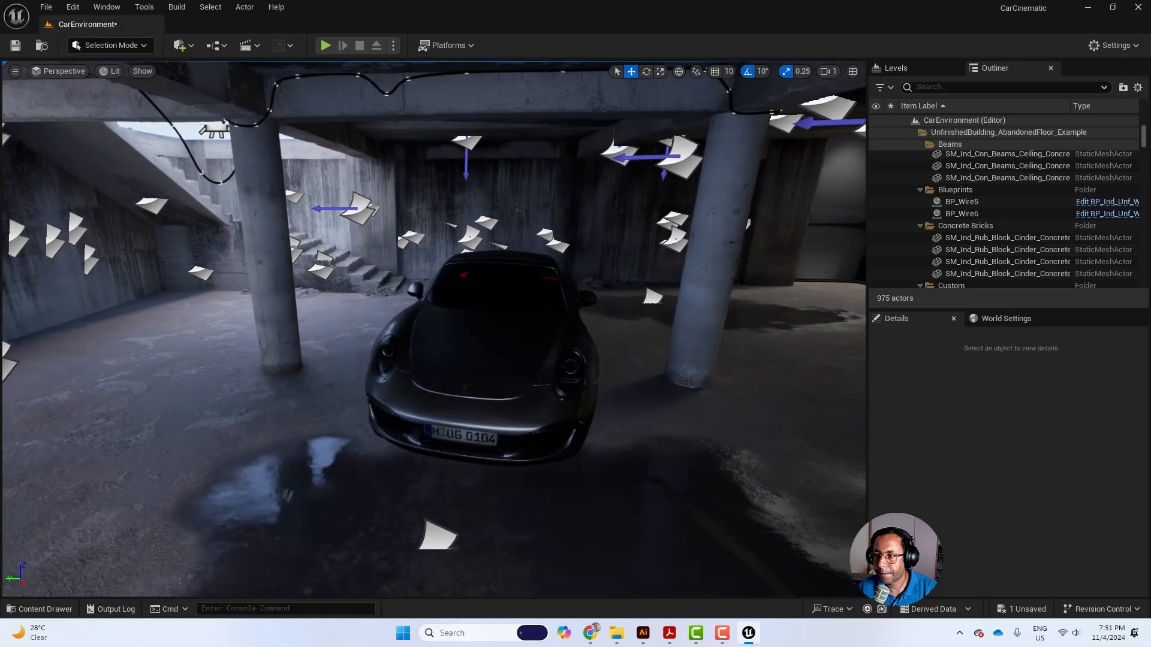
Step: Filter the level's actors for "light" and delete the VisualFramework spot lights and the rect lights in the Lights folder
click(908, 84)
click(588, 209)
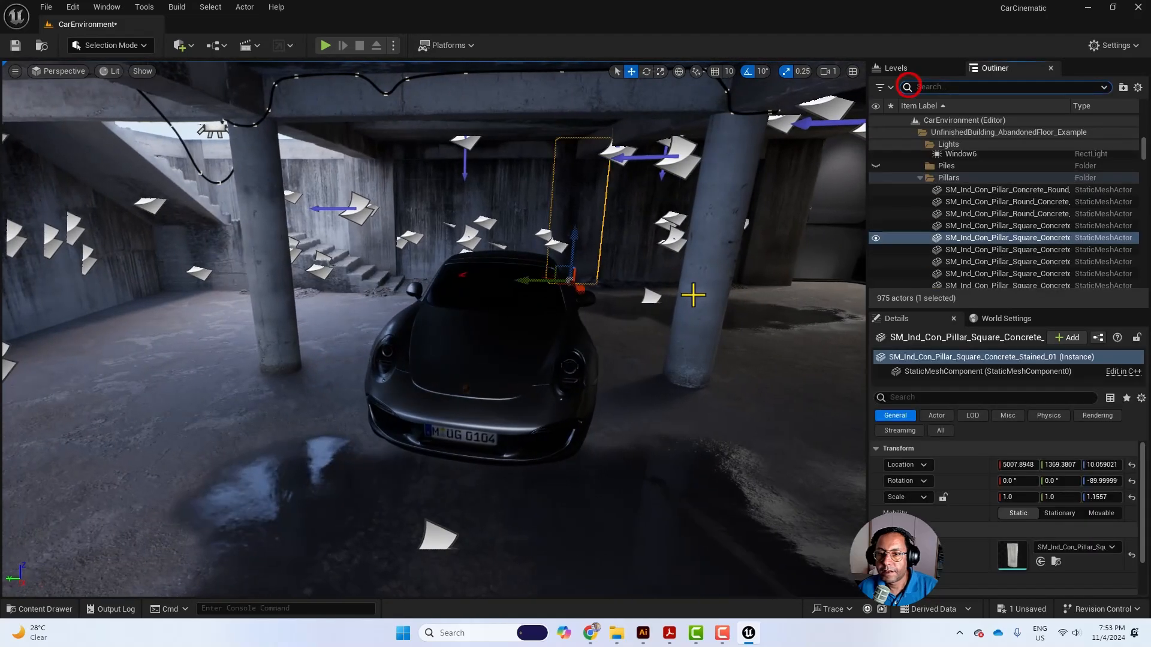
click(693, 294)
right_drag(557, 291, 626, 270)
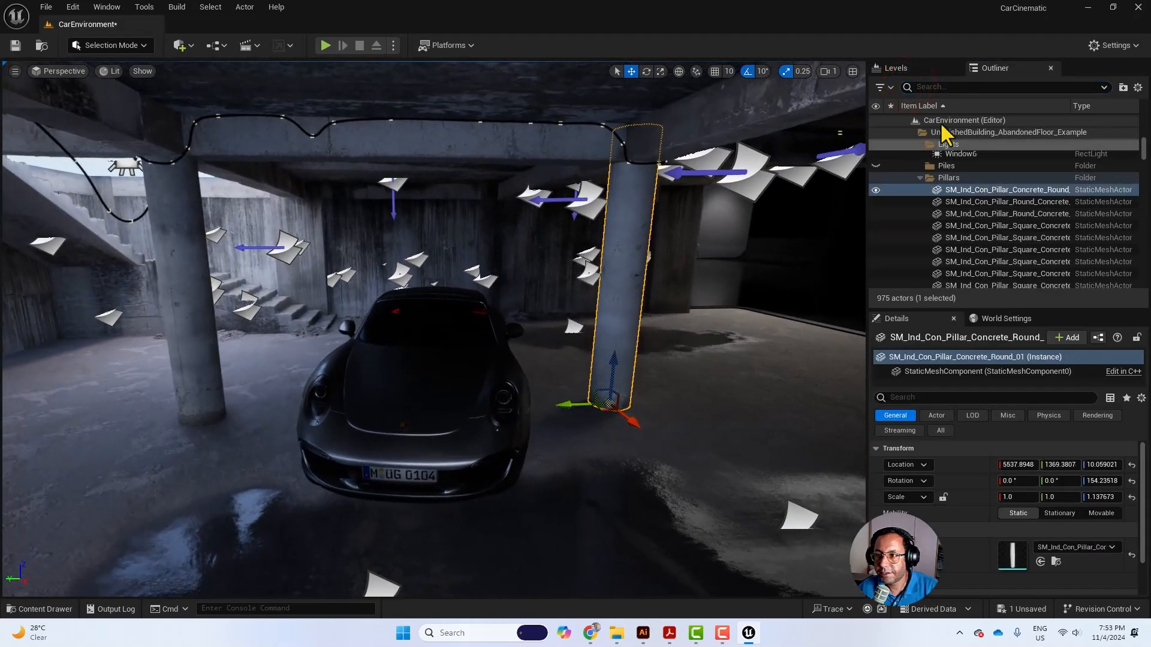
click(938, 88)
text(light)
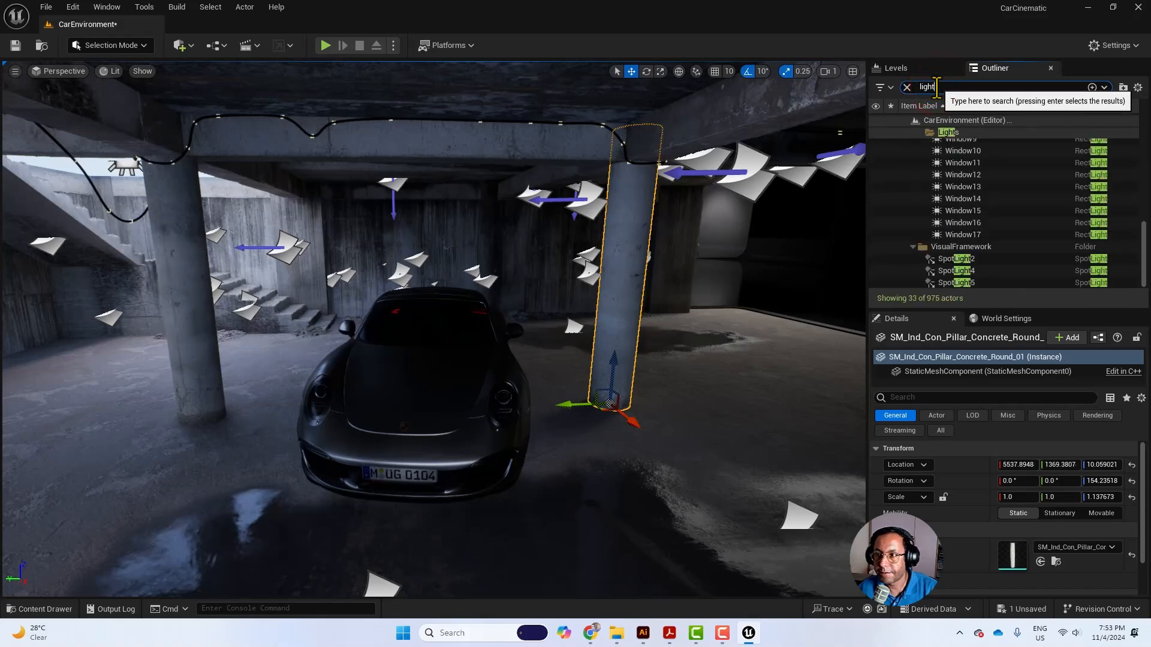
click(961, 258)
ctrl+click(961, 268)
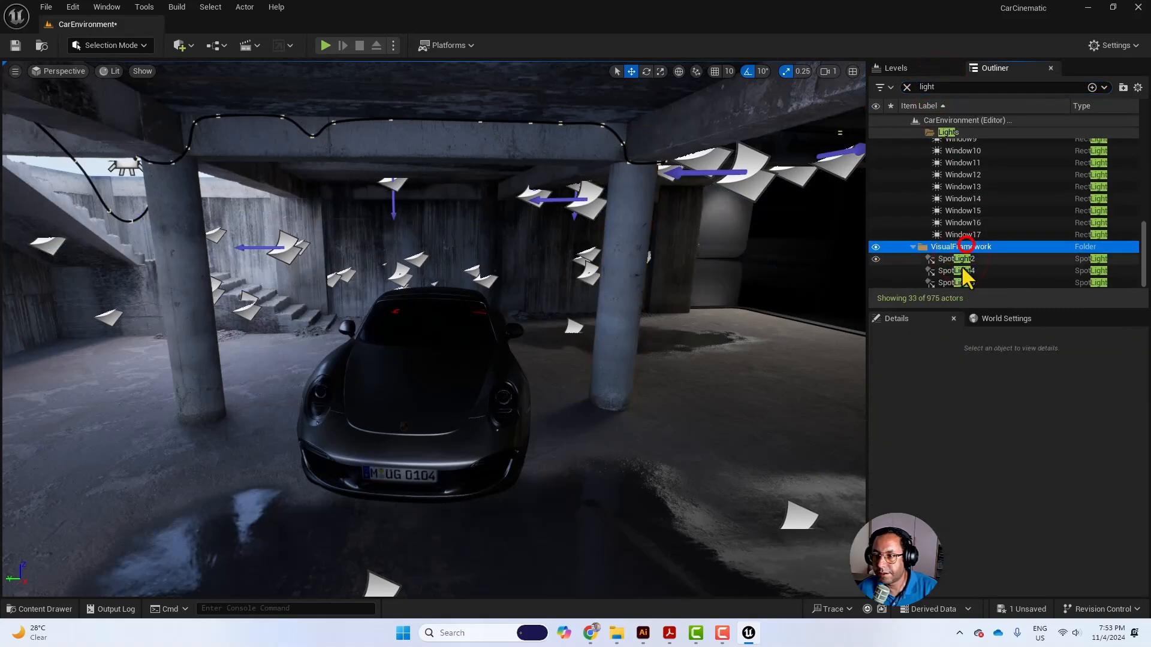
ctrl+click(967, 282)
key(Delete)
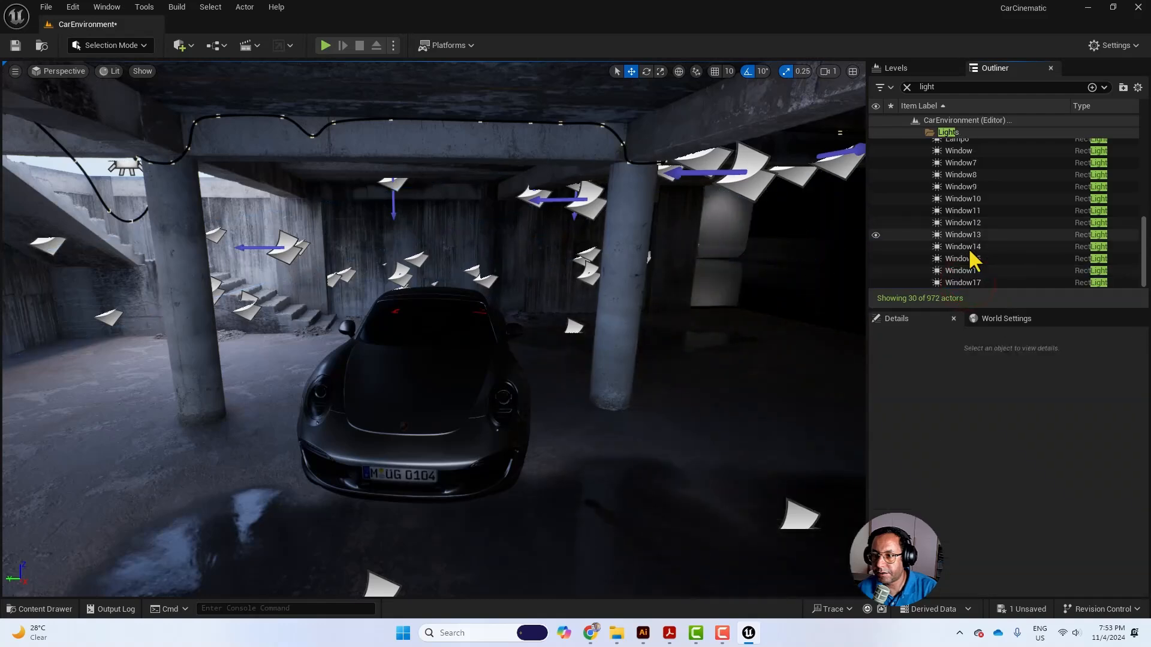
click(968, 279)
scroll(979, 208, up, 3)
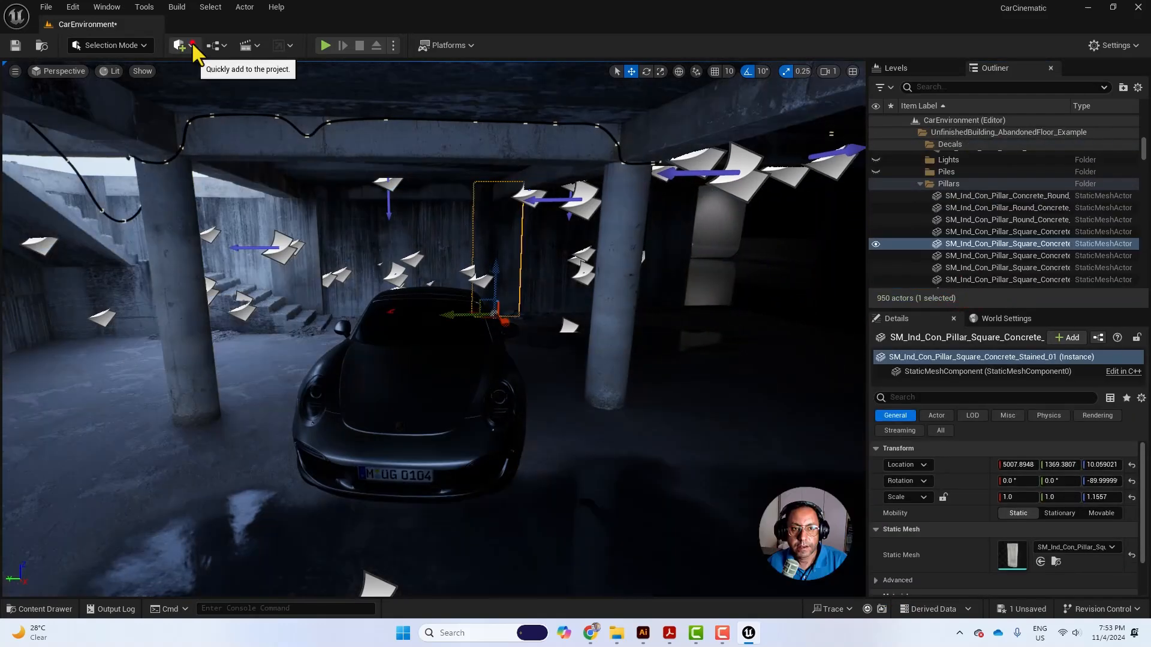
Step: Add a Post Process Volume to the level and enable its Infinite Extent (Unbound) setting
click(189, 44)
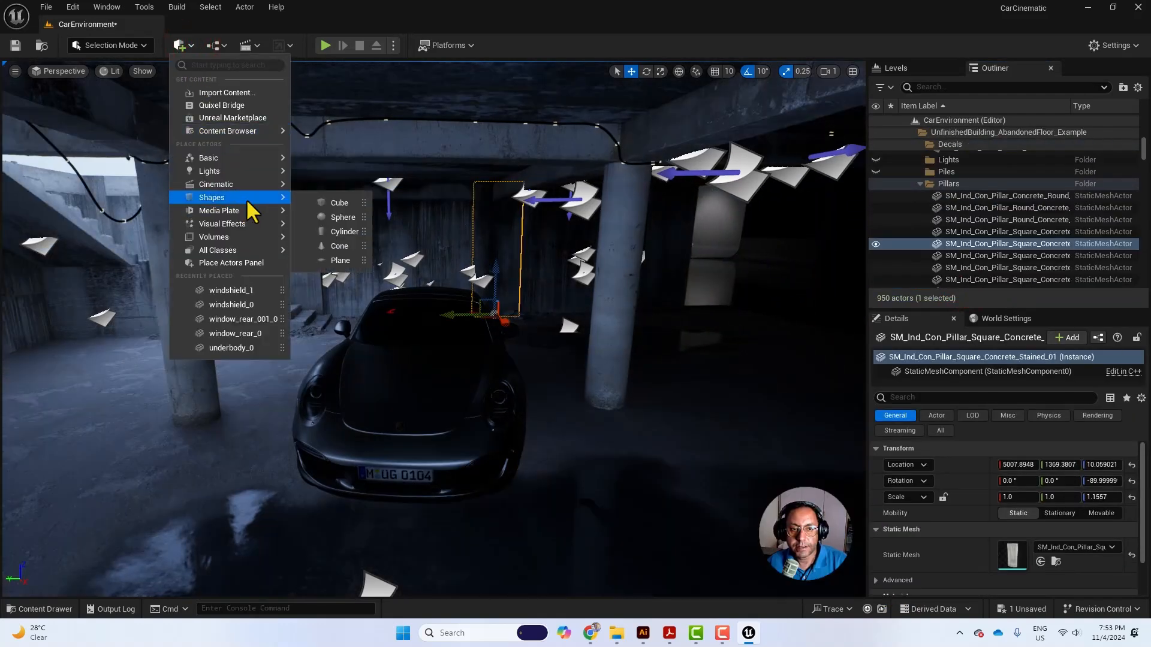
mouse_move(249, 223)
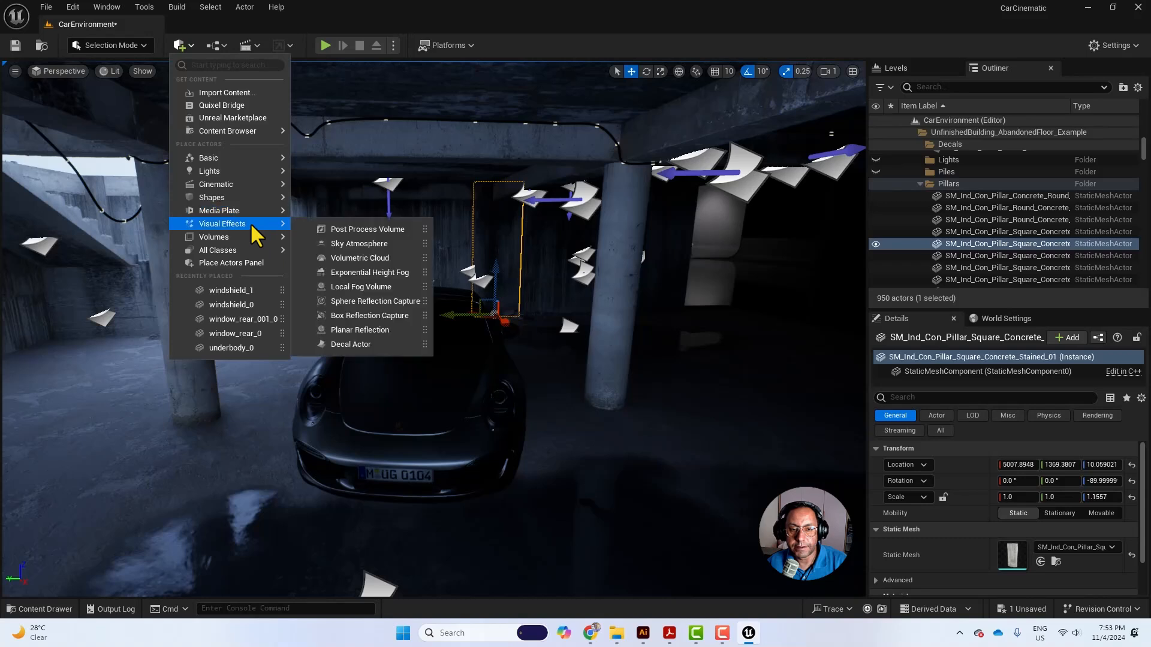
click(389, 228)
click(919, 396)
text(u)
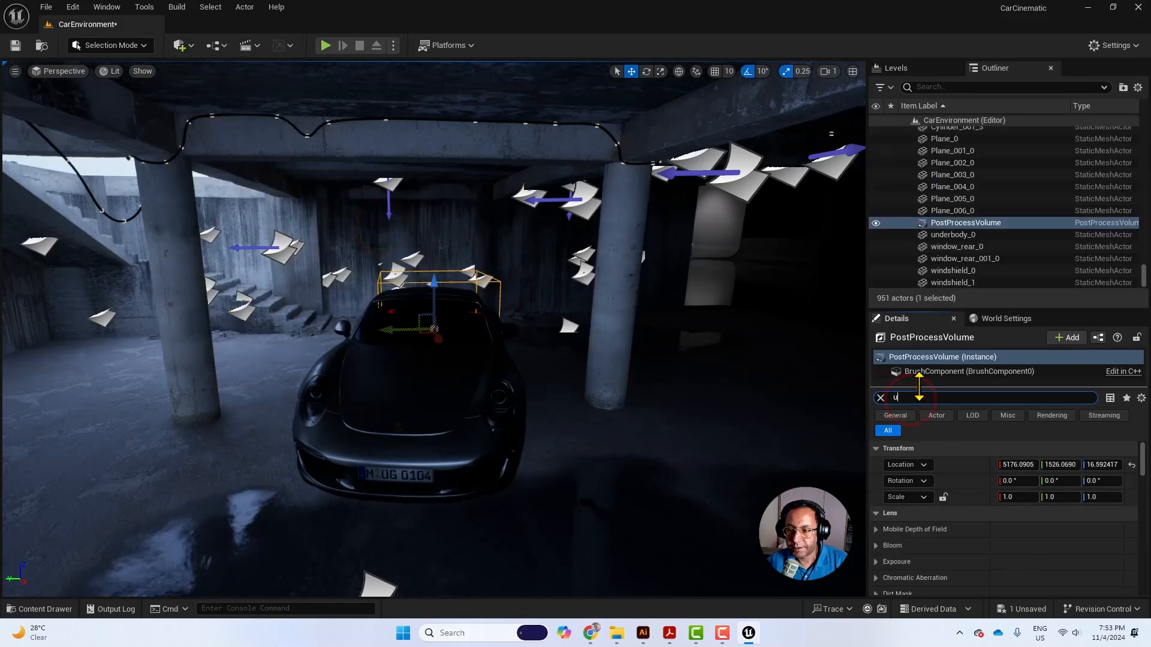
text(nb)
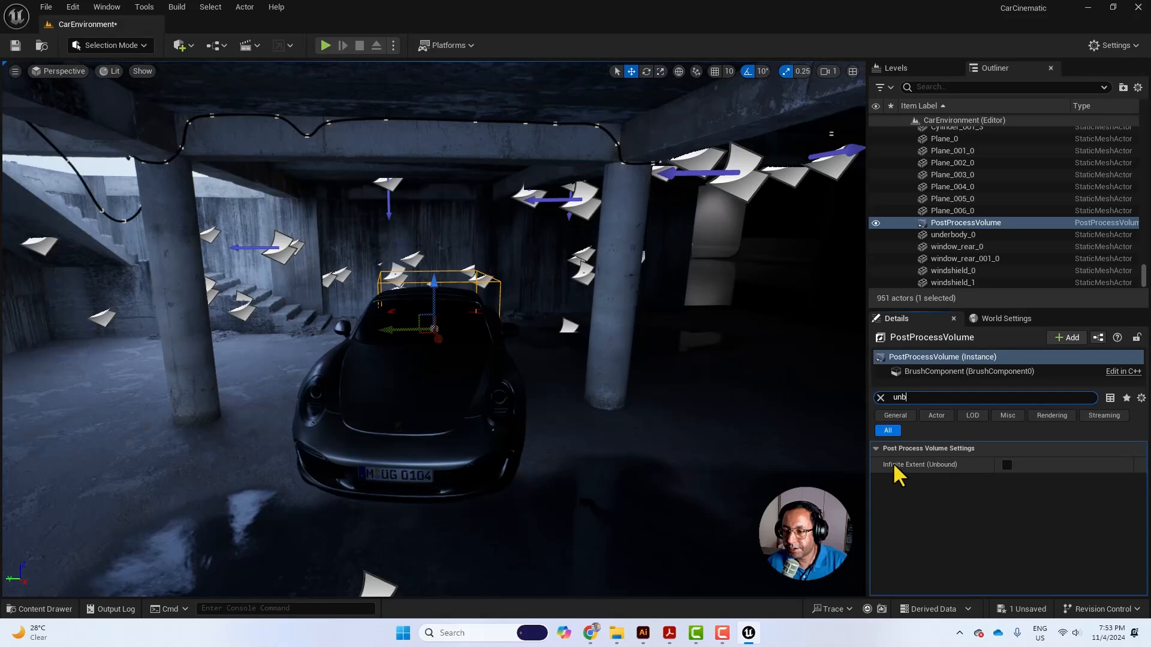
click(1006, 465)
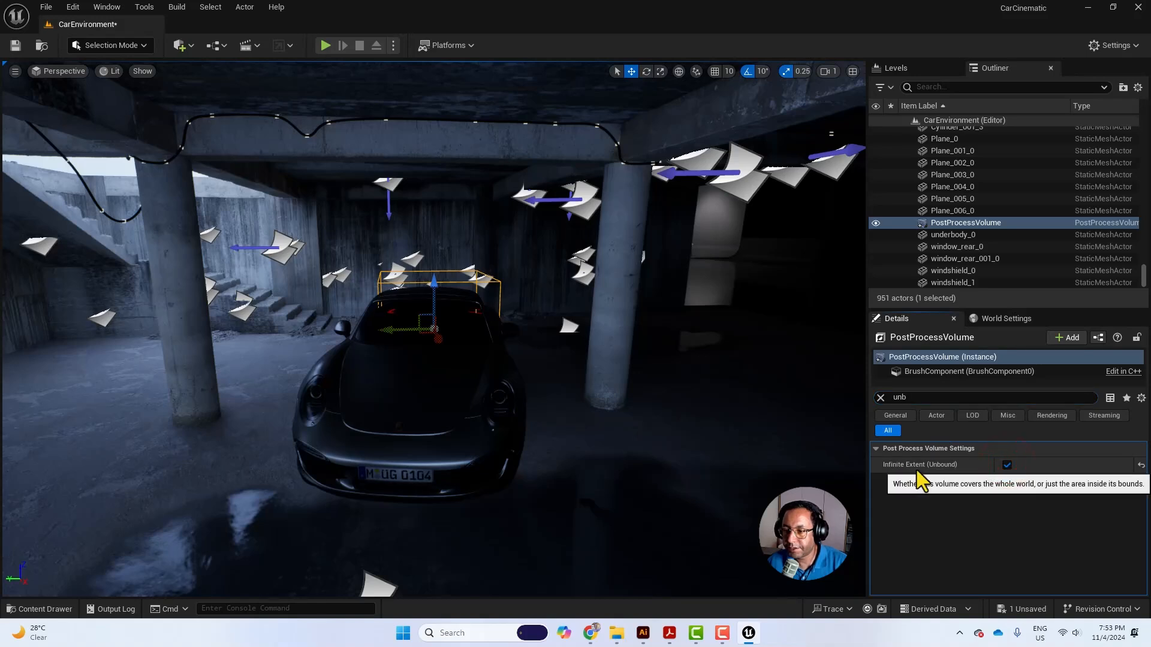
click(881, 397)
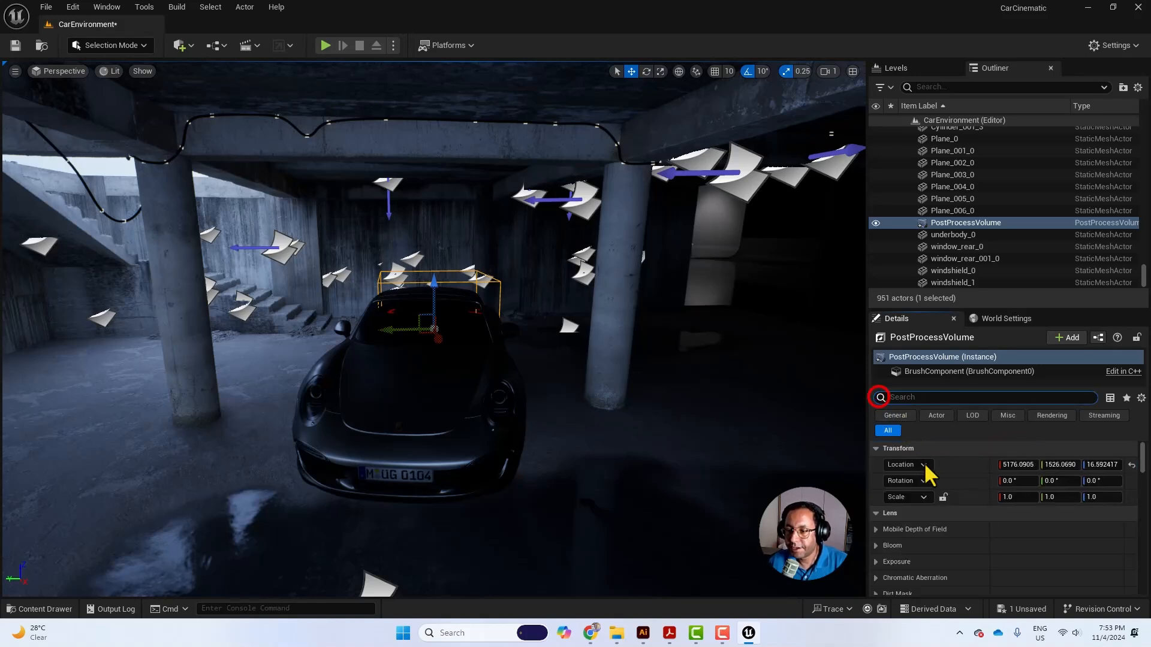
Step: Enable the Metering Mode and Exposure Compensation overrides in the Post Process Volume's exposure settings
click(876, 561)
scroll(942, 509, down, 1)
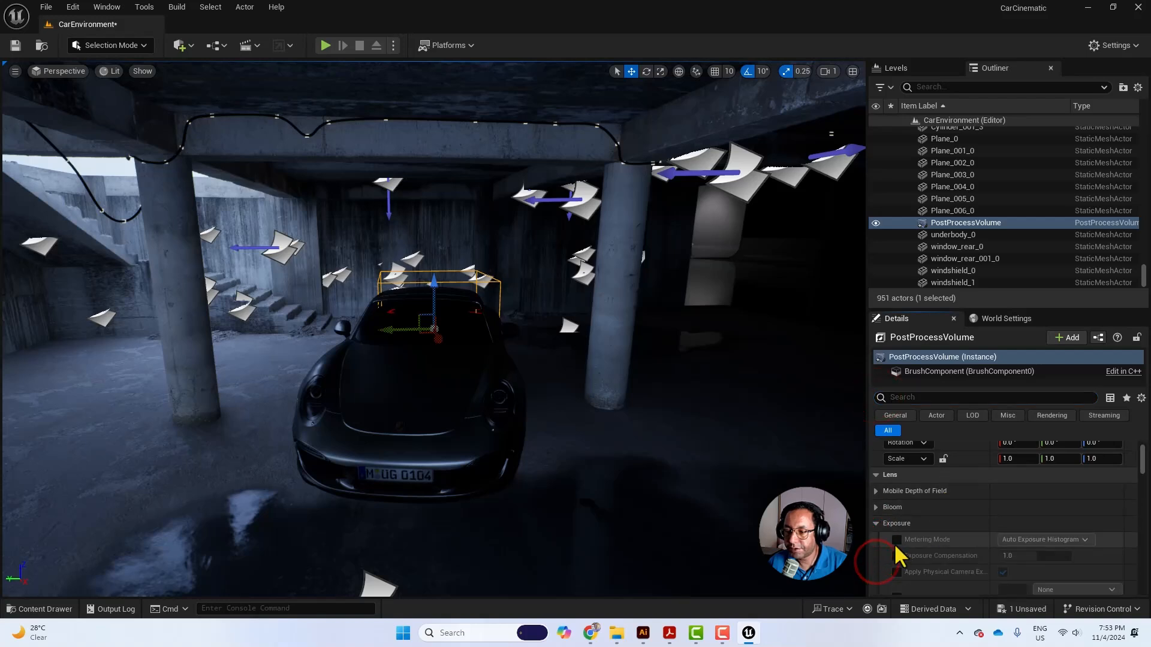
click(896, 539)
click(896, 556)
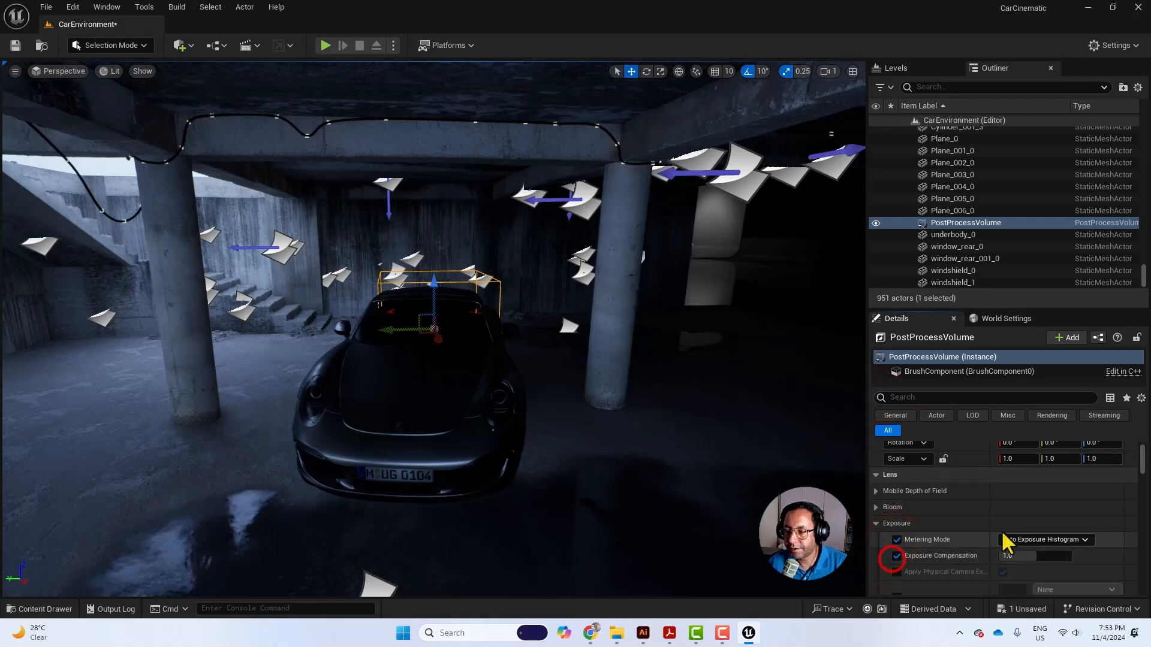
scroll(947, 527, down, 1)
scroll(989, 513, down, 3)
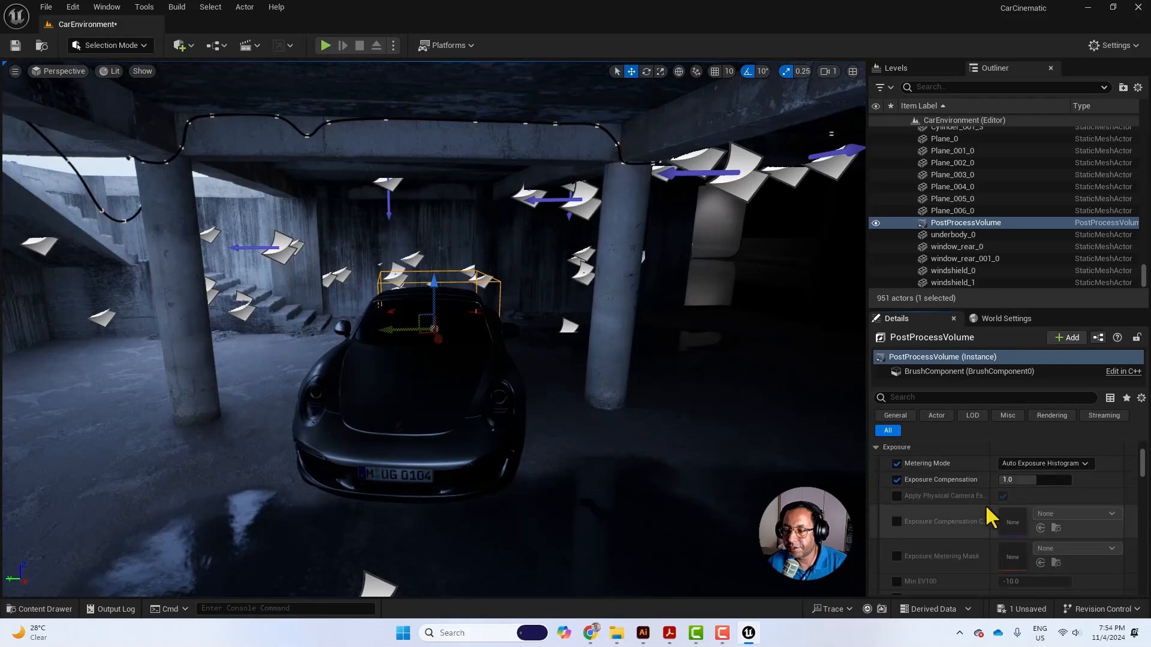
Step: Enable the Min EV100 and Max EV100 overrides and set Min EV100 to 0
click(897, 504)
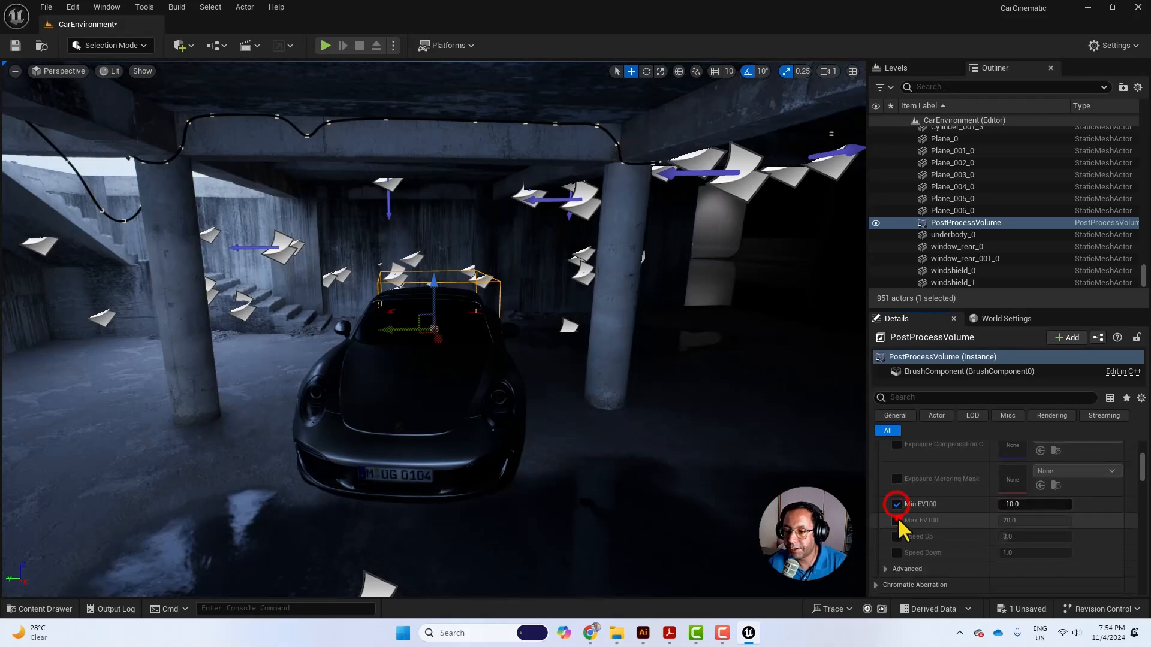
click(896, 520)
click(1025, 504)
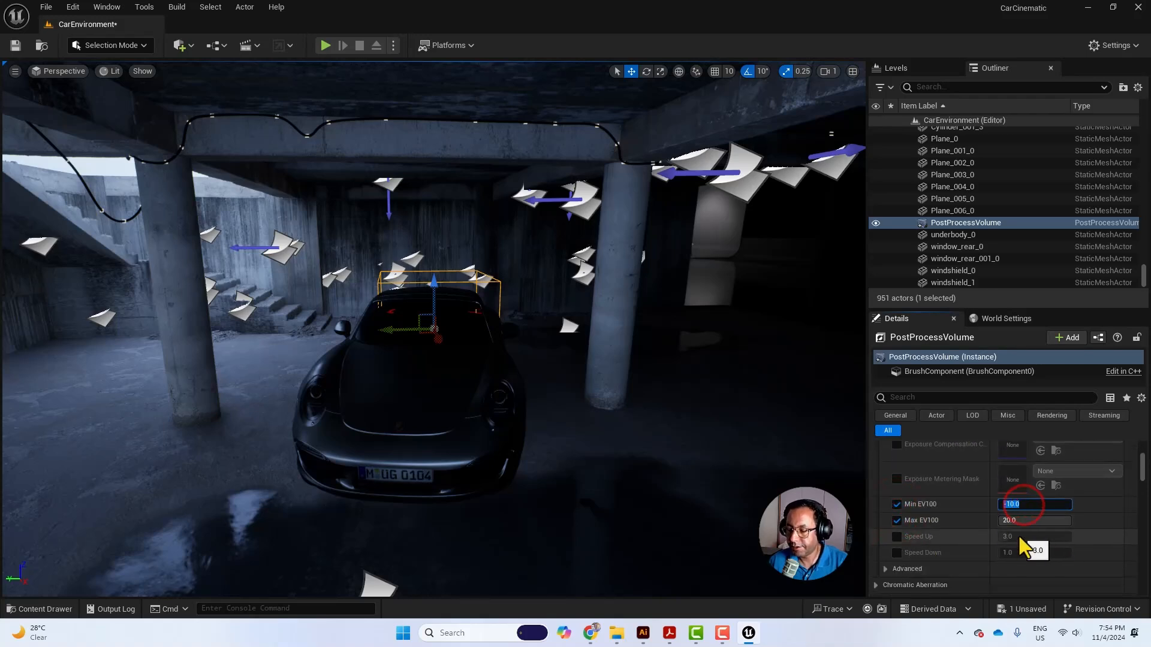
text(0)
key(Tab)
key(Tab)
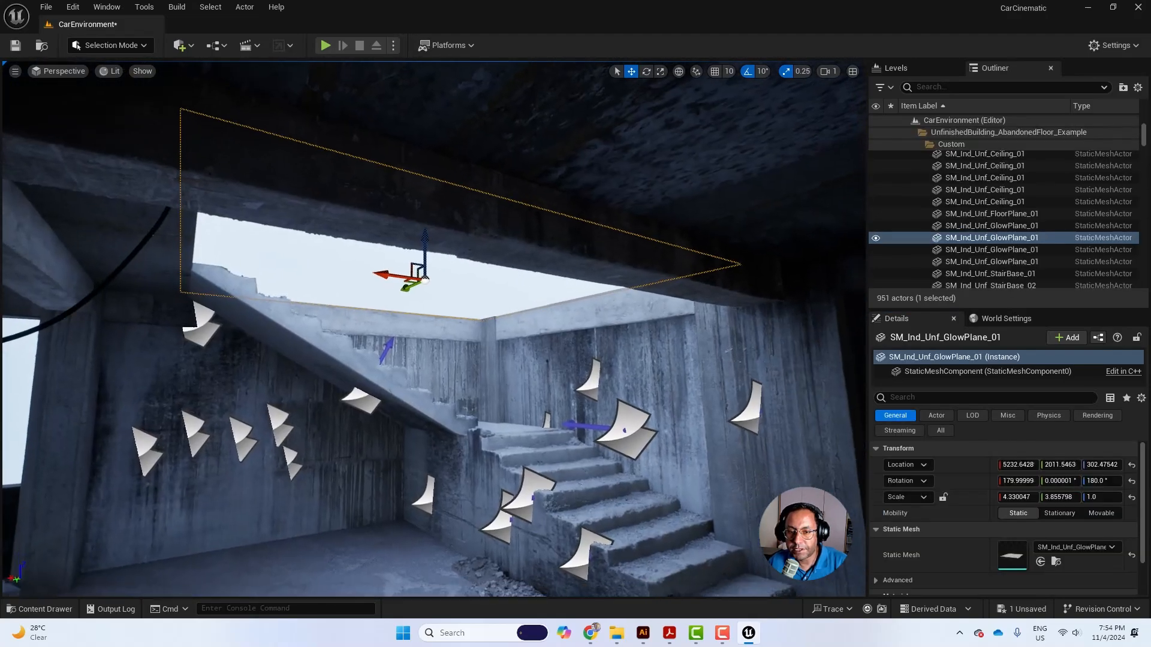
Step: Delete the glow plane above the staircase together with the floor plane and remaining glow planes in the Custom folder
mouse_move(449, 328)
right_down()
mouse_move(461, 383)
mouse_move(448, 318)
mouse_move(448, 327)
right_up()
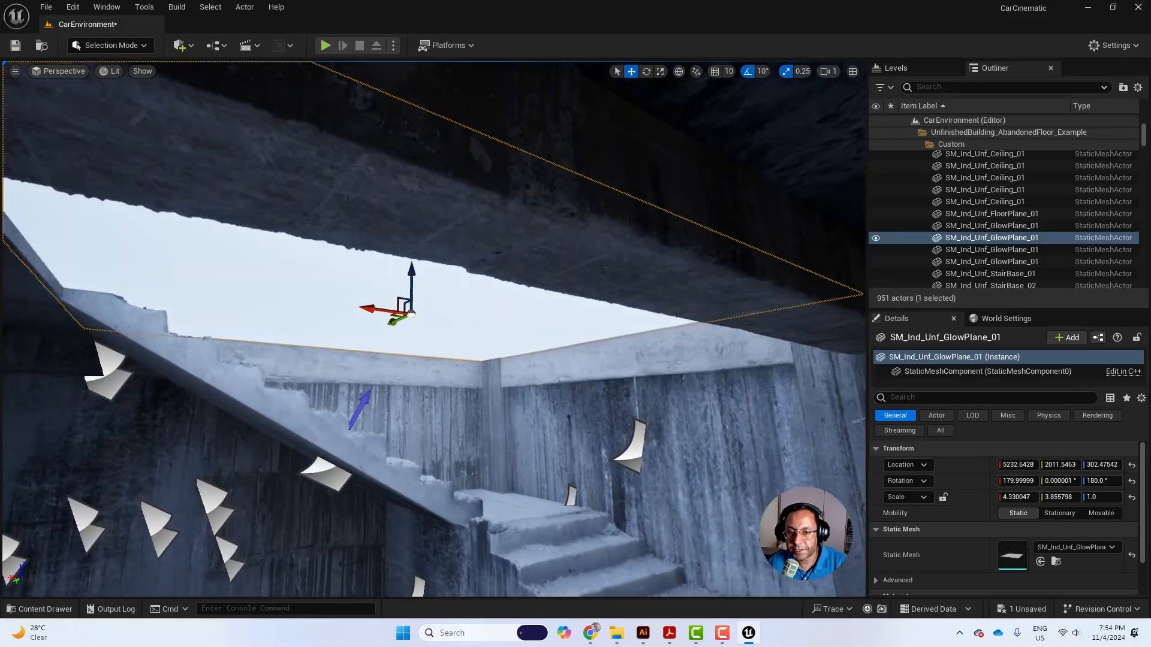
mouse_move(525, 360)
right_down()
mouse_move(527, 387)
mouse_move(509, 375)
mouse_move(533, 368)
right_up()
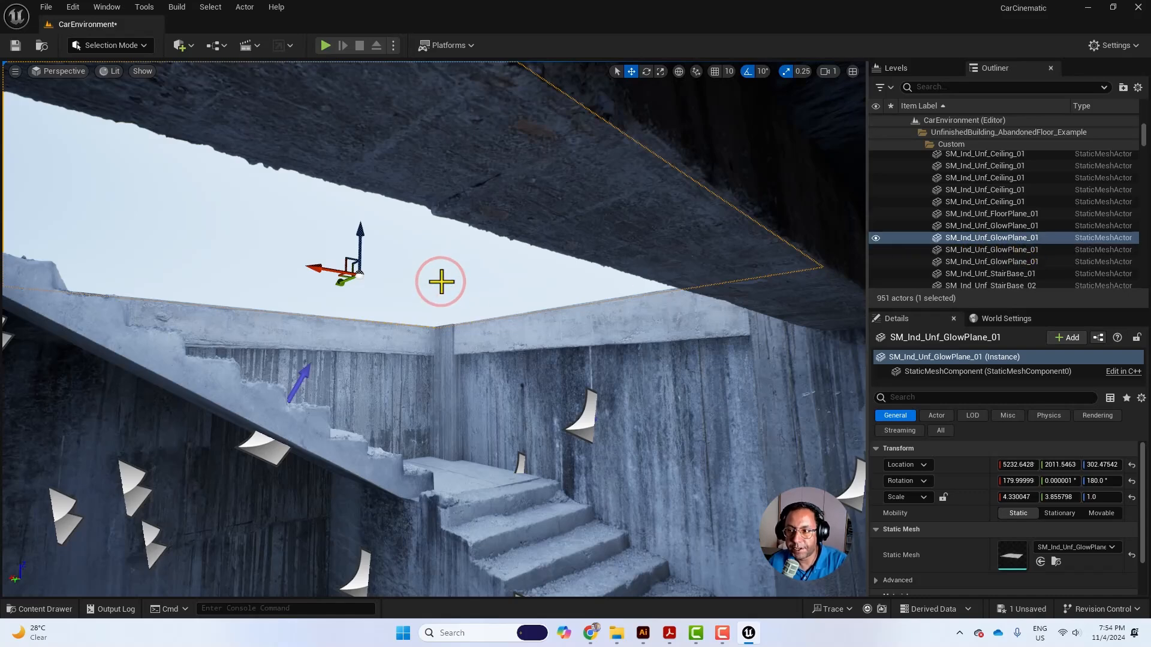
key(Delete)
click(1015, 213)
shift+click(1032, 248)
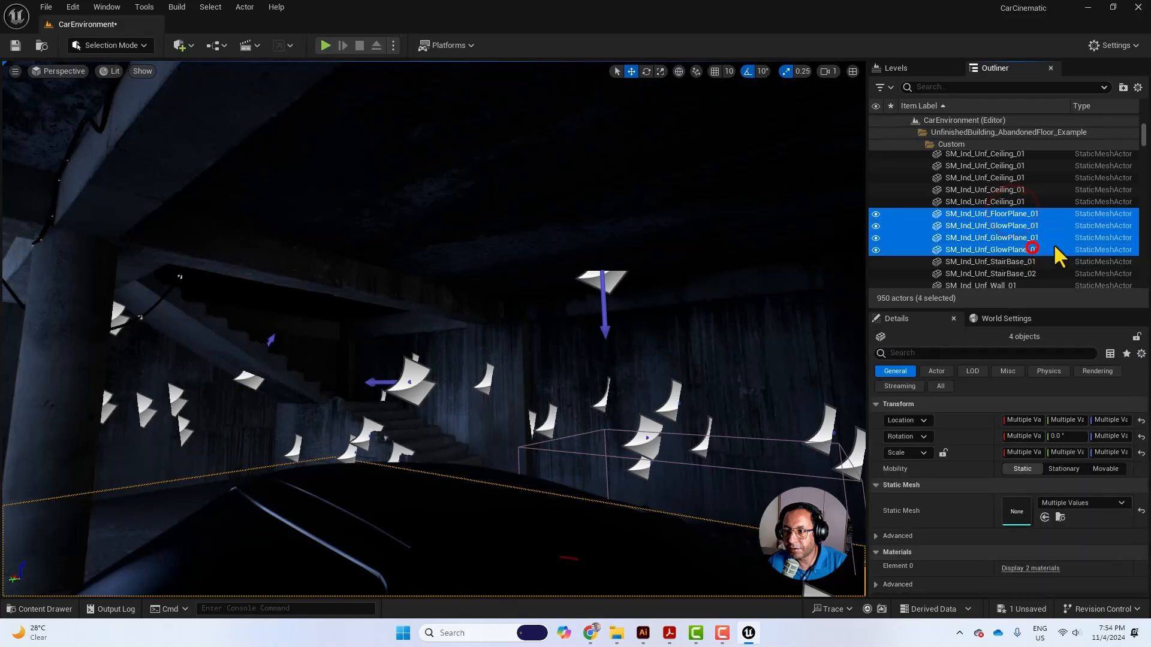
key(Delete)
right_drag(431, 324, 393, 317)
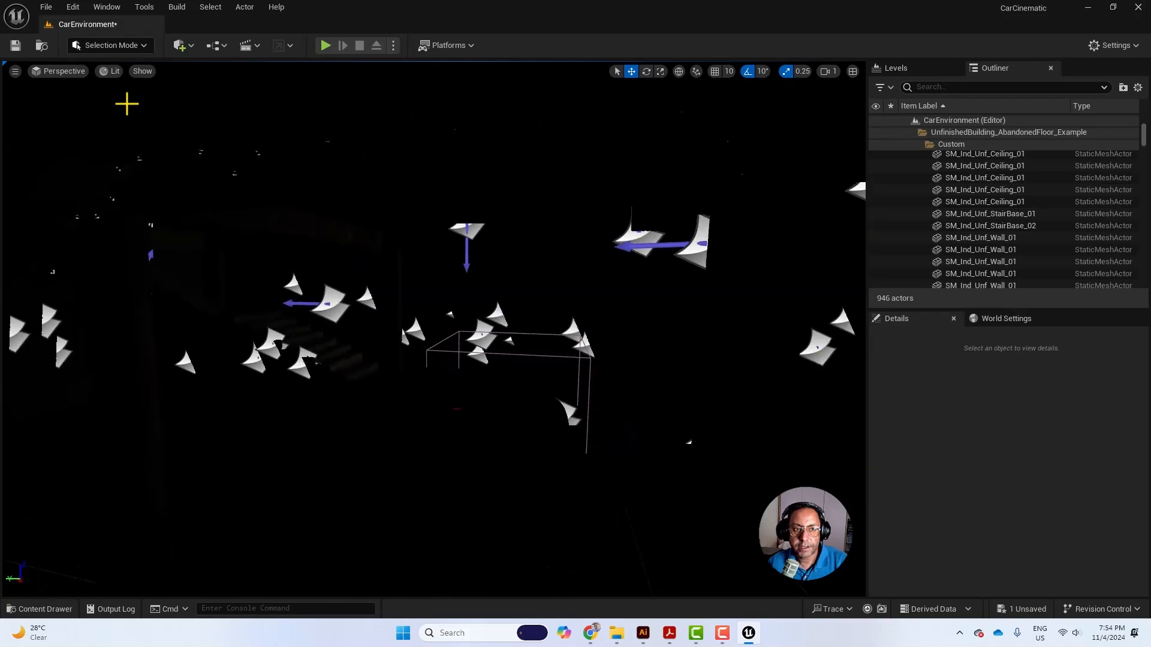
Step: Create a sky light, atmospheric light, sky atmosphere, volumetric cloud and height fog with the Env. Light Mixer
click(105, 7)
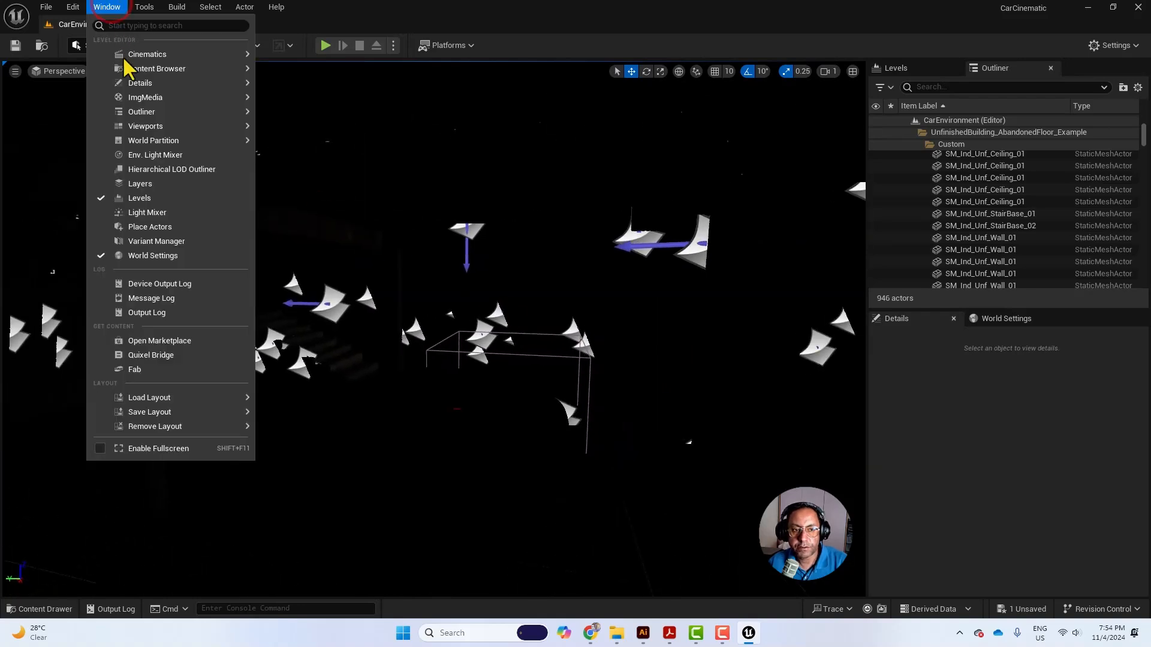
click(176, 155)
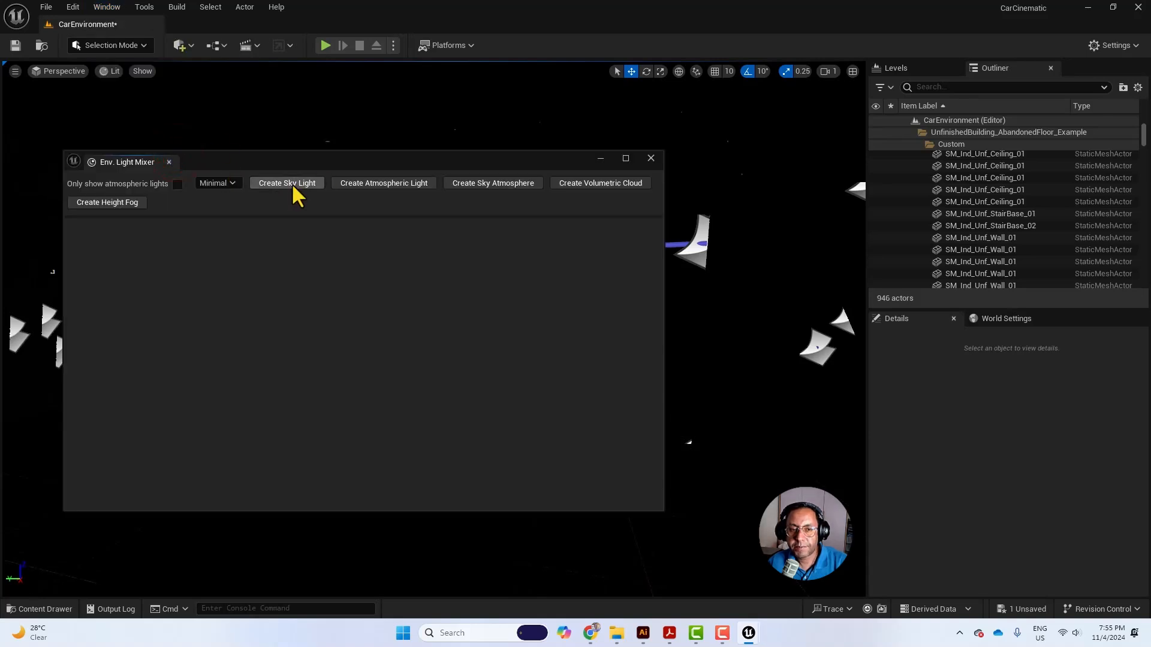
click(294, 182)
click(309, 182)
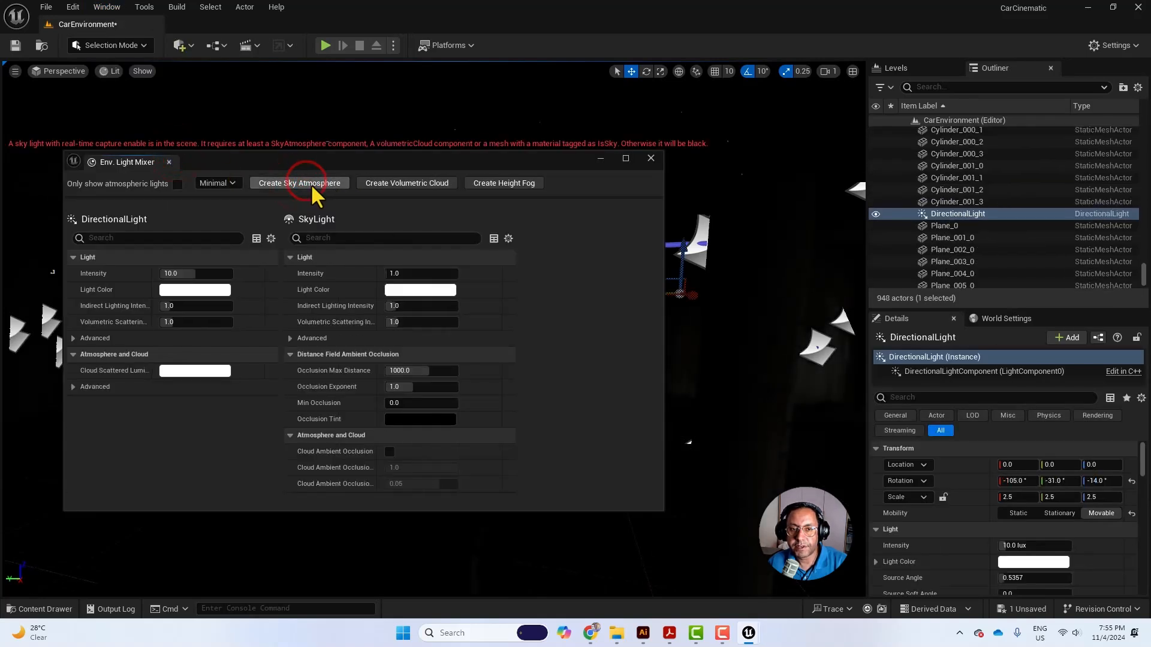
click(311, 180)
click(319, 182)
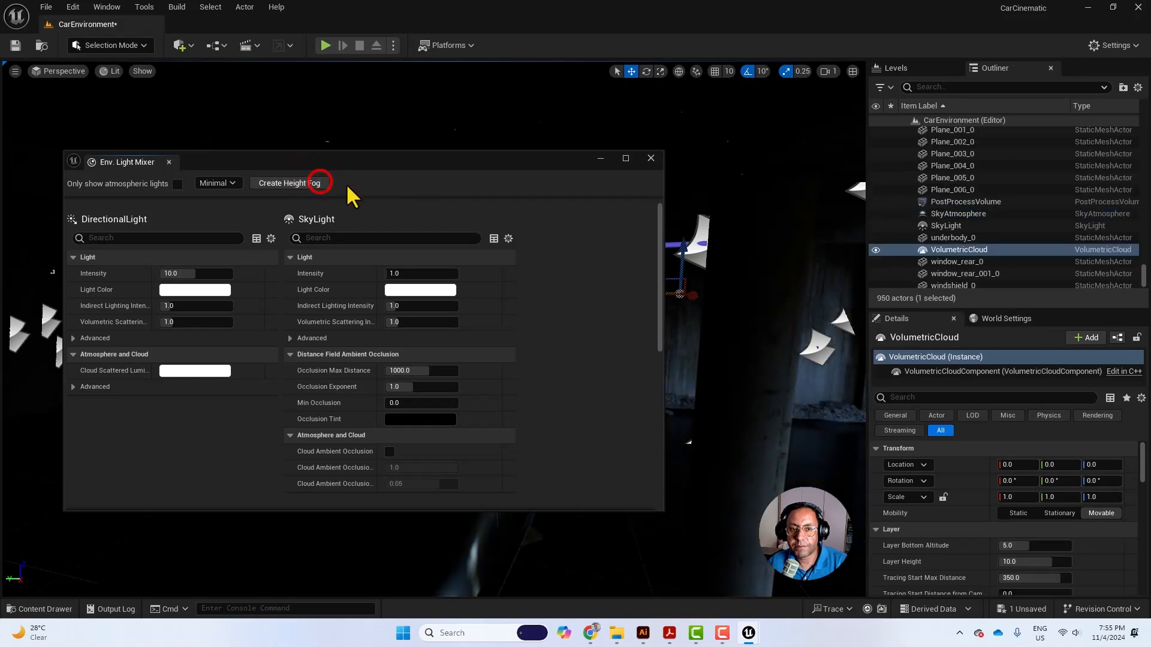
click(305, 181)
click(650, 159)
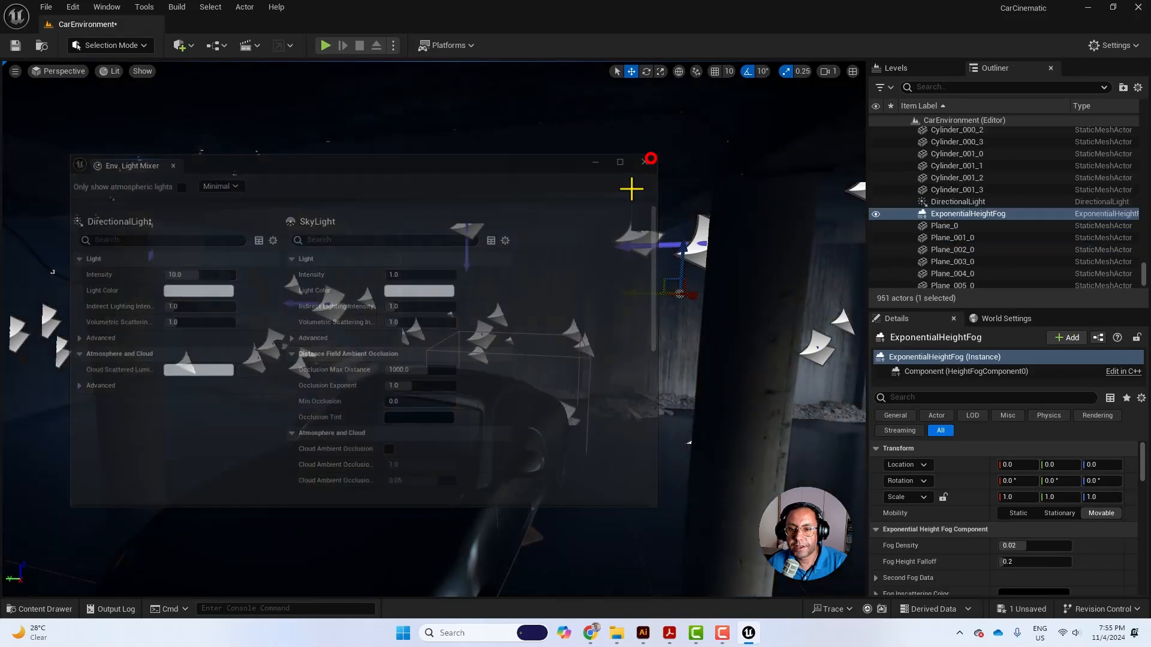
Step: Delete the BP_FrameDisplay5 panel that covers the opening above the staircase
right_drag(526, 288, 527, 288)
click(472, 323)
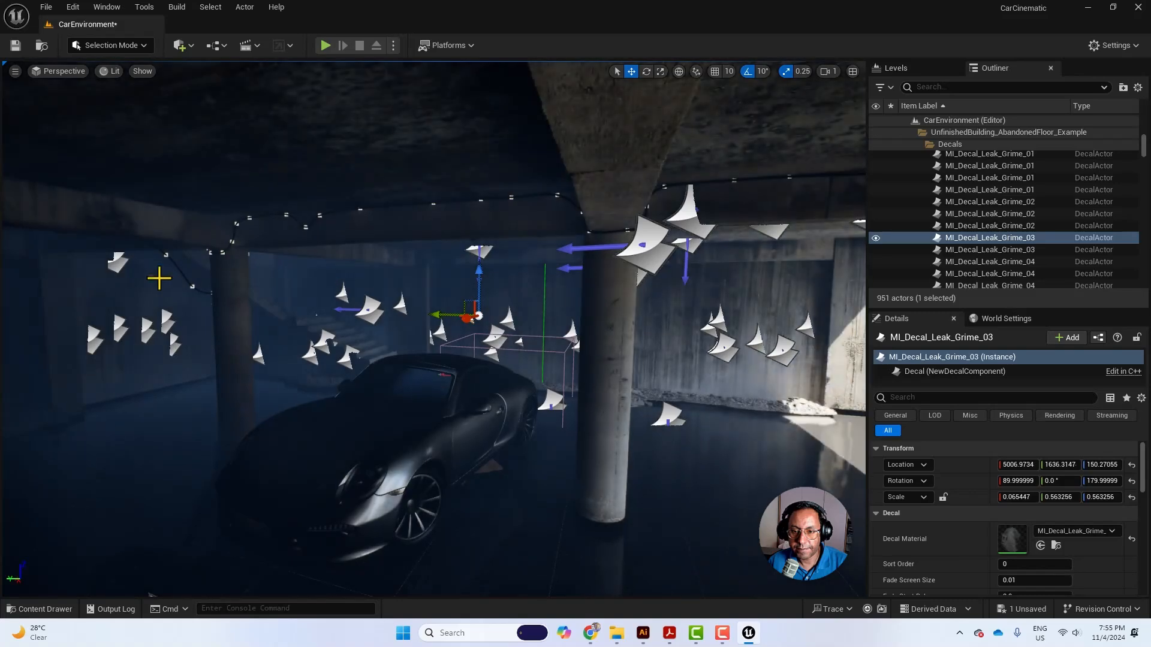
ctrl+click(236, 300)
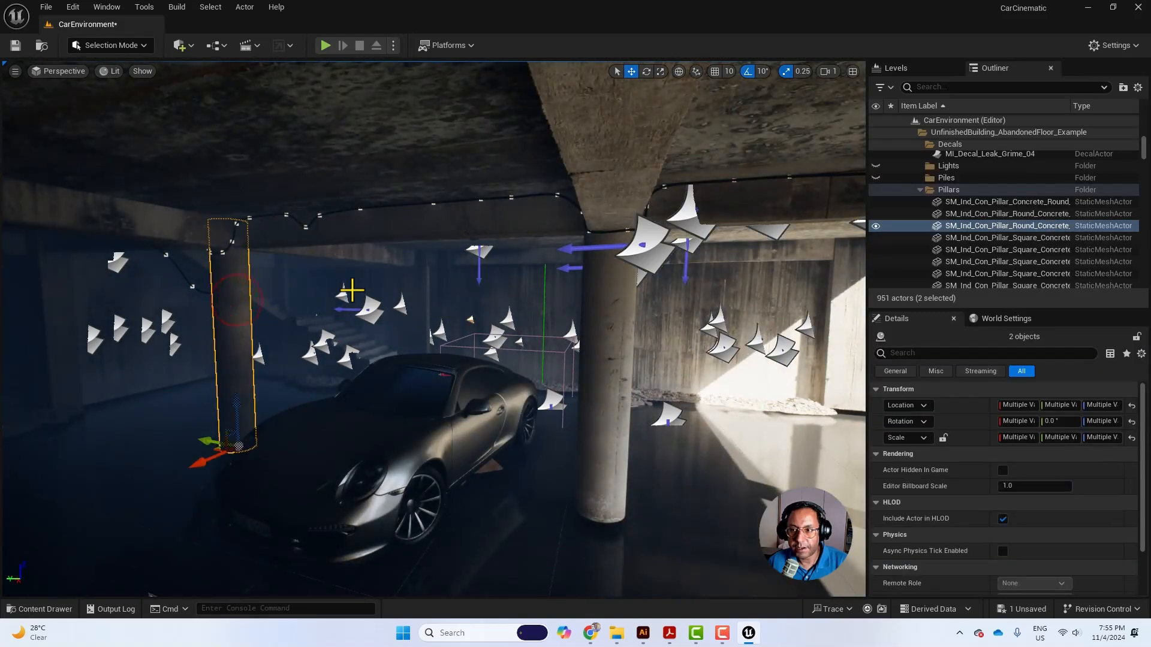
key(w)
right_drag(410, 288, 316, 259)
key(s)
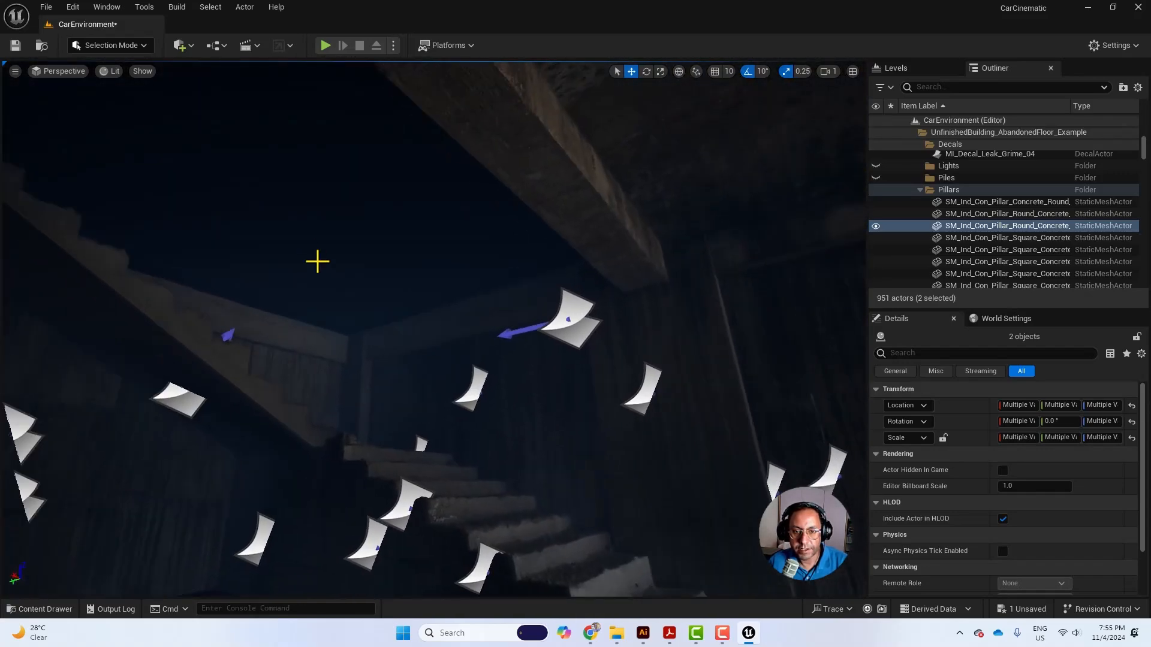
click(314, 231)
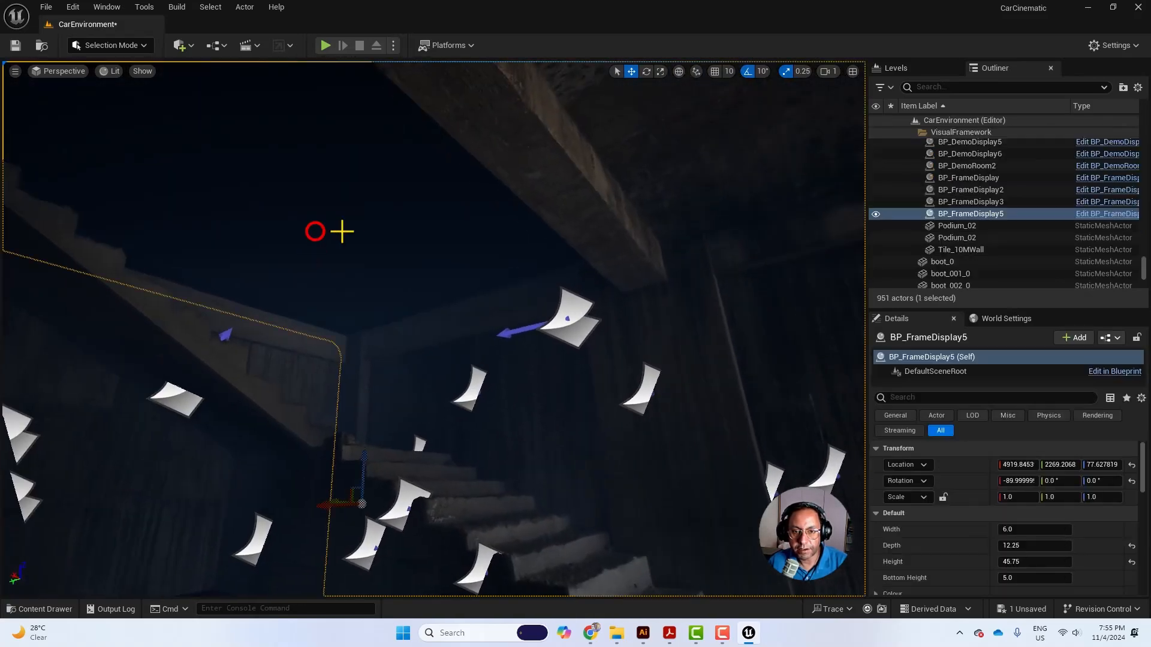
click(873, 213)
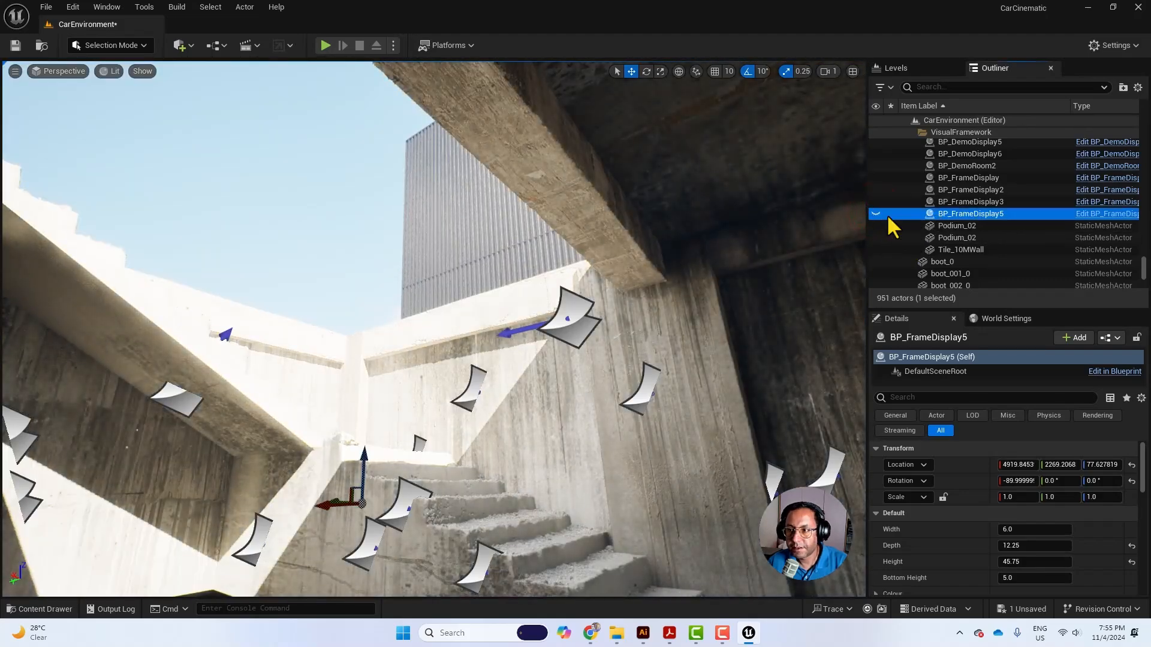
click(875, 213)
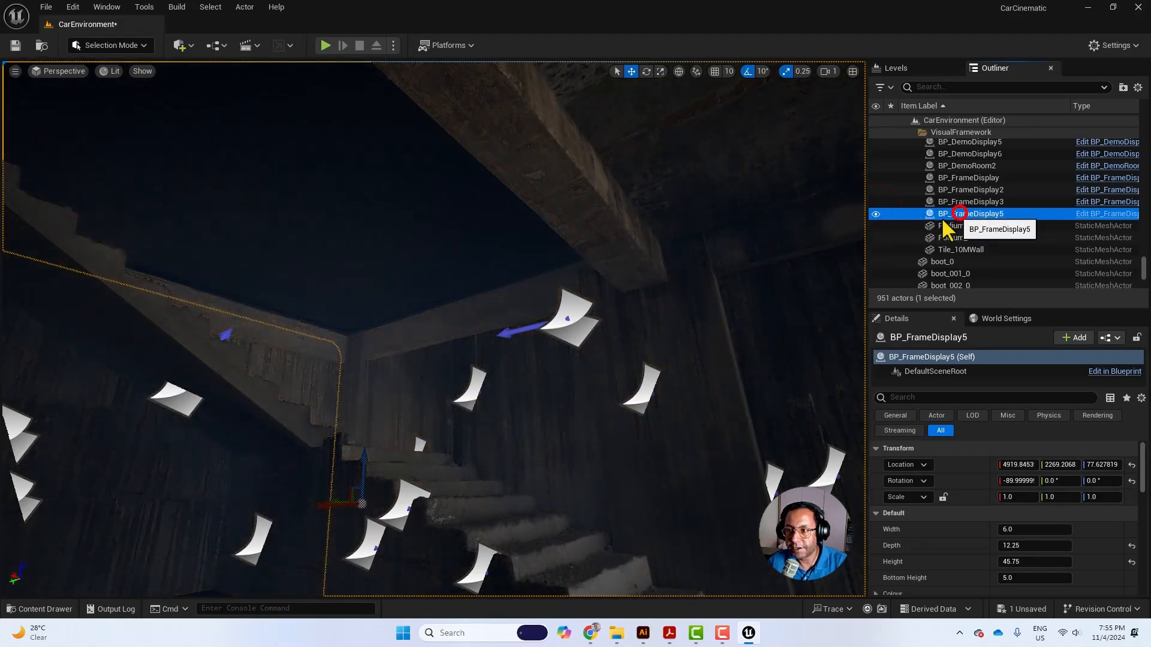
key(Delete)
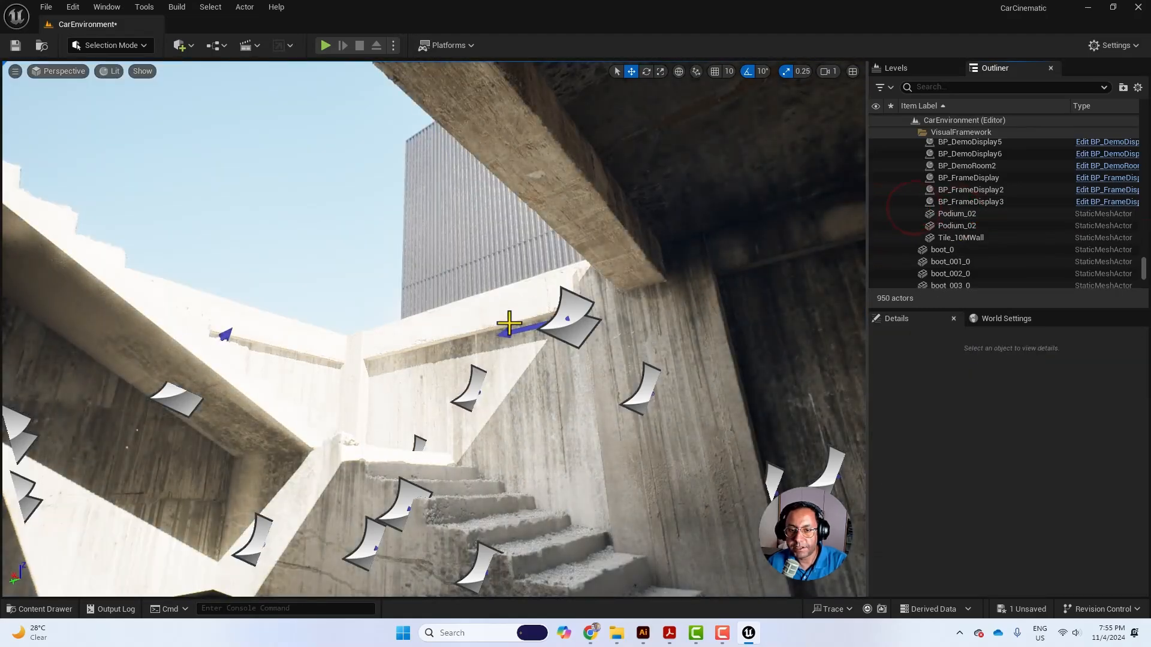
Step: Rotate the sun's direction so light falls through the stairwell opening onto the walls behind the Porsche
key(s)
right_drag(508, 323, 551, 363)
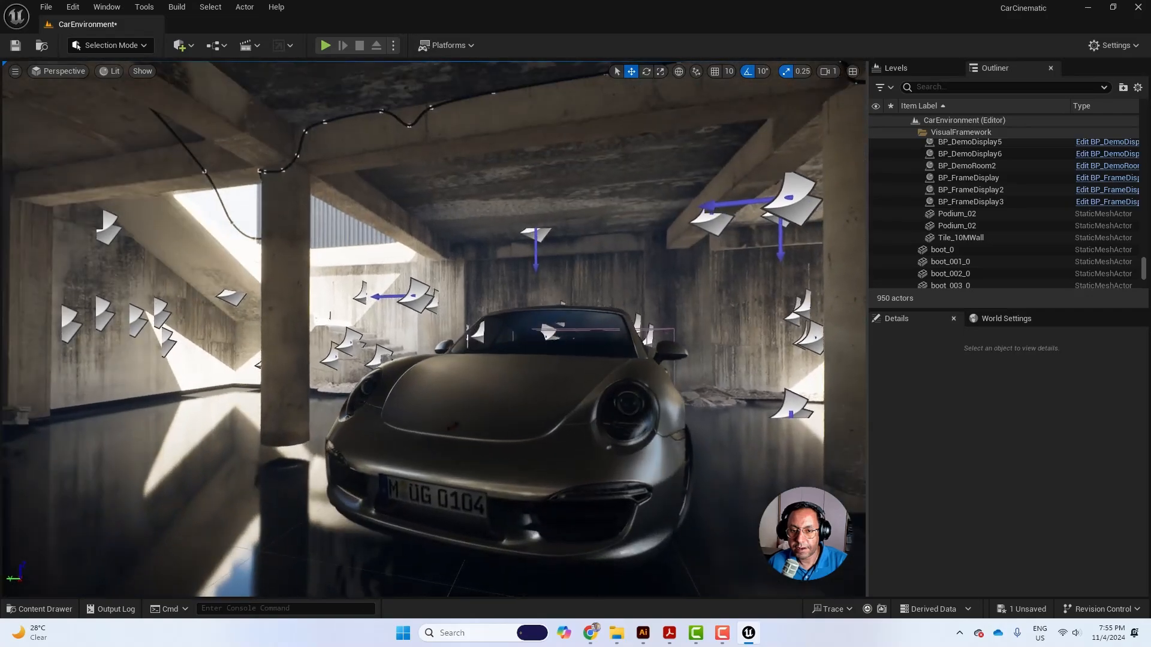
key(s)
mouse_move(658, 364)
right_down()
mouse_move(654, 354)
mouse_move(658, 363)
right_up()
key(w)
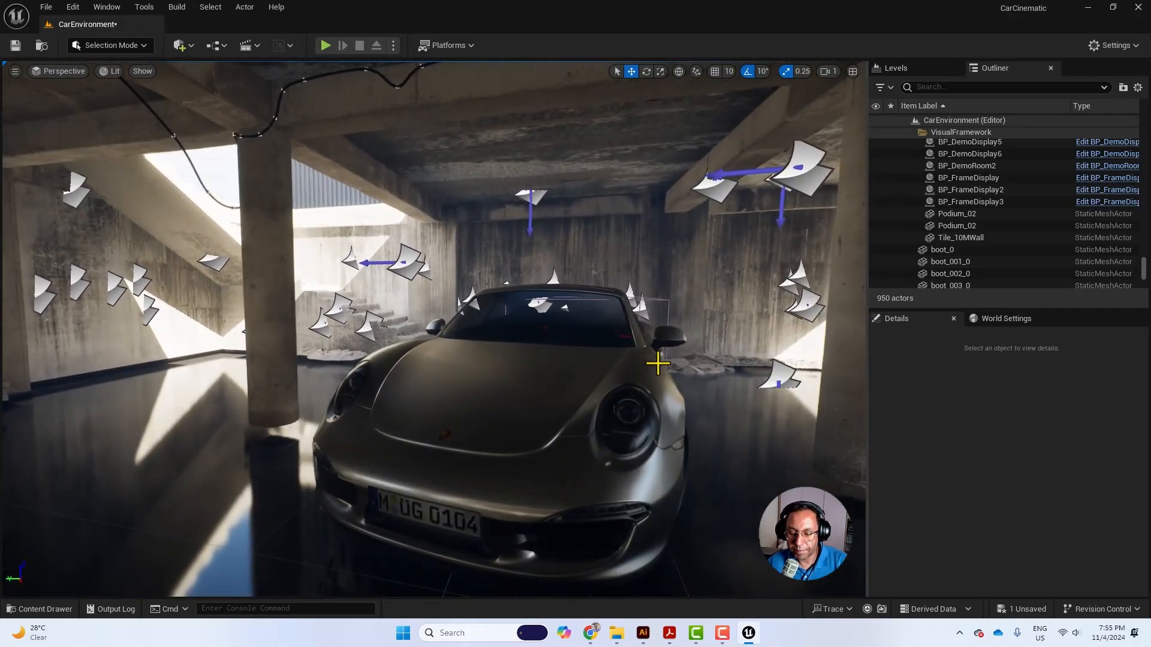
key(ctrl+l)
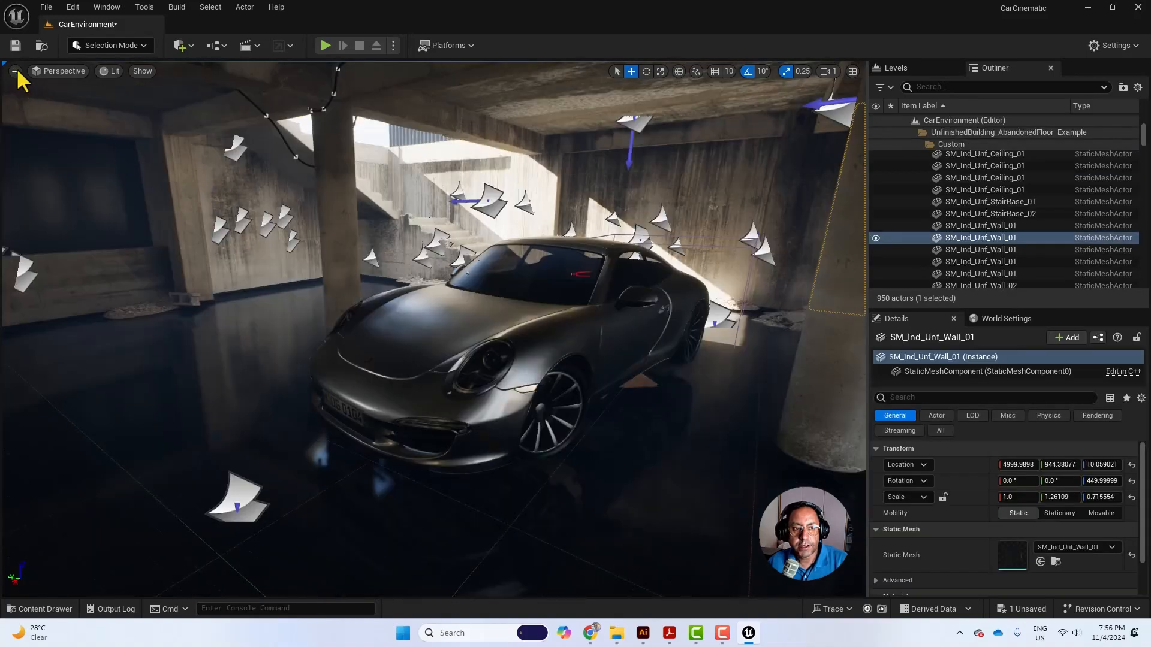
Step: Create a Cine Camera Actor from the current view and pilot it in a Cinematic Viewport
click(15, 72)
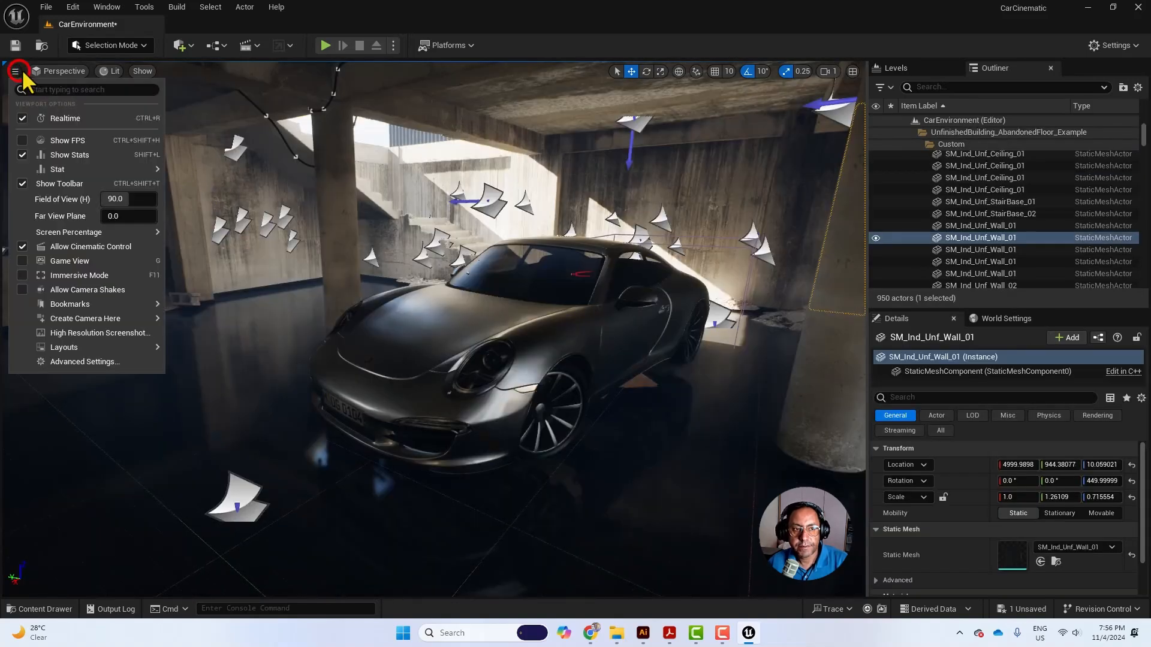
click(33, 71)
click(15, 71)
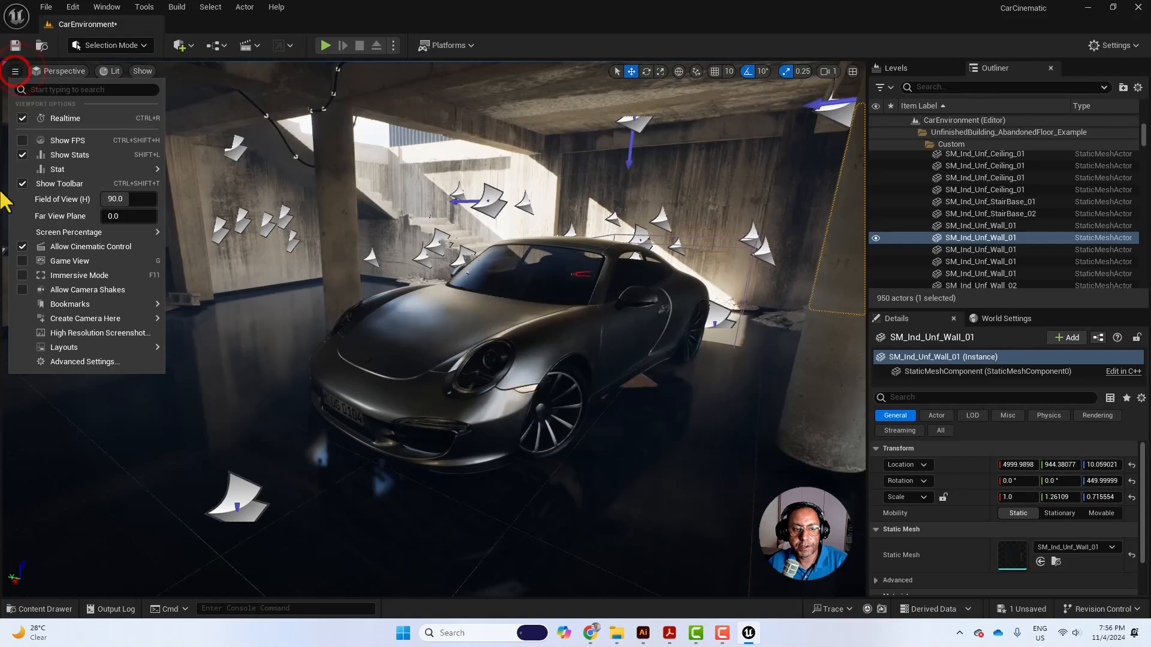
mouse_move(58, 306)
mouse_move(96, 318)
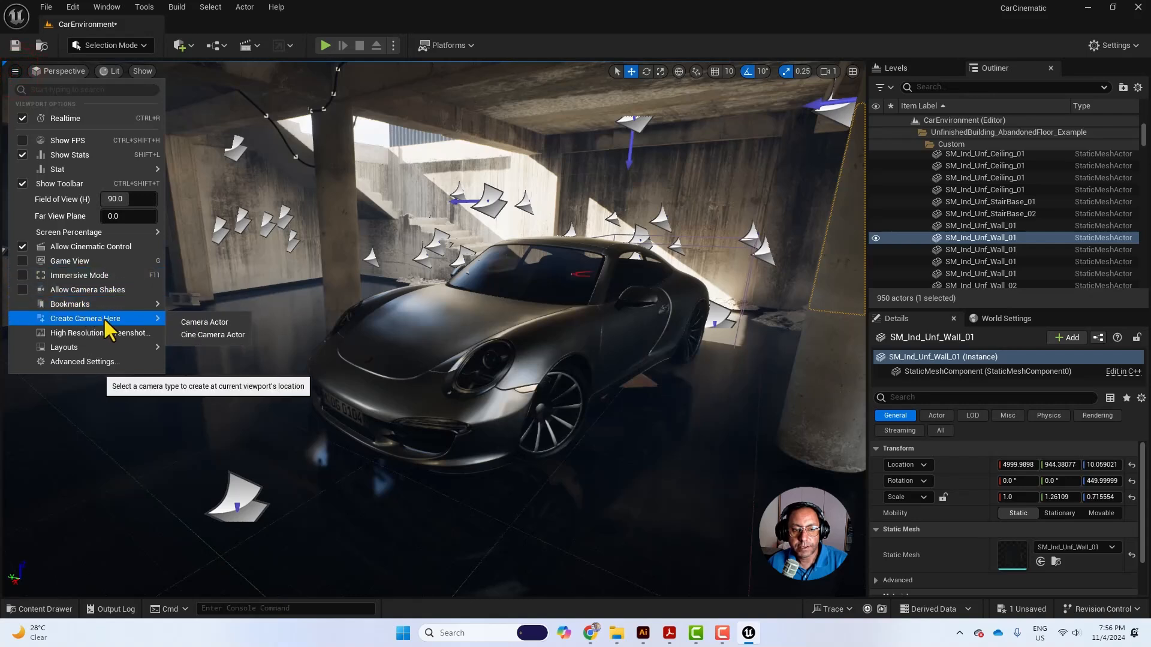
click(217, 332)
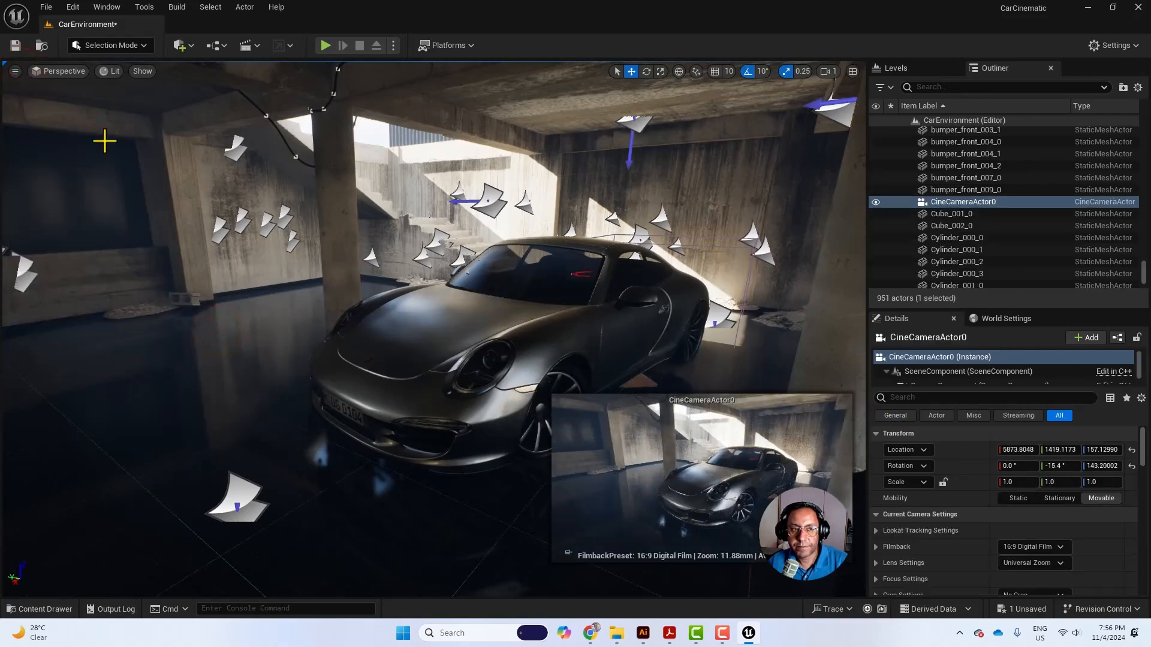
click(67, 71)
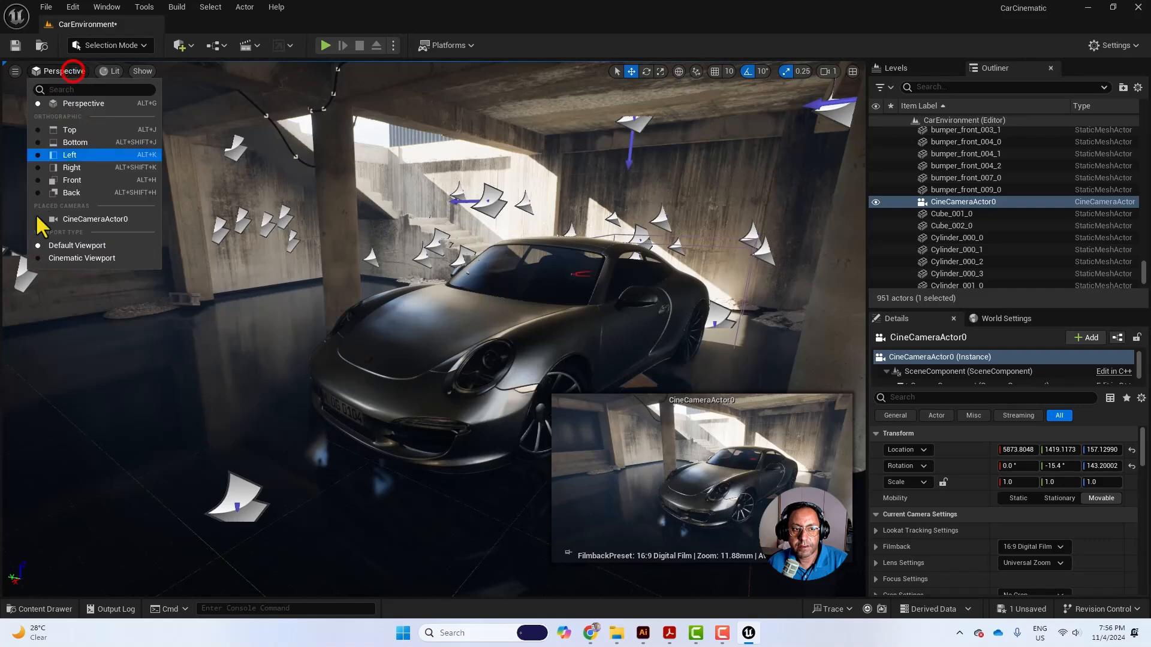
click(89, 259)
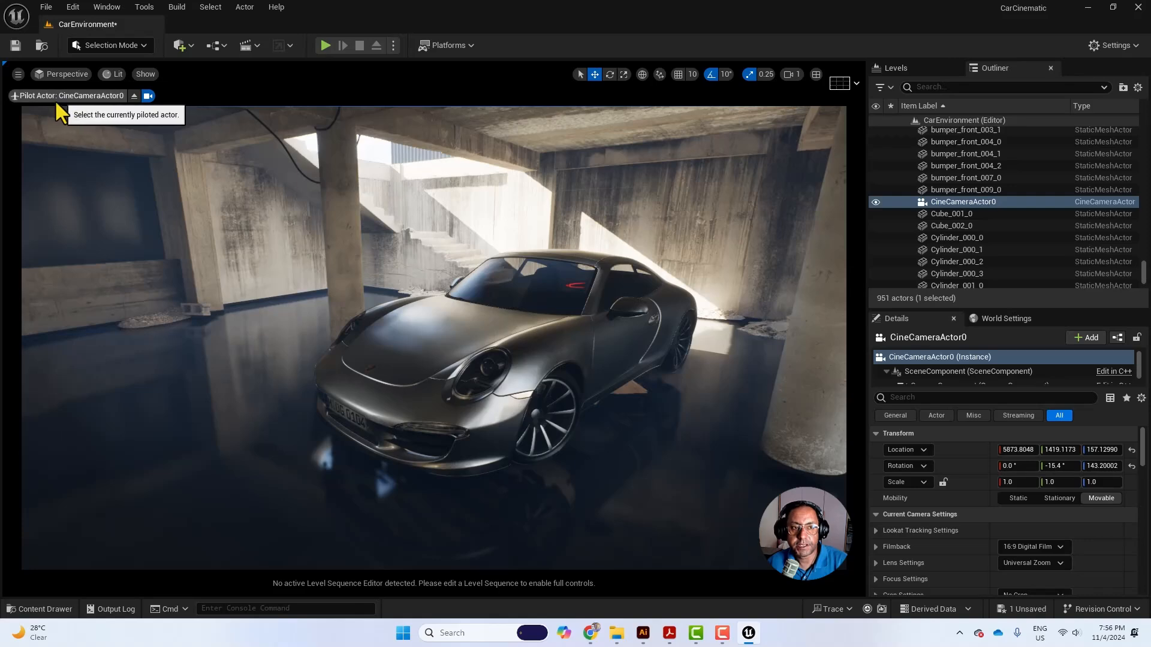
Step: Lower the piloted camera to a height of about 94 and aim it at the Porsche's front three-quarter side
mouse_move(580, 233)
right_down()
mouse_move(594, 228)
mouse_move(594, 254)
mouse_move(597, 230)
right_up()
key(q)
key(e)
key(q)
Step: Set the camera speed to 0.1 and move the camera in front of the Porsche at a height of about 118
click(792, 74)
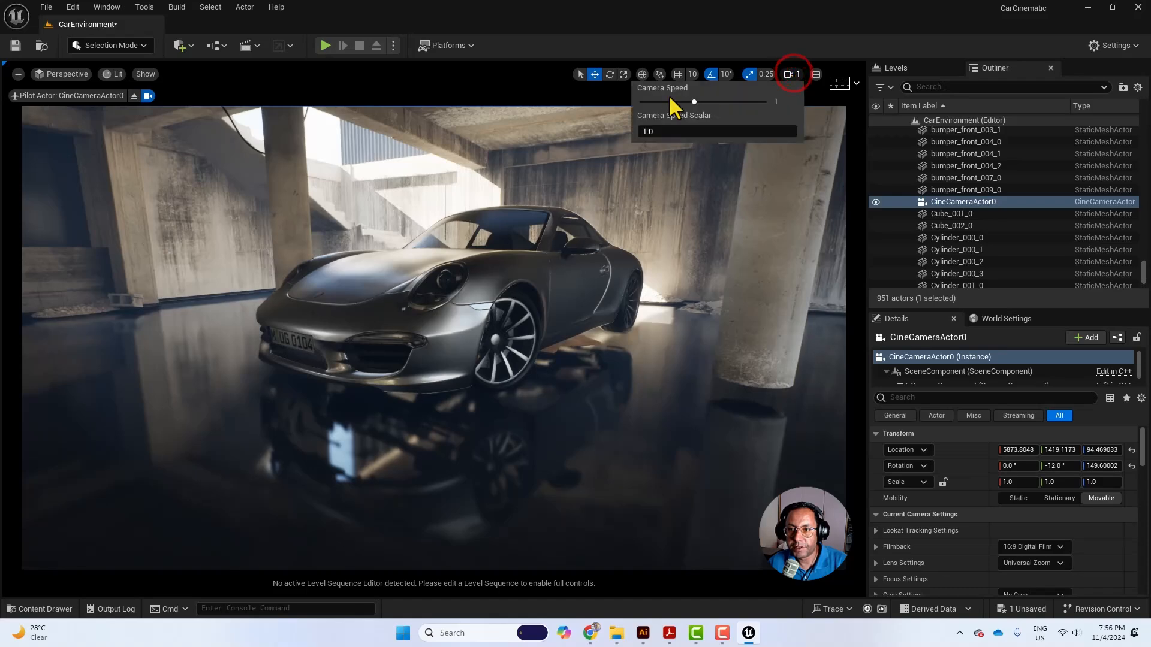
click(664, 102)
key(q)
right_drag(664, 179, 595, 169)
key(e)
key(q)
key(a)
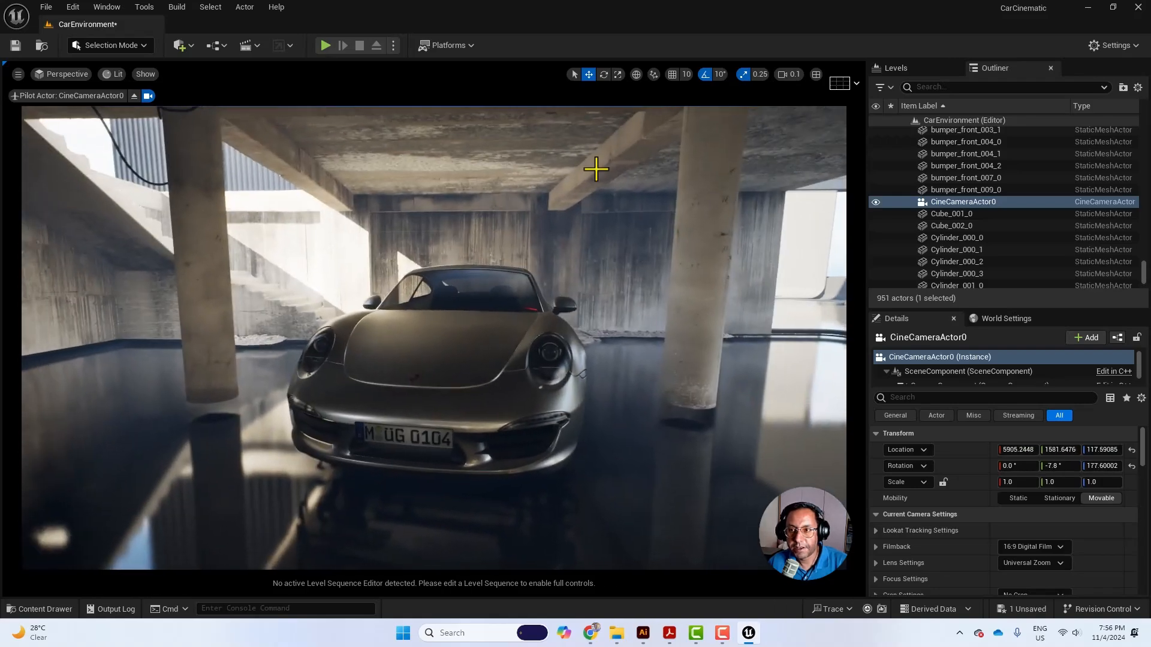
Step: Frame a low front three-quarter shot of the Porsche using the Grid (3x3) overlay, and disable the overlay once framed
click(840, 84)
click(908, 135)
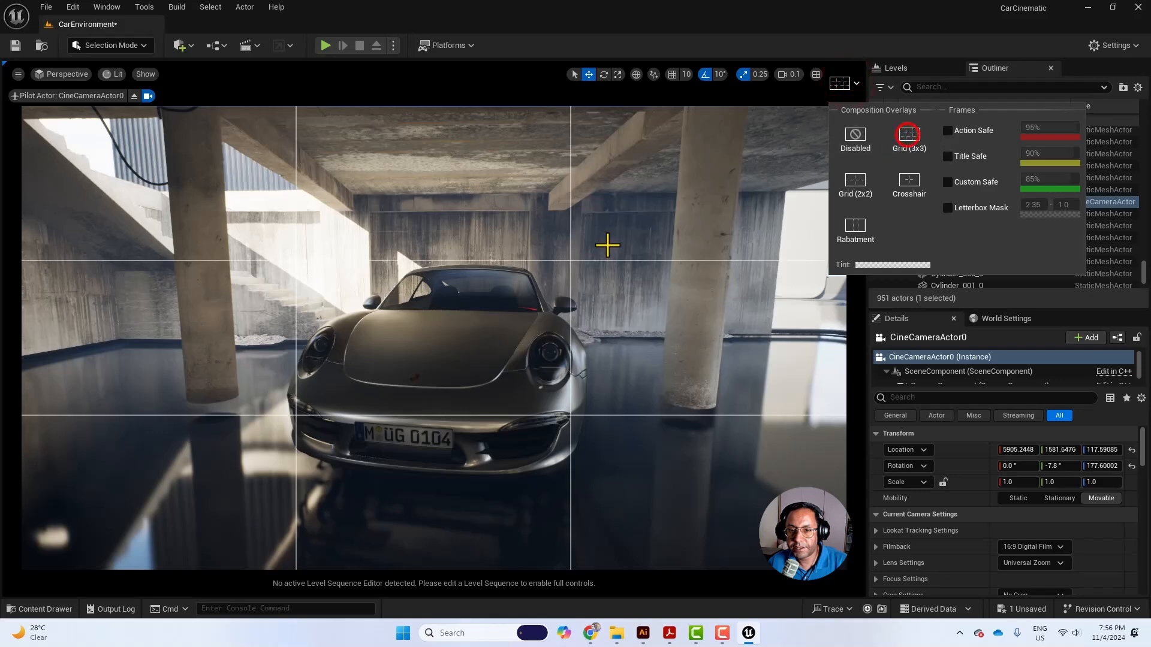
right_drag(607, 245, 642, 223)
key(q)
key(e)
key(e)
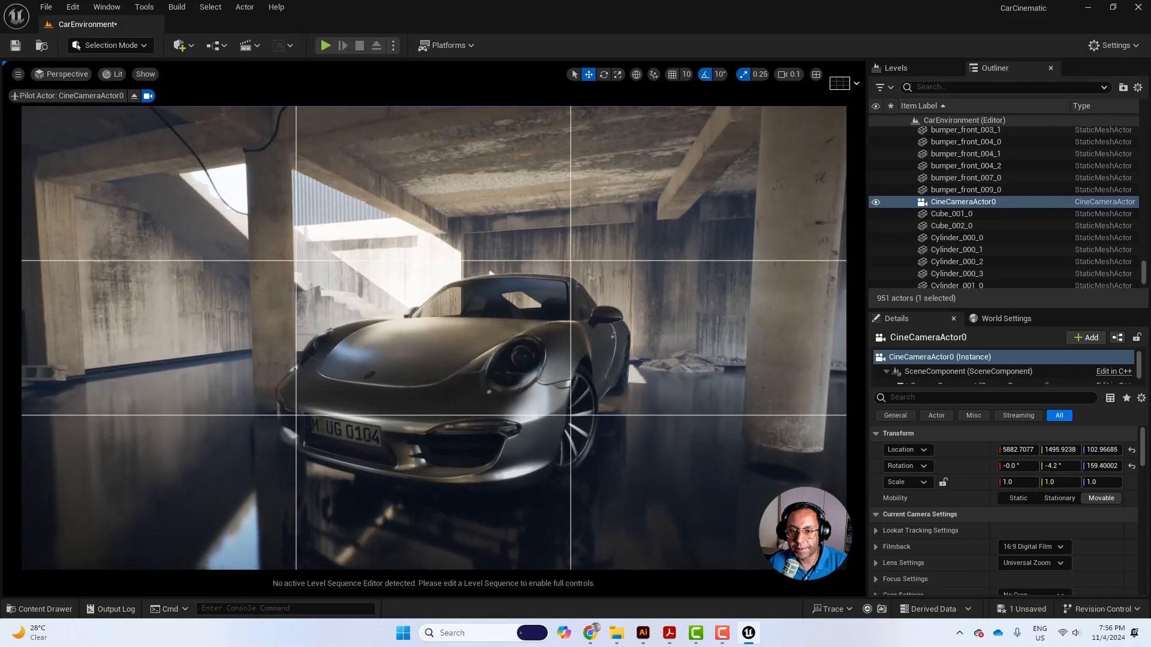
click(847, 82)
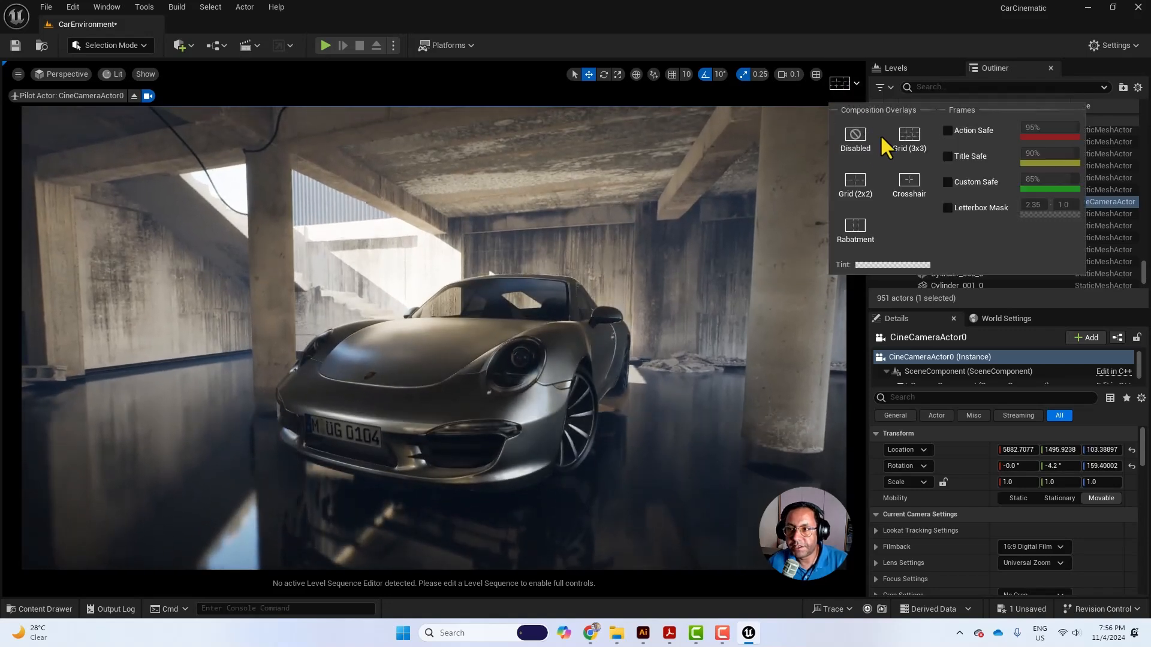
click(665, 251)
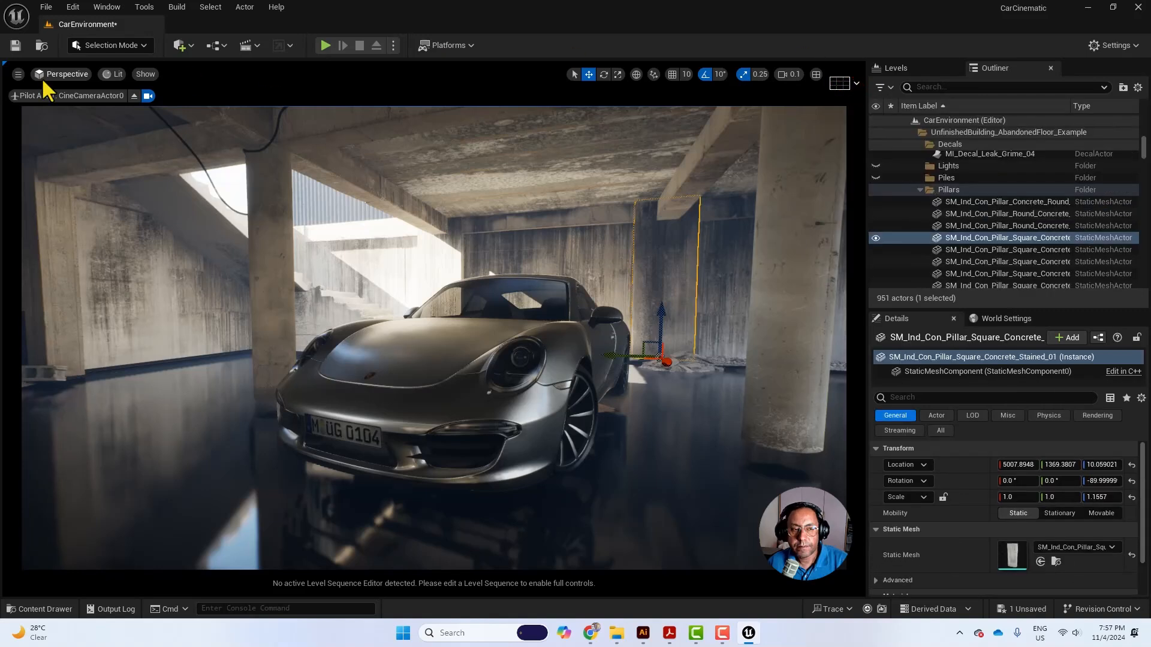
Step: Split the viewport into two side-by-side panes and set the Top view pane to Lit mode
click(18, 74)
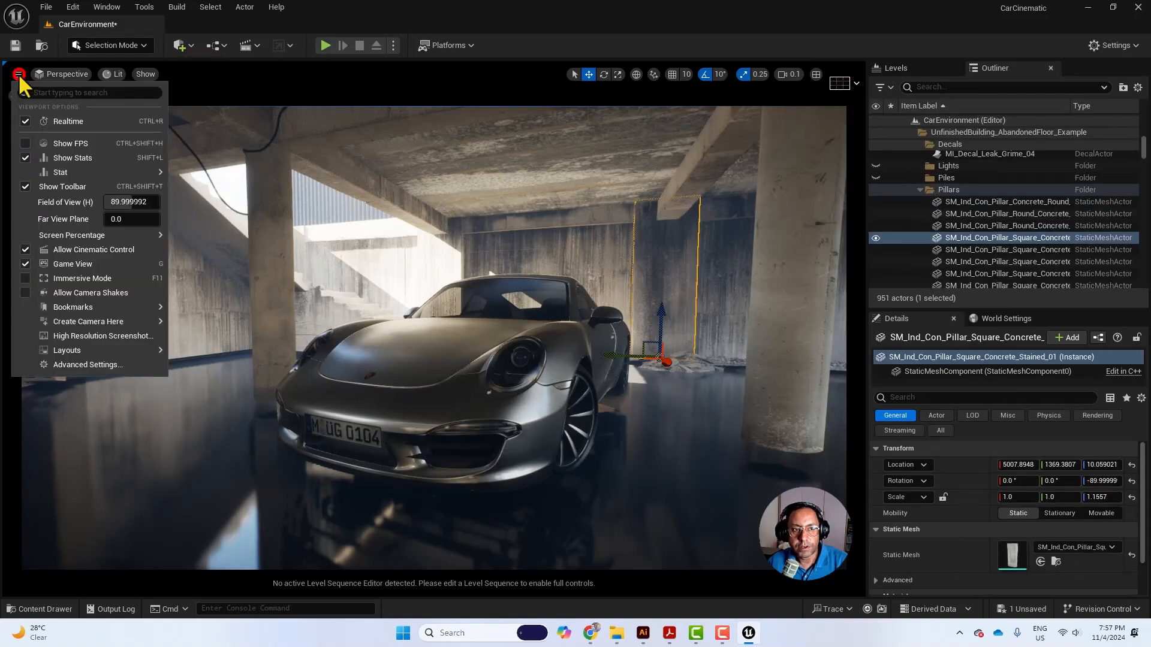
mouse_move(127, 353)
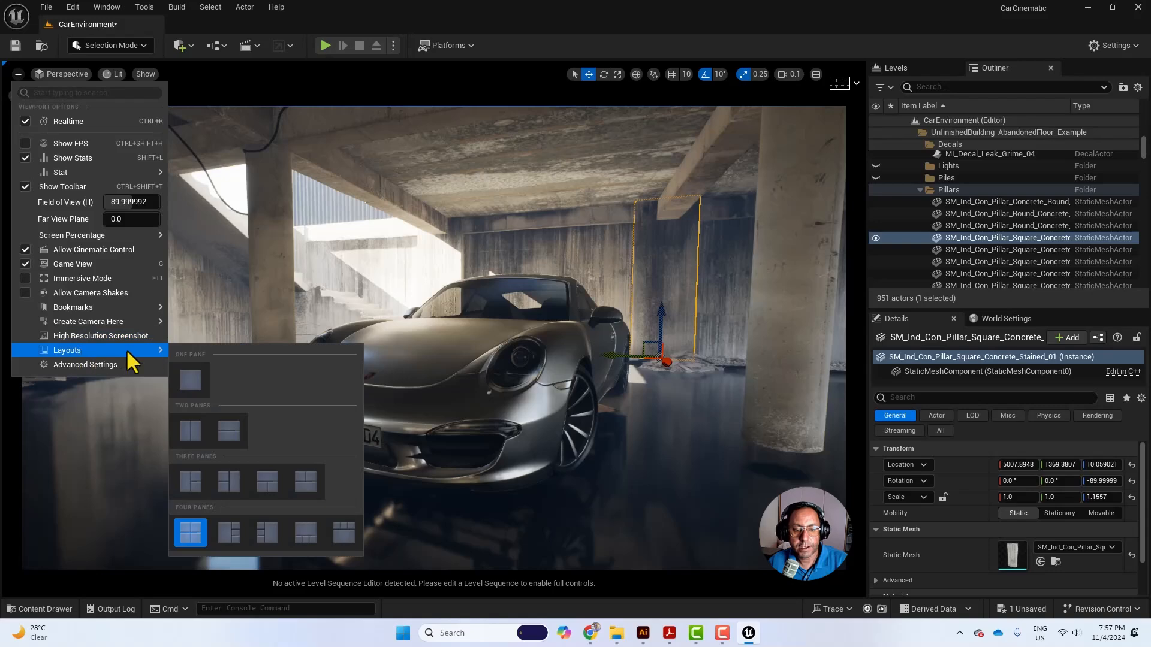
click(193, 430)
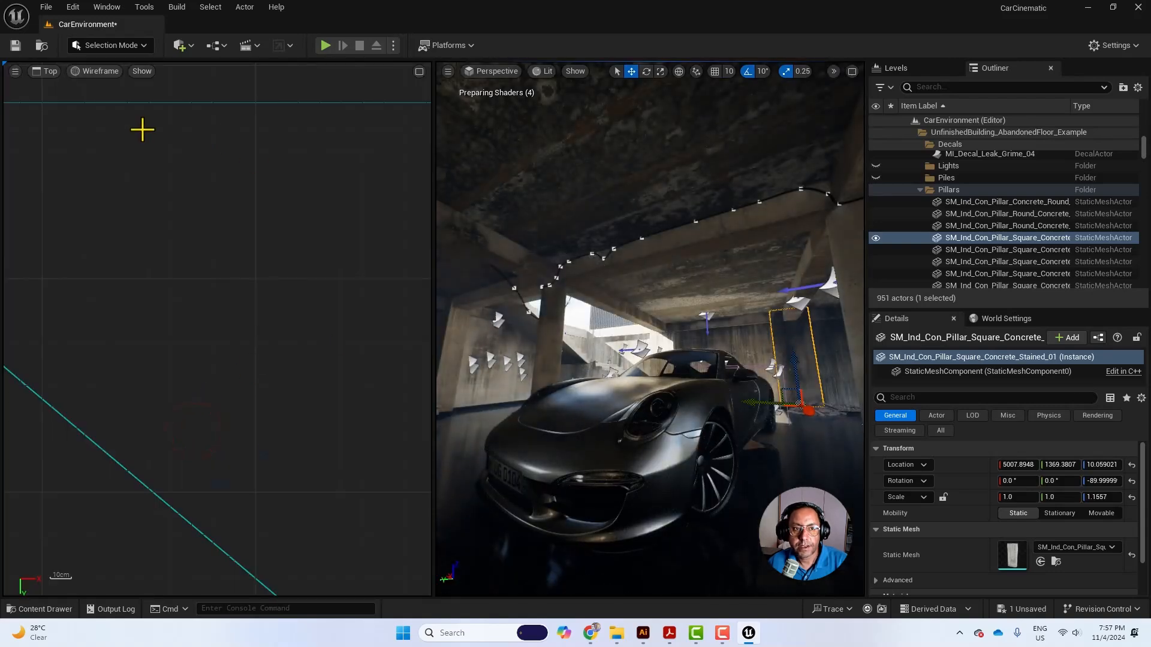
click(142, 130)
click(87, 70)
click(111, 118)
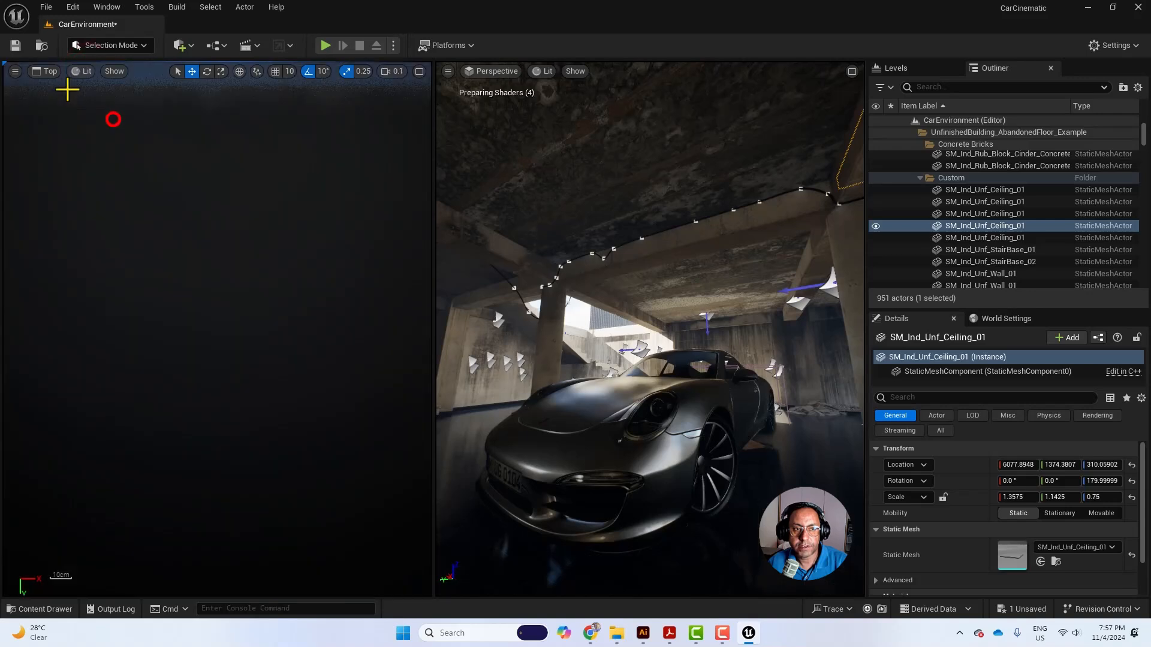
Step: Show CineCameraActor0 in the former Top view pane as a Cinematic Viewport with realtime rendering on
click(52, 70)
click(115, 219)
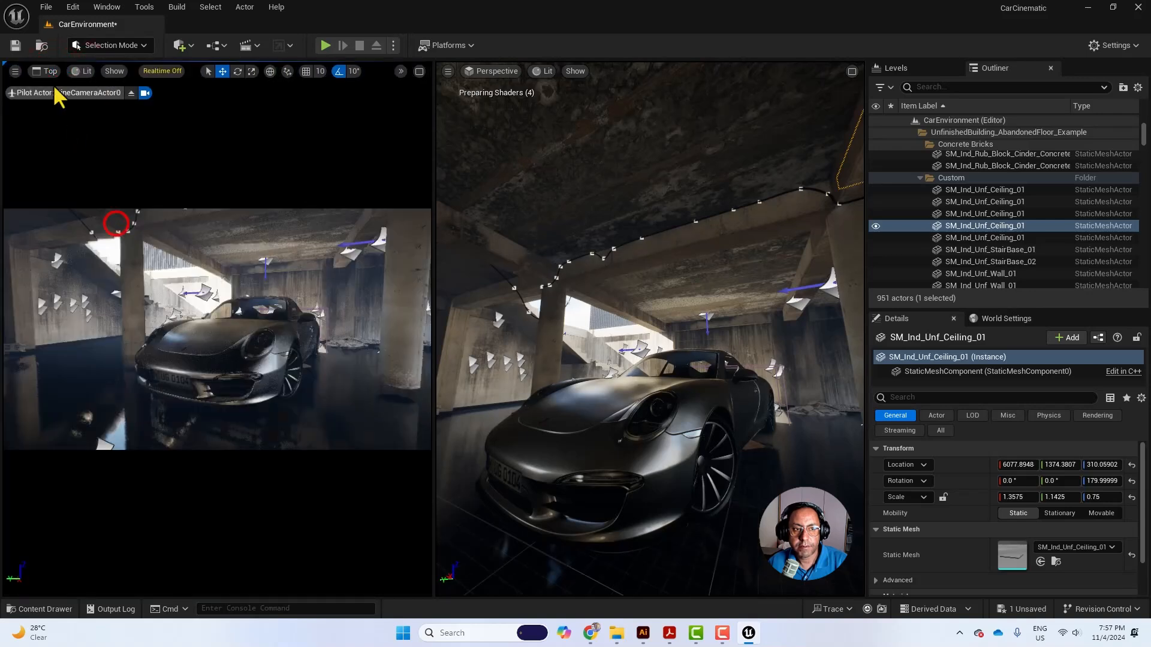
click(49, 71)
click(98, 257)
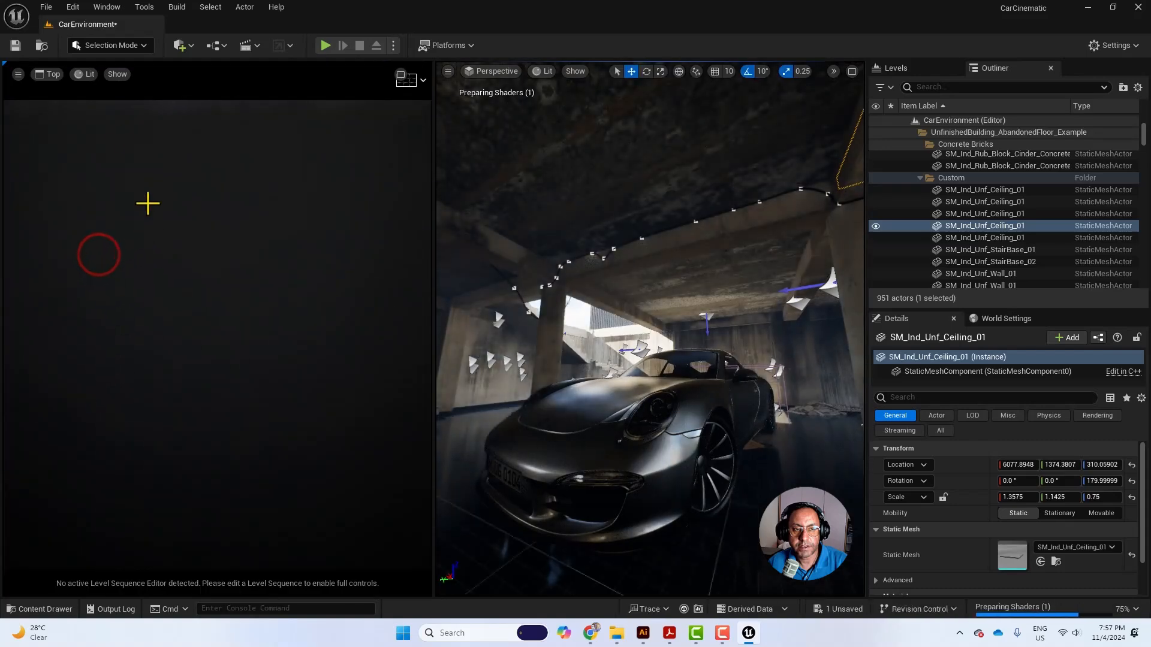
click(54, 74)
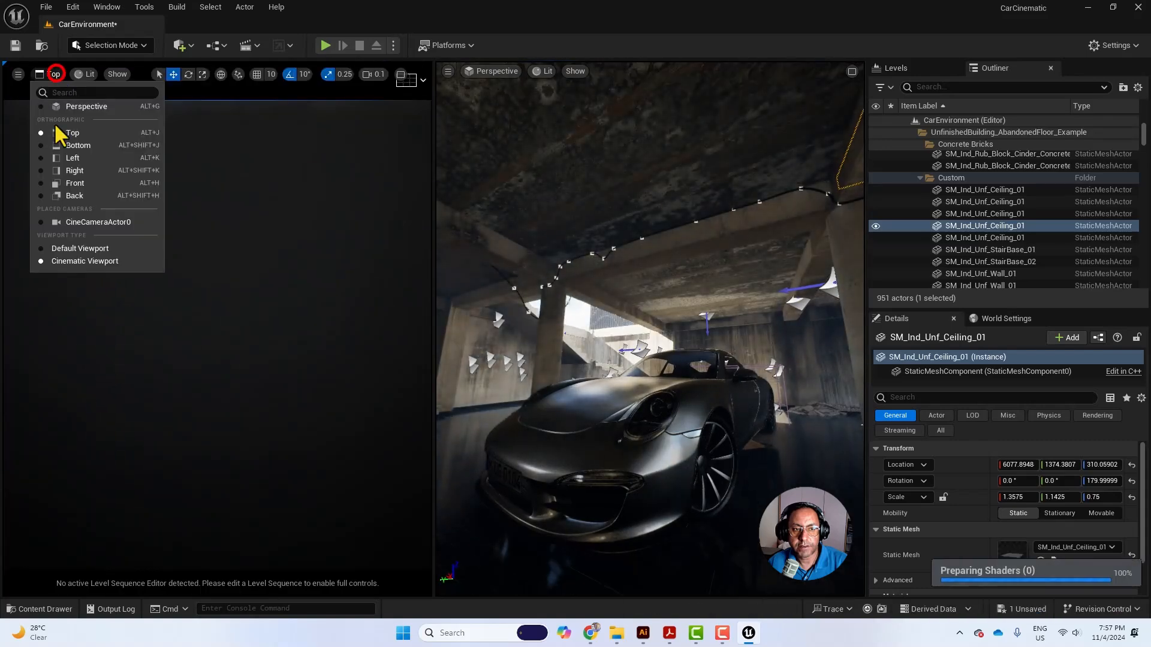
click(111, 222)
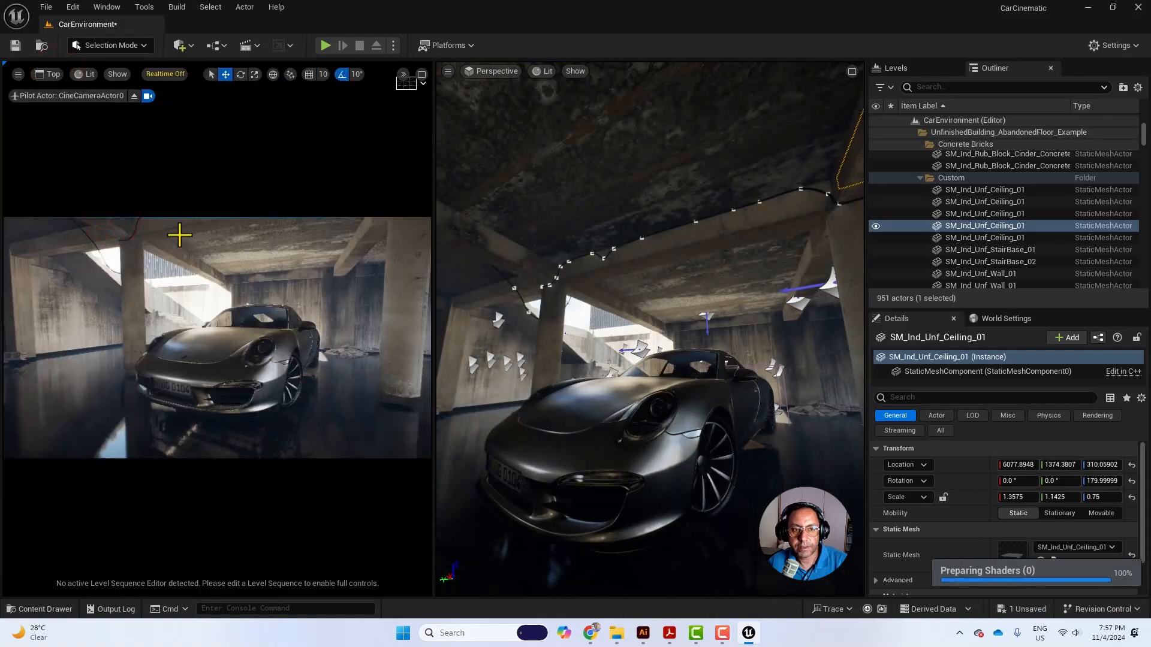
click(173, 74)
Step: Add a Rect Light to the scene and raise it to a Z location of about 47 beside the Porsche
click(563, 236)
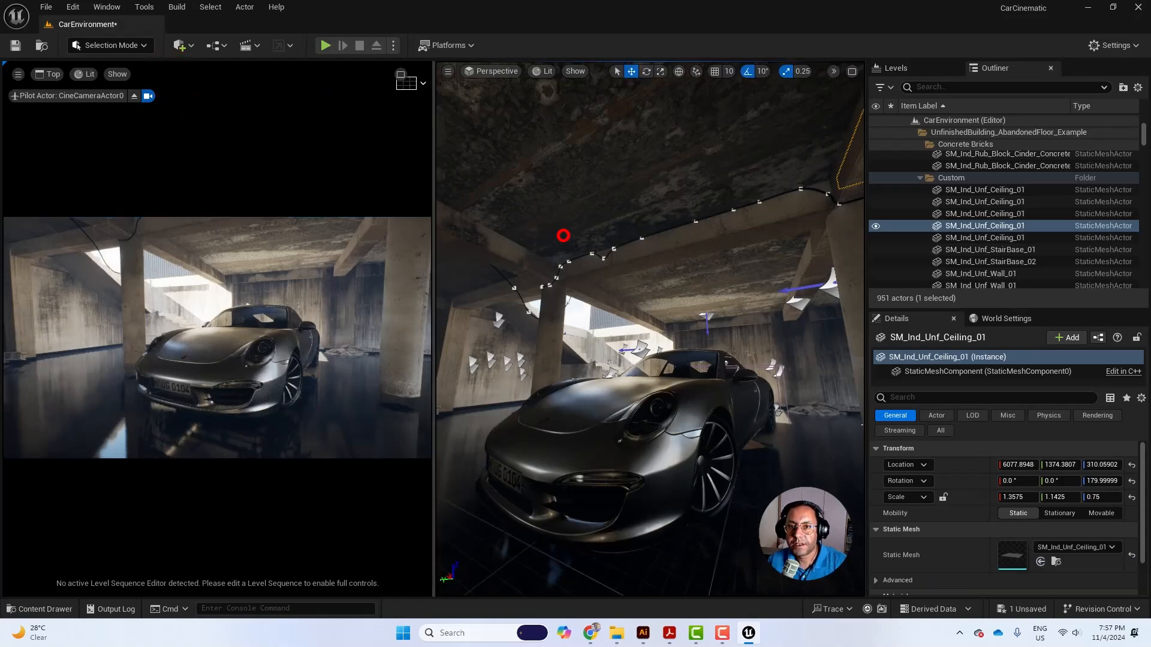
right_drag(583, 162, 563, 240)
click(586, 228)
click(187, 44)
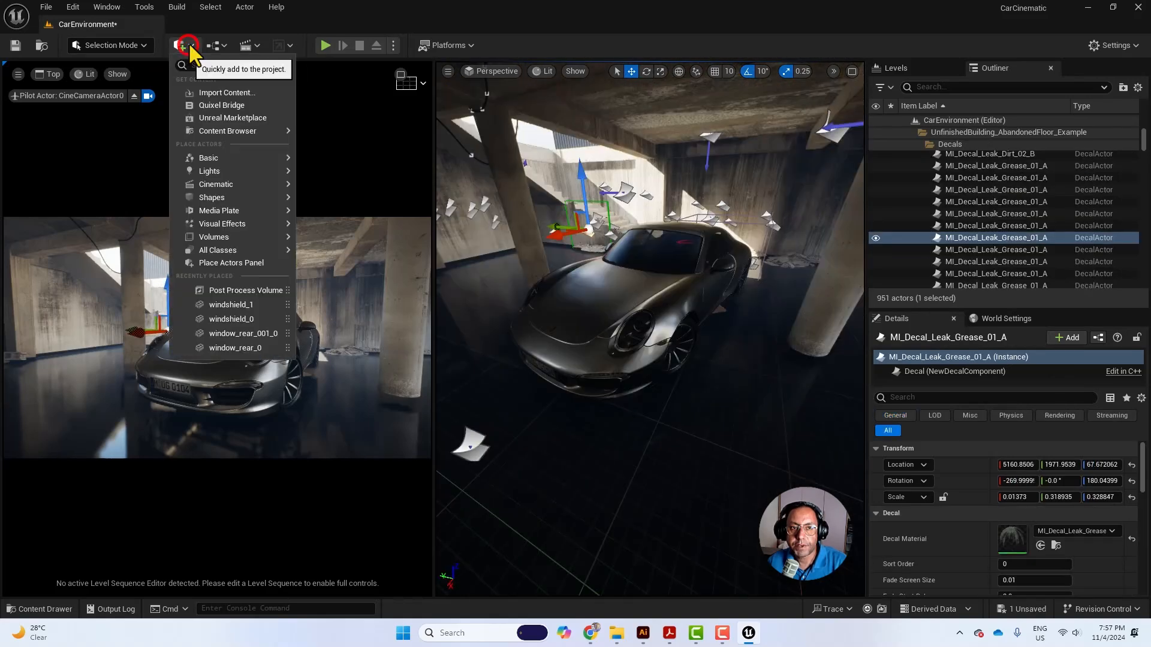
mouse_move(232, 171)
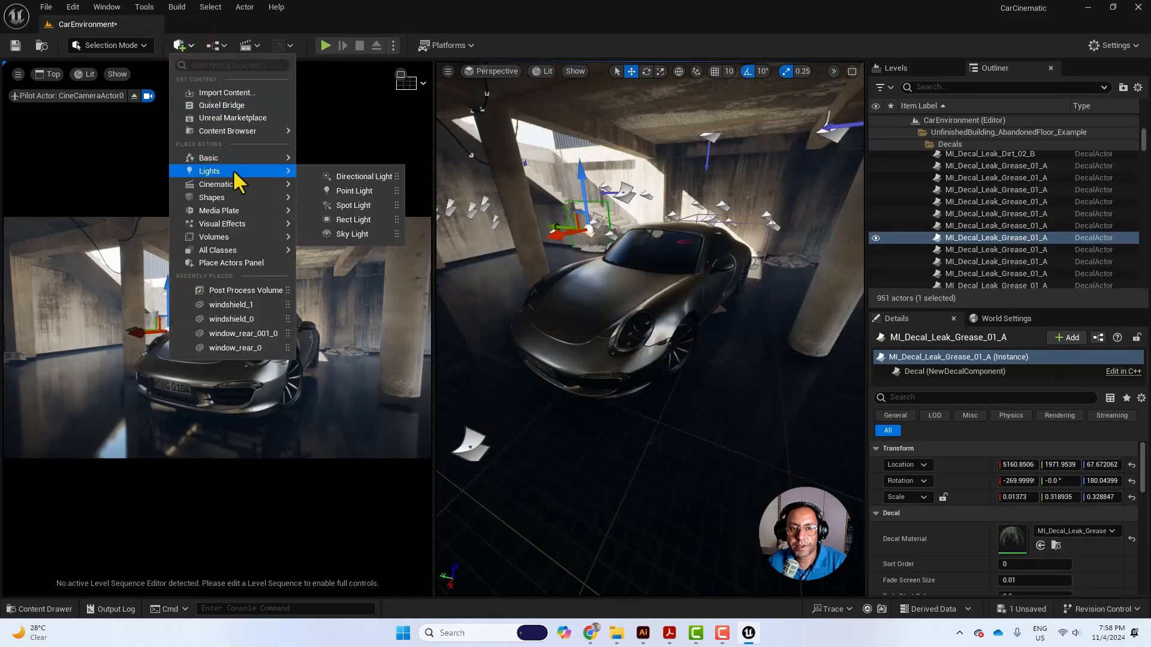
click(368, 220)
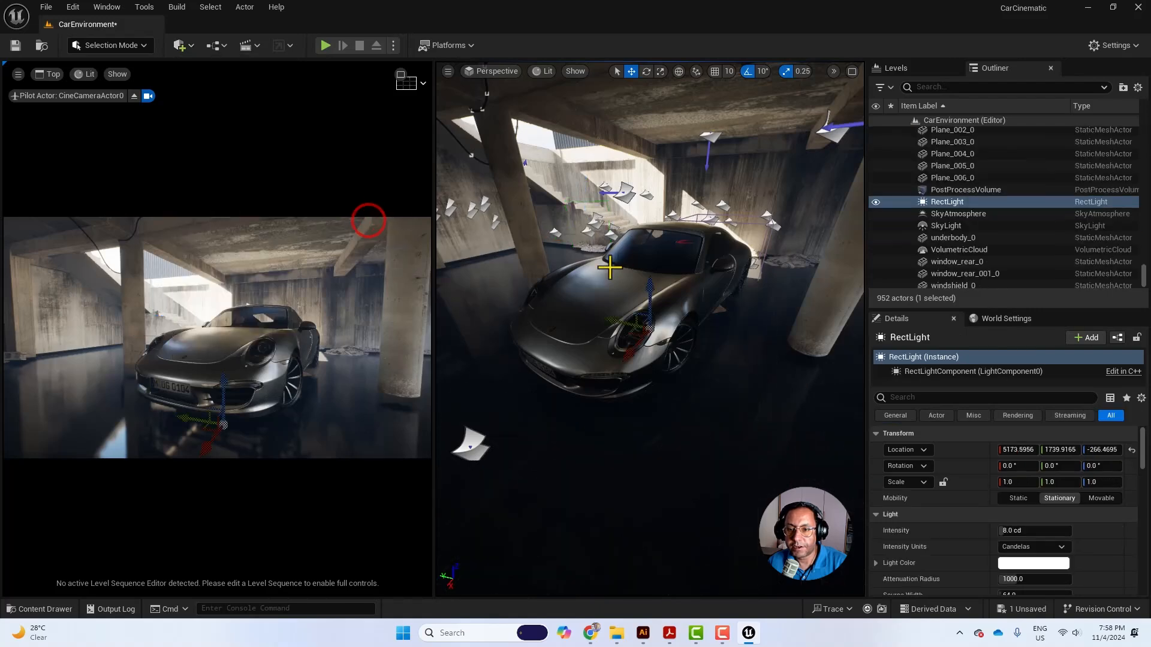
drag(655, 281, 668, 157)
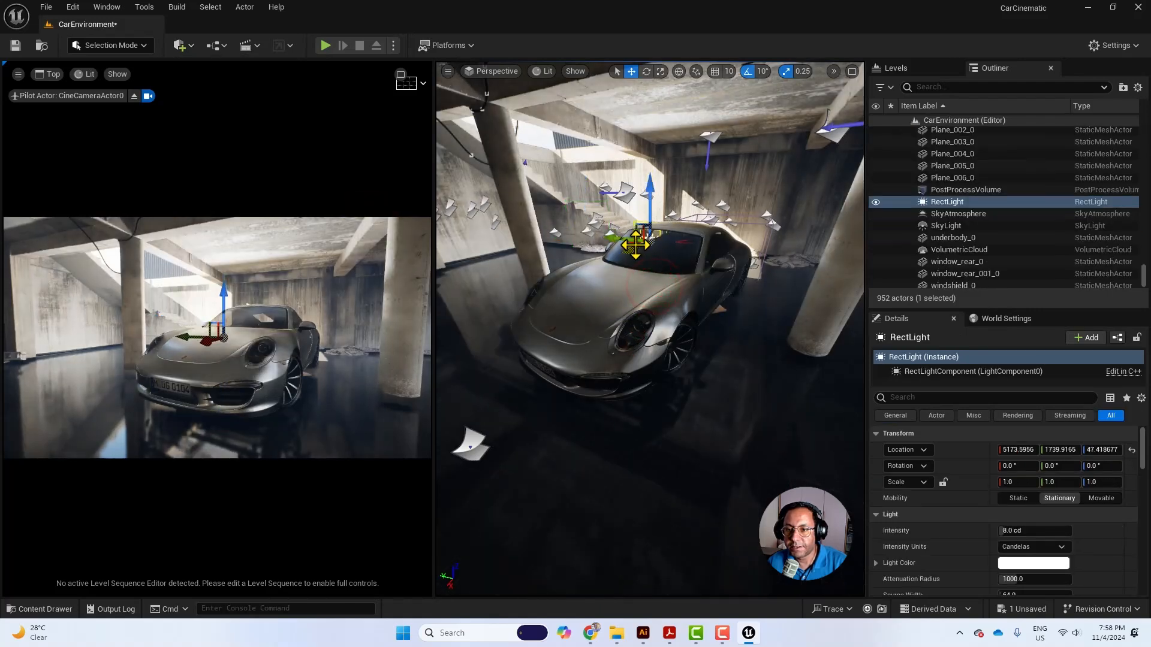
Step: Move the Rect Light to about X 5676, Y 1501 by the front wheel and rotate it to 180°, -80°, 180°
drag(635, 244, 528, 285)
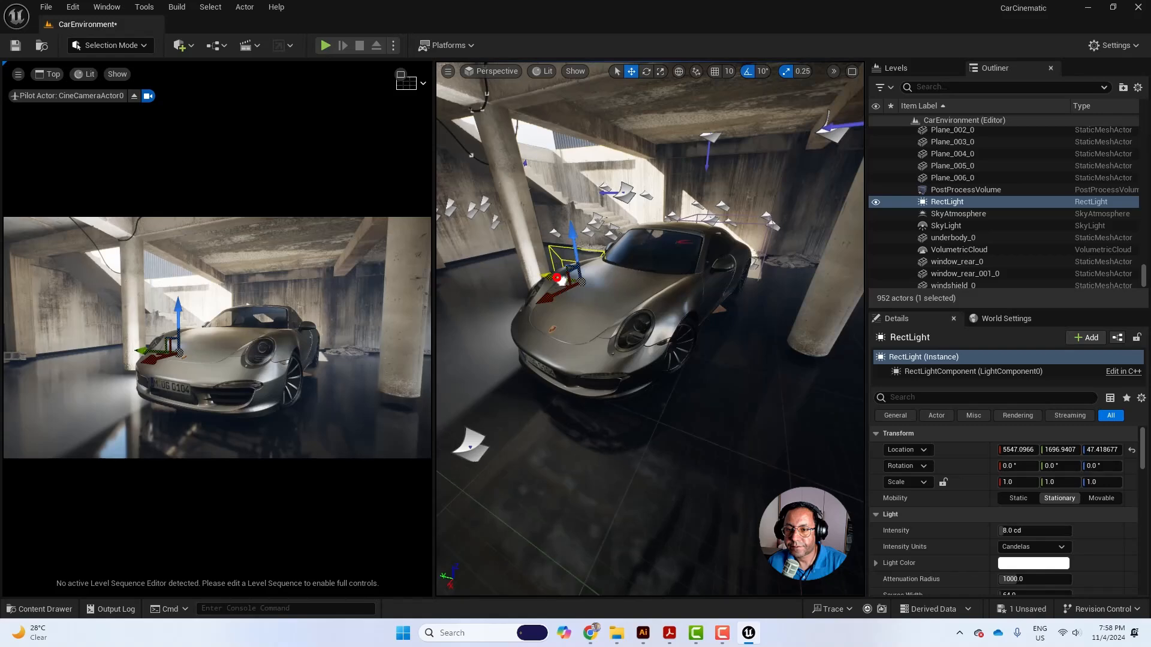
drag(557, 277, 684, 287)
key(e)
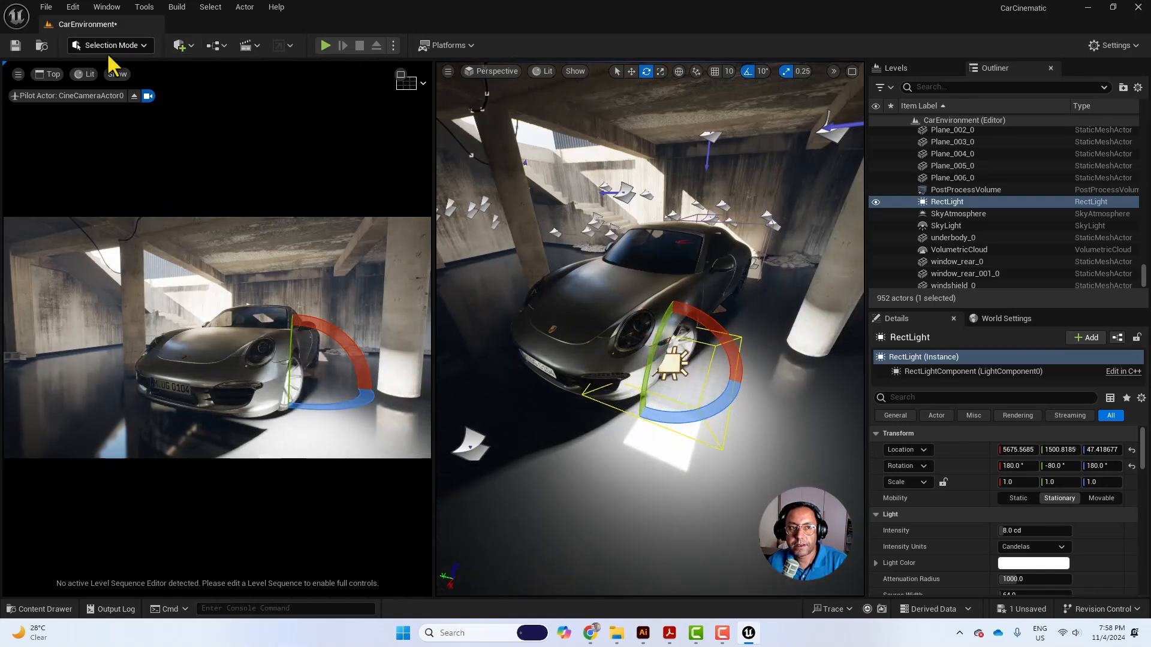
Step: Raise the Rect Light to about Z 170 above the Porsche, shift it to X 5583, and set its Z rotation to 200°
key(w)
drag(670, 322, 623, 192)
right_drag(672, 211, 675, 240)
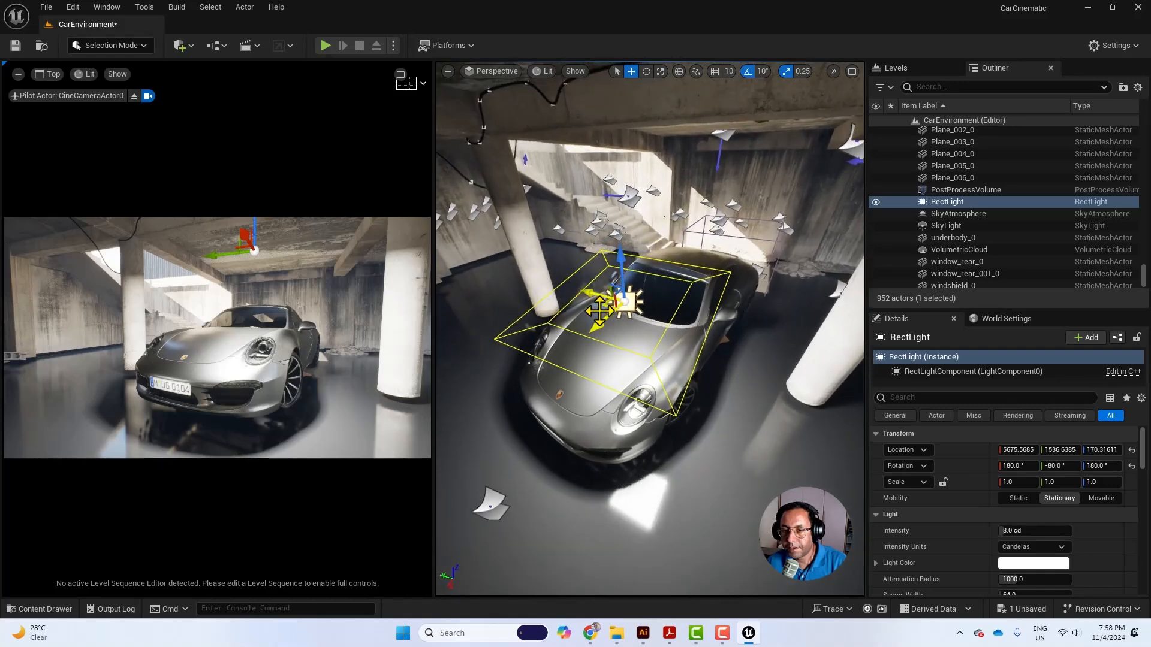
drag(600, 310, 667, 270)
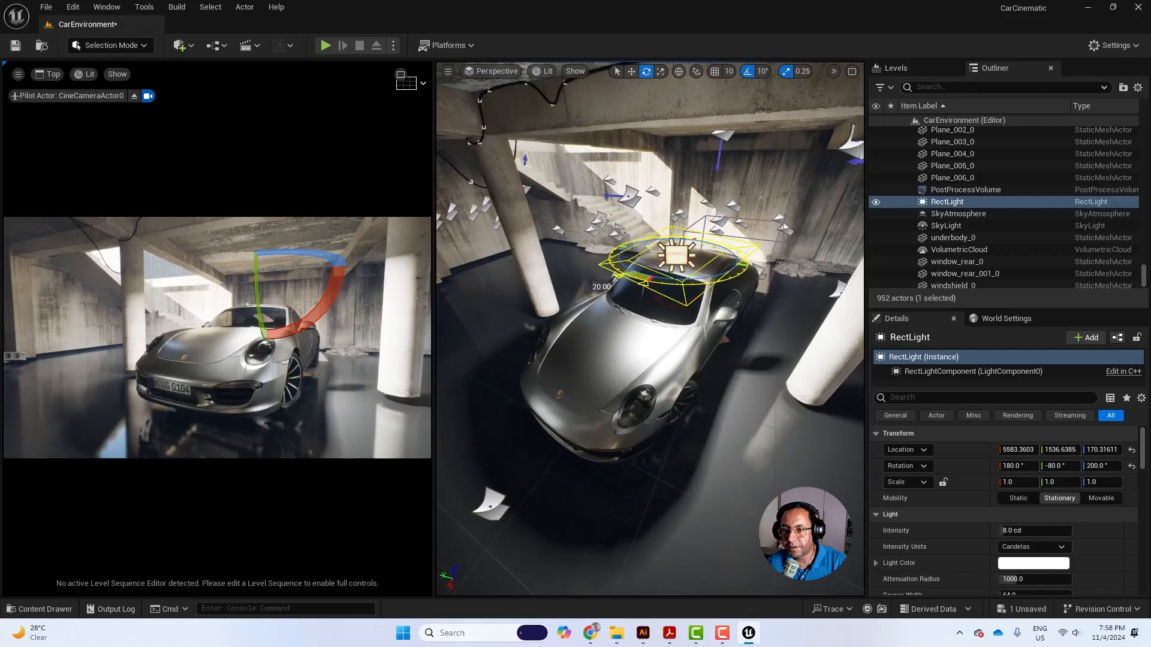
Step: Enlarge the Rect Light to Source Width 144 and Source Height 208, and raise it higher above the car
scroll(969, 512, down, 3)
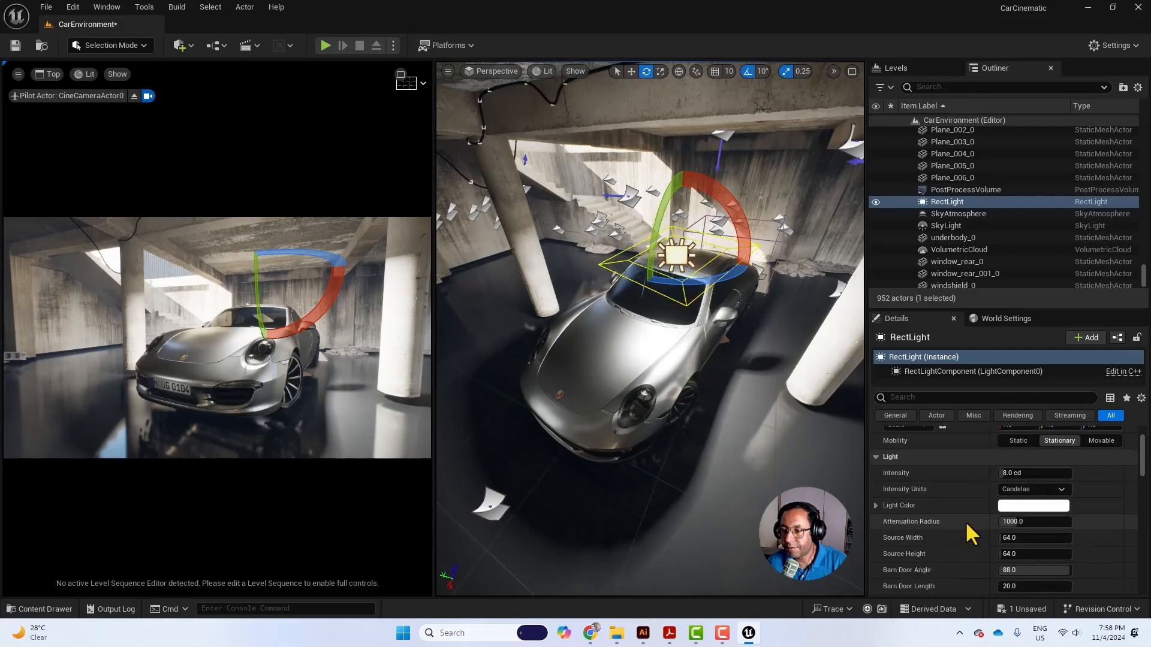
drag(1008, 537, 1053, 555)
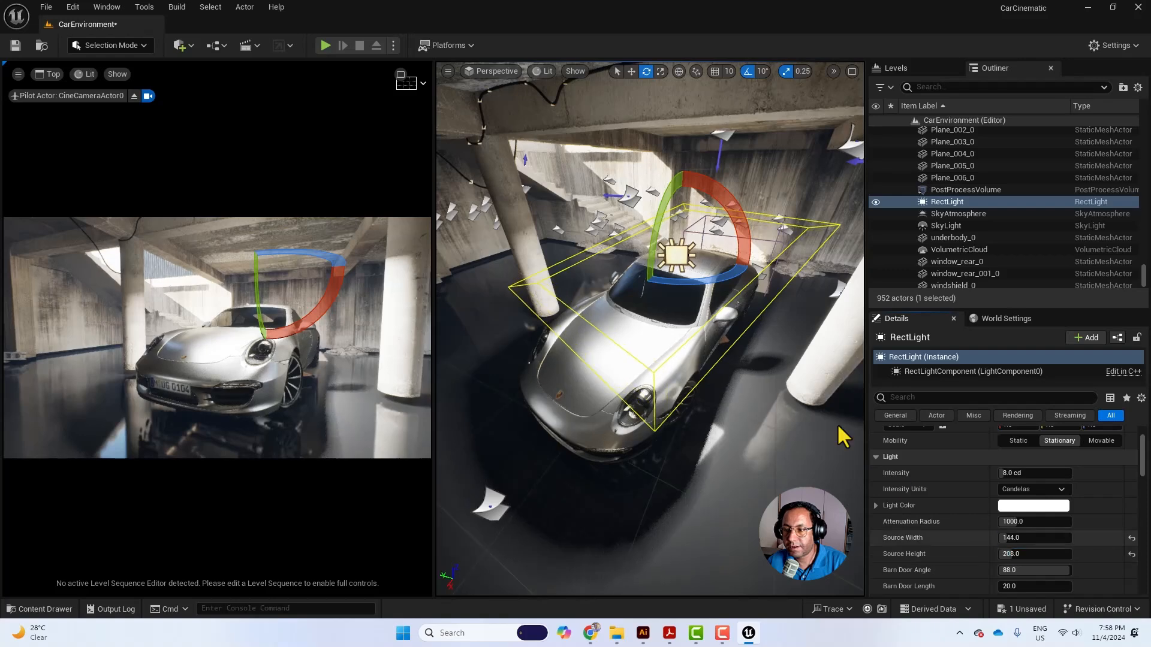
drag(684, 244, 692, 157)
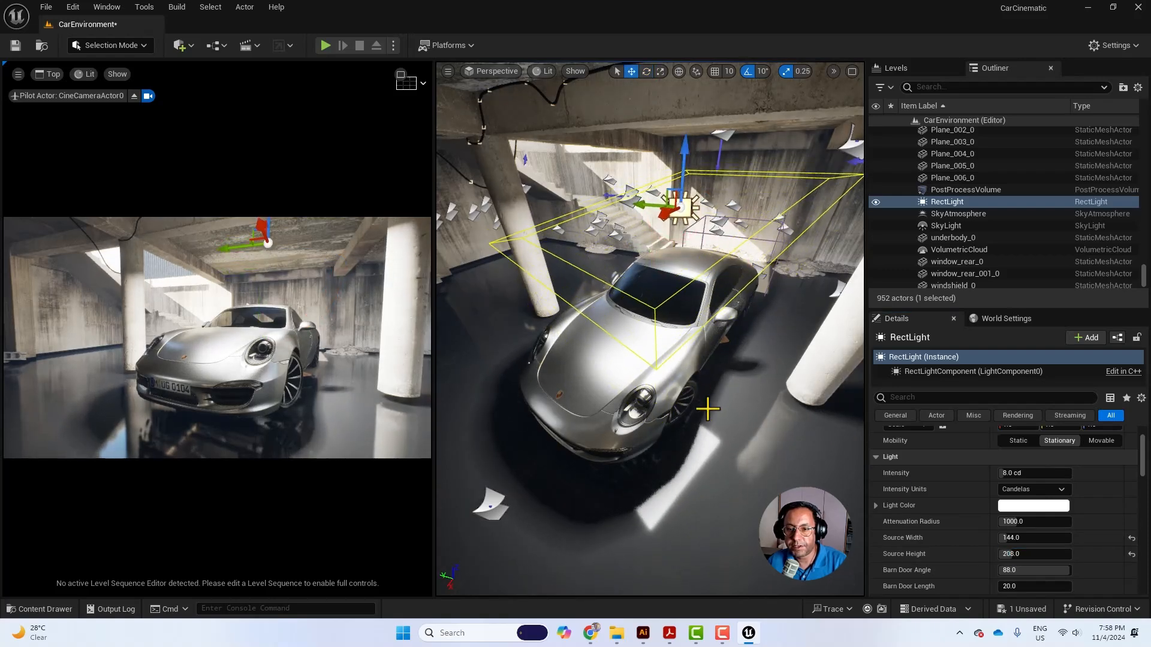
Step: Turn off the Static Mesh filter and open the CarPaint folder under AutomotiveMaterials/Materials/Exterior
click(708, 403)
alt+drag(709, 402, 712, 360)
right_drag(712, 360, 651, 327)
click(26, 532)
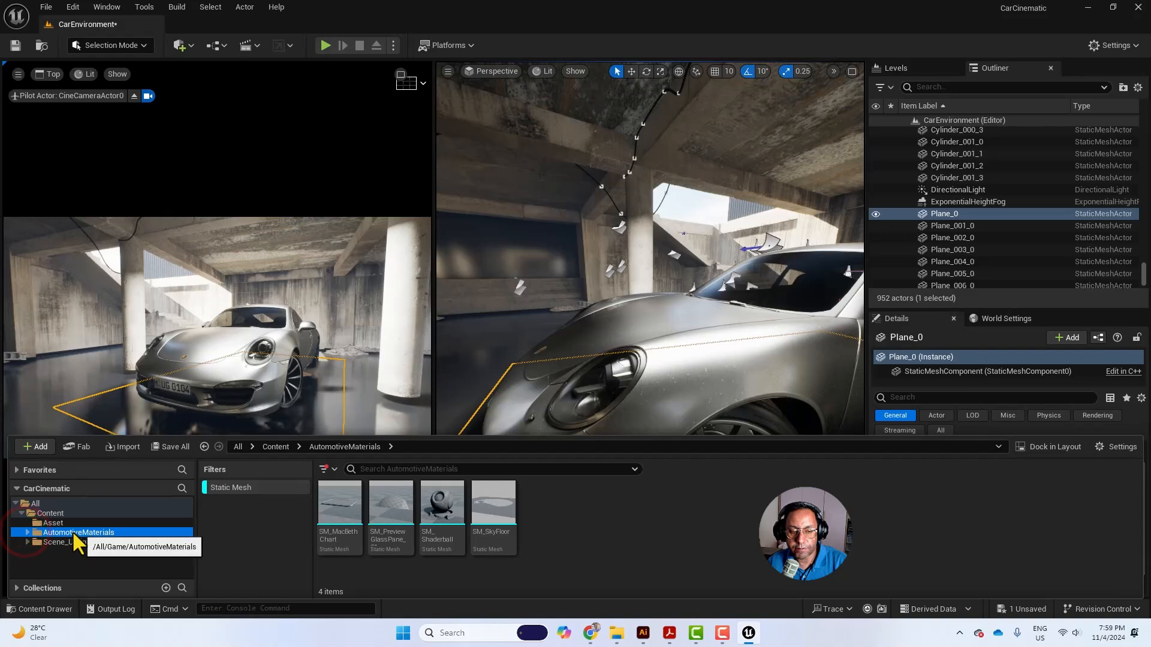
click(27, 533)
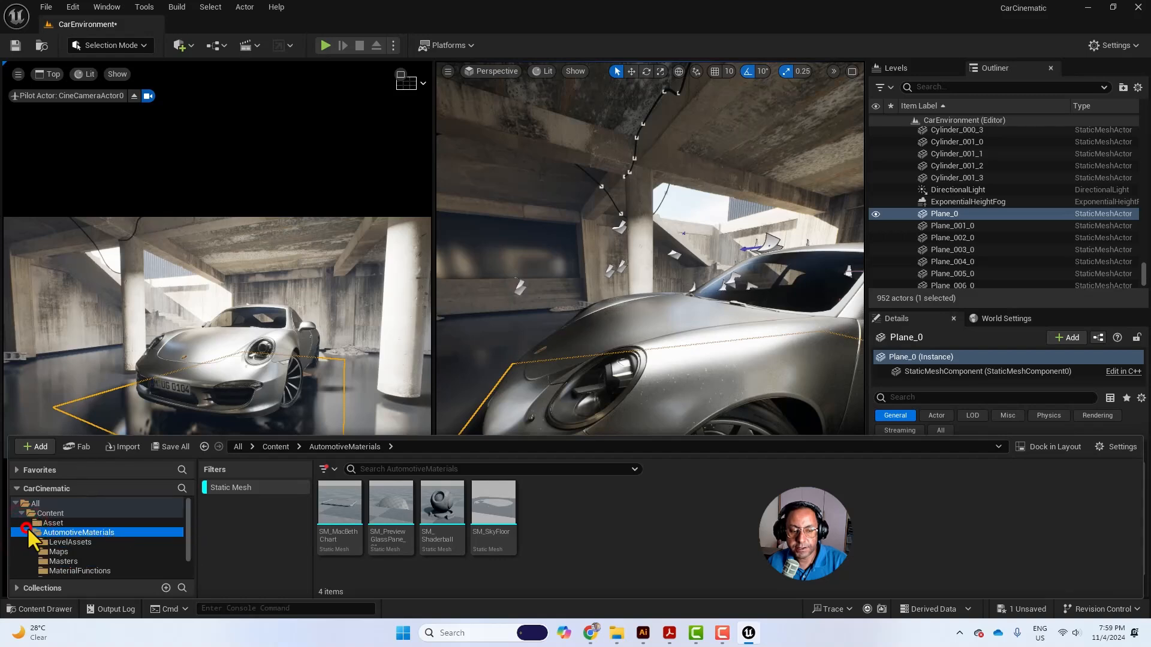
click(240, 487)
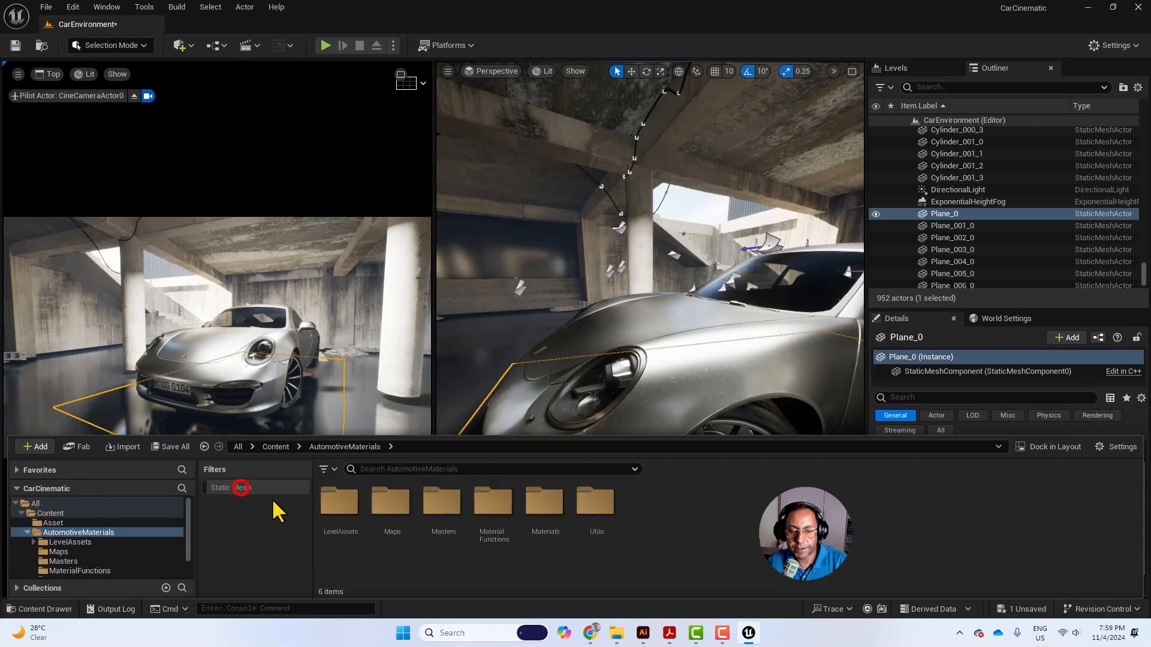
scroll(86, 559, down, 1)
click(95, 550)
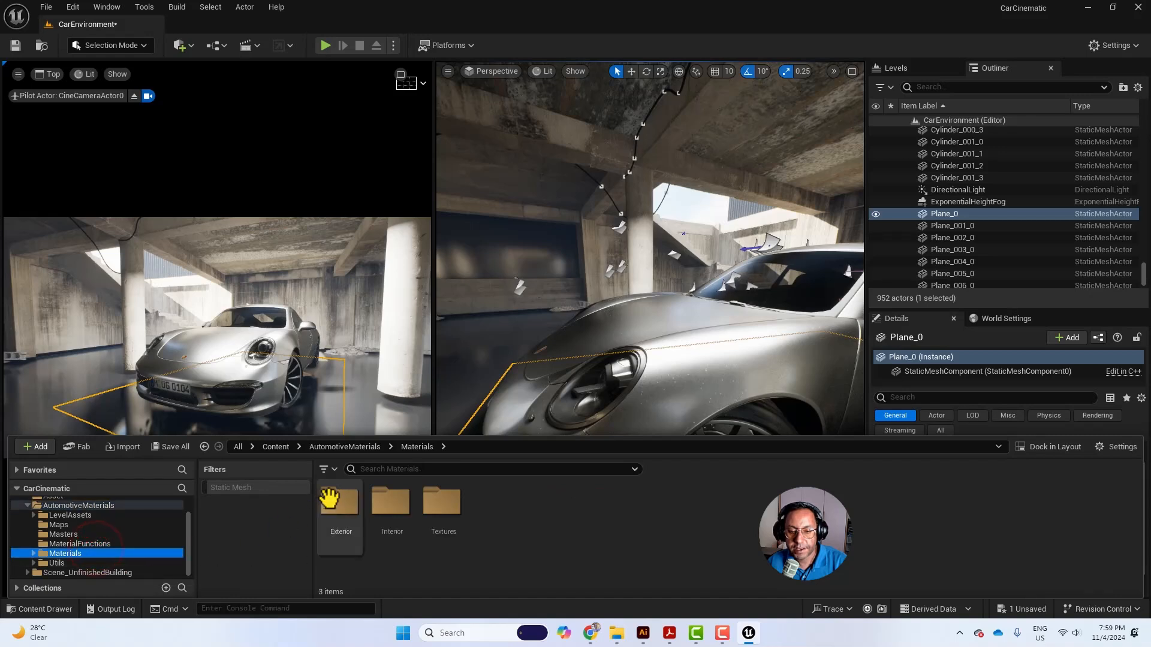
double_click(330, 499)
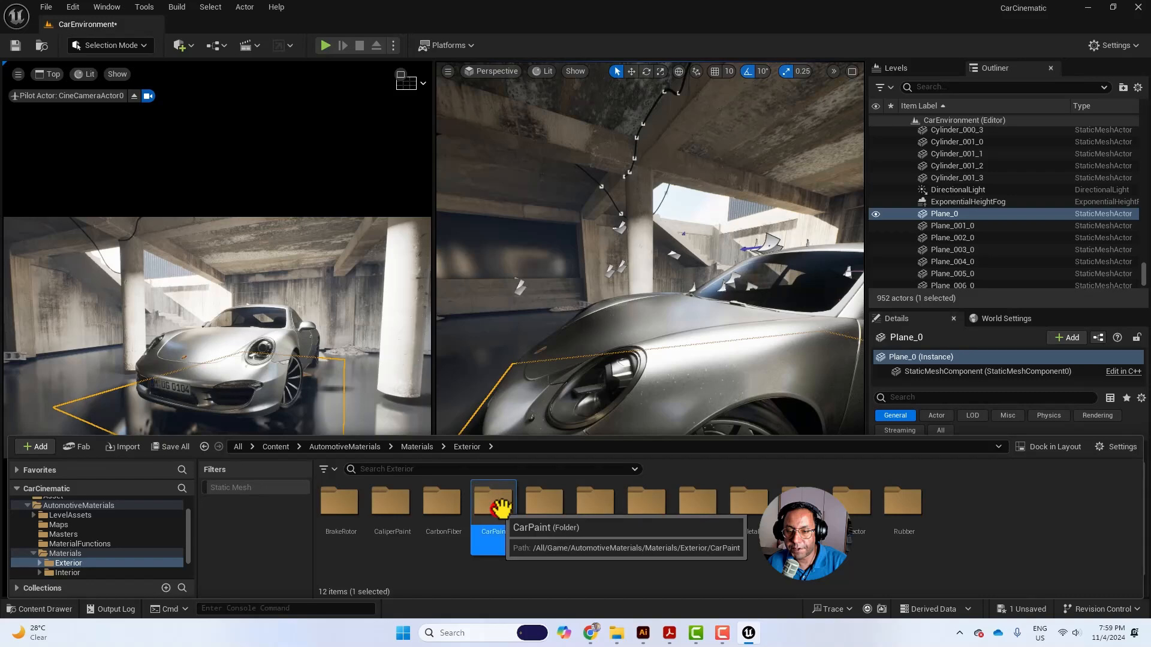
double_click(495, 507)
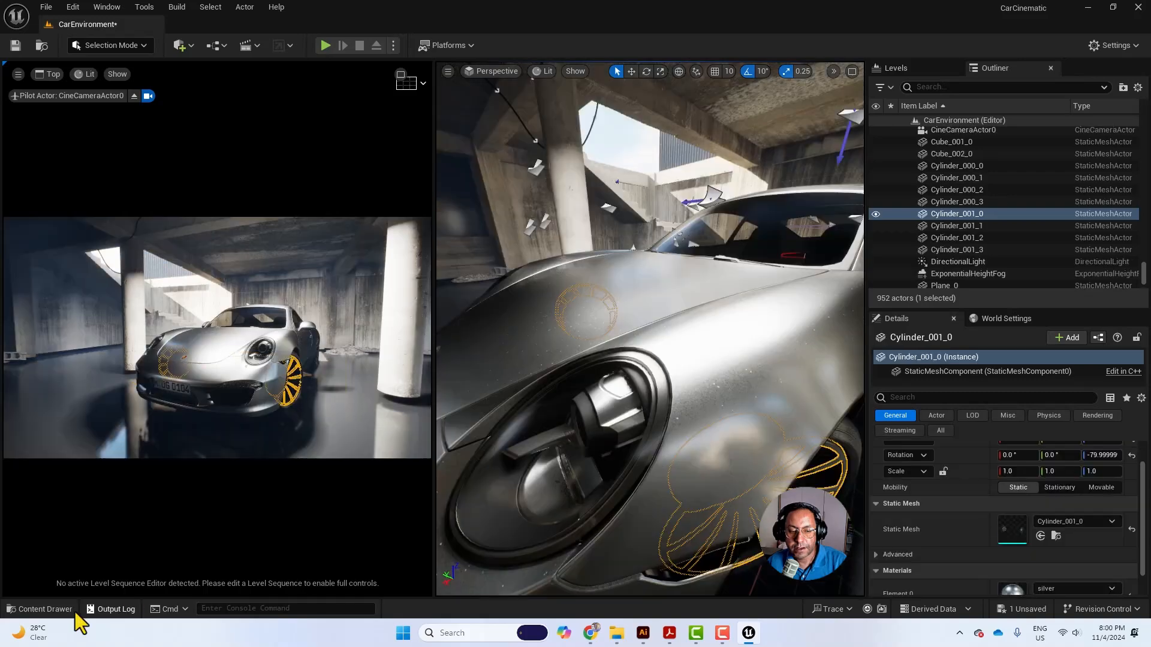
Step: Try the blue-green, MI_CarPaint_Cherry, MI_CarPaint_DarkBlue and MI_CarPaint_Silver paints on the Porsche's body
click(67, 609)
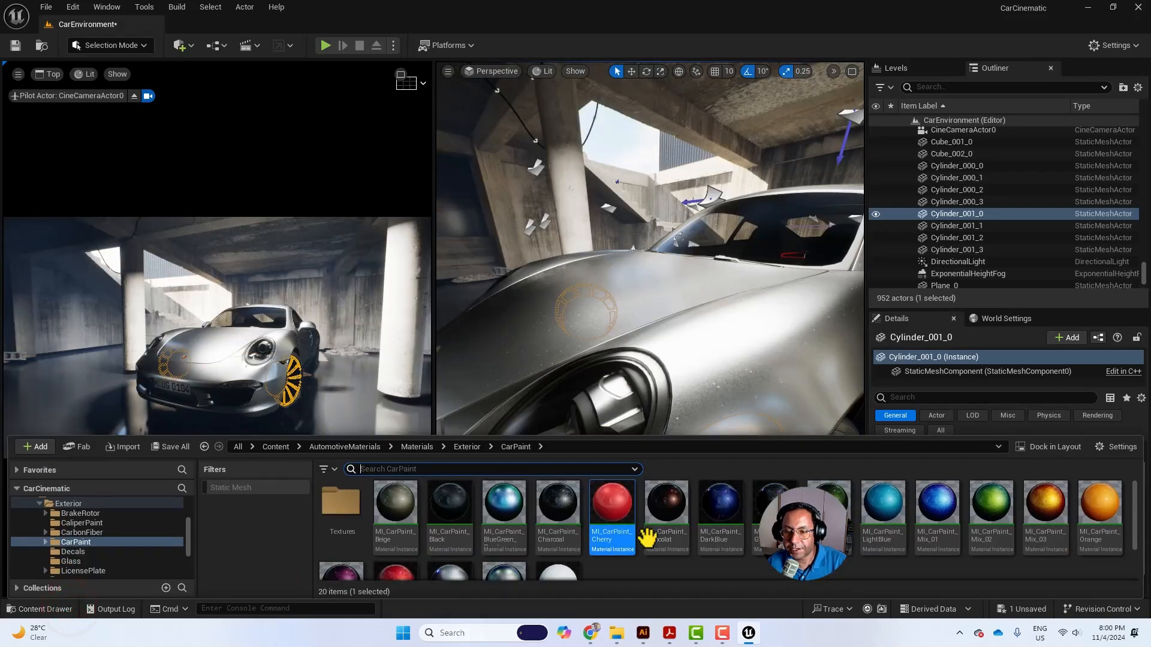
mouse_move(496, 506)
mouse_down()
mouse_move(731, 347)
mouse_move(707, 360)
mouse_up()
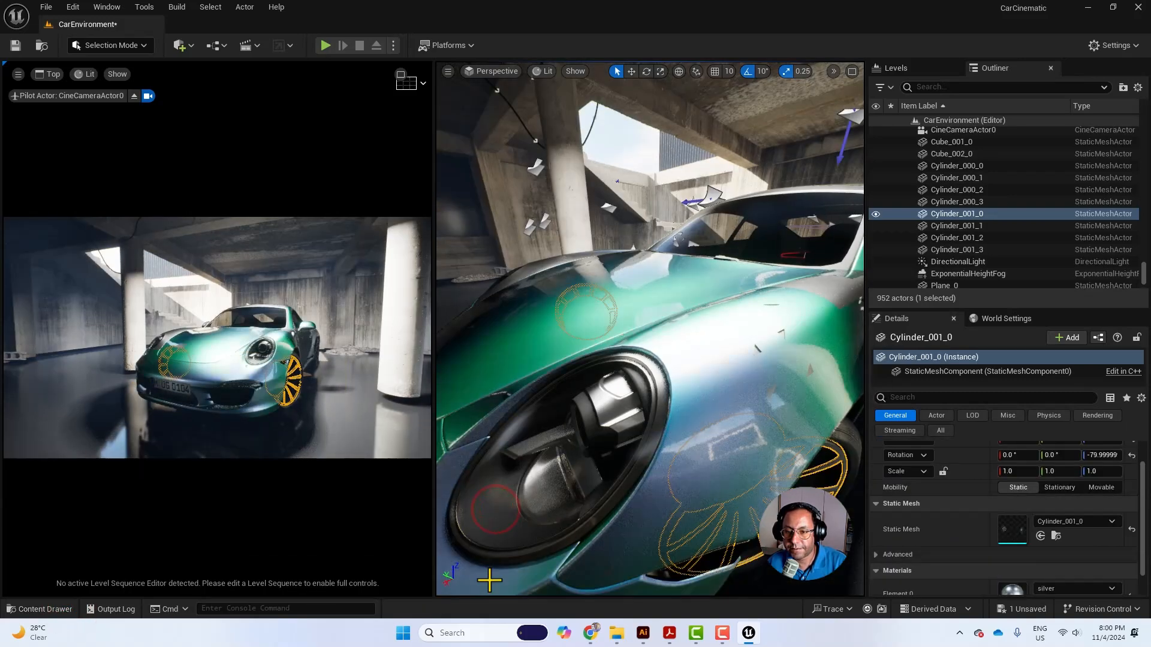
click(39, 609)
mouse_move(575, 521)
mouse_down()
mouse_move(731, 367)
mouse_move(611, 508)
mouse_up()
click(67, 608)
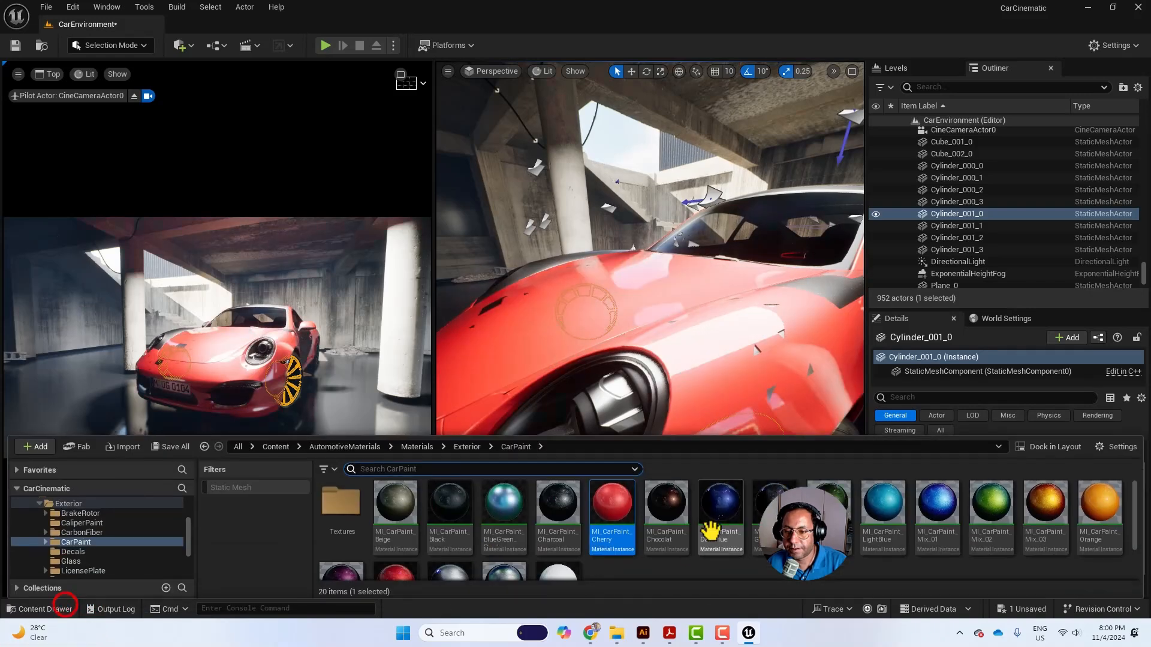
mouse_move(711, 528)
mouse_down()
mouse_move(707, 377)
mouse_move(713, 466)
mouse_up()
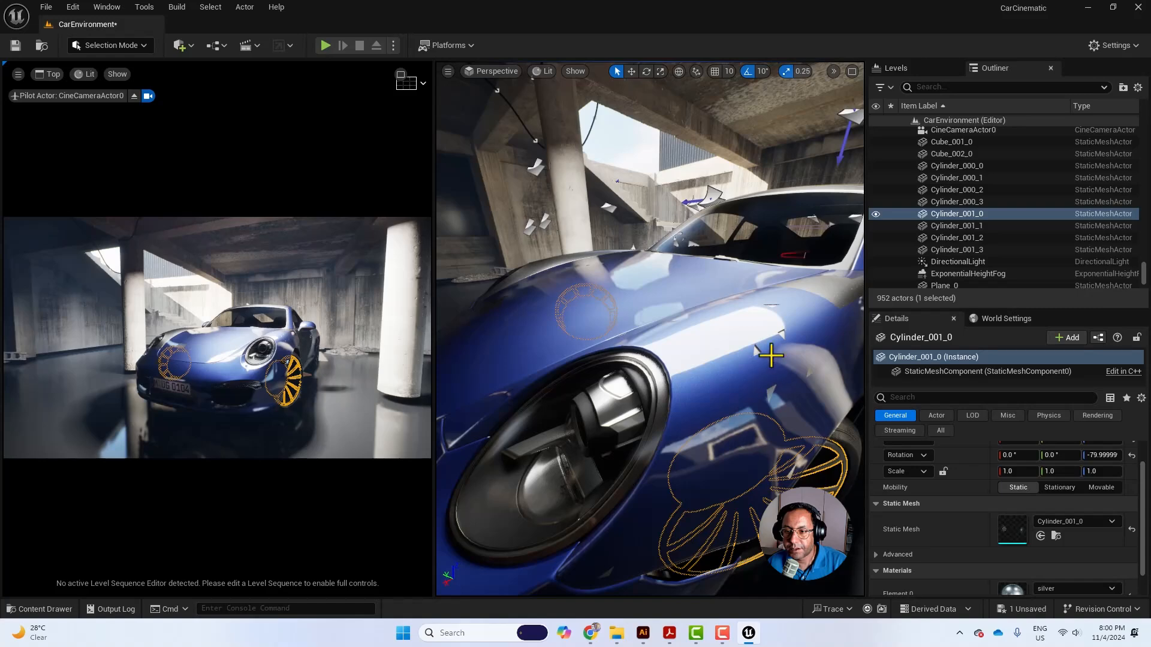
click(77, 609)
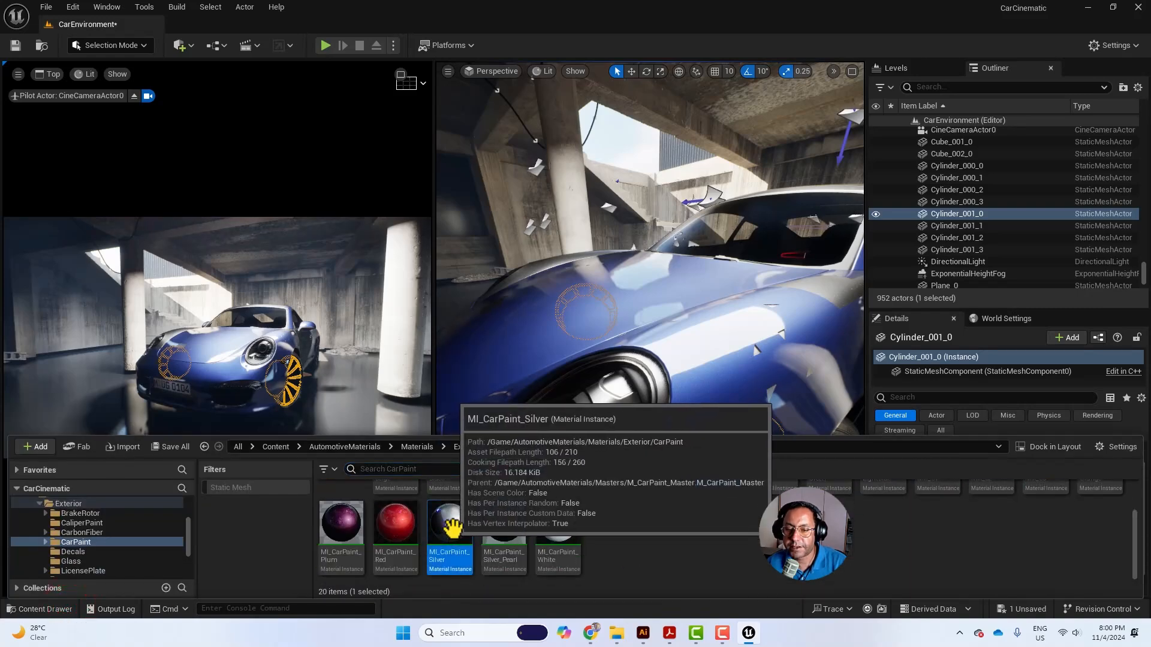
drag(452, 527, 731, 354)
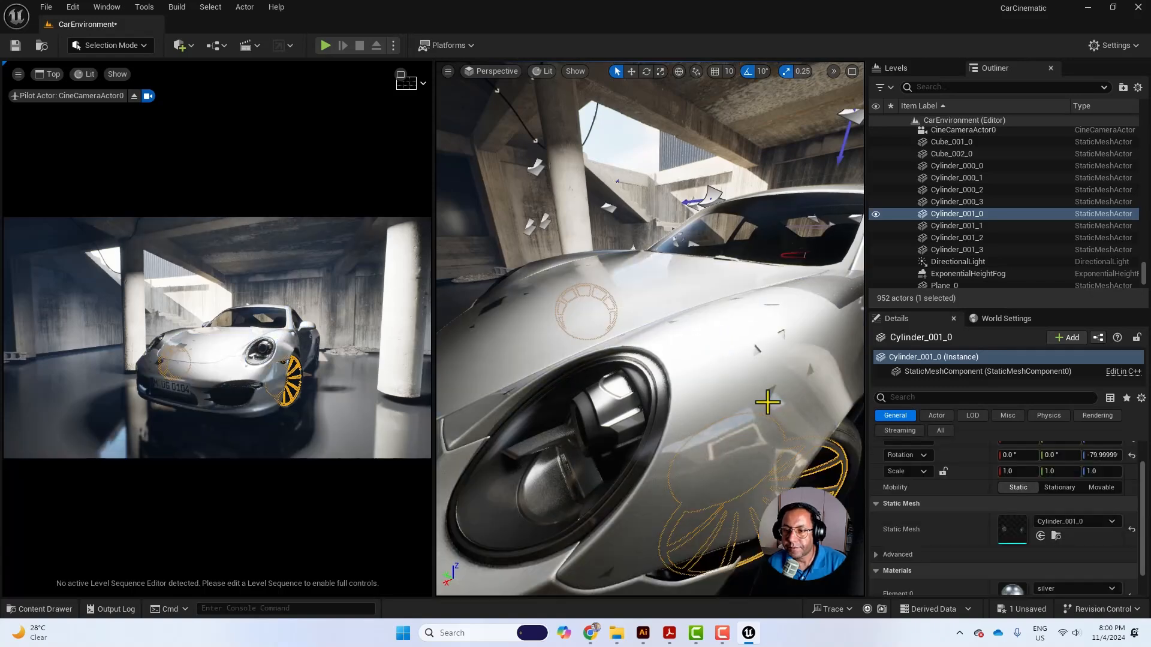
Step: Delete the overlapping body meshes boot_011_0 and boot_011_01 from the level
click(757, 351)
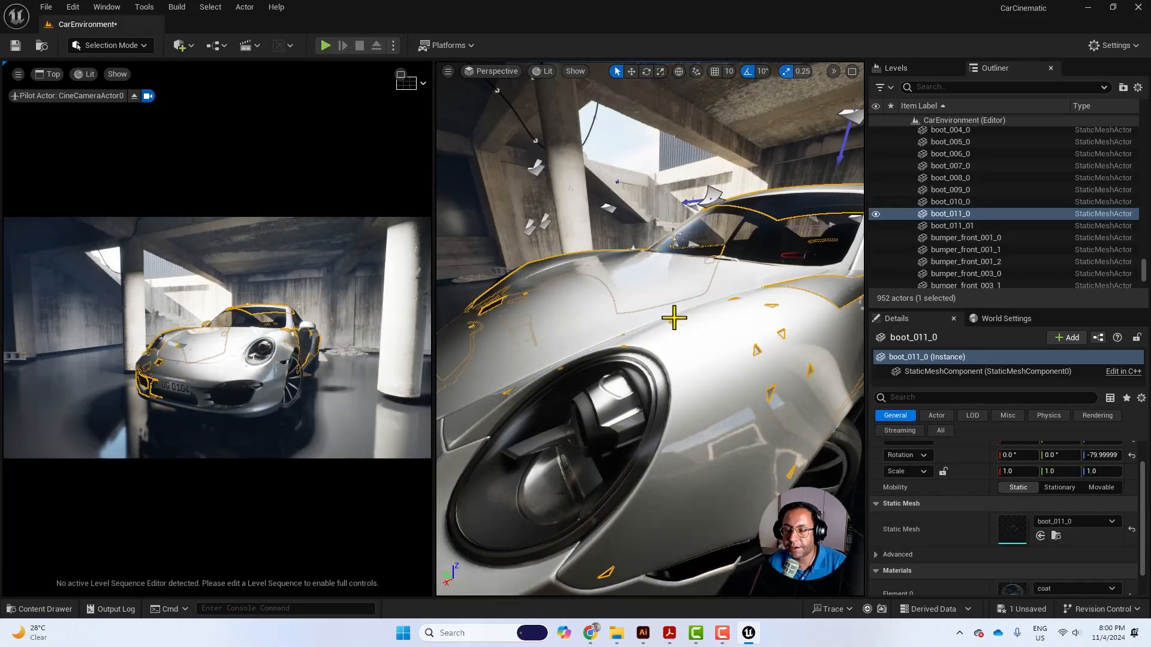
click(946, 225)
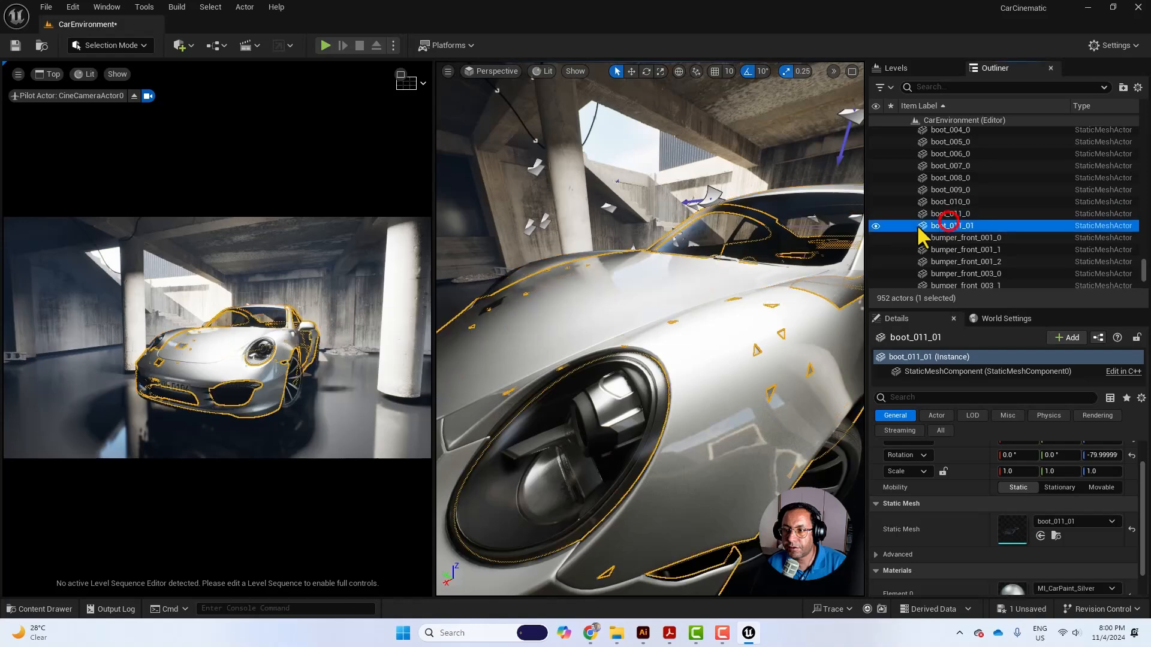
ctrl+click(947, 214)
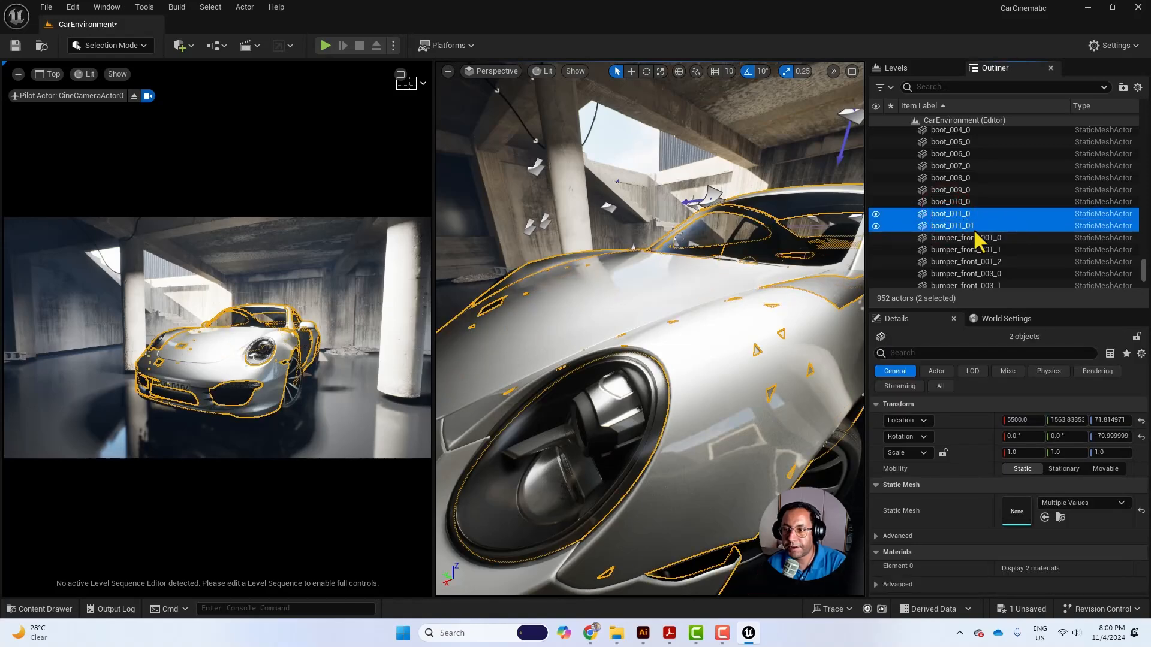
key(Delete)
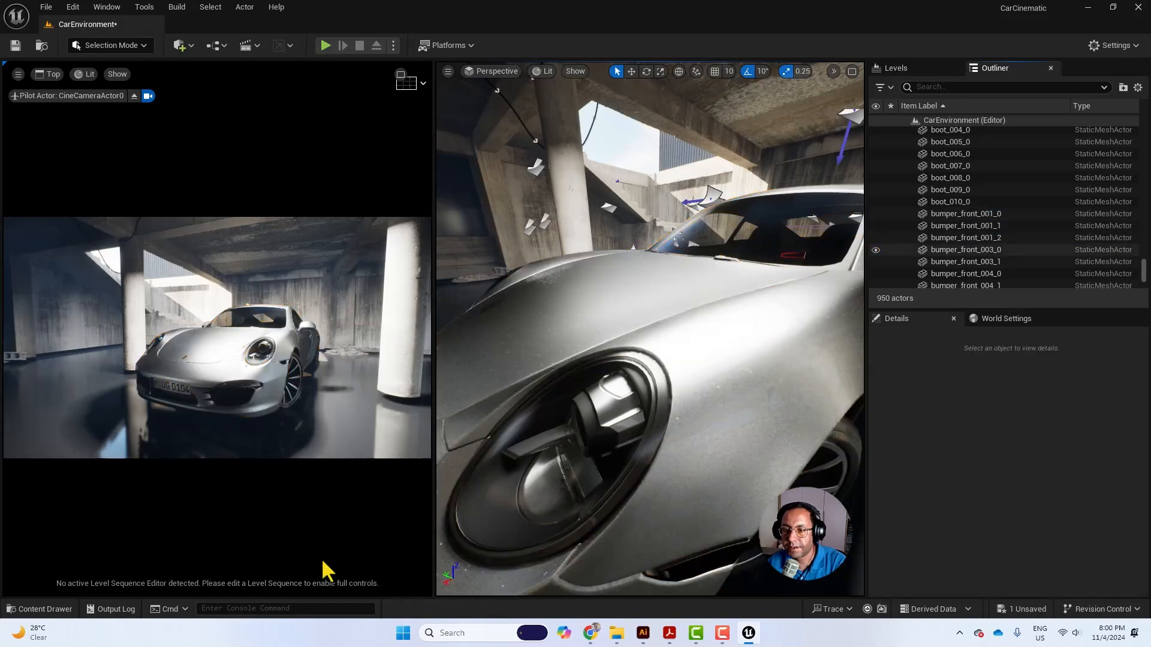
Step: Apply the MI_CarPaint_Silver material to the Porsche's remaining body mesh, boot_008_0
click(59, 609)
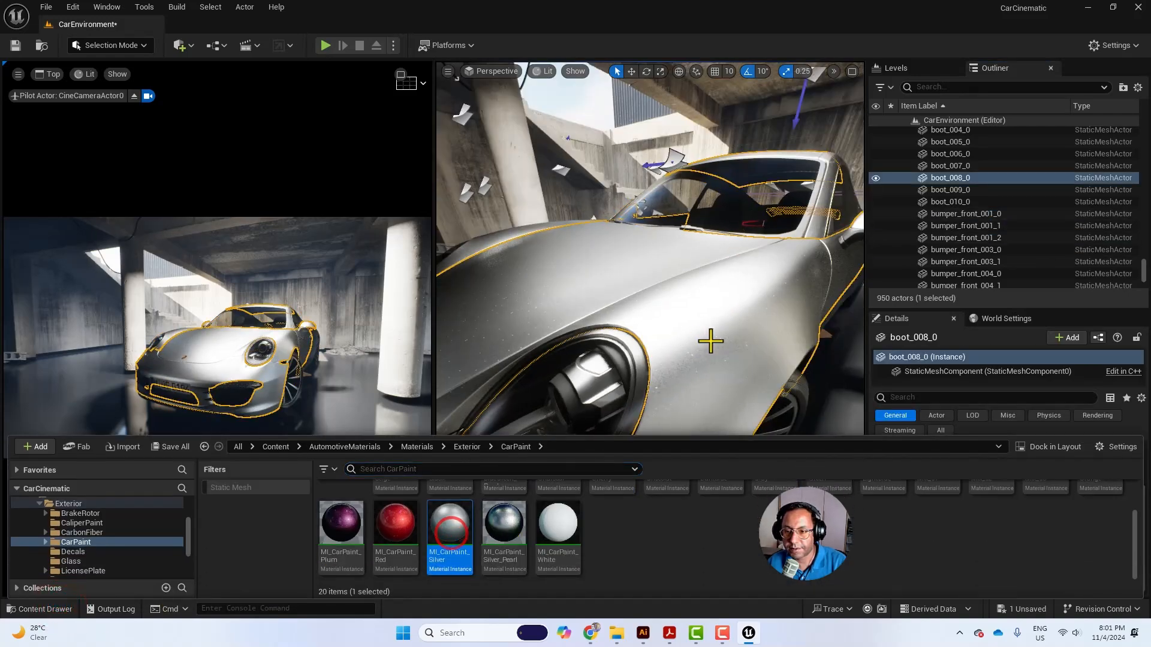
drag(710, 341, 677, 354)
Step: Apply MI_Plastic_Rough from the Exterior/Plastic folder to the bumper_front_009_0 insert ahead of the front wheel
drag(630, 456, 563, 471)
mouse_move(563, 470)
right_down()
mouse_move(588, 495)
mouse_move(579, 485)
right_up()
click(640, 363)
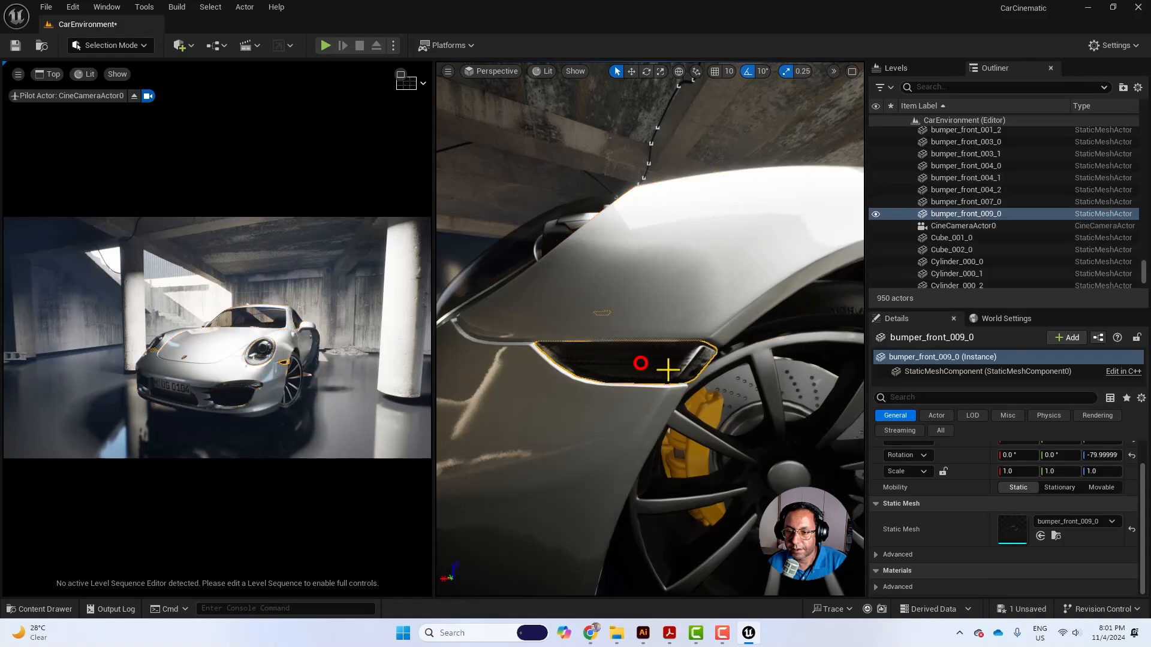
click(43, 607)
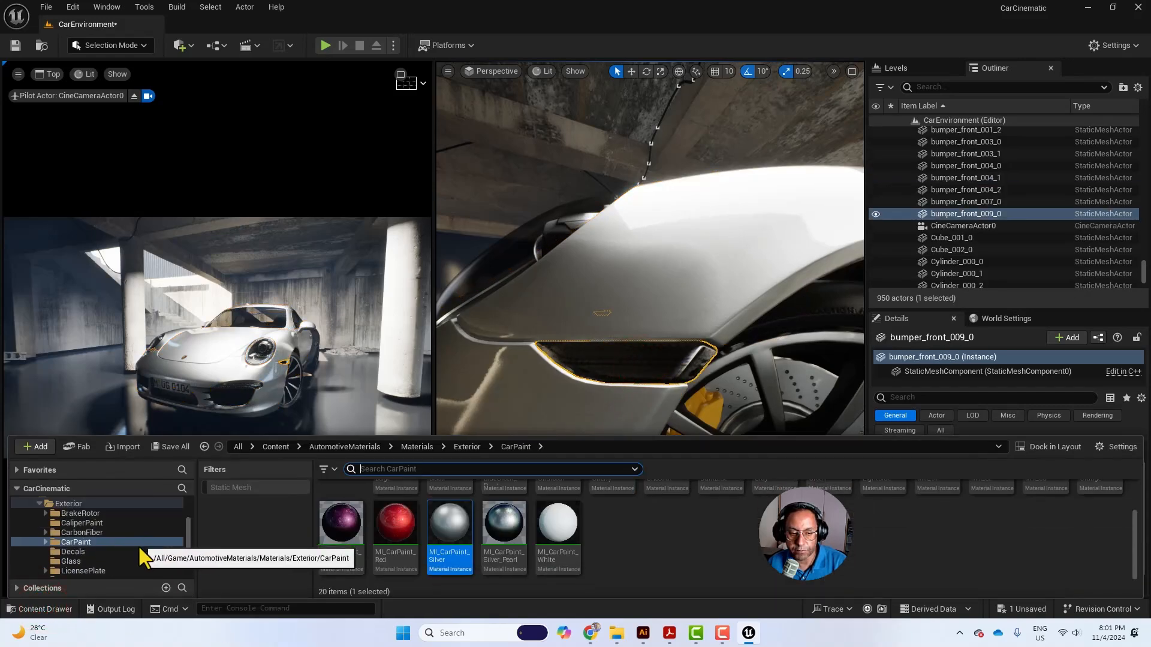
scroll(120, 555, down, 2)
click(96, 561)
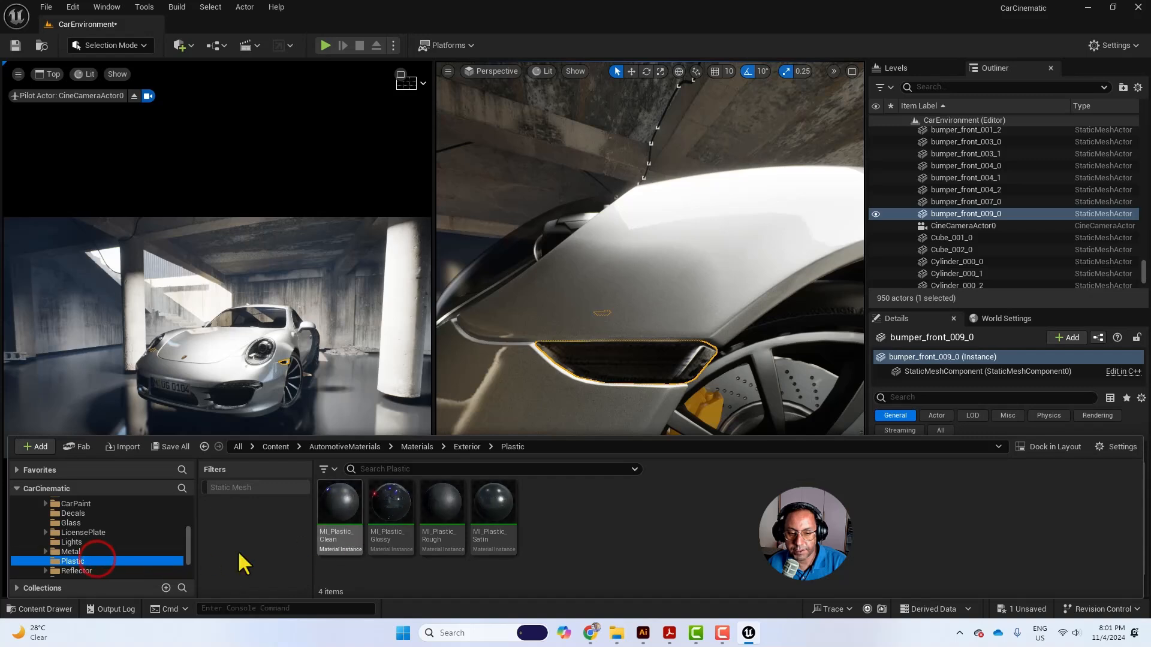
click(102, 570)
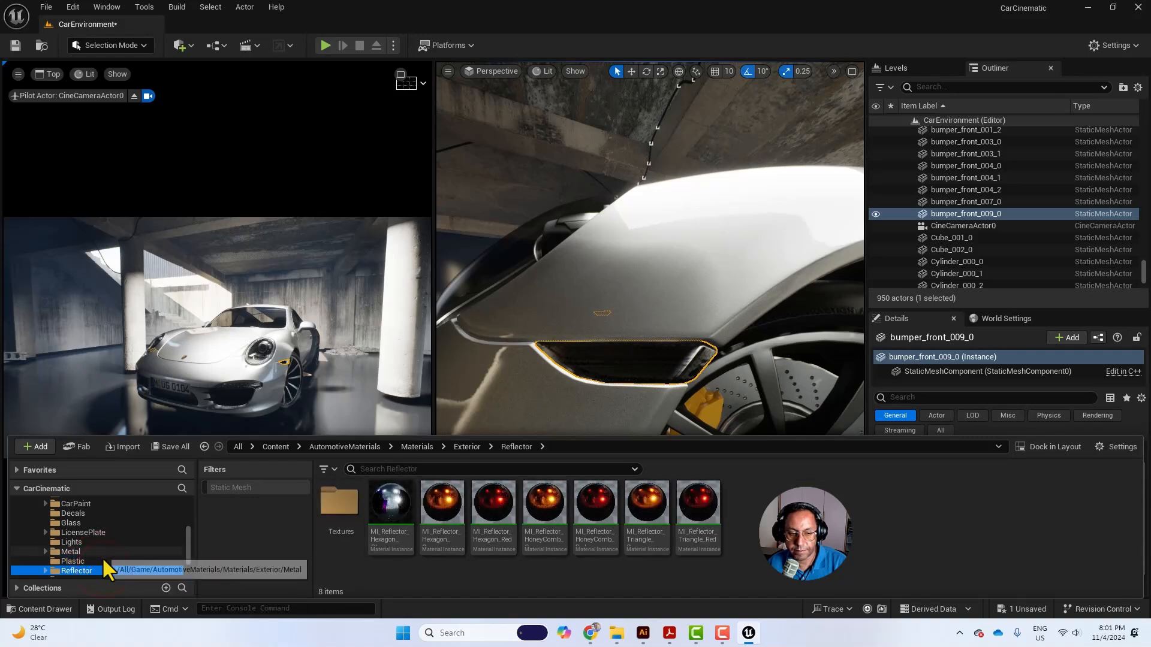
click(103, 558)
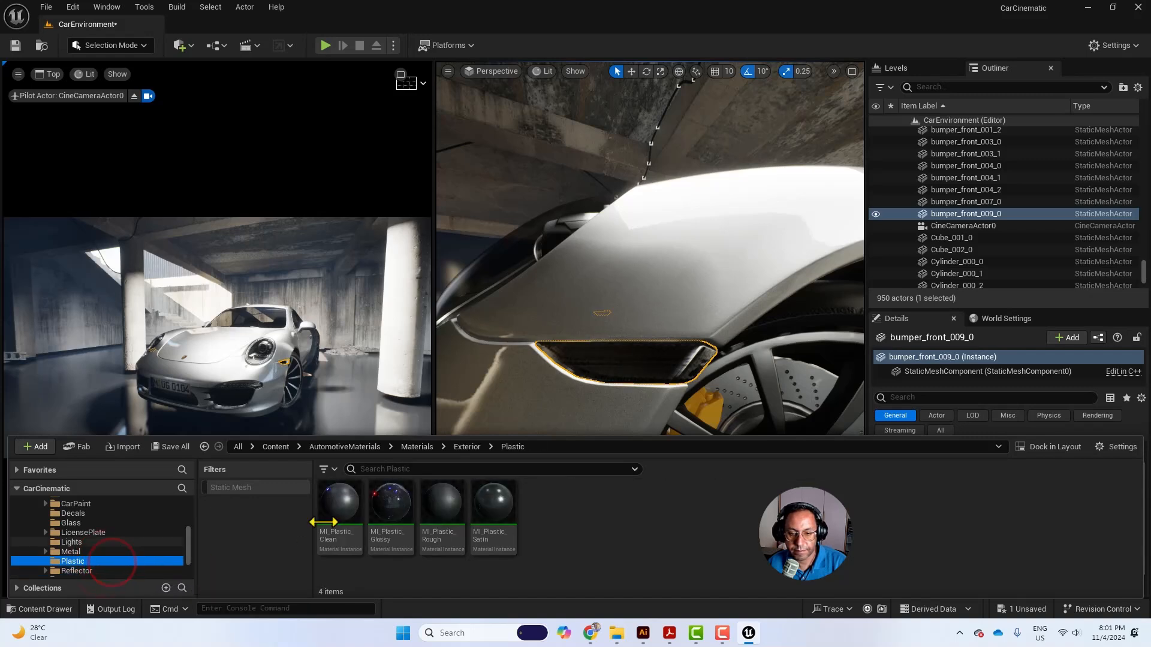
drag(442, 507, 655, 382)
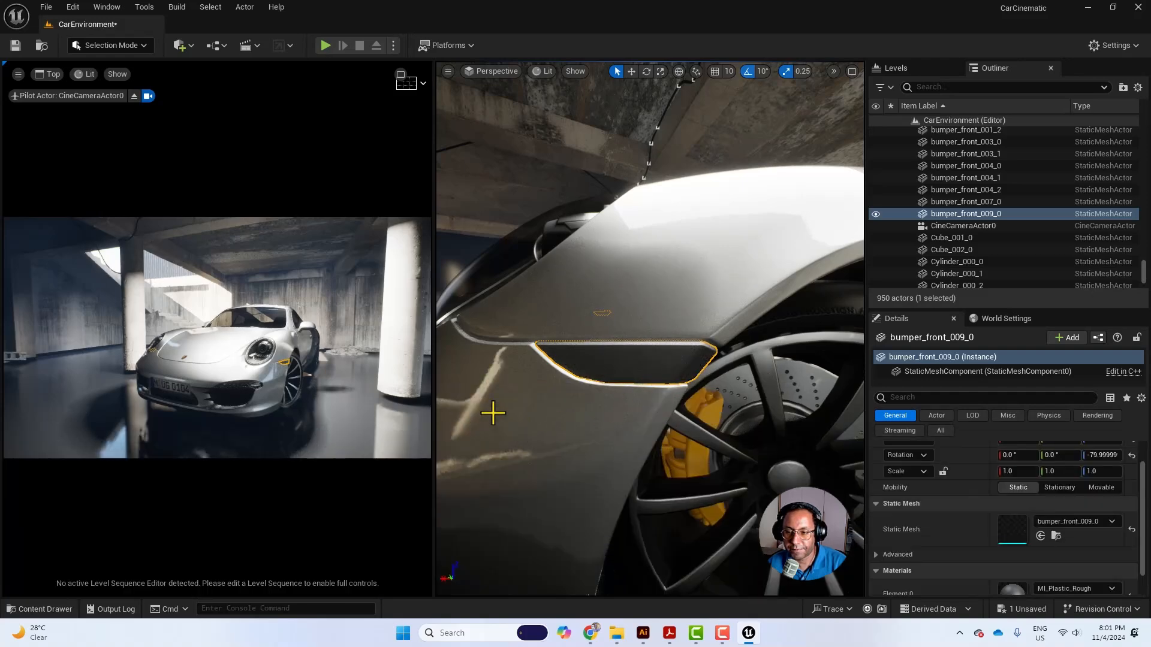
Step: Apply a carbon brake rotor material from the Exterior/BrakeRotor folder to the front wheel rim, Cylinder_001_0
click(743, 387)
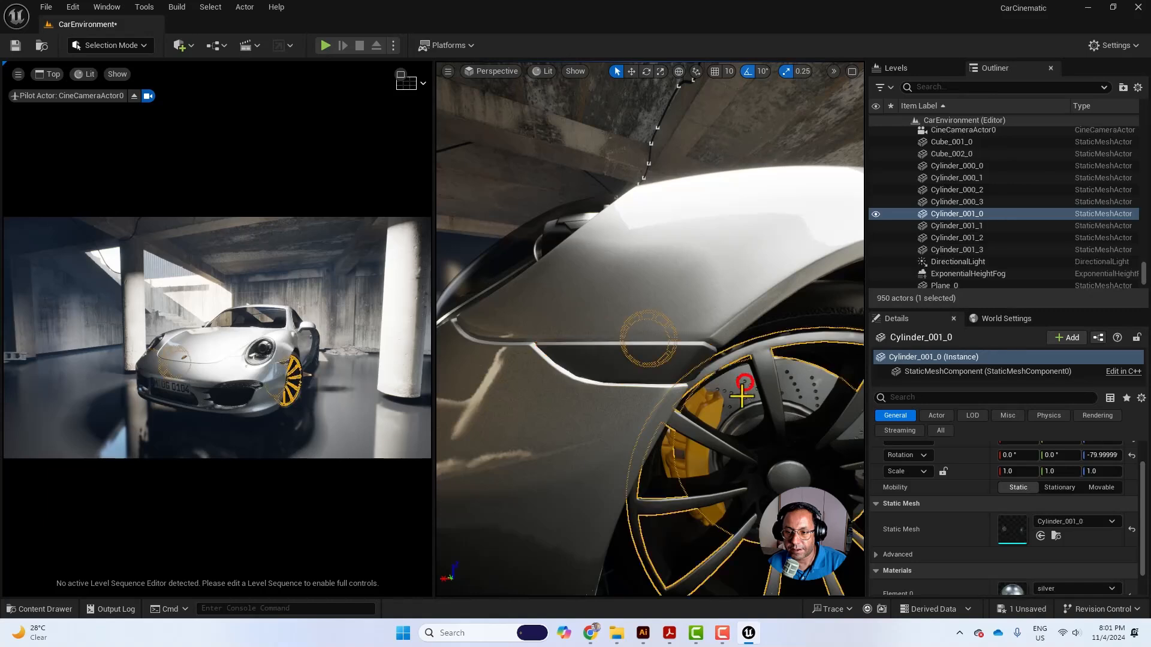
click(45, 609)
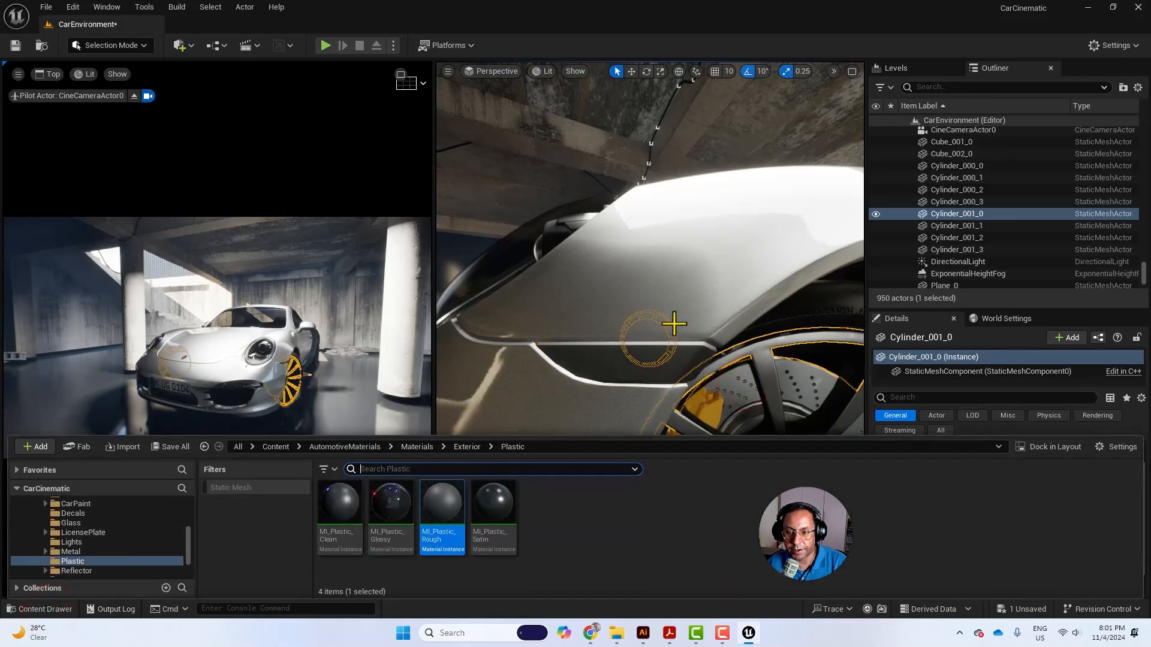
click(93, 532)
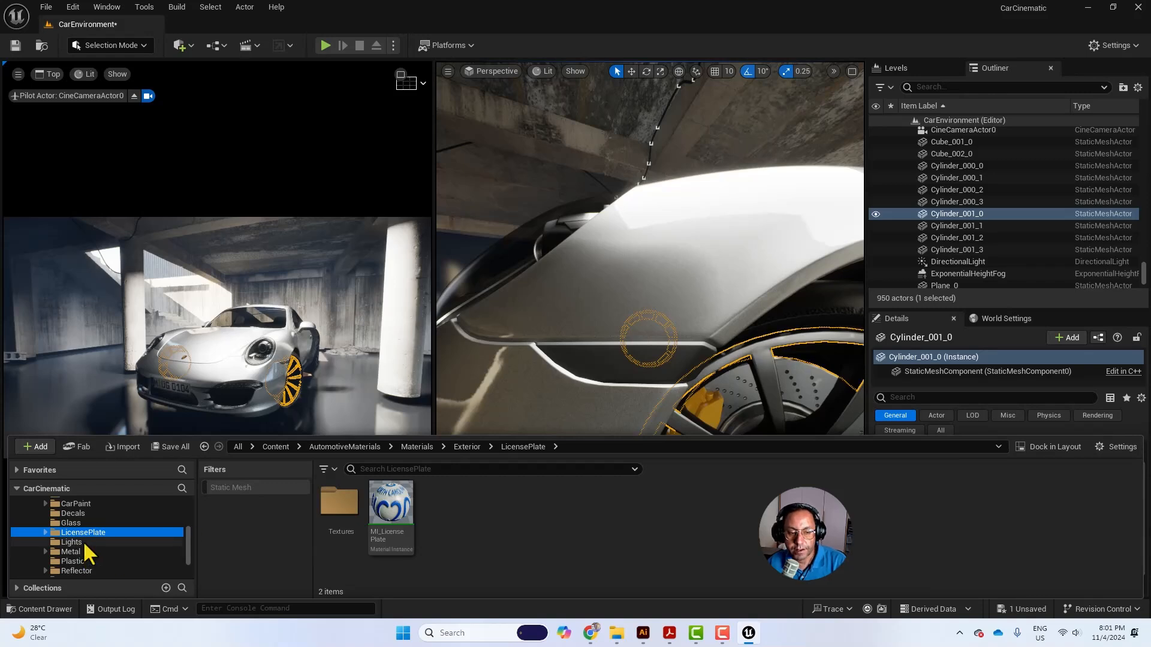
click(83, 540)
click(144, 532)
scroll(103, 533, up, 2)
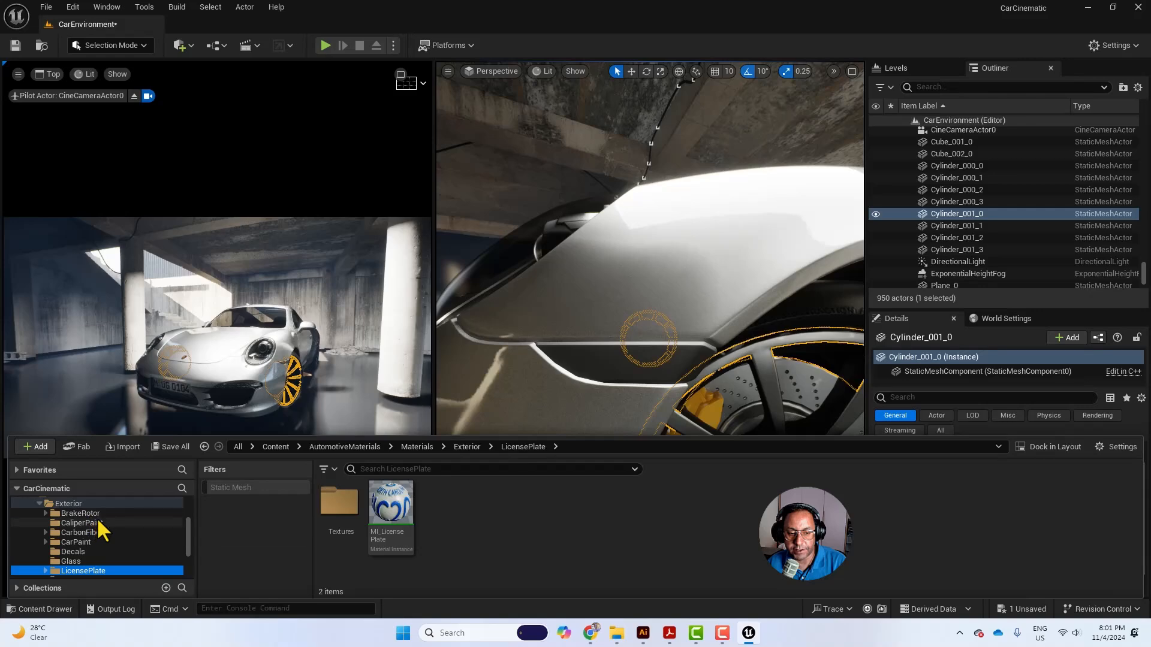
click(101, 523)
click(116, 513)
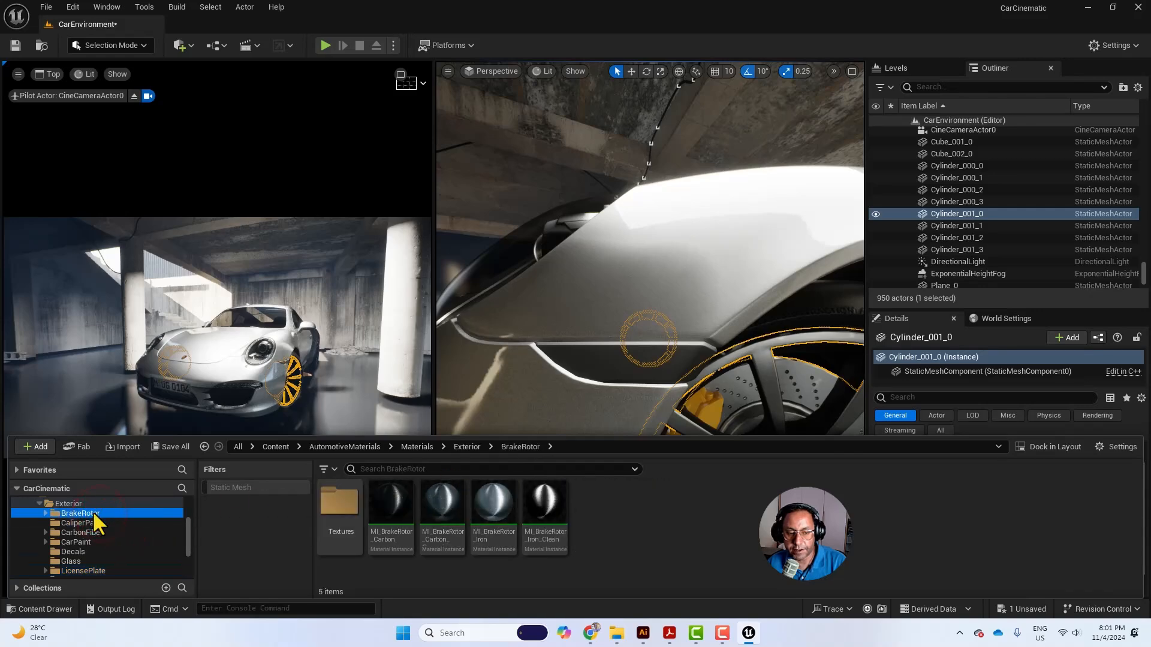
key(d)
right_drag(729, 344, 694, 334)
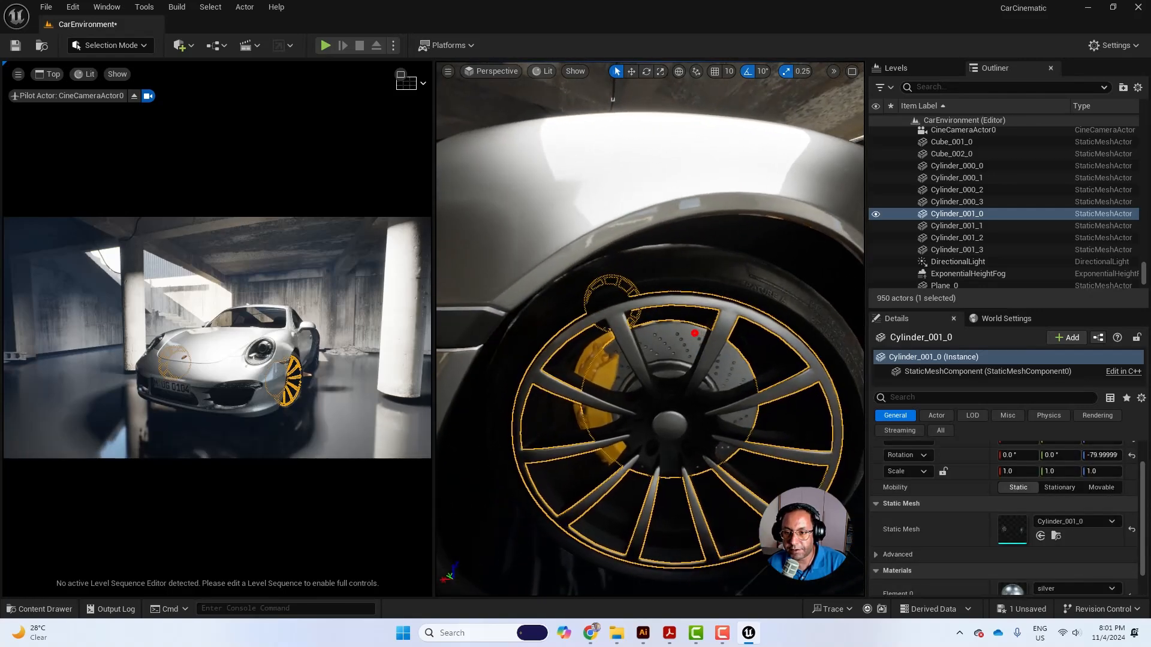
click(42, 610)
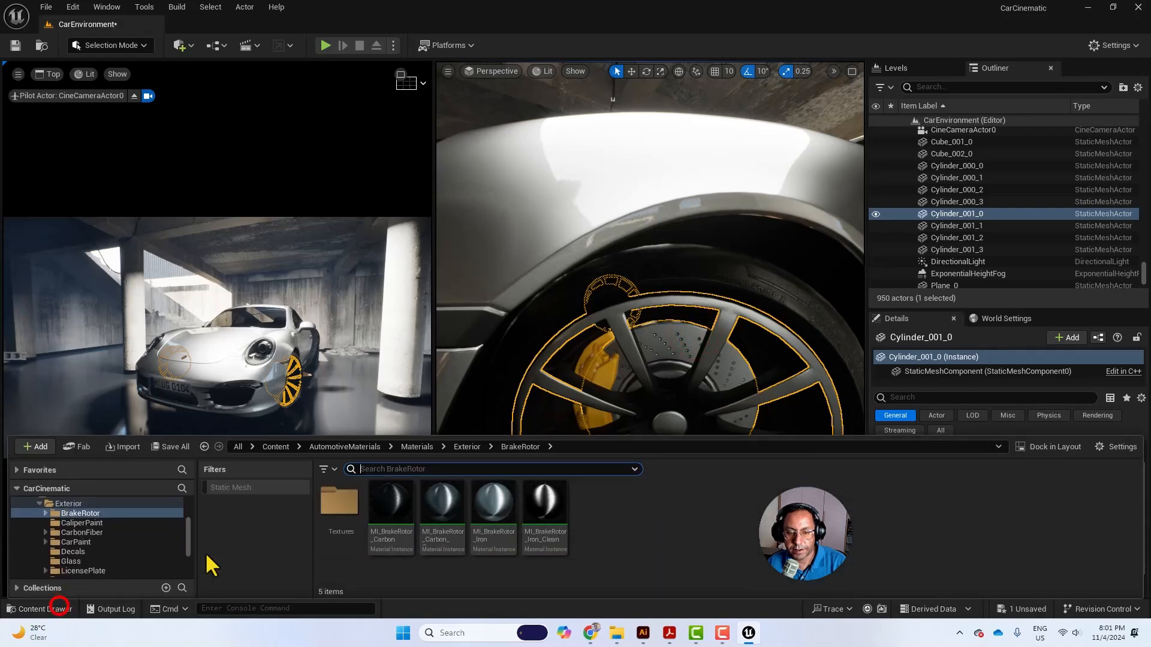
drag(443, 501, 703, 349)
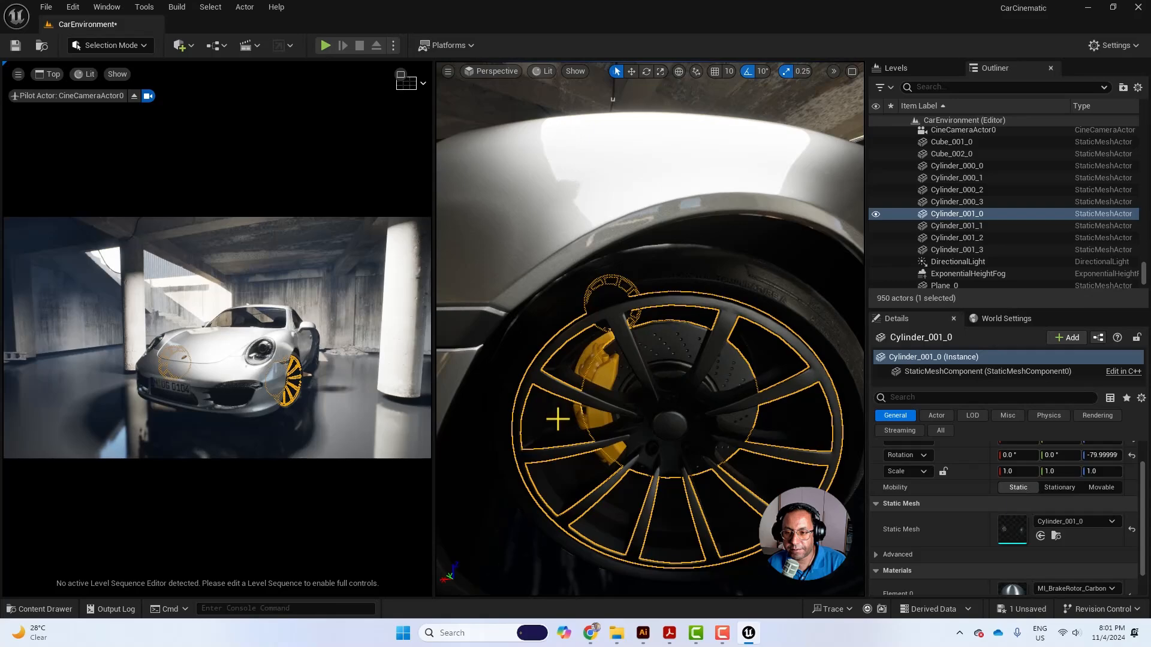
Step: Apply MI_Glass_Clear from the Exterior/Glass folder to the headlight cover, bumper_front_007_0
right_drag(595, 421, 549, 444)
click(571, 436)
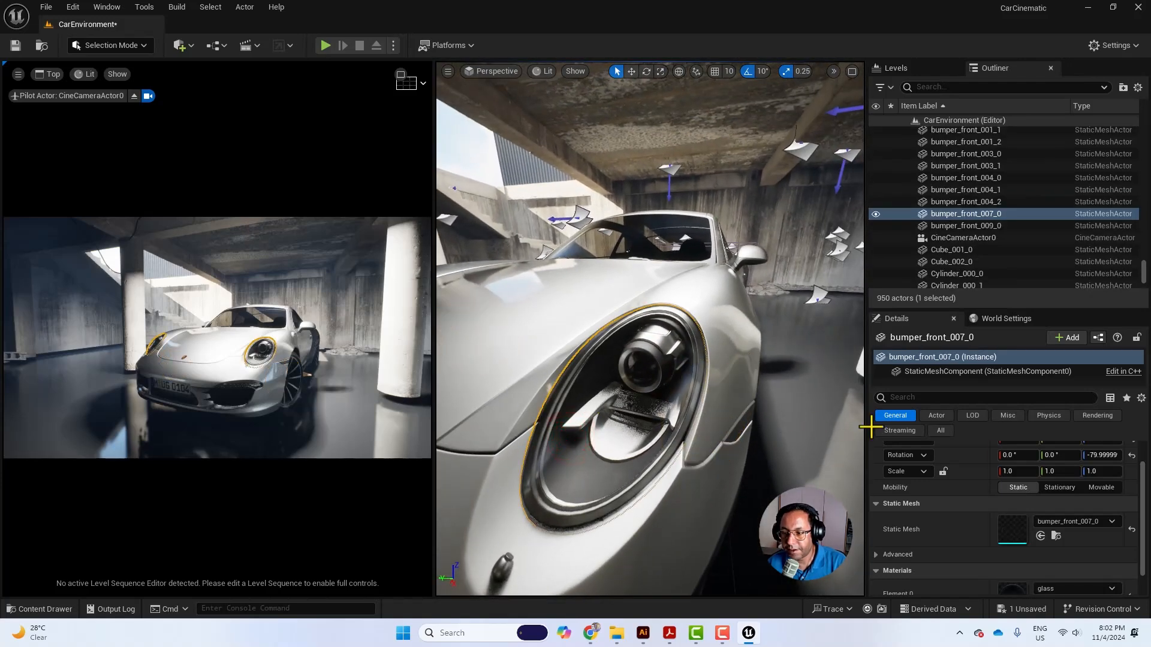
scroll(1000, 534, down, 1)
click(55, 608)
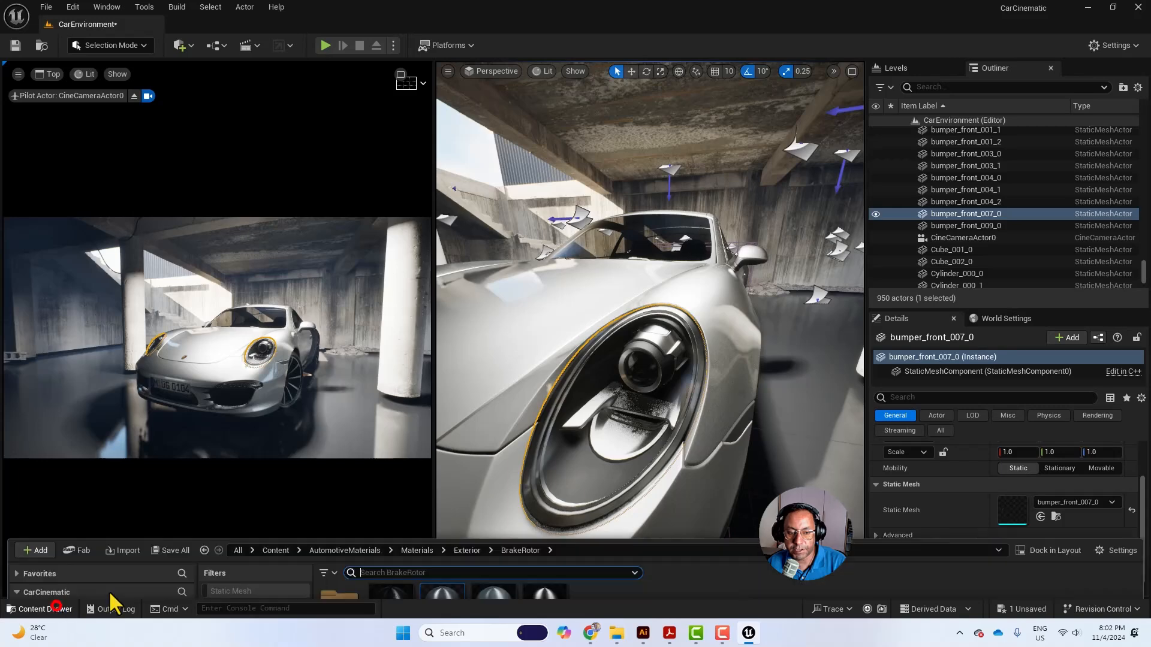
scroll(114, 541, down, 1)
click(80, 524)
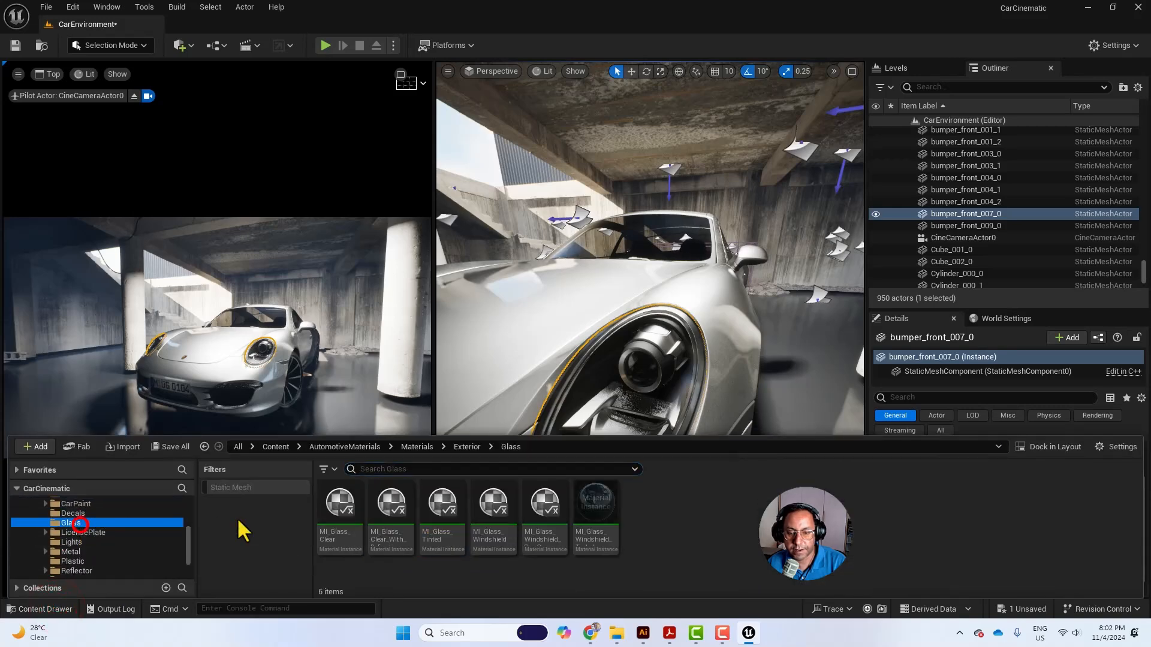
drag(341, 509, 601, 394)
Step: Apply MI_Glass_Tinted to the Porsche's windshield mesh, windshield_0
right_drag(601, 394, 513, 427)
click(512, 427)
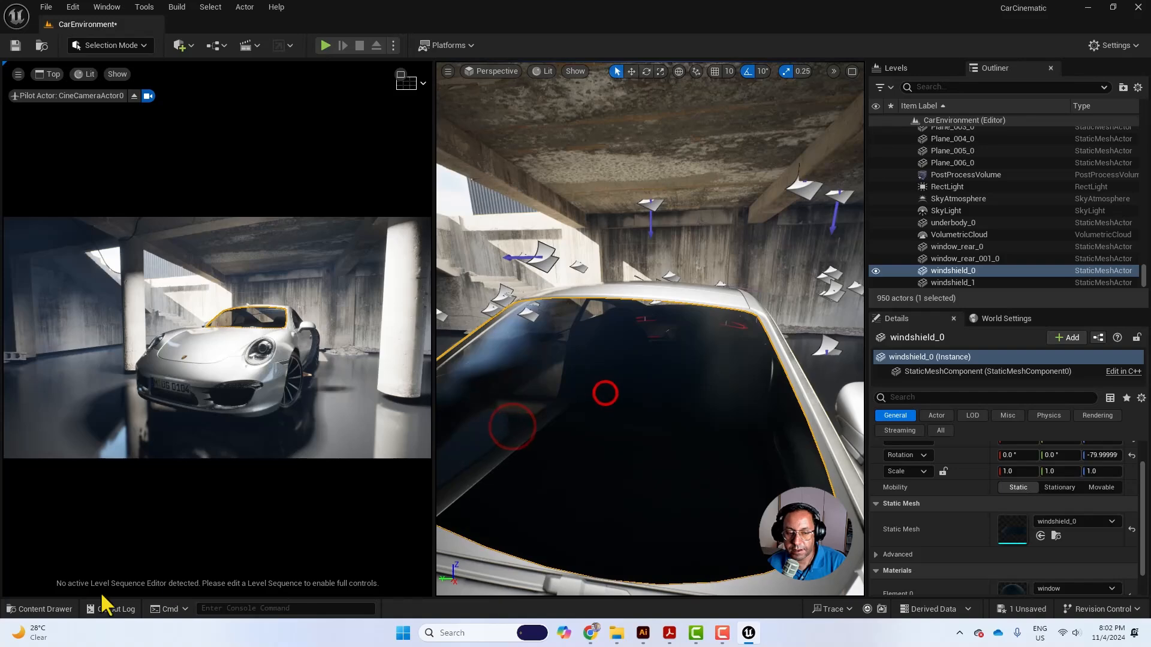
click(65, 609)
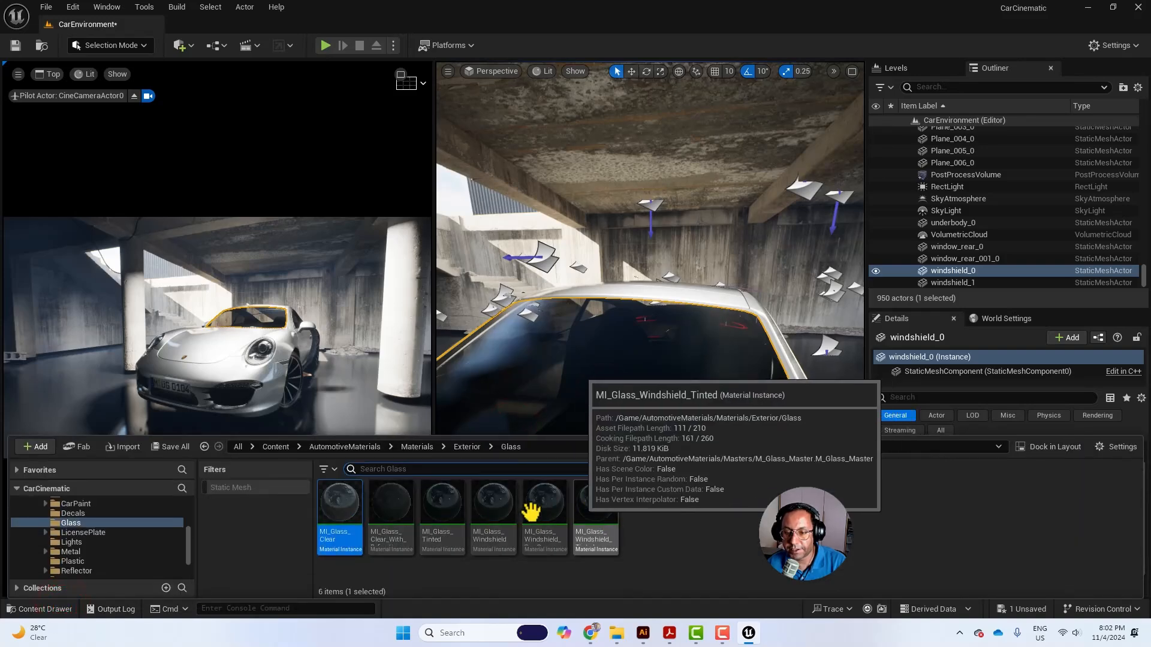
drag(446, 508, 612, 410)
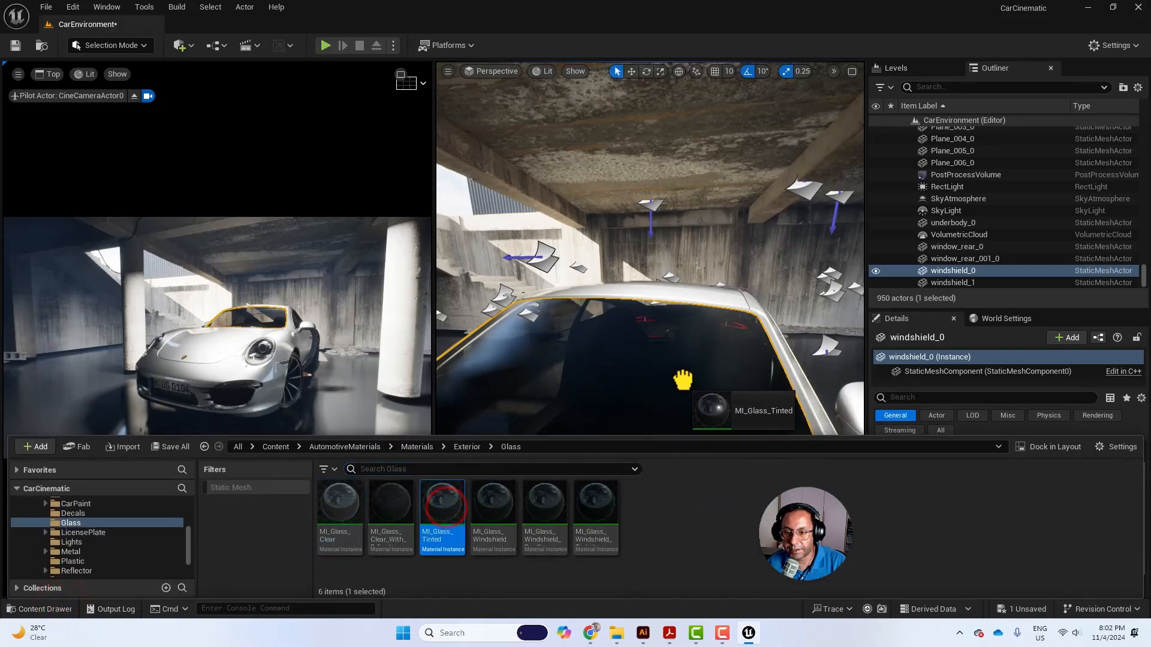
drag(683, 379, 729, 375)
Step: Center the RectLight above the Porsche with its rotation at 10°, -90° and 0°
right_drag(729, 375, 729, 375)
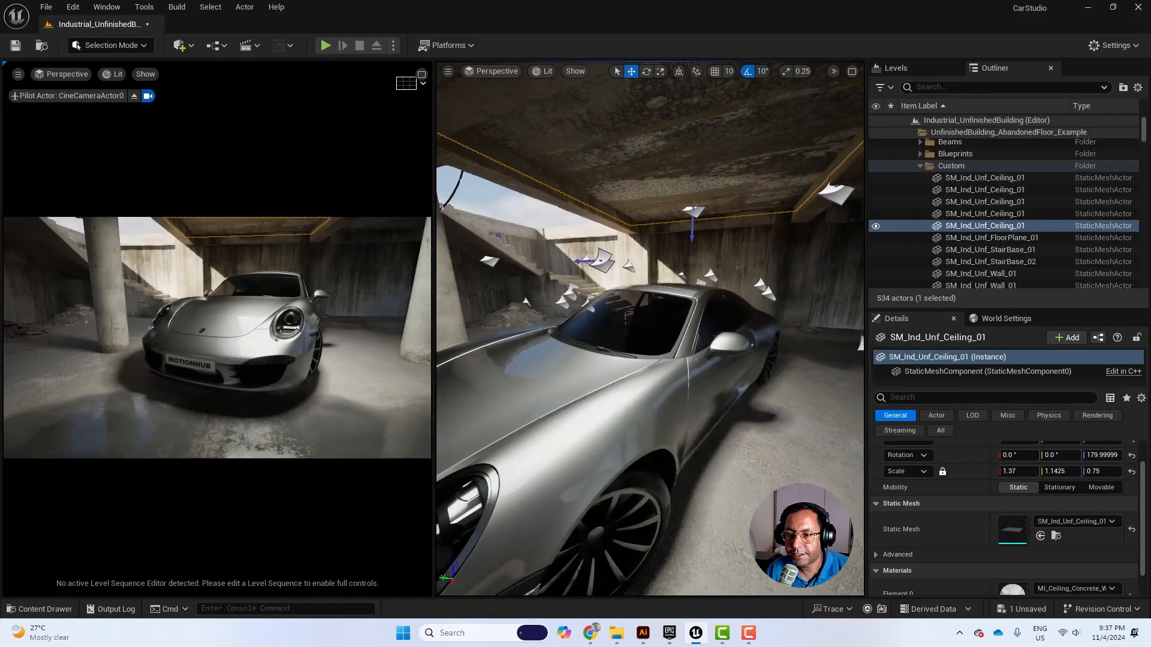
key(s)
right_drag(663, 313, 664, 312)
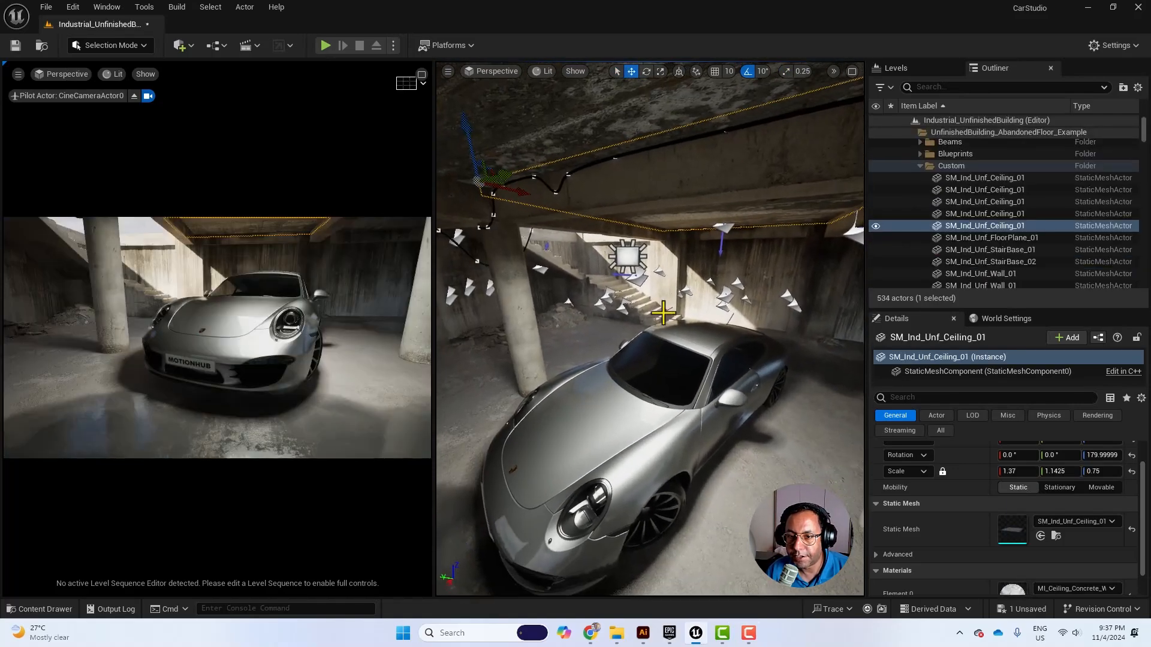
click(635, 263)
right_drag(634, 264, 634, 263)
key(s)
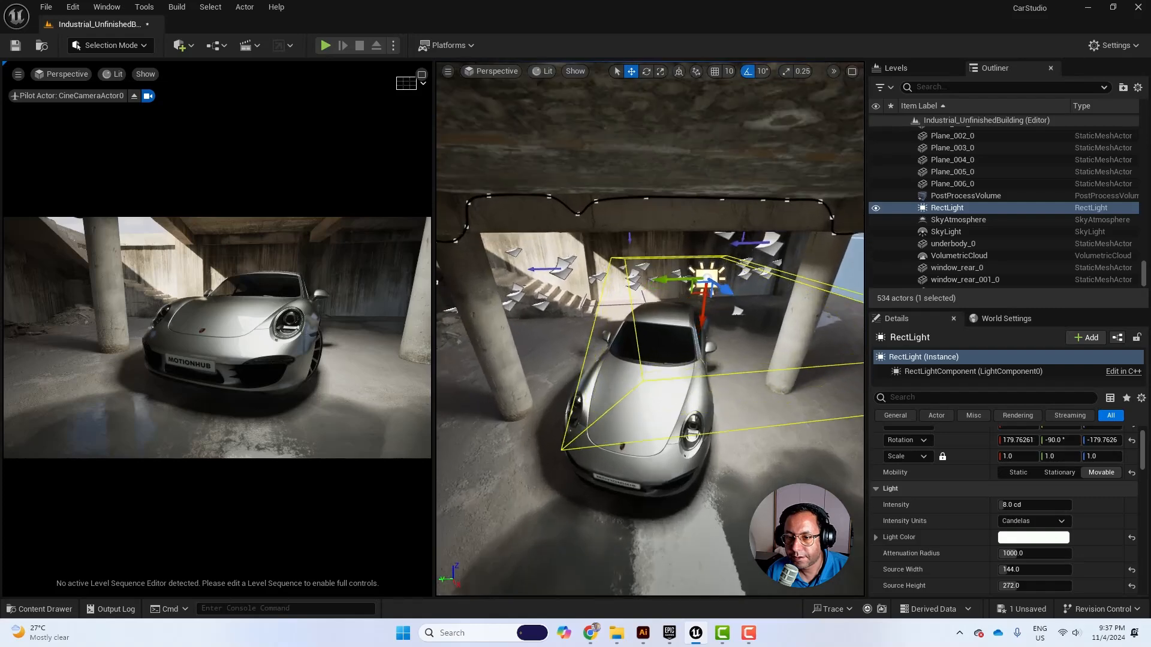
right_drag(712, 262, 712, 262)
key(w)
drag(724, 277, 676, 290)
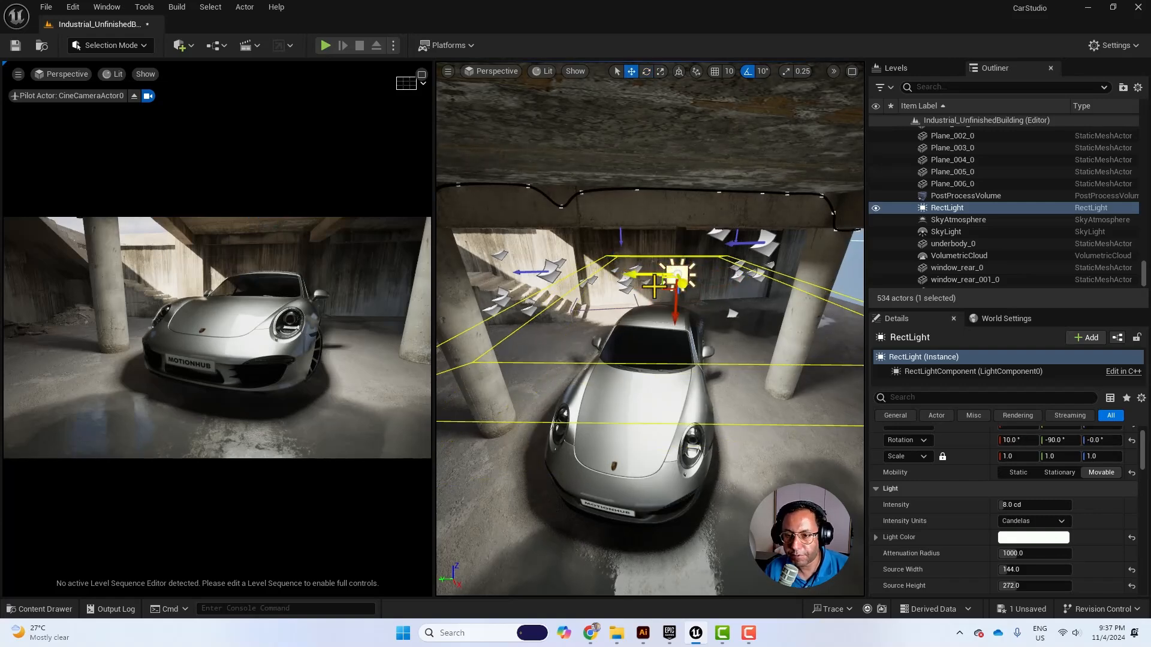
Step: Duplicate the RectLight, move the copy to the side of the car and tilt it to a Y rotation of -60°
alt+drag(674, 308, 679, 349)
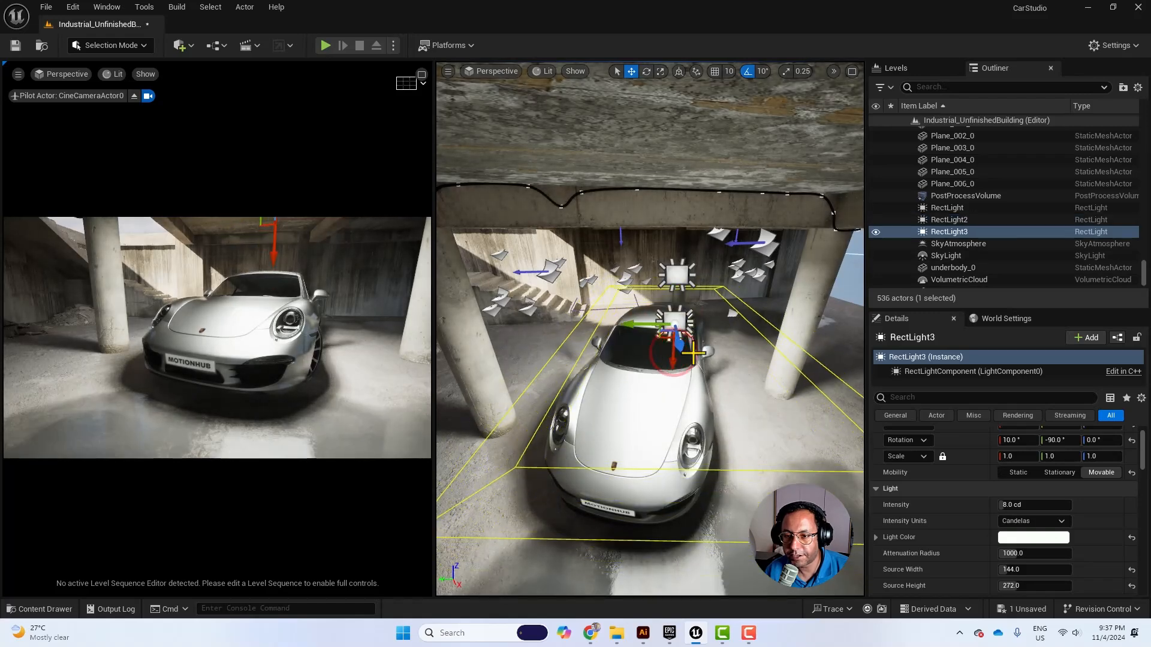
key(ctrl+z)
drag(644, 323, 726, 316)
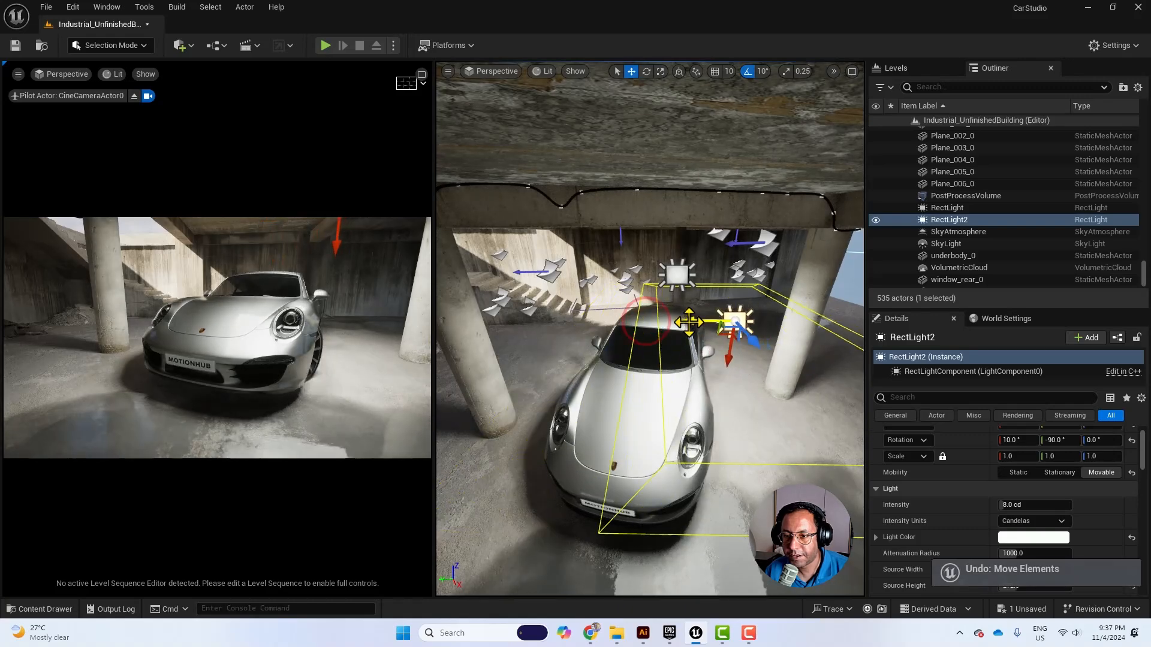
drag(693, 281, 694, 280)
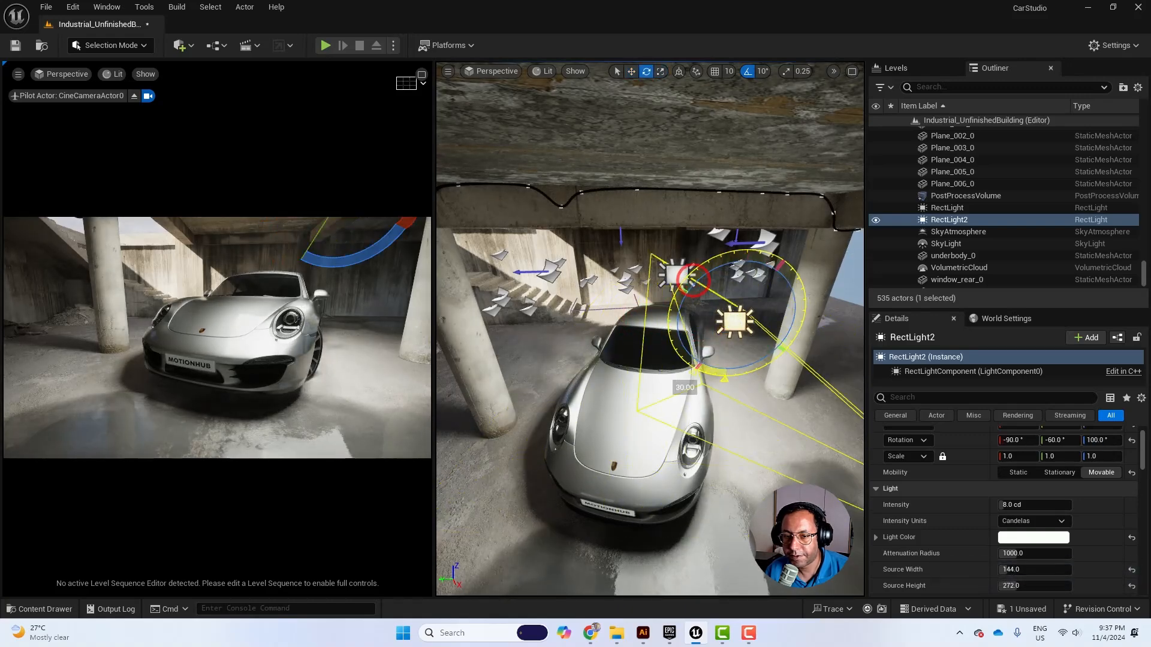
Step: Set RectLight2's source width to 112 and its source height to 176
scroll(1049, 509, down, 1)
click(1034, 551)
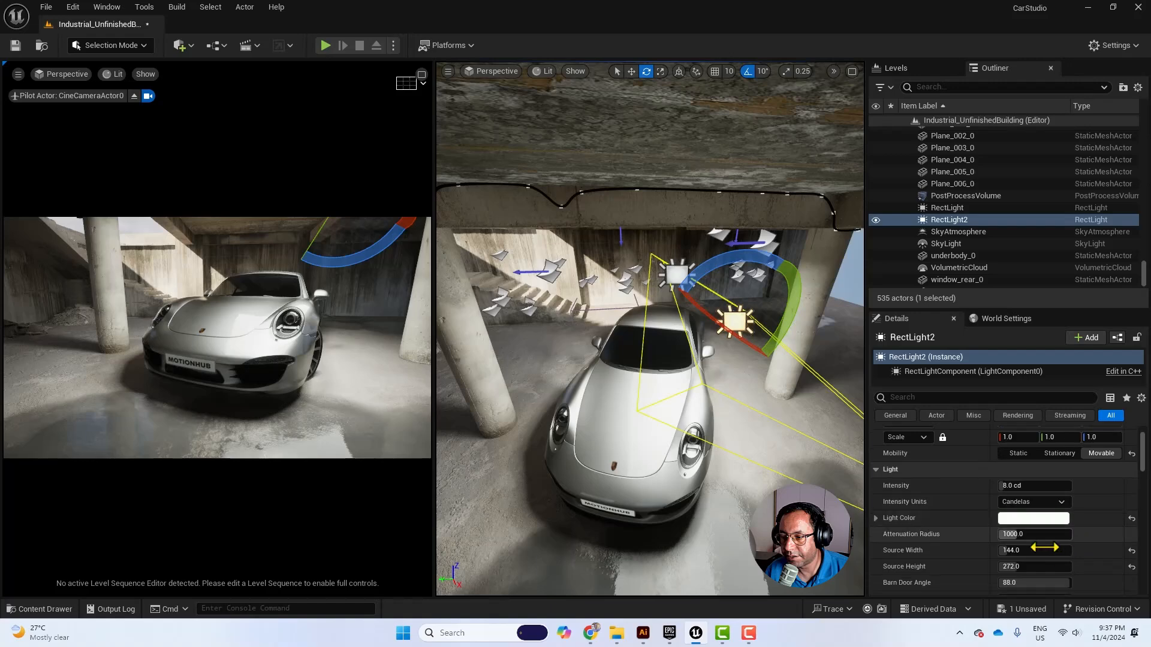
text(16)
key(Return)
drag(1033, 553, 1043, 553)
alt+drag(725, 413, 650, 346)
middle_drag(650, 346, 652, 377)
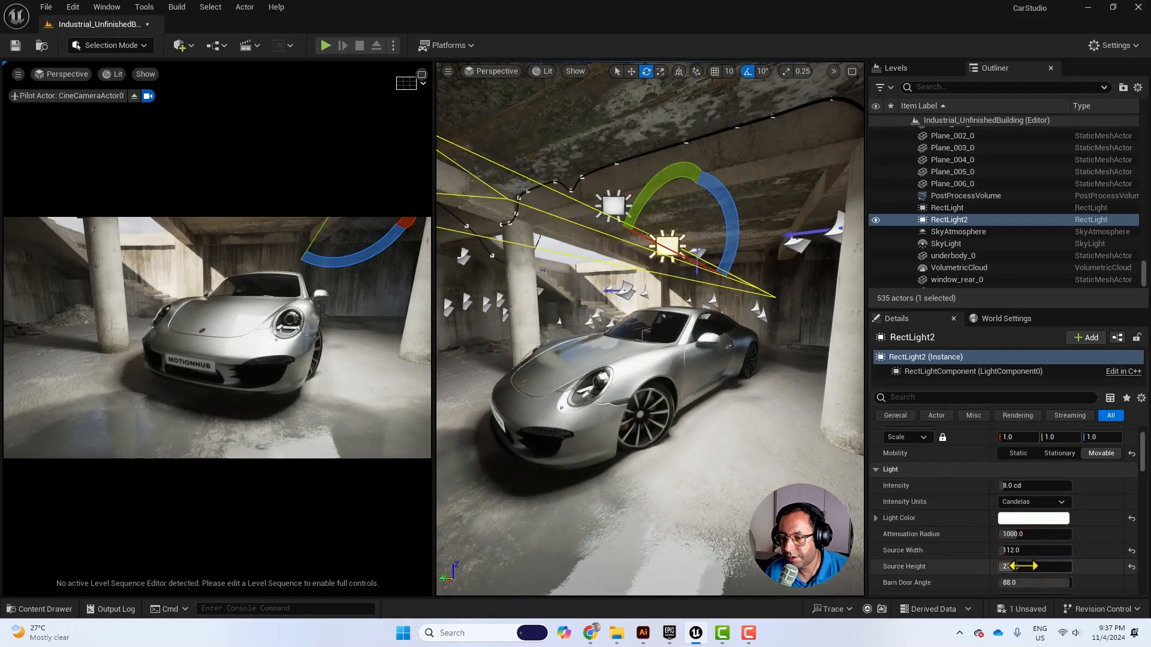
drag(1028, 566, 1022, 565)
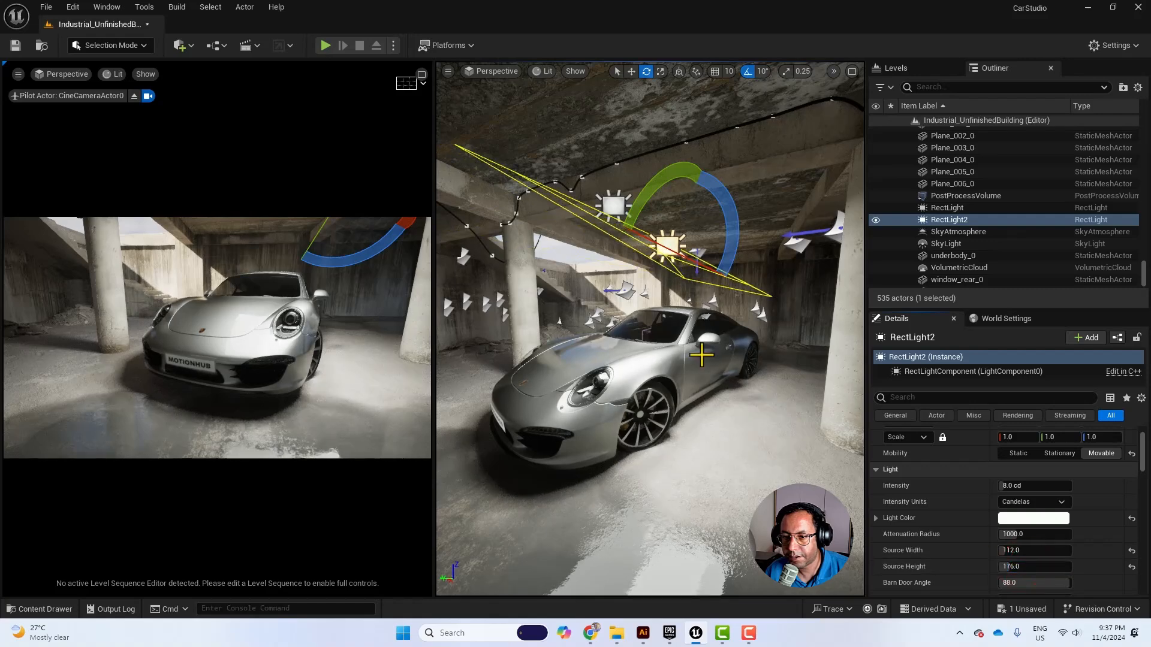
Step: Move RectLight2 downward and farther out beside the Porsche using world-space axes
key(w)
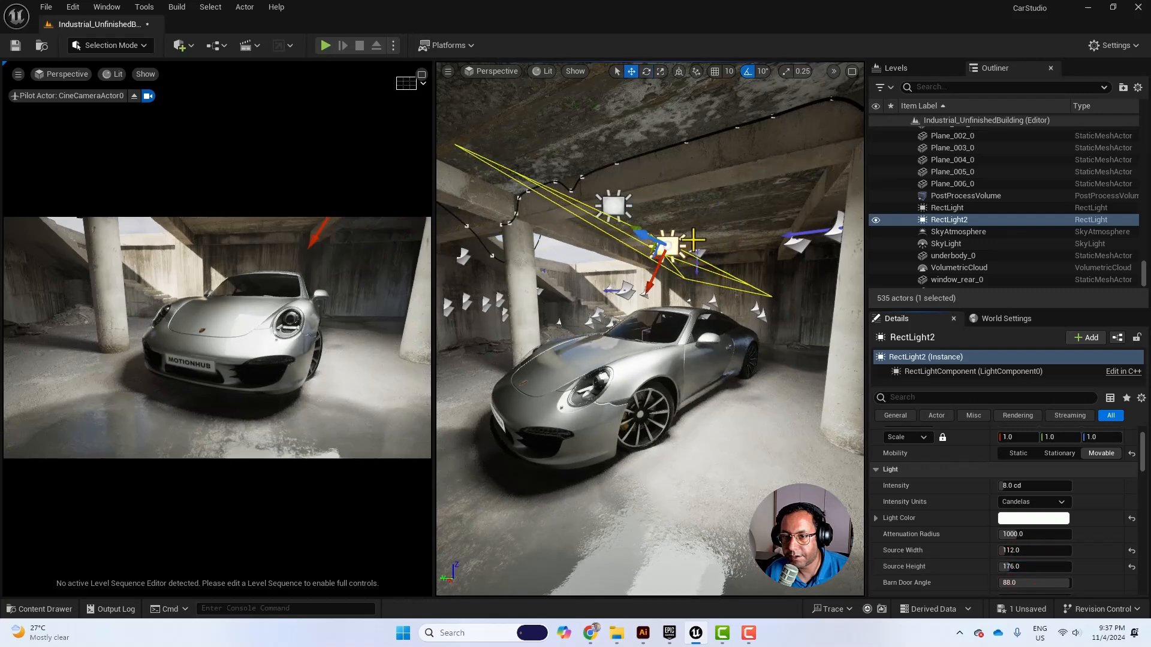
click(679, 71)
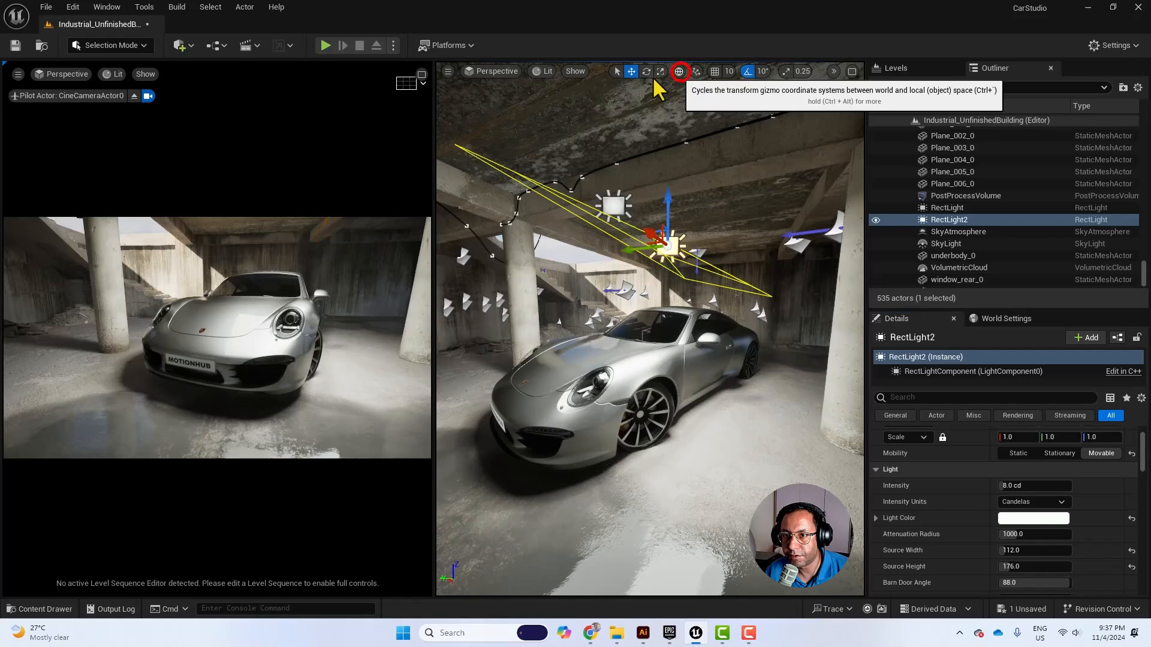
drag(670, 217, 674, 277)
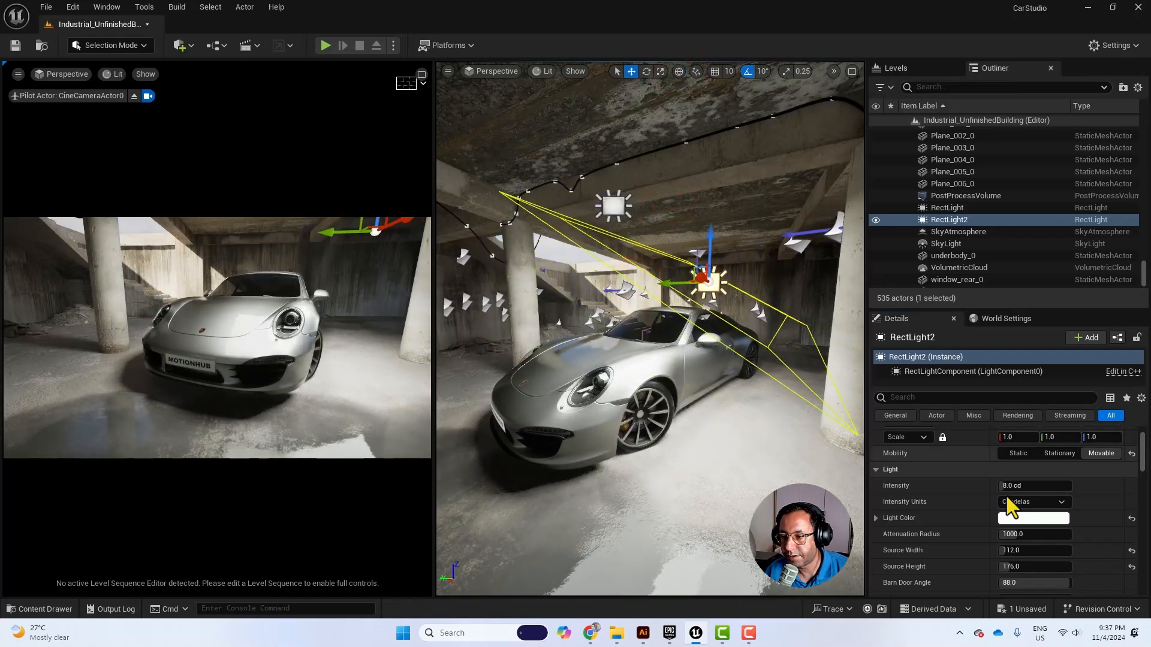
Step: Set RectLight2's intensity to 1 cd
click(1022, 486)
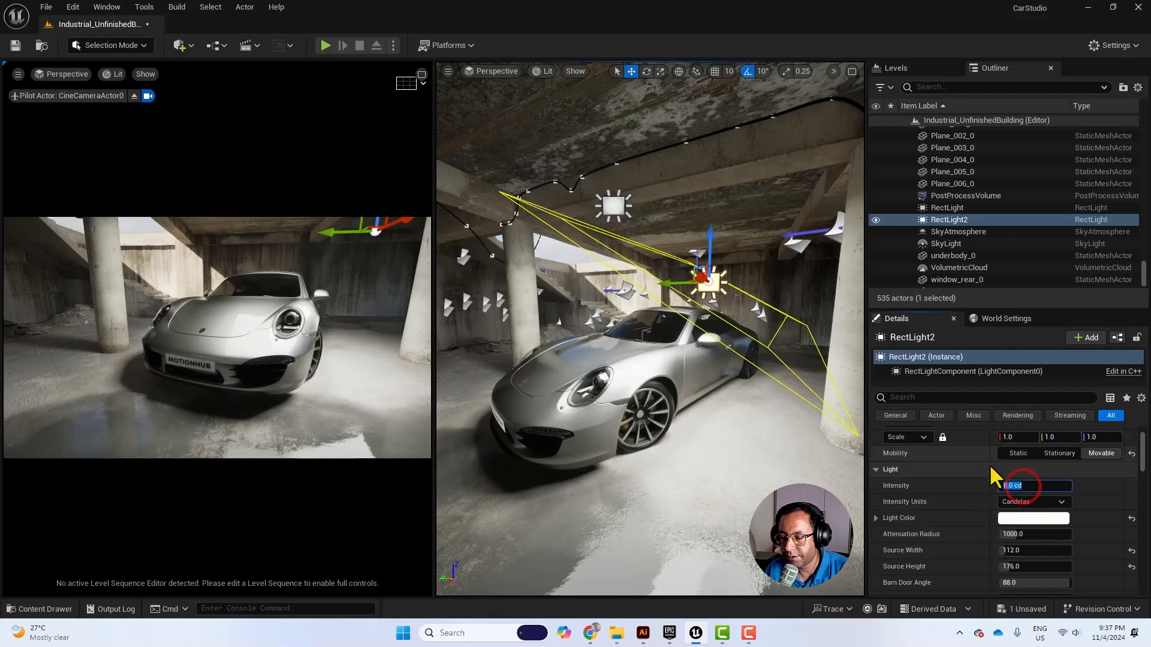
text(1)
key(Return)
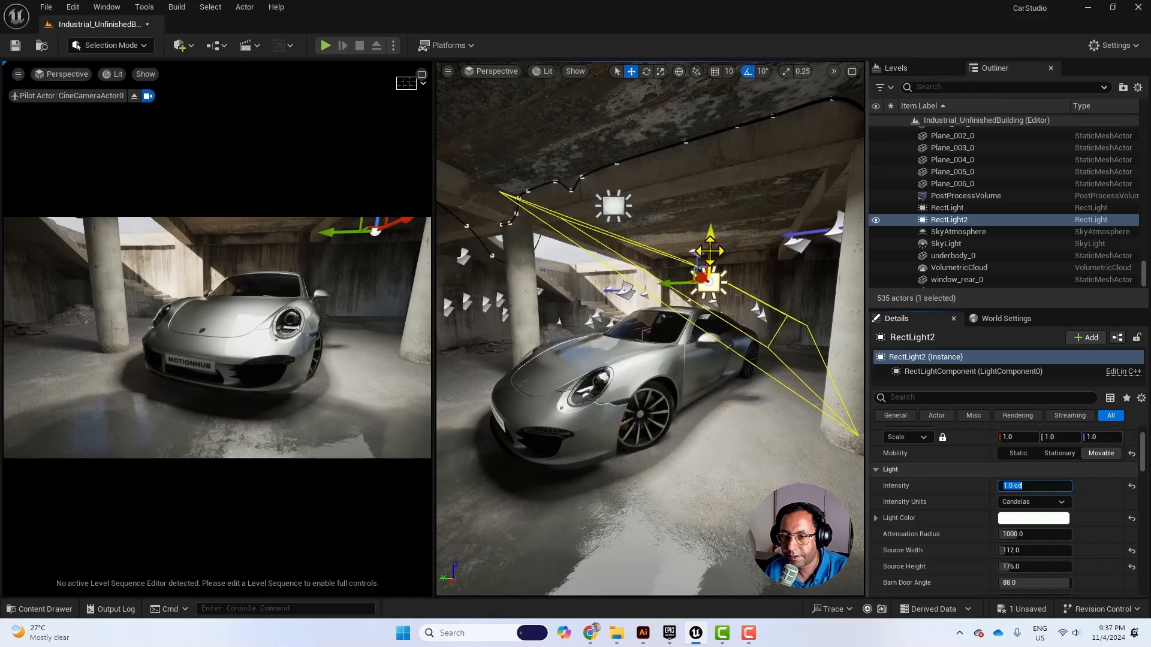
Step: Lower RectLight2 slightly and reduce its source width to 104 and source height to 152
mouse_move(710, 252)
mouse_down()
mouse_move(709, 291)
mouse_move(708, 235)
mouse_move(709, 267)
mouse_up()
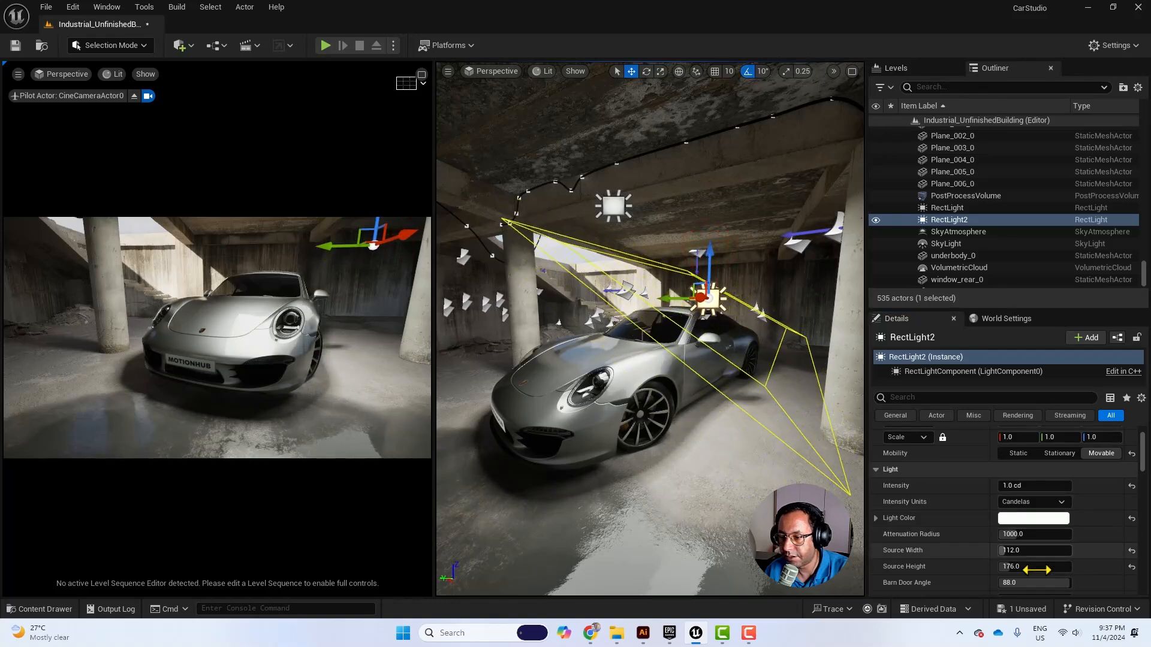
mouse_move(1019, 552)
mouse_down()
mouse_move(1004, 550)
mouse_move(1025, 566)
mouse_move(1015, 560)
mouse_up()
Step: Try an intensity of 2 cd on the overhead RectLight, and settle on 3 cd
click(613, 207)
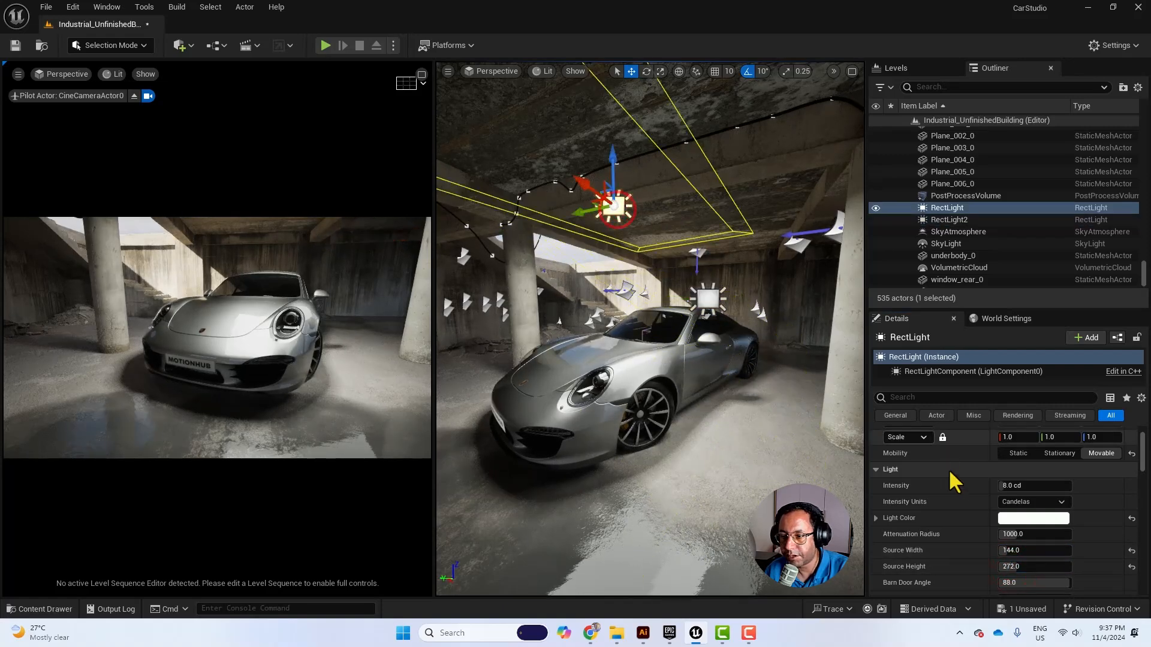
click(1019, 486)
text(2)
key(Return)
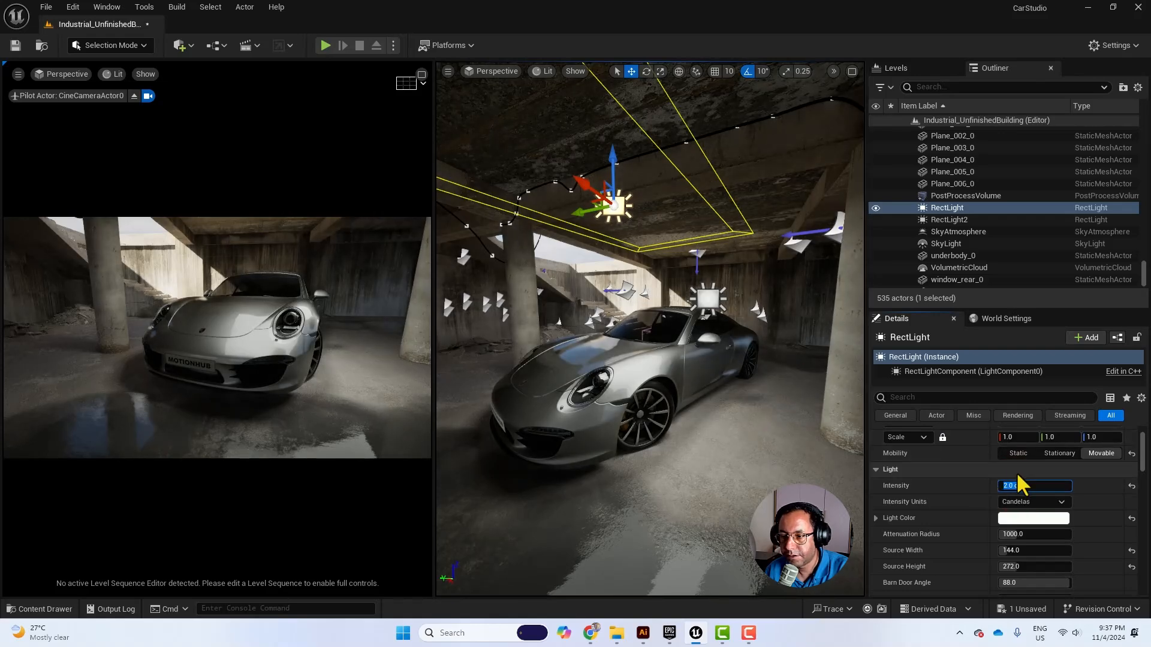
text(3)
key(Return)
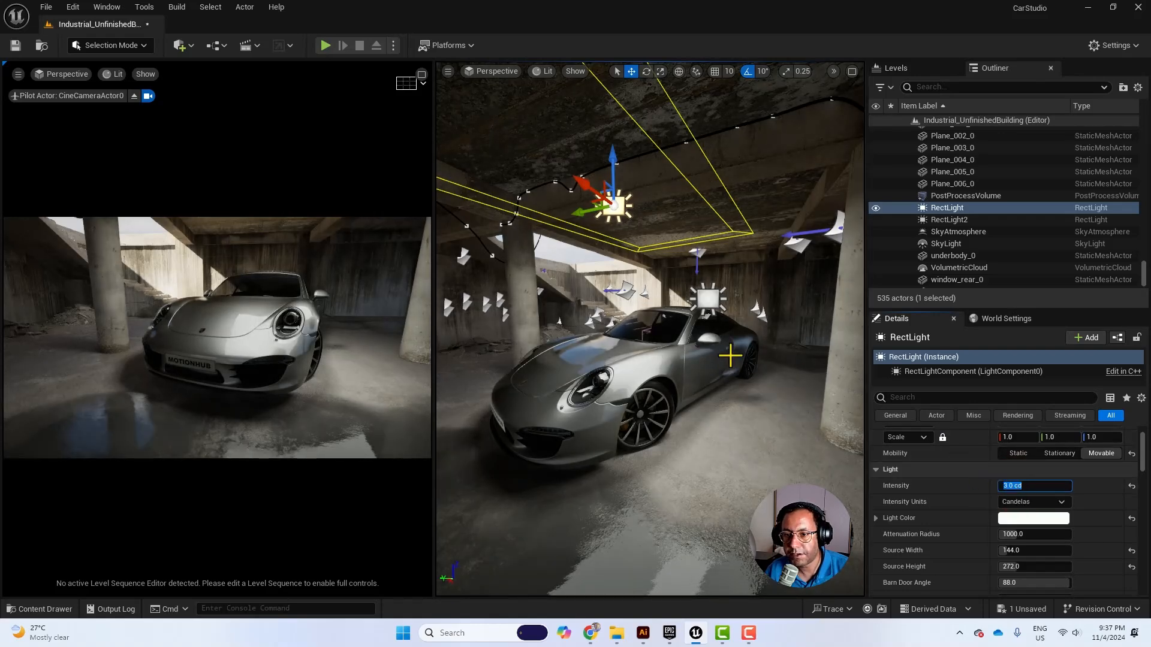
Step: Duplicate RectLight2 to the opposite side of the Porsche and rotate the copy to face the car
click(709, 299)
mouse_move(709, 299)
right_down()
mouse_move(656, 301)
mouse_move(689, 289)
right_up()
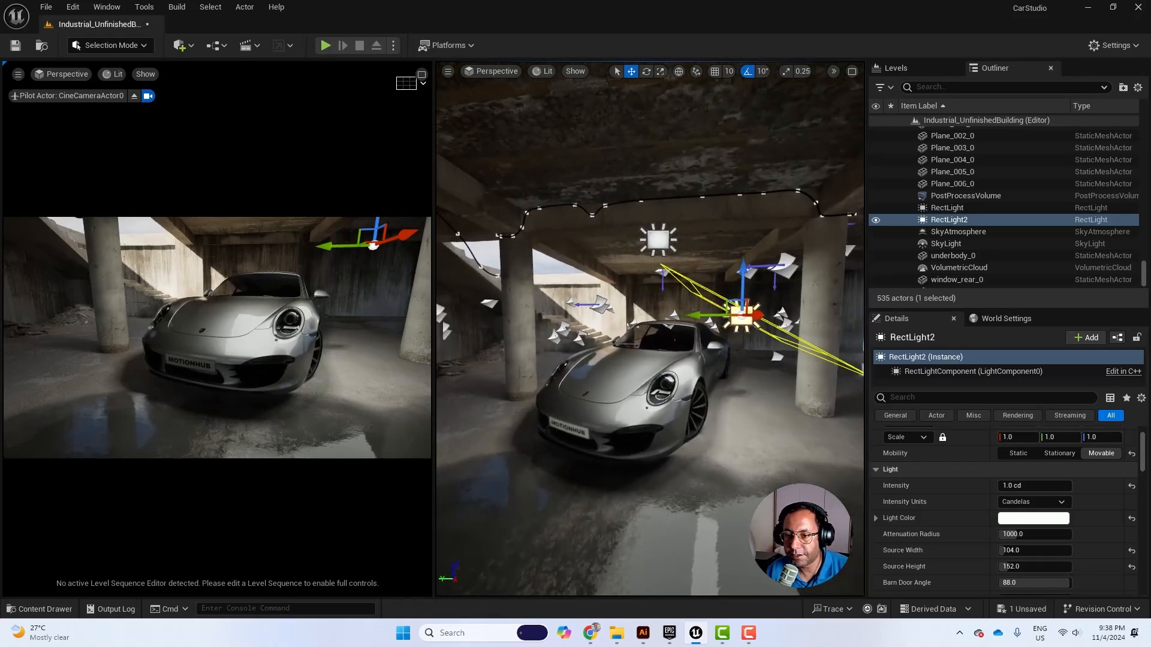
alt+drag(713, 316, 605, 317)
key(e)
drag(489, 273, 481, 402)
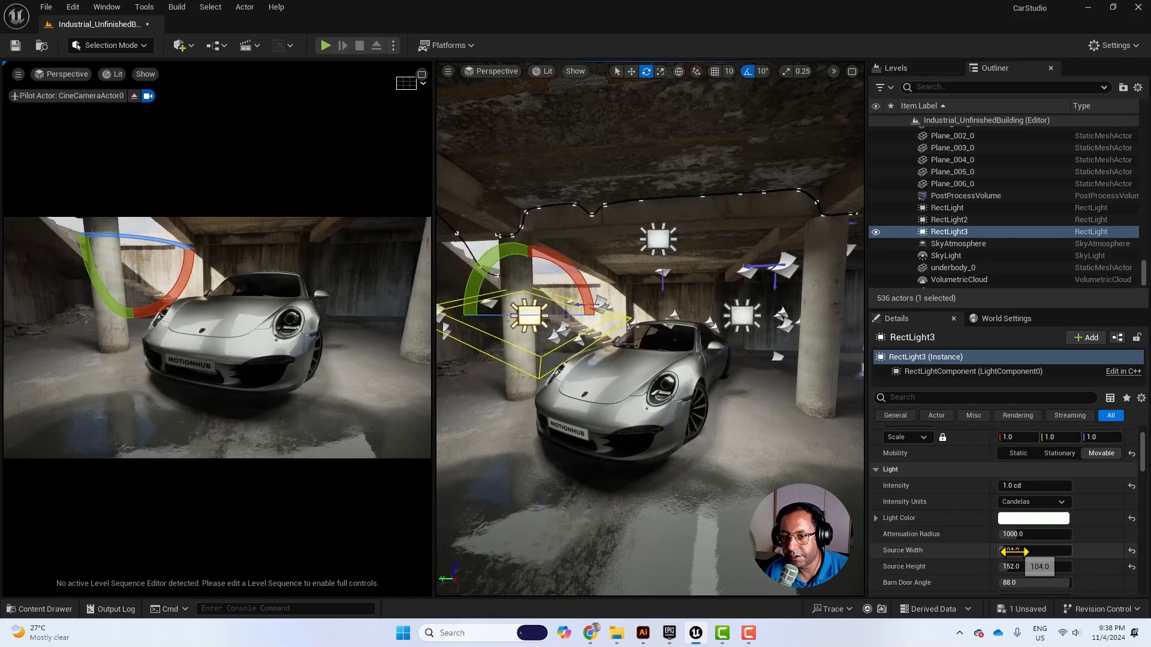
Step: Set RectLight3's source width to 112 and source height to 352
drag(1014, 551, 1056, 567)
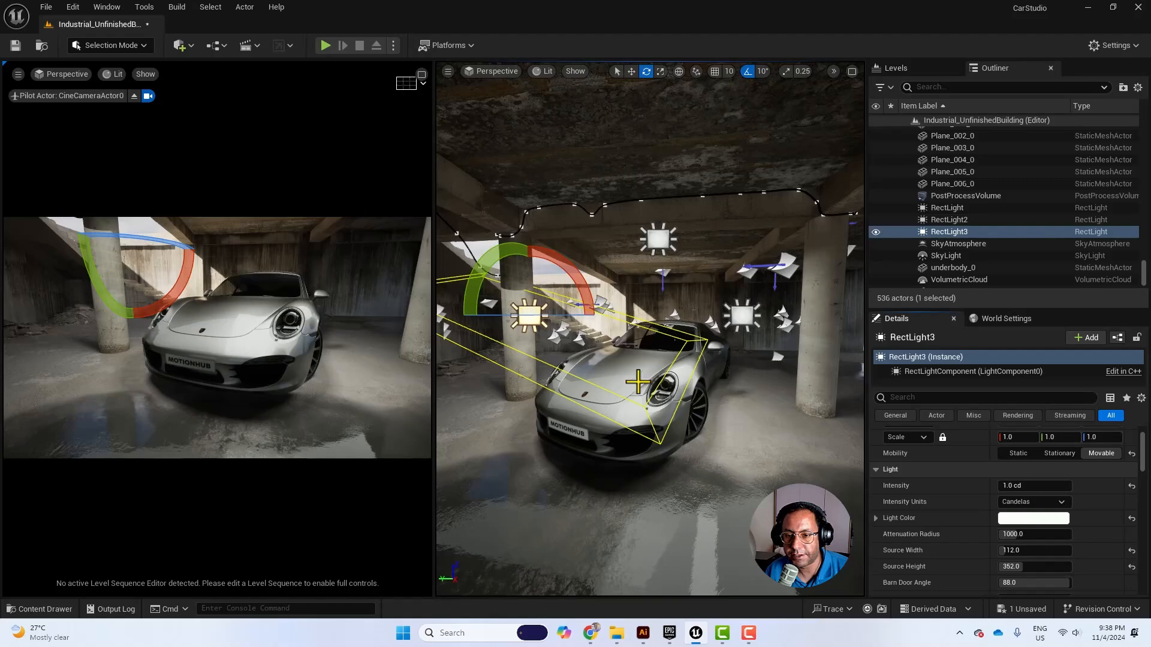
Step: Move the overhead RectLight toward the rear of the Porsche
click(697, 363)
key(f)
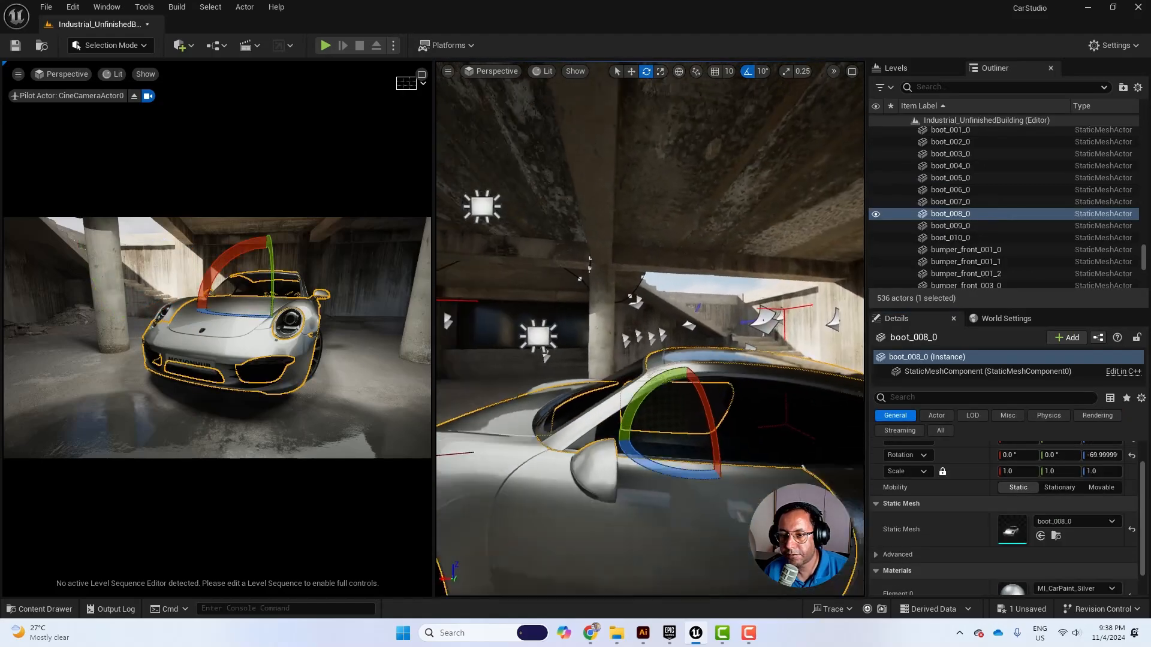
click(527, 245)
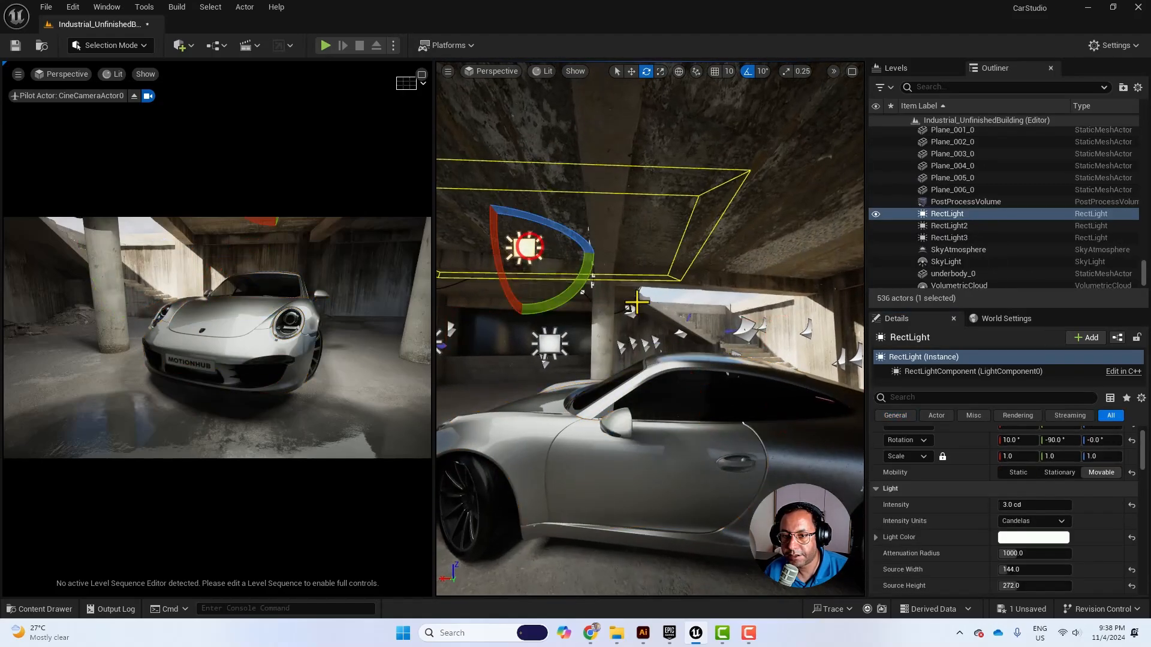
drag(506, 243, 639, 249)
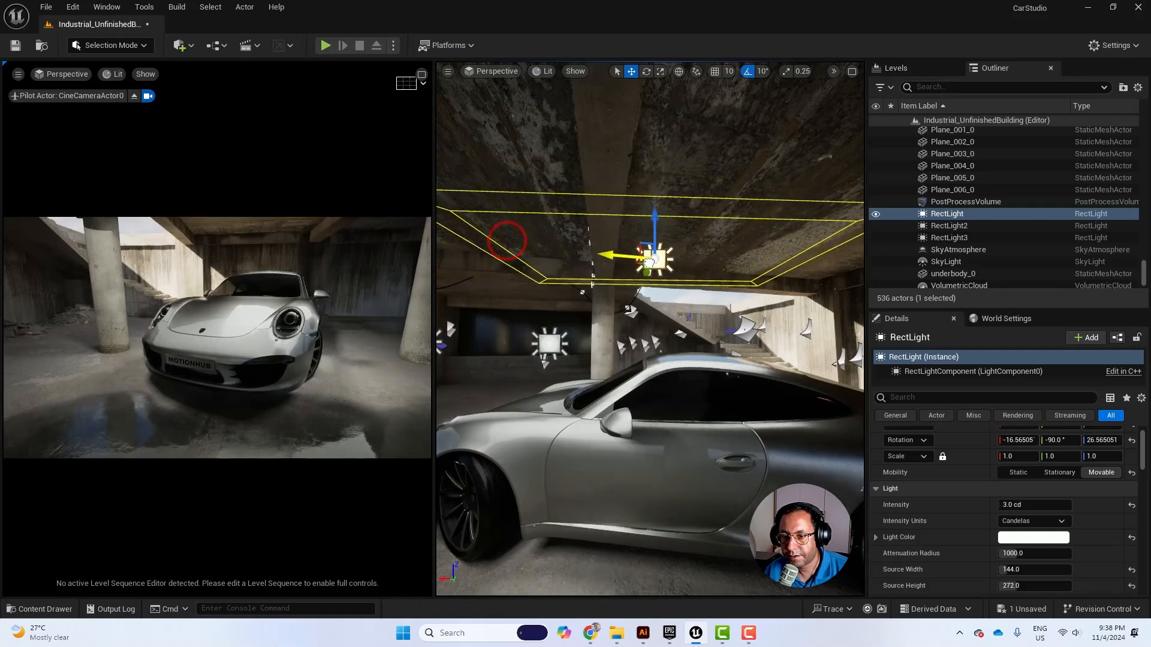
Step: Duplicate the overhead RectLight and place the copy behind the Porsche
key(s)
right_drag(508, 240, 551, 240)
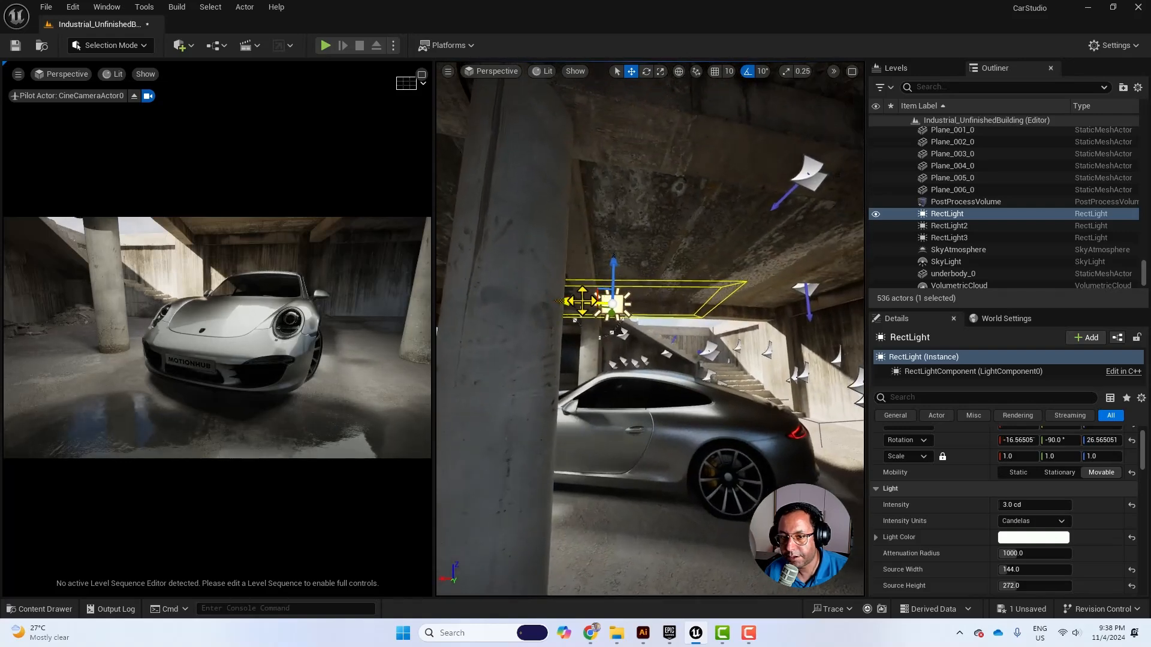
alt+drag(582, 301, 786, 313)
key(d)
right_drag(803, 357, 815, 357)
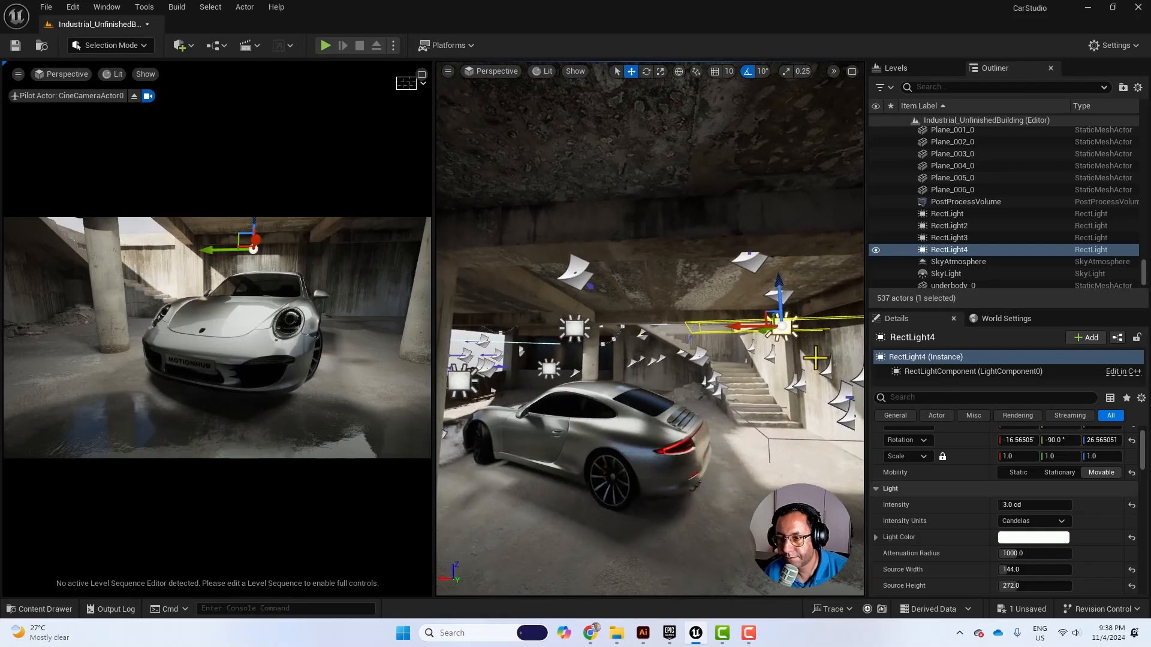
Step: Rotate RectLight4 in local space to face the Porsche's rear, and move it lower behind the car
key(e)
drag(822, 344, 819, 329)
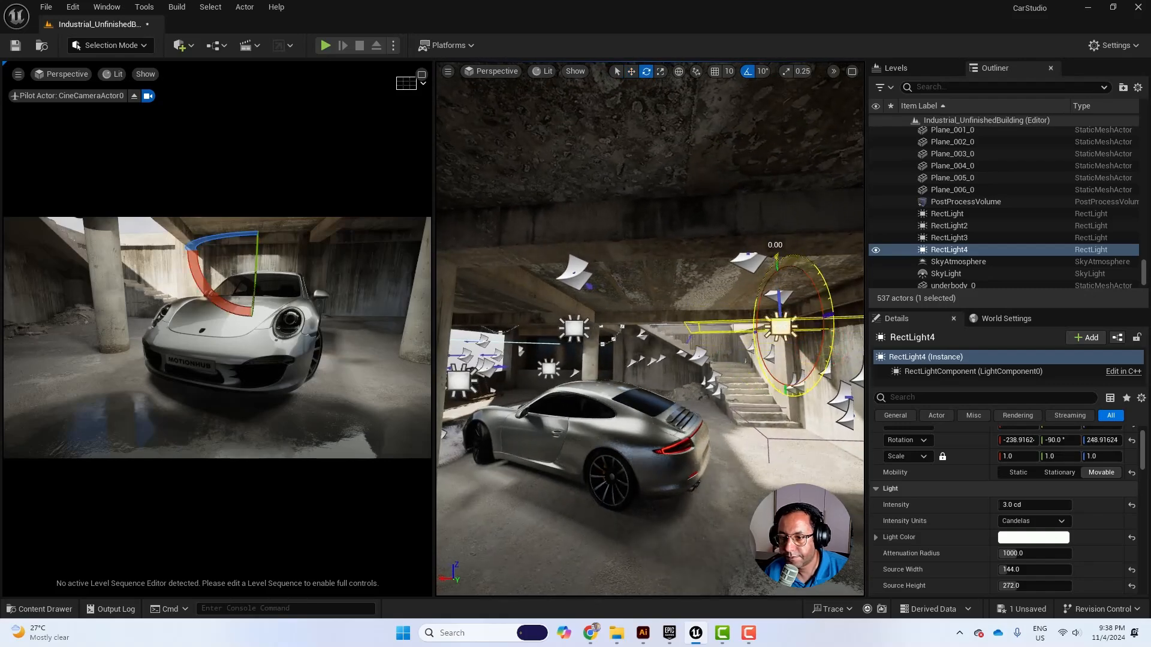
click(678, 71)
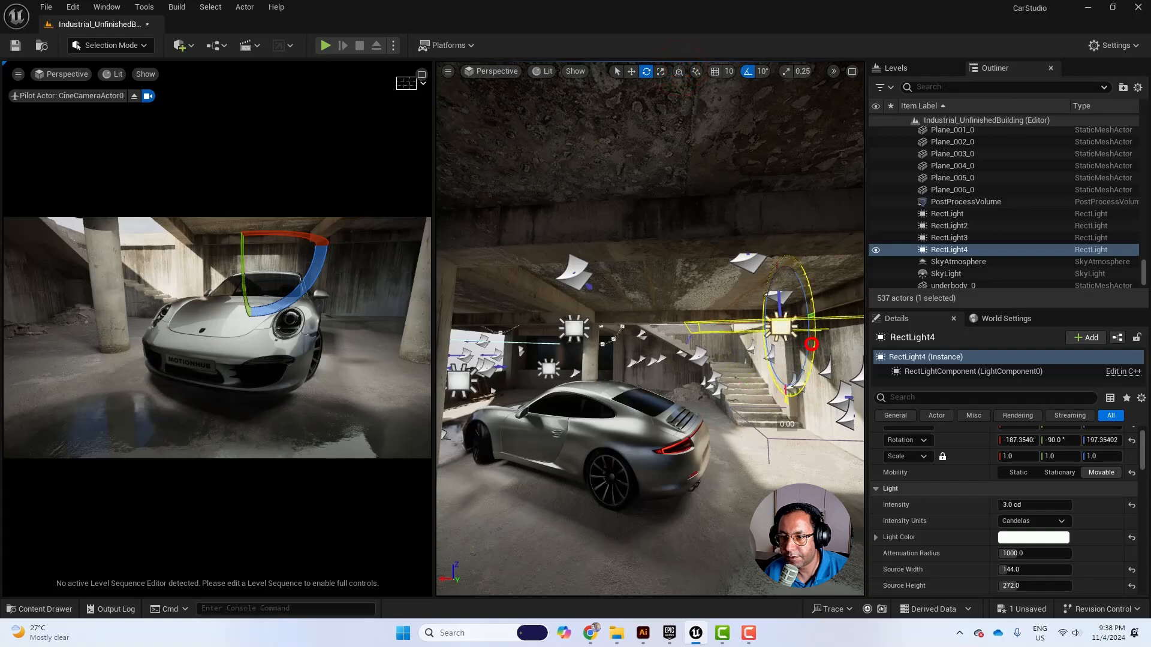
mouse_move(743, 370)
mouse_down()
mouse_move(773, 366)
mouse_move(757, 360)
mouse_up()
key(w)
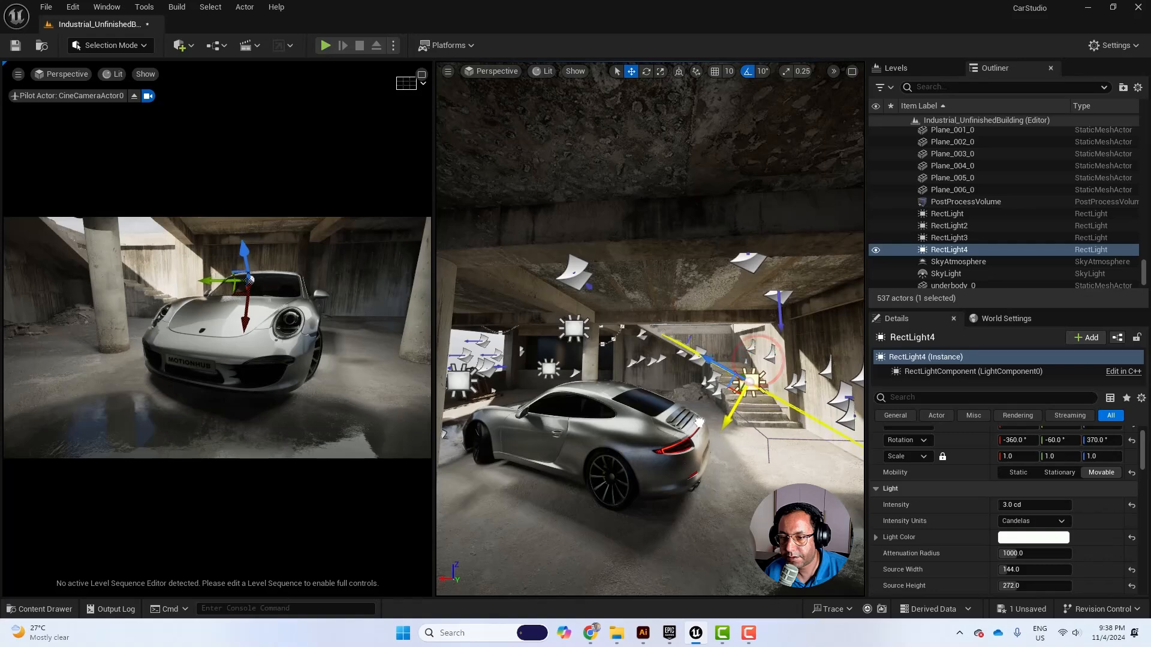
right_drag(781, 461, 831, 380)
mouse_move(831, 379)
mouse_down()
mouse_move(774, 402)
mouse_move(809, 384)
mouse_up()
Step: Set RectLight4's source width to 184 and source height to 32
scroll(982, 524, down, 2)
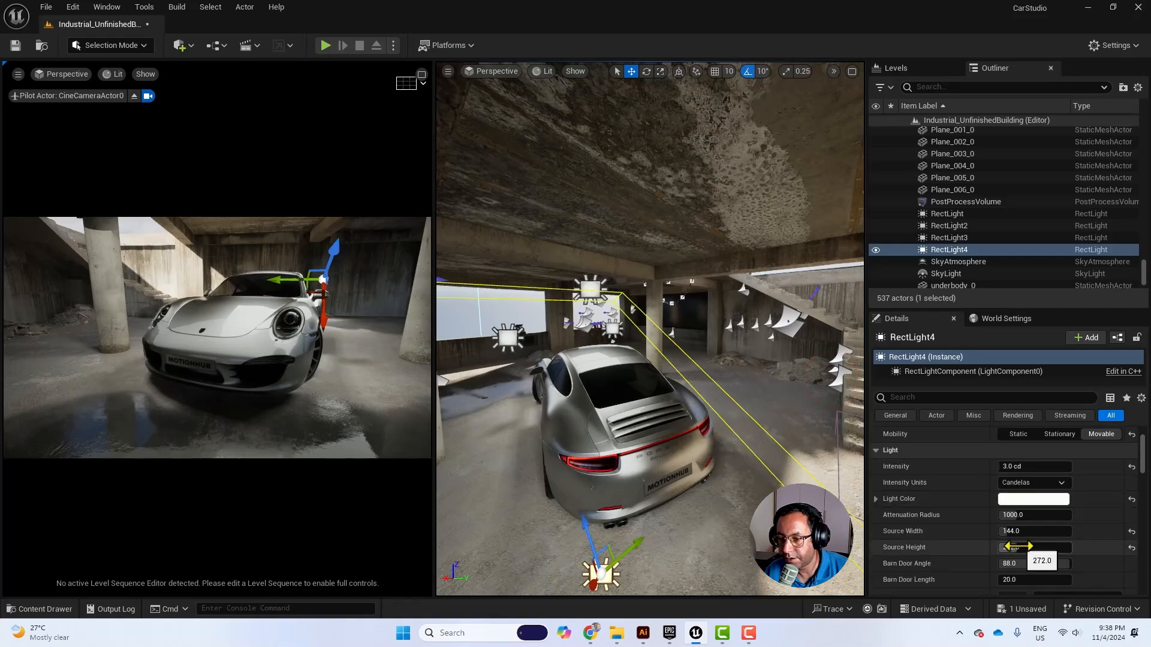
mouse_move(1030, 546)
mouse_down()
mouse_move(1007, 546)
mouse_move(1023, 533)
mouse_move(1013, 533)
mouse_up()
drag(1012, 546, 999, 546)
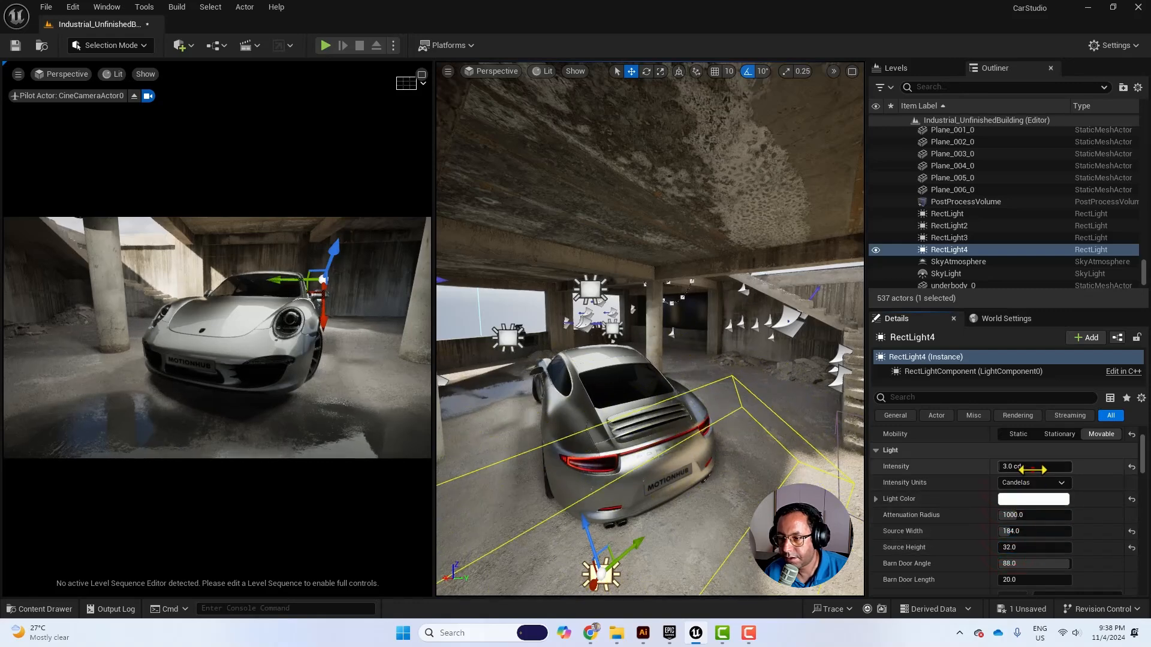
Step: Try an intensity of 2 cd on RectLight4, and settle on 1 cd
text(1)
key(Return)
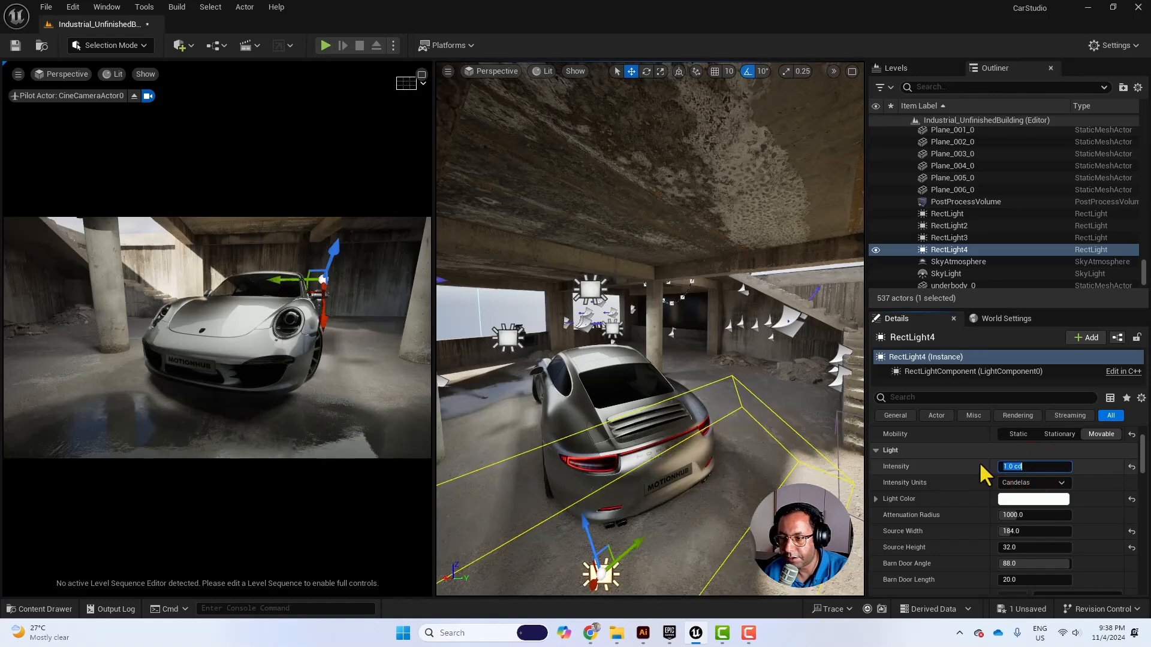
text(2)
key(Return)
text(1)
key(Return)
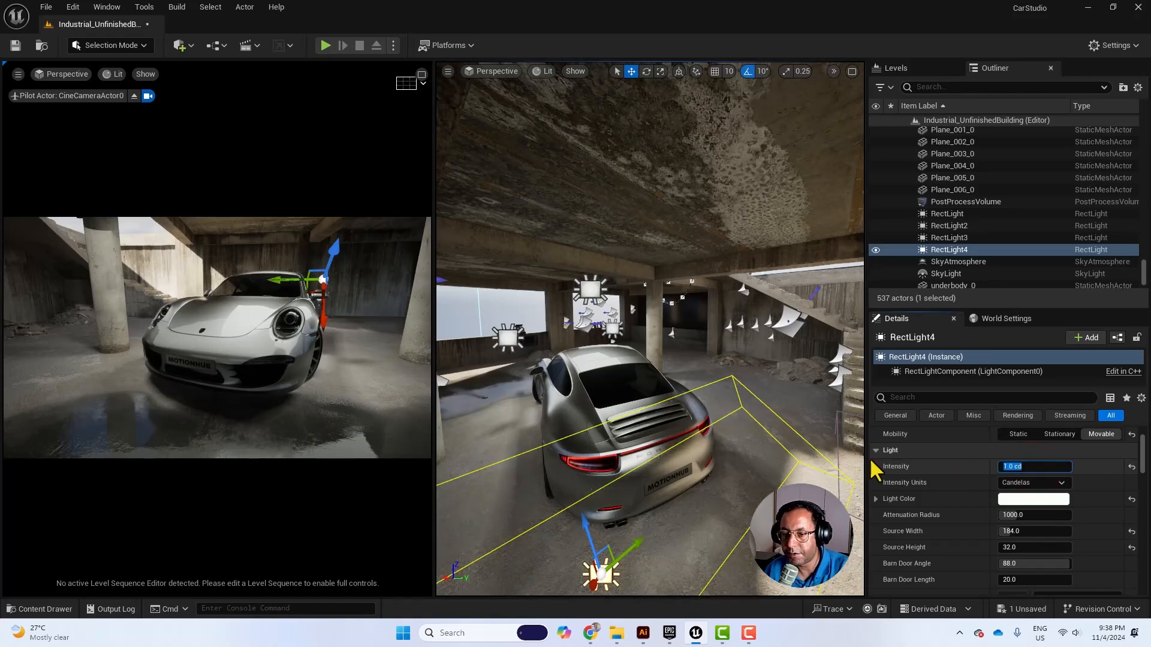
Step: Duplicate the overhead RectLight, rotate the copy toward the Porsche and move it beside the car
click(603, 280)
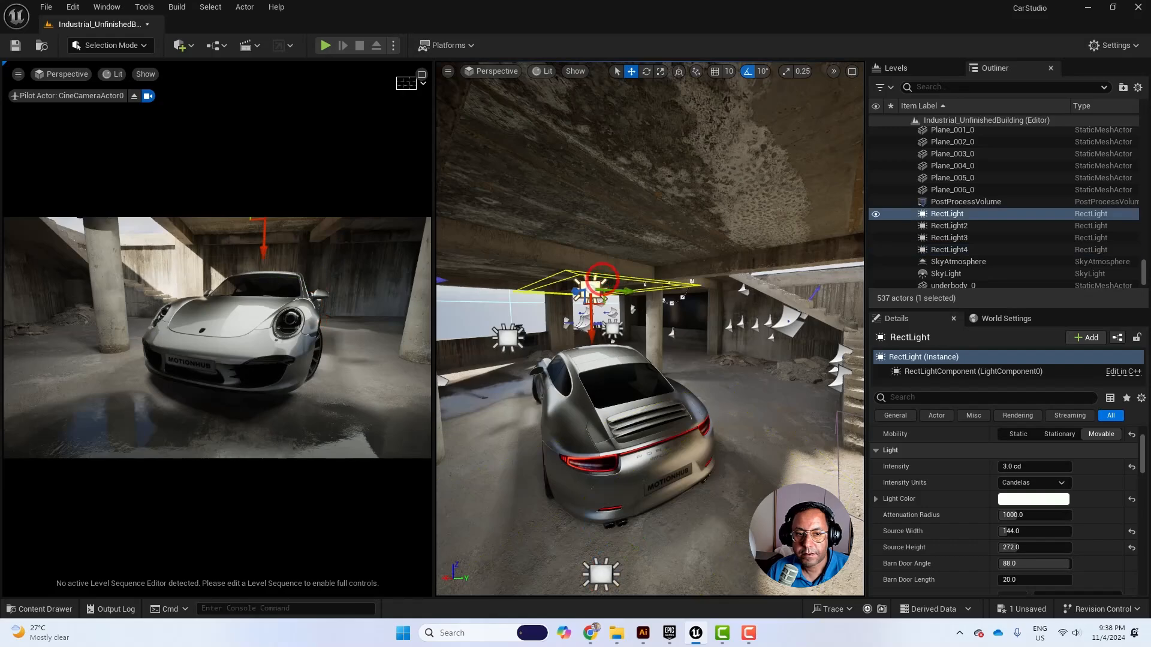
right_drag(602, 279, 720, 291)
mouse_move(605, 256)
right_down()
mouse_move(614, 270)
mouse_move(606, 257)
right_up()
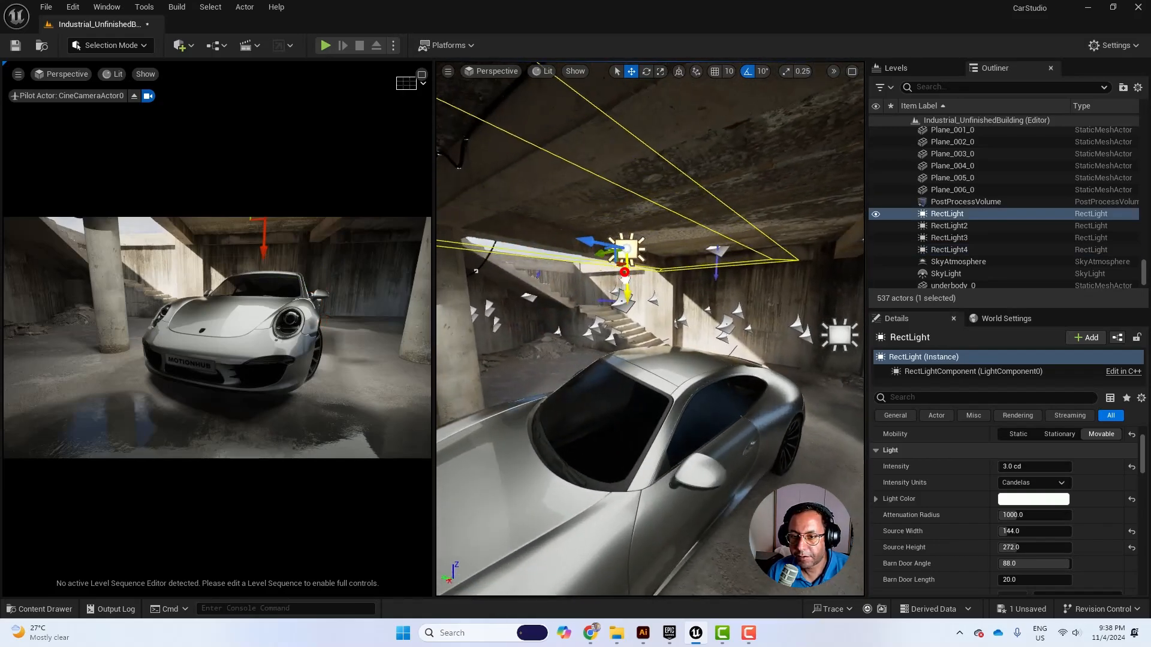
alt+drag(624, 271, 623, 313)
key(e)
drag(673, 285, 670, 263)
key(w)
drag(608, 293, 591, 343)
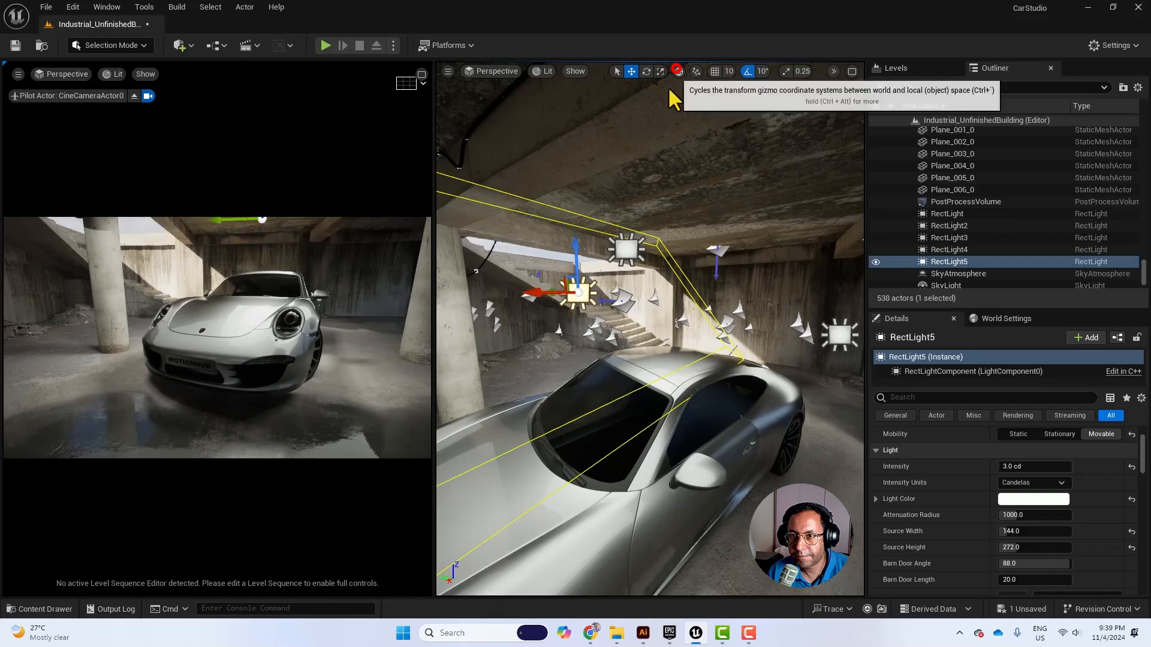
click(678, 71)
Step: Try green and red light colors on RectLight5, and cancel the color change
click(1026, 498)
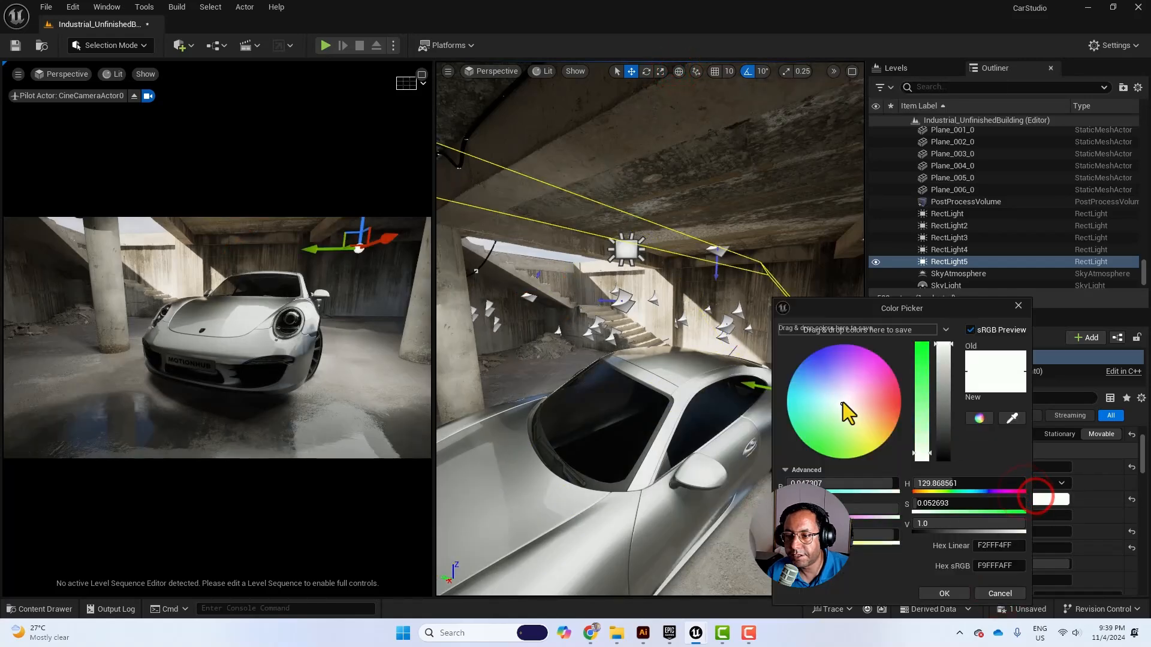
mouse_move(845, 372)
mouse_down()
mouse_move(846, 354)
mouse_move(797, 375)
mouse_move(824, 368)
mouse_move(811, 437)
mouse_move(830, 441)
mouse_up()
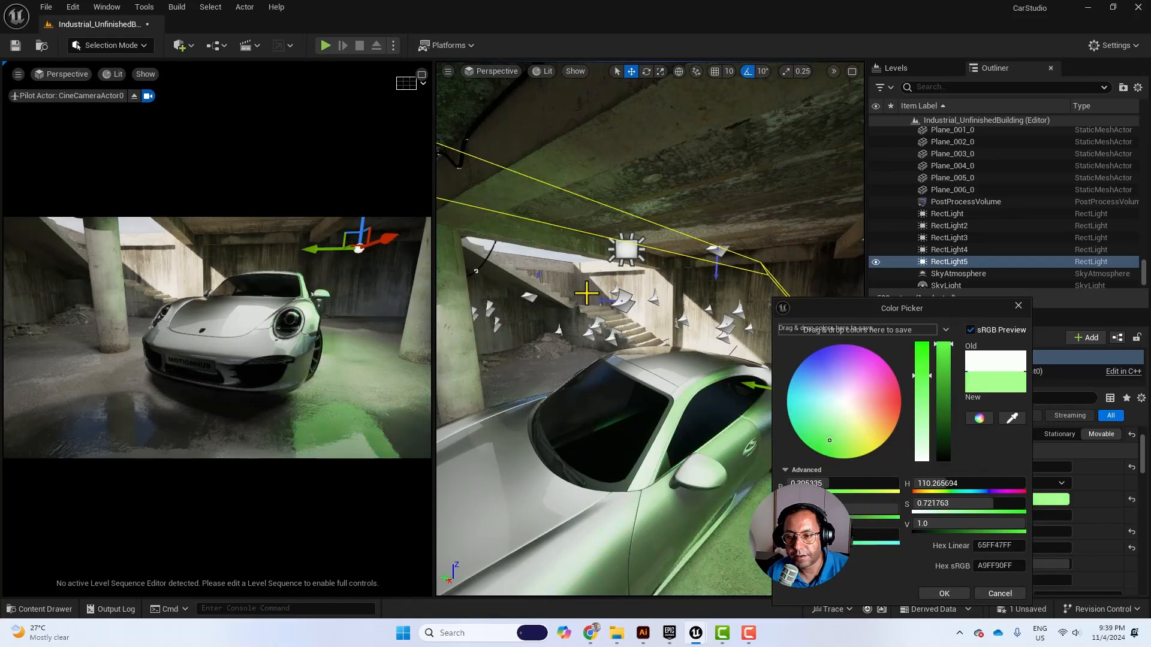
drag(877, 398, 884, 400)
click(999, 594)
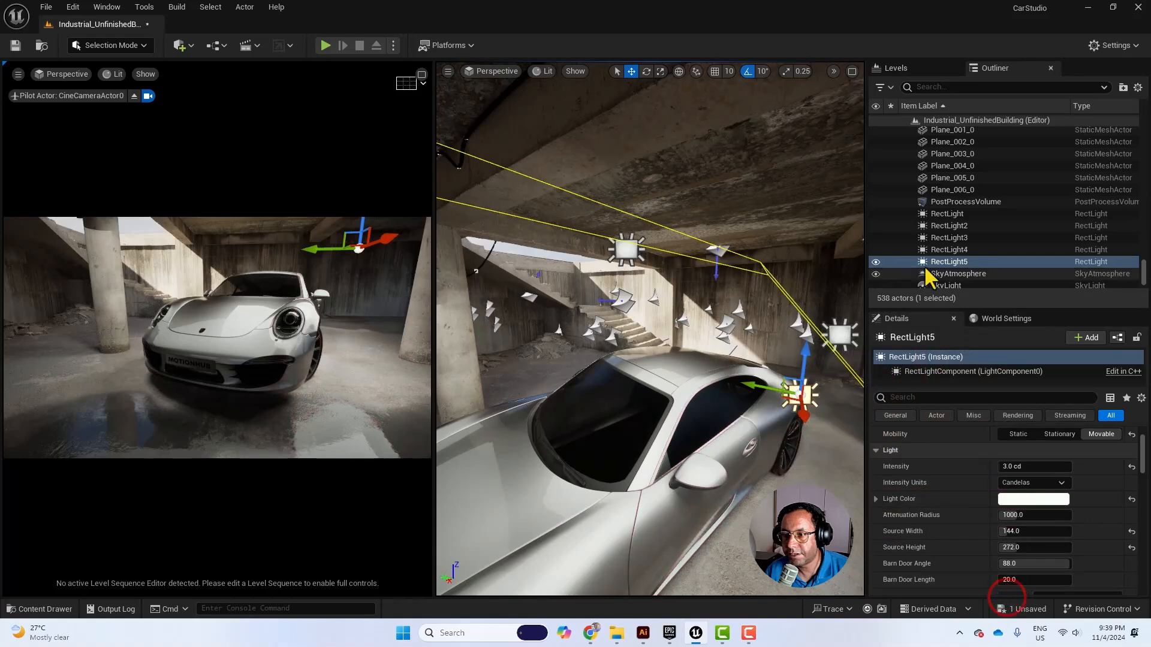
Step: Delete RectLight5 from the scene
click(943, 261)
key(Delete)
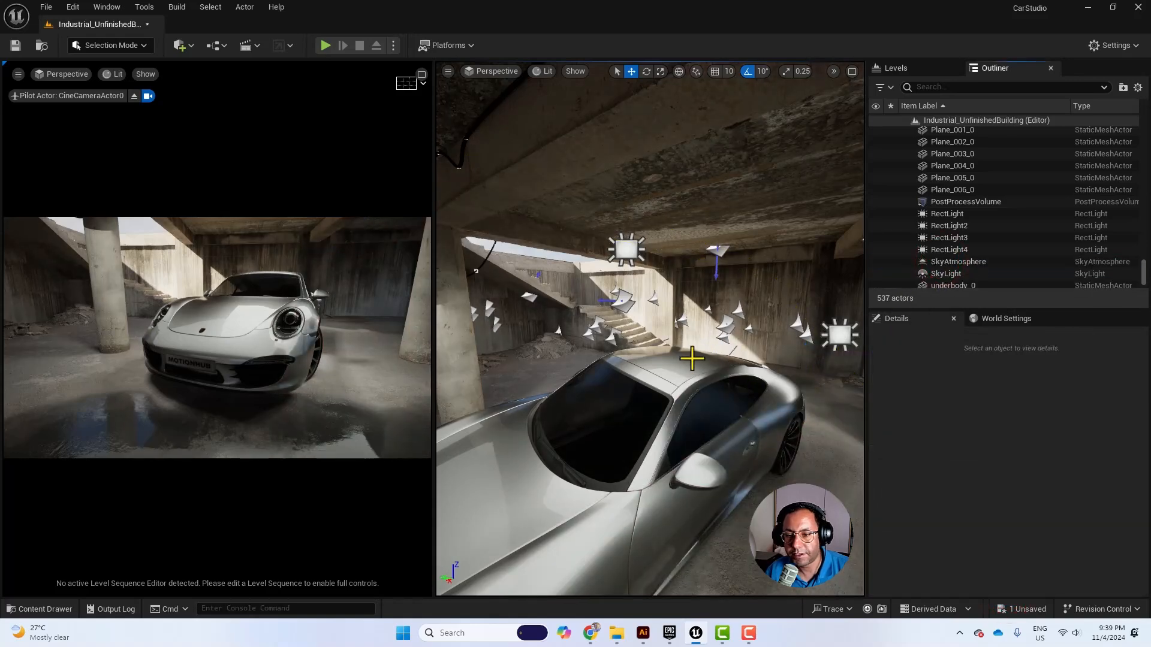
Step: Set the overhead RectLight's source width to 168, source height to 480 and intensity to 4 cd
mouse_move(727, 360)
right_down()
mouse_move(689, 363)
mouse_move(728, 363)
mouse_move(707, 357)
mouse_move(722, 357)
mouse_move(707, 335)
mouse_move(737, 360)
mouse_move(713, 357)
right_up()
click(717, 288)
drag(1009, 531, 1029, 547)
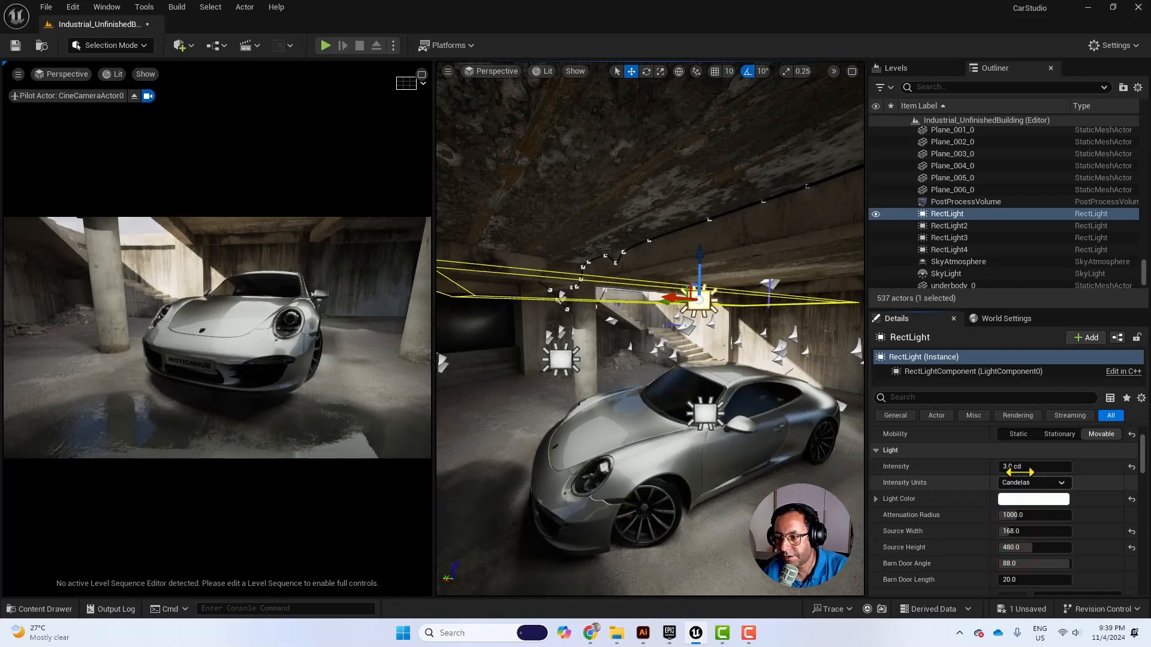
click(1025, 467)
text(4)
key(Return)
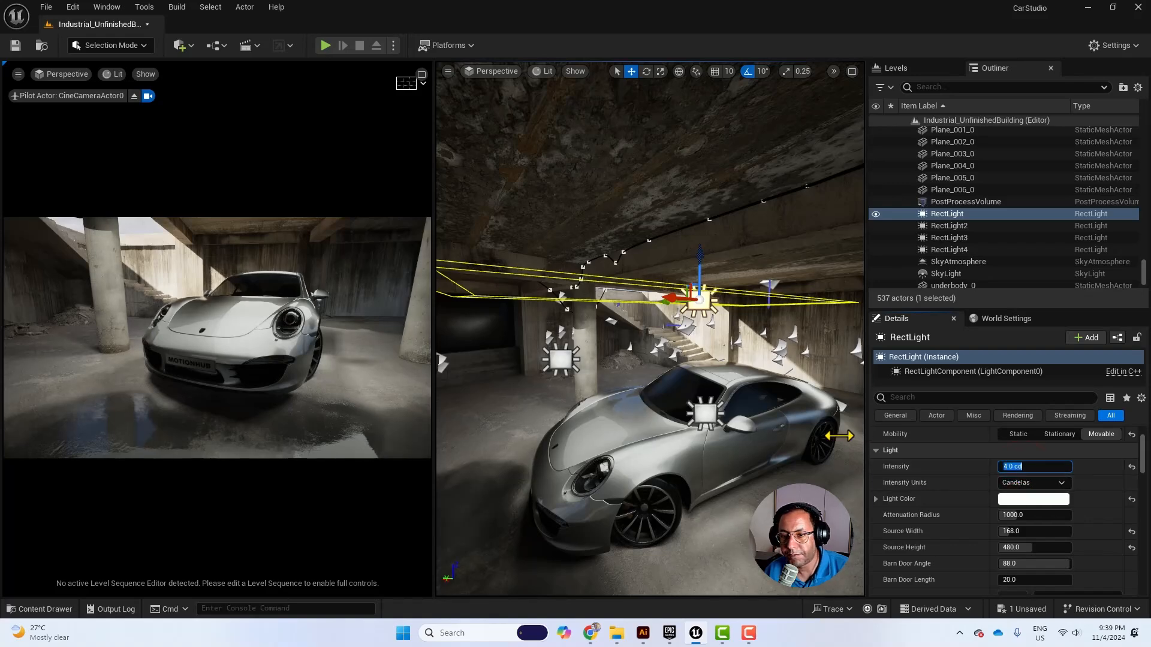
click(740, 454)
key(a)
right_drag(739, 453, 826, 453)
key(d)
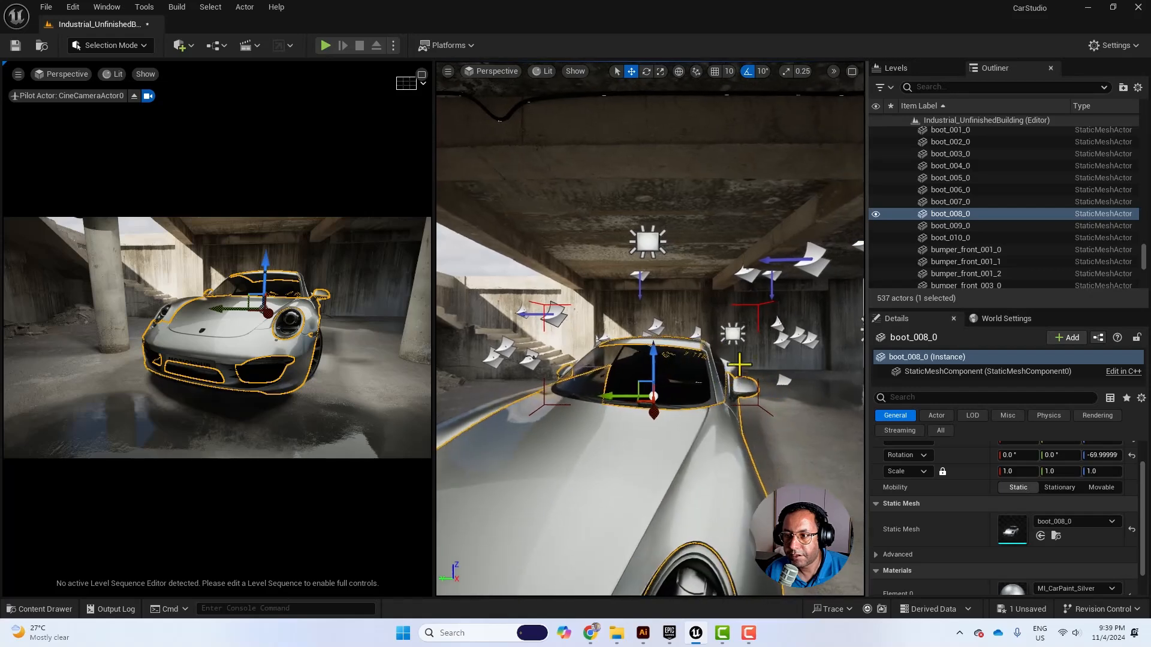
Step: Find the PostProcessVolume by searching for "post", and set its bloom method to Convolution
click(941, 85)
text(post)
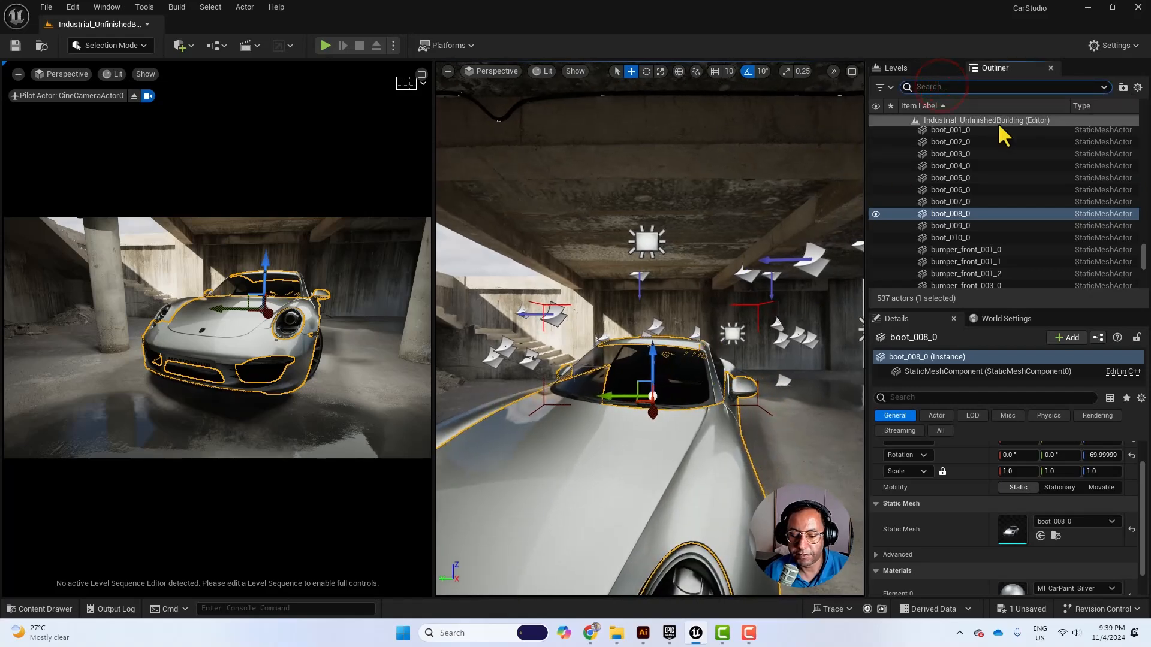
click(961, 131)
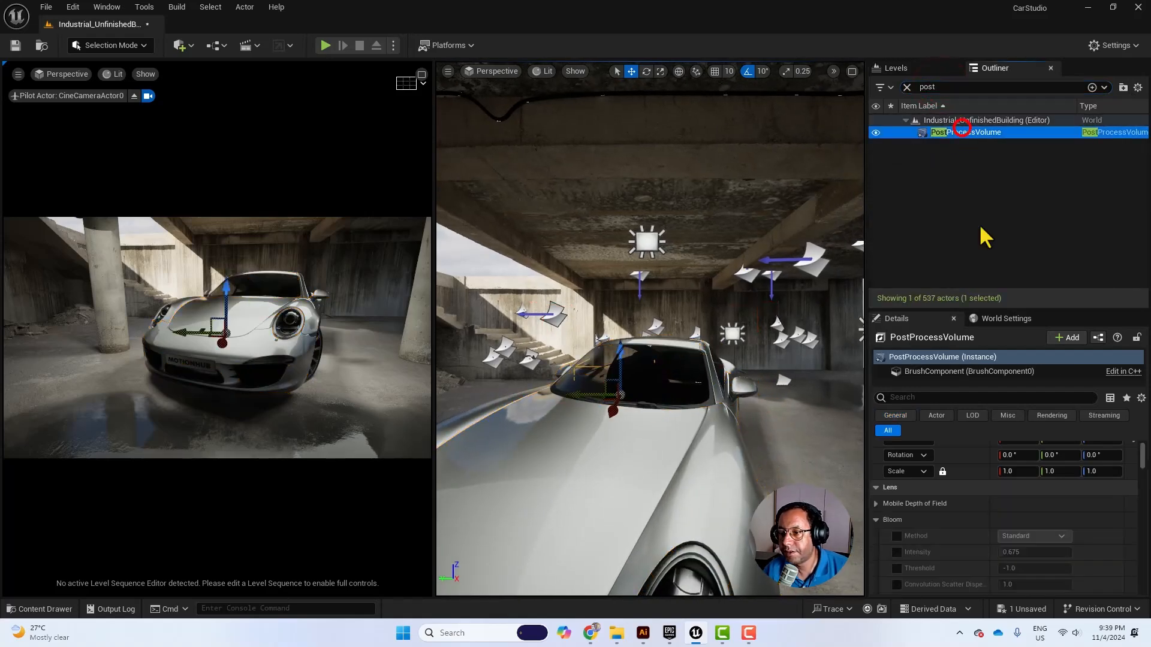
scroll(934, 501, down, 2)
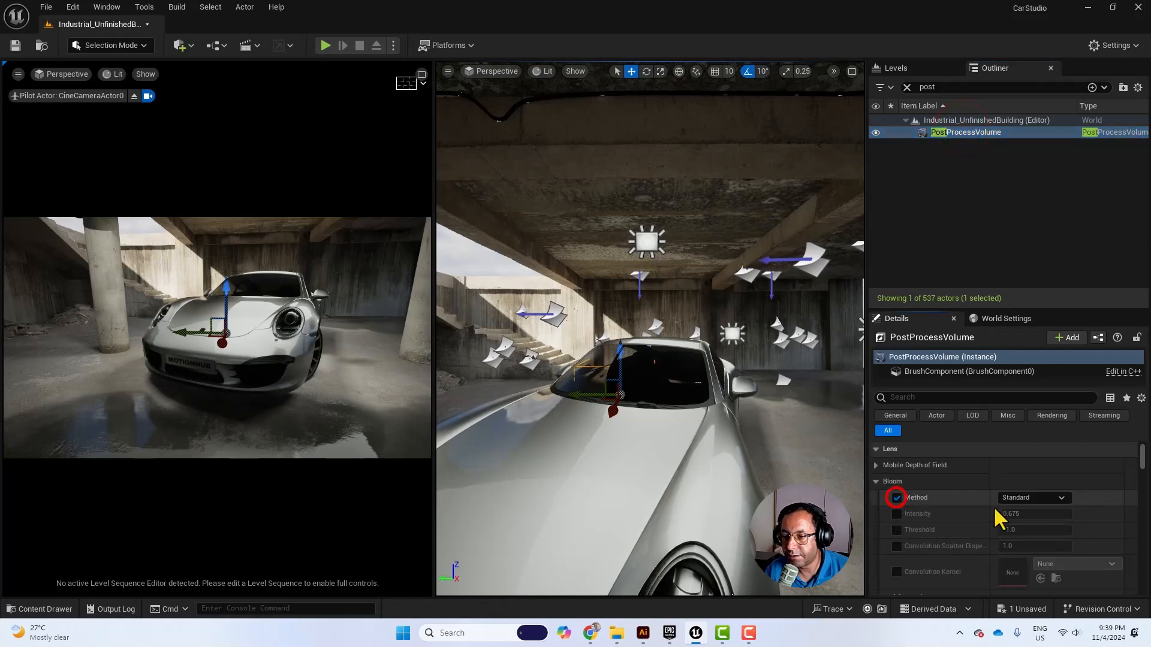
click(1026, 500)
click(1030, 522)
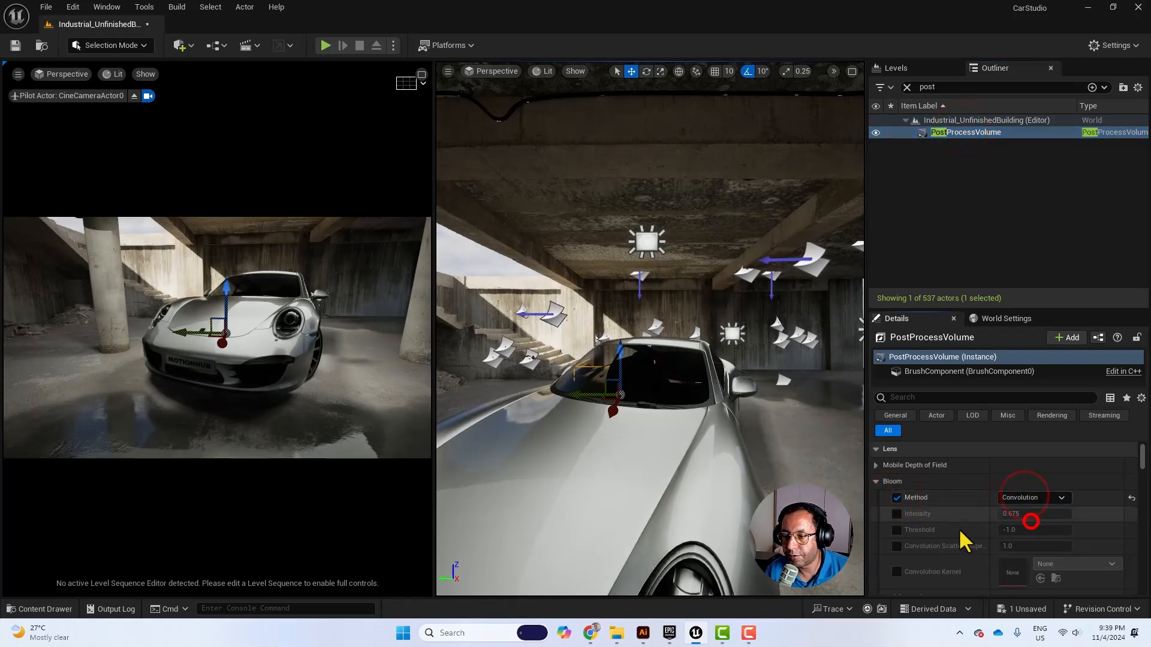
Step: Keep the PostProcessVolume's reflection method on Lumen and set the Lumen Reflections quality to 2
scroll(953, 503, down, 10)
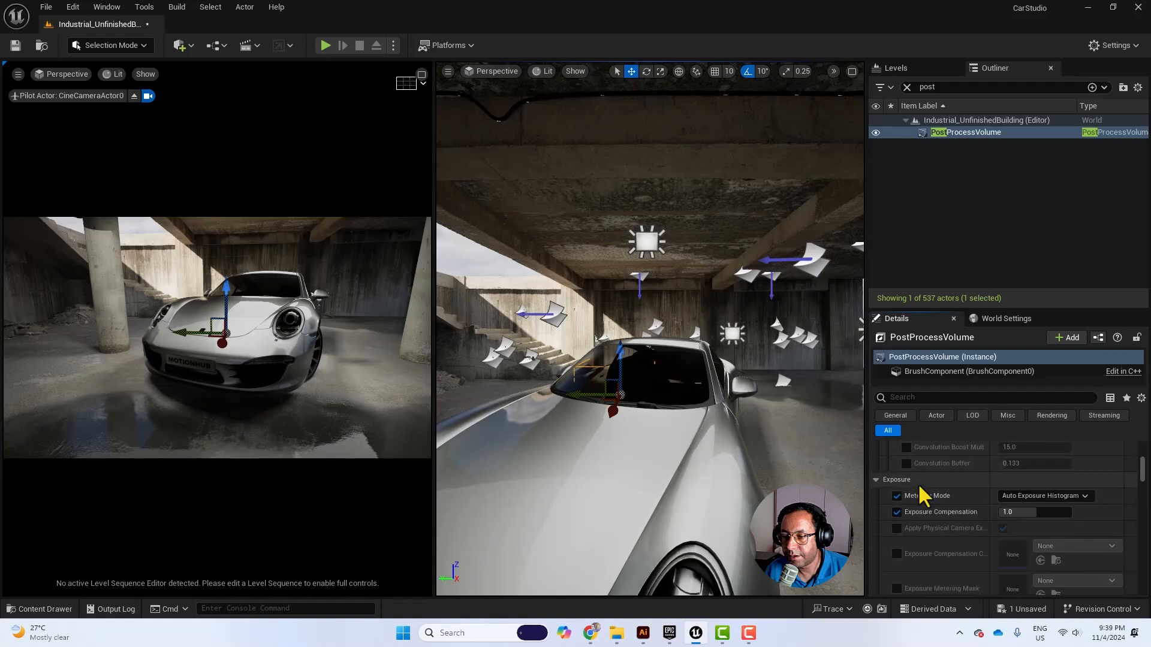
click(876, 480)
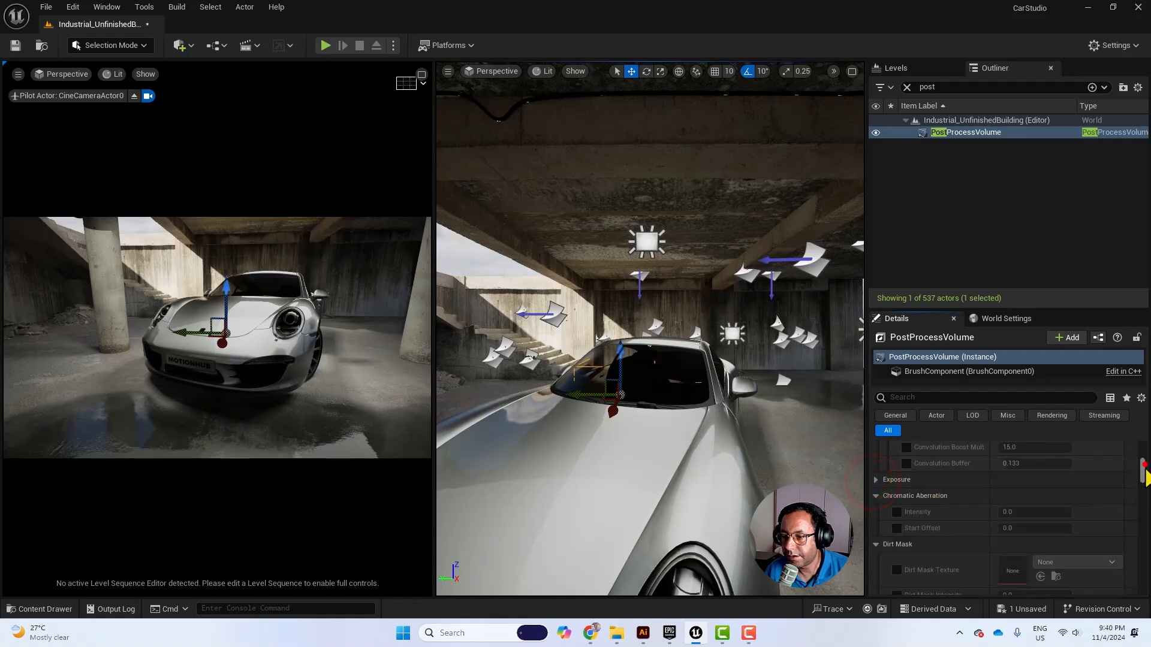
drag(1144, 473, 1143, 536)
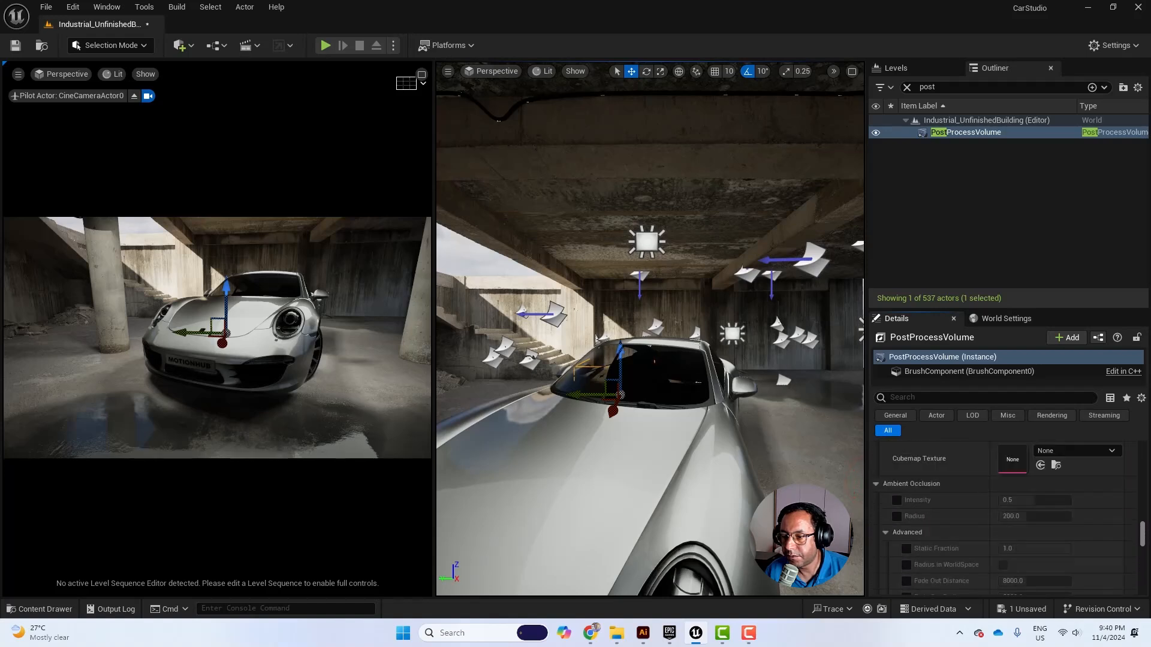
scroll(997, 518, up, 20)
scroll(997, 518, down, 3)
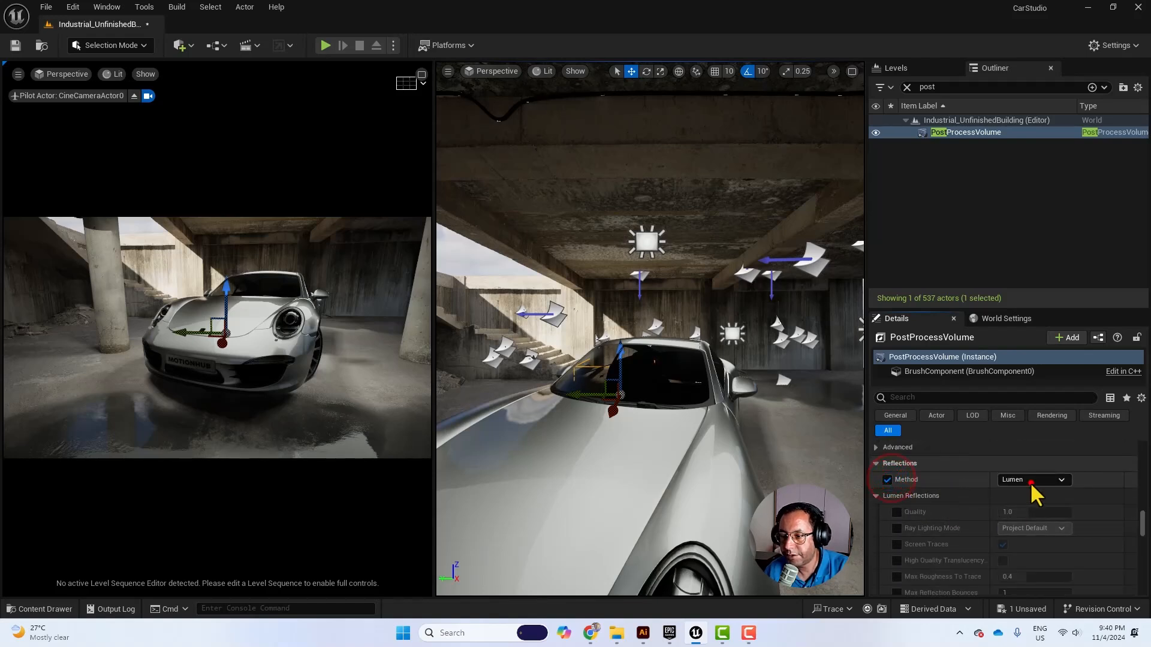
click(968, 463)
click(899, 463)
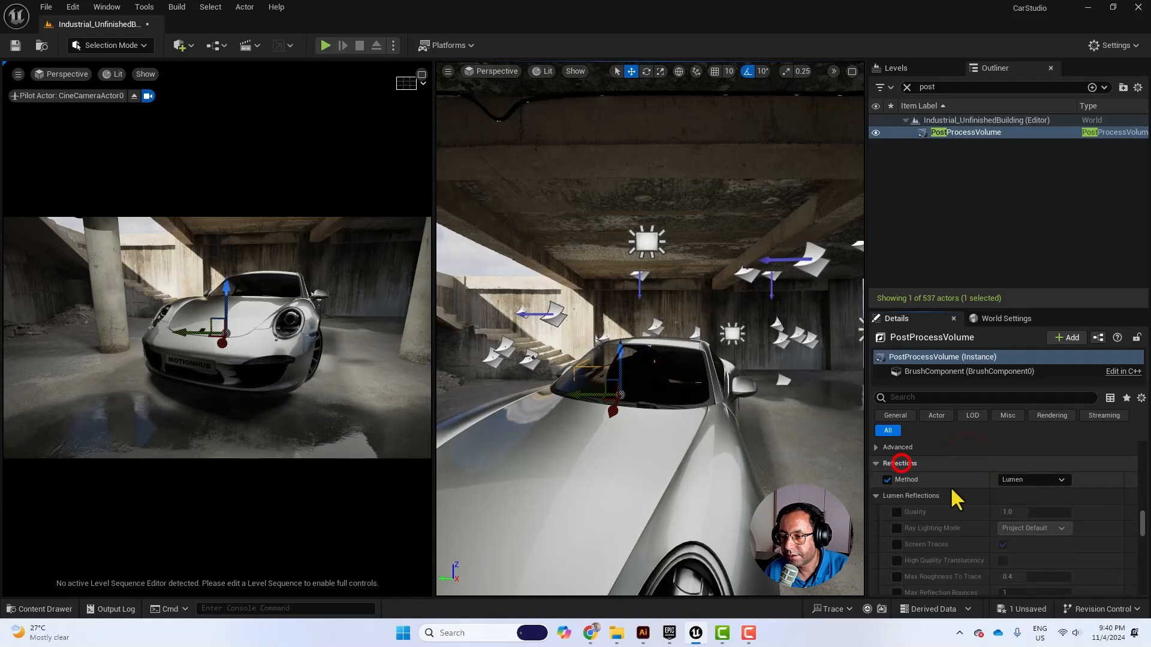
click(887, 480)
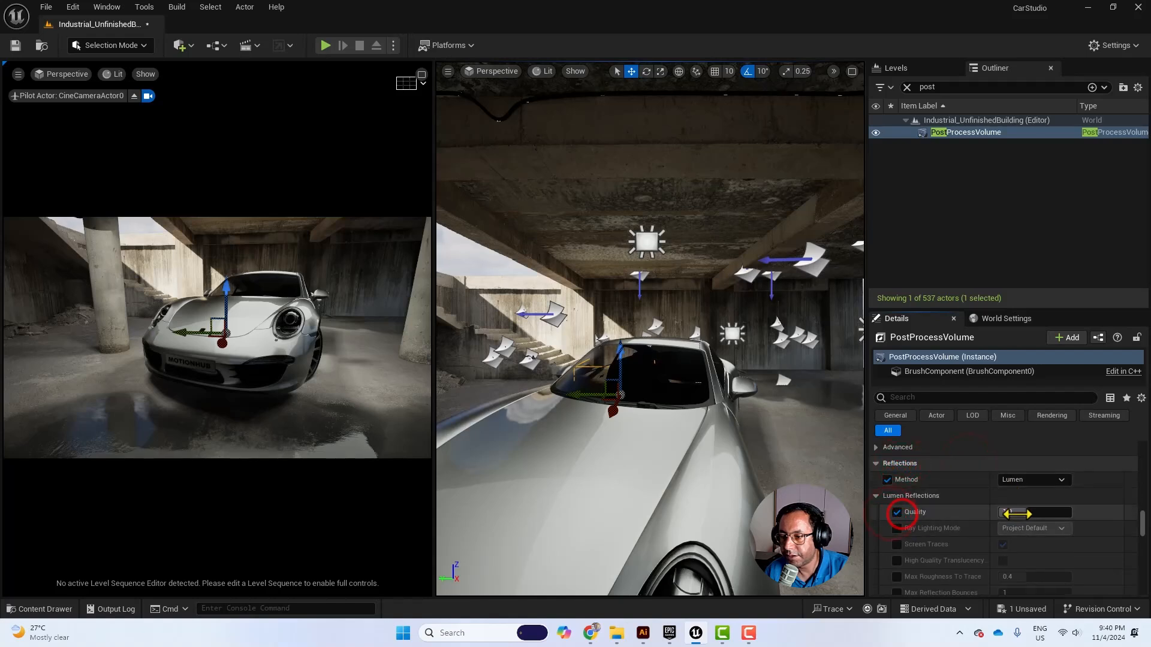
drag(1021, 514, 1071, 514)
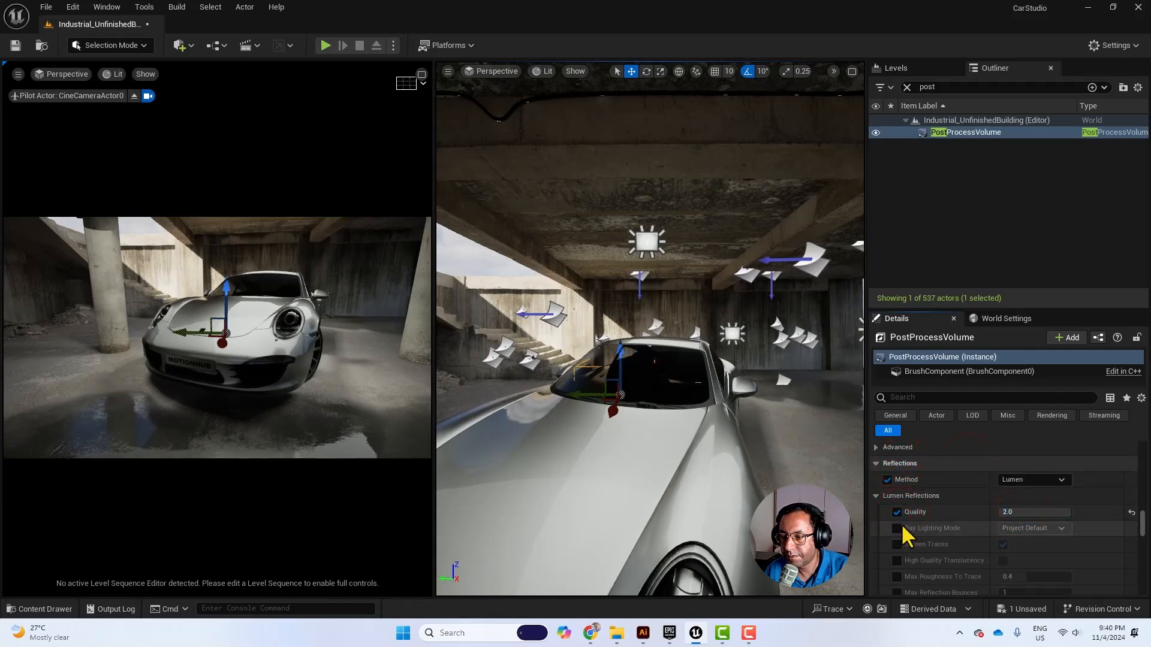
Step: Set the Lumen Reflections ray lighting mode to Hit Lighting for Reflections and enable High Quality Translucency Reflections
click(897, 527)
click(1063, 526)
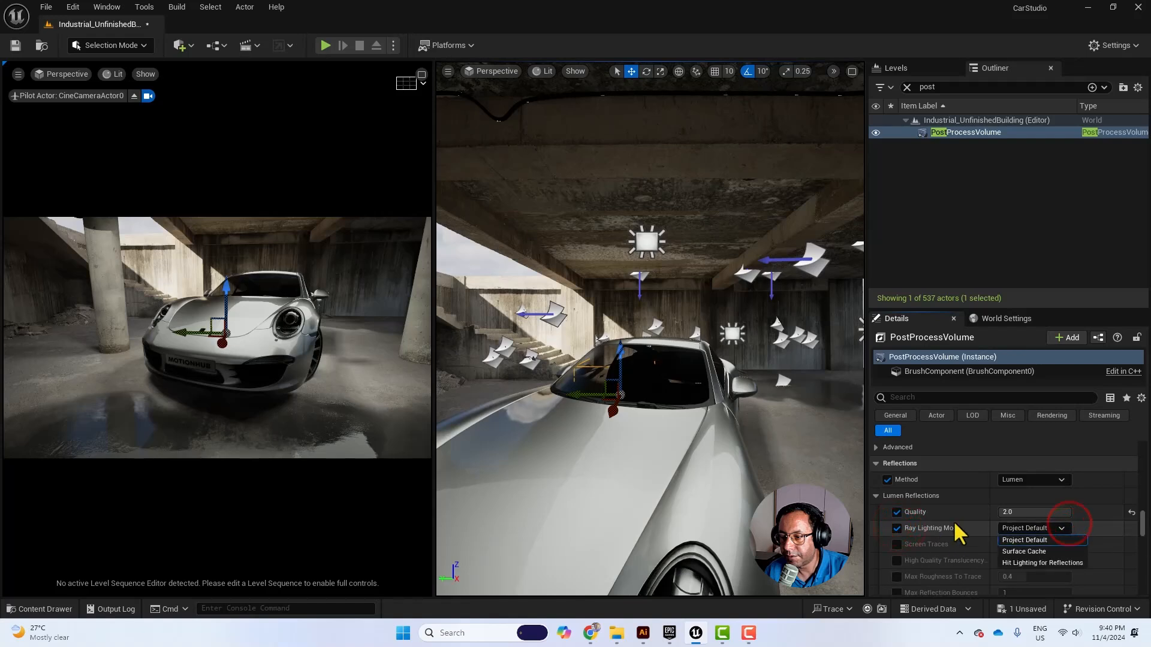
click(1047, 563)
scroll(935, 557, down, 1)
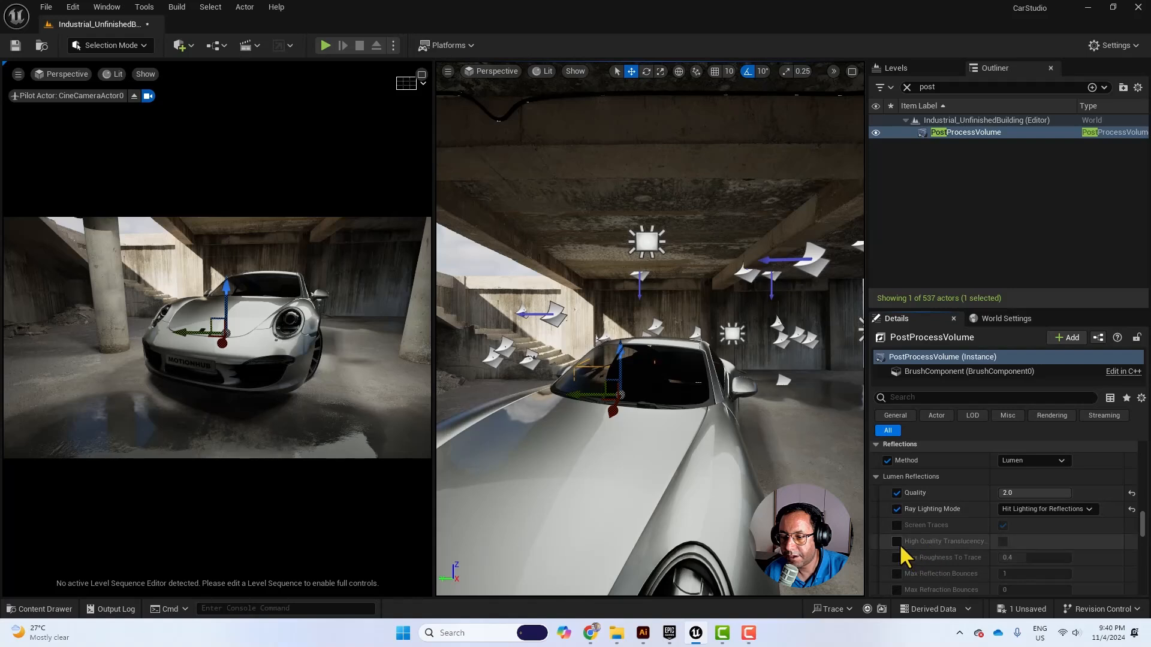
click(897, 542)
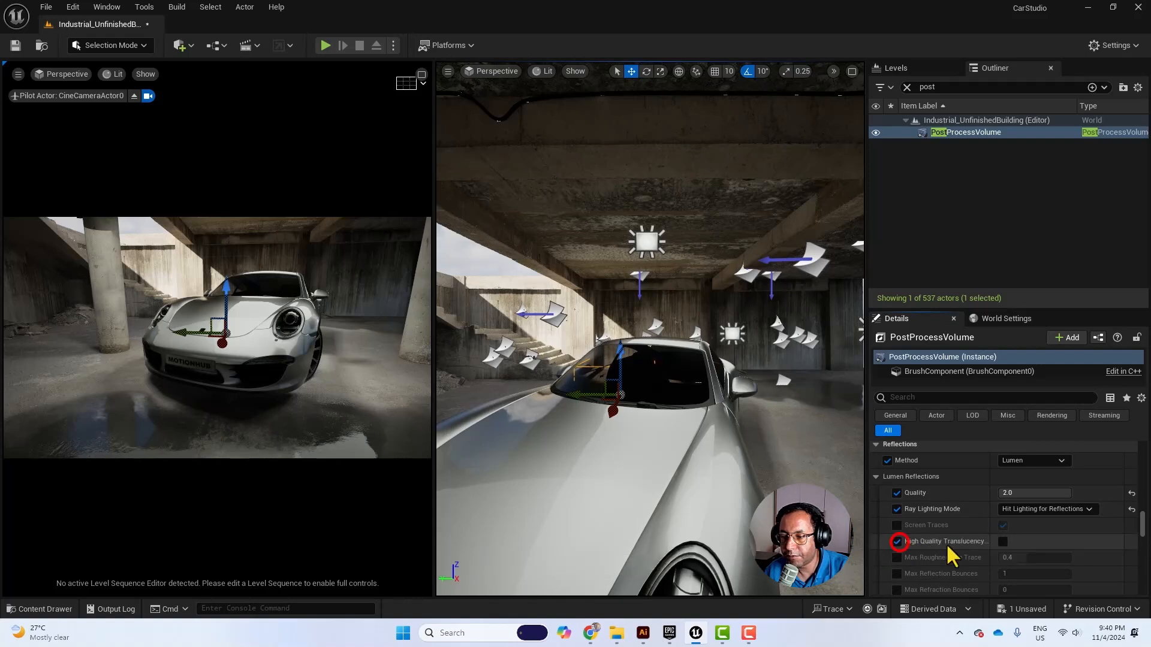
click(1002, 541)
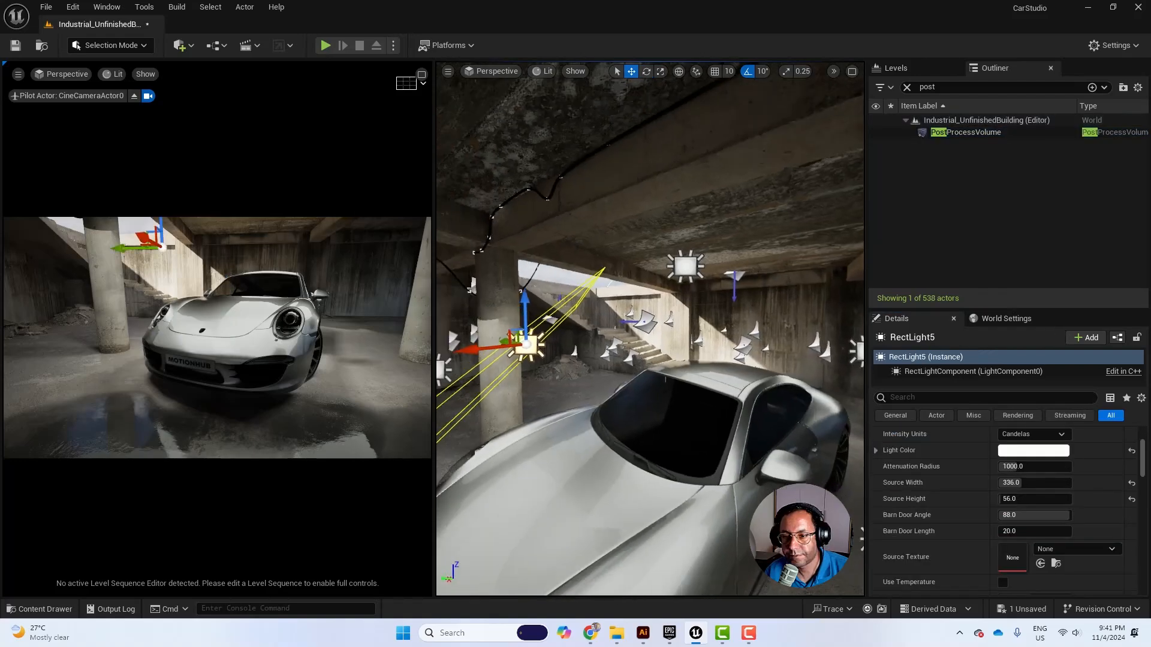
Step: Select the car's windshield and examine its glass together with the adjacent side window
right_drag(650, 329, 641, 319)
key(s)
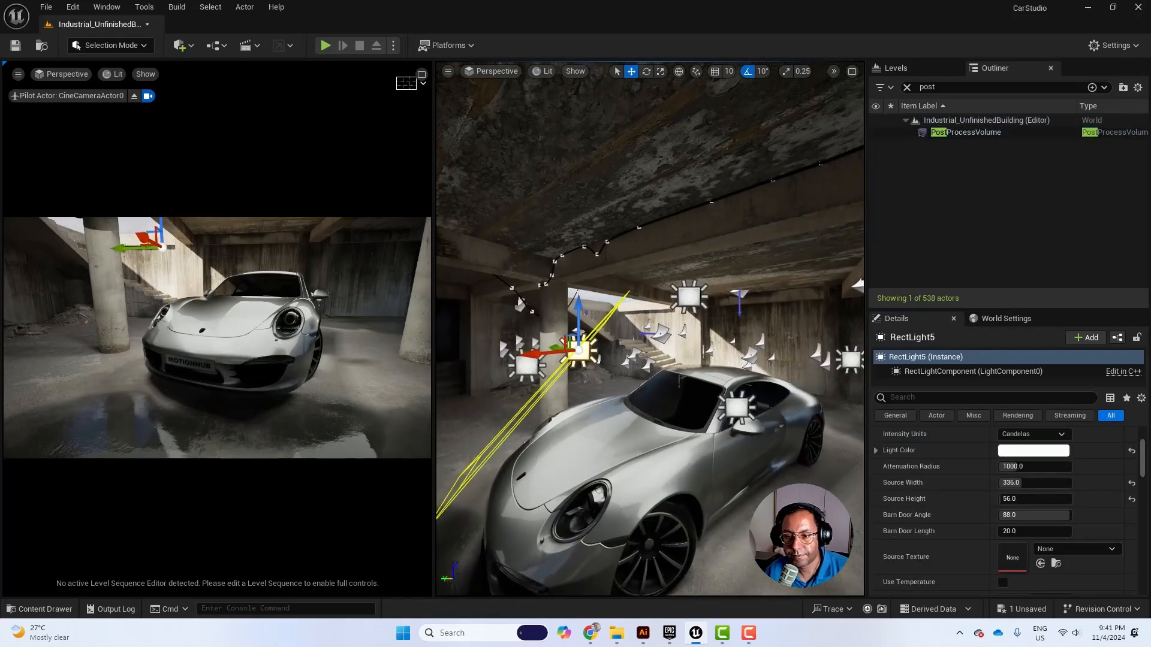
click(686, 394)
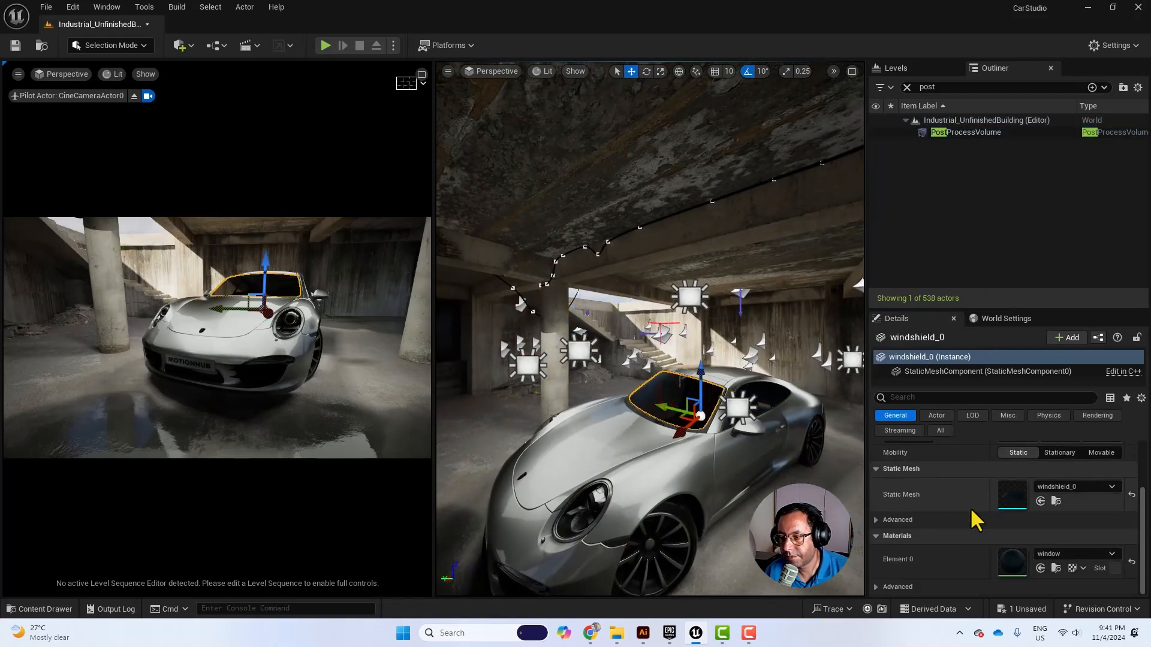
key(f)
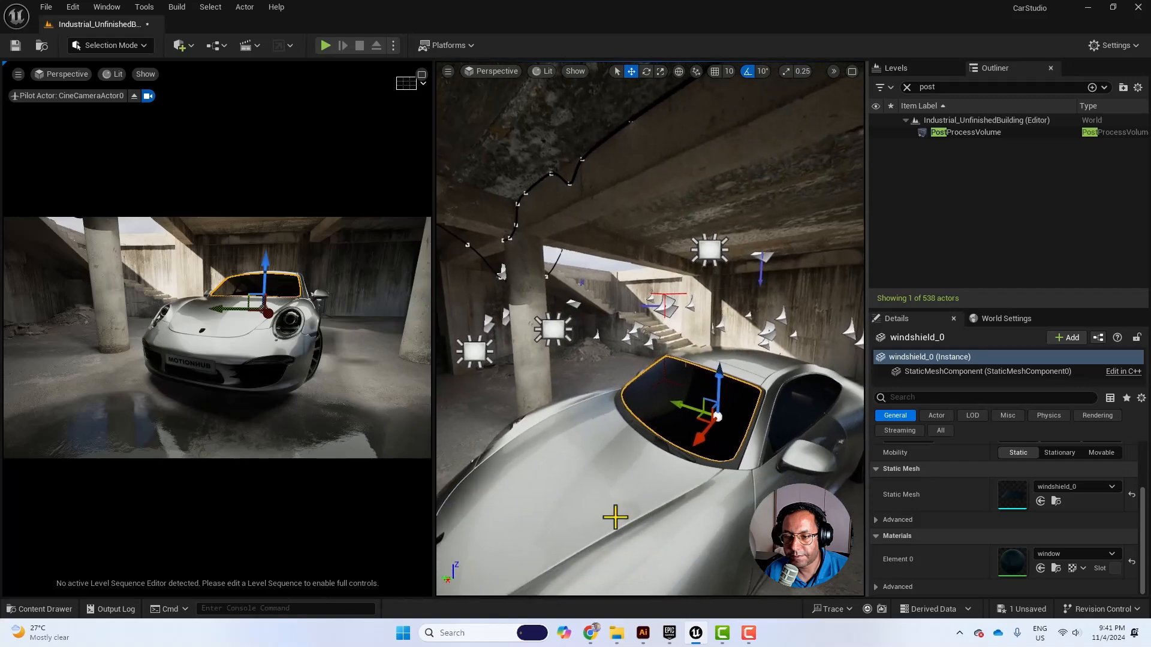
alt+drag(709, 413, 660, 389)
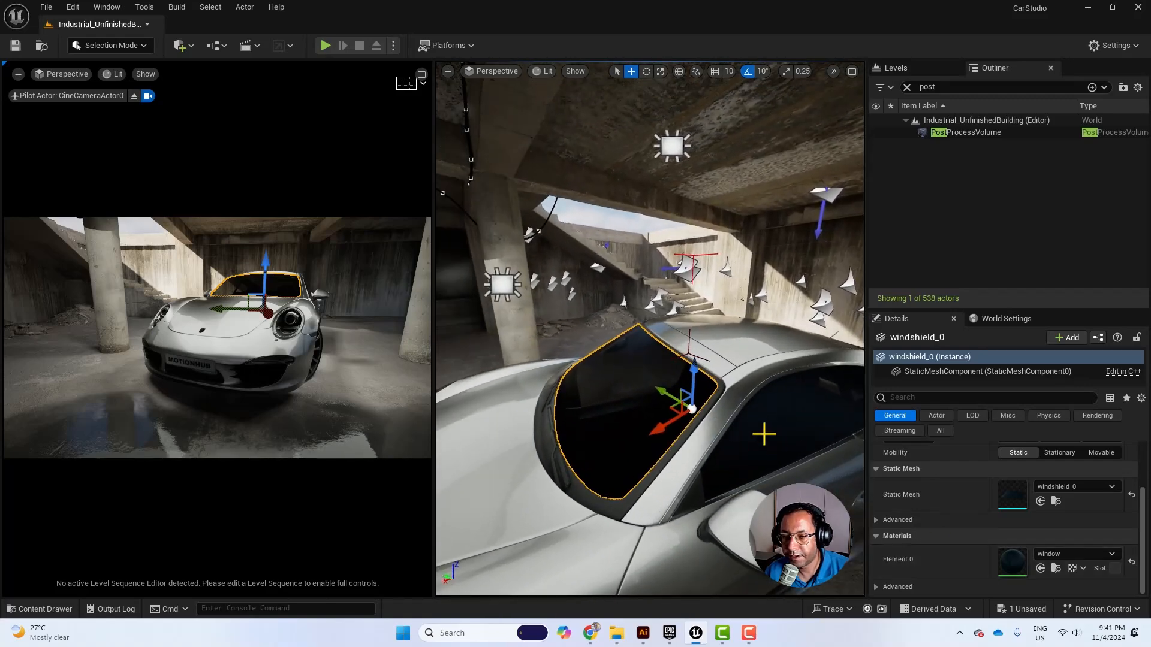
click(774, 421)
click(614, 396)
right_drag(727, 442, 603, 472)
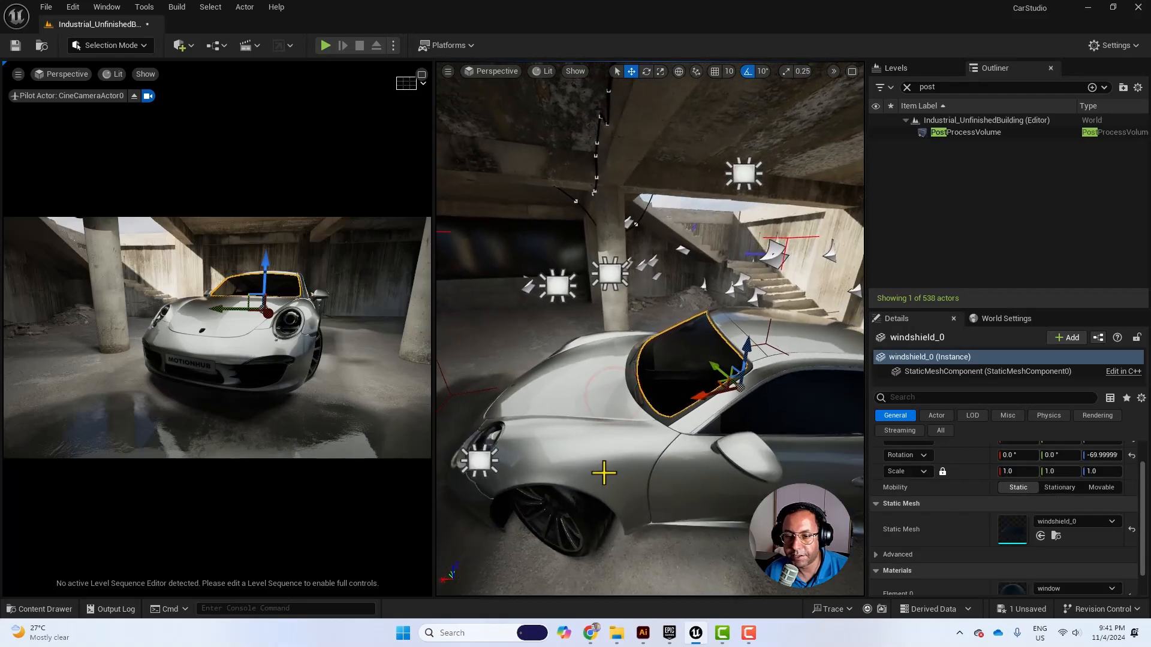
Step: Apply the MI_Glass_Tinted material from the AutomotiveMaterials exterior Glass folder to the windshield
click(62, 609)
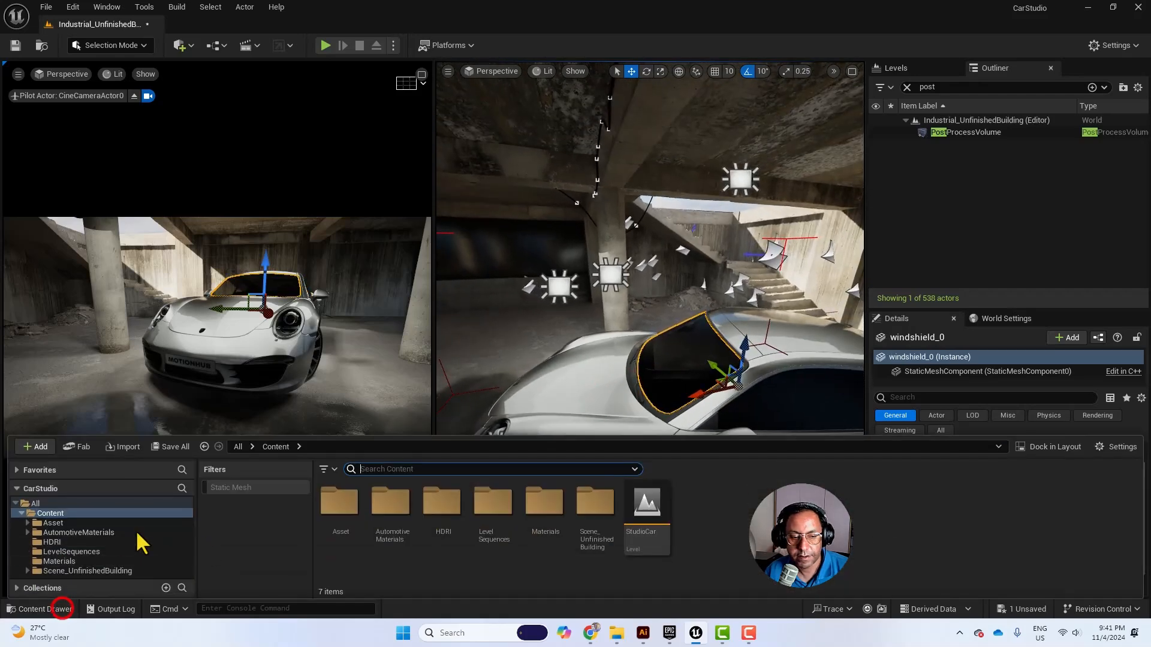
click(67, 561)
click(73, 532)
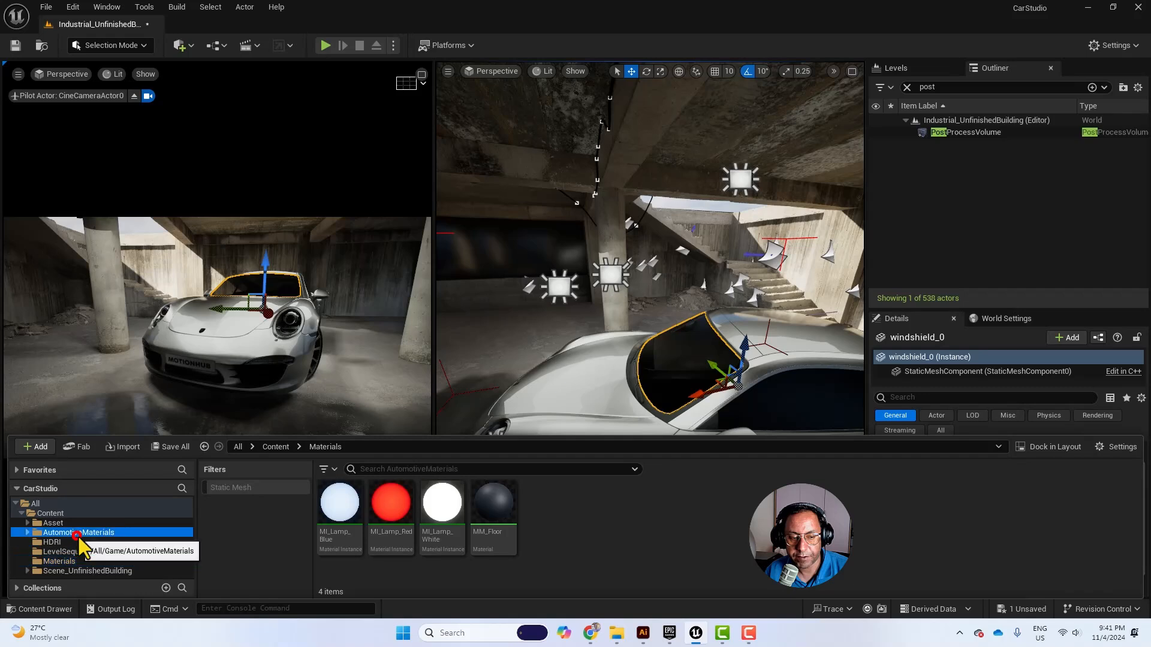
click(487, 503)
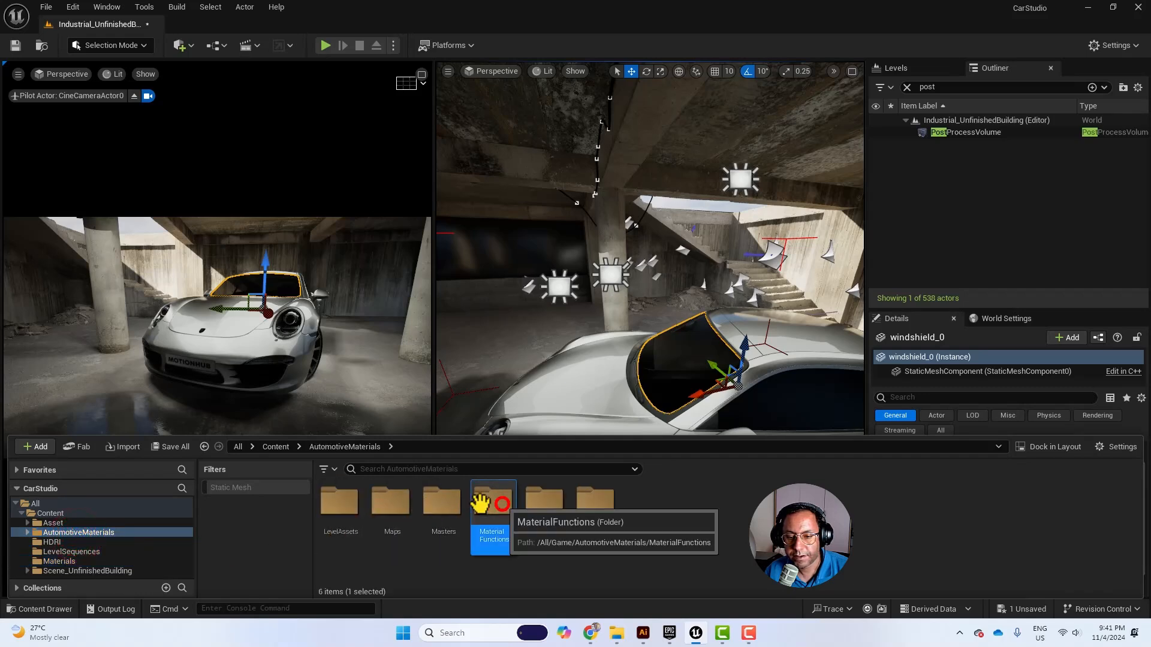
double_click(536, 505)
click(358, 504)
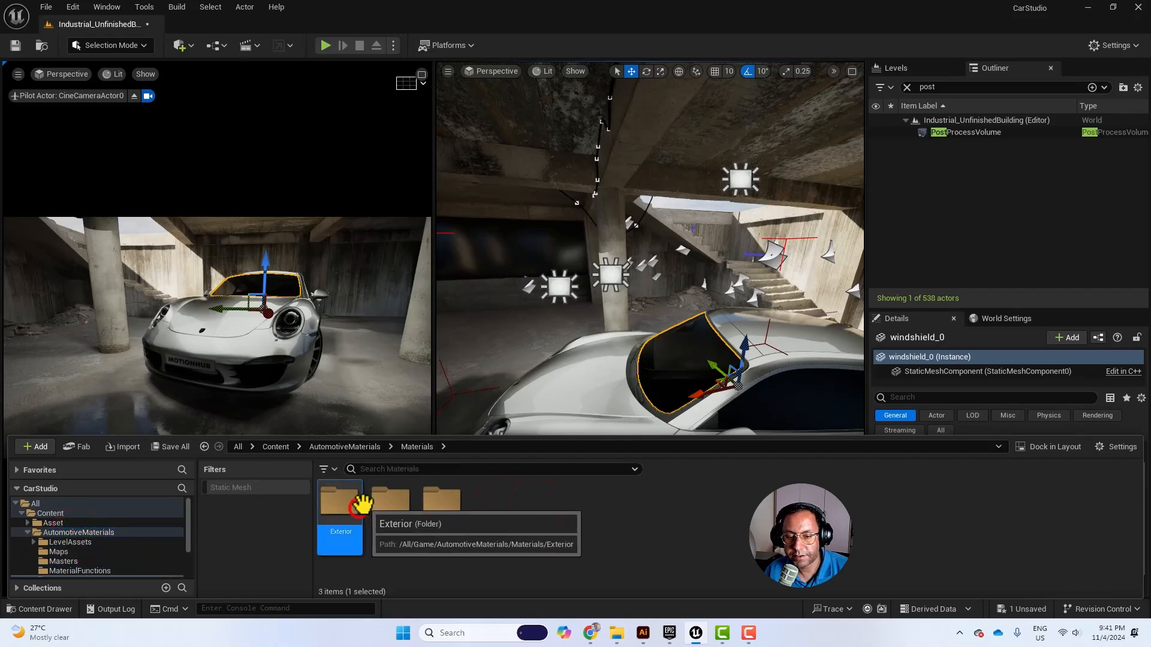
double_click(354, 503)
double_click(600, 509)
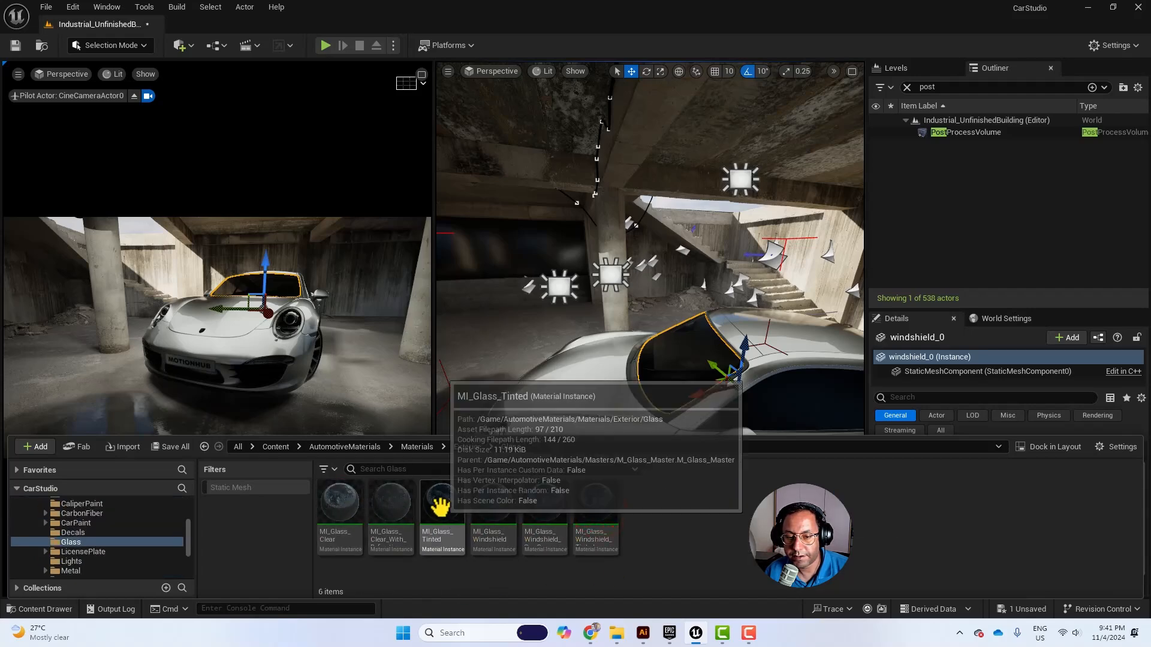
drag(442, 507, 694, 393)
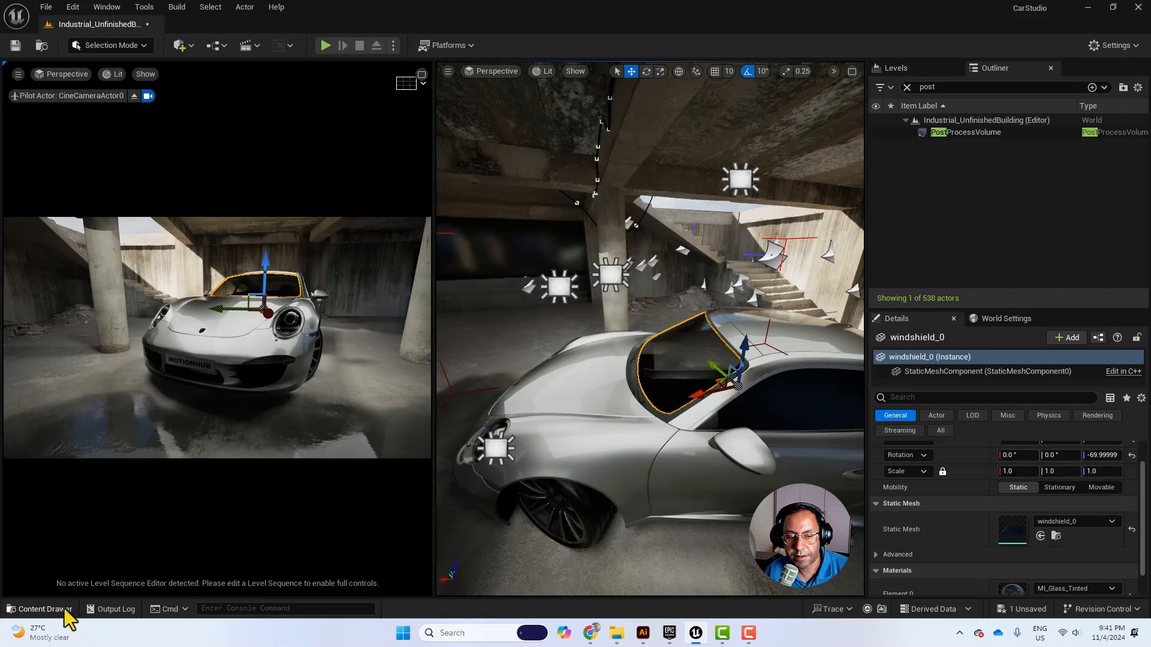
Step: Apply MI_Glass_Tinted to the side windows on both sides of the car and to the rear window
click(62, 609)
drag(444, 508, 800, 405)
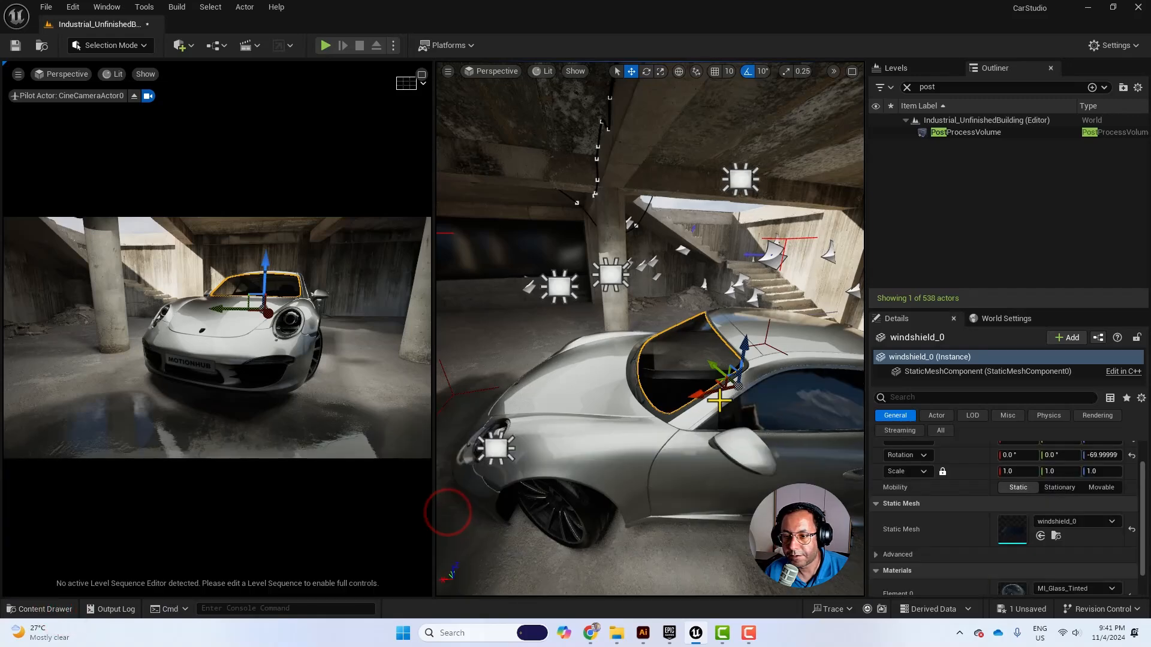
mouse_move(800, 406)
right_down()
mouse_move(695, 406)
mouse_move(634, 373)
right_up()
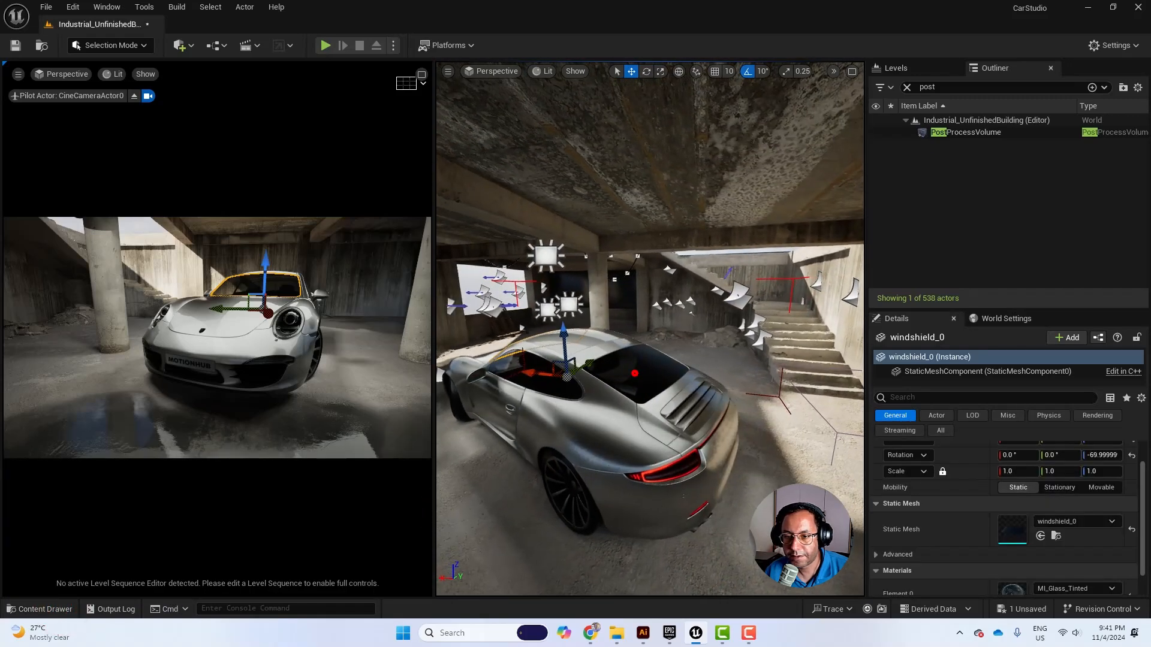
click(70, 594)
drag(442, 501, 632, 377)
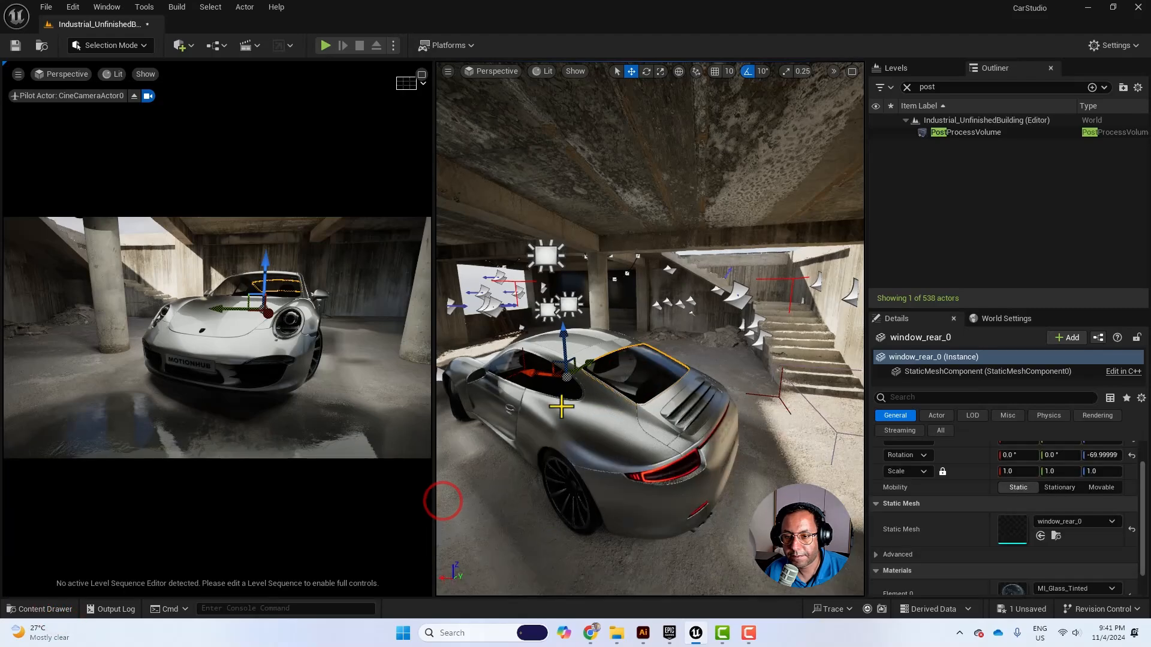
right_drag(561, 407, 728, 407)
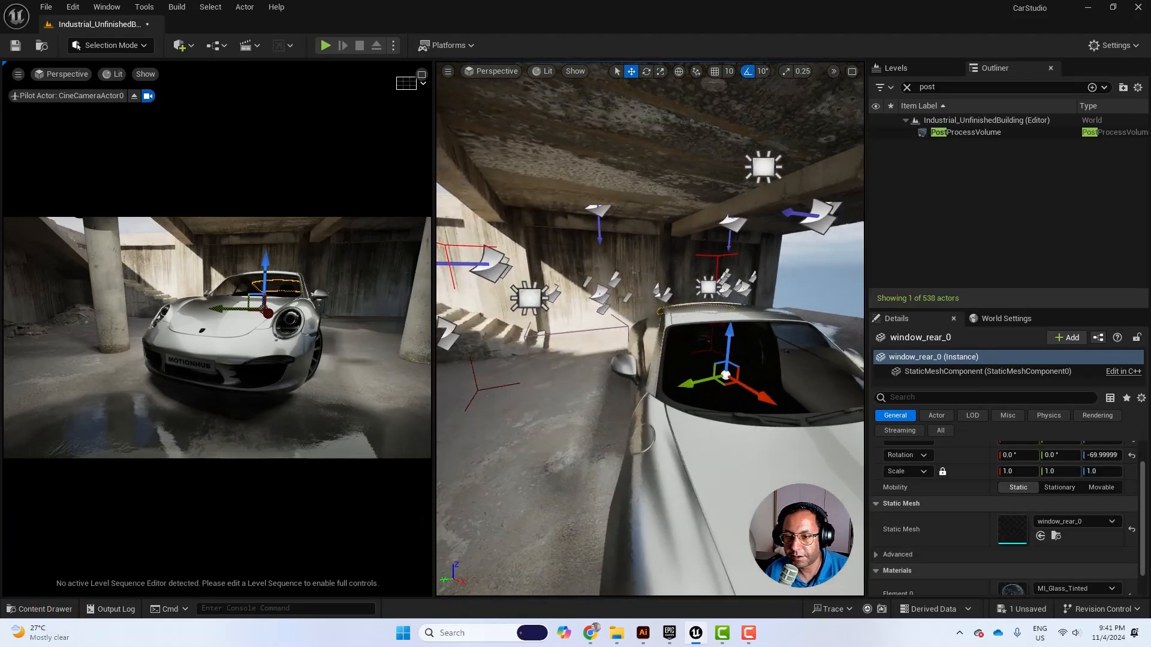
right_drag(443, 409, 475, 411)
click(40, 609)
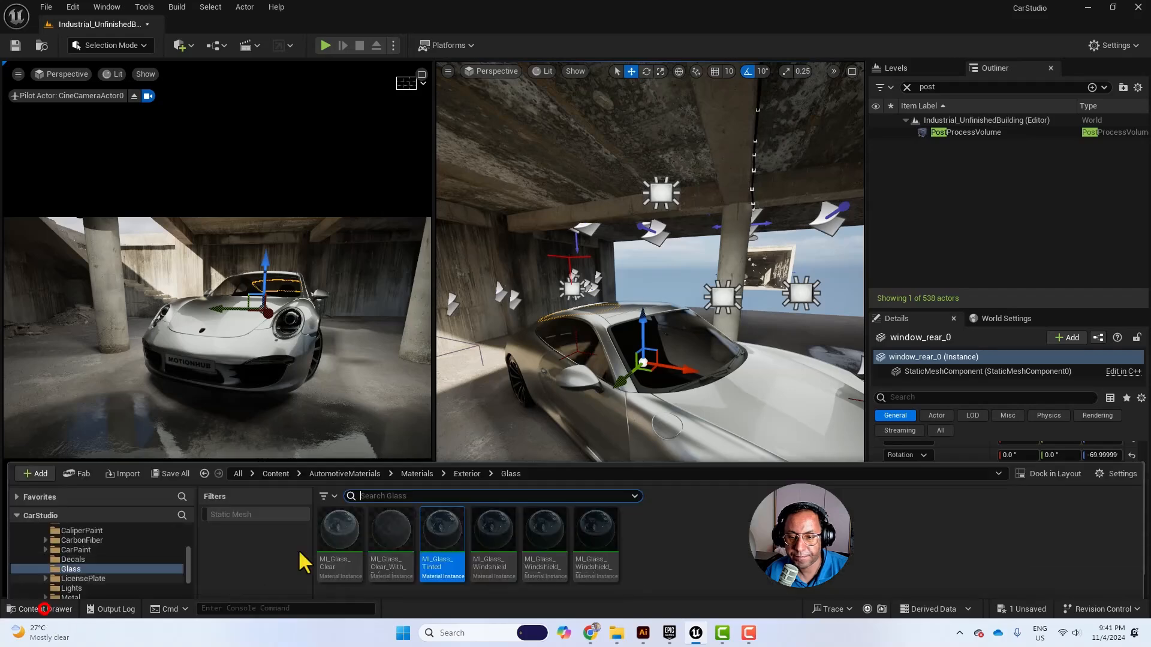
drag(442, 506, 600, 362)
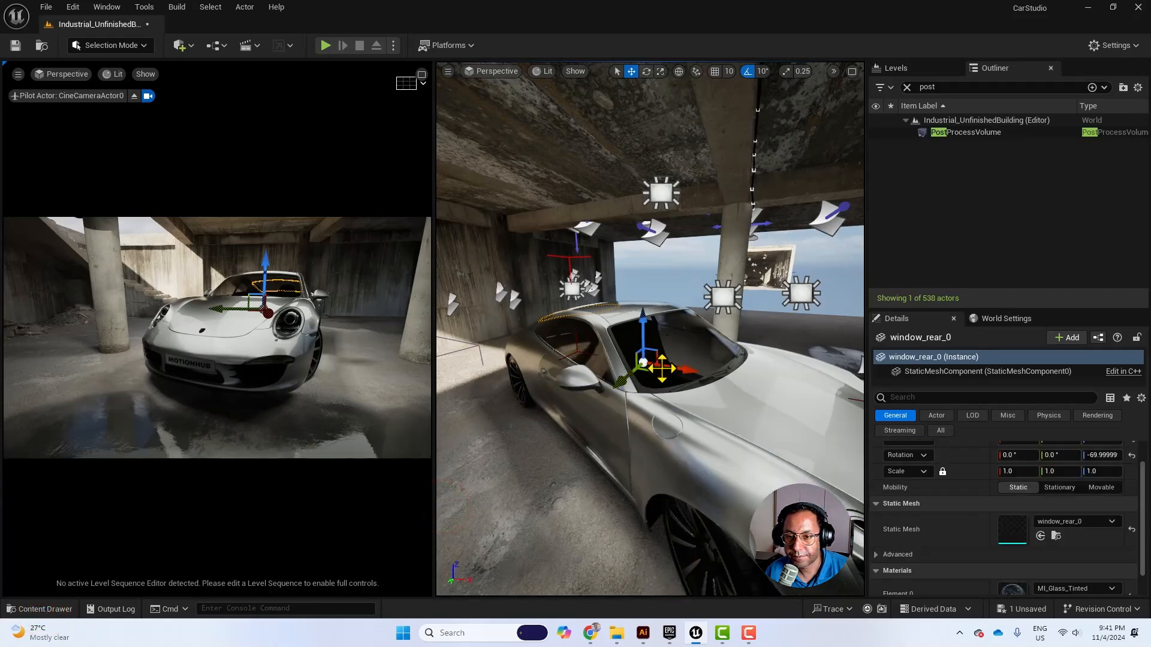
right_drag(599, 362, 570, 24)
Step: Switch the viewport to a single-pane layout and view the scene through CineCameraActor0
click(20, 75)
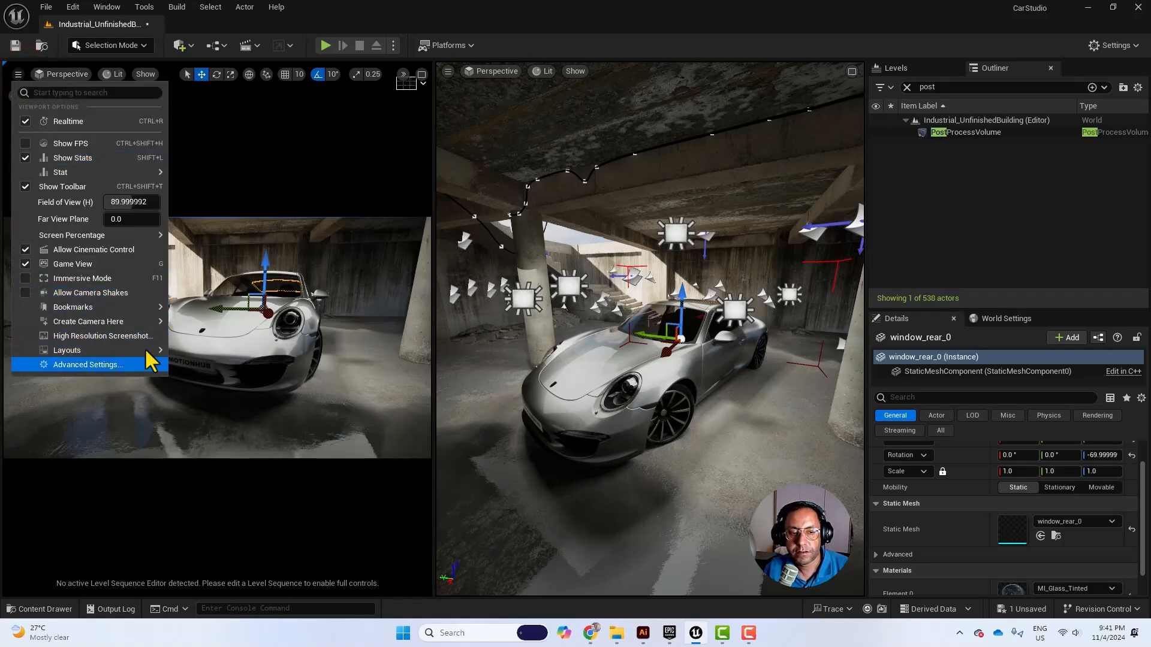
mouse_move(147, 350)
click(191, 380)
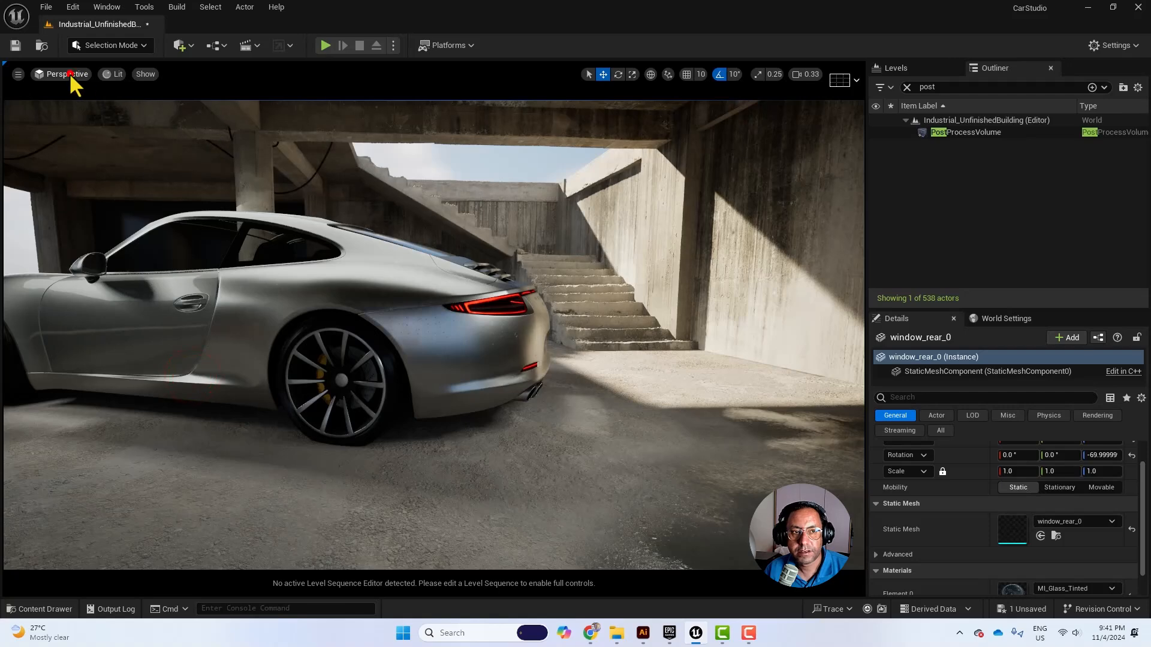
click(67, 74)
click(127, 225)
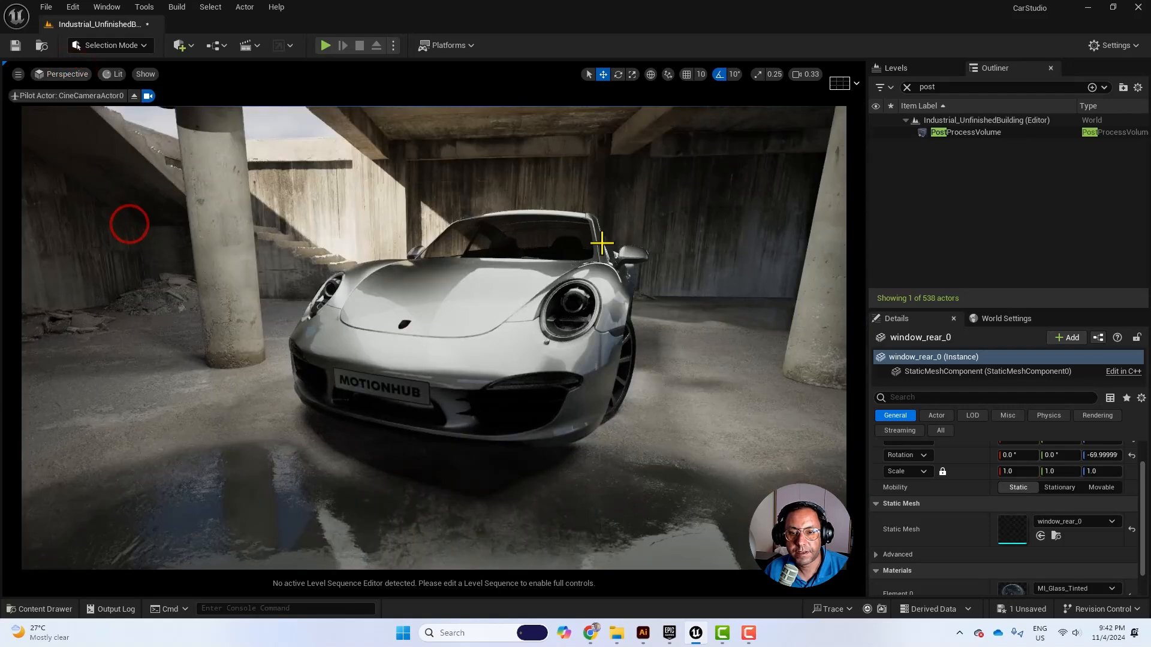
Step: Clear the Outliner search, then reset the SkyLight's cubemap to None and turn off its Real Time Capture
click(906, 87)
click(950, 210)
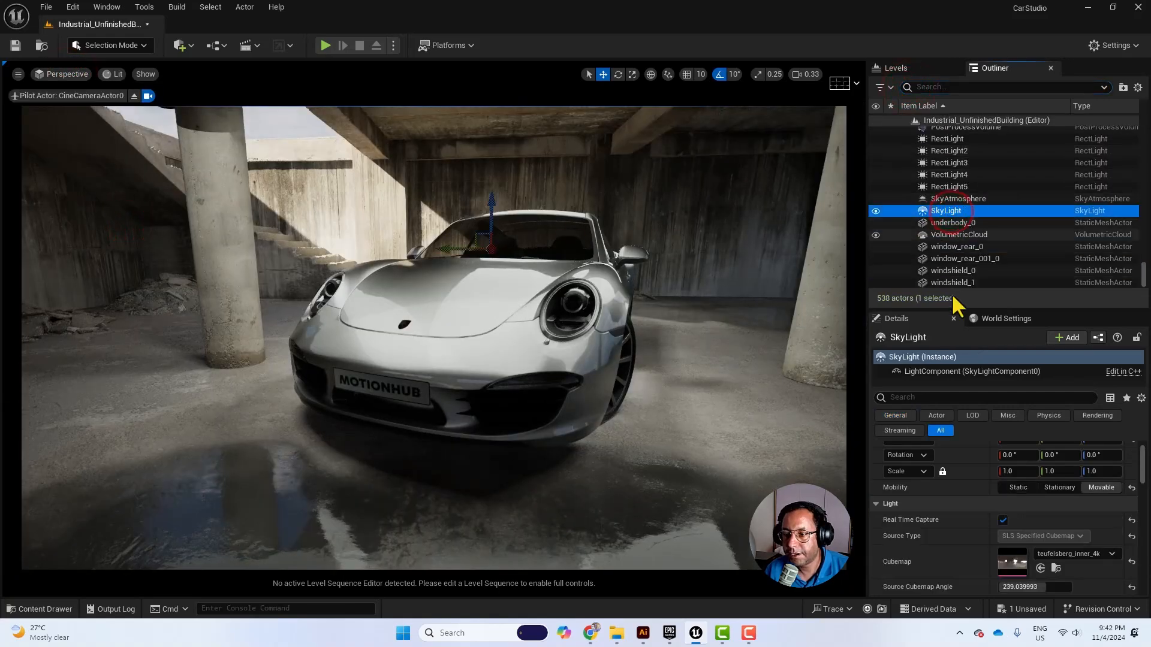
scroll(1079, 557, up, 1)
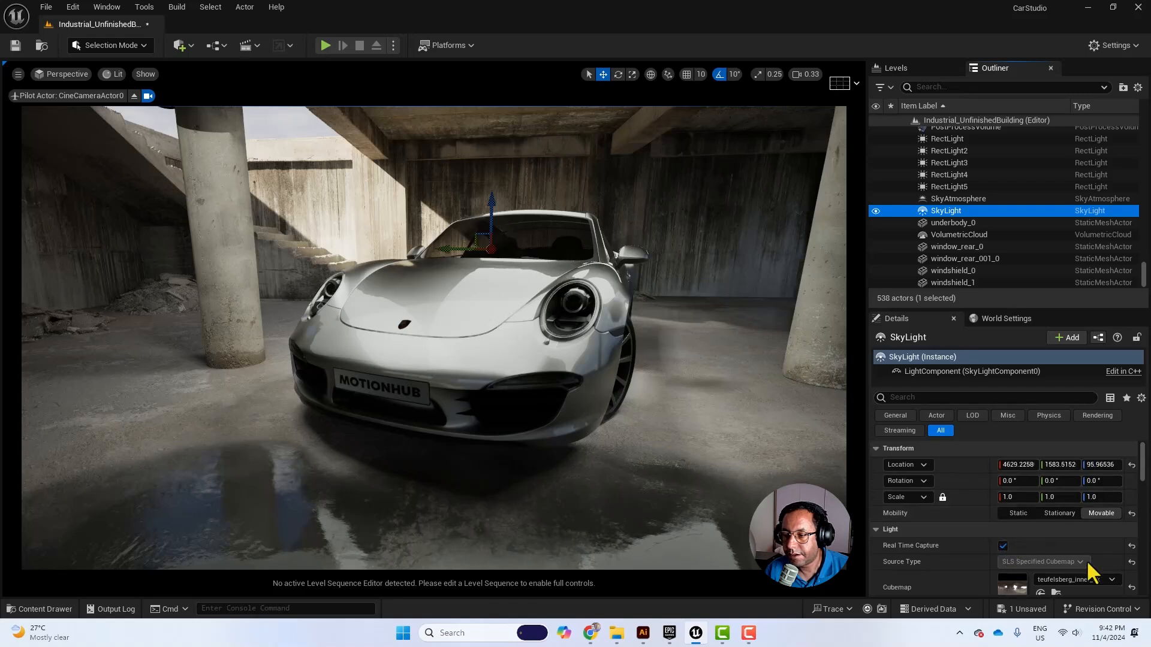
click(1129, 587)
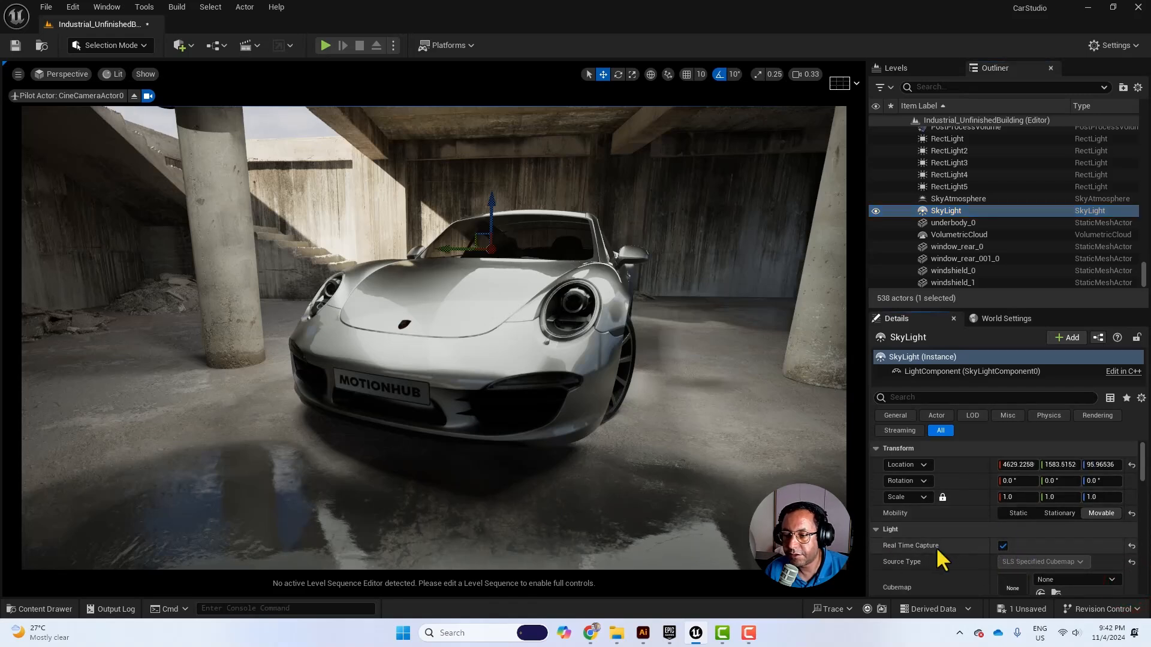
click(1005, 545)
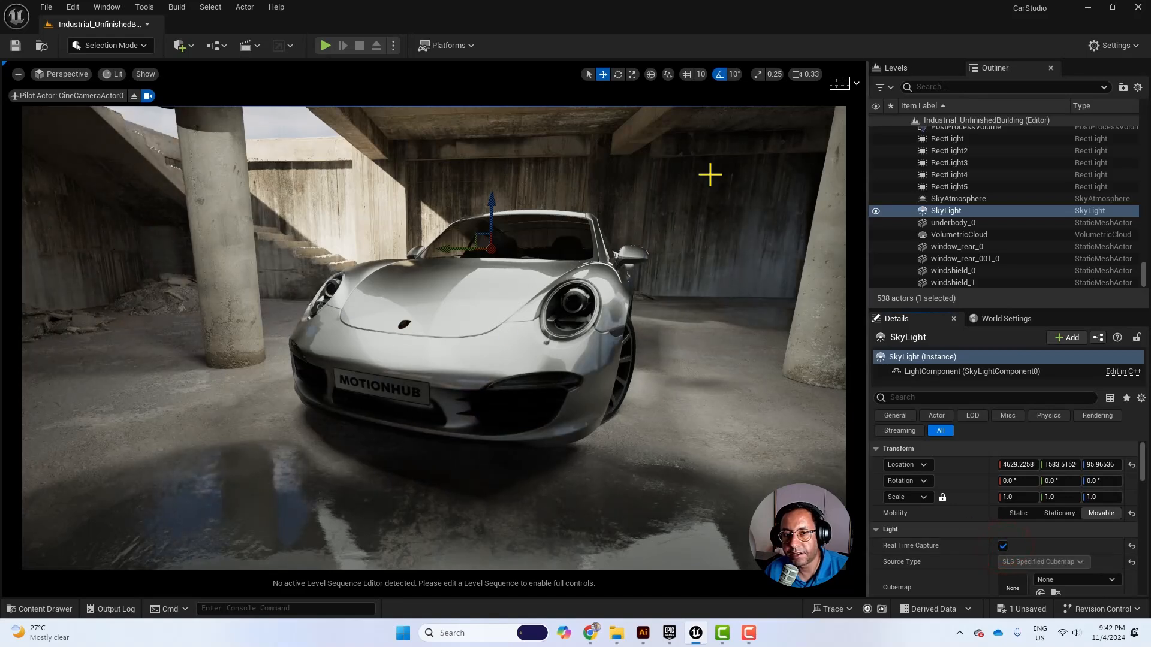
click(1002, 545)
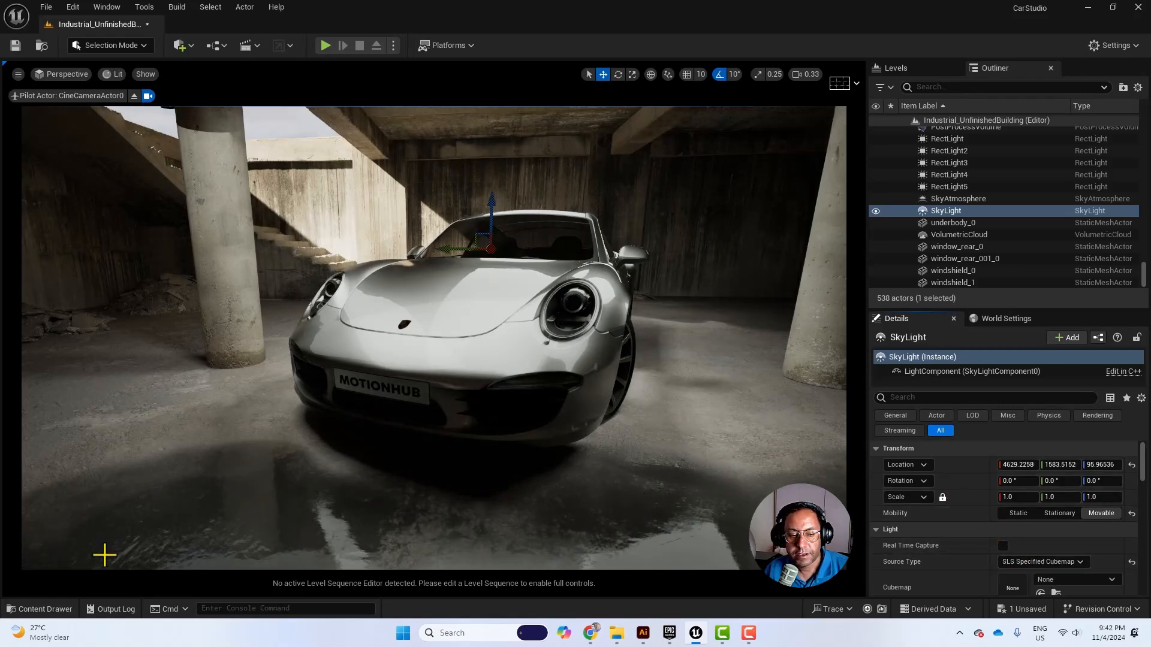
Step: Assign the hdri_office-large-room texture from the HDRI folder as the SkyLight's cubemap and open it for preview
click(45, 609)
scroll(72, 527, up, 5)
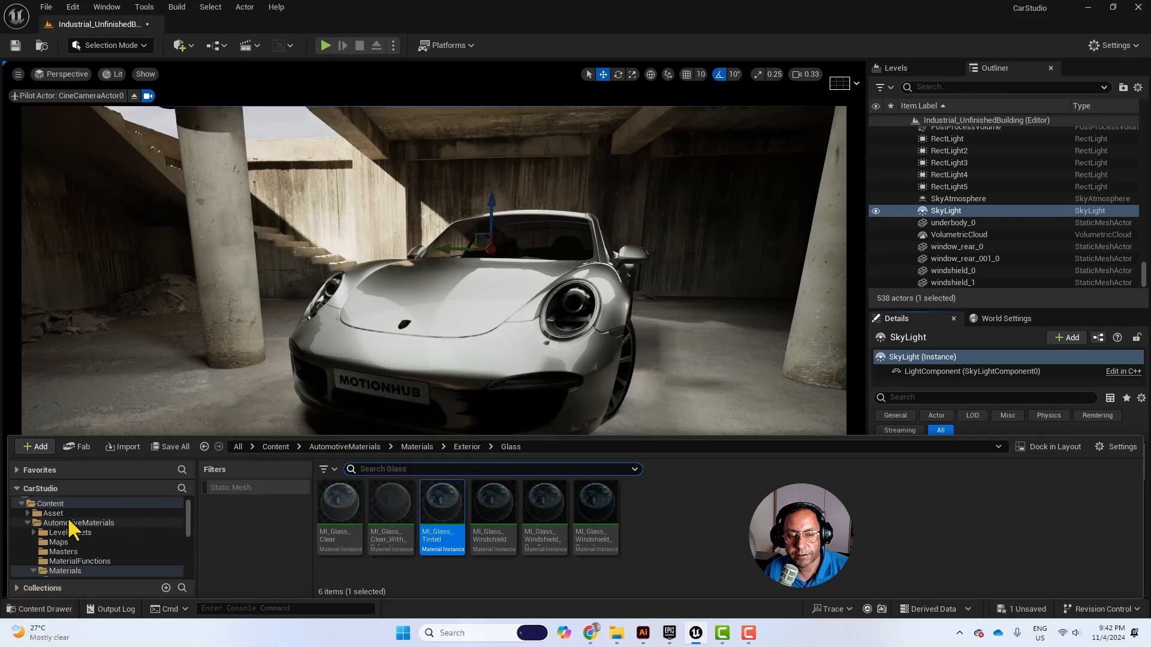
click(26, 520)
click(49, 542)
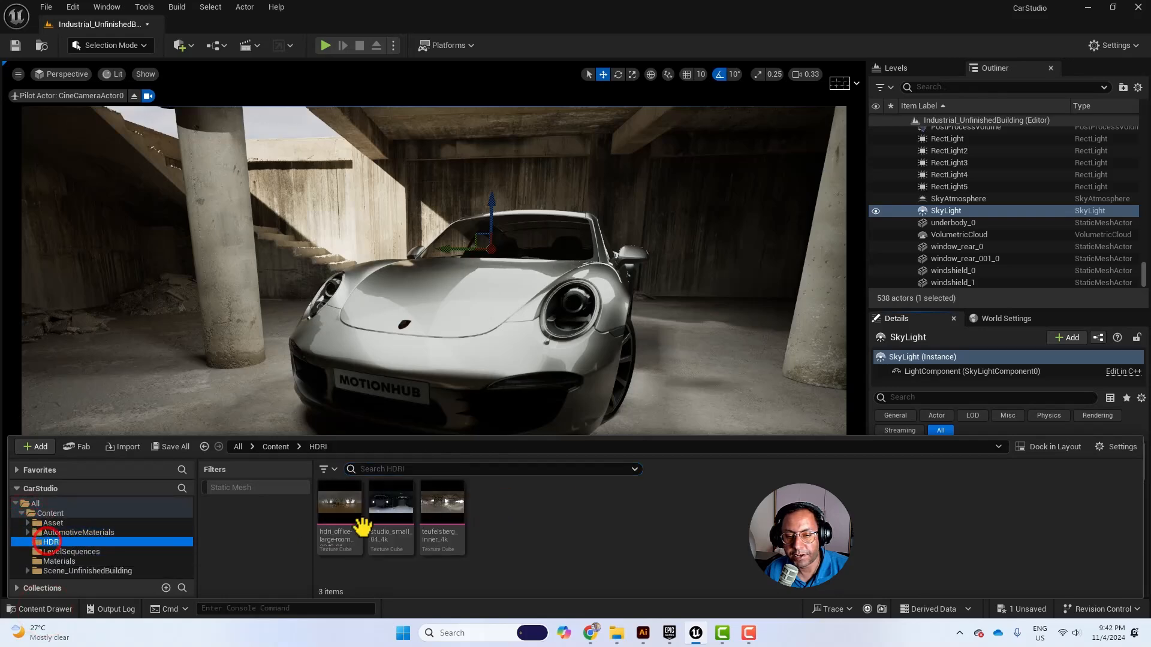
click(342, 507)
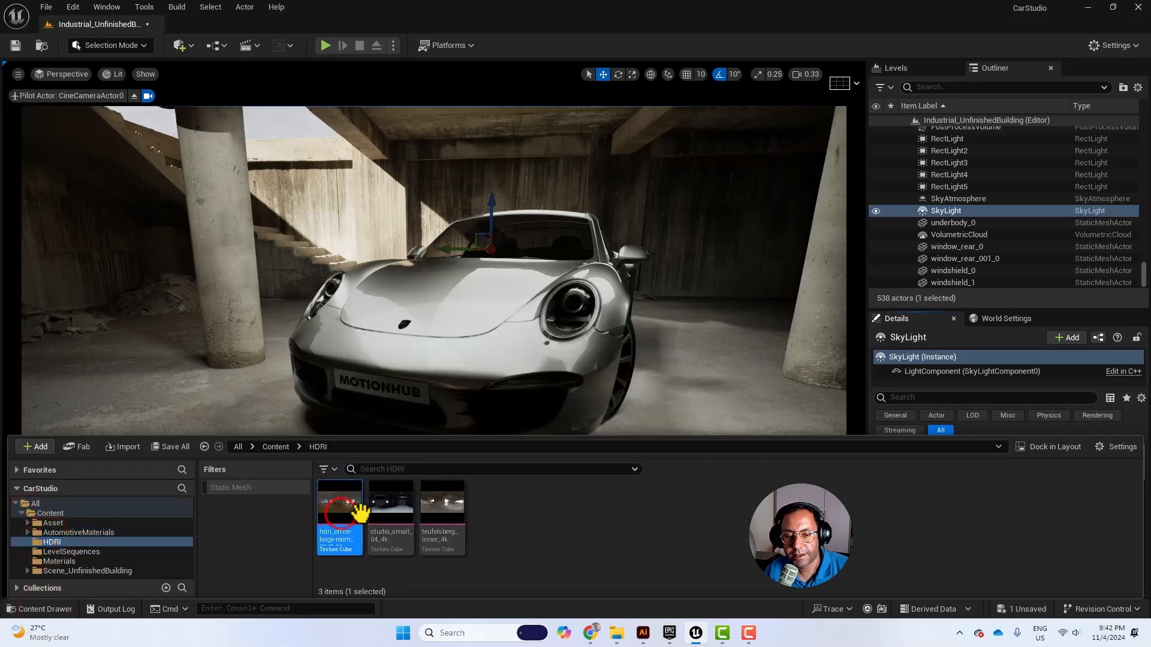
click(60, 608)
scroll(1058, 563, down, 2)
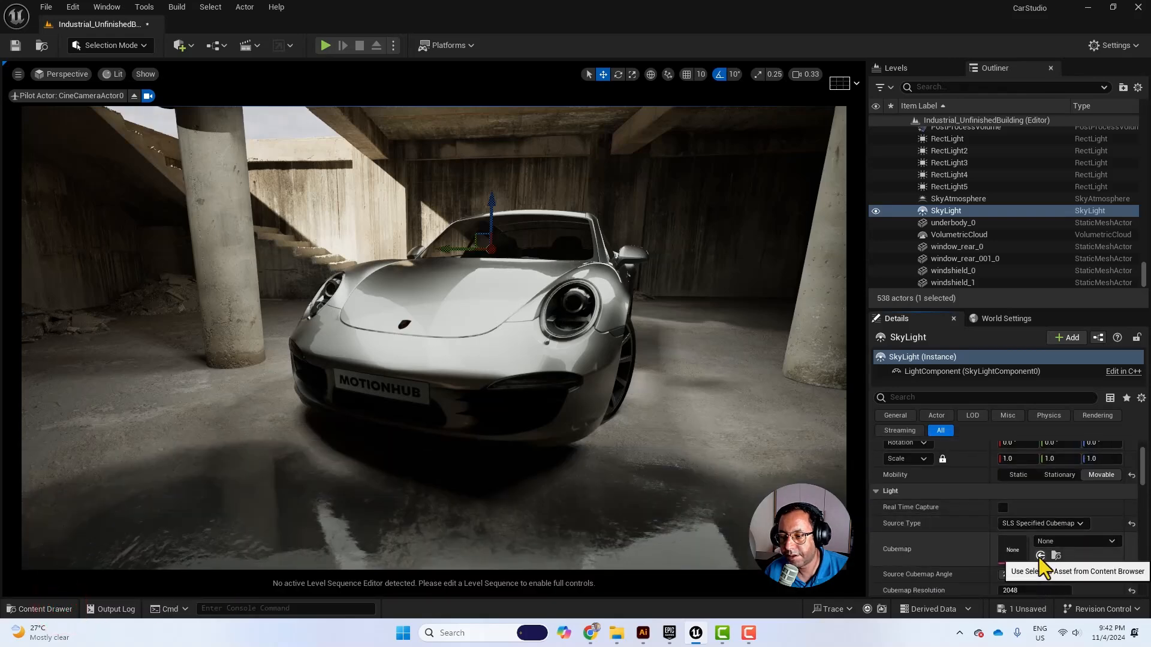
click(1039, 557)
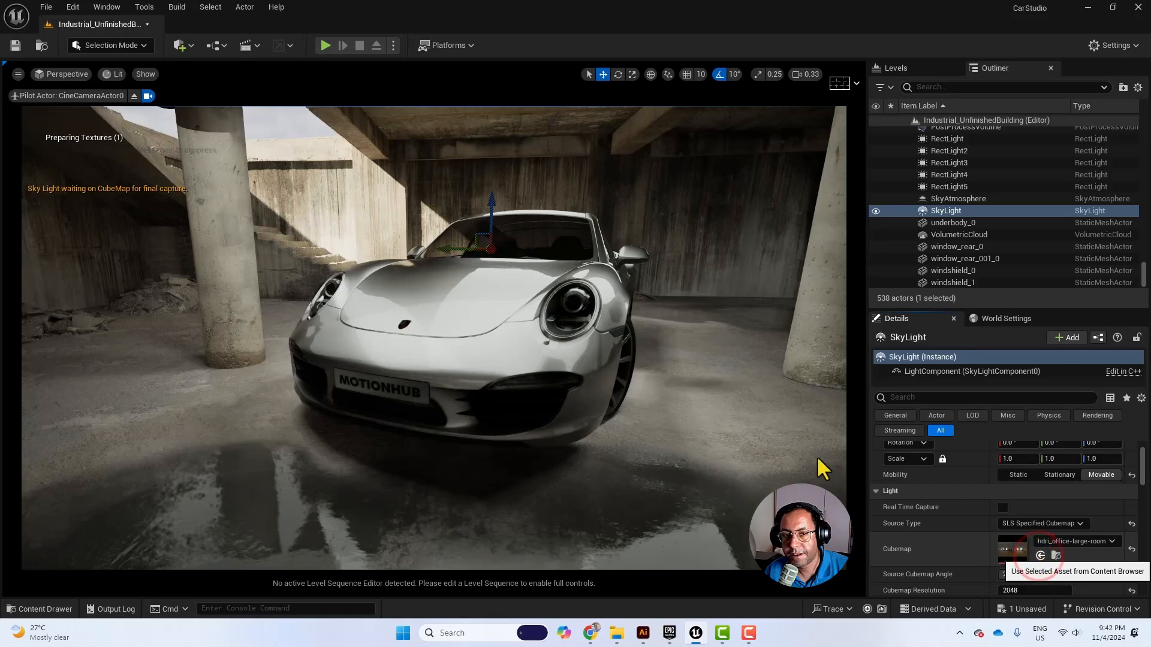
double_click(1004, 547)
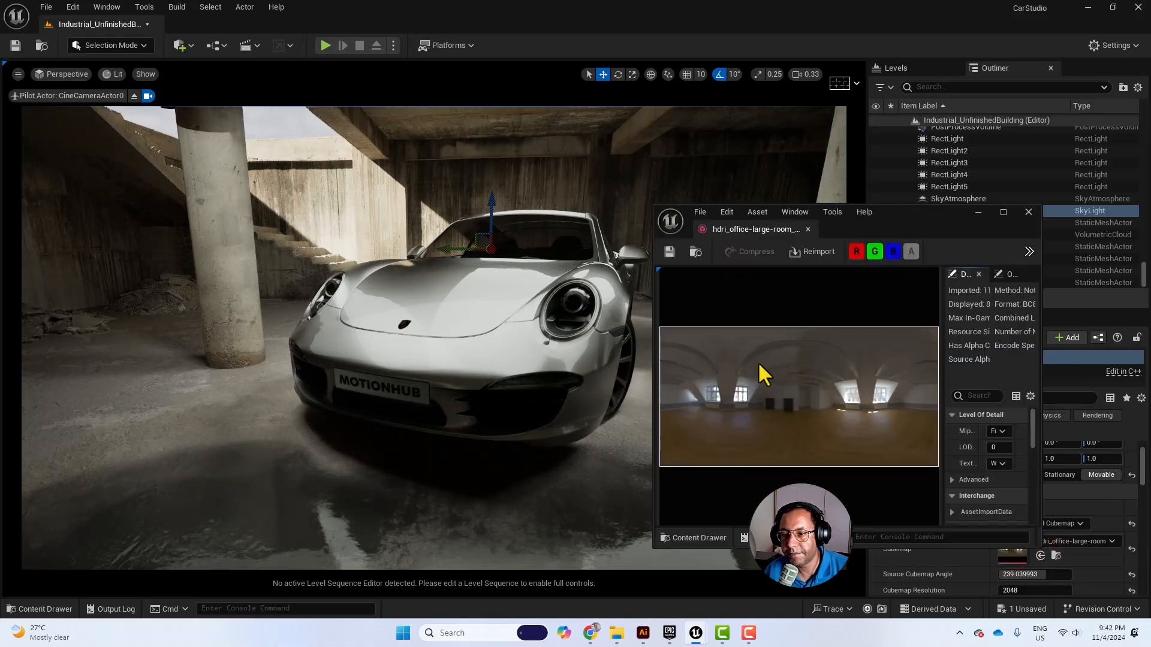
Step: Close the texture preview and assign studio_small_04_4k from the HDRI folder as the SkyLight's cubemap
click(1028, 211)
click(48, 609)
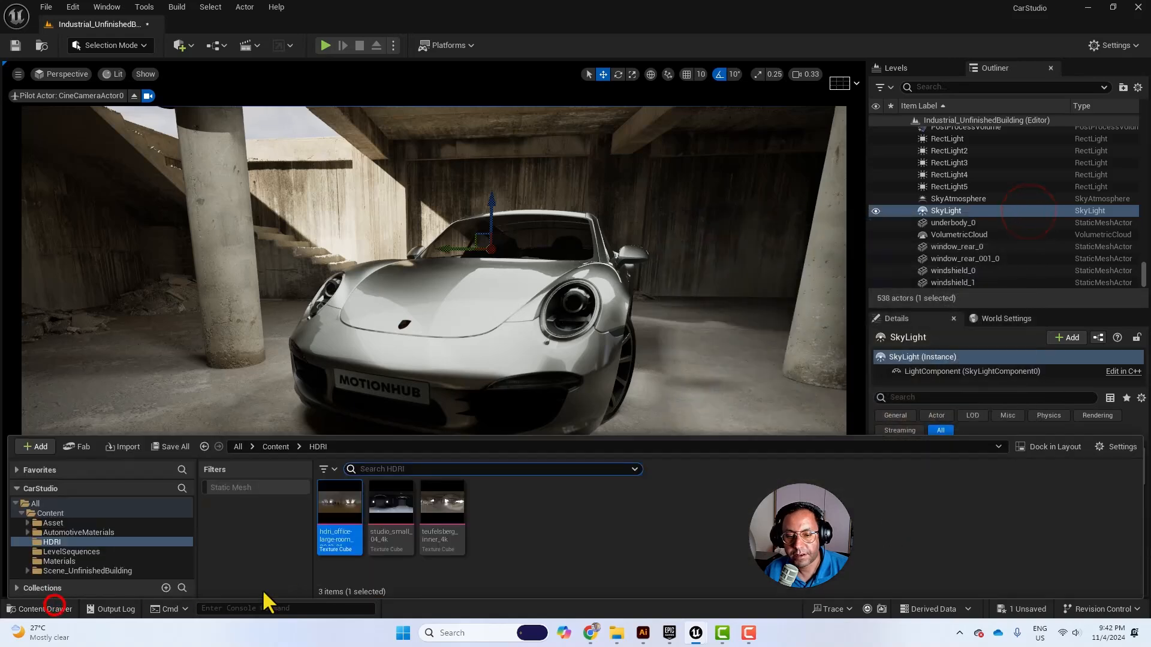
click(387, 510)
click(48, 609)
click(1040, 555)
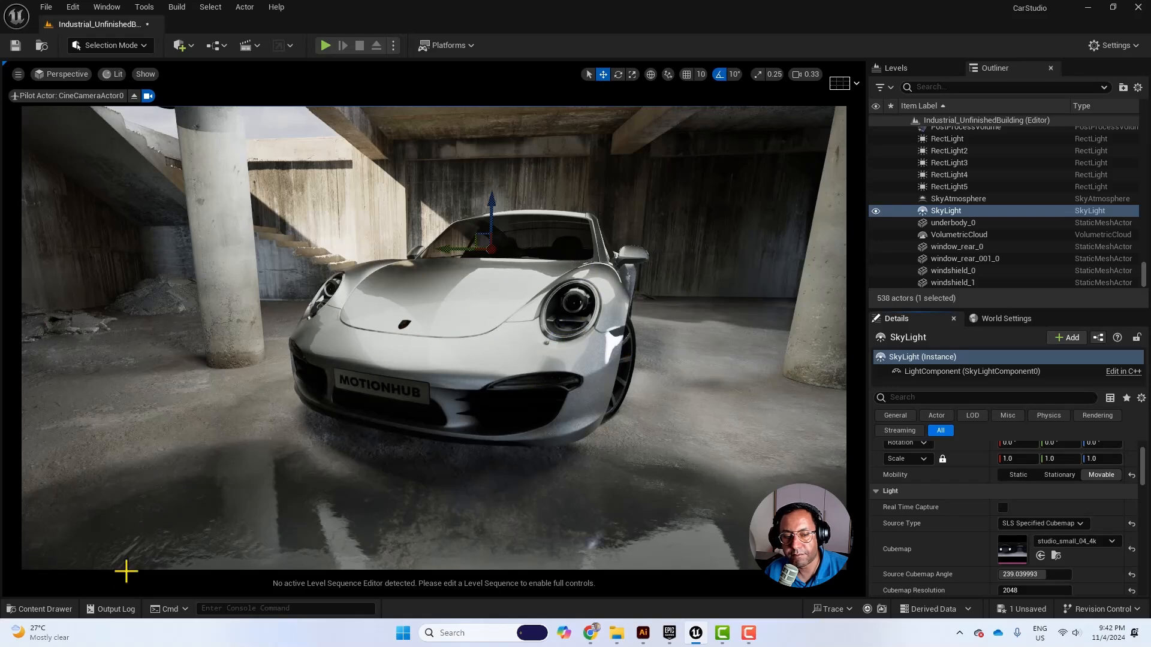
Step: Assign teufelsberg_inner_4k from the HDRI folder as the SkyLight's cubemap and set its Cubemap Resolution to 4096
click(63, 610)
click(447, 506)
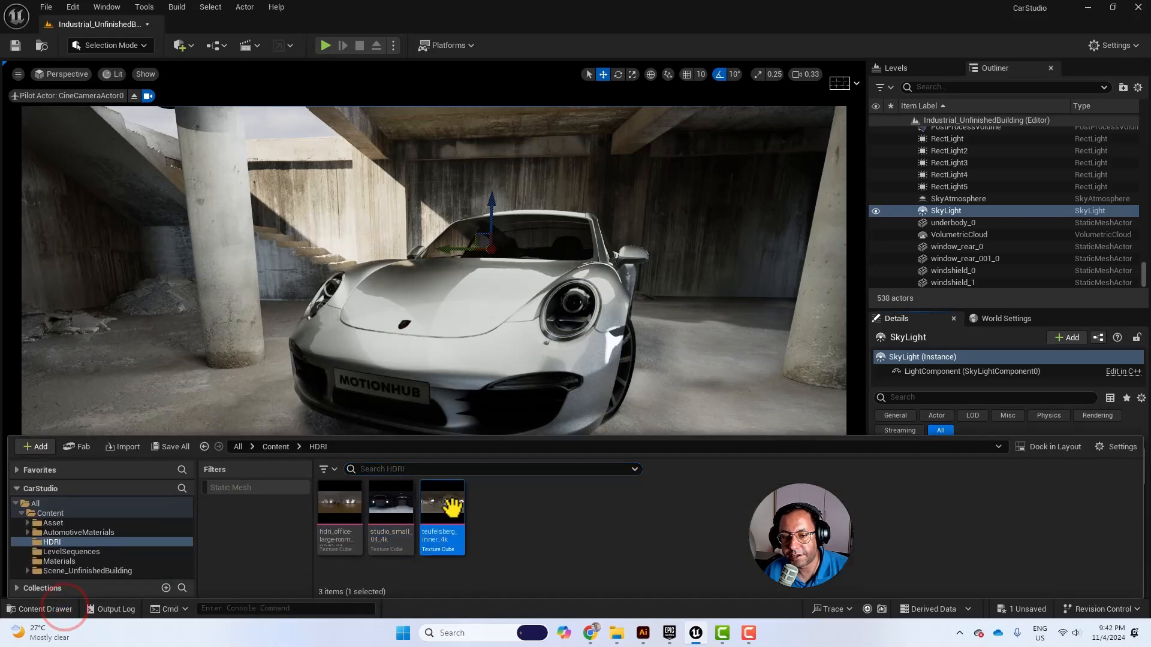
click(62, 611)
click(1041, 555)
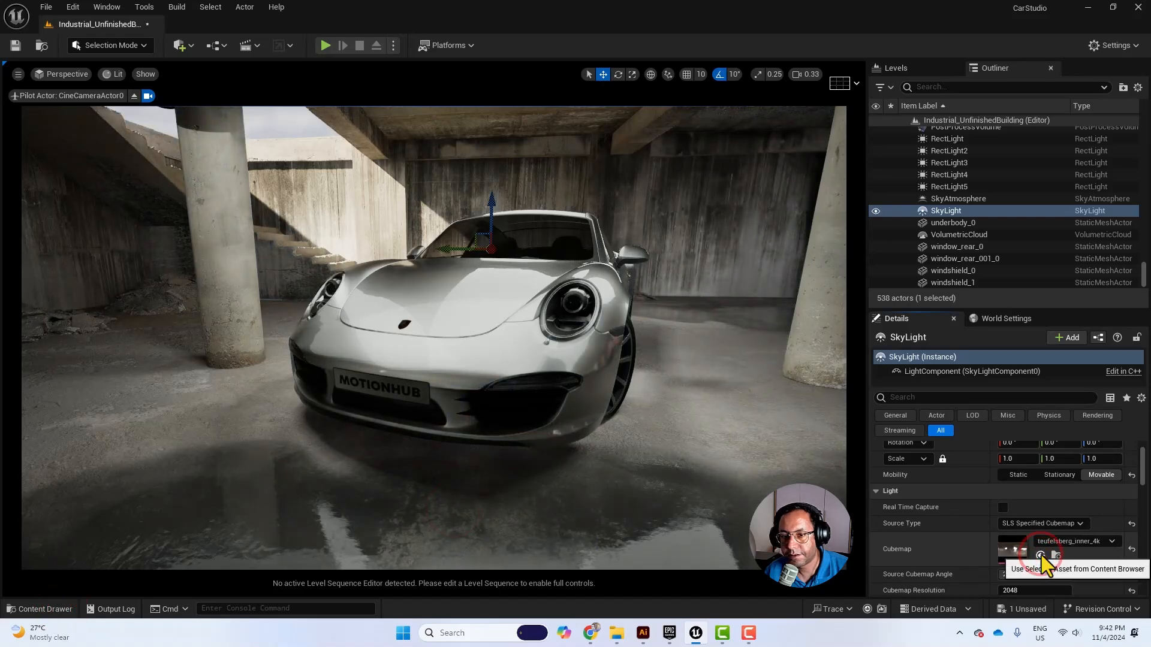
scroll(1012, 565, down, 1)
click(1030, 568)
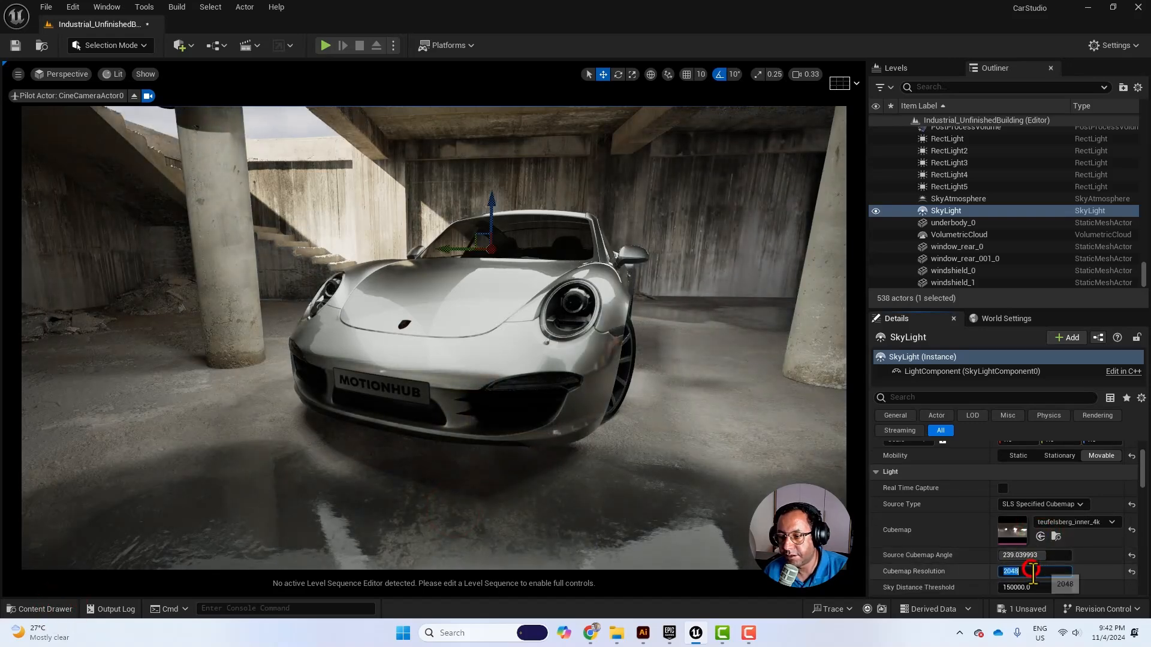
text(4096)
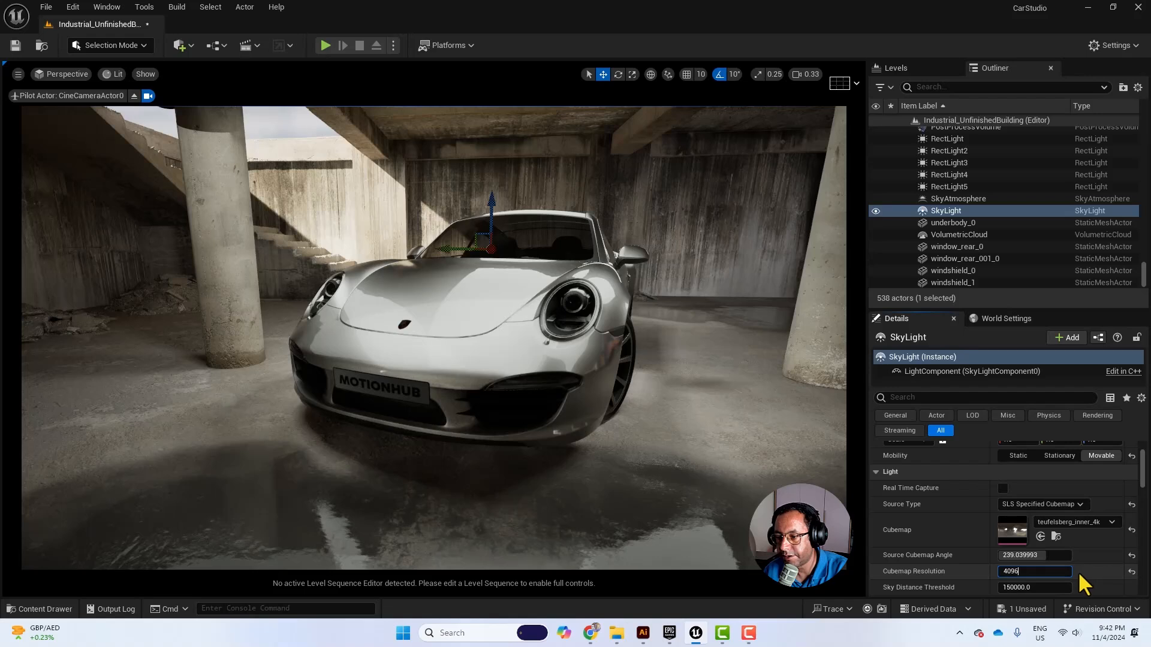
Step: Try SkyLight intensities of 2 and 5 cd/m2, and settle on 1 cd/m2
scroll(1078, 570, down, 2)
click(1032, 567)
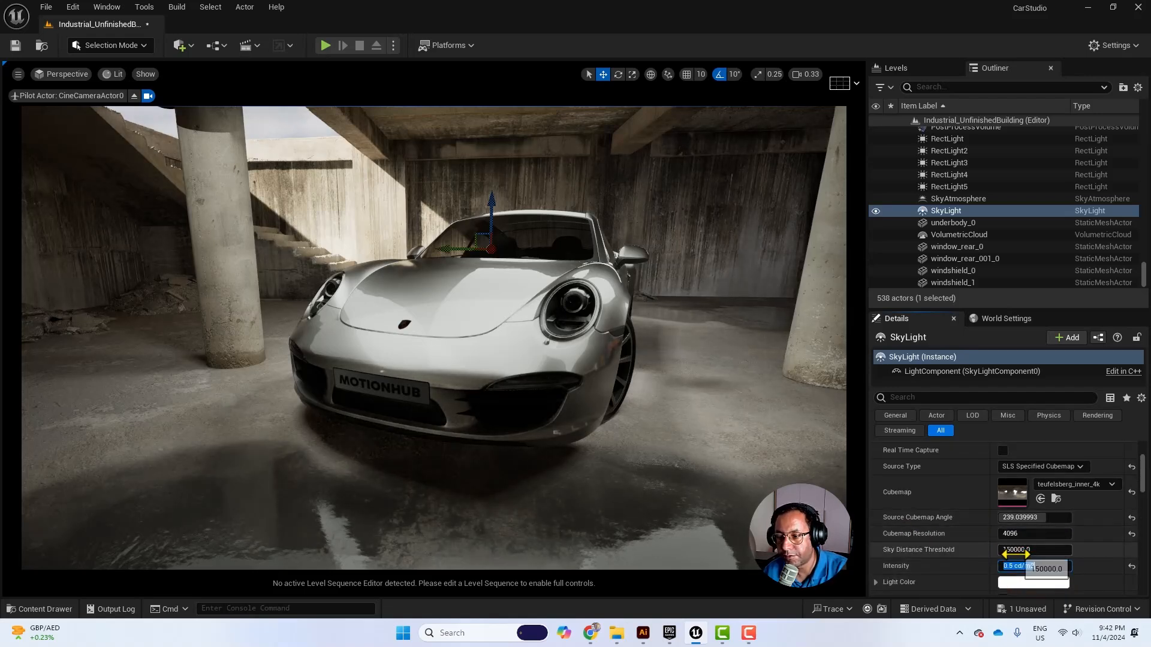
text(2)
key(Return)
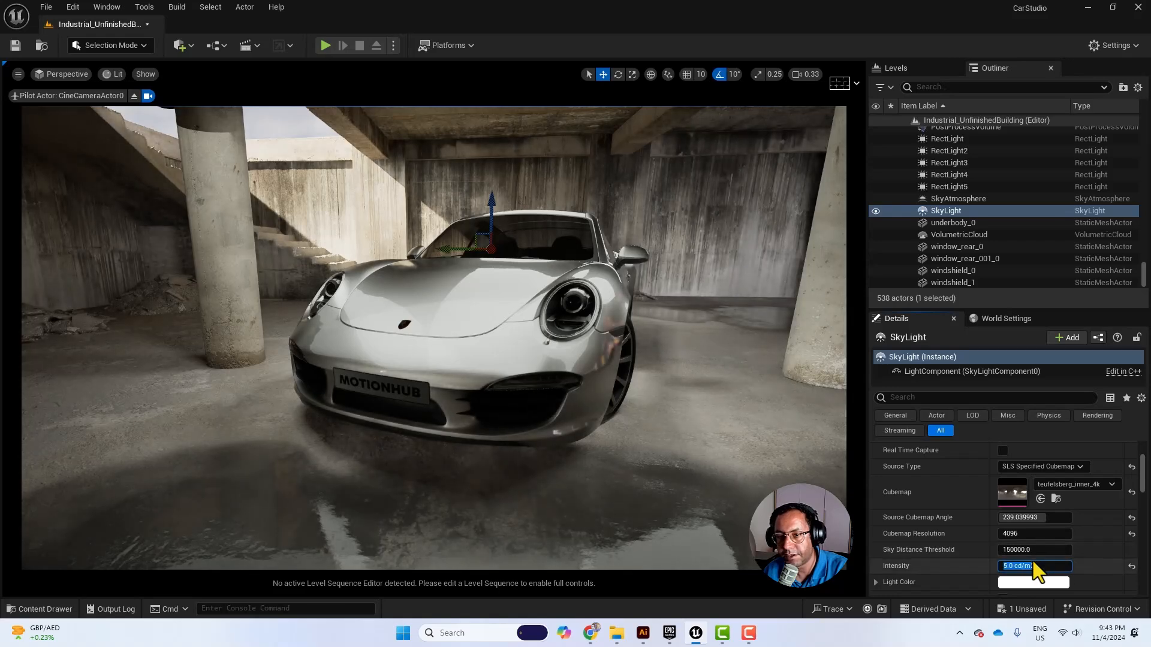
text(5)
key(Return)
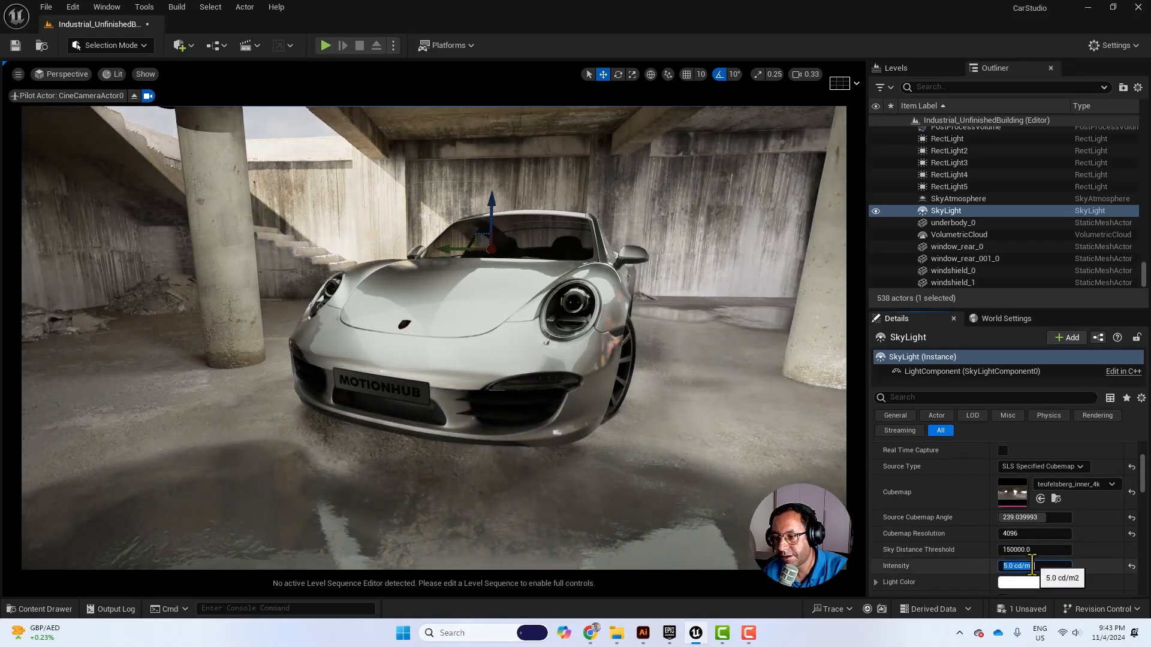
text(1)
key(Return)
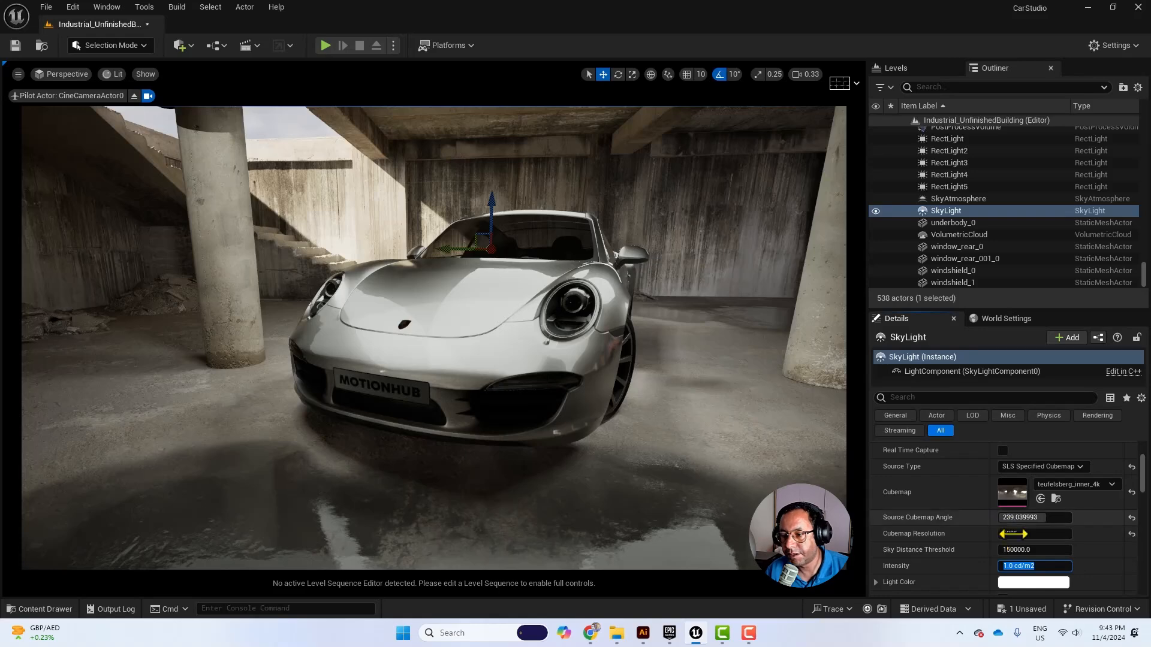
Step: Switch the viewport's view mode from Lit to Path Tracing
click(388, 171)
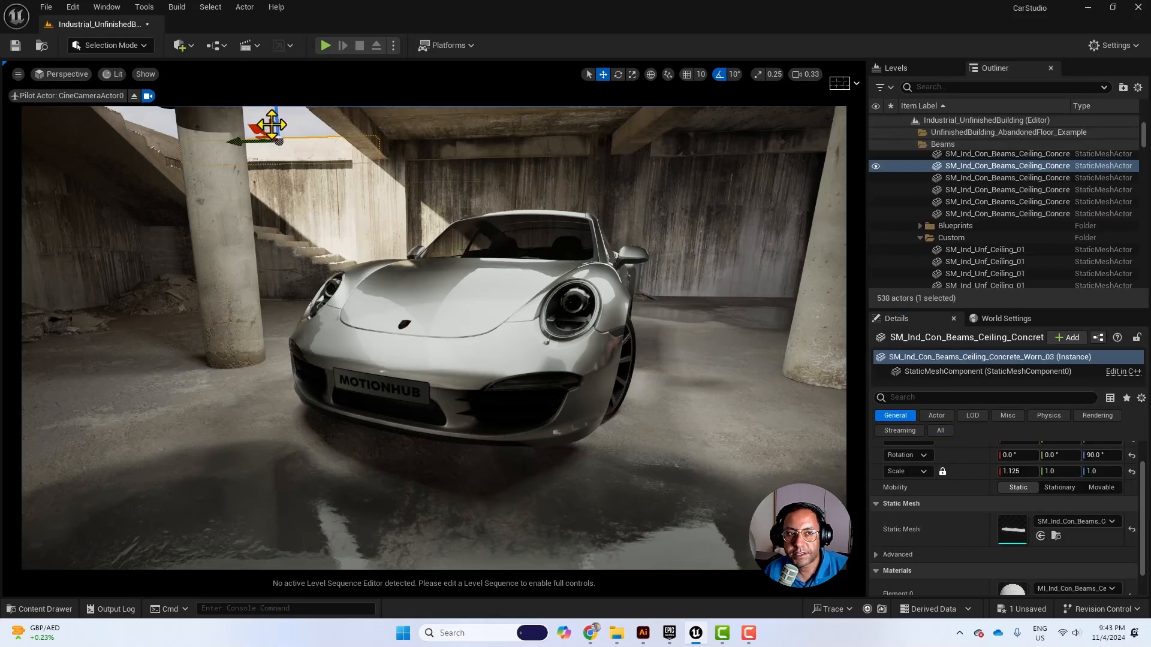
click(111, 74)
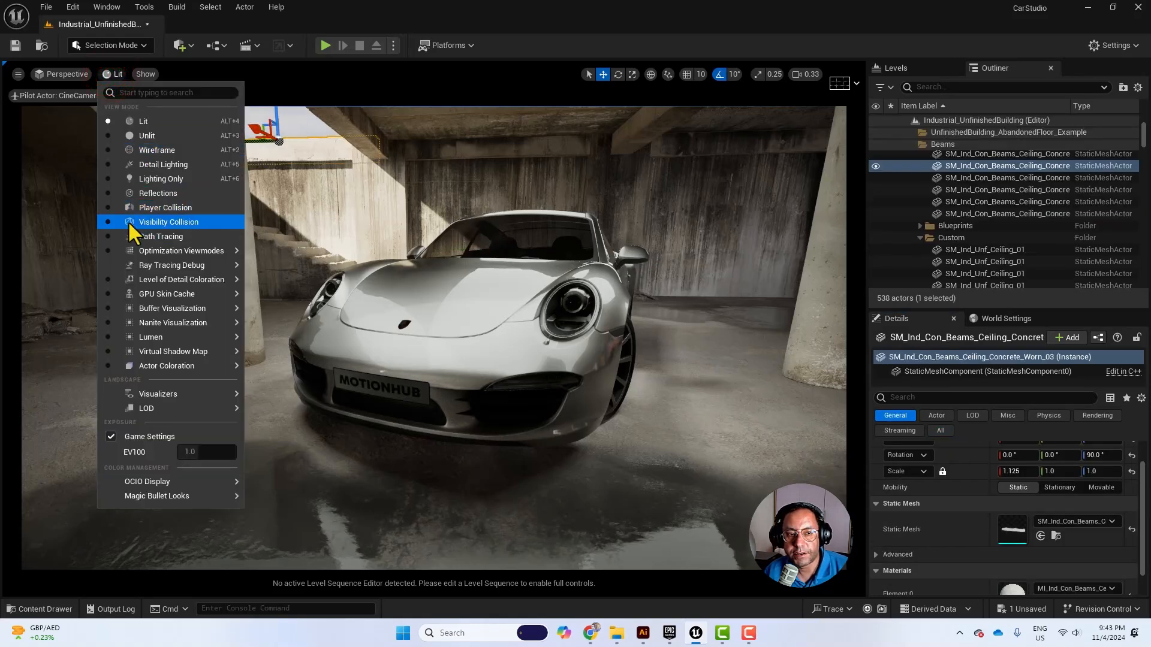
click(117, 73)
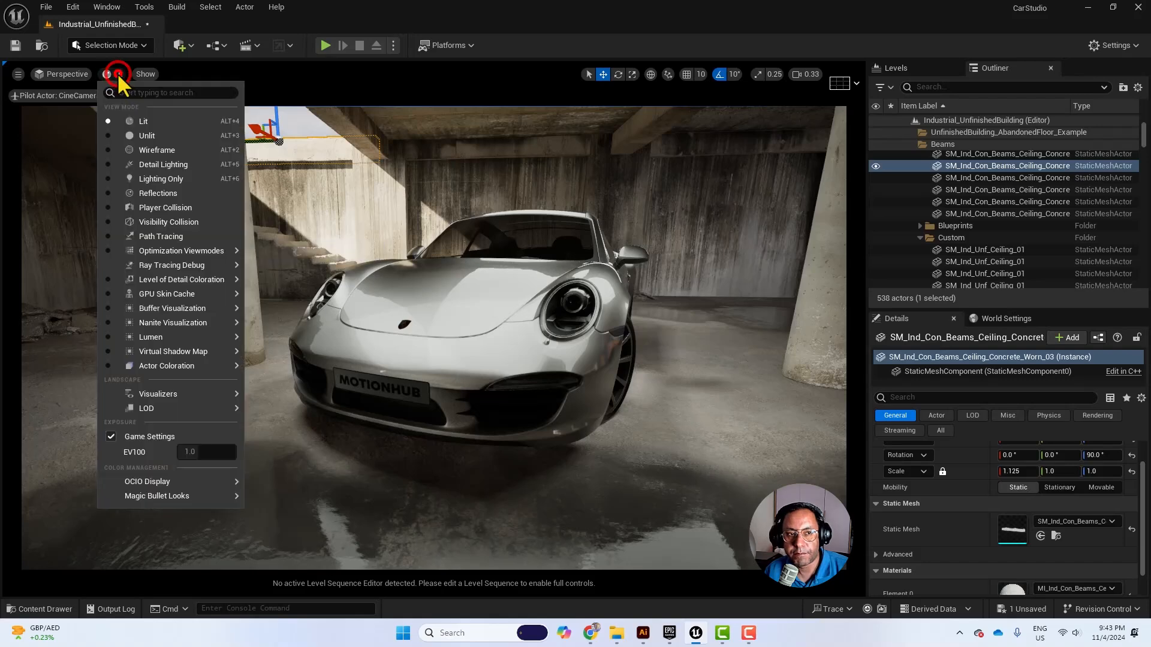
click(180, 236)
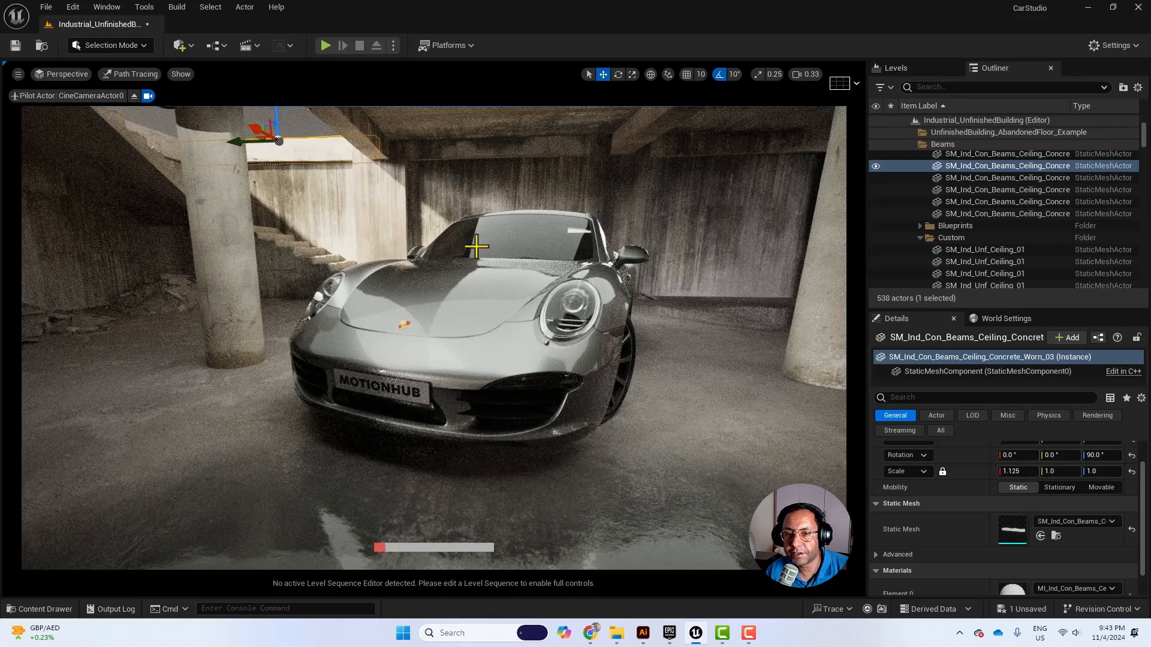
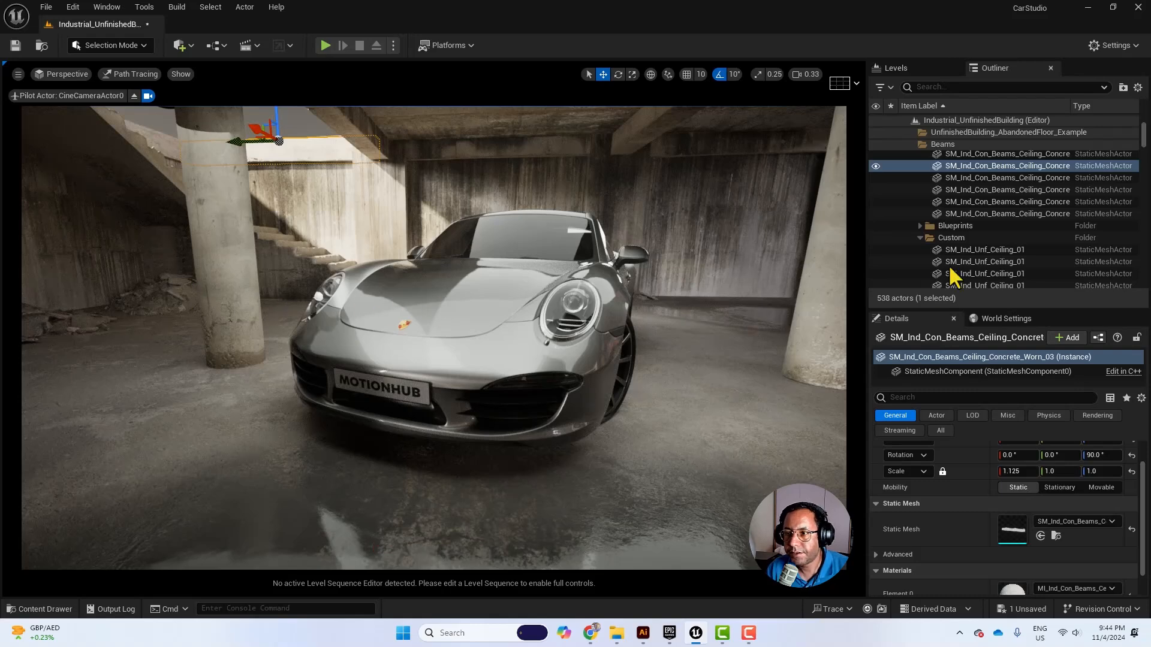
Step: Find the PostProcessVolume by searching the scene for "post", select it, and filter its properties by "path"
drag(1144, 139, 1147, 131)
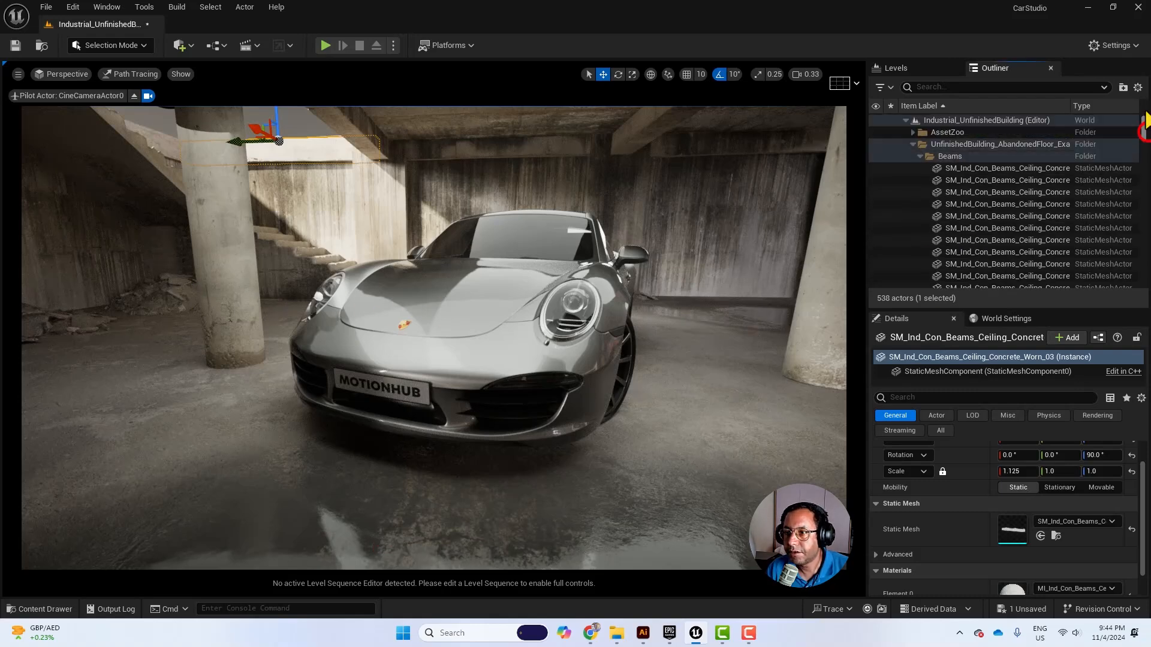
click(981, 89)
text(post)
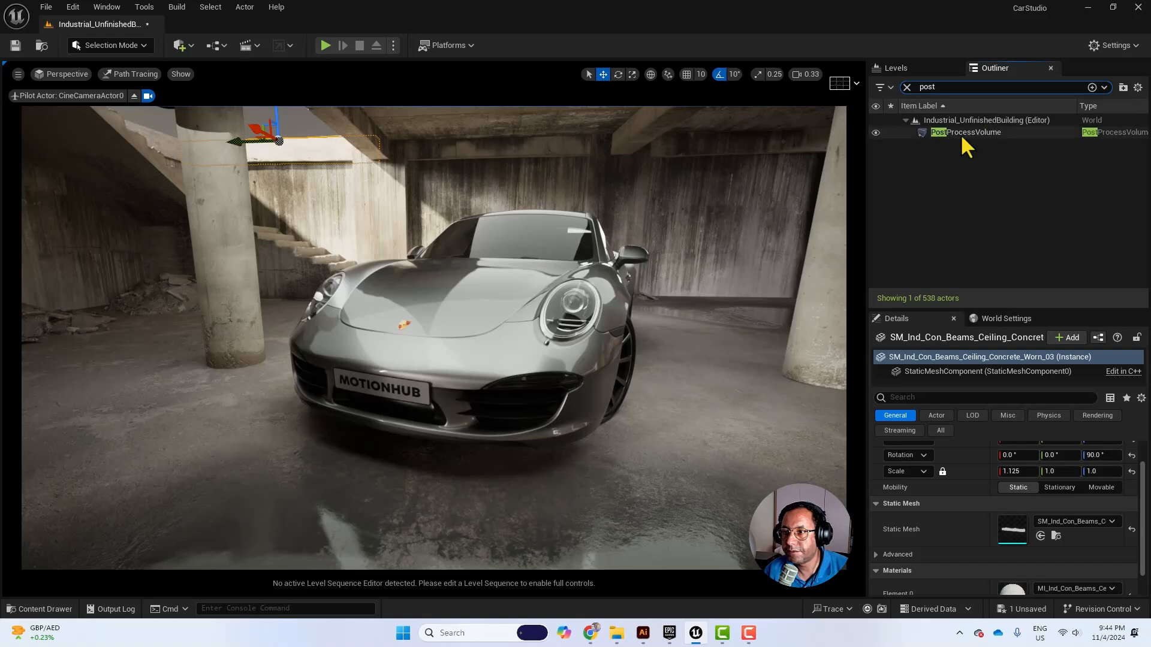
click(977, 132)
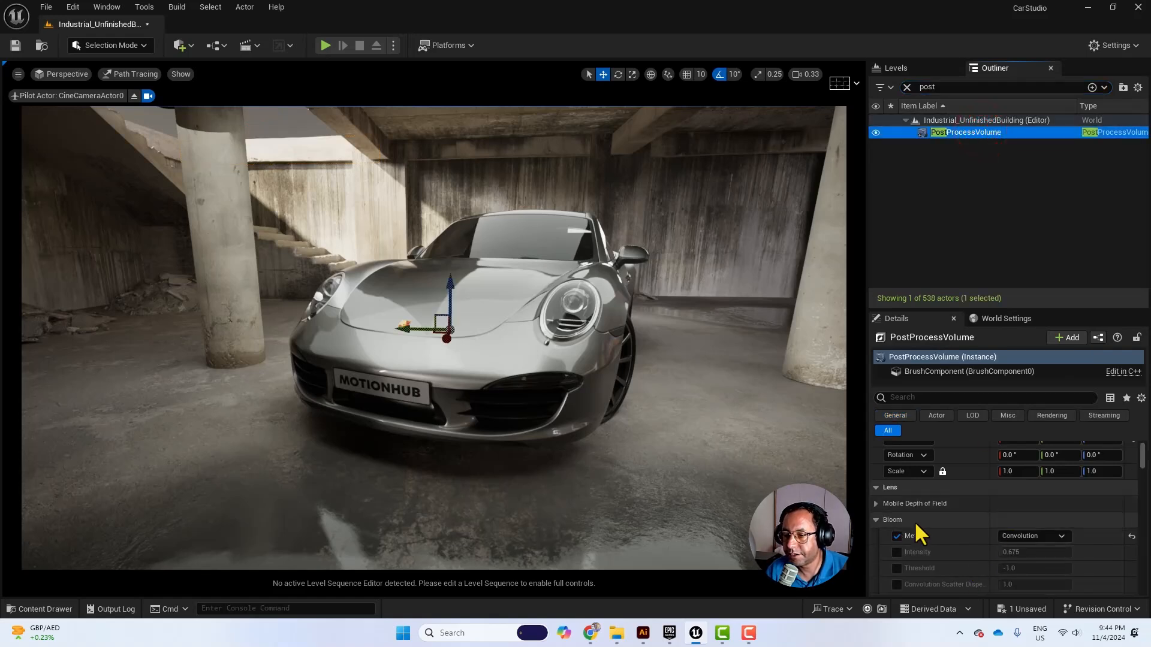
scroll(958, 512, down, 2)
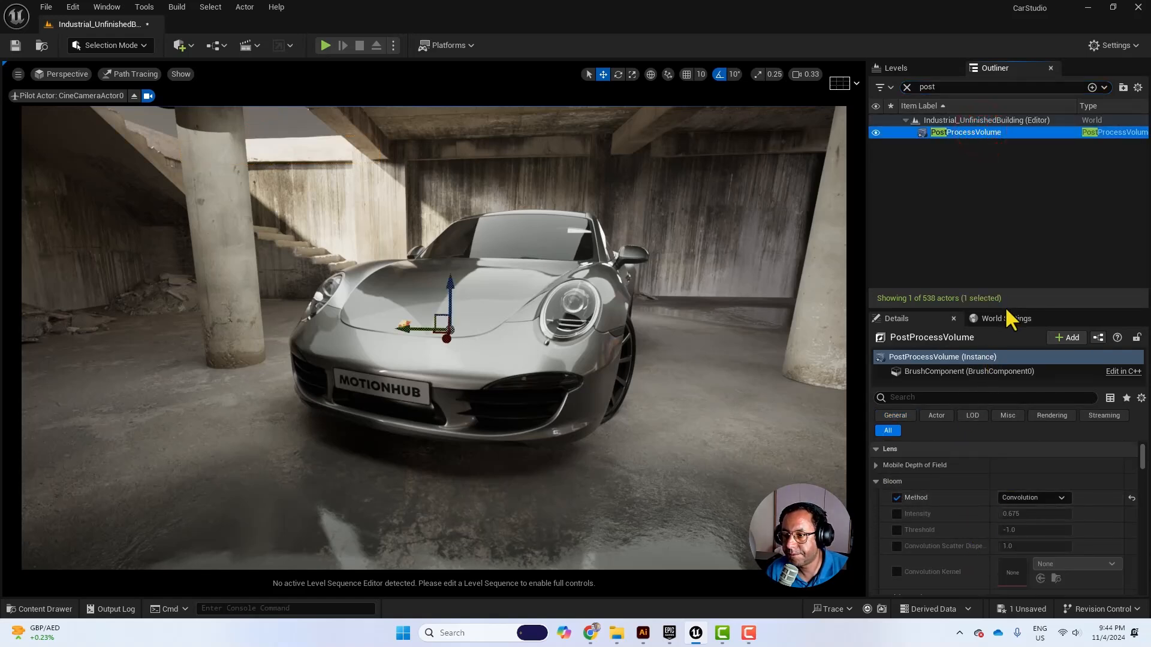
drag(1004, 307, 1005, 201)
click(881, 308)
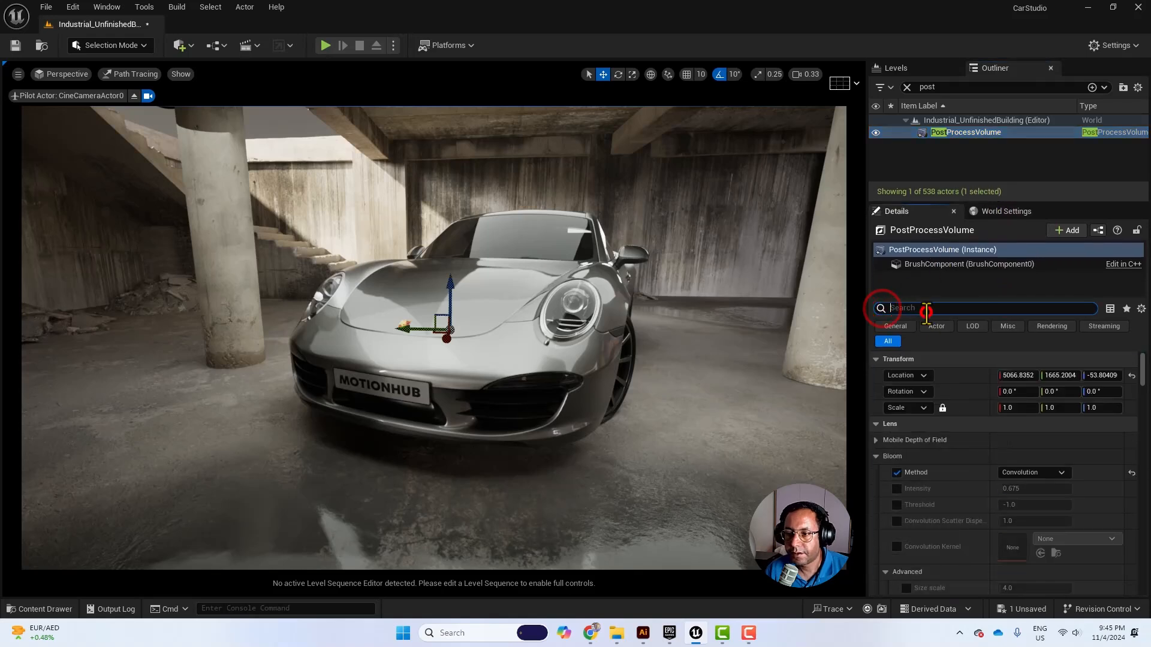
text(path)
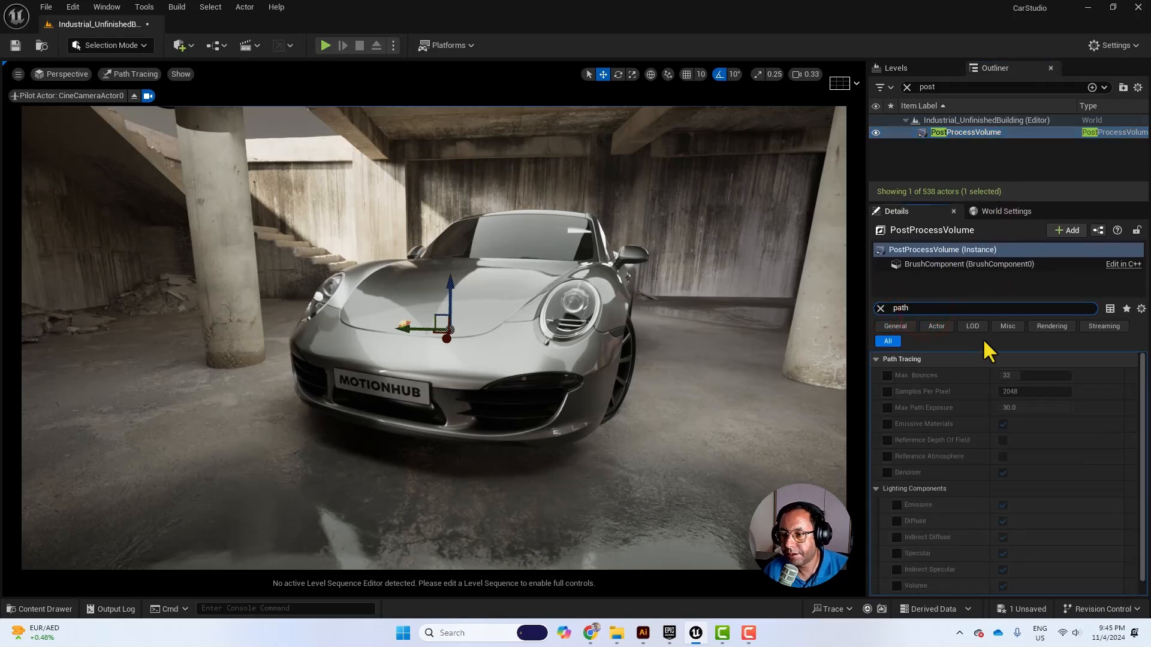
Step: Enable the PostProcessVolume's seven main Path Tracing overrides, from Max. Bounces through Denoiser
click(887, 375)
click(887, 391)
click(887, 408)
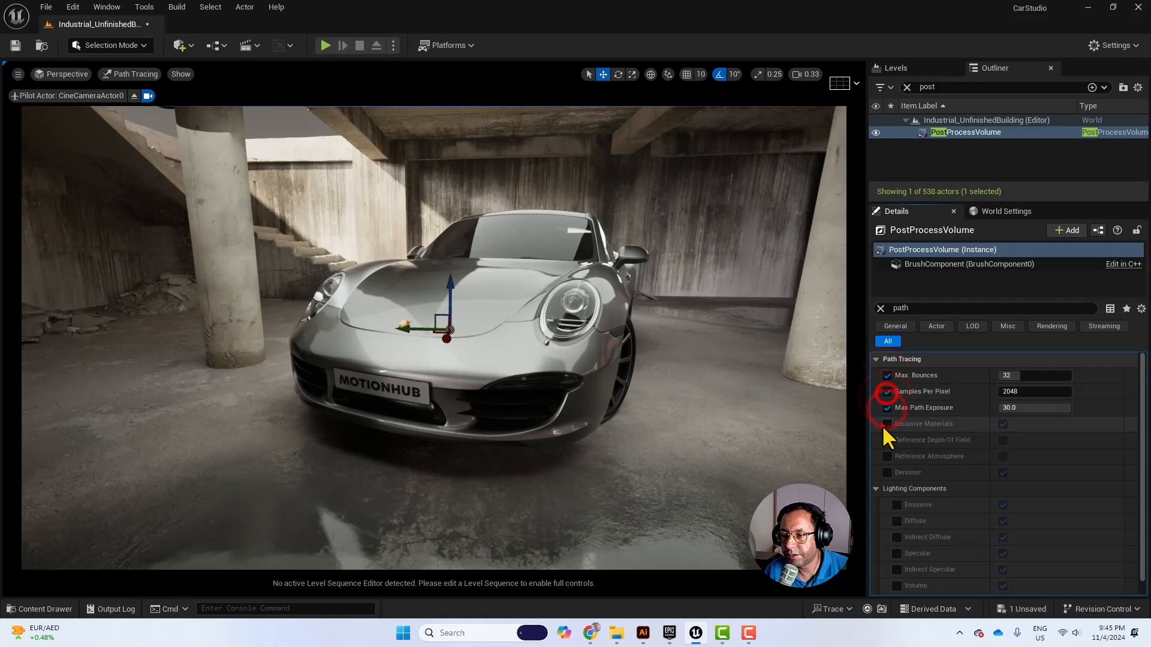
click(887, 424)
click(887, 440)
click(887, 456)
click(886, 472)
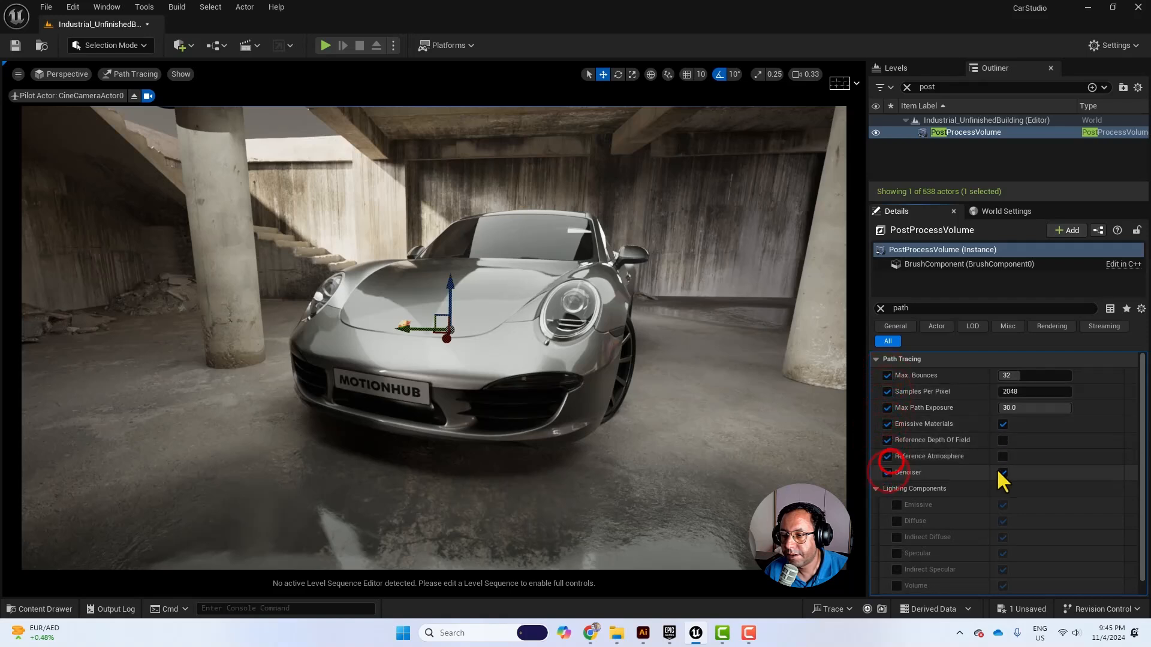
Step: Turn on Reference Atmosphere and Reference Depth Of Field in the PostProcessVolume's path tracing settings, keeping Denoiser on
click(1001, 472)
click(1002, 456)
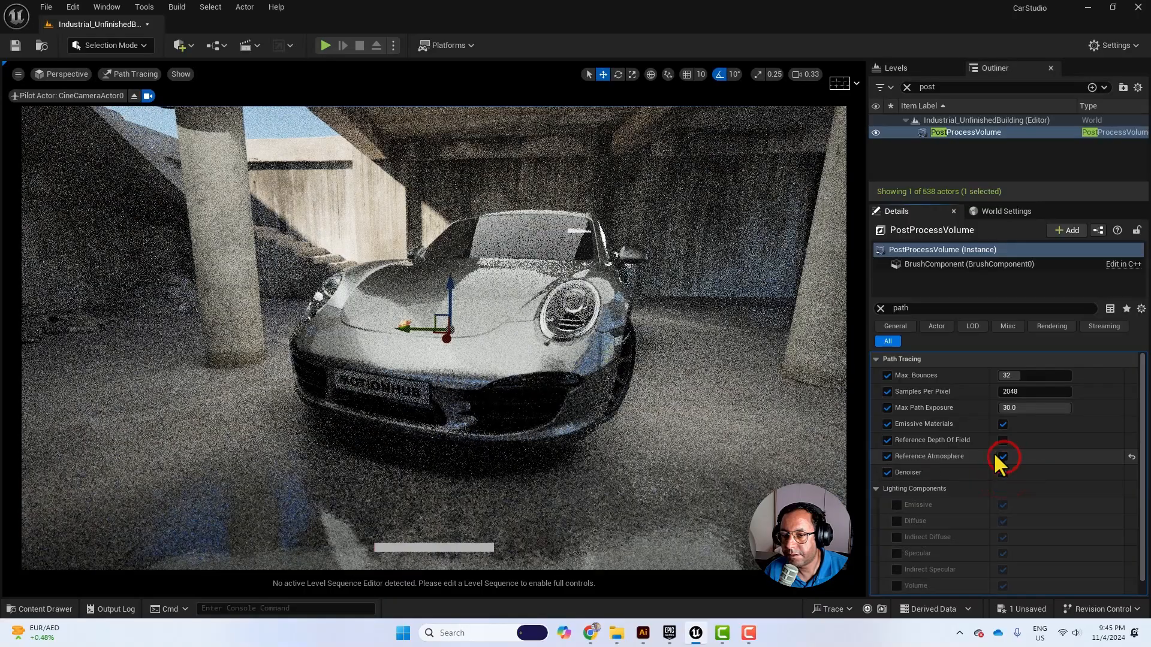
click(1003, 441)
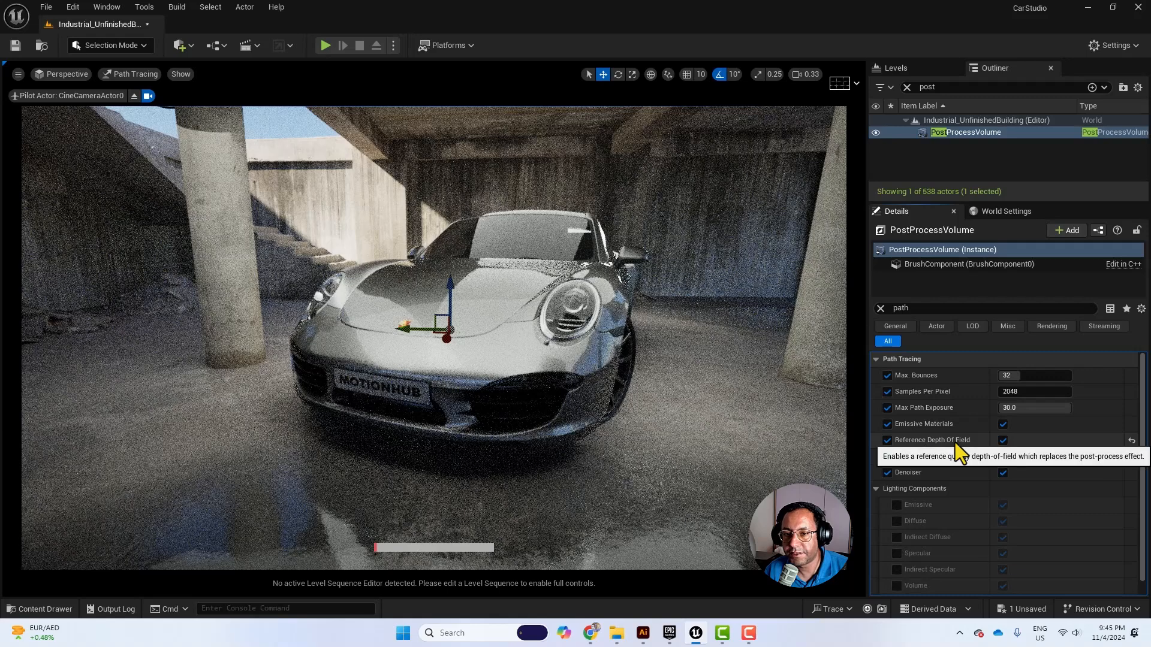
Step: Replace the Outliner search with "cam" and select CineCameraActor0
click(908, 87)
scroll(949, 157, down, 1)
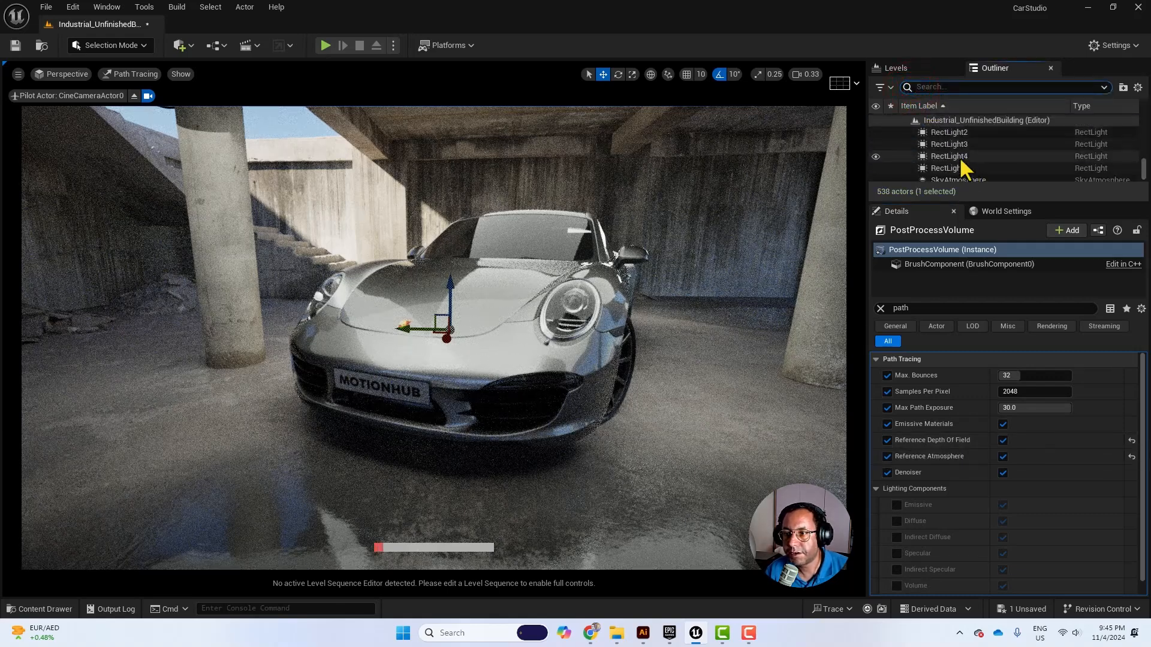
drag(1142, 170, 1141, 129)
click(959, 87)
text(ca)
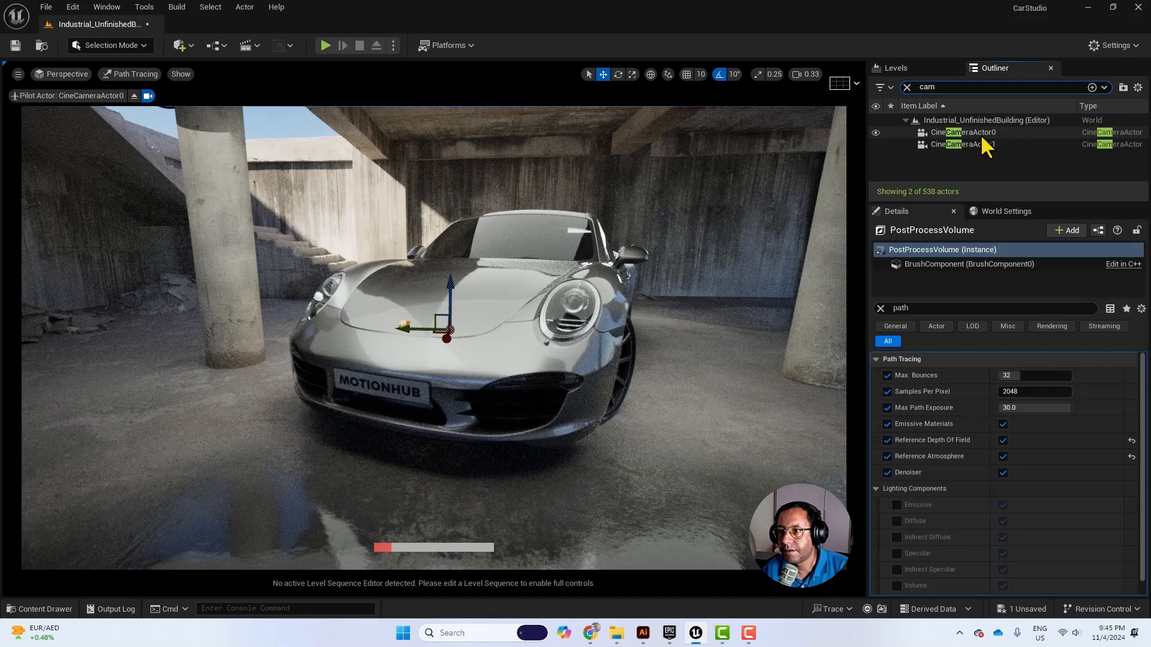
text(m)
click(989, 135)
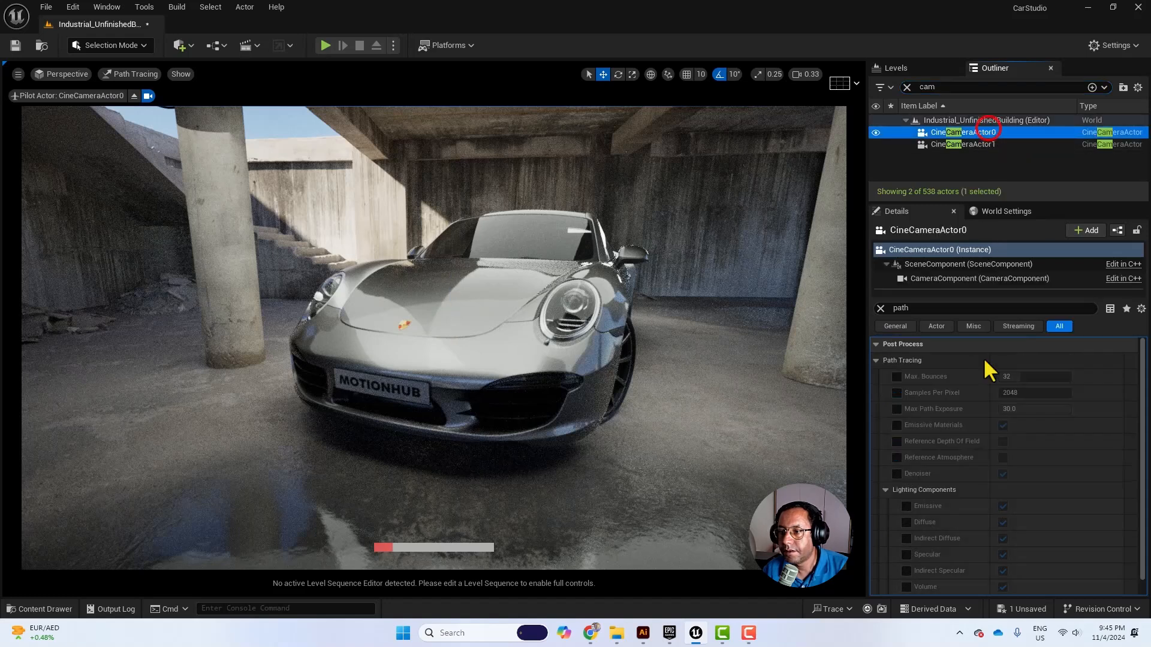
Step: Clear the property filter on CineCameraActor0 and open its Filmback preset choices
click(881, 308)
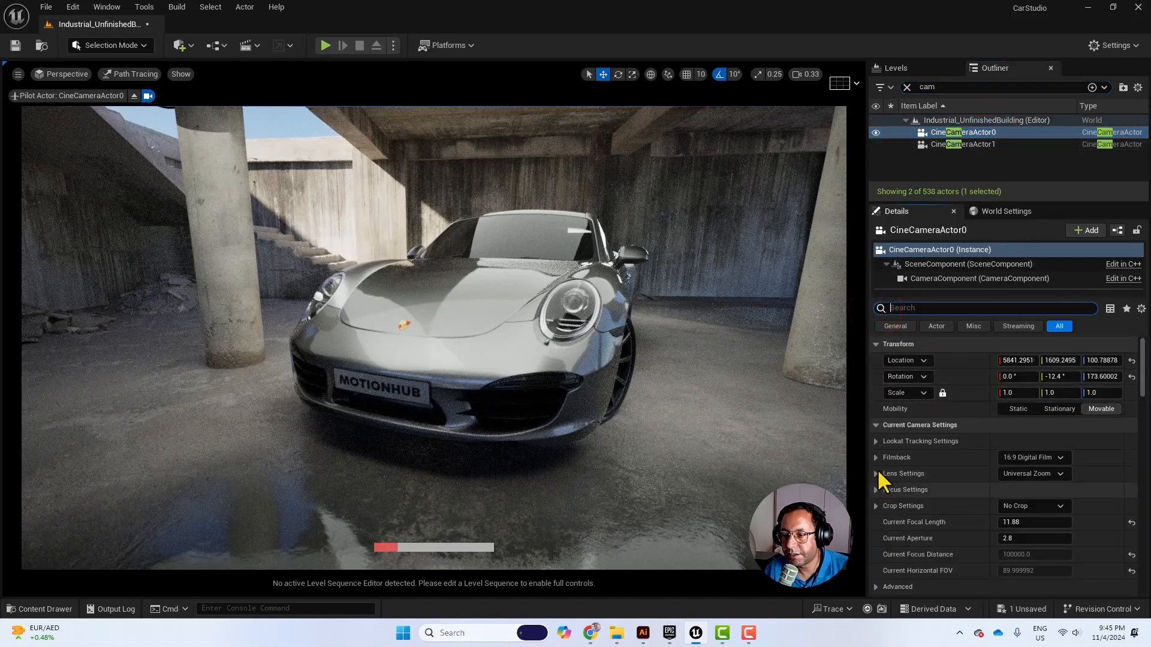
click(1030, 457)
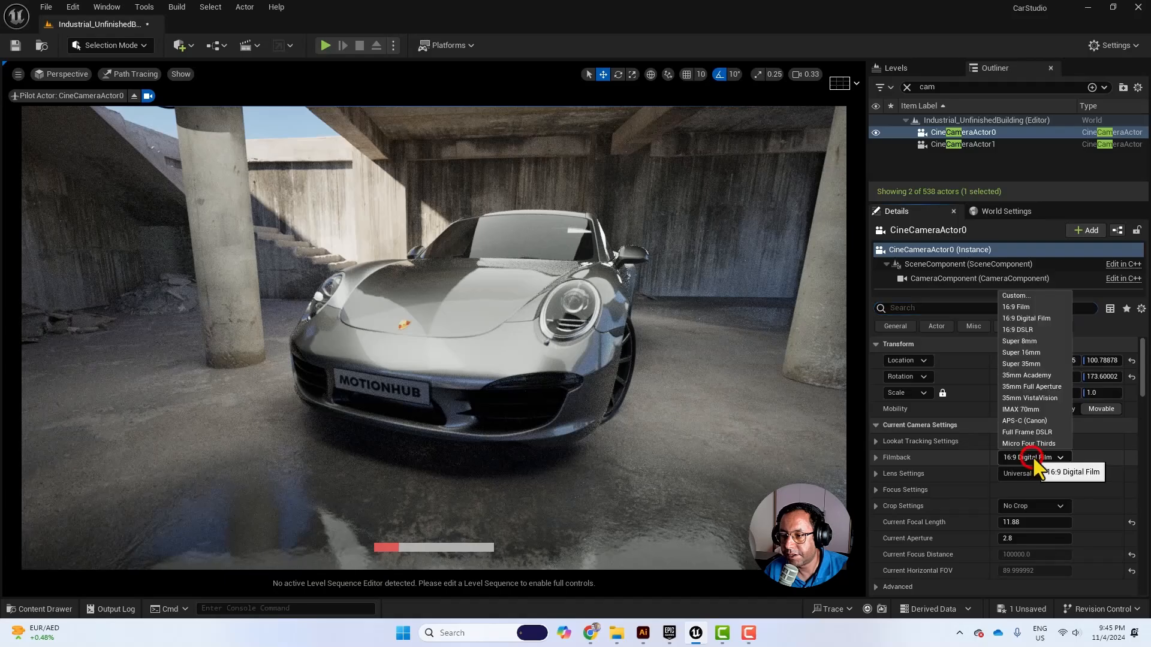
Step: Set CineCameraActor0's filmback to 35mm Academy and its crop to 1.77 (16:9)
click(1041, 375)
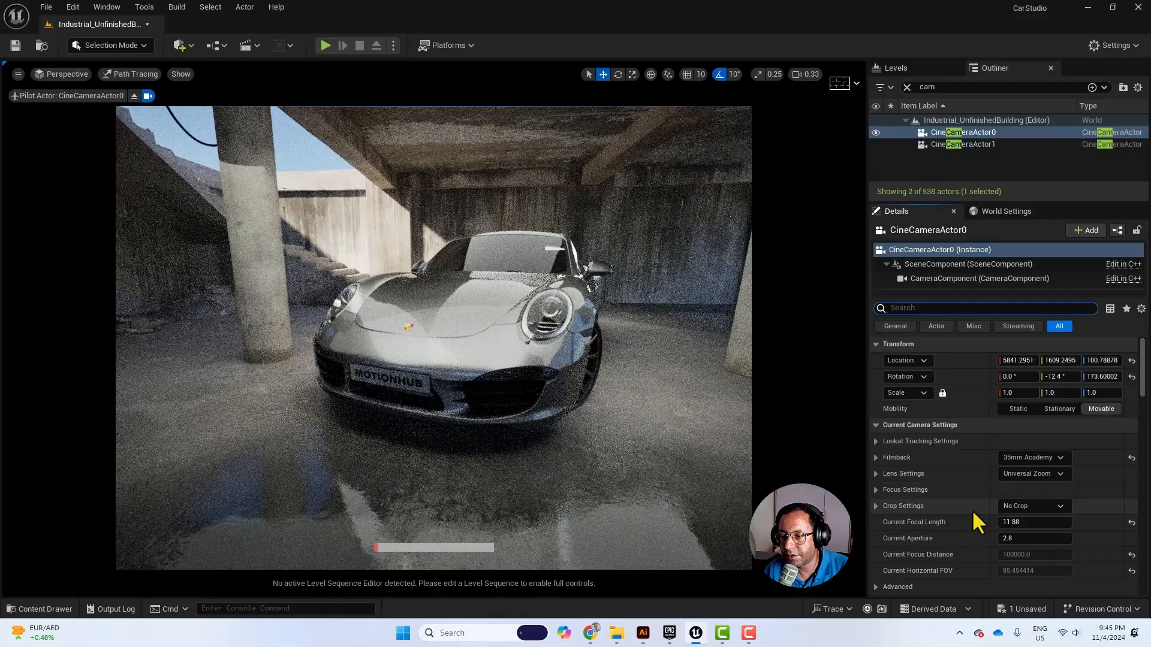
click(1033, 505)
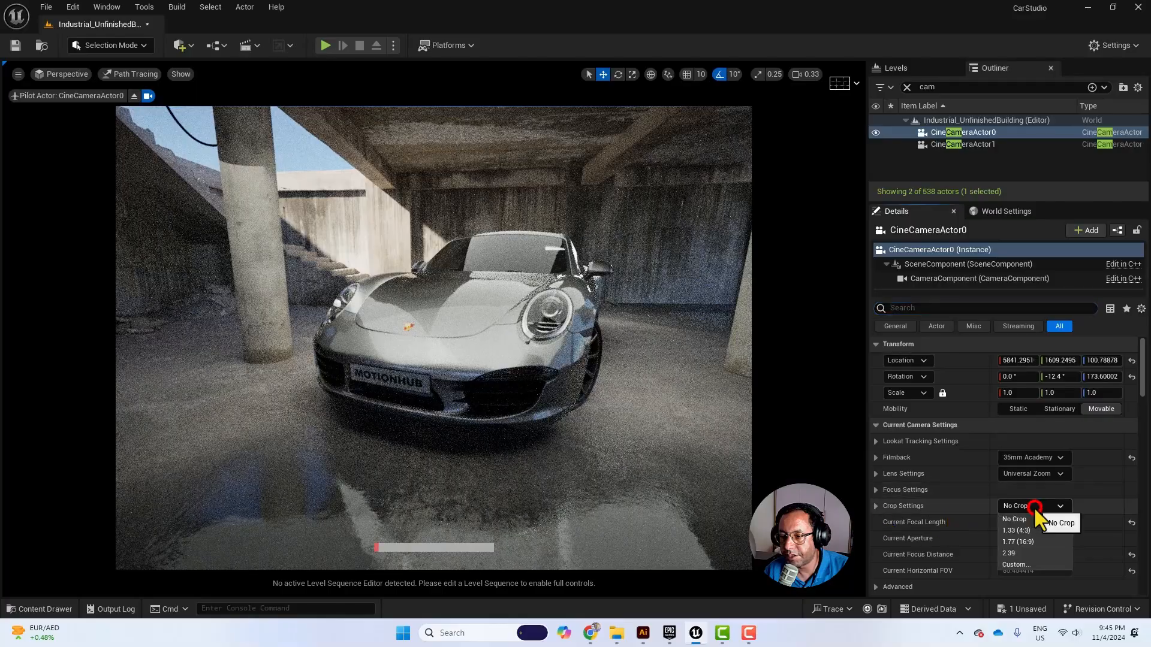
click(1033, 541)
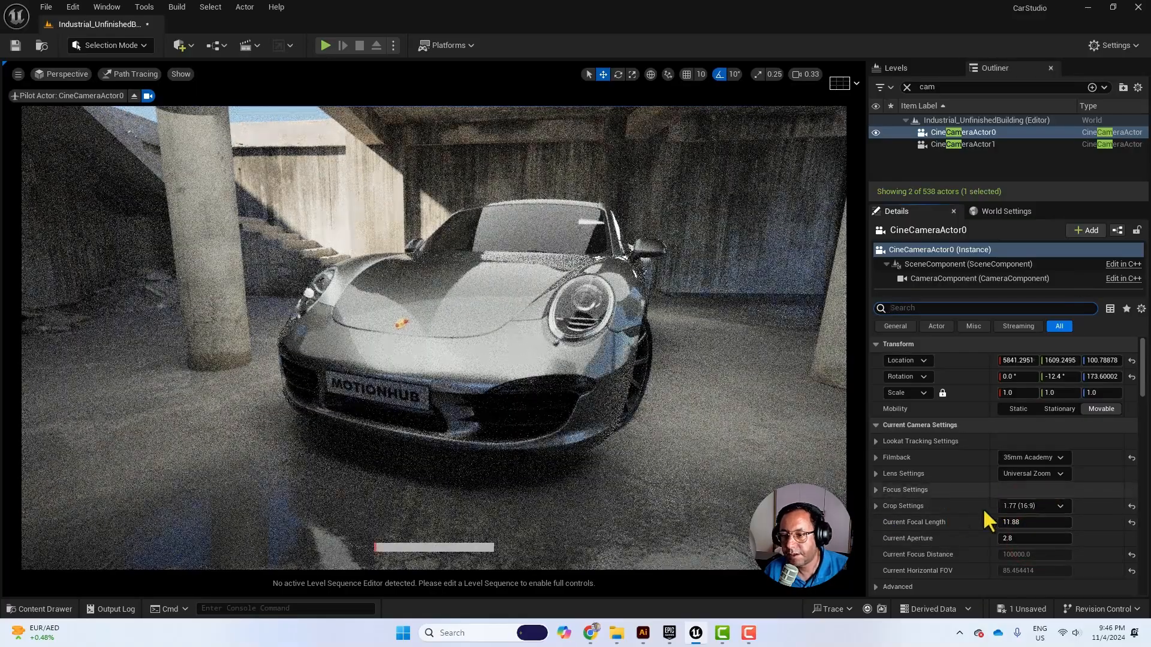
Step: Set CineCameraActor0's manual focus distance by sampling a point on the car's hood beside the headlight
click(875, 489)
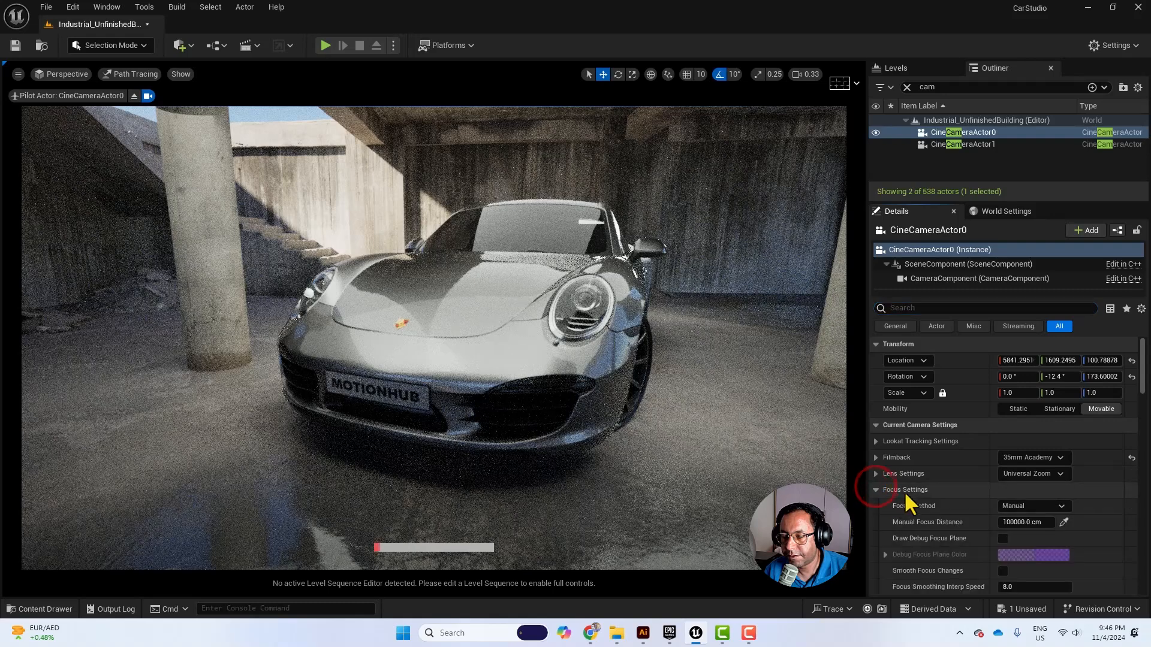
click(1064, 522)
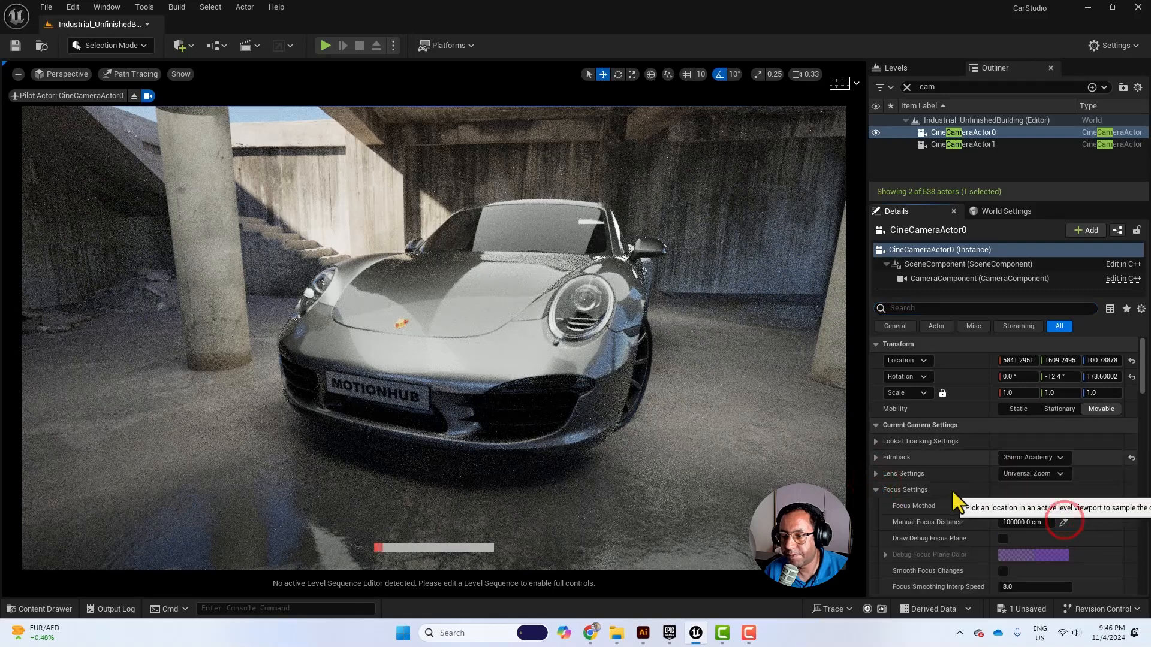
click(523, 306)
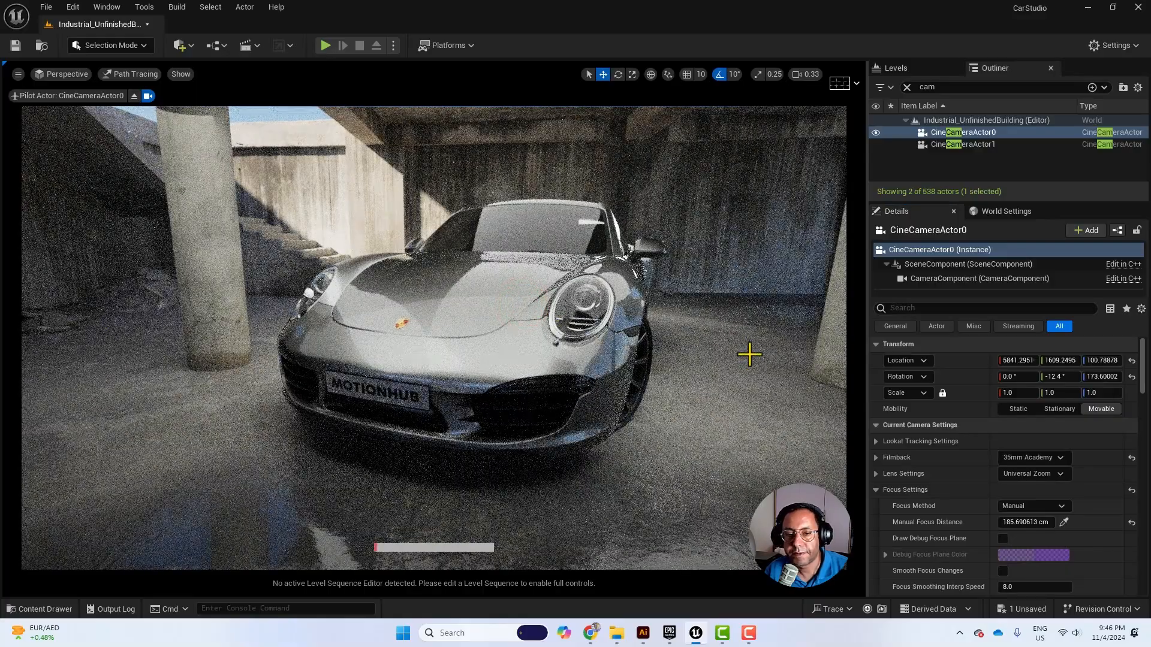
Step: Switch the viewport's view mode from Path Tracing to Lit
click(759, 396)
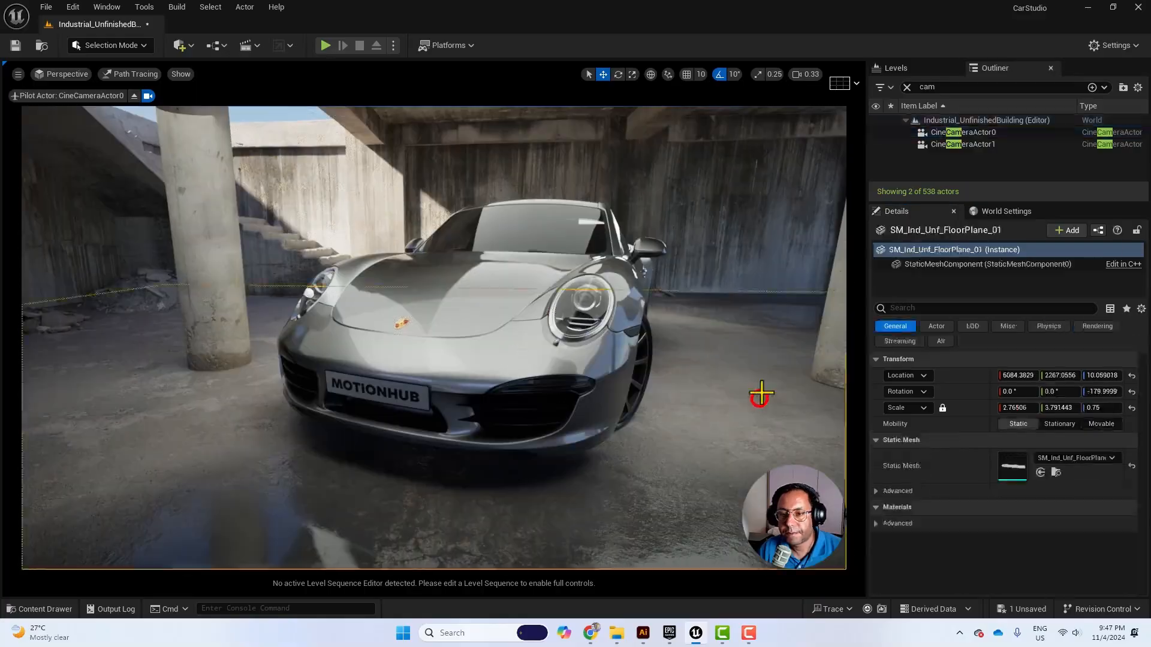
click(713, 260)
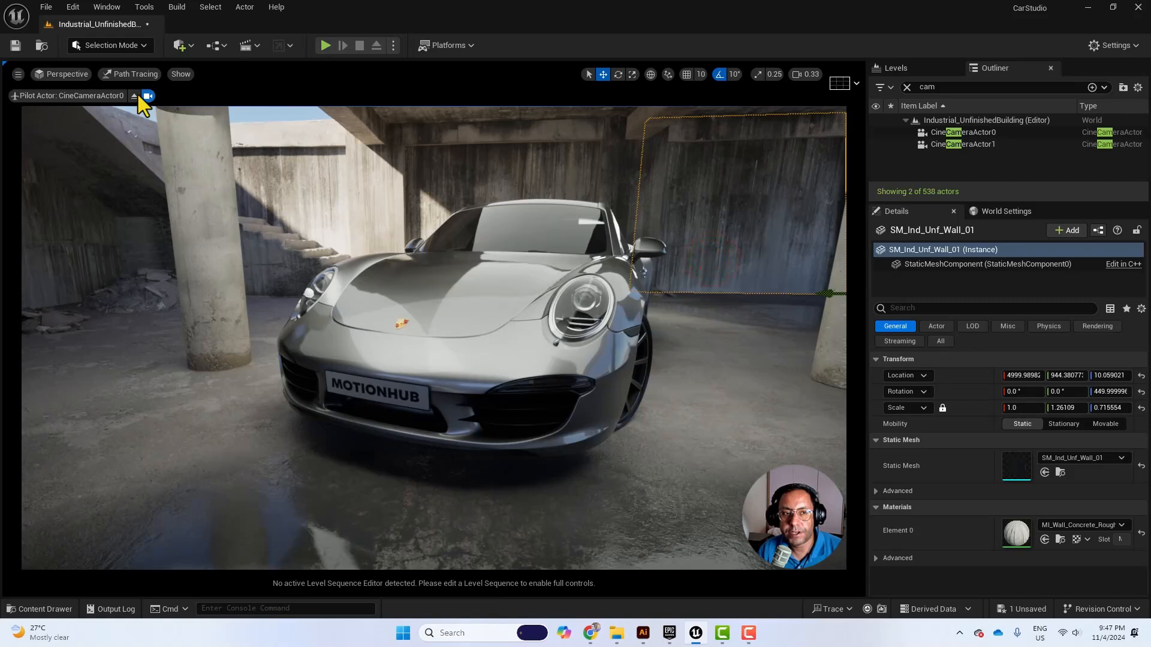
click(139, 72)
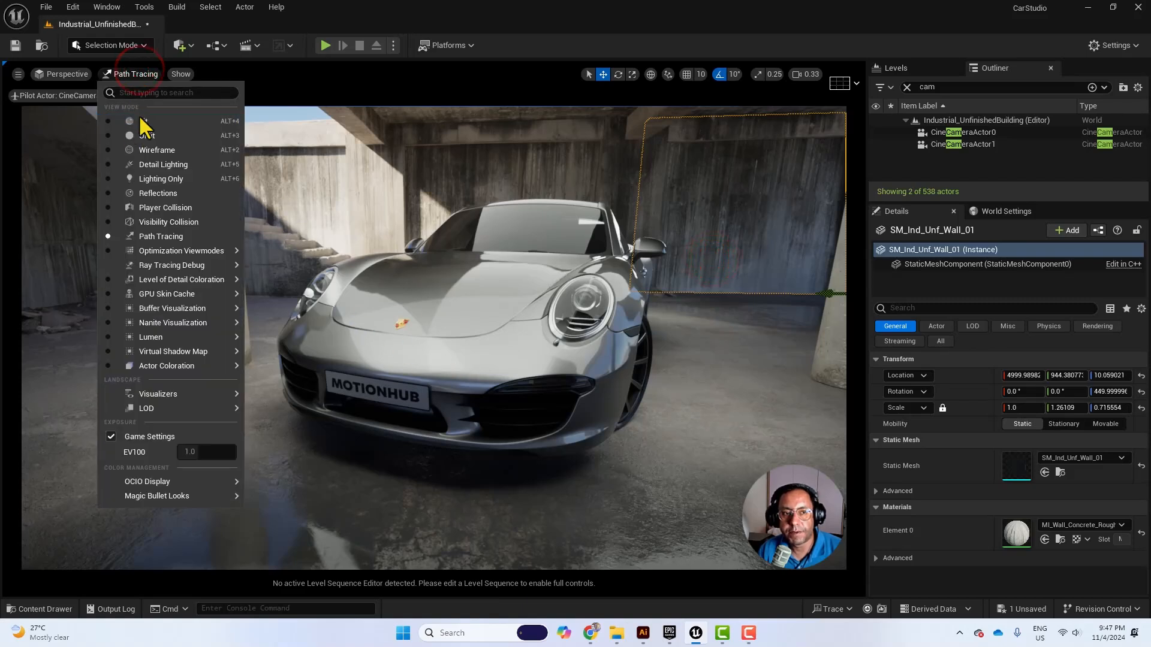
click(192, 121)
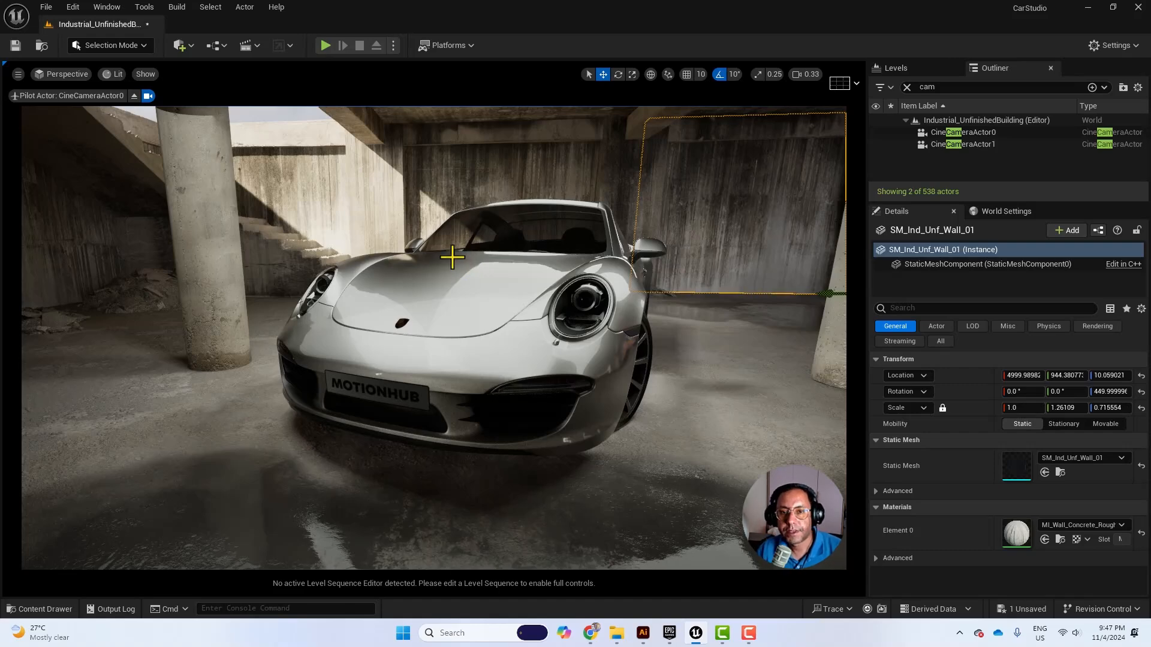
Step: Create a level sequence named LS_Master in the LevelSequences content folder
click(63, 606)
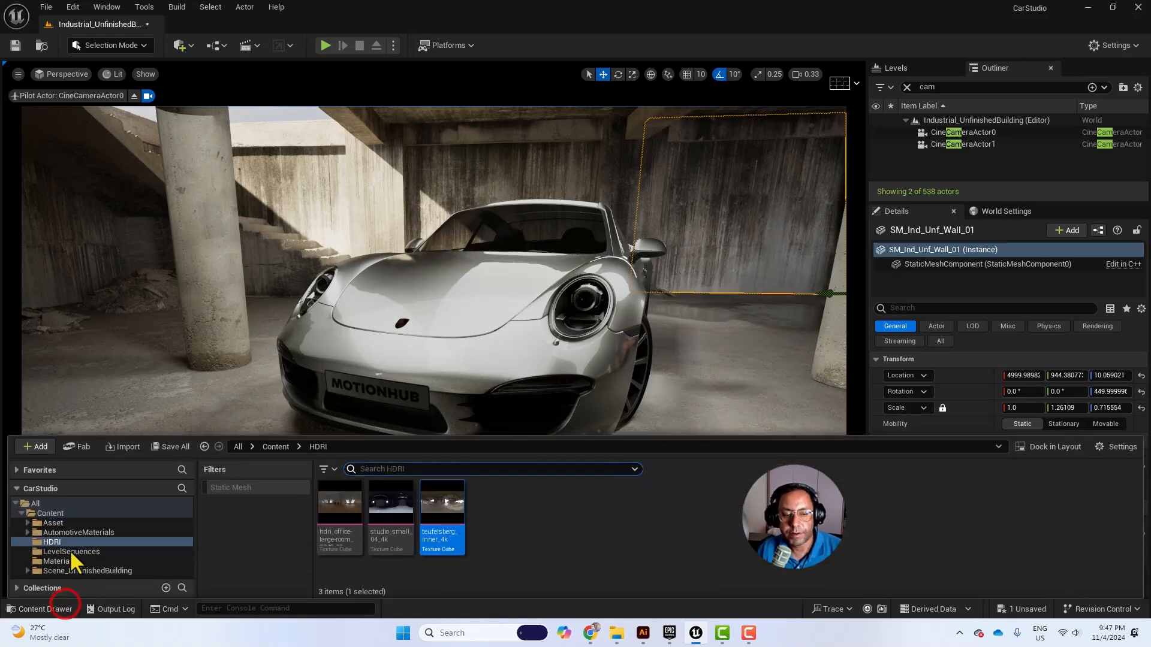
click(79, 513)
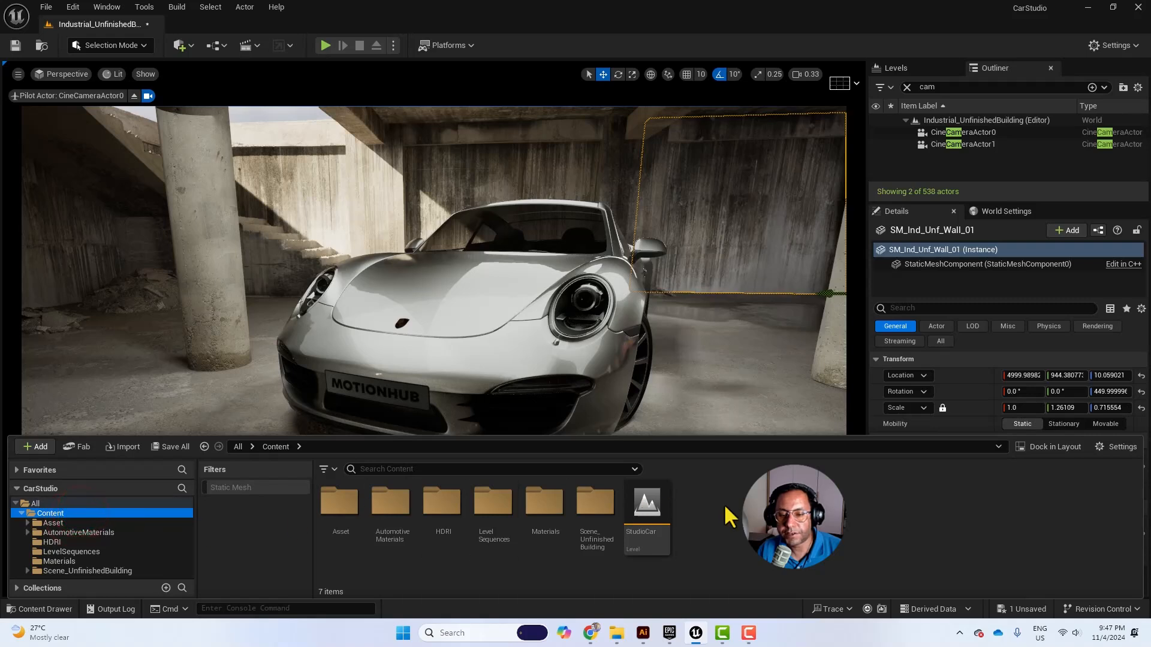
click(492, 501)
double_click(494, 501)
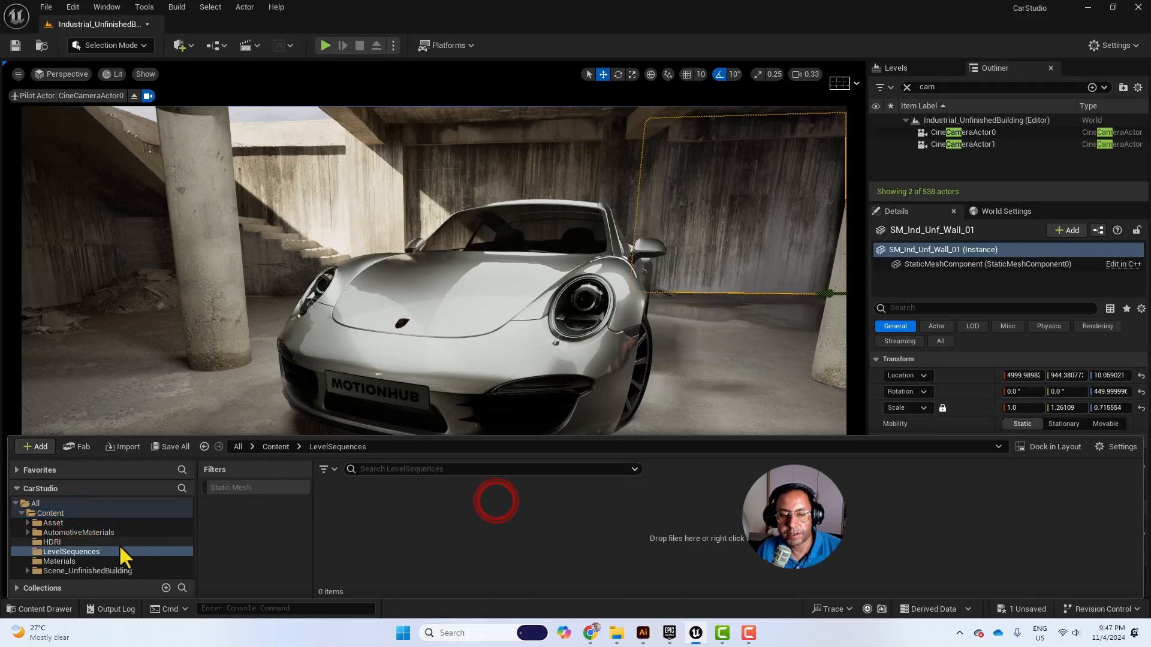
right_click(372, 505)
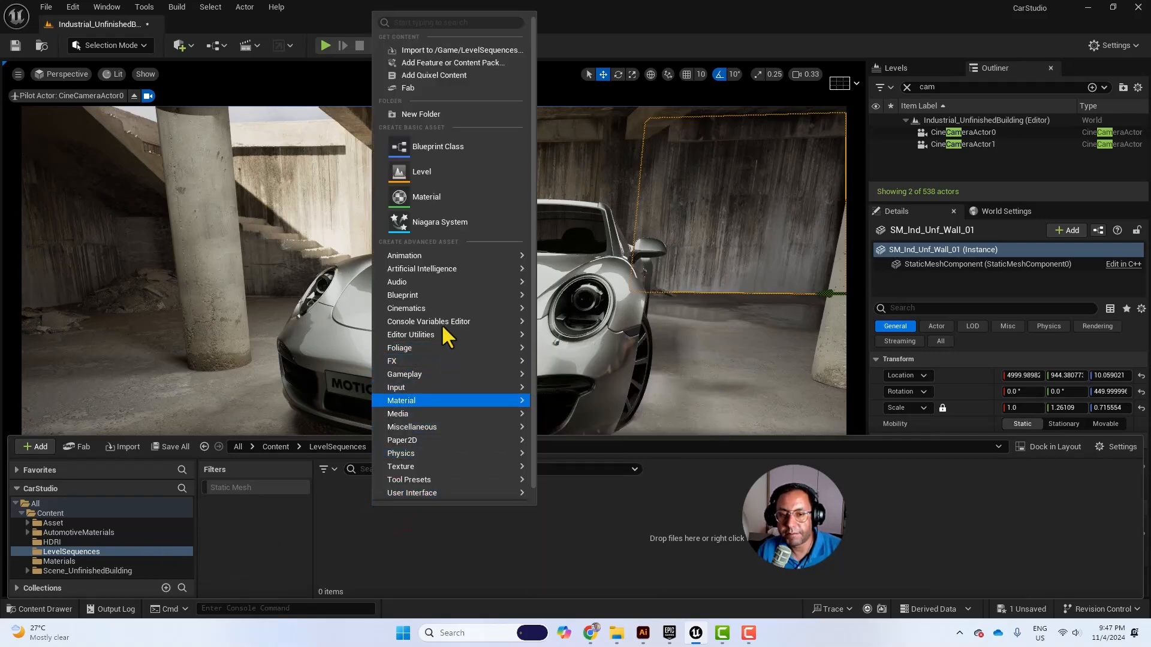
mouse_move(445, 308)
click(612, 342)
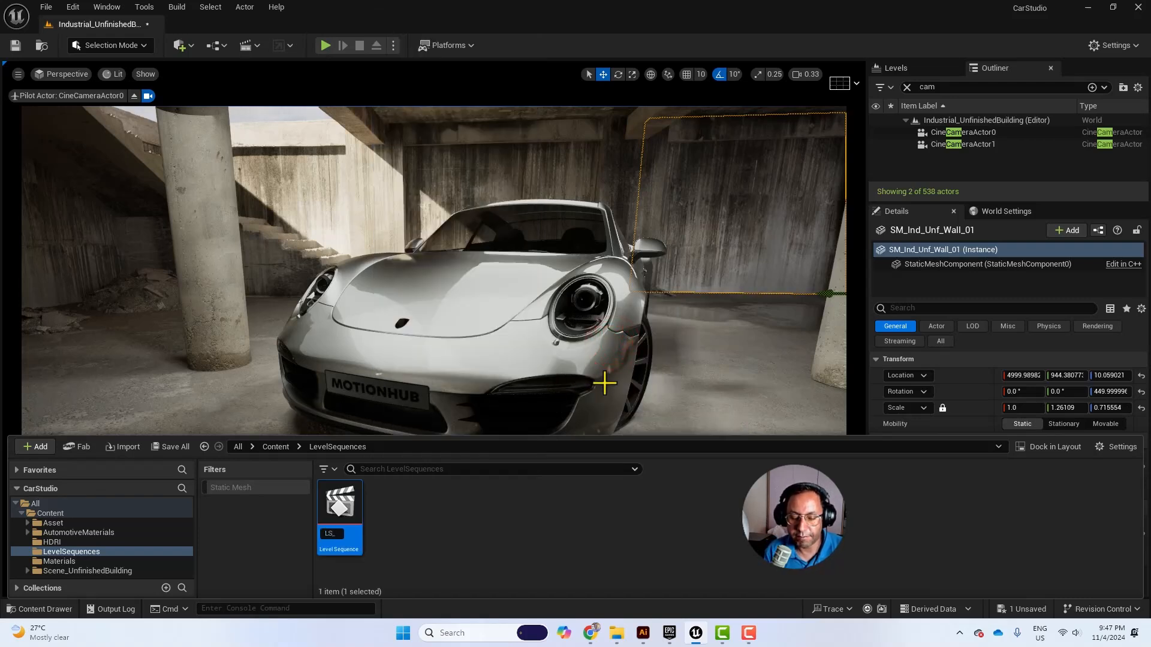
text(LS_Master)
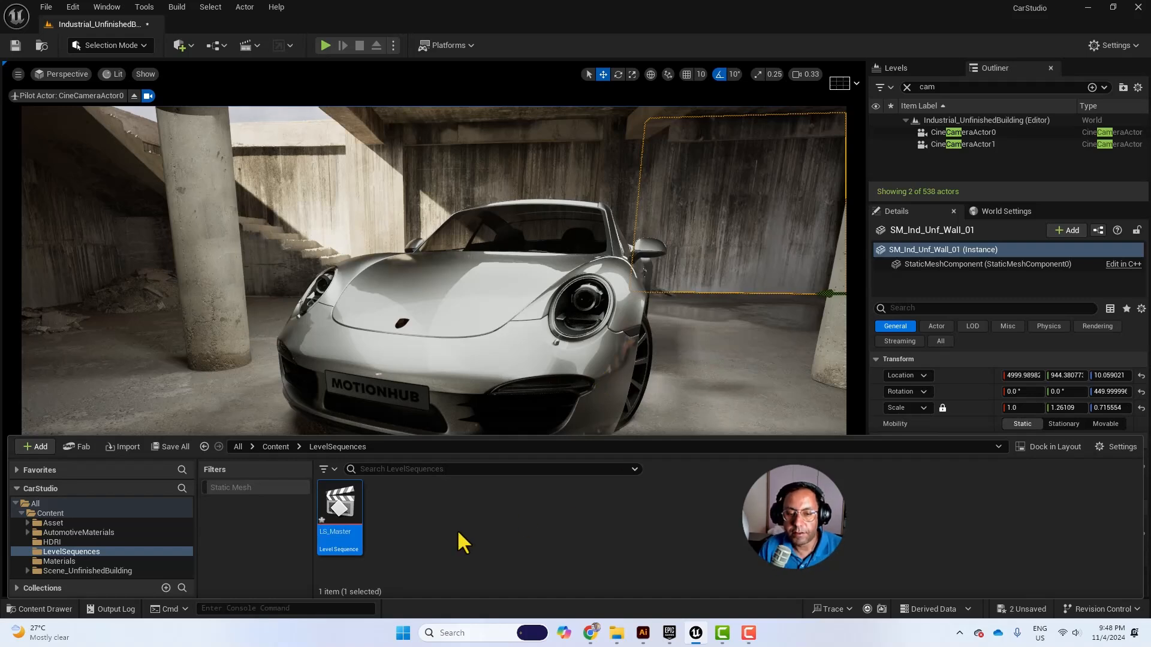
Step: Duplicate the LS_Master sequence and name the copy LS_Shot01
key(ctrl+d)
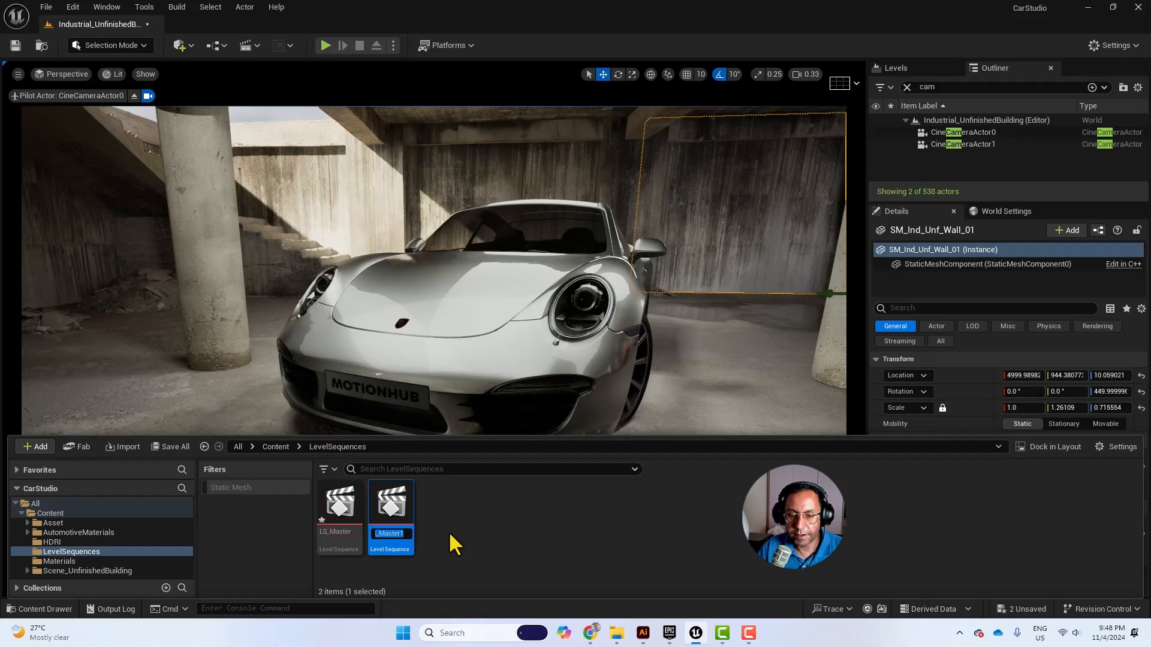
key(End)
key(BackSpace)
key(BackSpace)
key(BackSpace)
key(BackSpace)
key(BackSpace)
key(BackSpace)
key(BackSpace)
text(S)
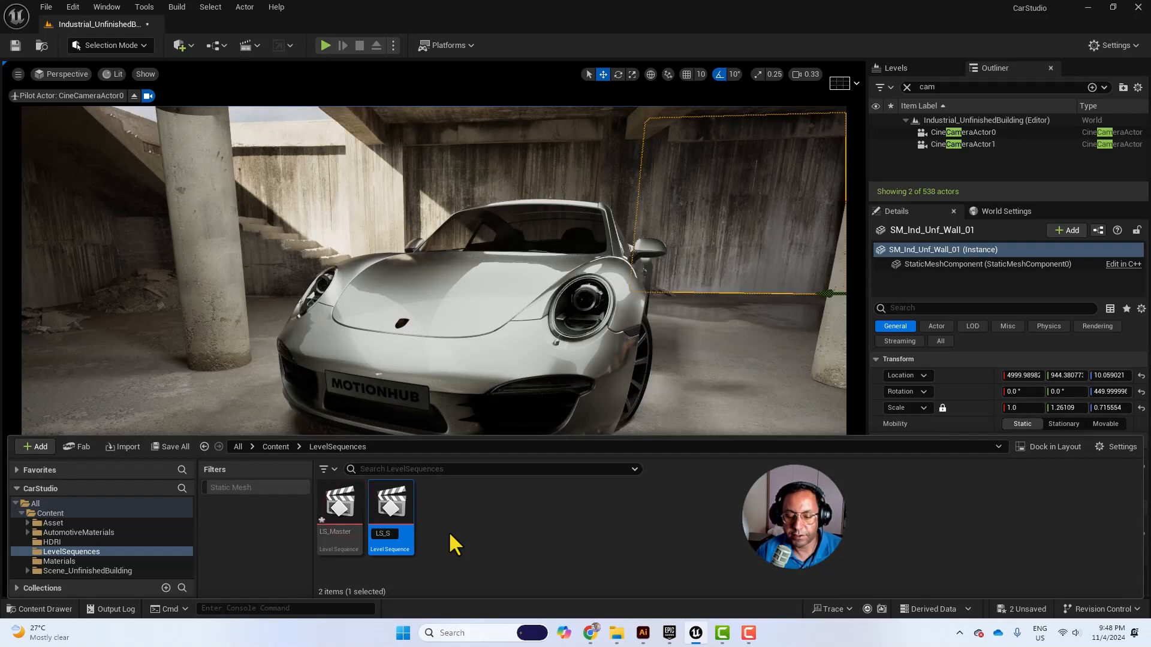
text(hot01)
key(Return)
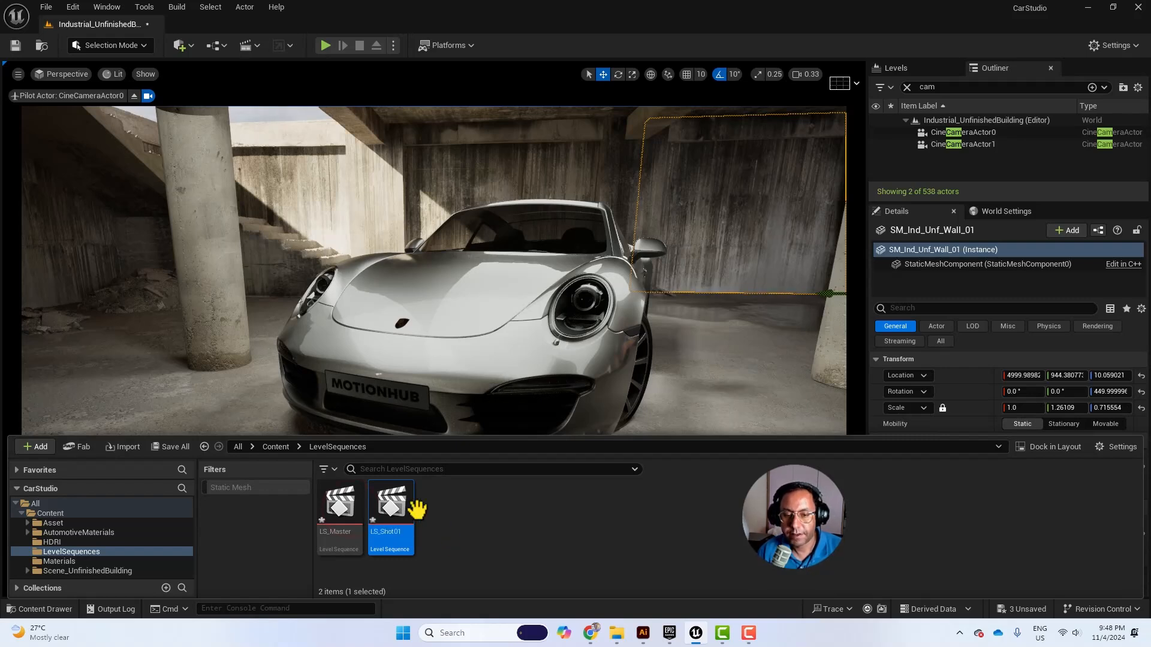
Step: Duplicate the shot sequence three times to make LS_Shot02, LS_Shot03 and LS_Shot04
key(ctrl+d)
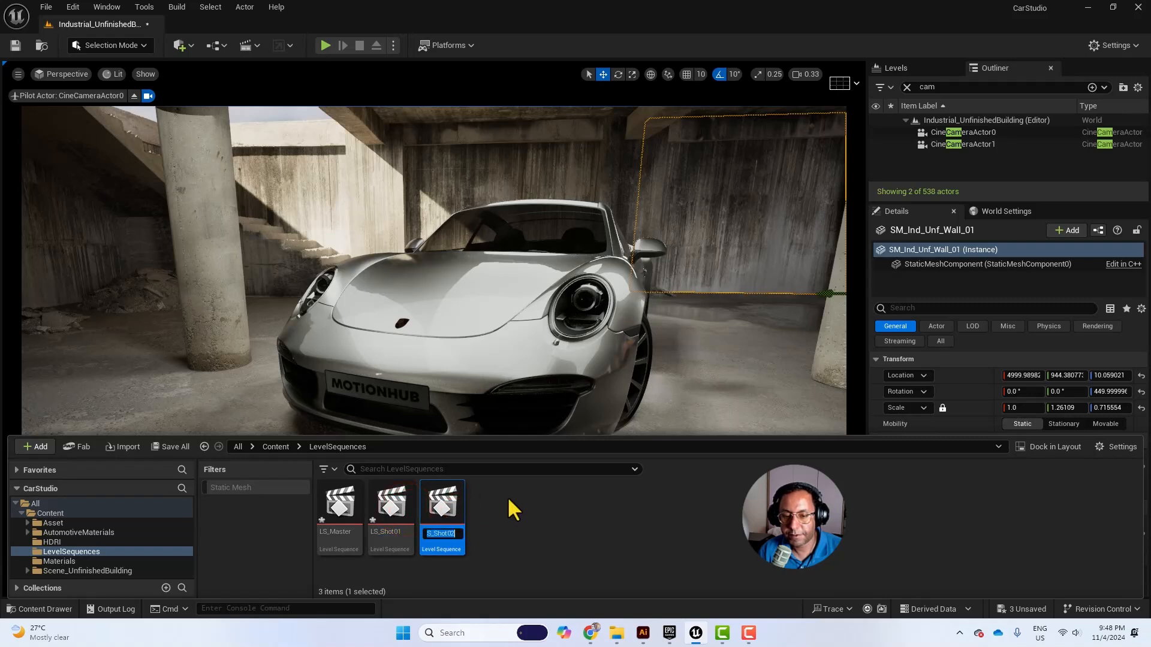
click(462, 505)
key(ctrl+d)
click(521, 499)
click(502, 502)
key(ctrl+d)
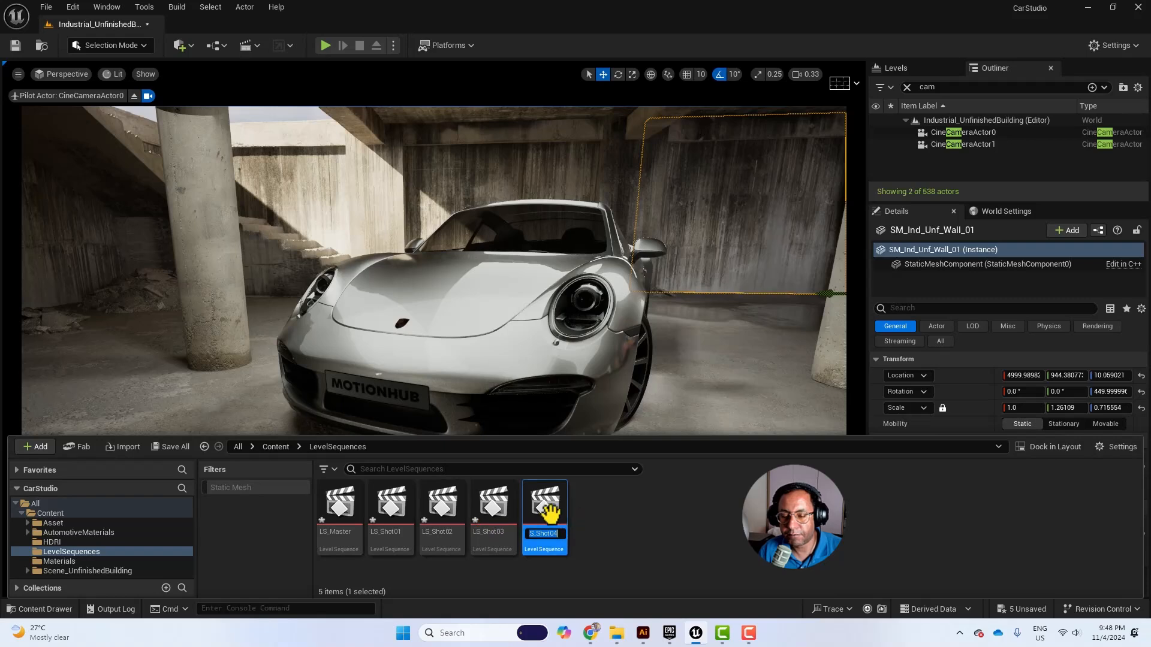
click(618, 513)
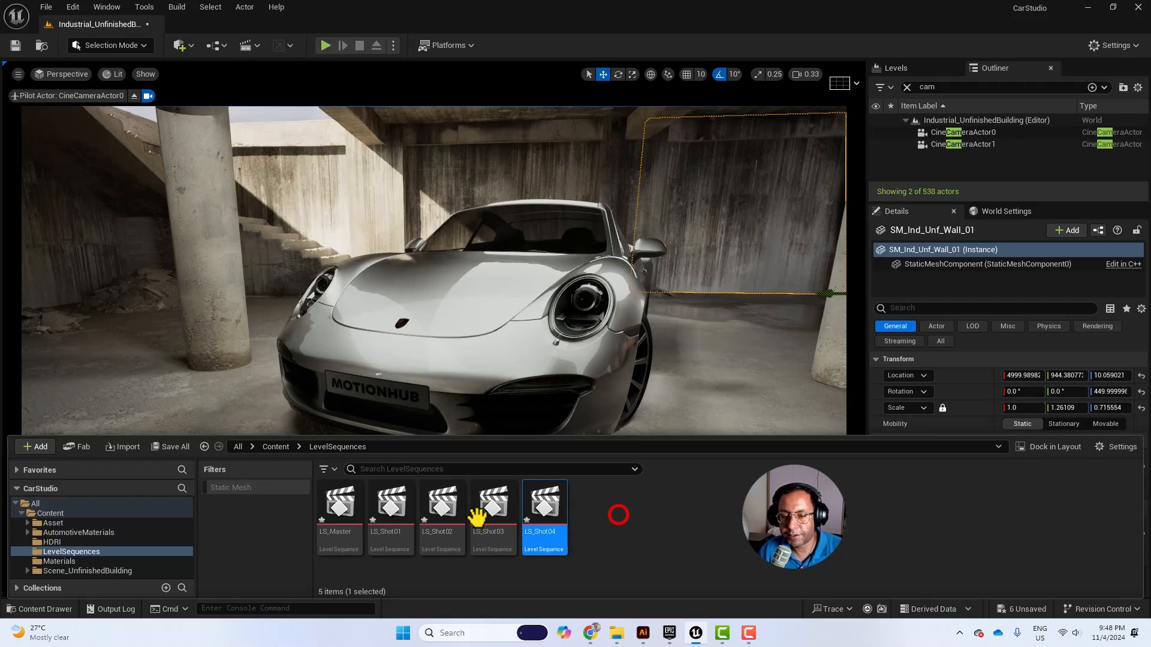
Step: Open the LS_Shot01 sequence and add a new cine camera with a camera cut to it
click(393, 510)
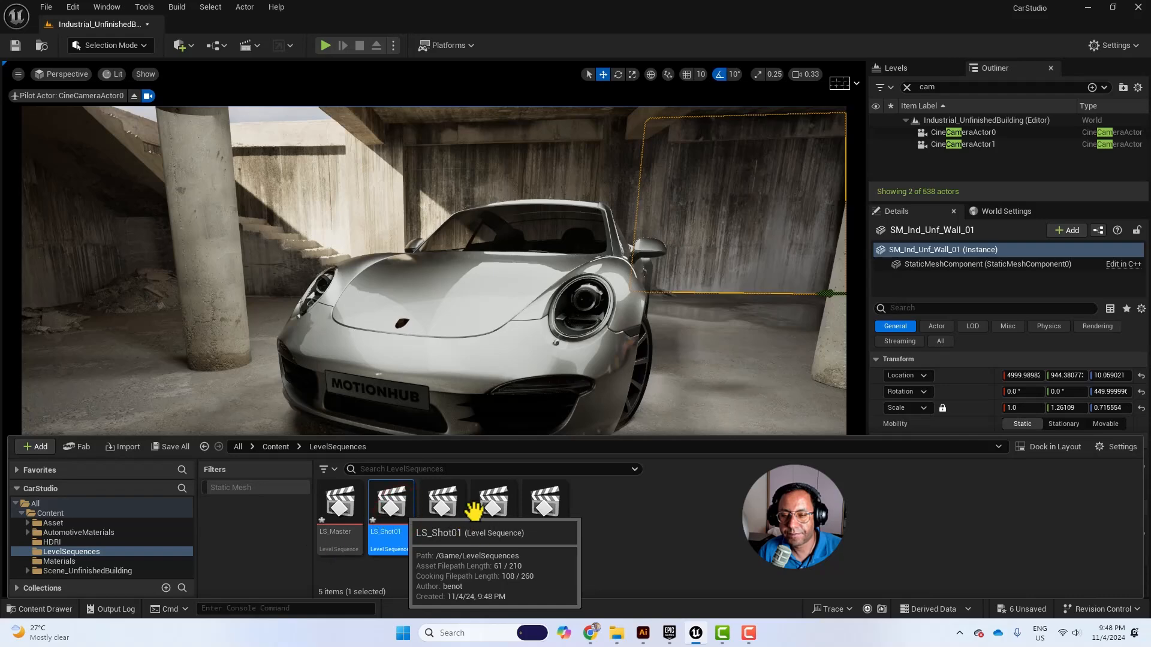
double_click(380, 539)
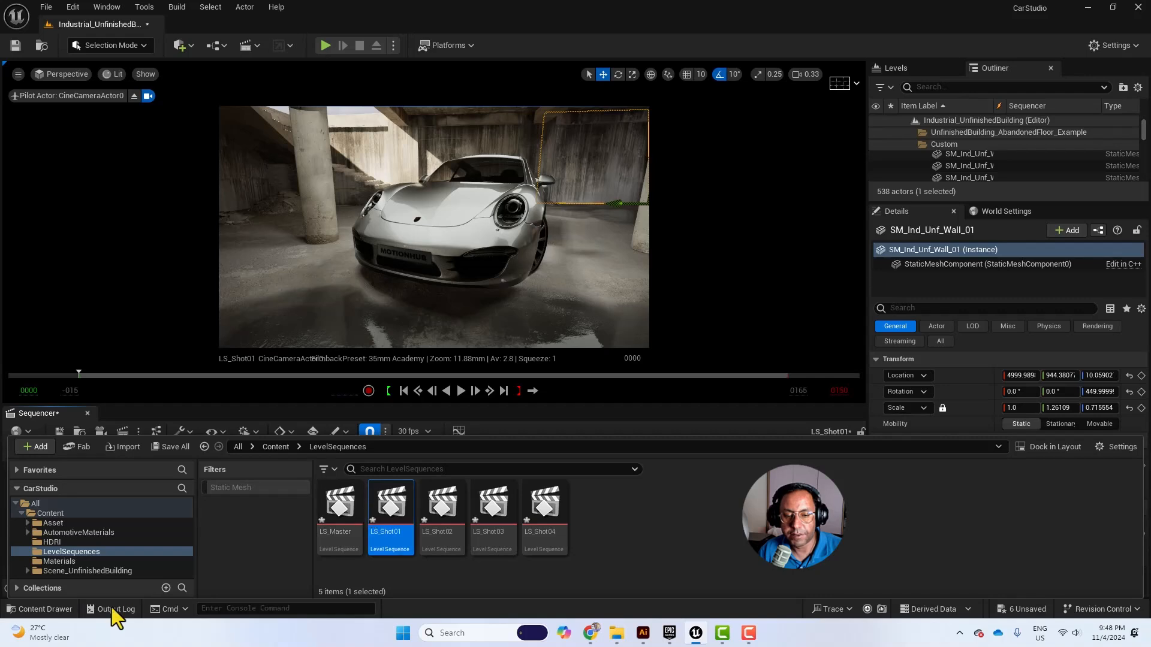
click(62, 608)
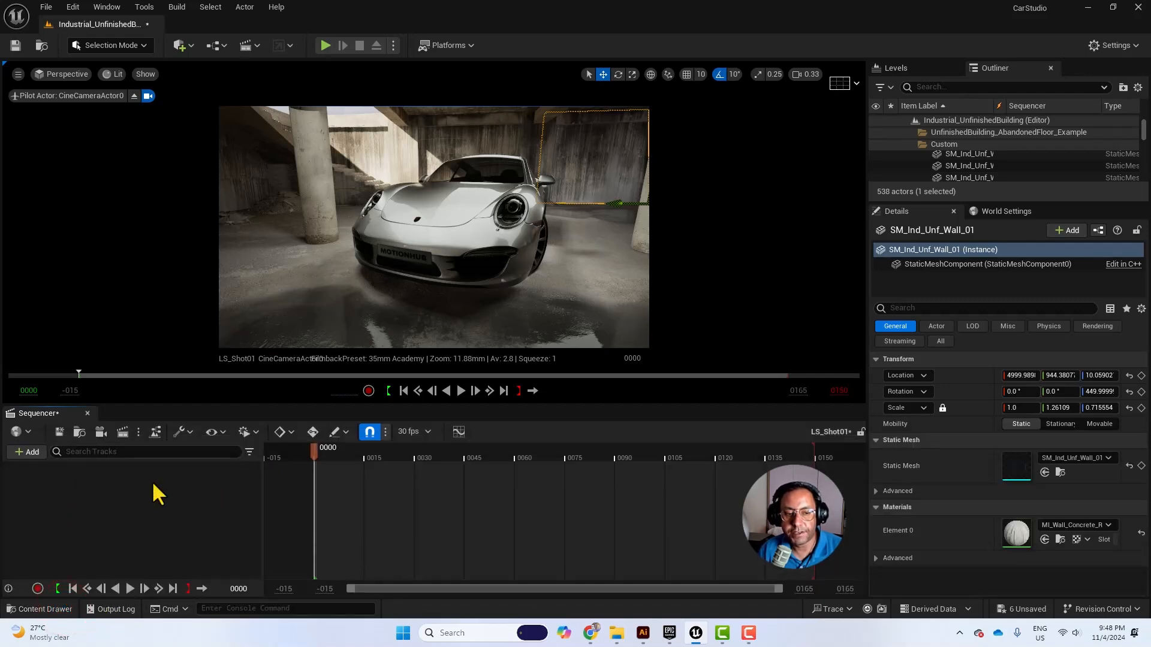
click(101, 431)
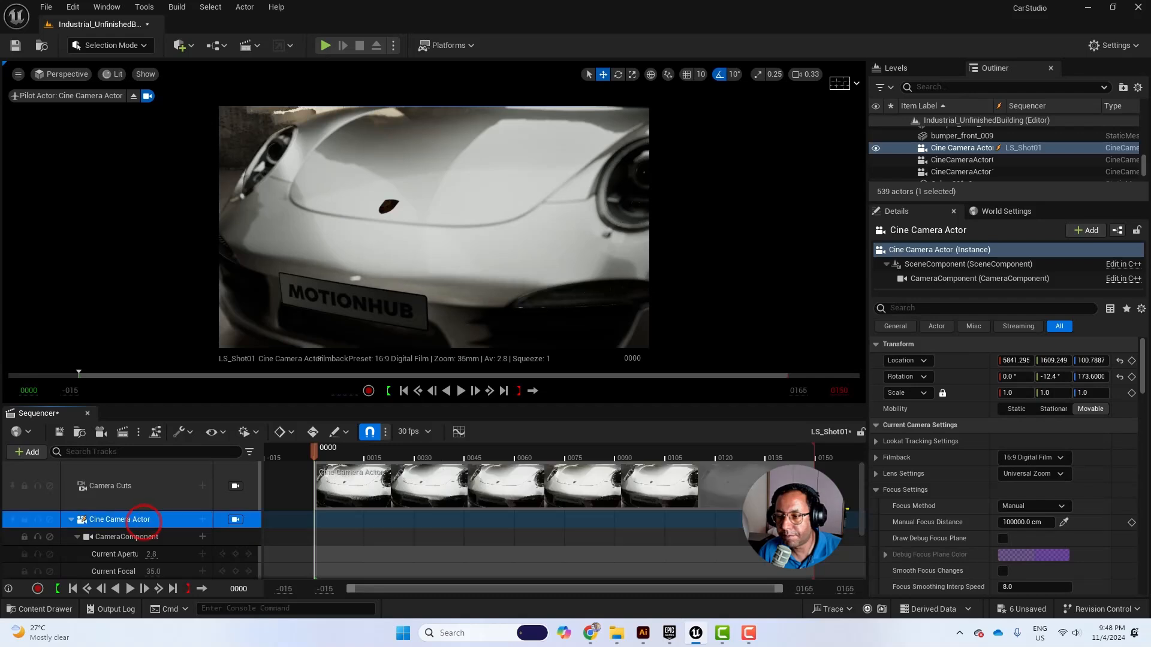
Step: Set the new camera's filmback to 35mm Academy, crop to 1.77 (16:9) and lens to 50mm Prime f/1.8
click(1044, 457)
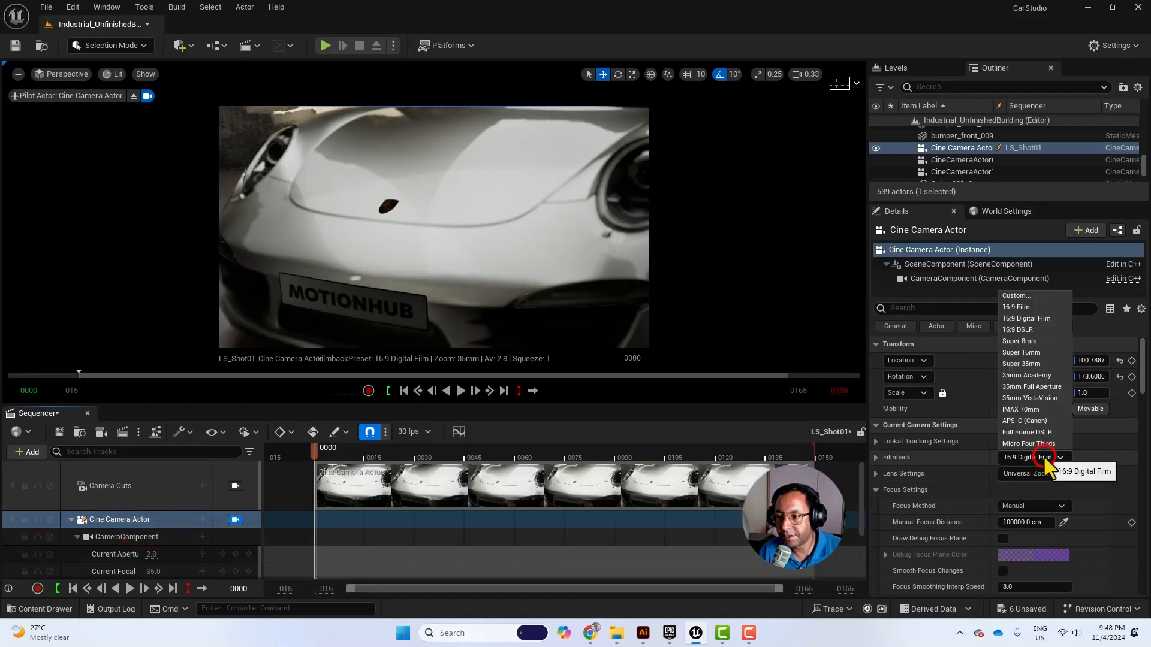
click(1027, 375)
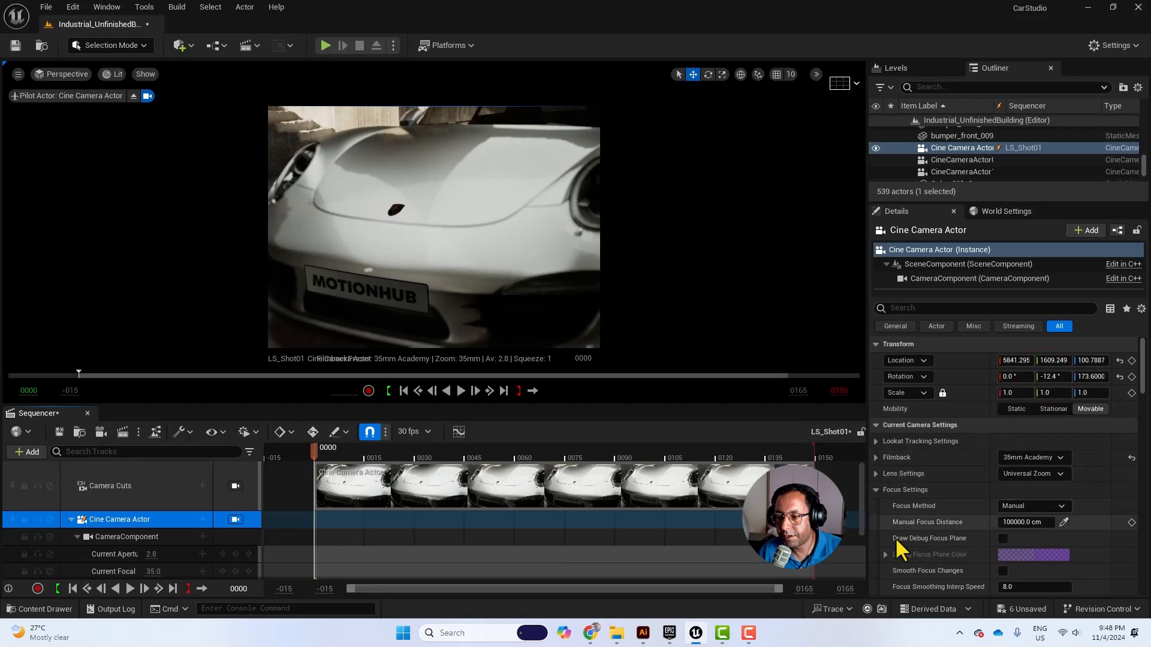
click(874, 490)
click(1044, 505)
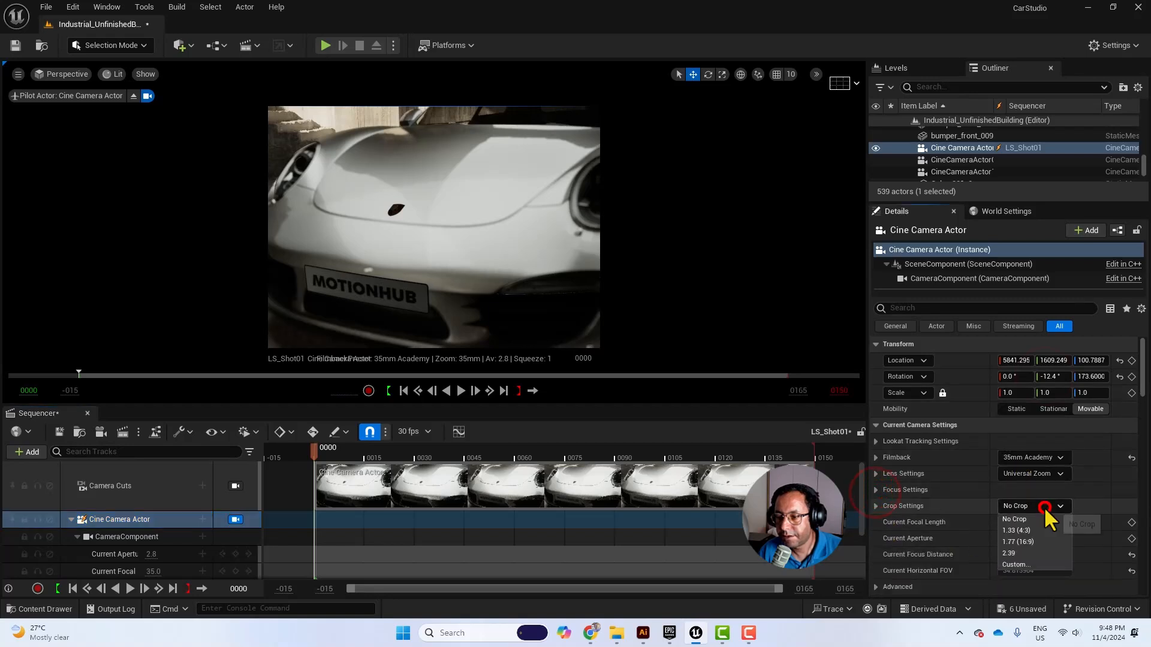
click(1027, 541)
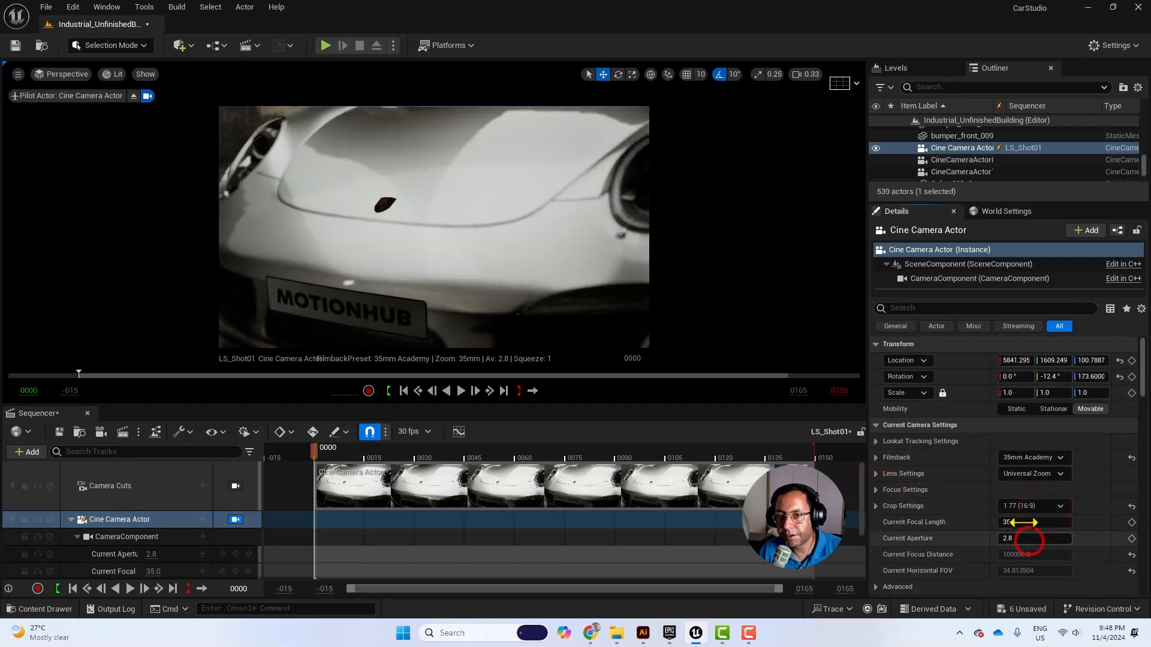
click(1040, 473)
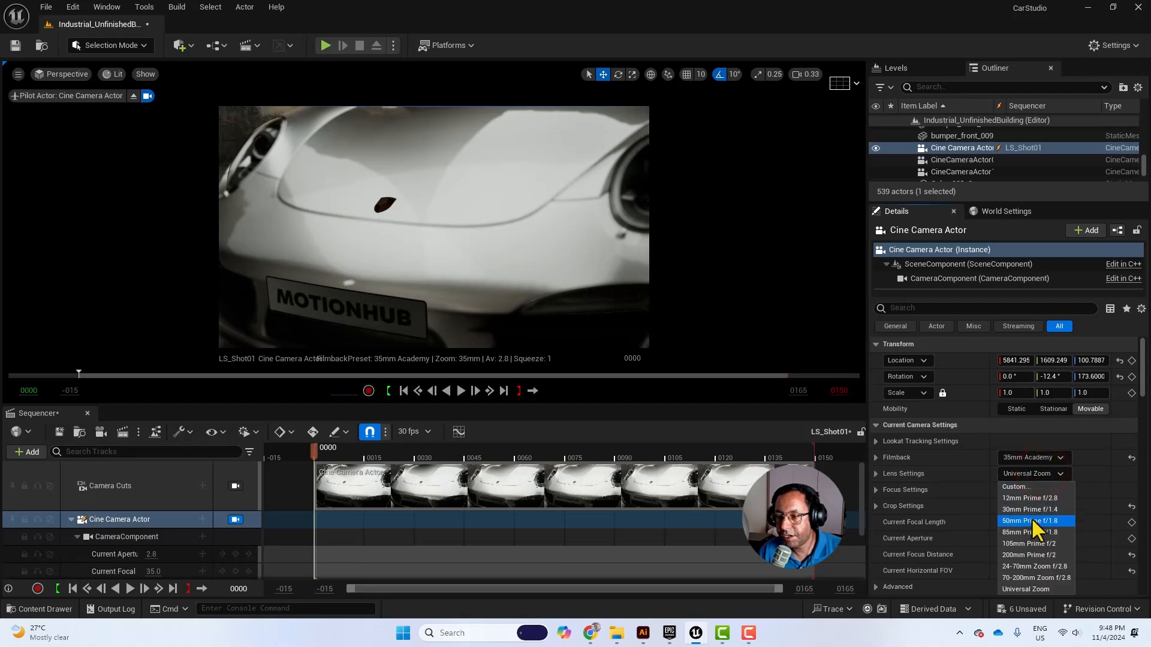
click(1031, 520)
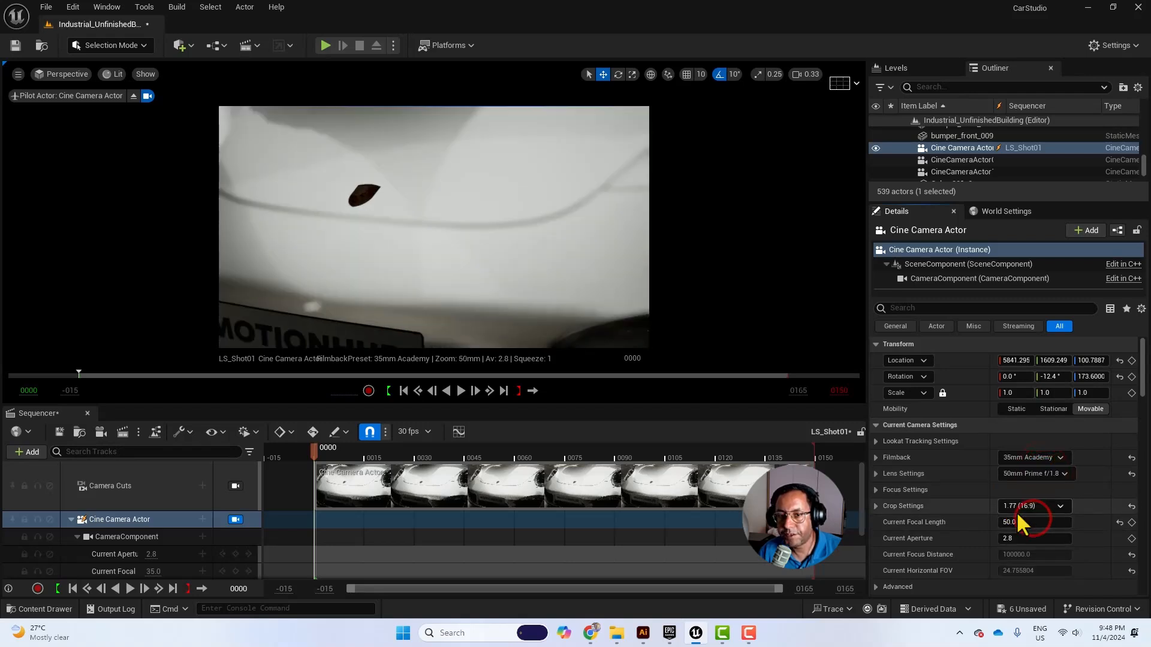
Step: Frame the car's headlight and front wheel with the shot camera and set its manual focus by sampling the front fender
right_drag(661, 399, 660, 399)
click(872, 489)
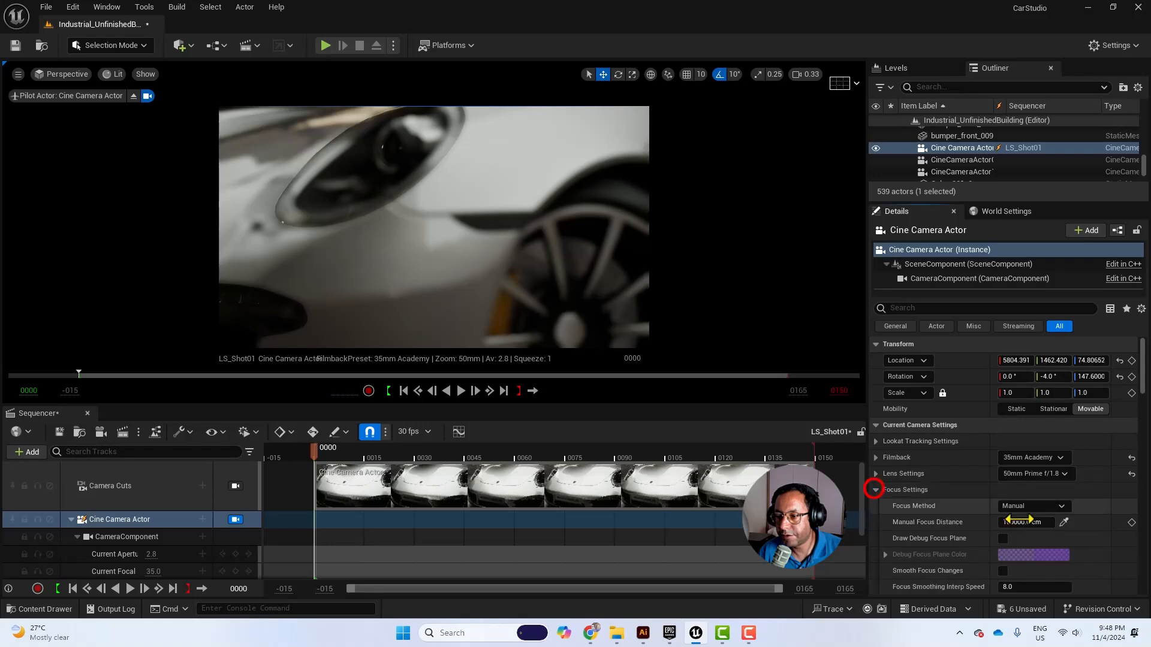
click(1063, 522)
click(495, 200)
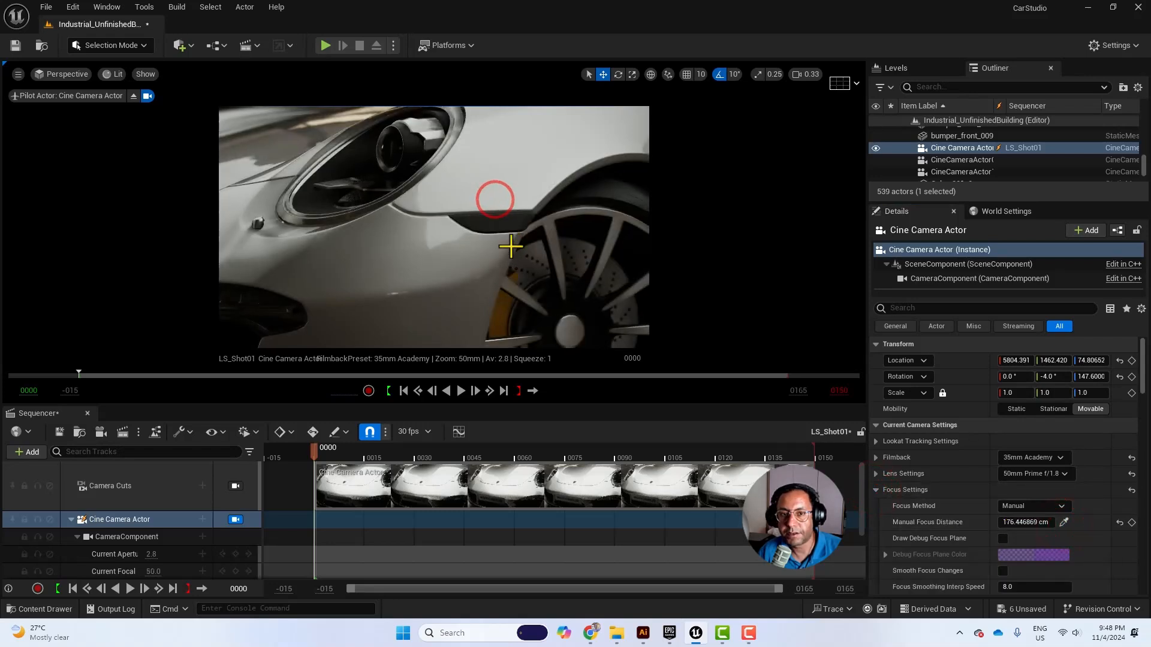
Step: Lower the shot camera to a height of about 25 and frame the car's front wheel and lower bumper
right_drag(511, 246, 374, 397)
key(e)
key(q)
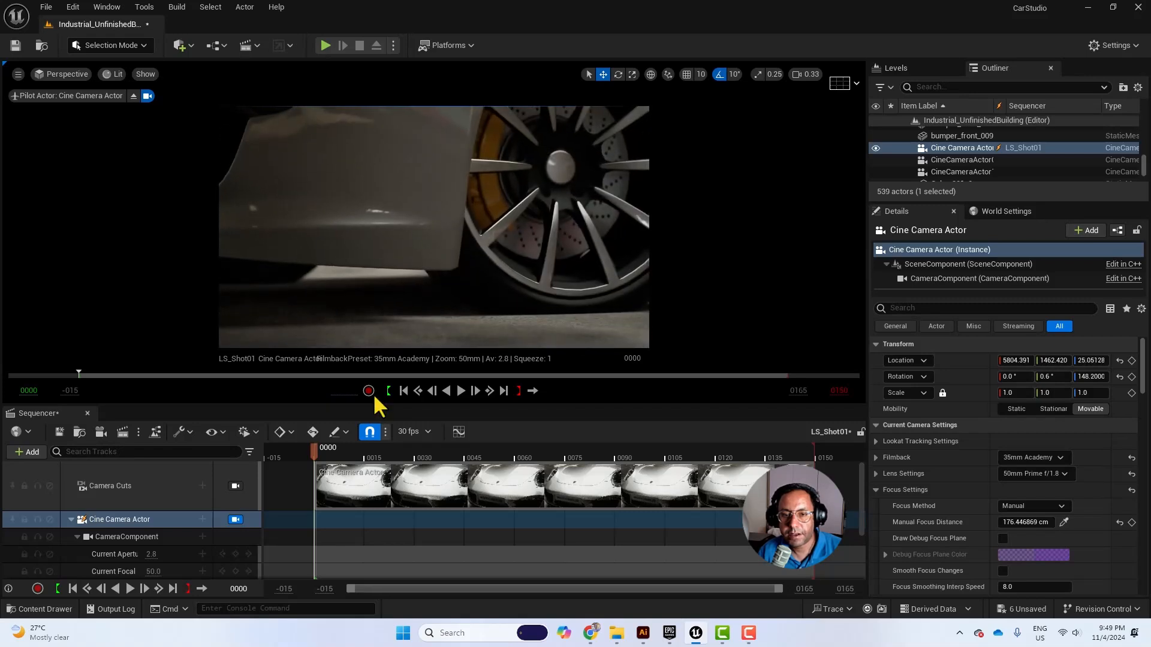
Step: Reduce the camera speed to 0.033 and reframe the shot camera at a height of about 37 on the front wheel and floor
click(812, 75)
mouse_move(512, 188)
right_down()
mouse_move(526, 188)
mouse_move(528, 201)
right_up()
key(e)
Step: Enlarge the Outliner and select the car parts from Cube_001_0 through Cylinder_001_3
click(546, 240)
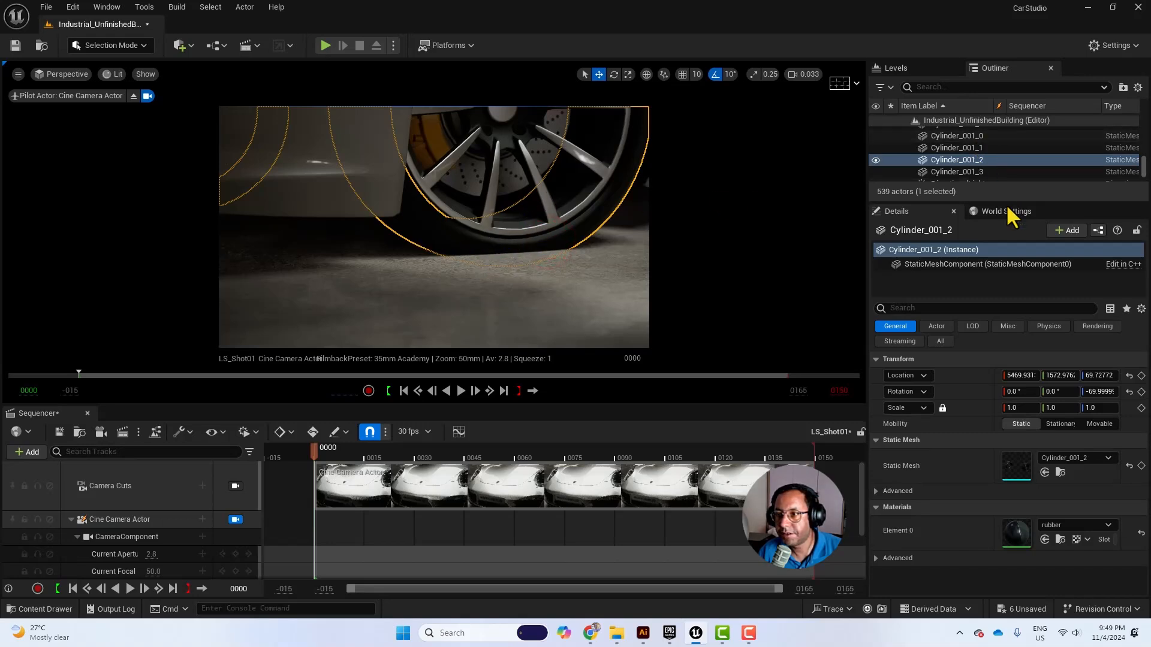
drag(1008, 203, 1009, 473)
scroll(1007, 252, up, 5)
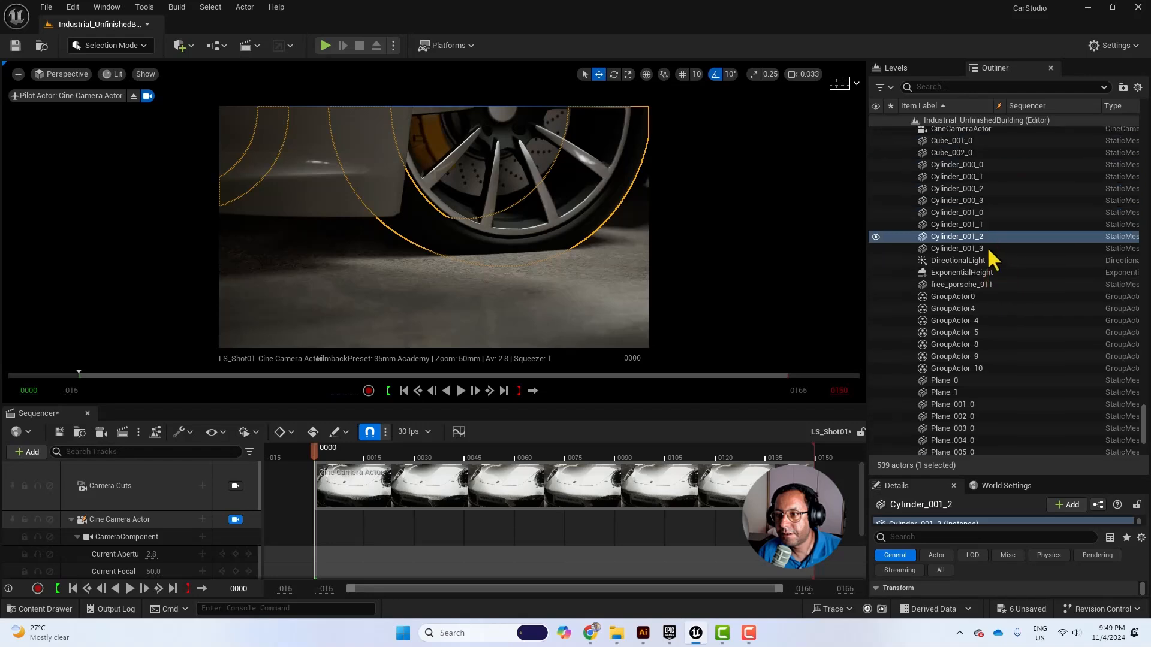
click(977, 288)
scroll(994, 252, up, 3)
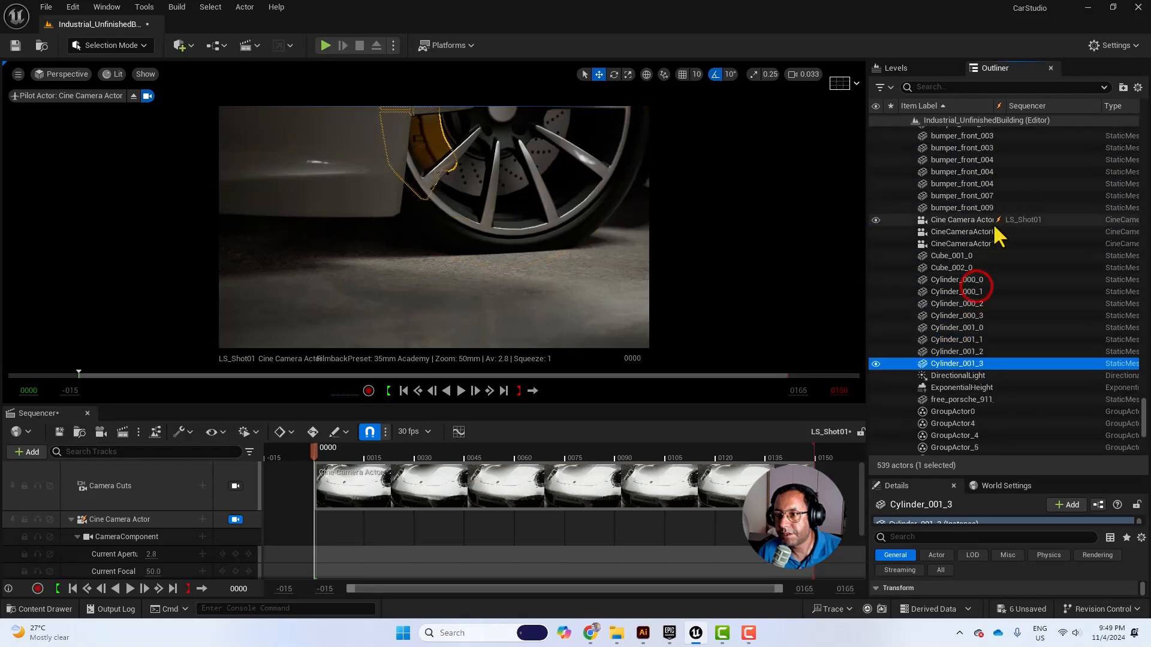
shift+click(971, 256)
scroll(983, 263, up, 3)
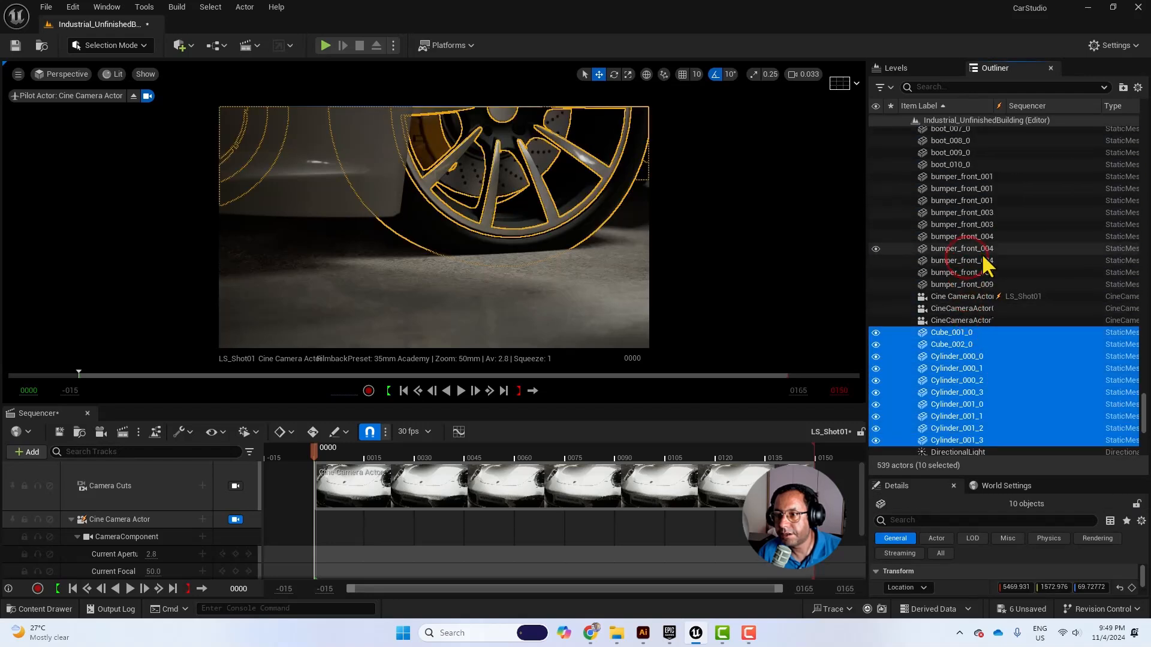
scroll(978, 191, up, 6)
Step: Select all car parts from boot_0 through Cylinder_001_3, leaving out the three cine cameras
click(963, 203)
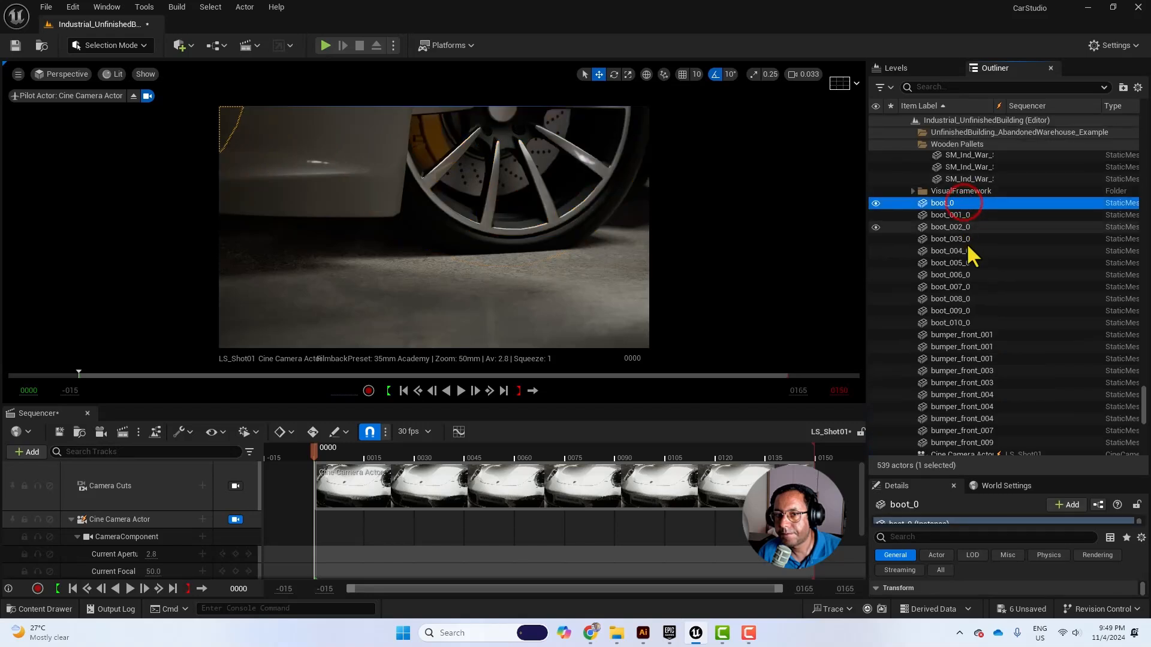
scroll(969, 279, down, 4)
scroll(957, 219, up, 3)
scroll(971, 282, down, 8)
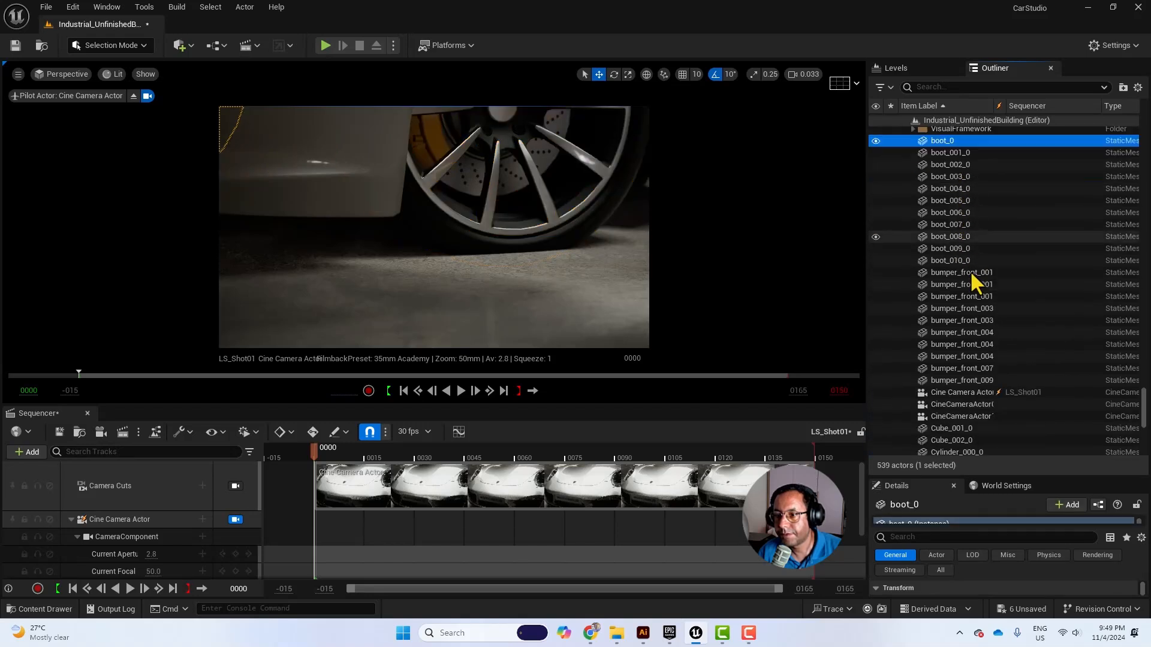
shift+click(975, 363)
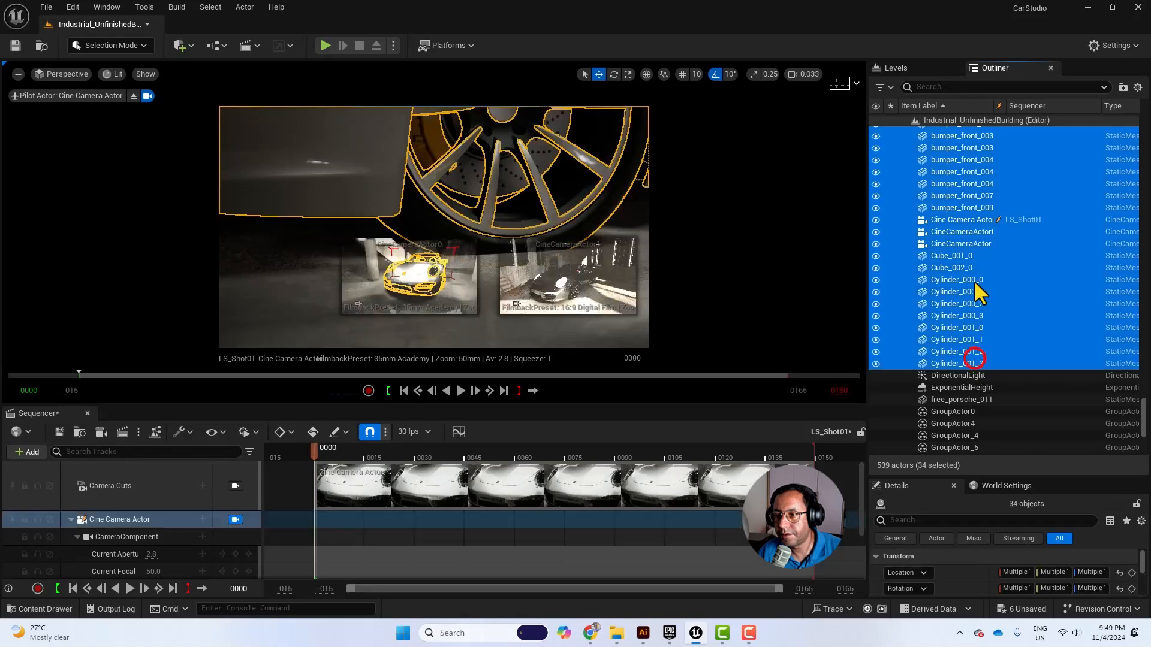
ctrl+click(971, 243)
ctrl+click(971, 232)
ctrl+click(966, 219)
scroll(989, 325, down, 10)
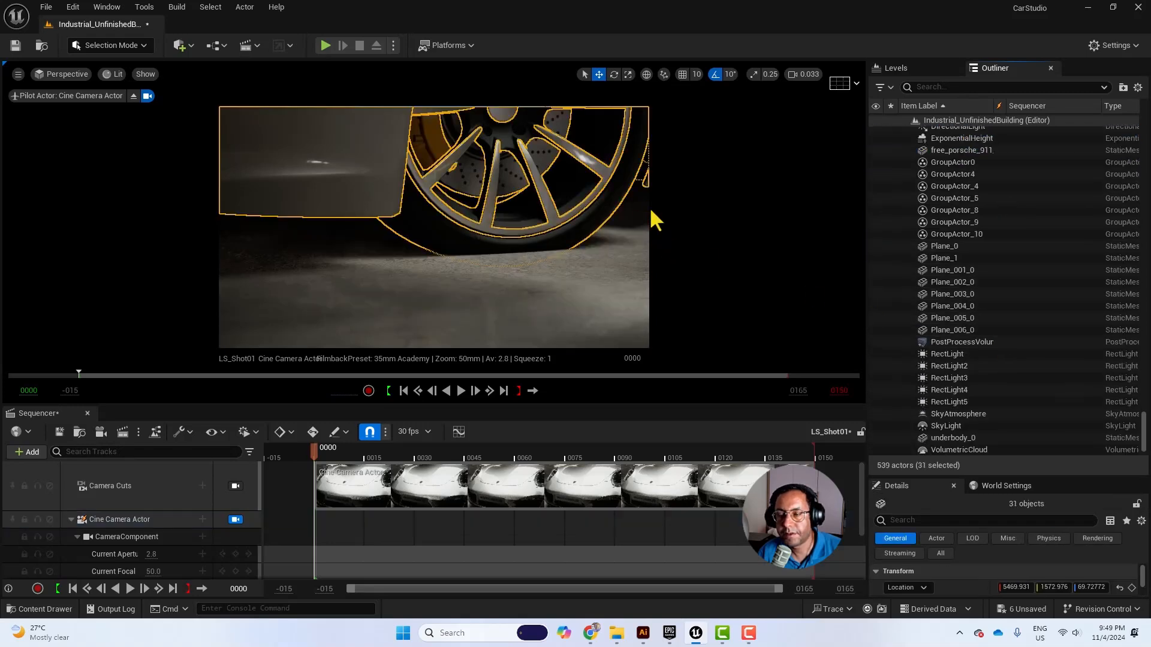
Step: Raise the selected car parts to a height of about 72.65, checking the tyre's contact with the floor through the shot camera
click(235, 519)
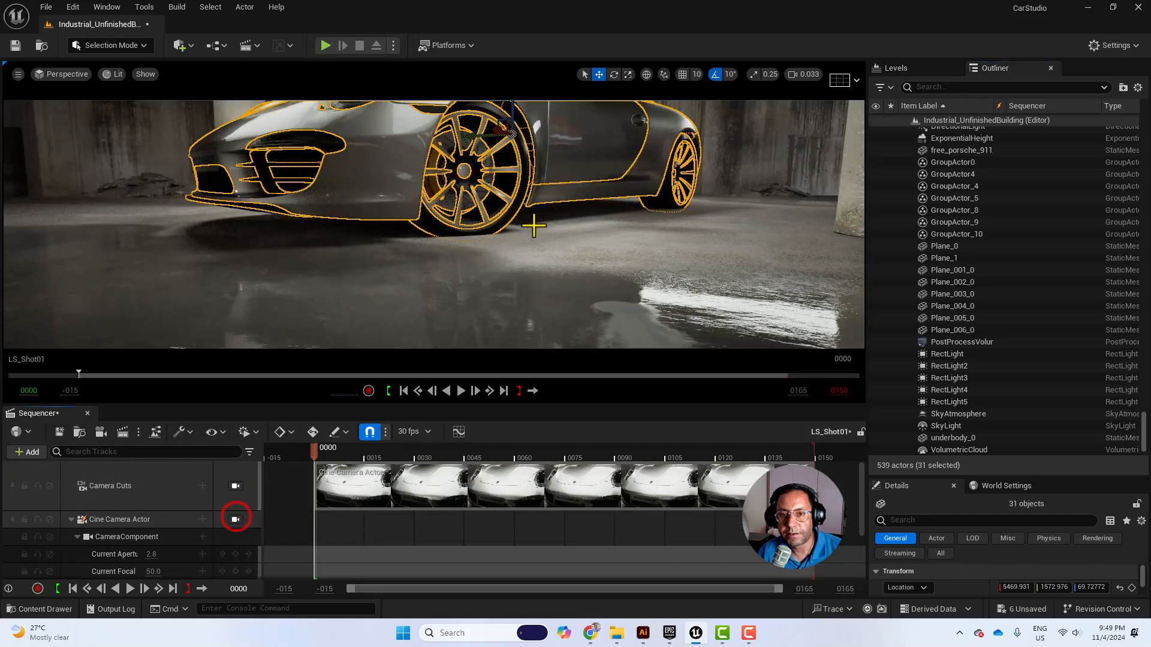
right_drag(550, 193, 550, 188)
drag(546, 177, 547, 174)
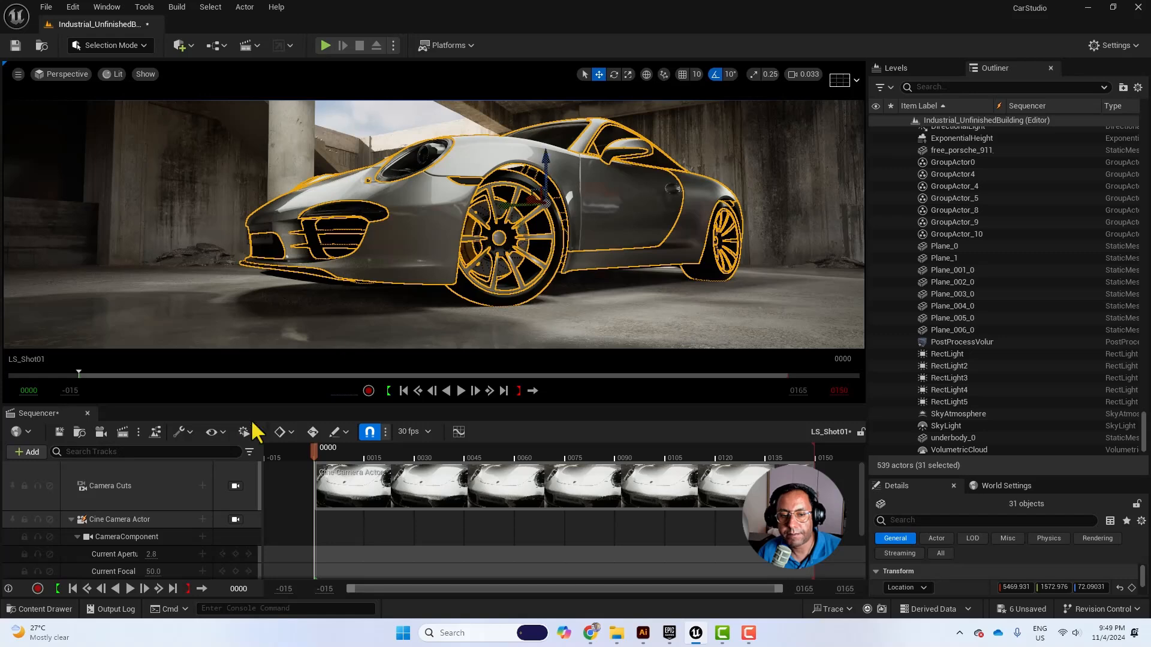
click(234, 519)
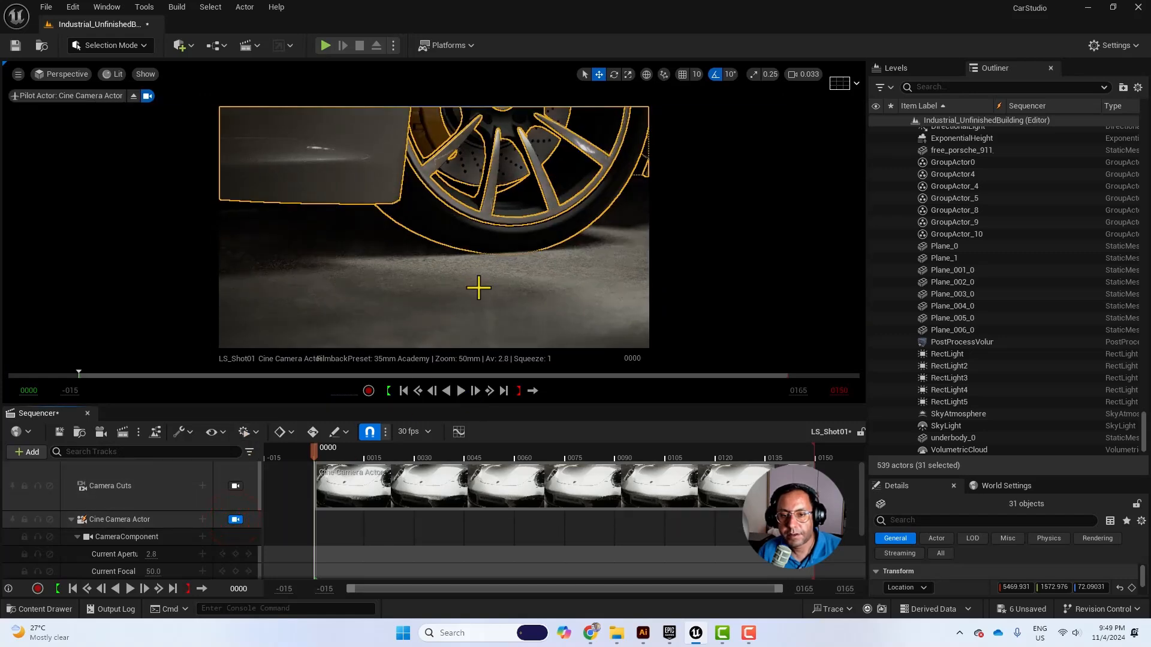
click(235, 519)
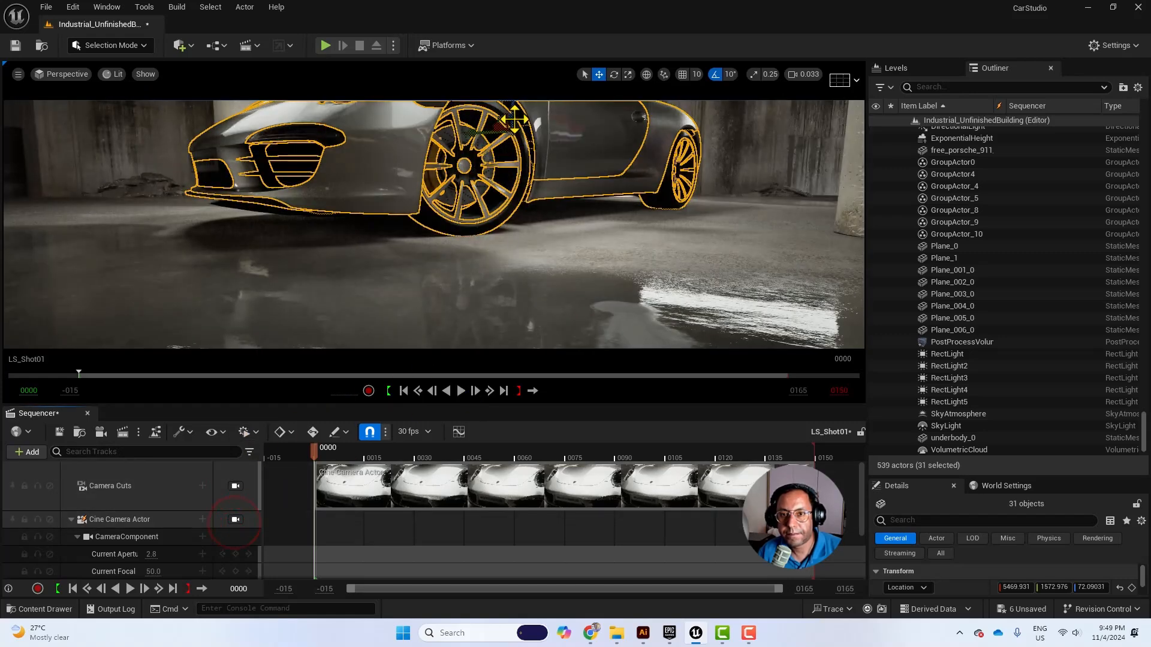
drag(513, 113, 520, 111)
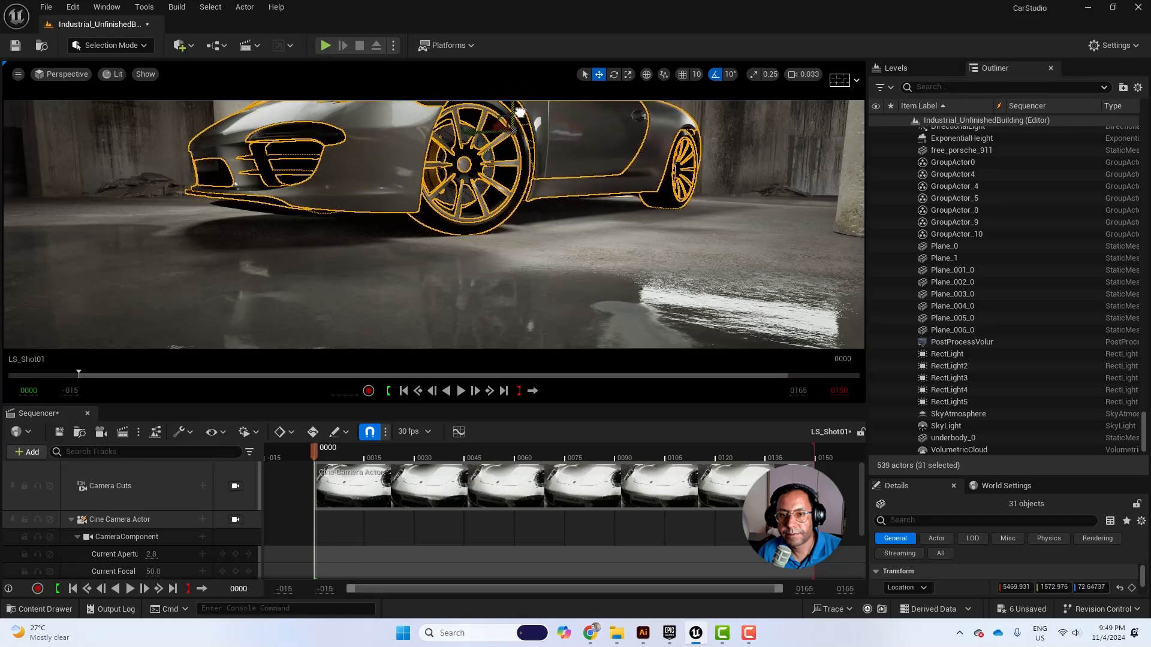
click(234, 519)
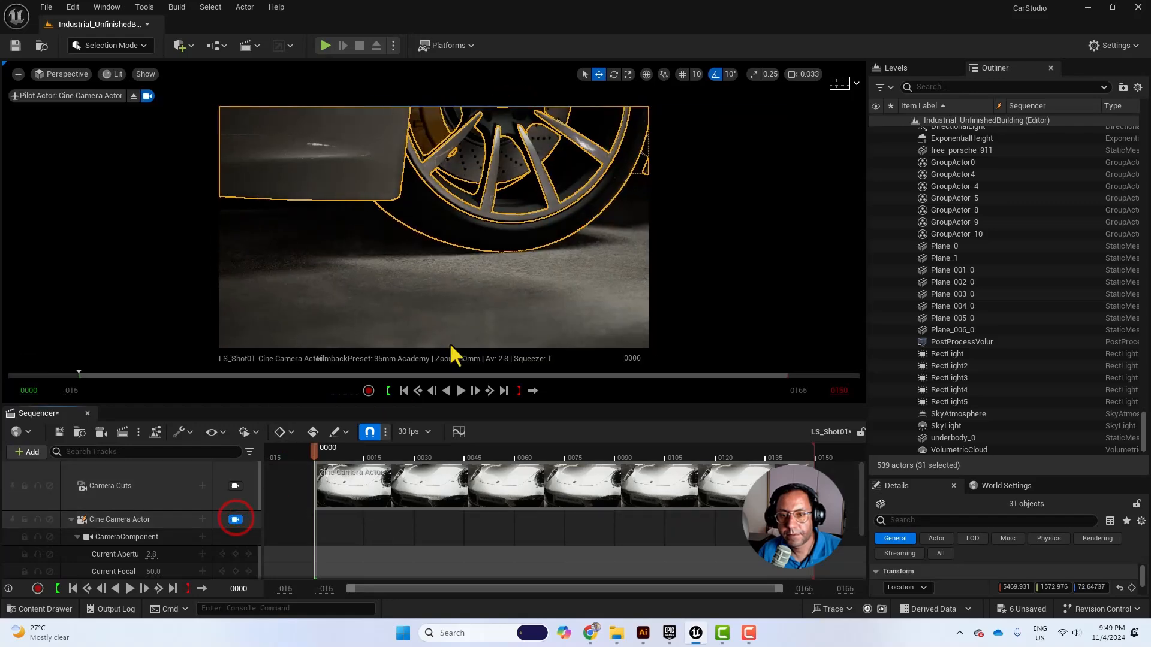
click(478, 322)
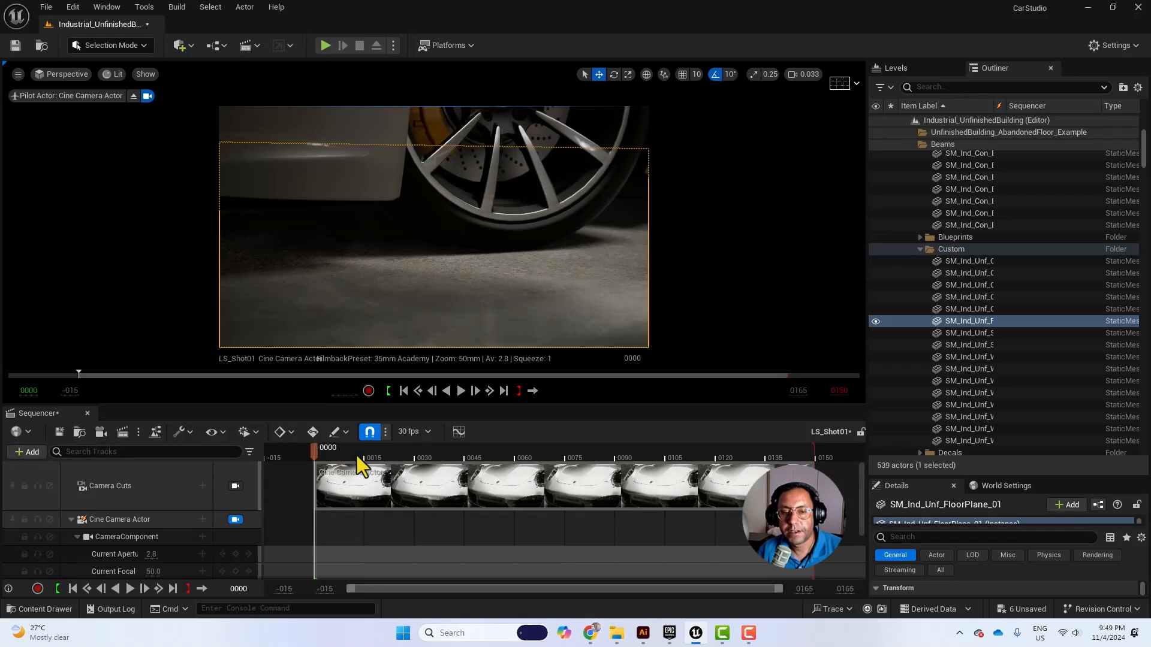
Step: Set the LS_Shot01 sequence's display rate to 25 fps (PAL/25)
click(161, 519)
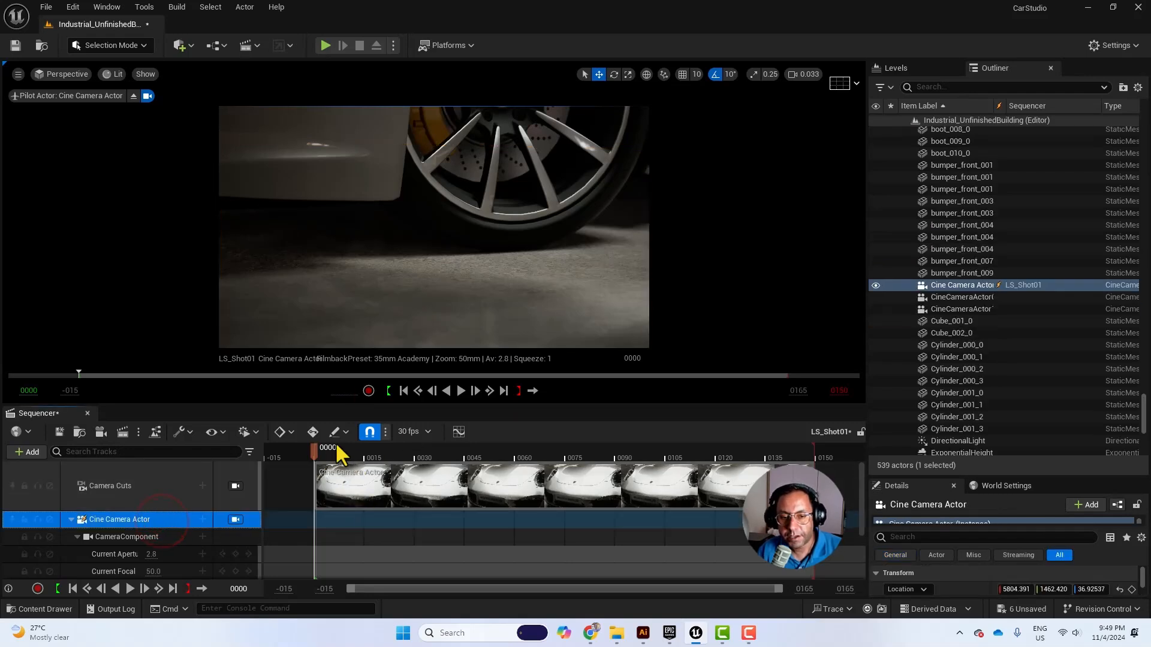
click(408, 431)
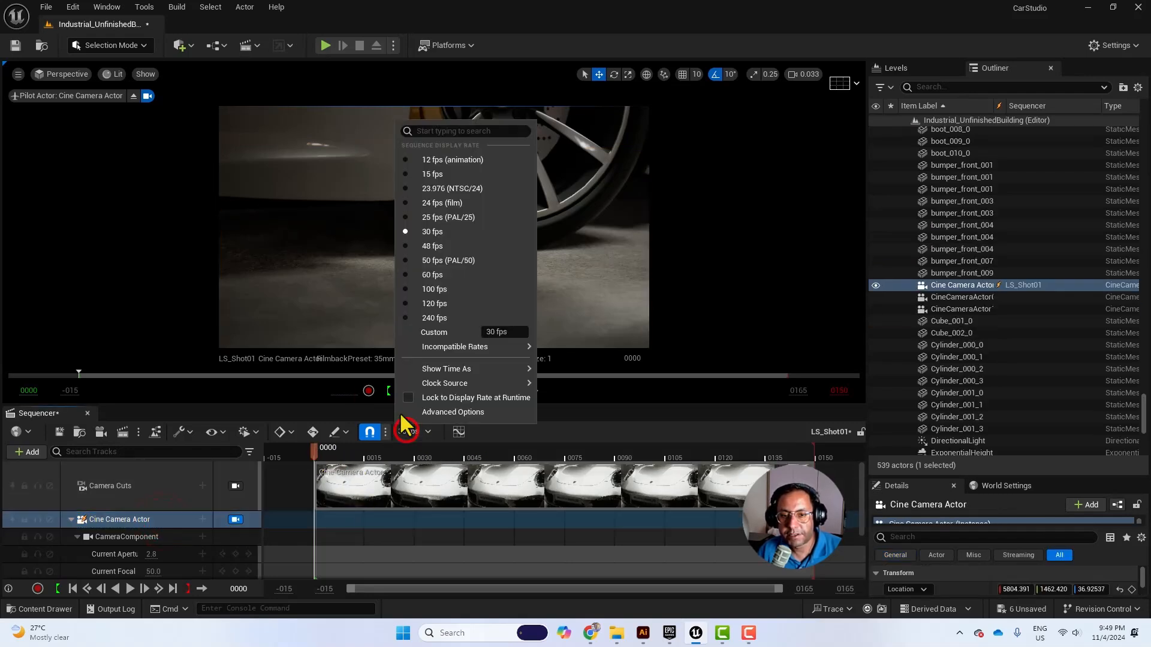
click(475, 217)
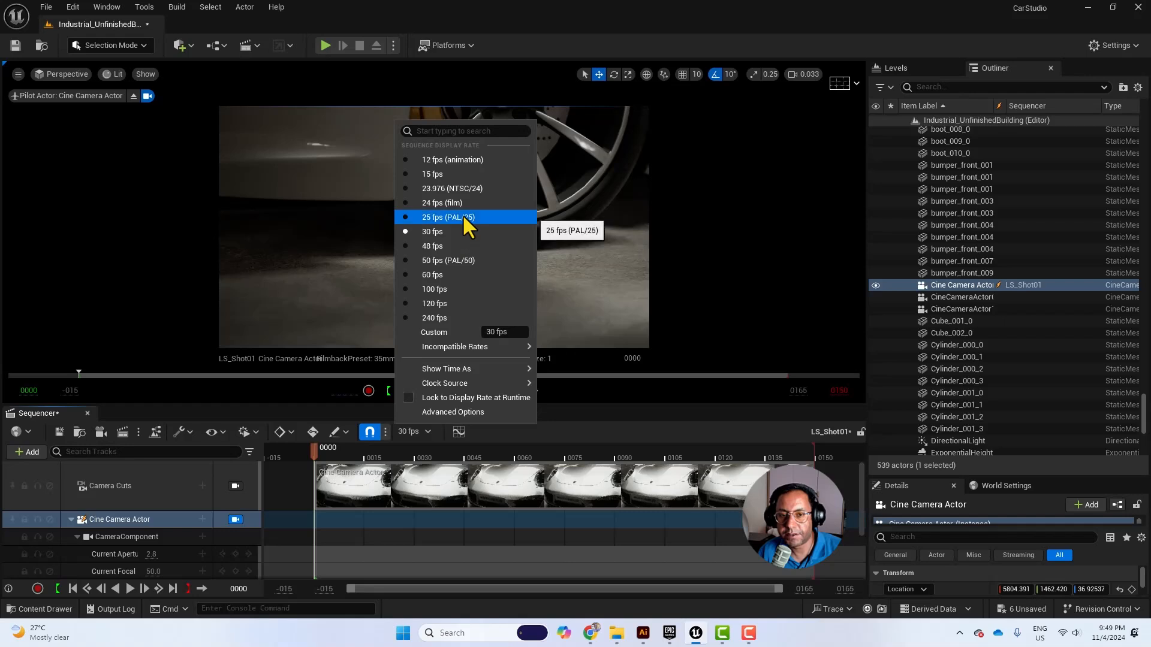
click(462, 216)
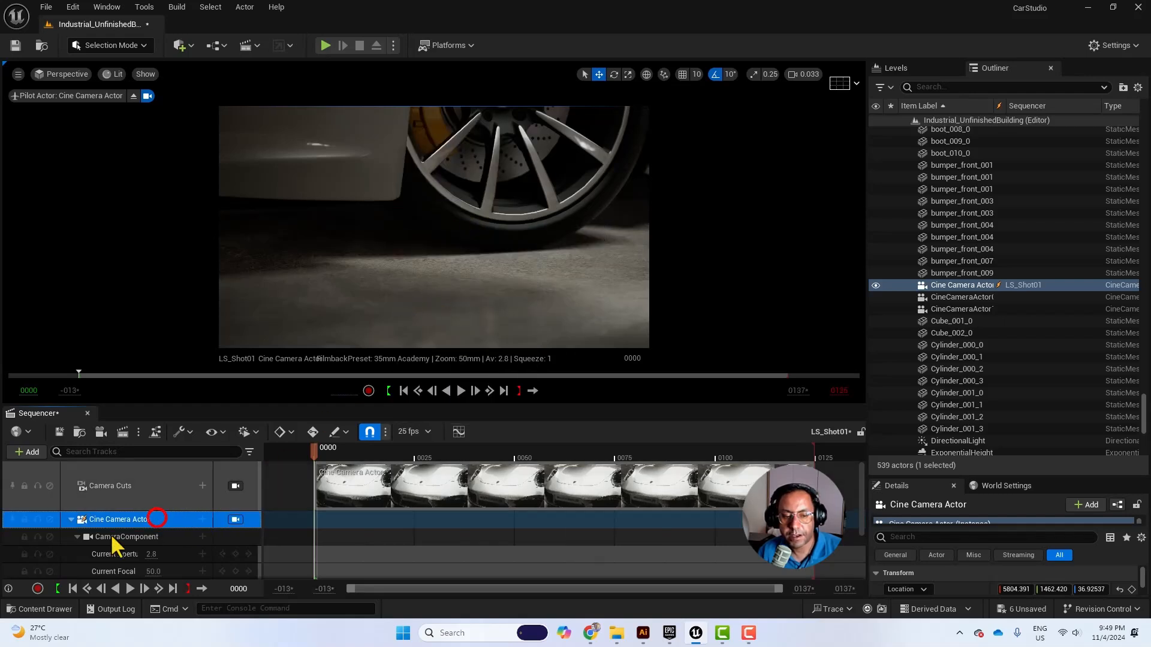
Step: Add a transform key for the cine camera at frame 0
scroll(157, 527, down, 2)
scroll(161, 534, down, 1)
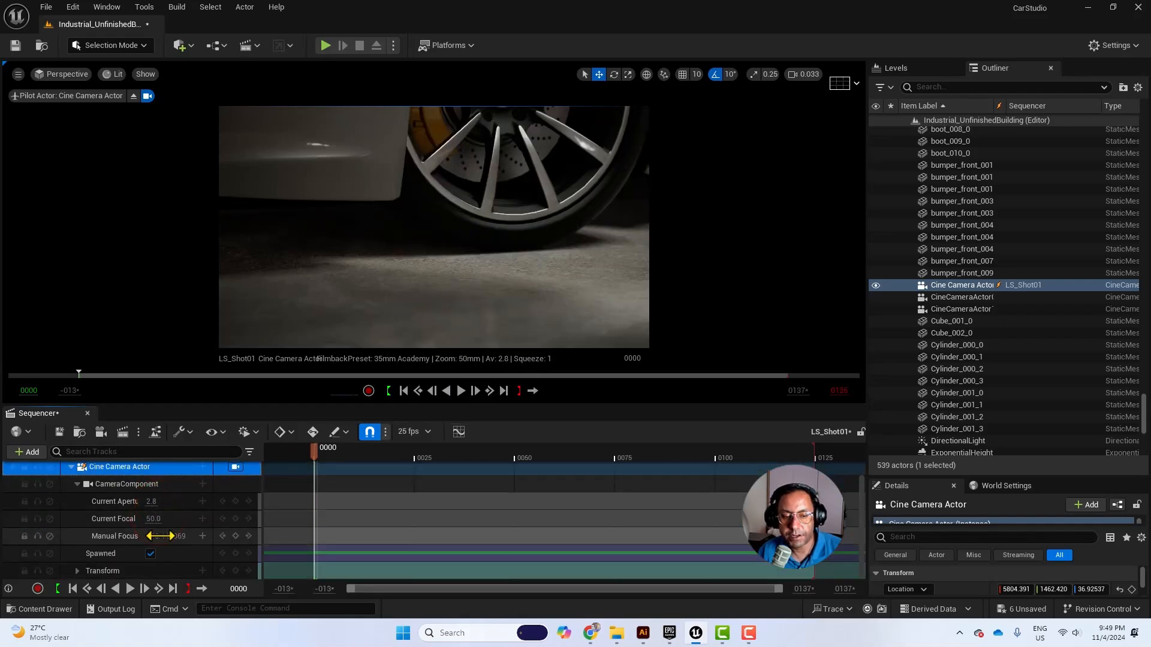
click(235, 571)
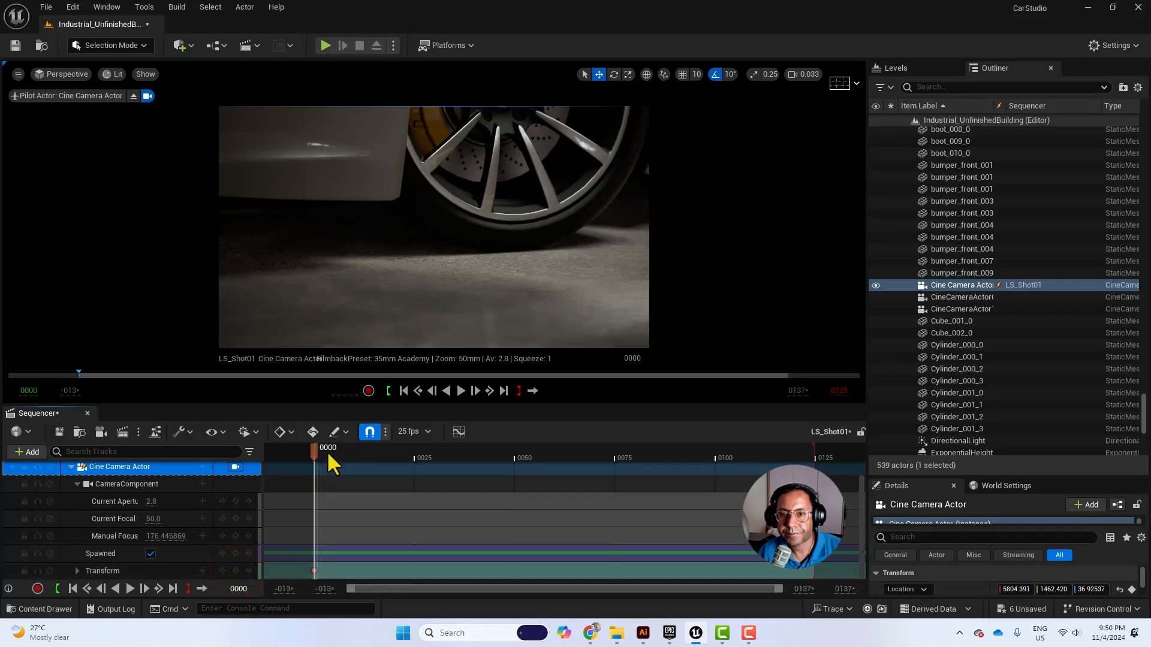
Step: At frame 73, raise the camera to a height of about 95.5 to frame the headlight and front wheel, and key its transform
drag(333, 449, 606, 448)
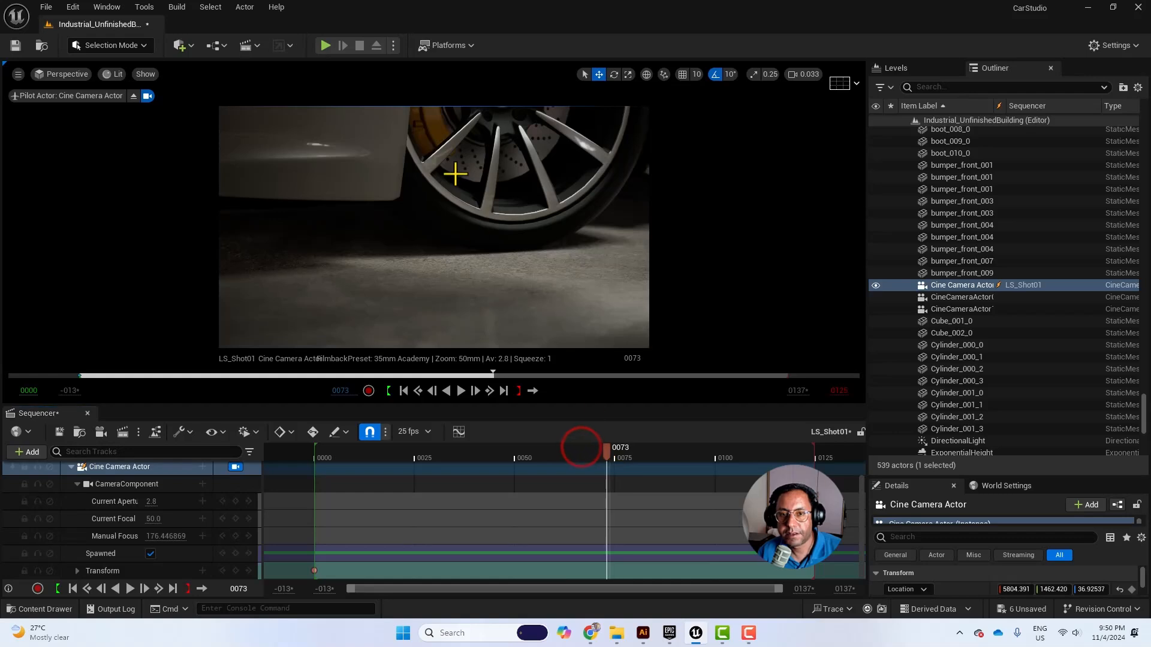
key(e)
middle_drag(455, 174, 456, 174)
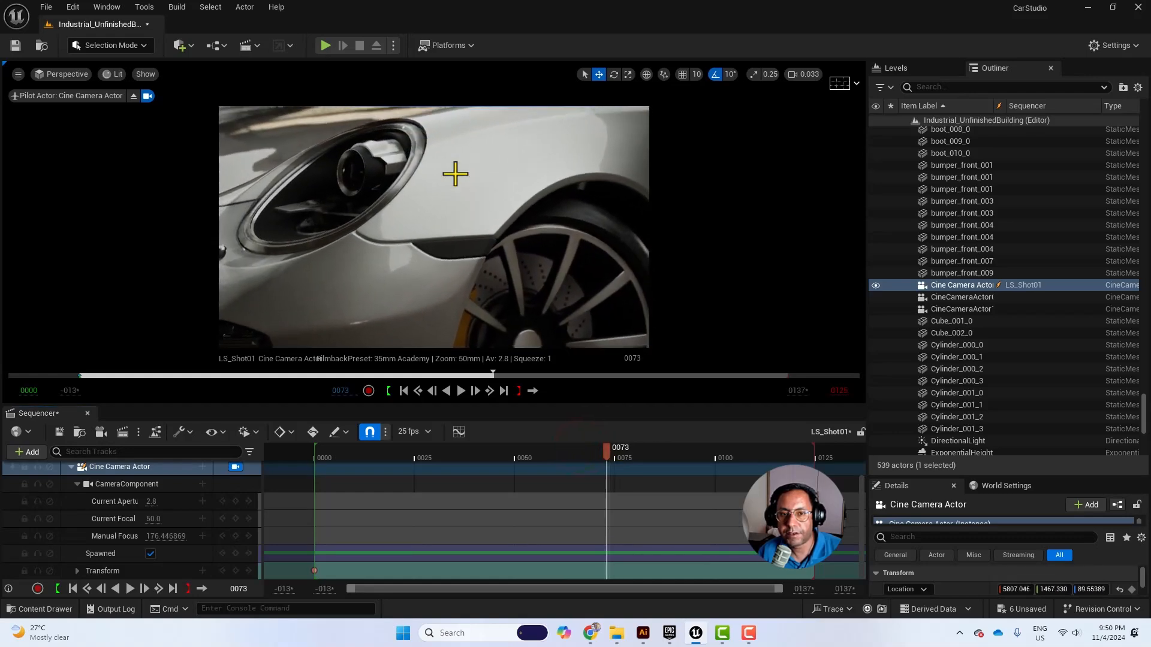
key(e)
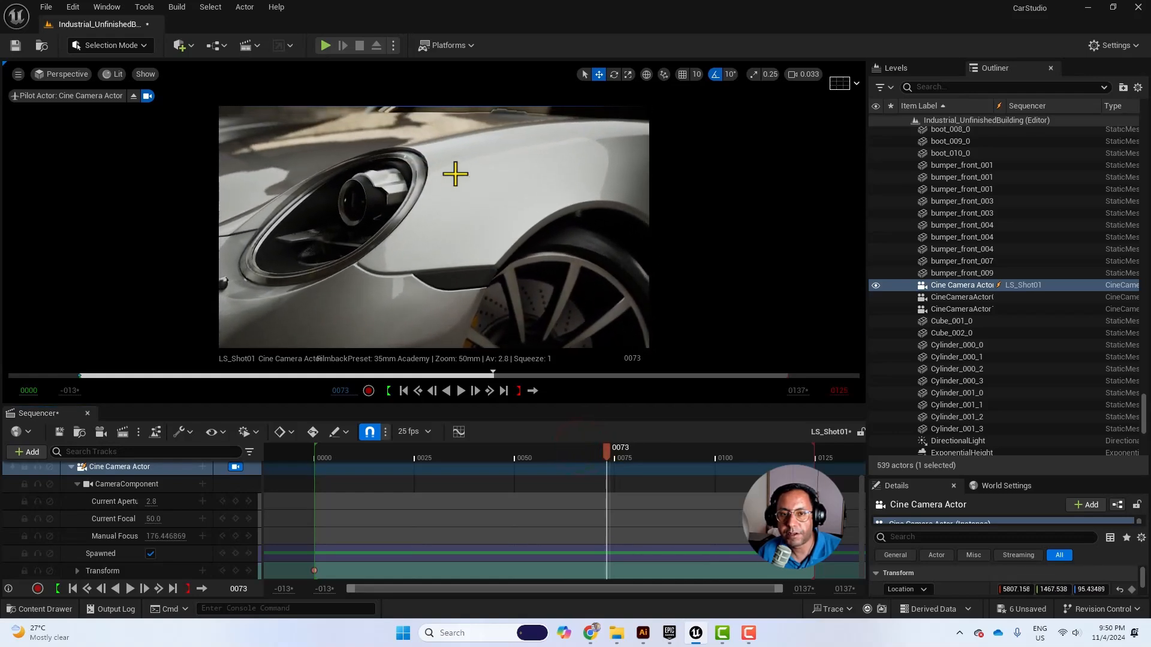
key(a)
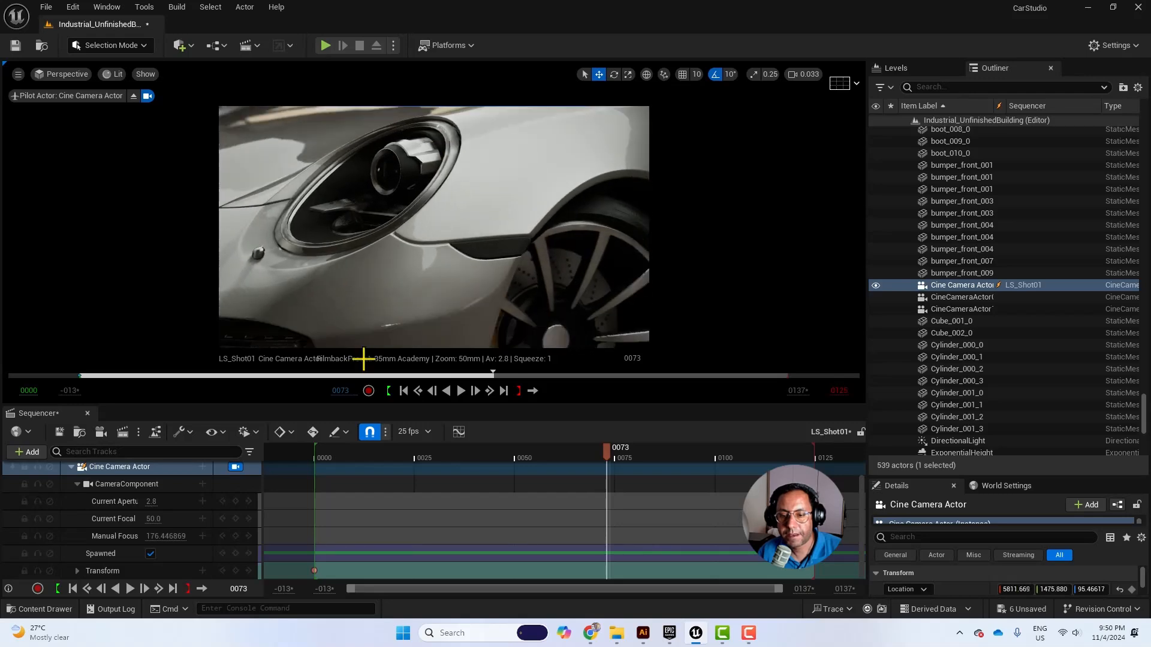
click(236, 570)
Step: Set the interpolation of both camera transform keys to Linear and play back the move from the start
drag(547, 452, 519, 451)
drag(632, 543, 310, 572)
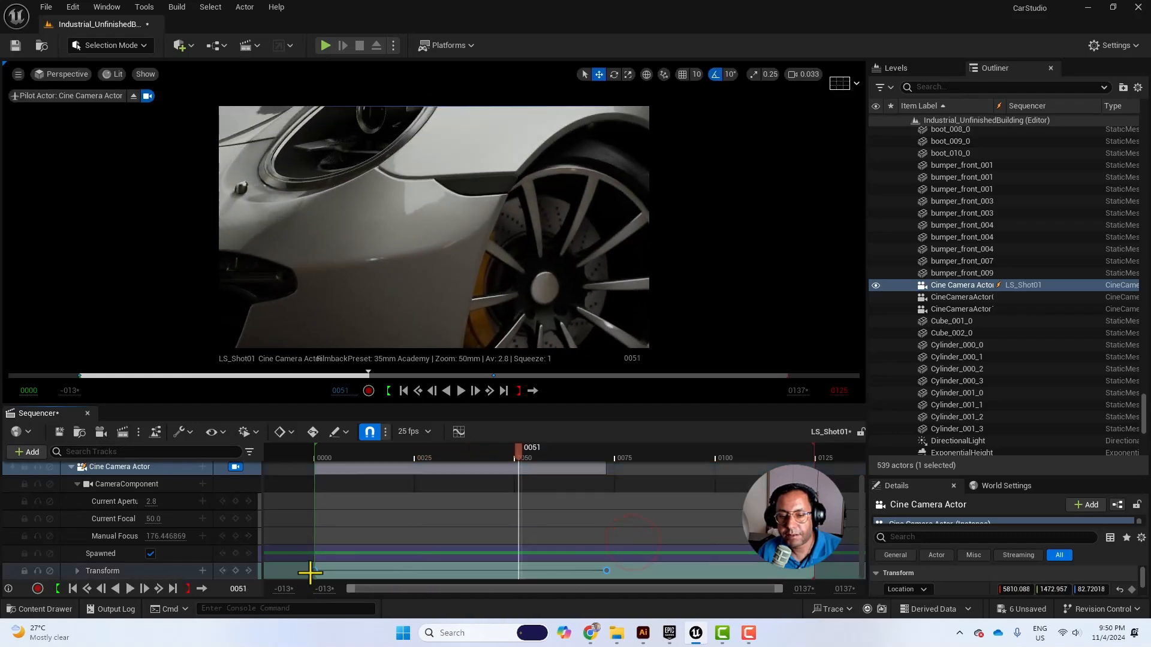
right_click(312, 571)
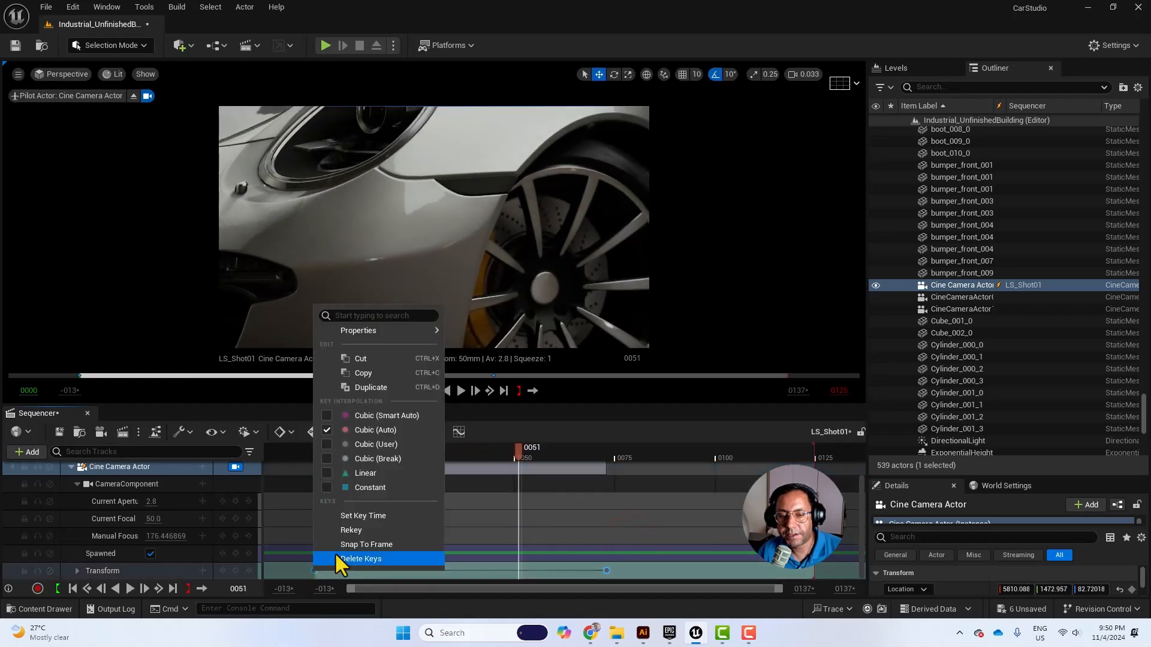
click(393, 473)
drag(436, 448, 313, 454)
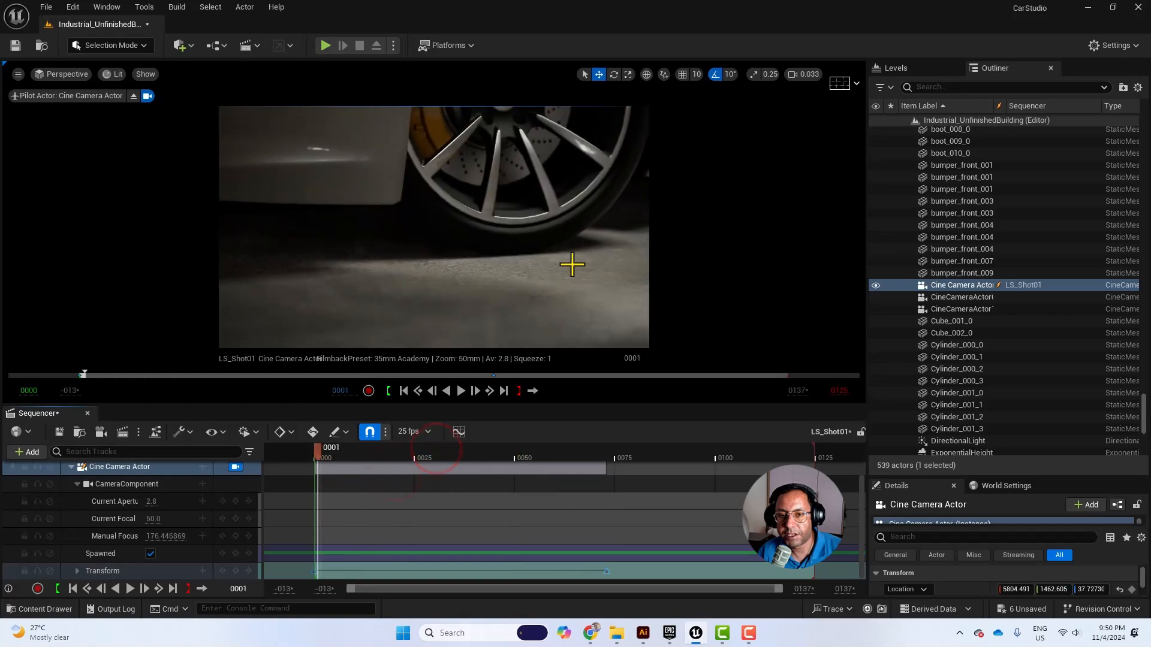
key(space)
key(space)
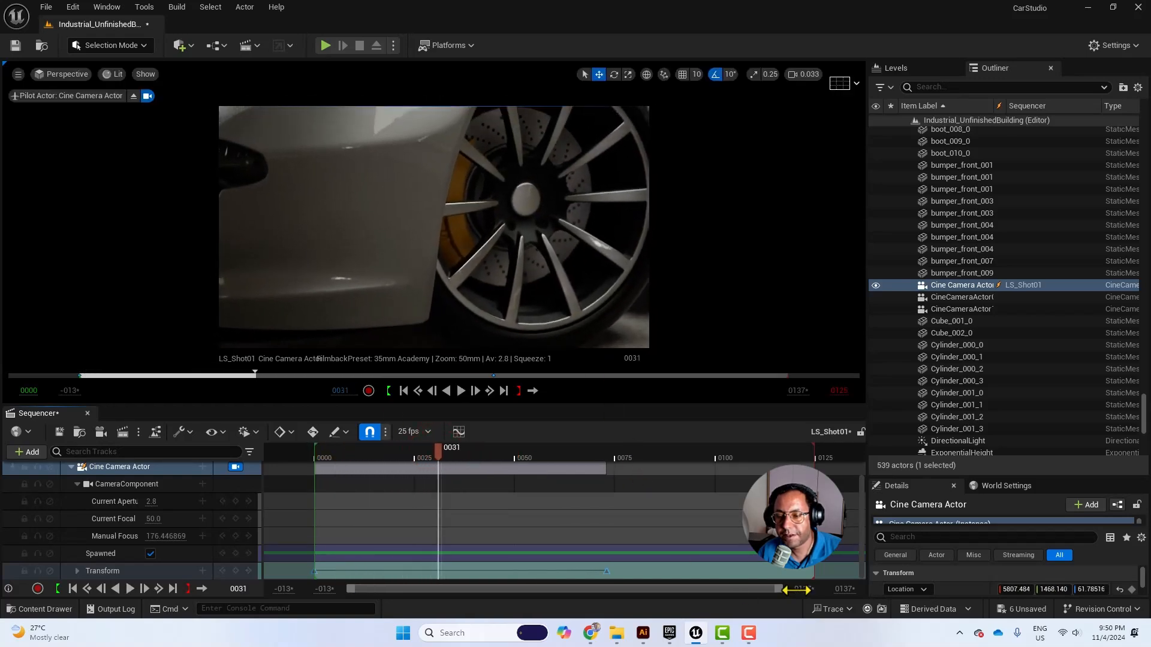
Step: Extend the sequence's playback end to frame 241 and stretch the camera's transform keys to span frames 0 to 241
drag(798, 588, 803, 589)
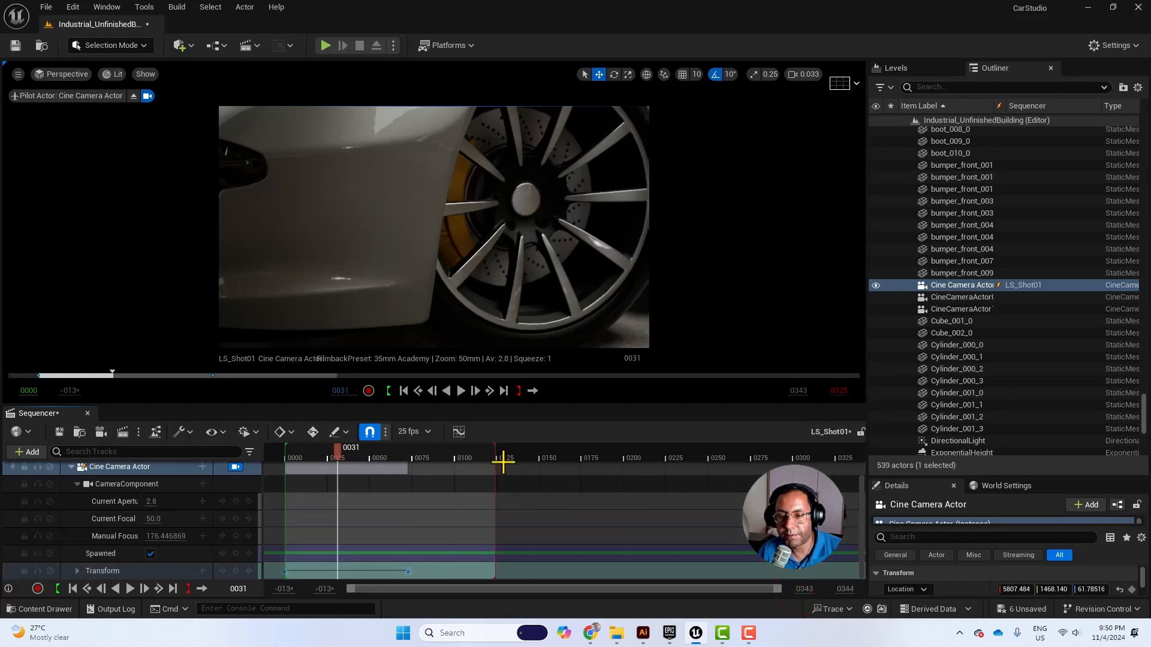
drag(494, 452, 695, 446)
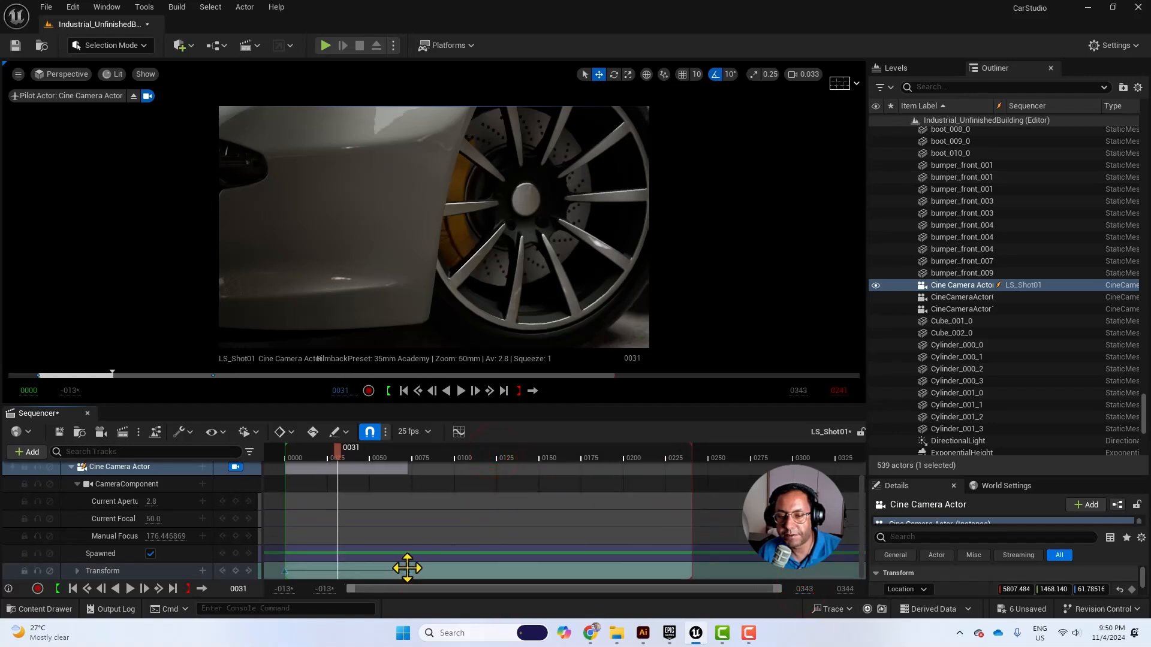
drag(407, 567, 684, 556)
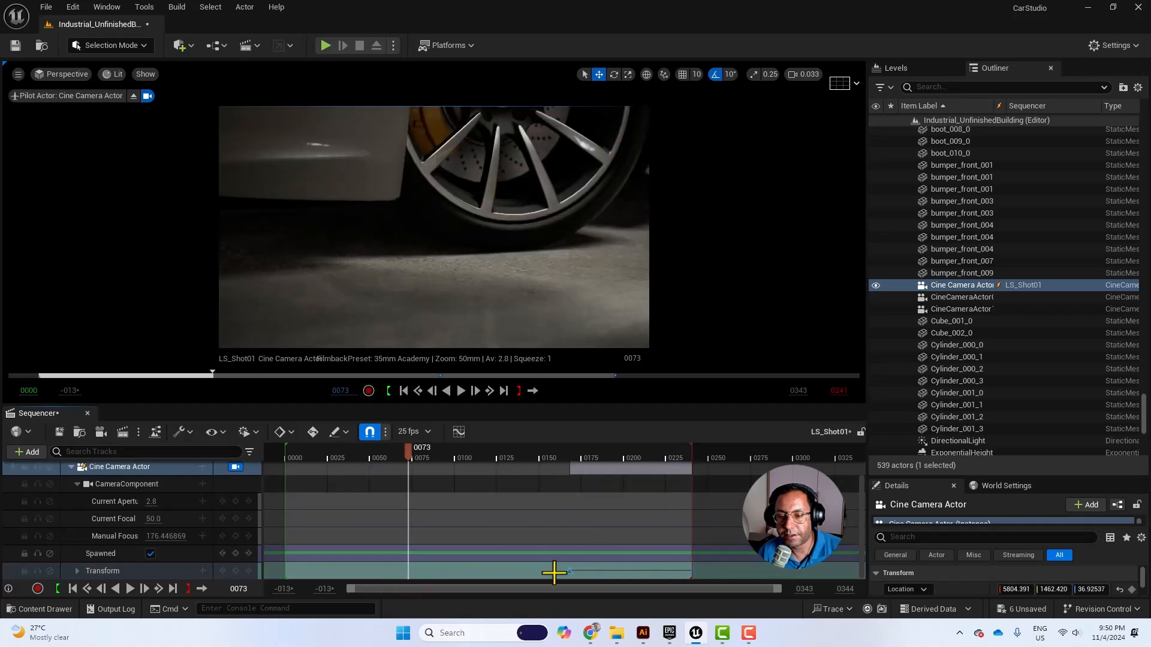
click(570, 567)
drag(569, 568, 287, 560)
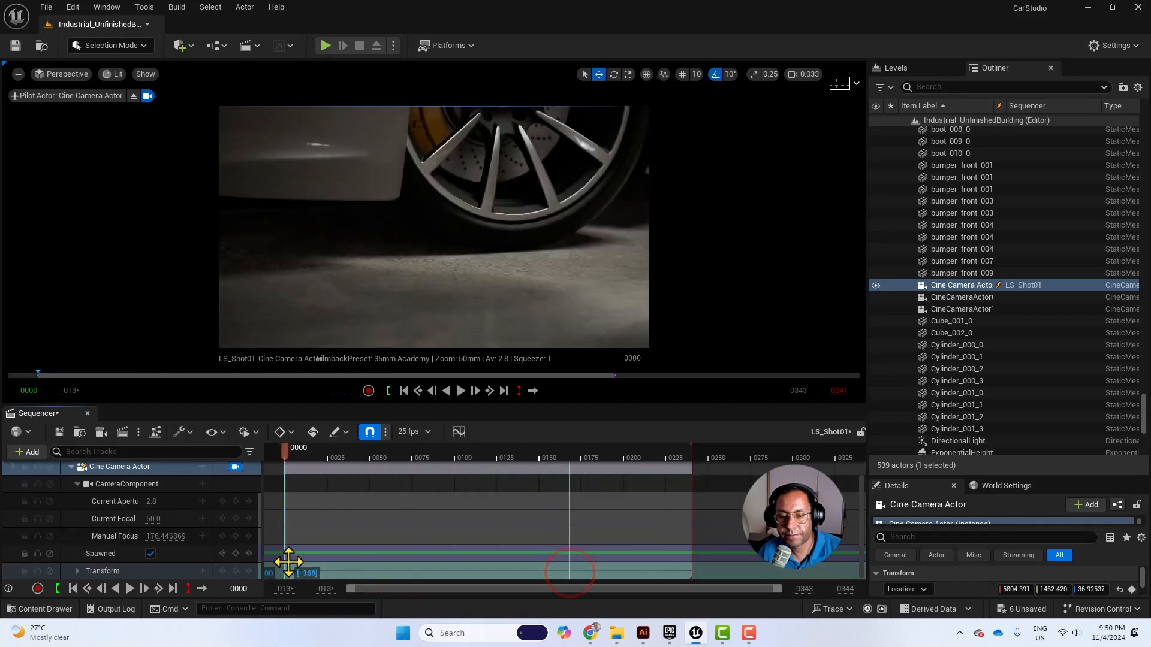
Step: Play back the sequence to check the slower camera move
click(311, 449)
key(space)
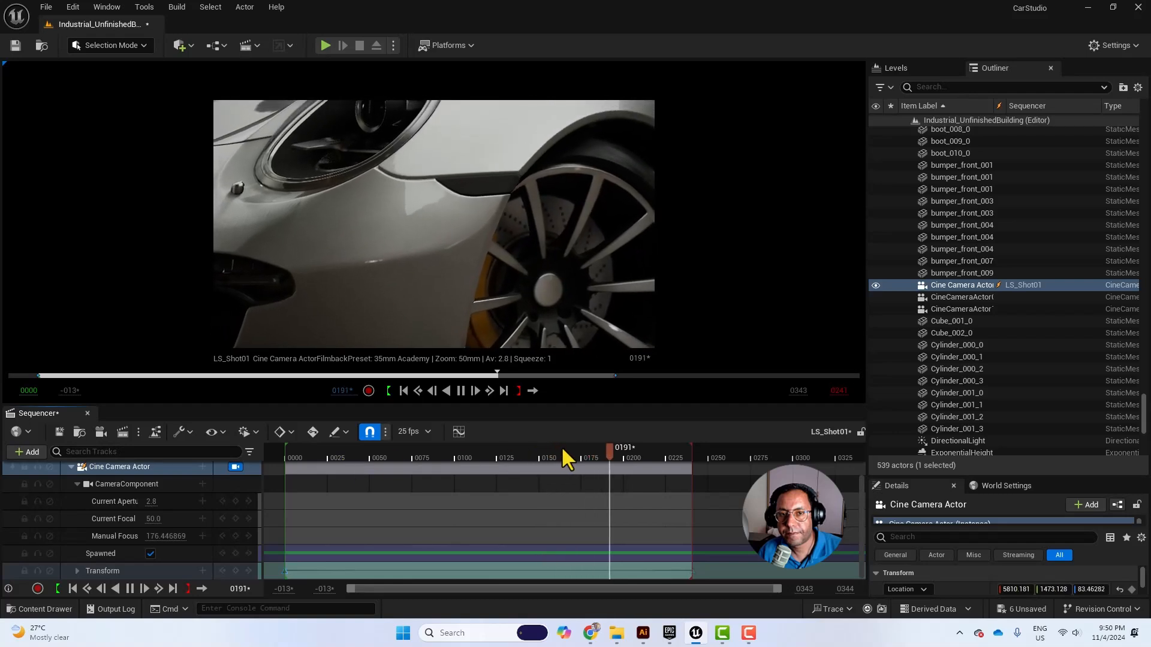
key(space)
Step: At frame 0, adjust the camera to a height of about 58 at the front wheel, key its transform and play back
drag(575, 461, 285, 453)
middle_drag(391, 251, 390, 214)
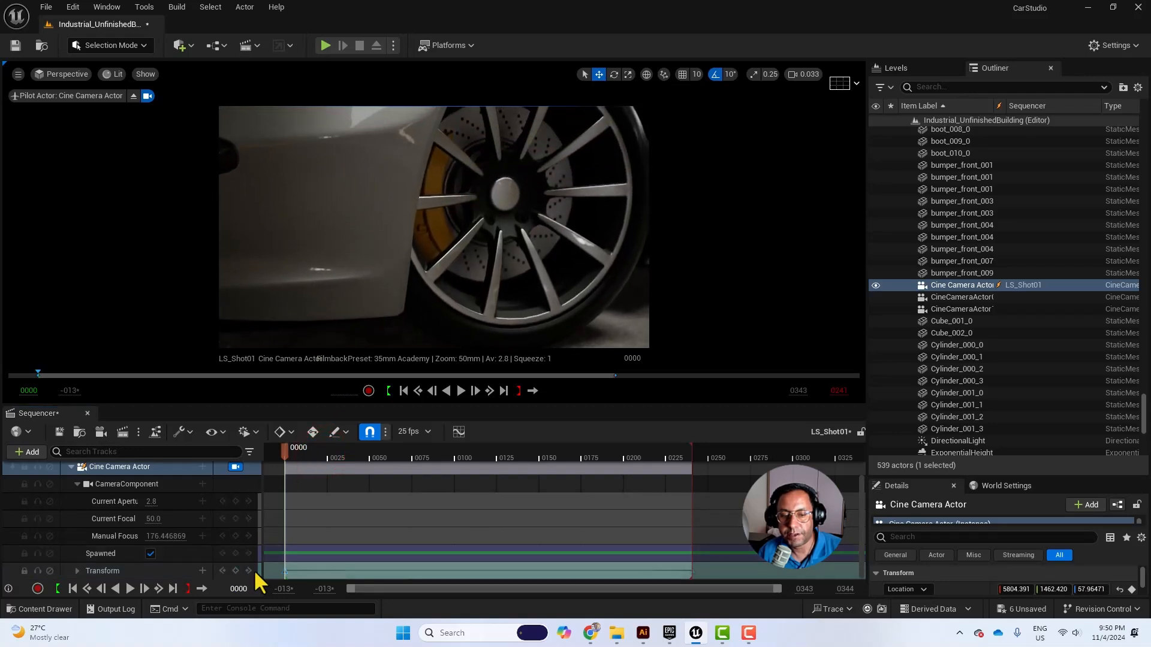
click(236, 571)
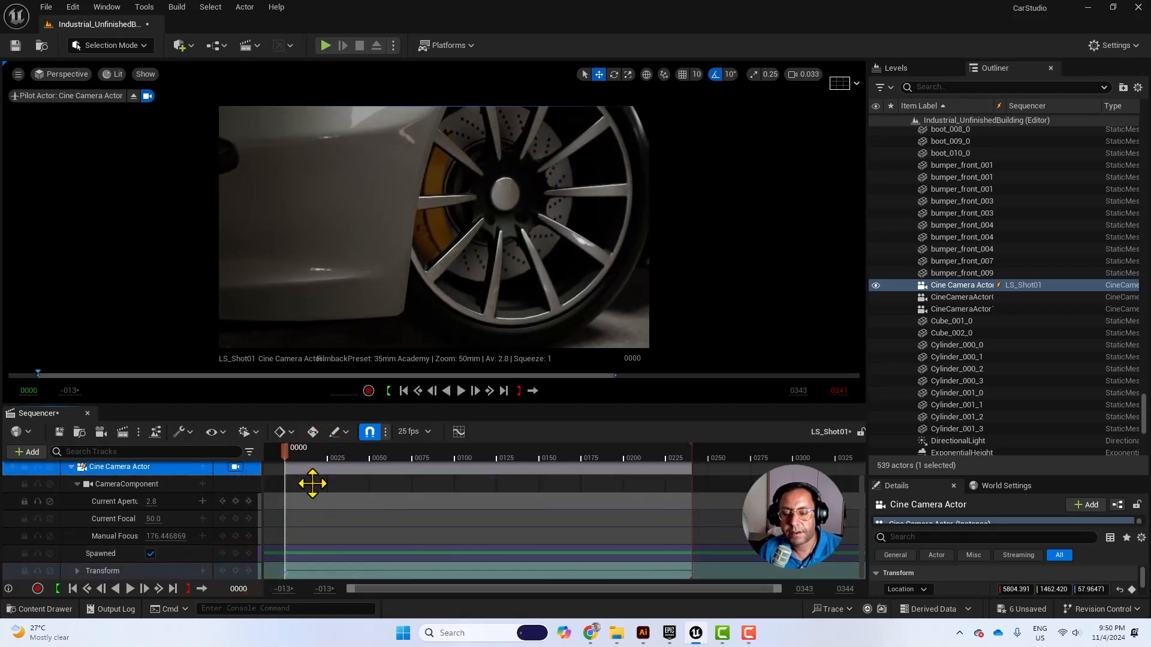
key(space)
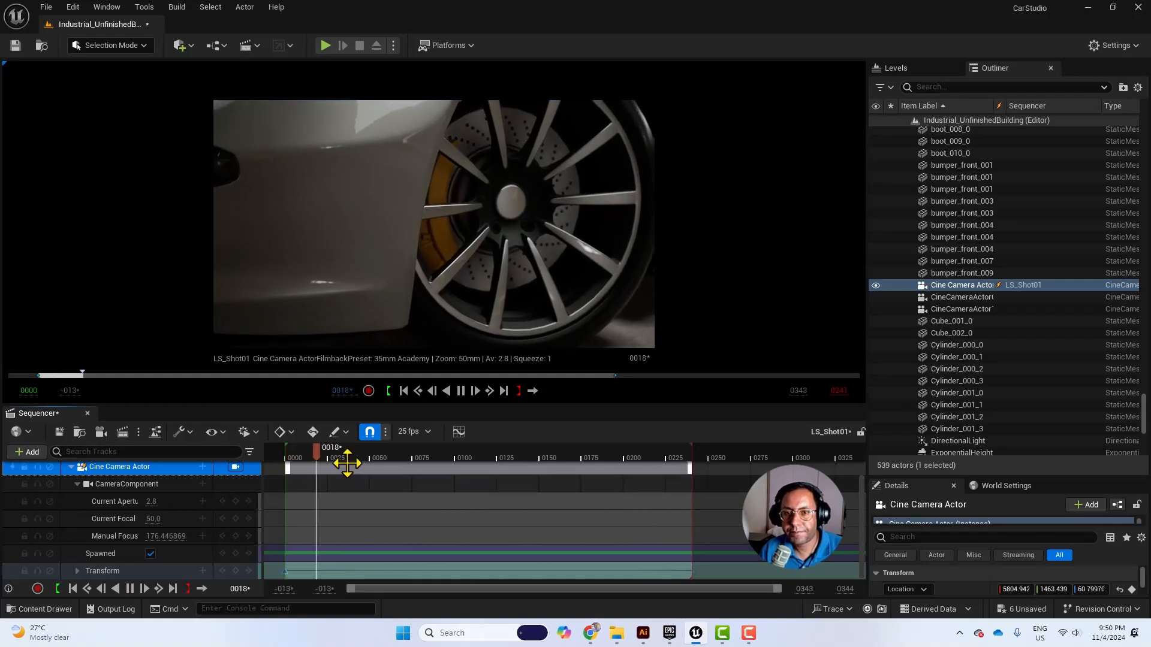
Step: Shift the camera's closing transform key to frame 157 and play back the faster move up to that frame
key(space)
drag(690, 573, 547, 558)
drag(449, 462, 329, 465)
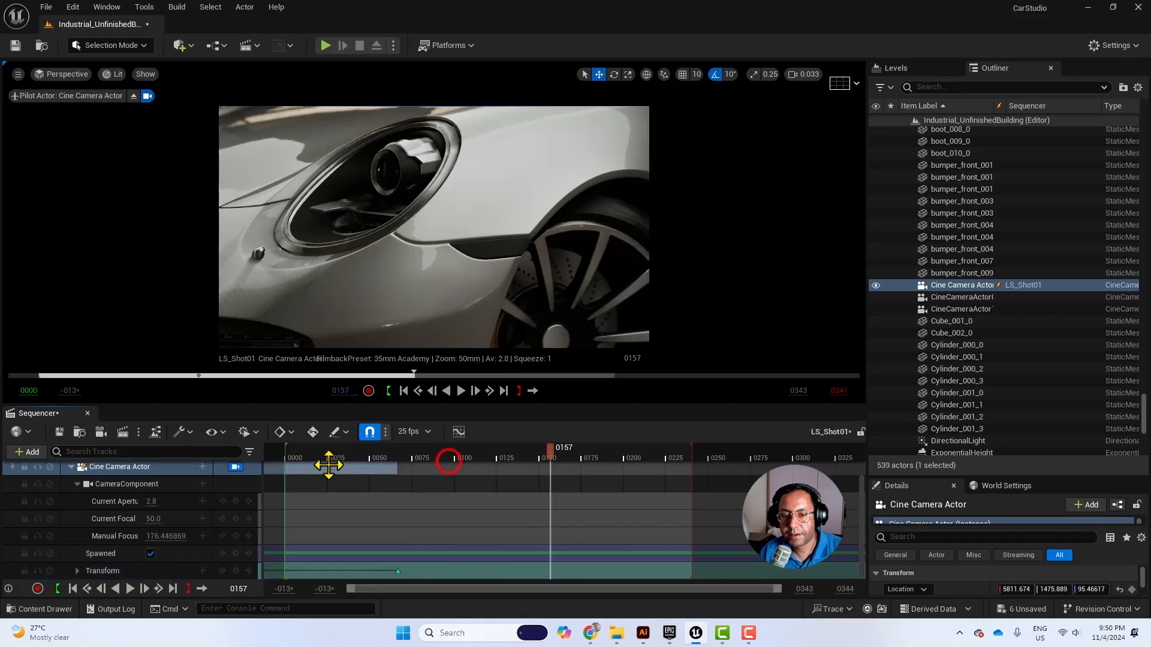
key(ctrl+z)
click(319, 457)
key(space)
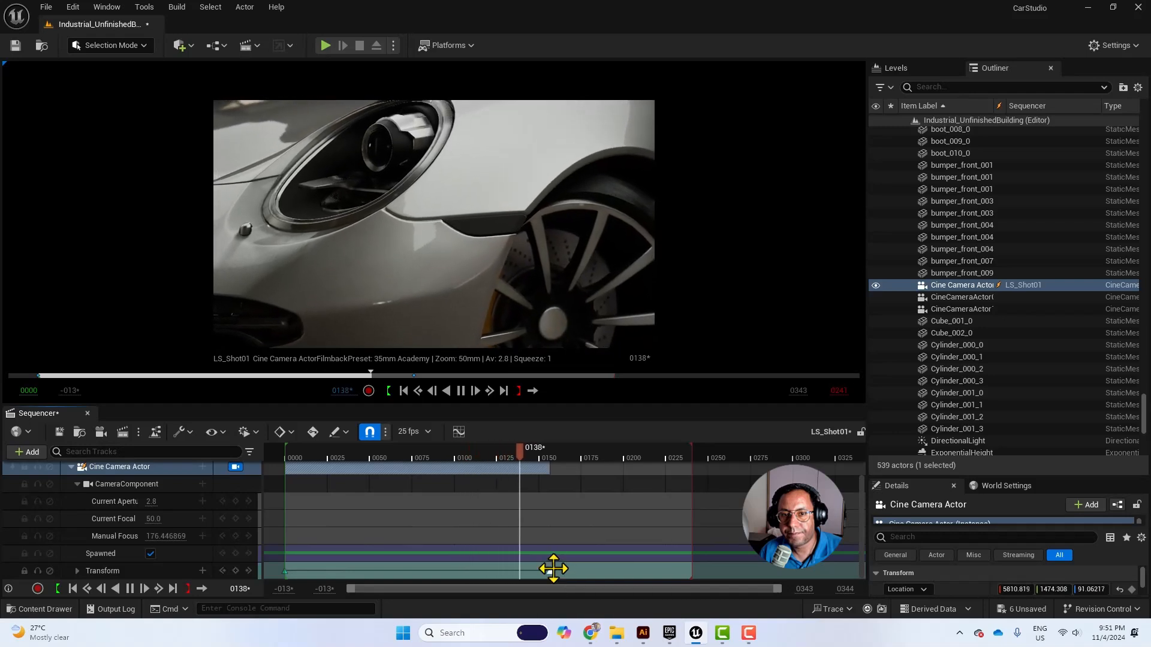
click(546, 452)
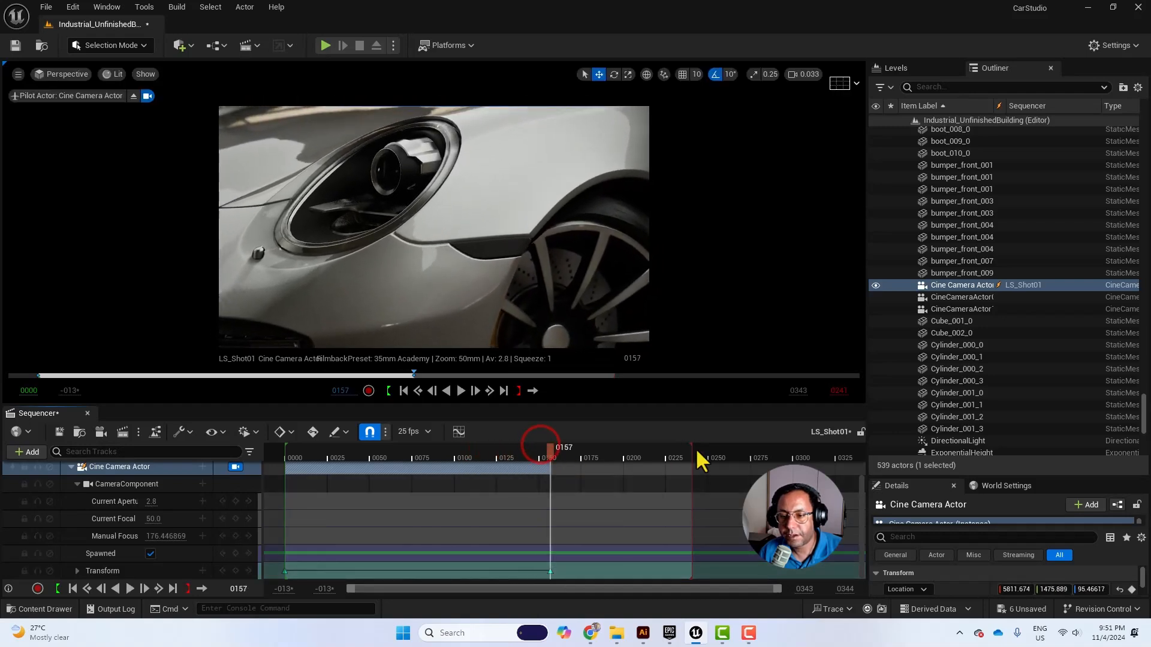
drag(691, 447, 659, 451)
drag(557, 457, 564, 455)
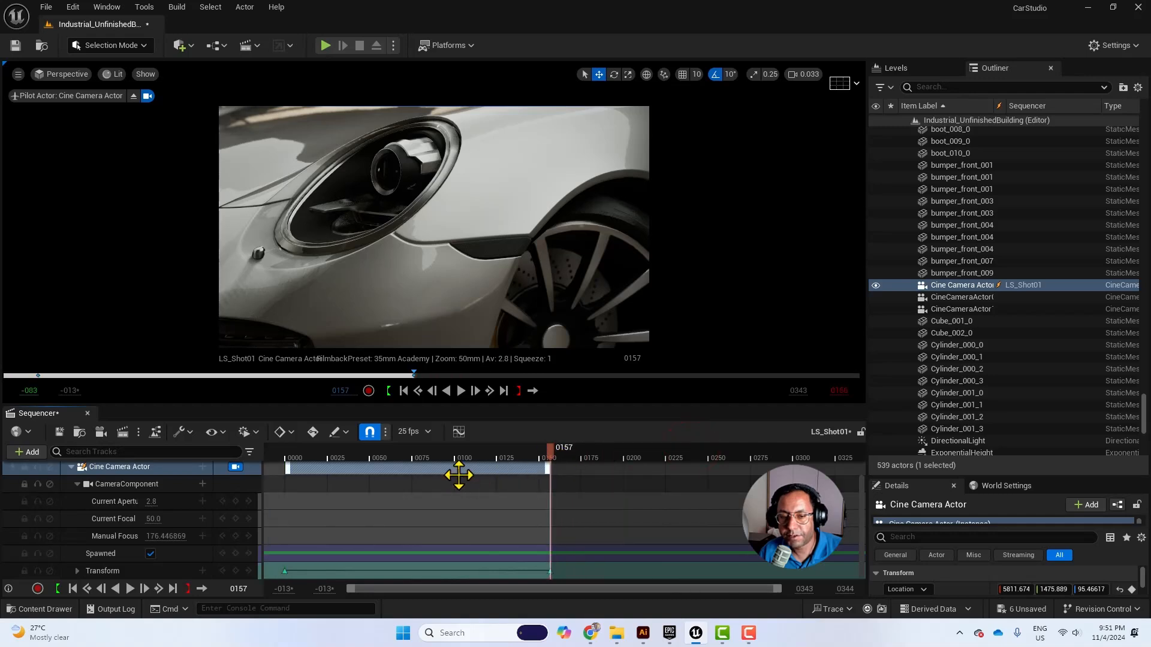
drag(460, 454, 314, 459)
key(ctrl+z)
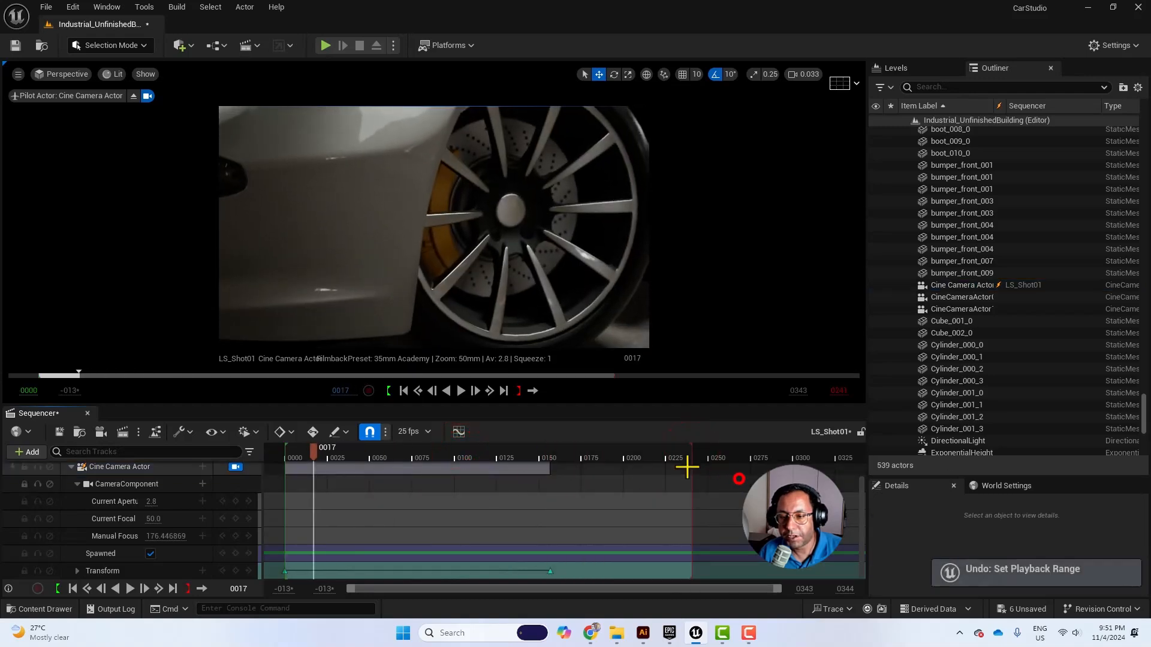
Step: Set the sequence's playback end to frame 157 and play it back
drag(691, 451, 549, 449)
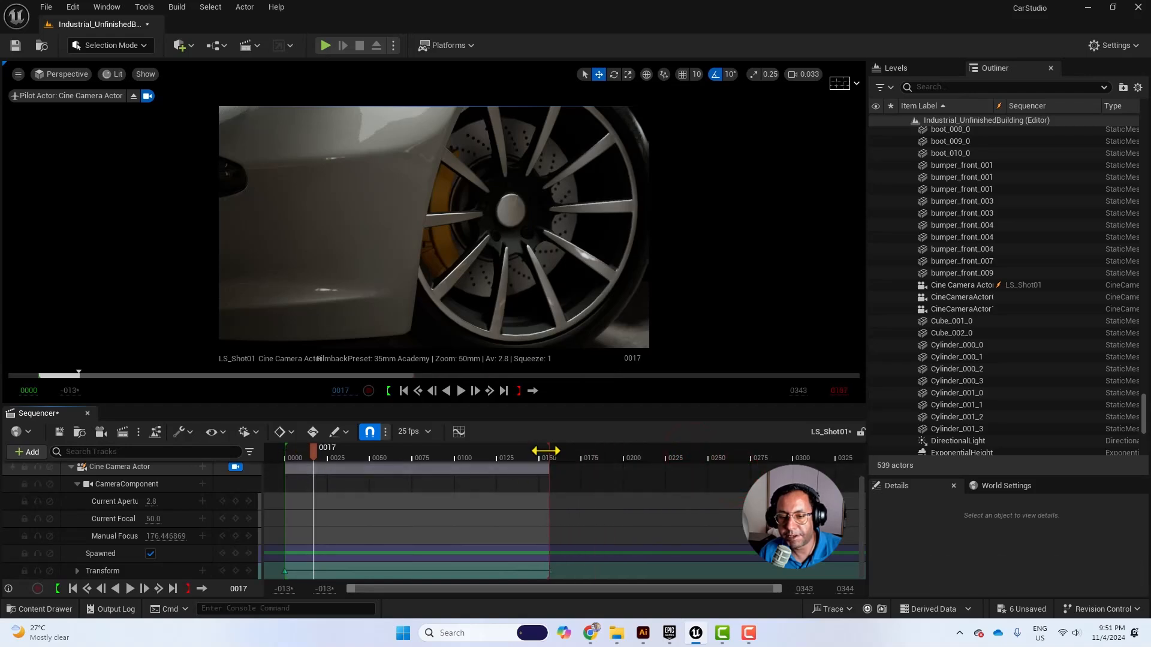
key(space)
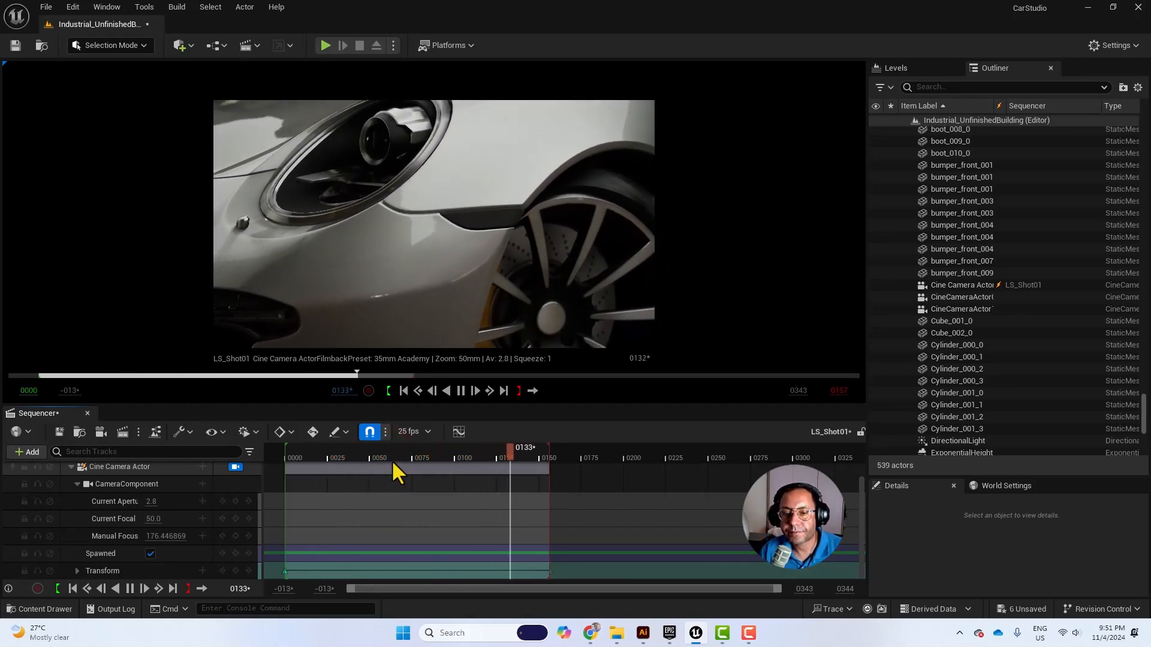
key(space)
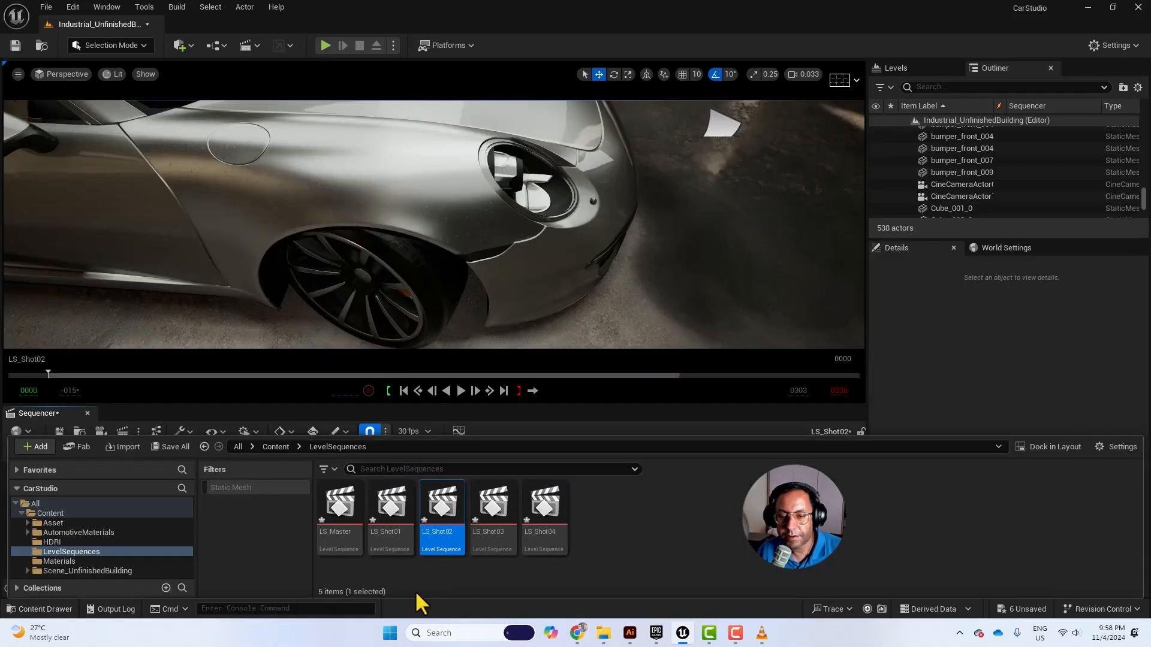
Step: Work in the LS_Shot02 level sequence and create a new cine camera in it
click(446, 510)
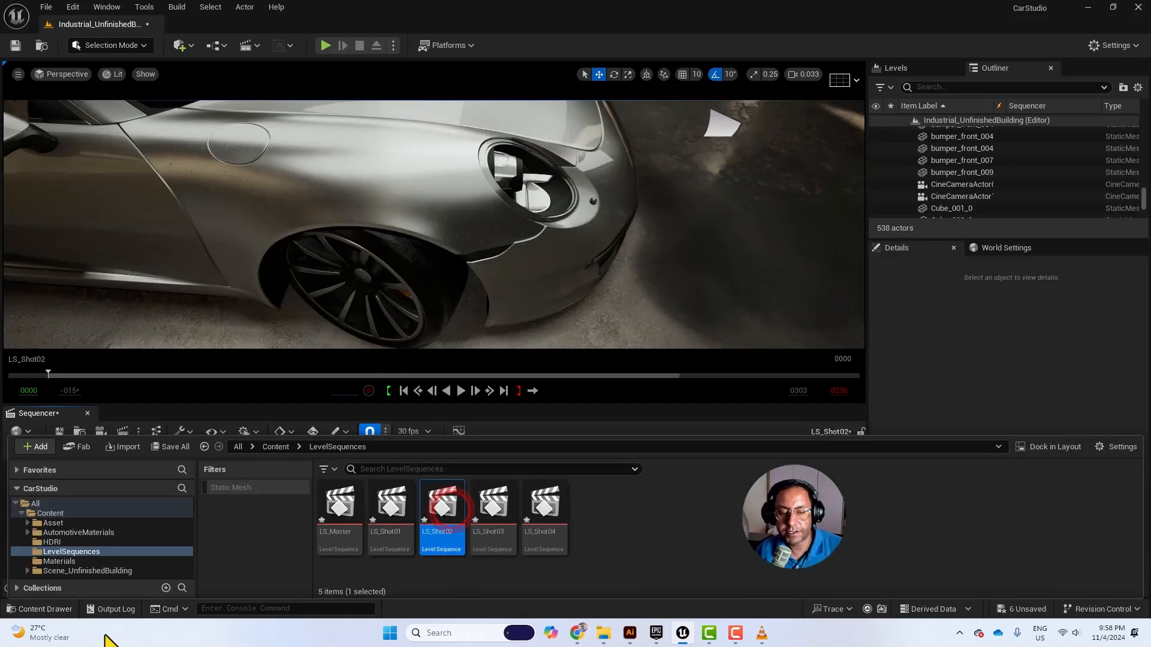
click(62, 610)
click(100, 431)
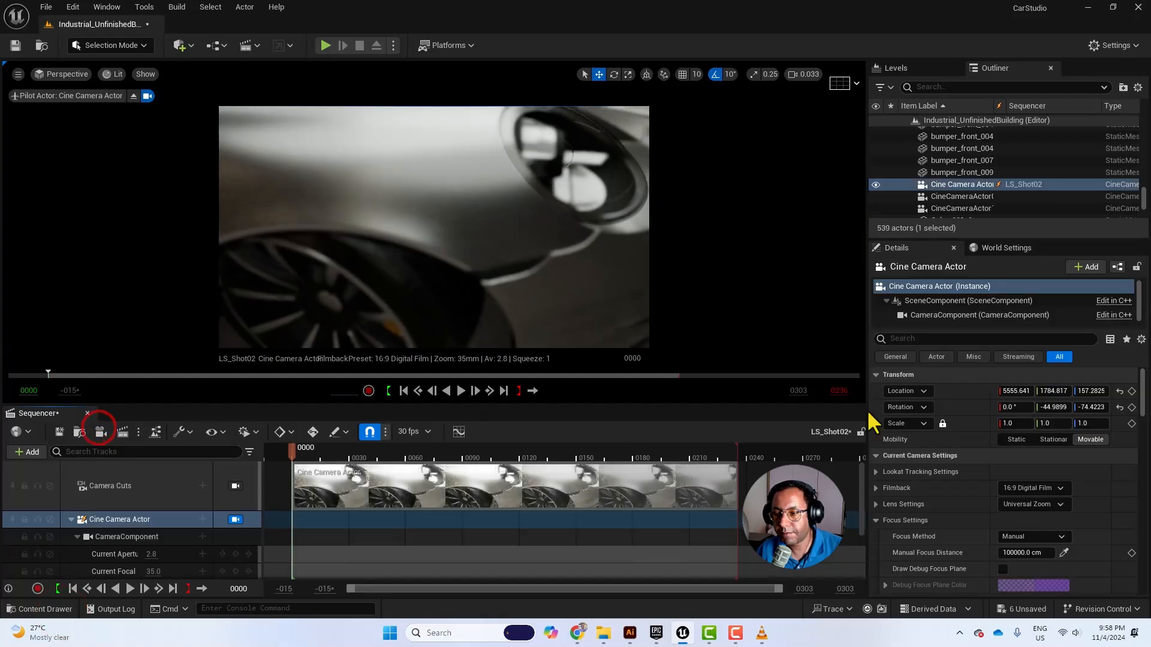
Step: Set the new camera's filmback to 35mm Academy and its crop to 1.77 (16:9), keeping the Universal Zoom lens
click(1046, 489)
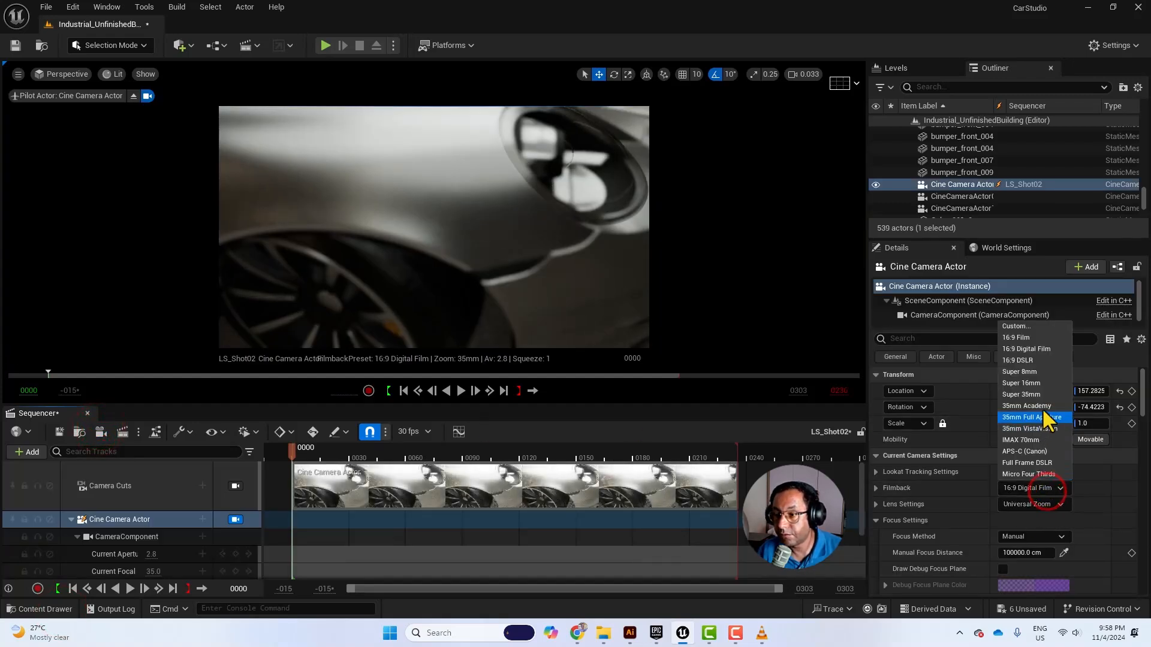
click(1026, 406)
click(1035, 537)
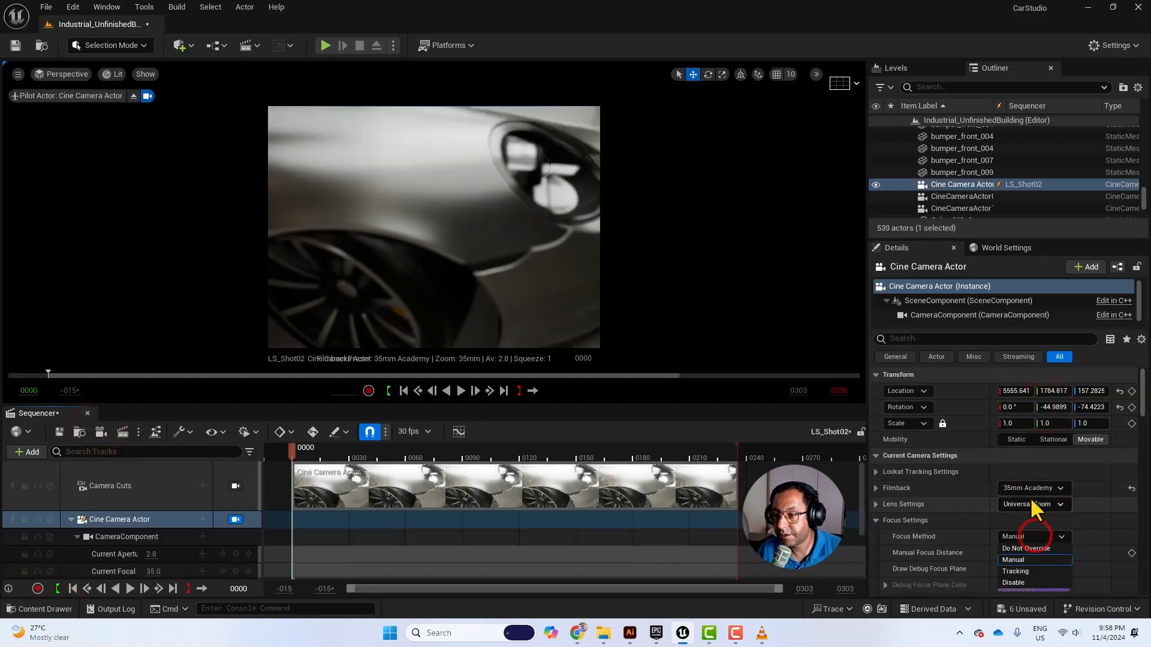
click(1031, 504)
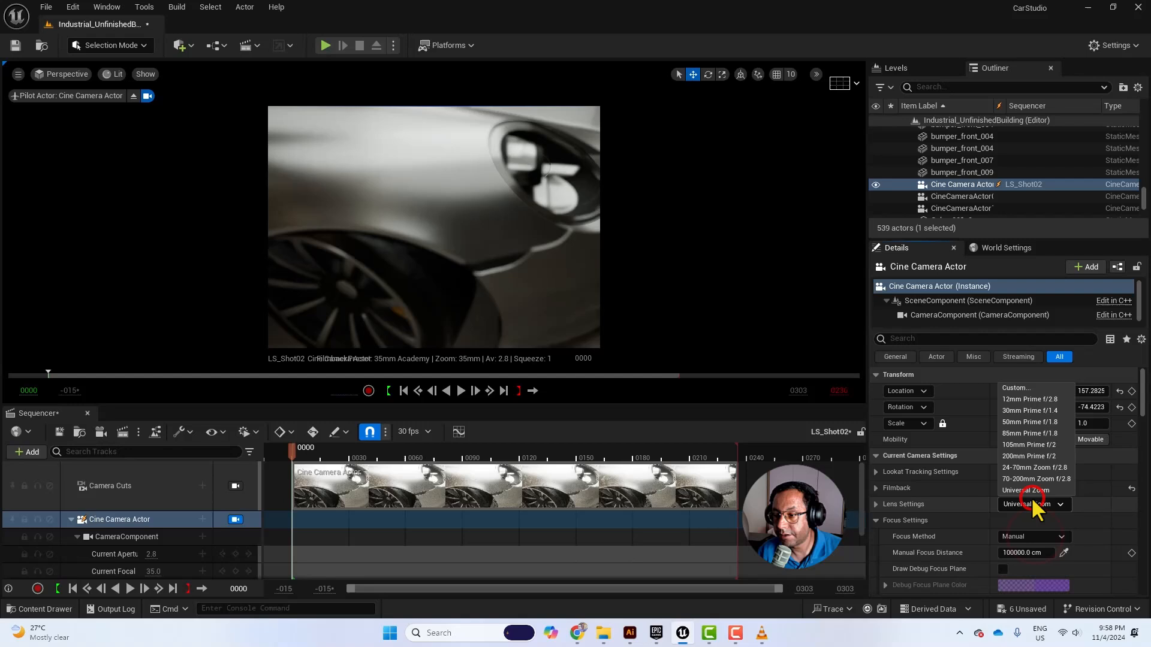
click(902, 518)
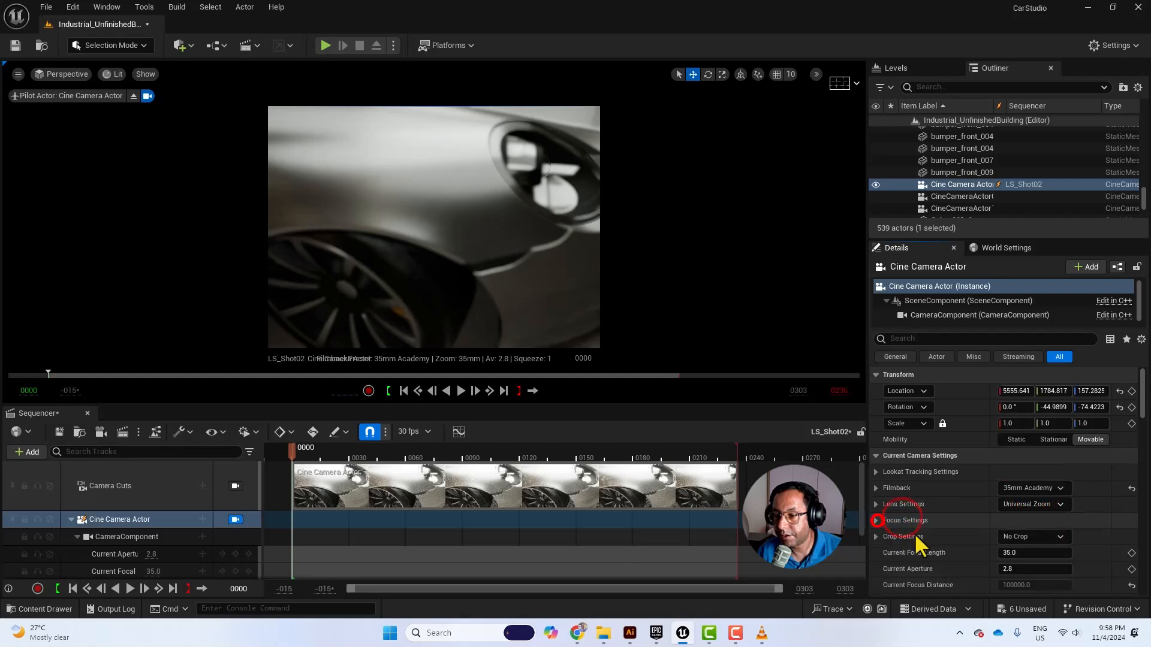
click(1043, 536)
click(1035, 572)
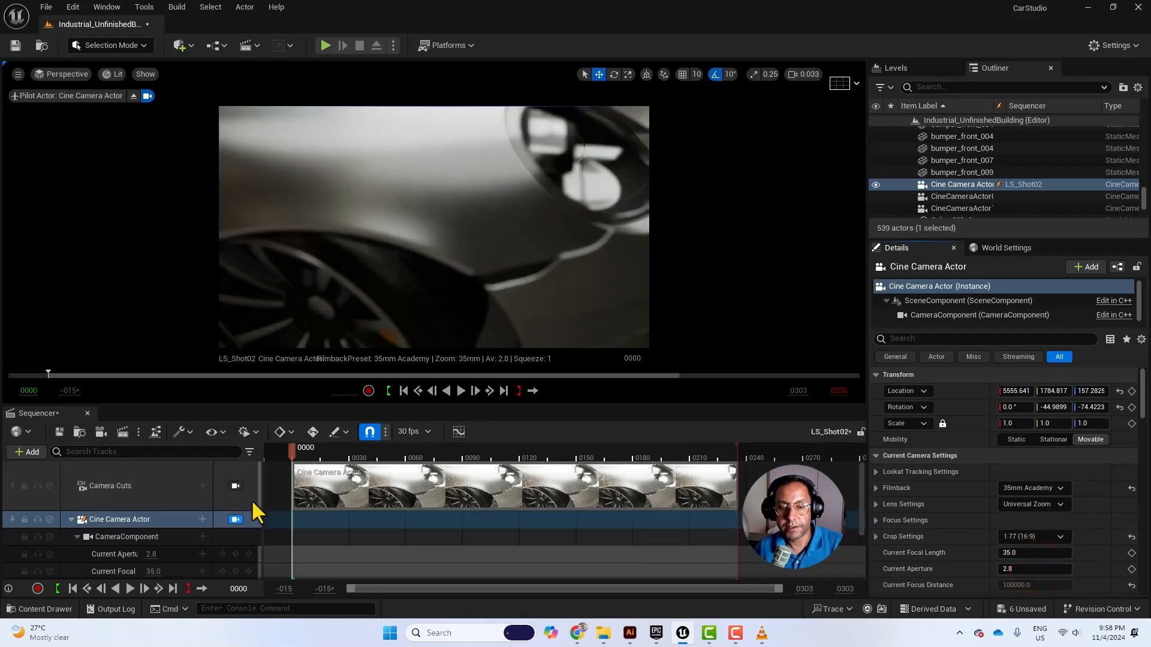
Step: Raise the viewport camera speed to 0.33 and fly the camera behind the car to frame the taillight and rear wheel
right_drag(428, 246, 637, 182)
key(a)
click(811, 74)
click(707, 102)
key(a)
key(d)
Step: Key the LS_Shot02 camera's transform at frame 0
click(171, 517)
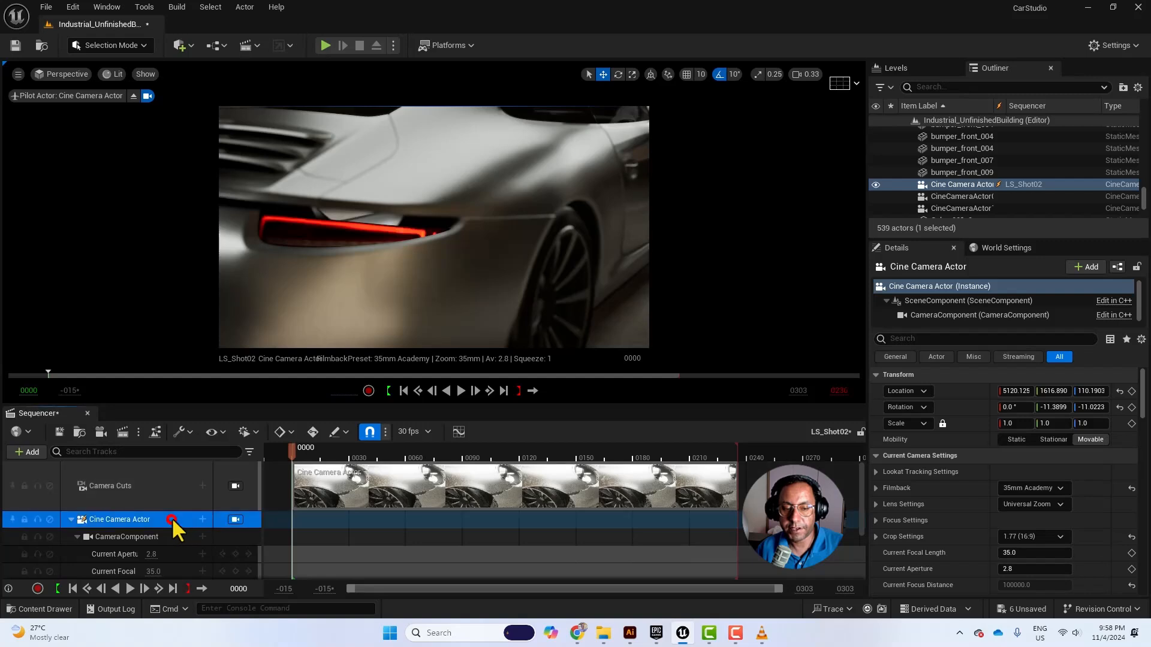
scroll(172, 517, down, 3)
scroll(213, 556, down, 1)
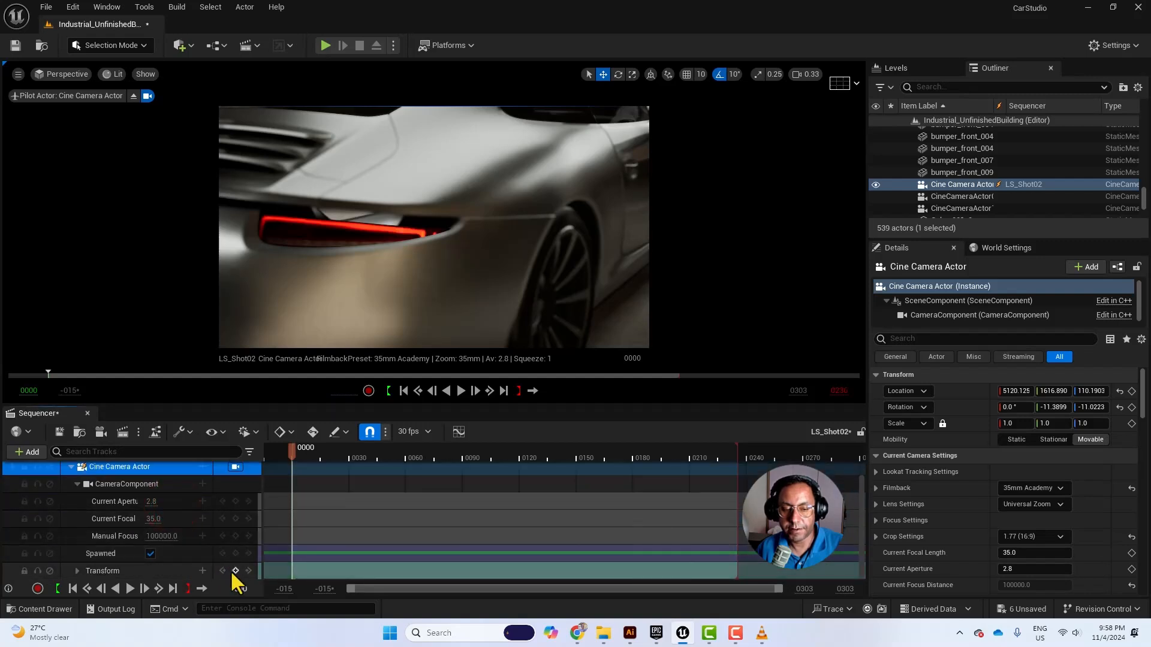
click(235, 571)
Step: At frame 229, slide the camera sideways to frame the rear badge and MOTIONHUB plate, and key its transform
drag(332, 453, 457, 454)
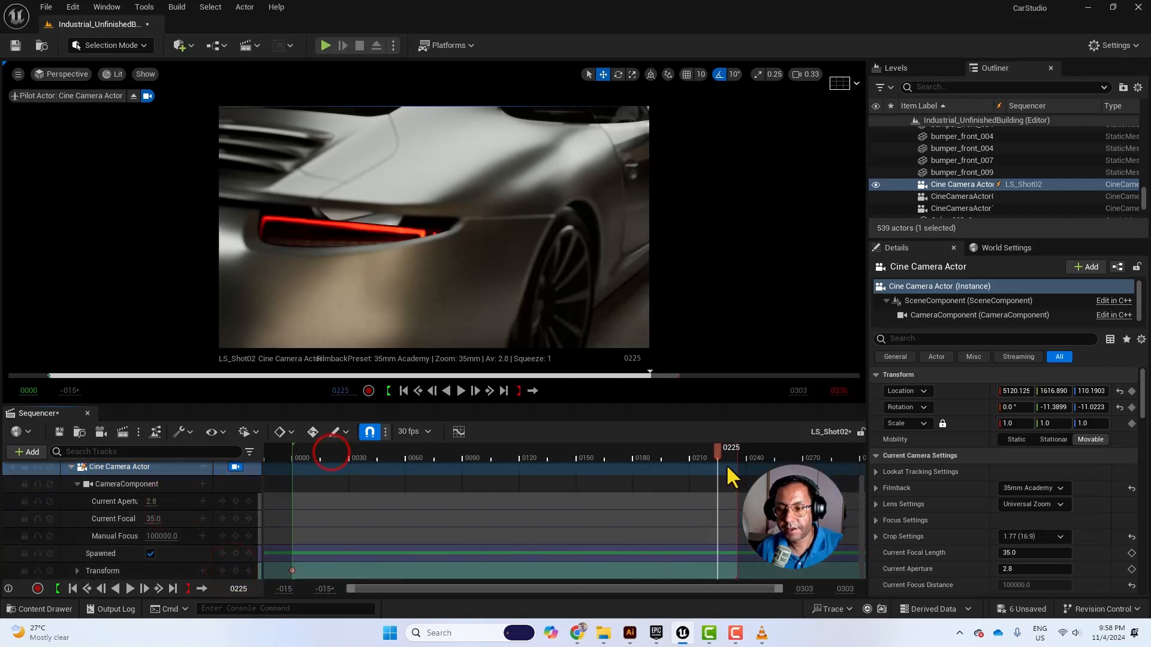
key(a)
right_drag(545, 245, 545, 245)
key(d)
click(235, 571)
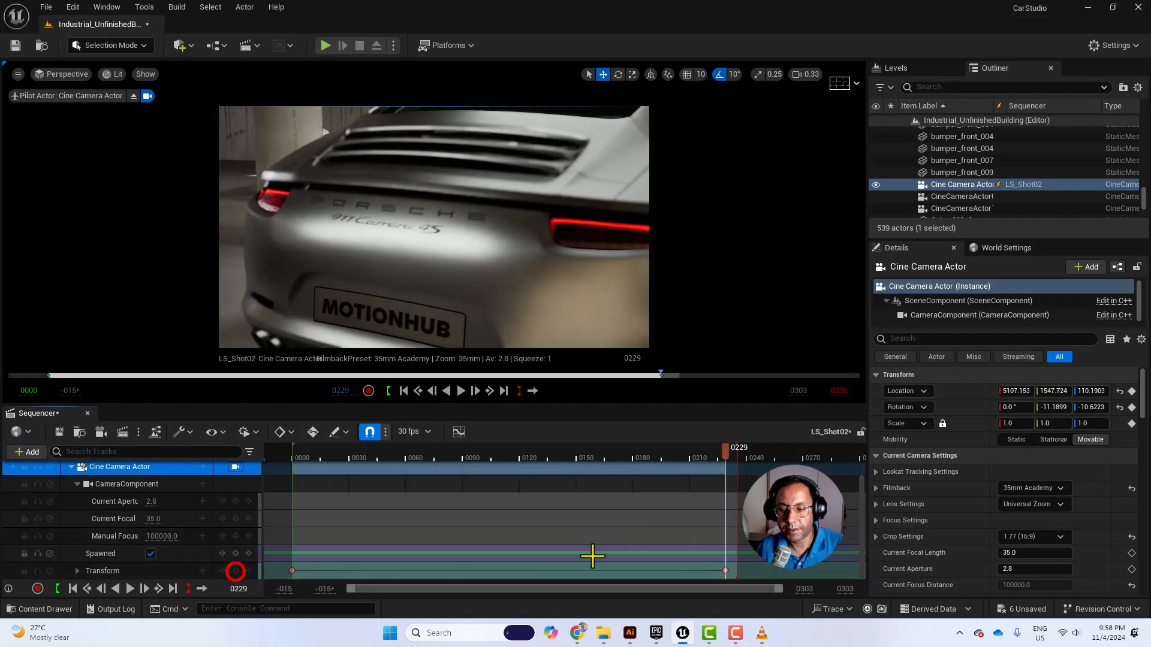
Step: Set both camera transform keys in LS_Shot02 to Linear interpolation and play back the sideways move
drag(791, 540, 335, 609)
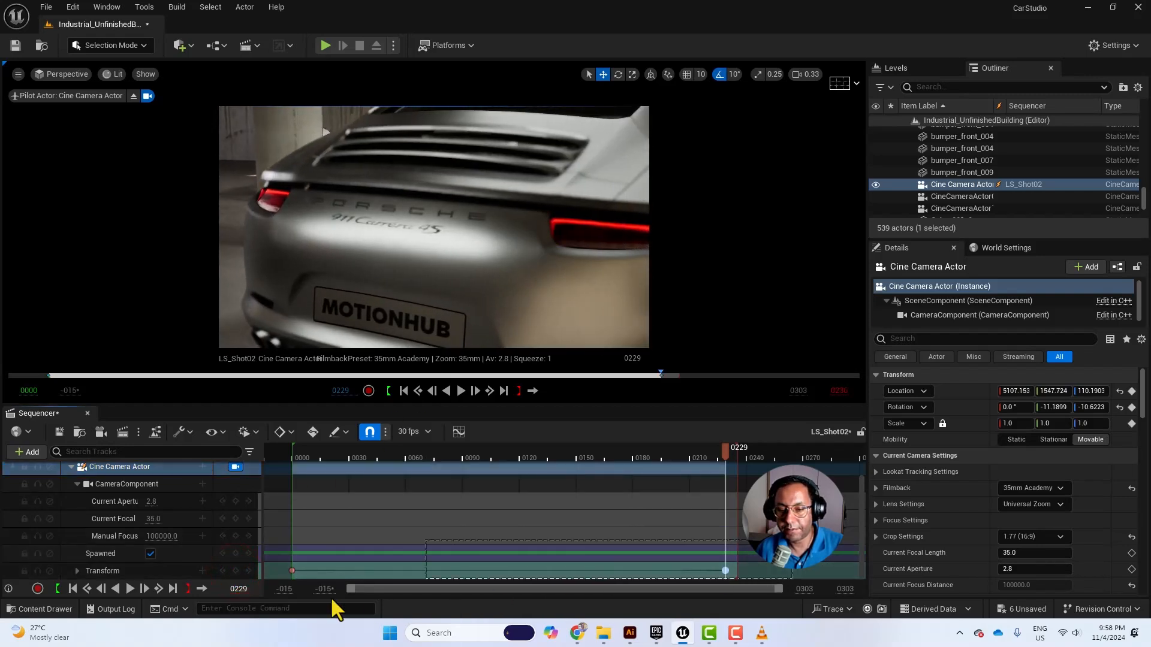
right_click(296, 569)
click(385, 470)
click(305, 446)
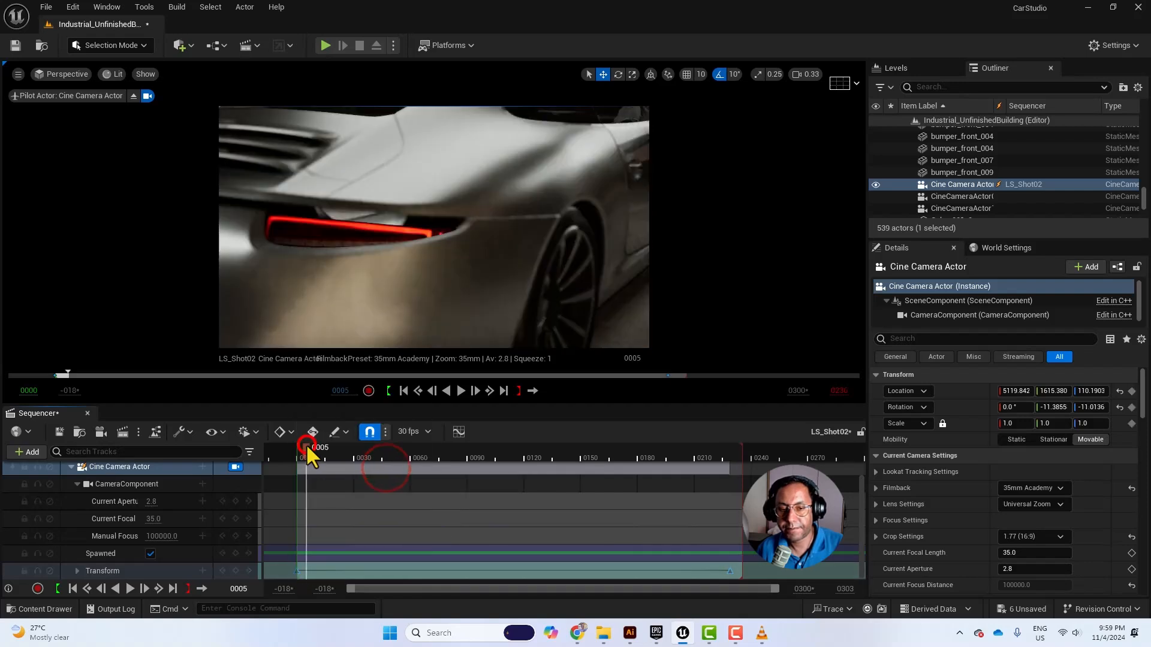
key(space)
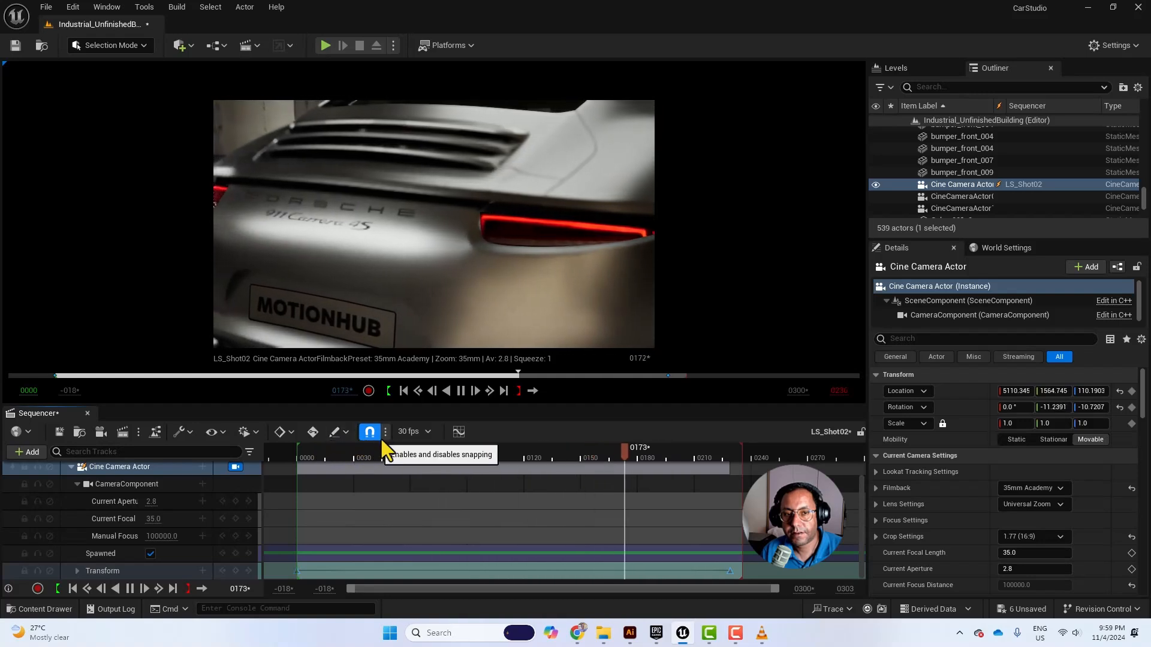
key(space)
Step: Set the camera's manual focus distance to about 162.8 cm by sampling the car's rear body in the view
click(178, 469)
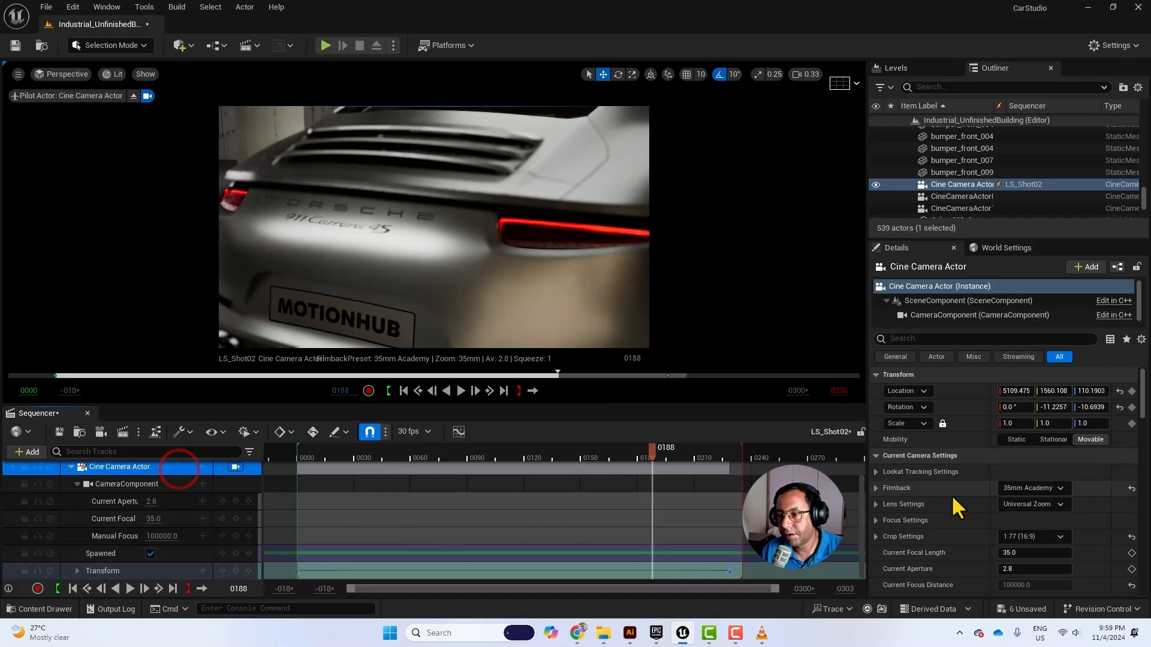
scroll(1012, 531, down, 1)
click(875, 501)
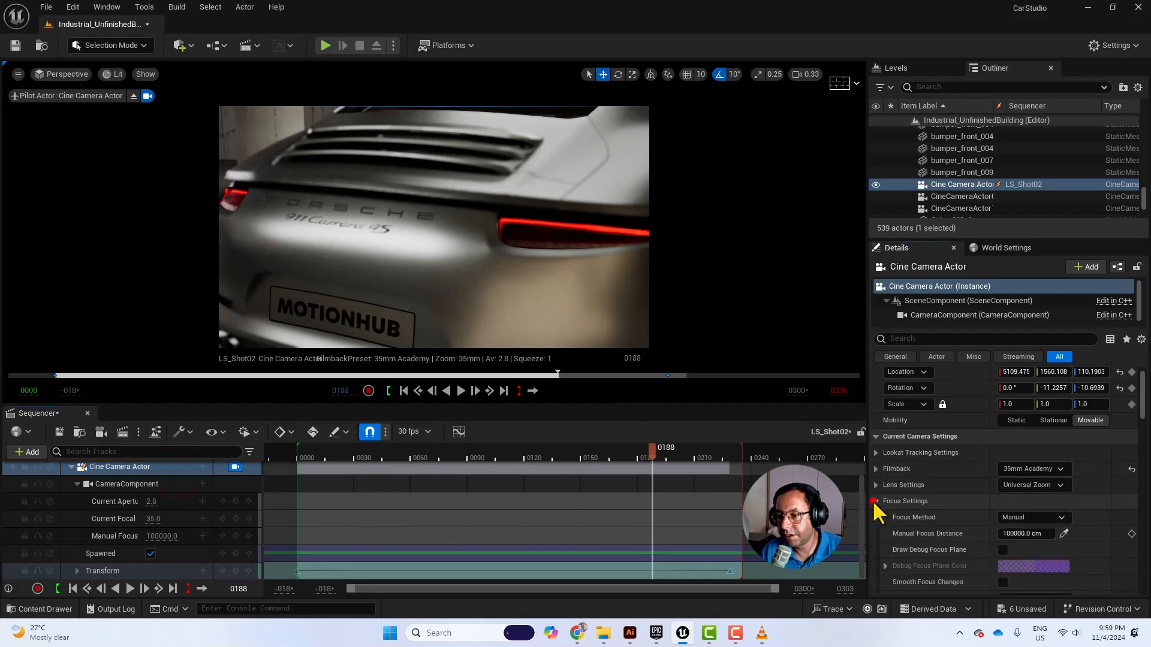
click(1064, 532)
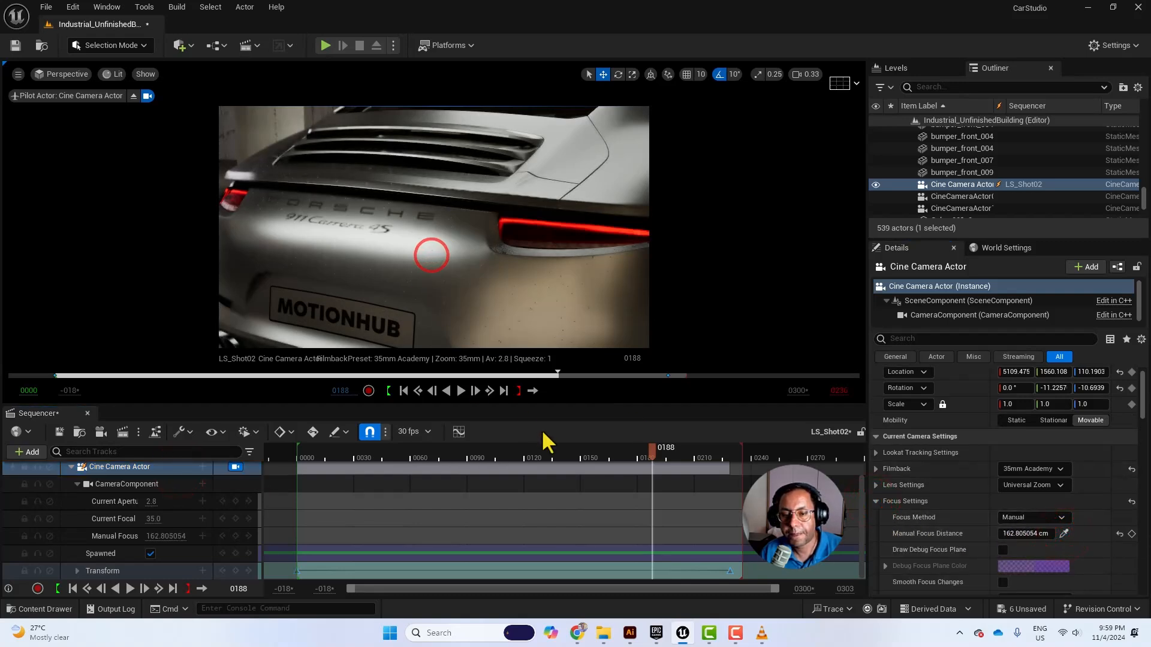
Step: Scrub back to frame 41 and play the shot to check the focus on the taillight and rear body
drag(539, 457, 374, 449)
click(392, 230)
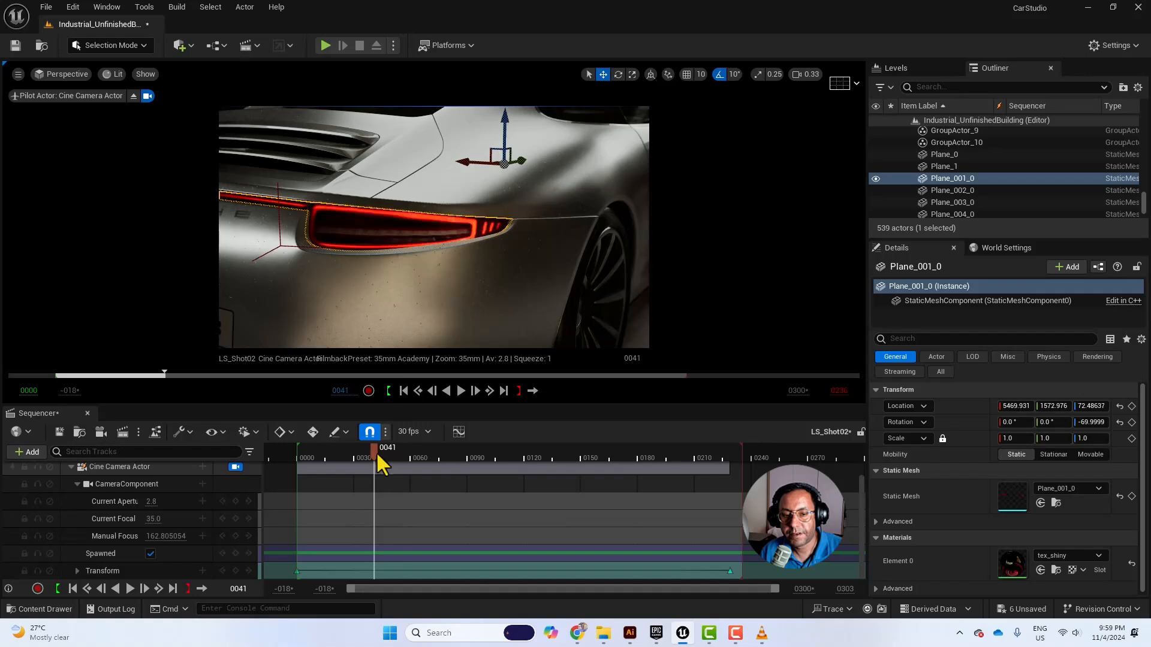
key(space)
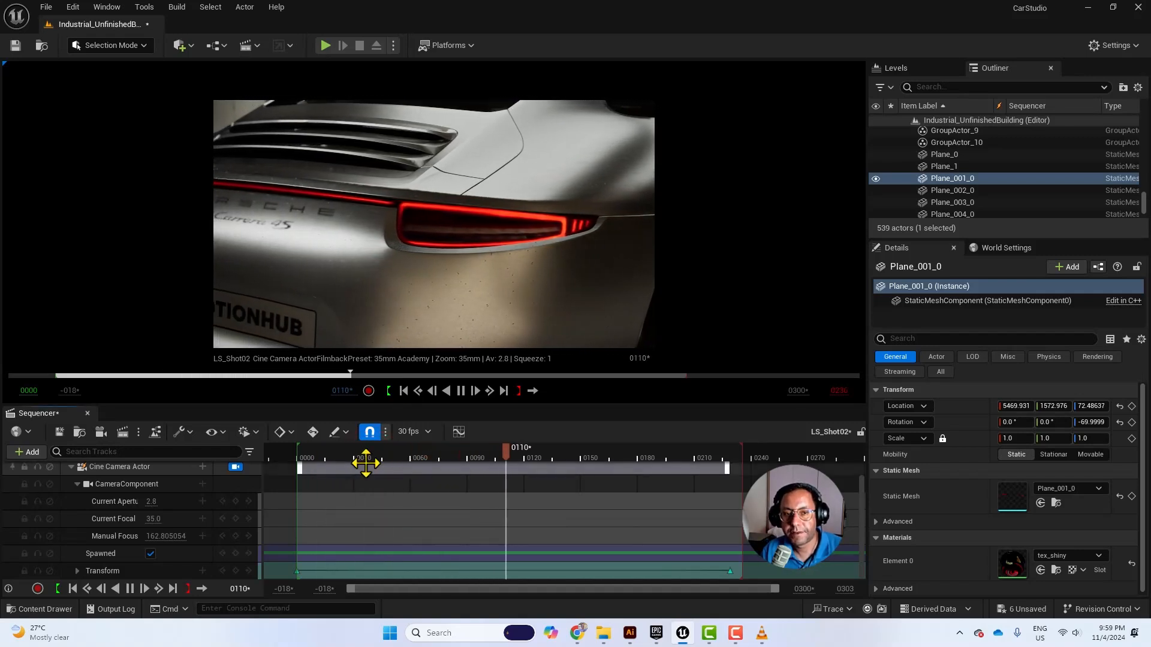
key(space)
Step: Change the LS_Shot02 camera's lens to 30mm Prime f/1.4 and play back the shot from near its start
drag(415, 458, 307, 466)
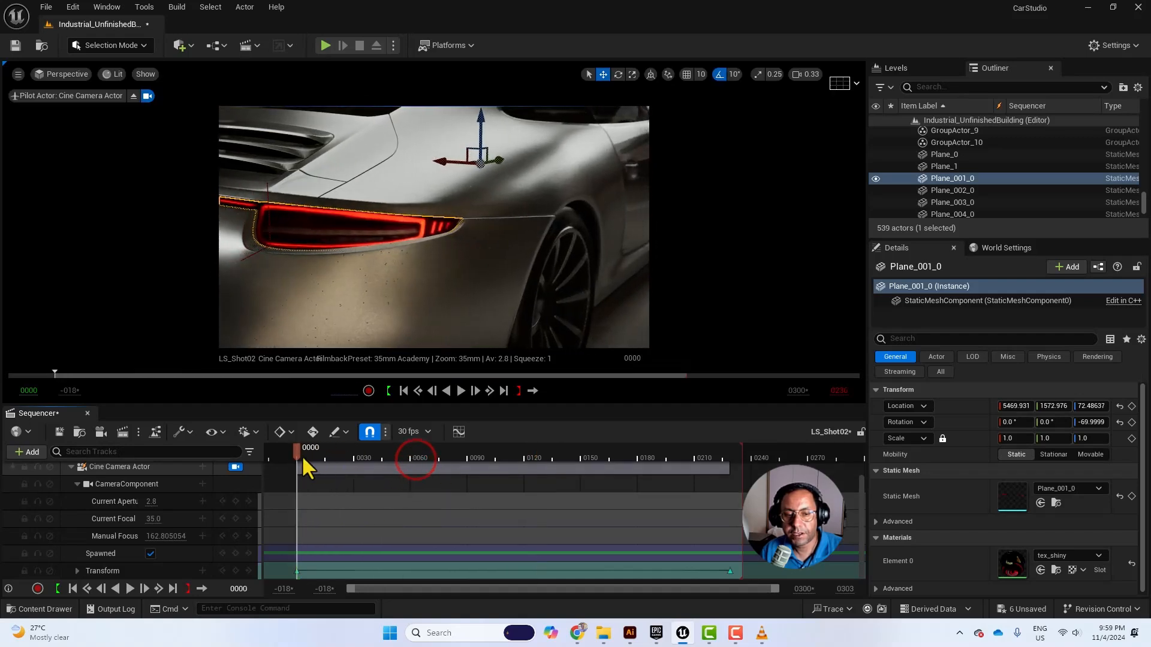
click(167, 465)
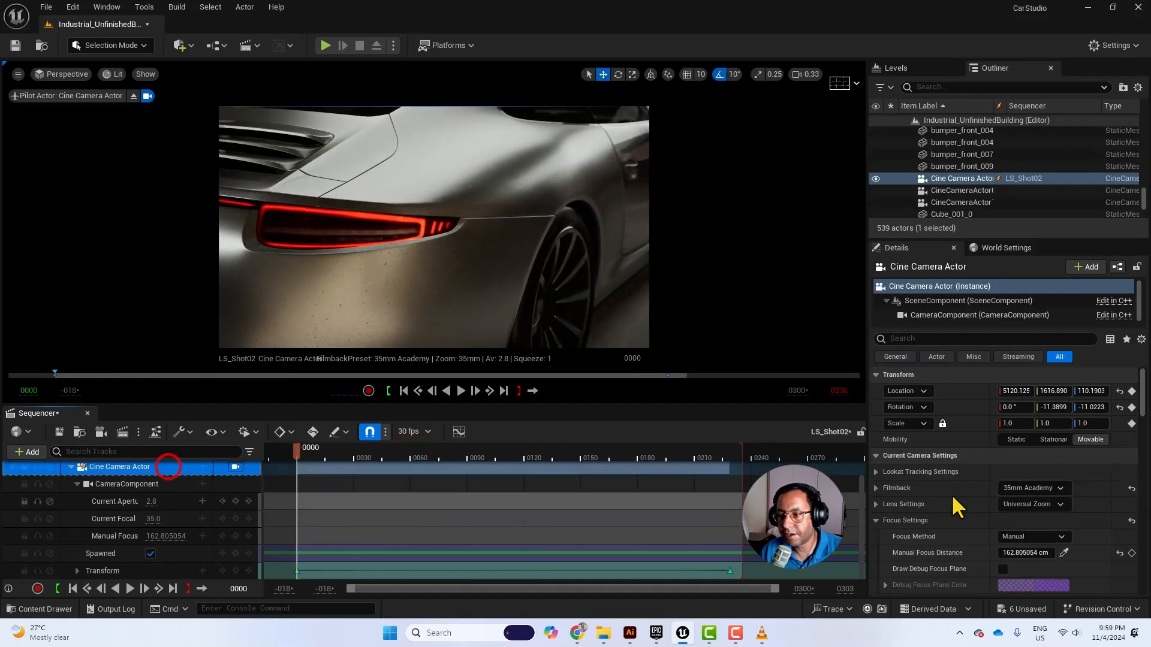
click(1035, 504)
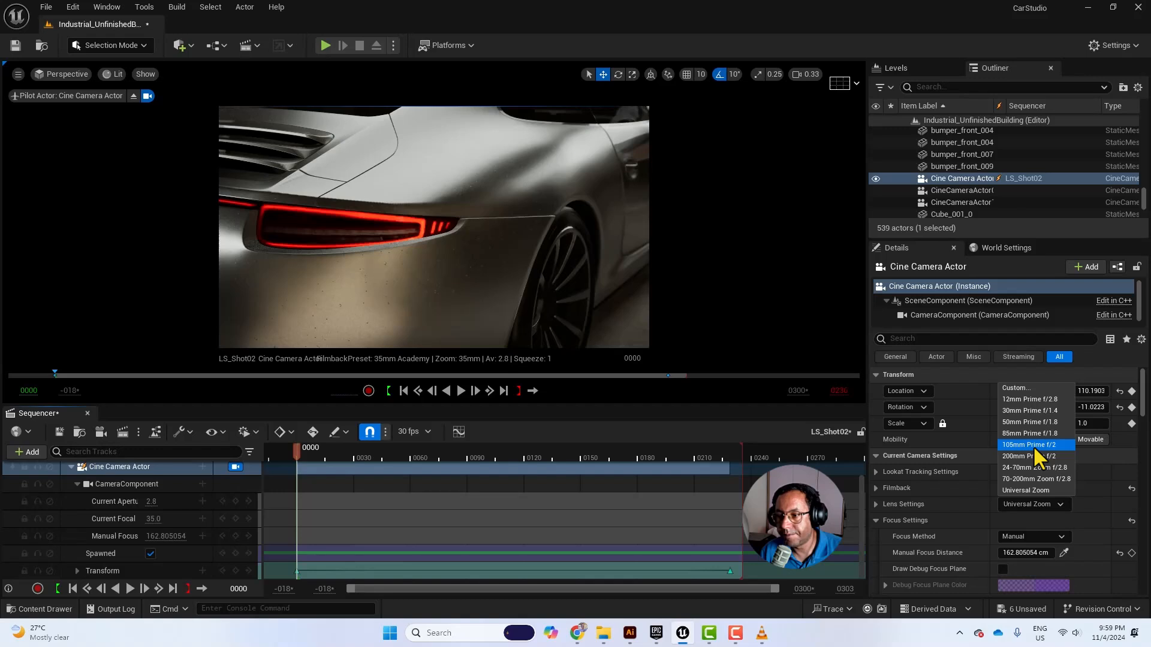
click(1044, 412)
click(305, 453)
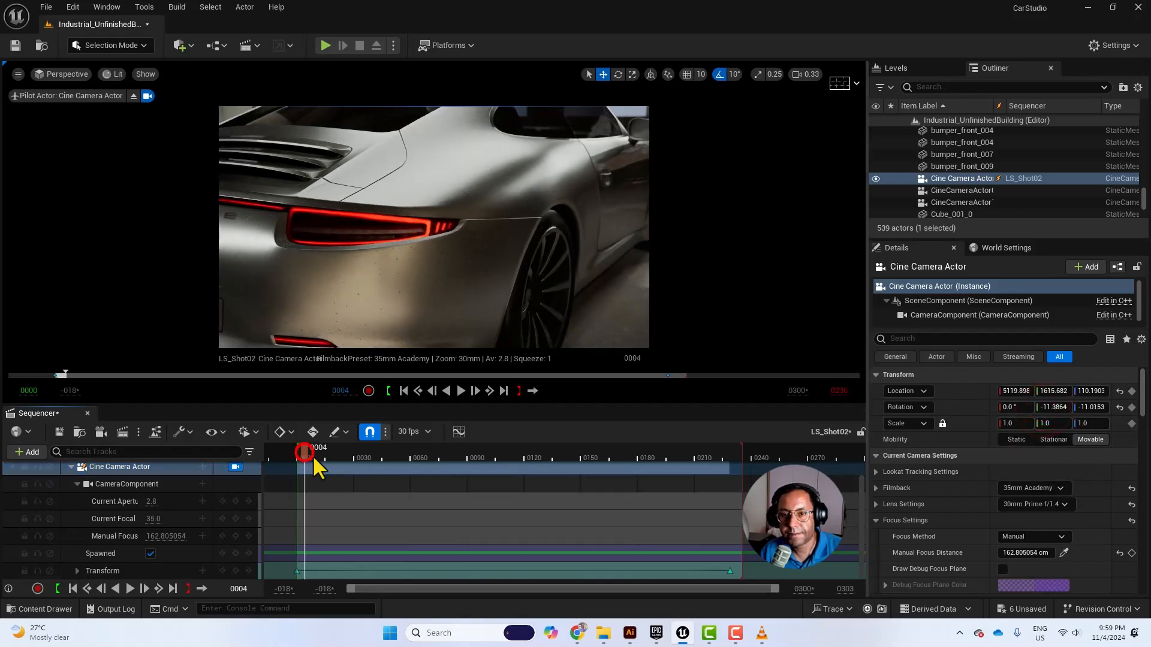
key(space)
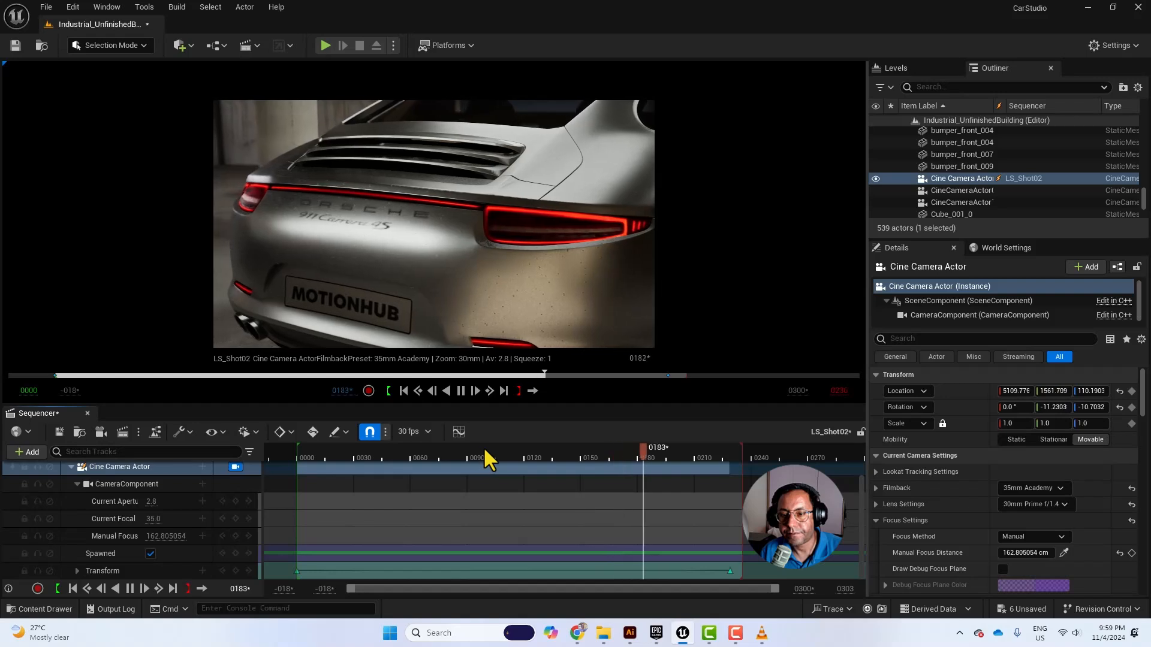
Step: Stop the LS_Shot02 playback, check its last camera key, and open the LS_Master level sequence
key(space)
drag(729, 573, 730, 573)
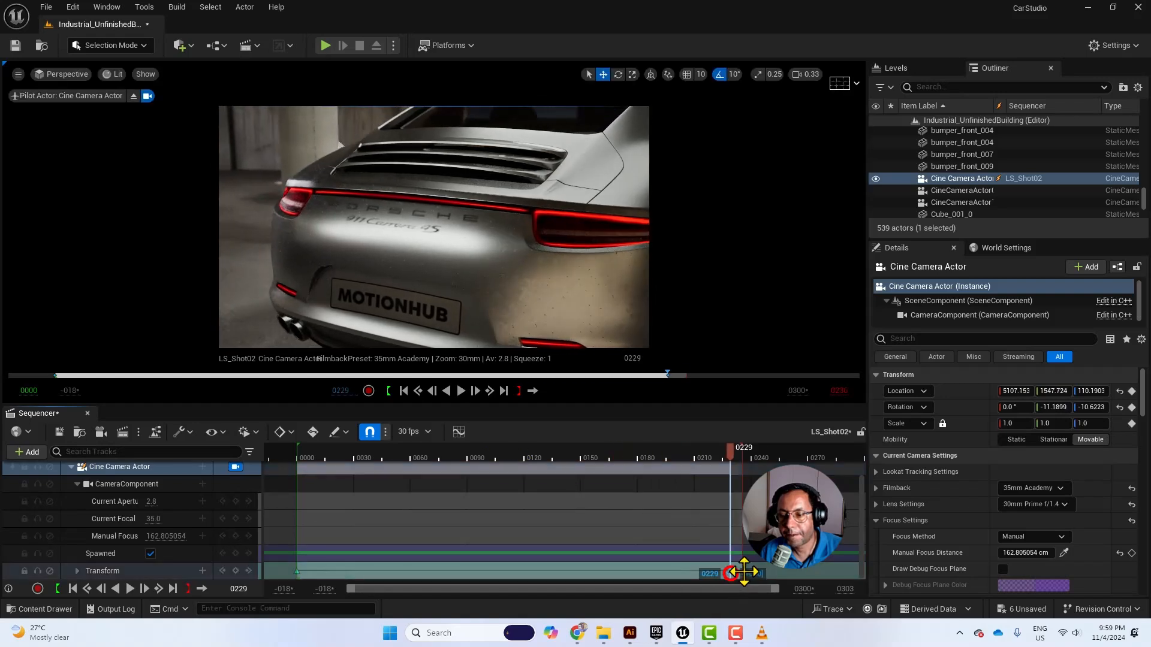
click(46, 609)
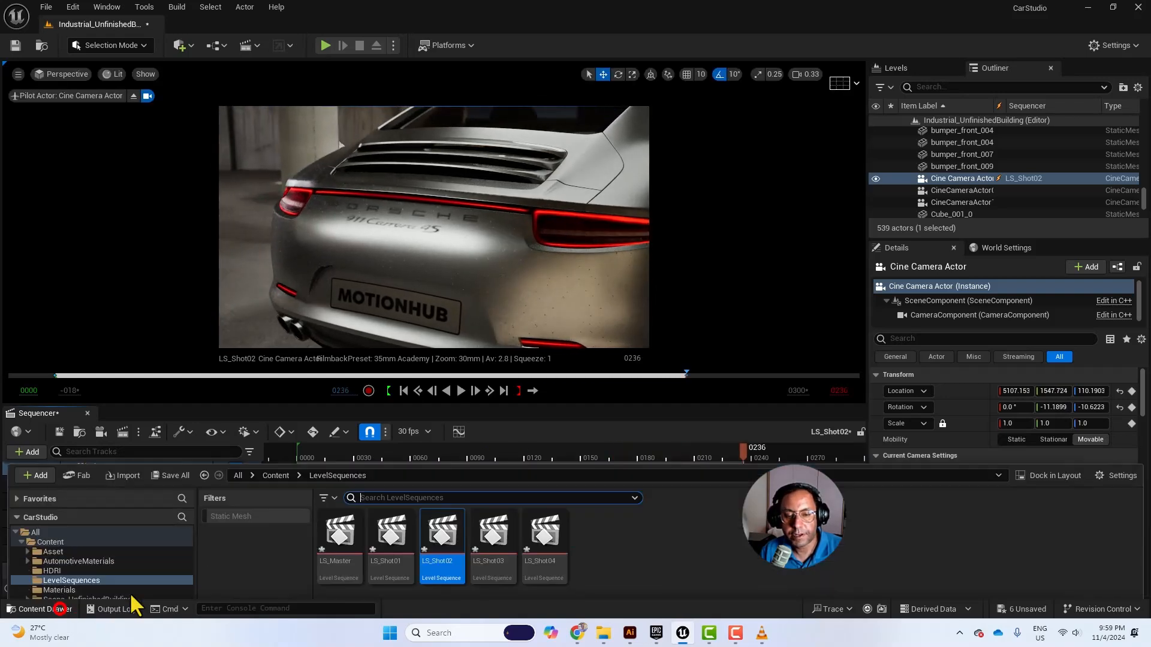
double_click(341, 506)
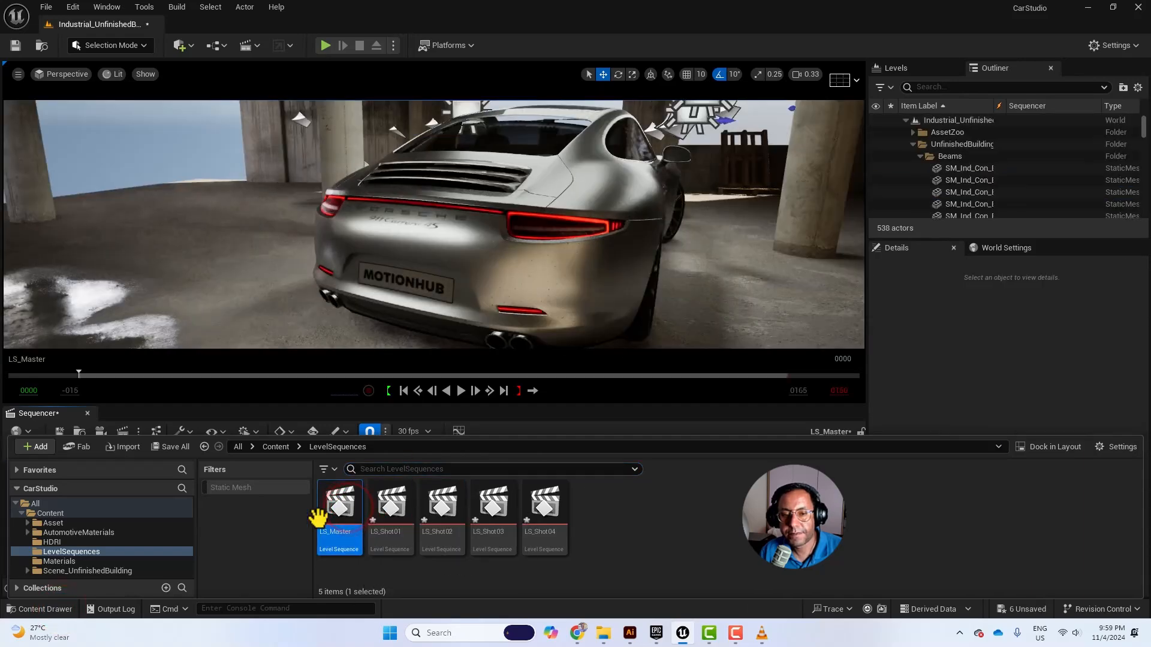
click(32, 608)
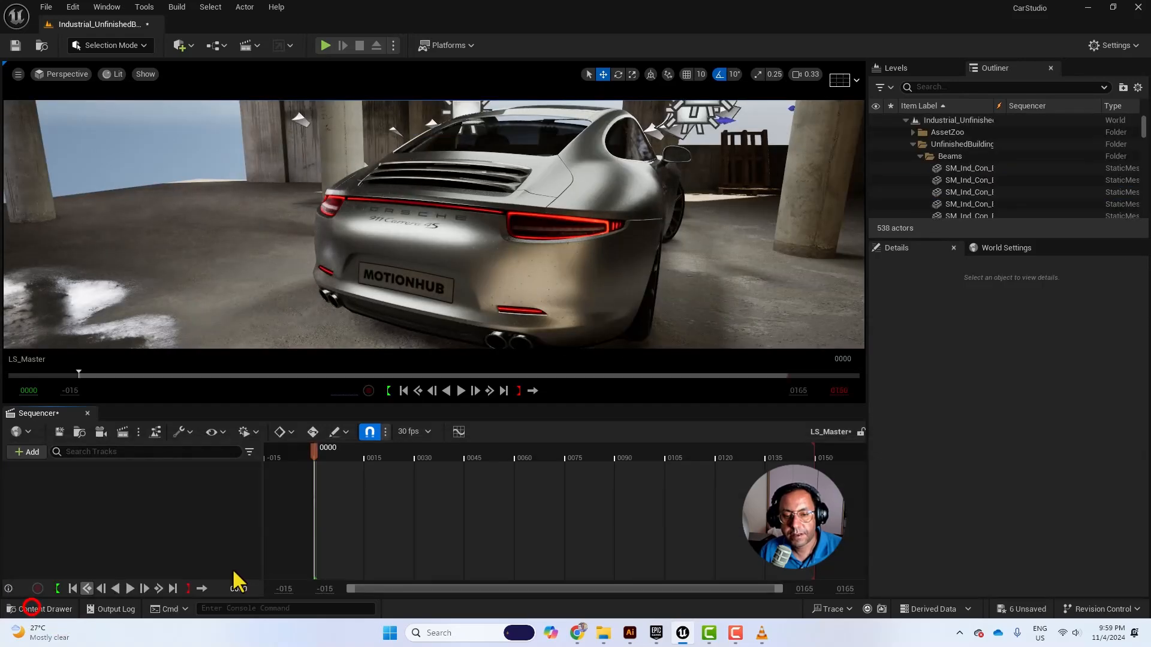
Step: Add a Camera Cut Track and a Shot Track to the LS_Master sequence
click(30, 452)
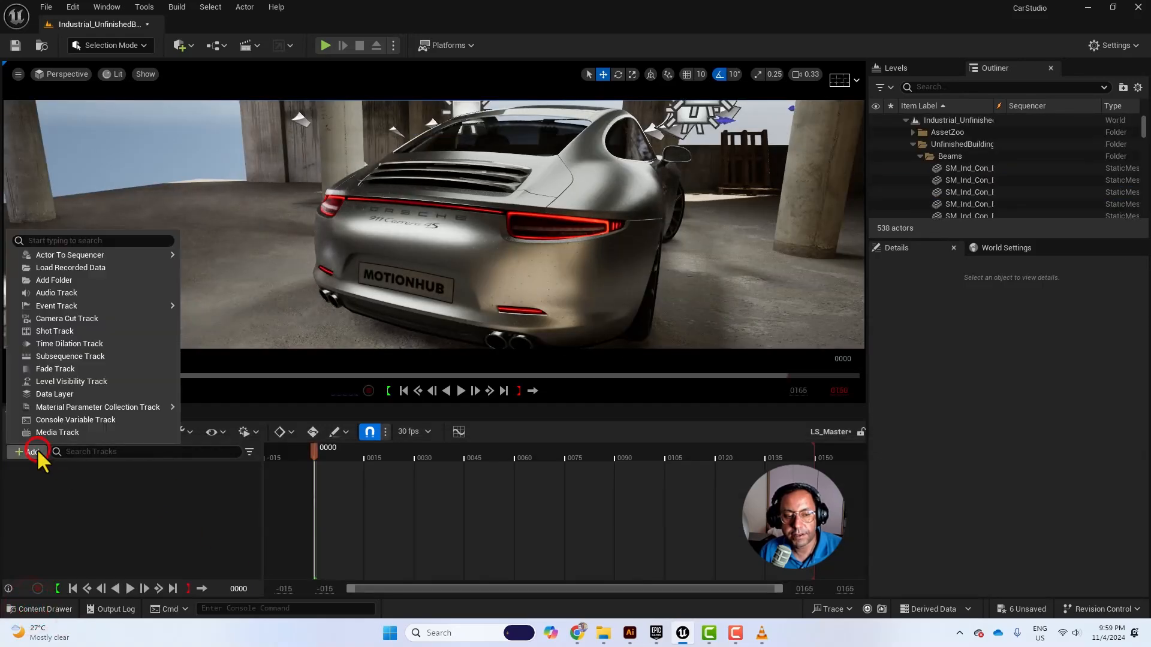
click(86, 318)
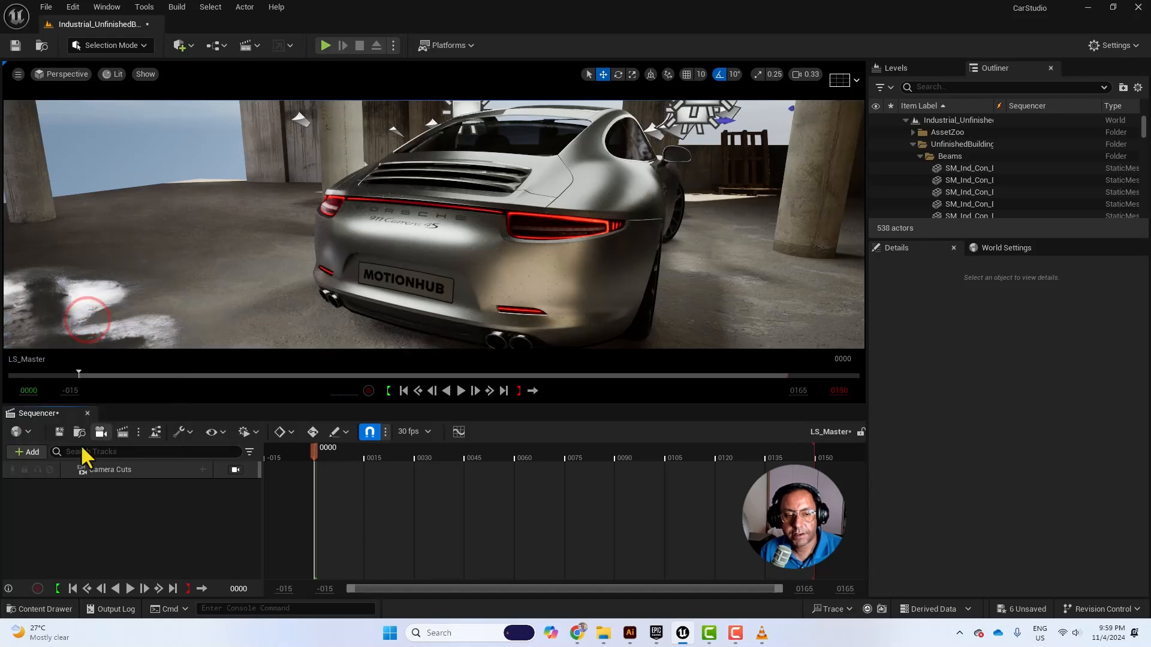
click(39, 456)
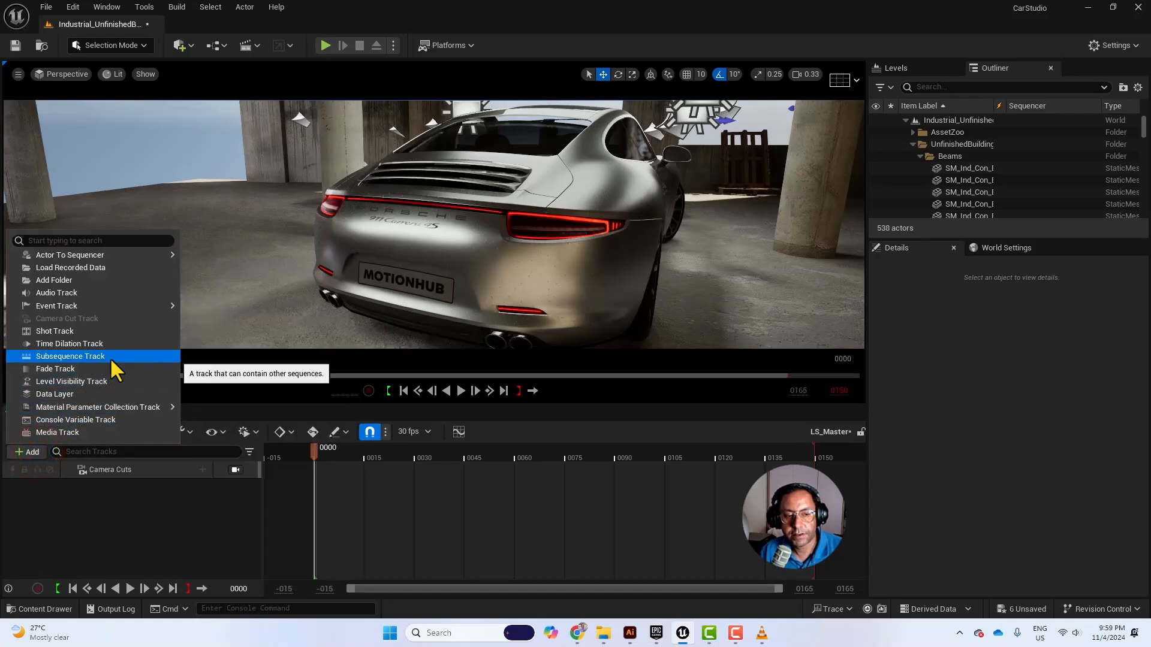
click(124, 330)
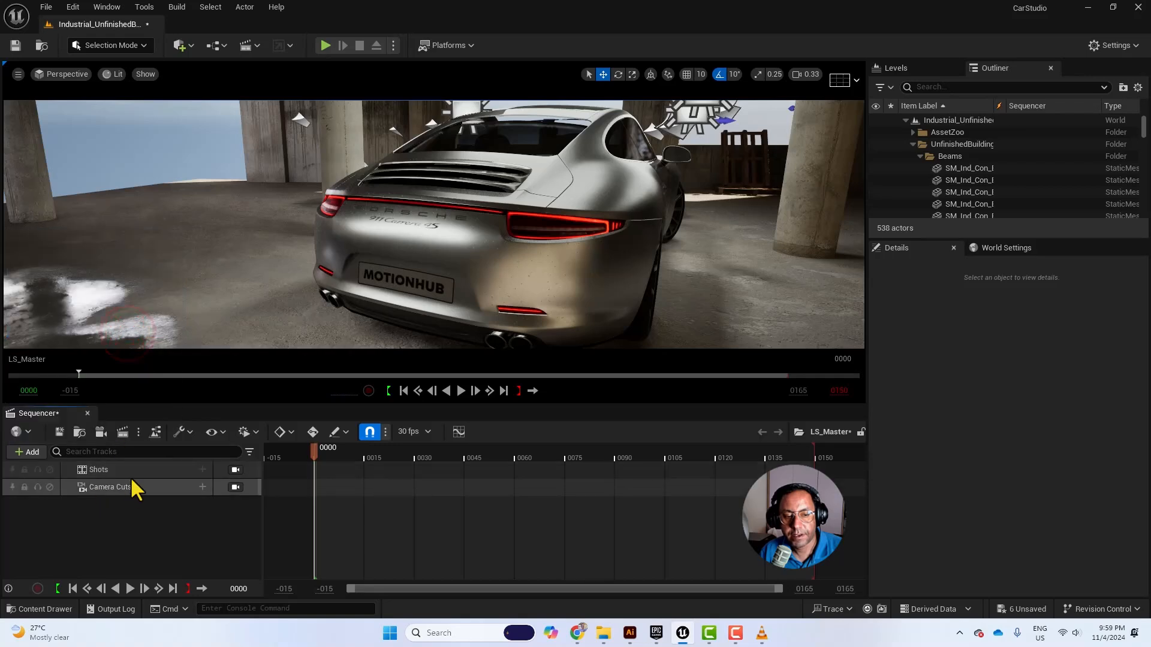
Step: Insert LS_Shot01 at frame 0 of the Shots track in LS_Master
click(150, 470)
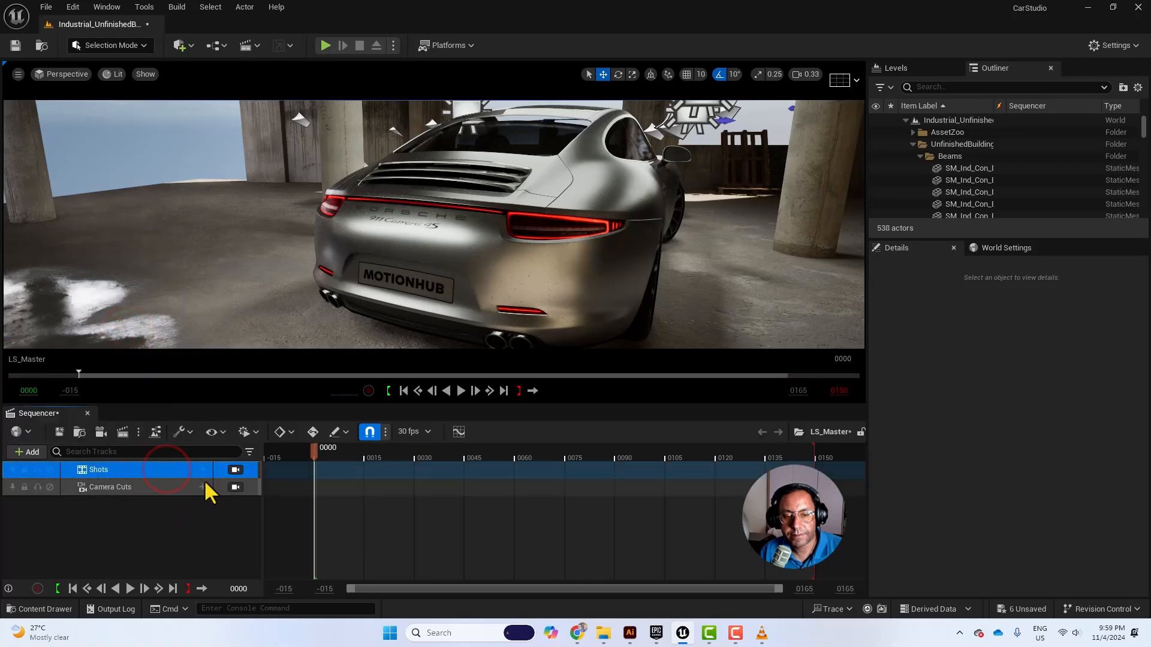
click(203, 470)
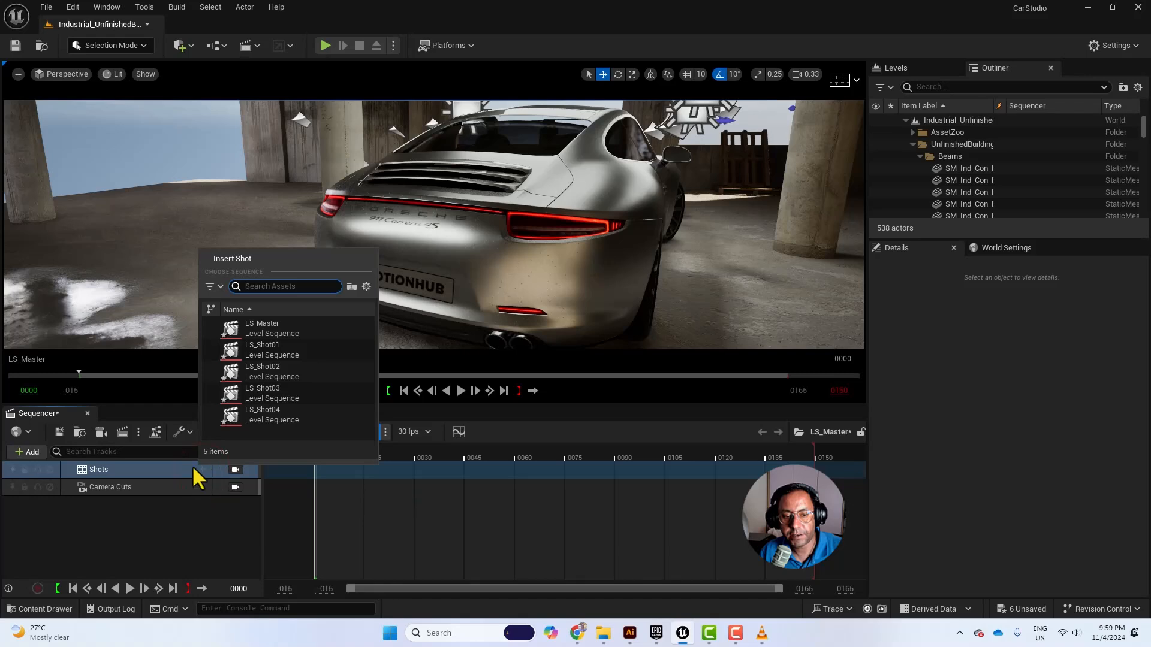
click(286, 351)
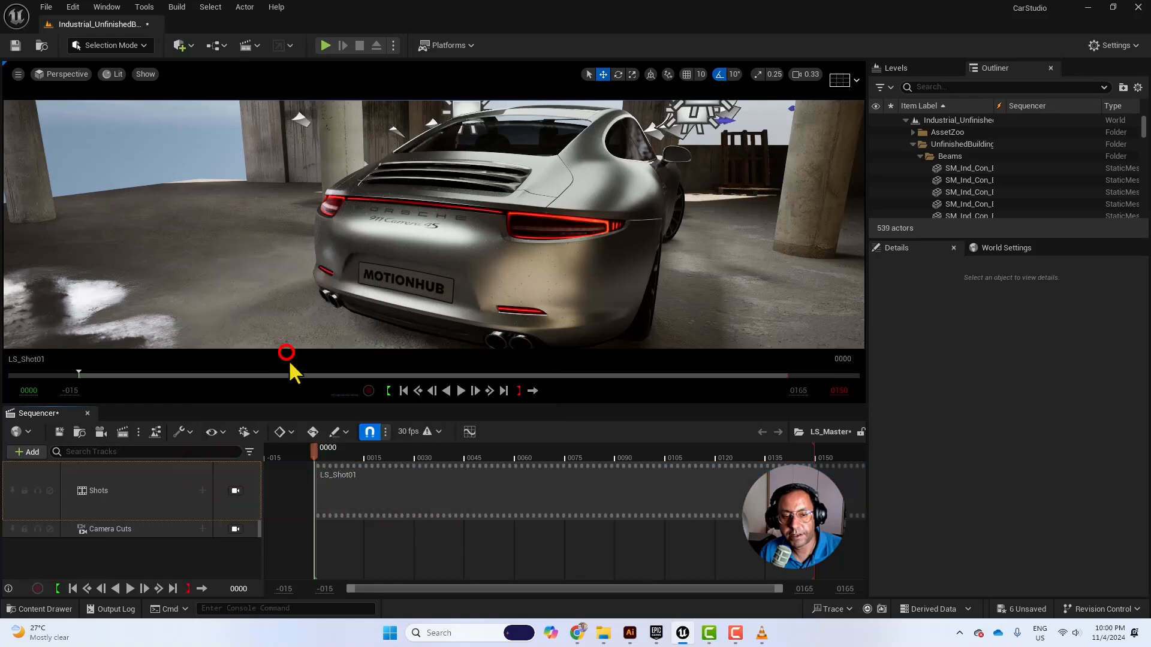
Step: Reorder the Camera Cuts track above Shots, lock the viewport to the camera cuts, and play LS_Shot01 from the start
drag(328, 461, 371, 456)
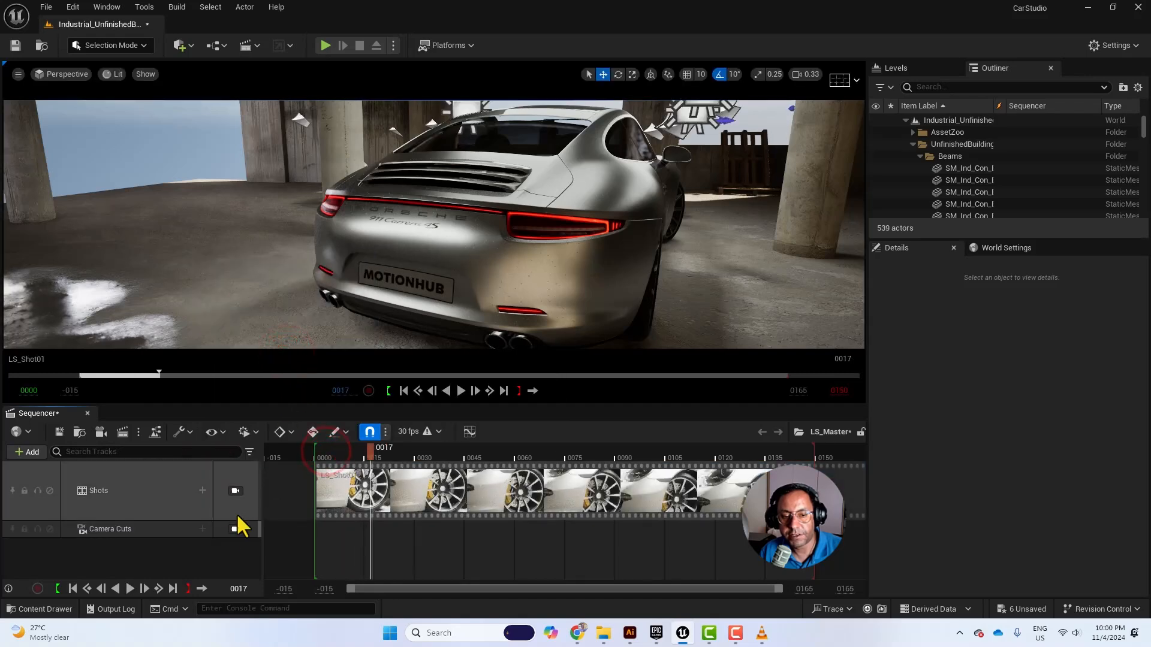
drag(158, 528, 176, 462)
click(232, 470)
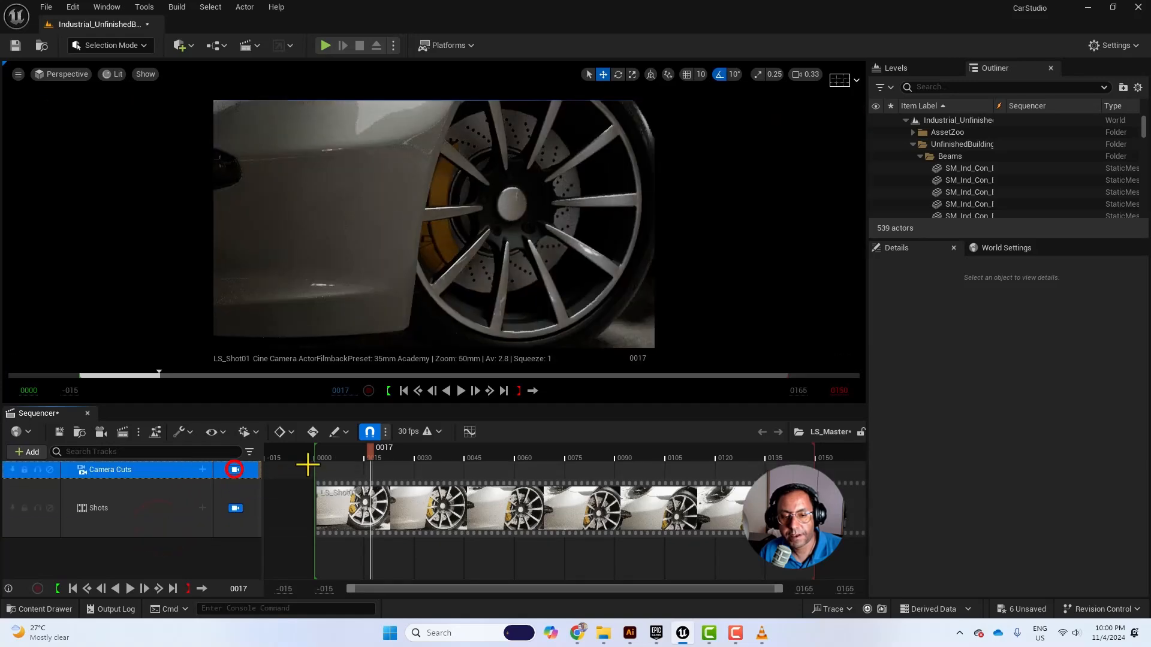
drag(358, 454, 316, 456)
key(space)
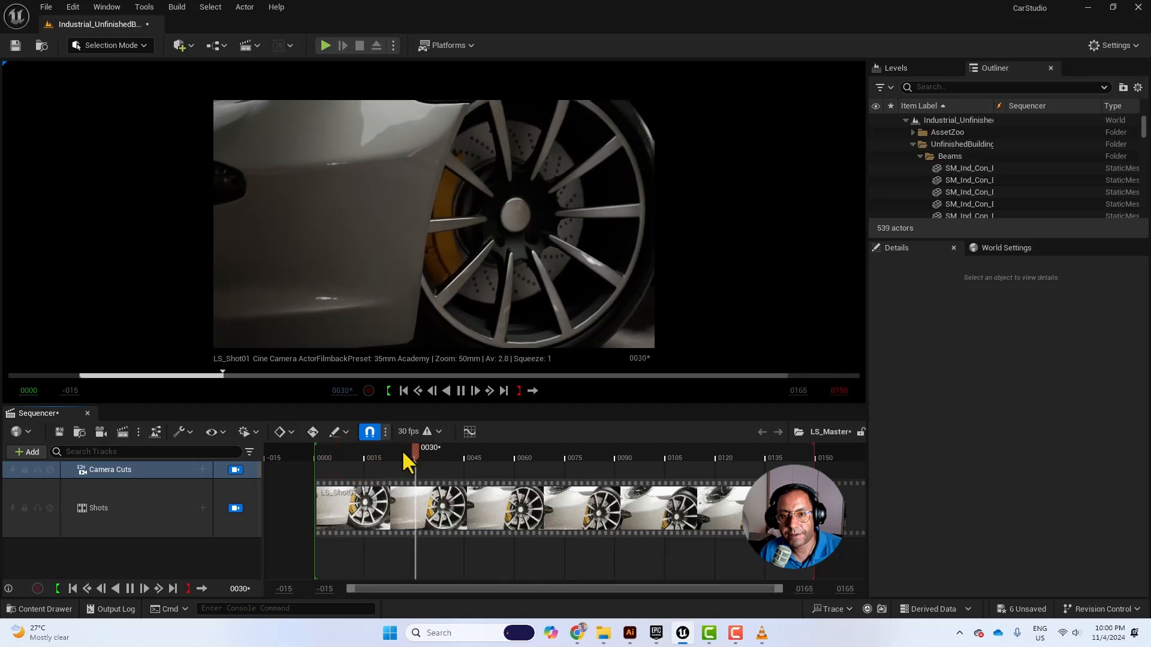
key(space)
Step: Insert LS_Shot02 into the Shots track and place it on the row above LS_Shot01, starting at about frame 96
click(203, 505)
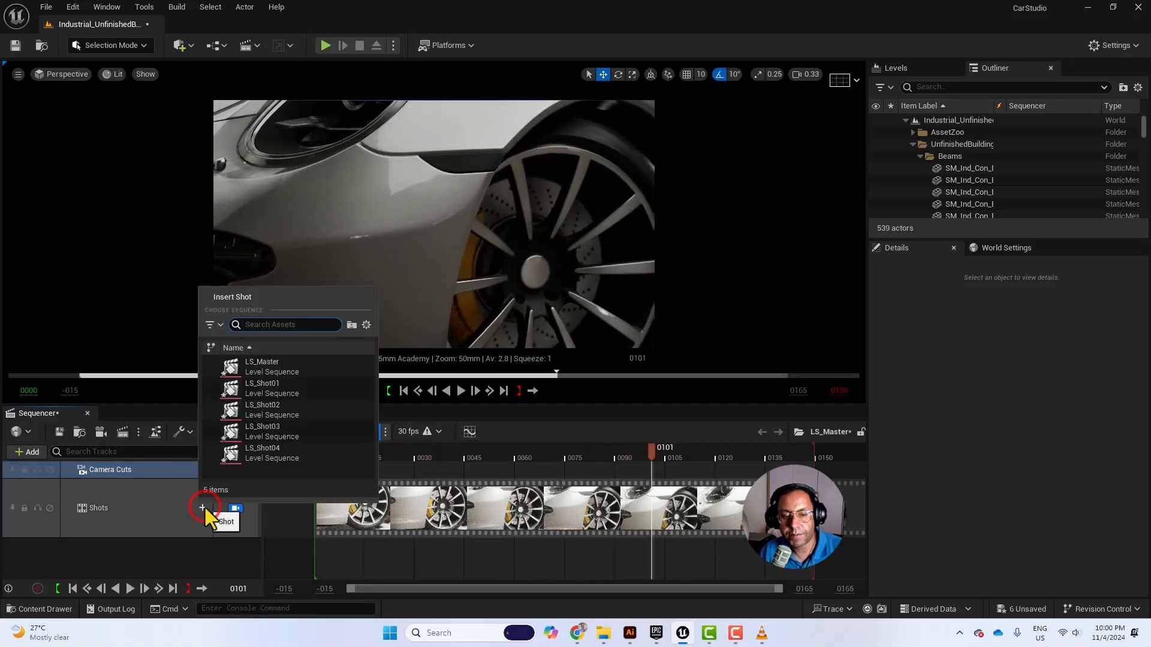
click(301, 407)
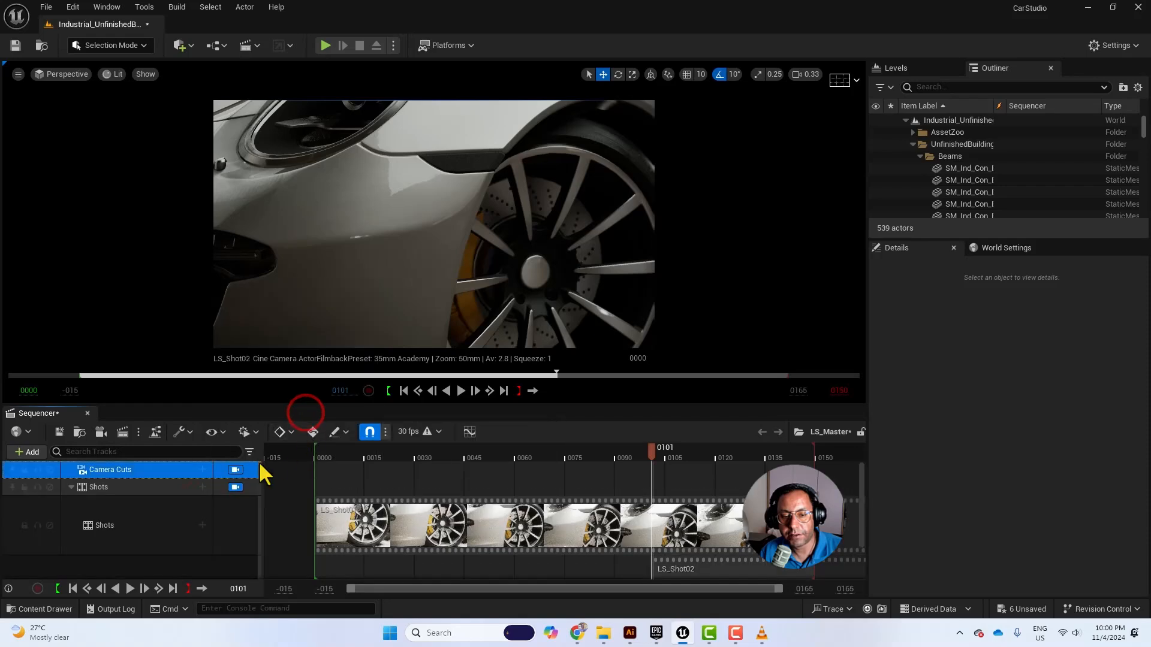
drag(696, 570, 675, 473)
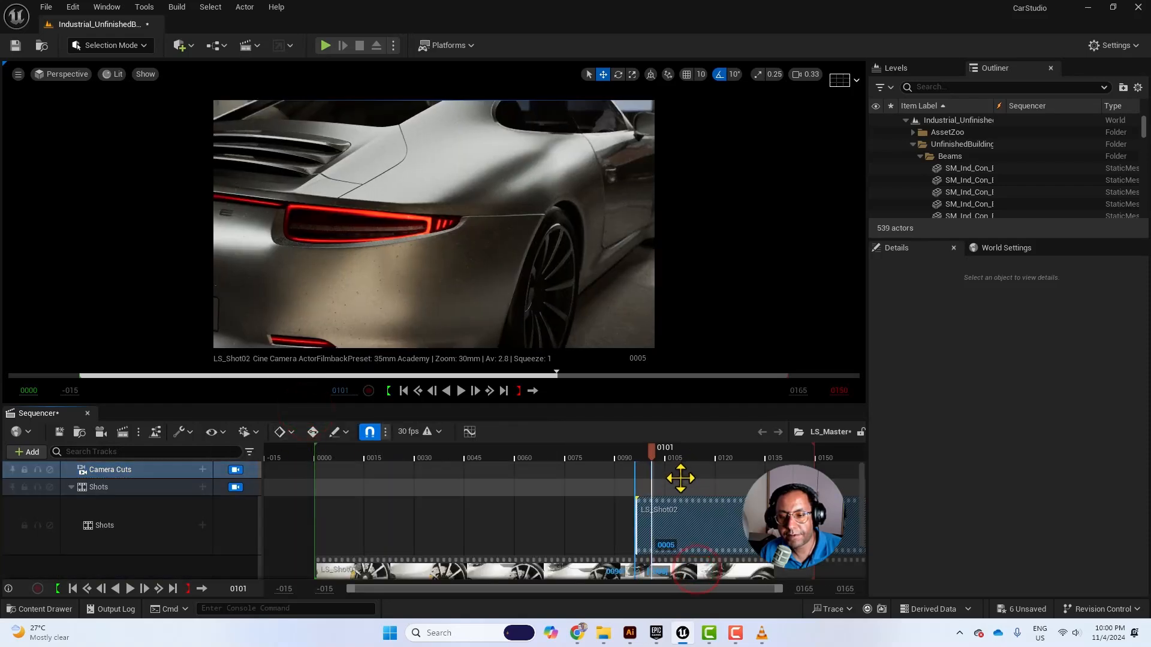
Step: Play the master sequence from before the cut to review the transition from LS_Shot01 to LS_Shot02
click(562, 455)
key(space)
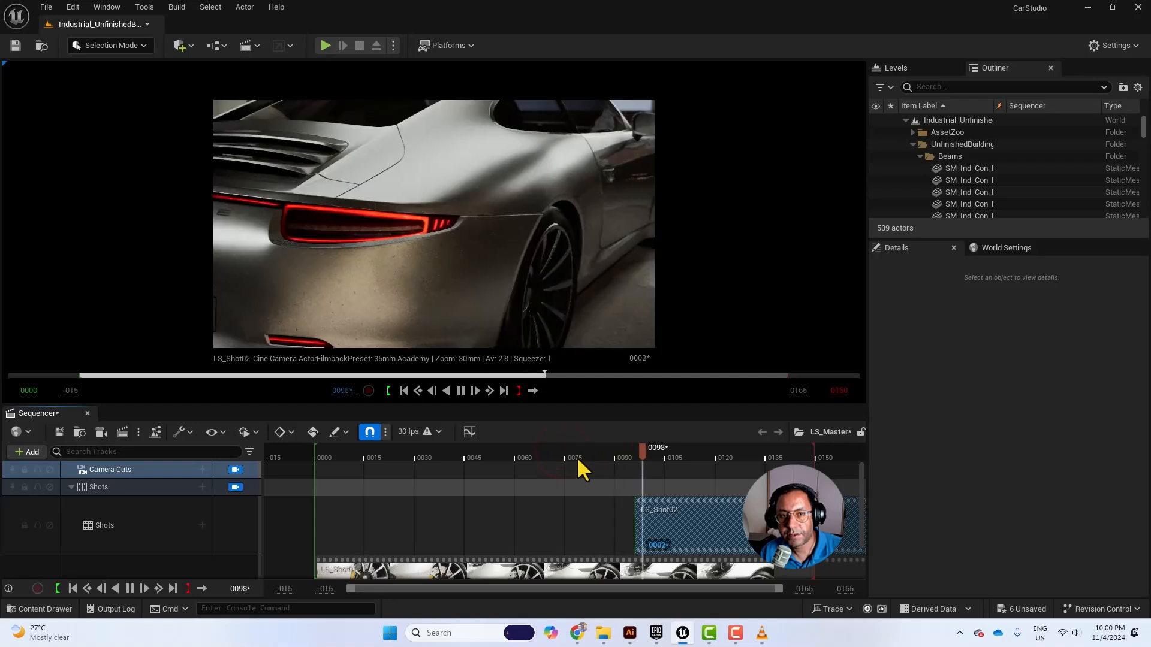
drag(626, 454, 495, 457)
key(space)
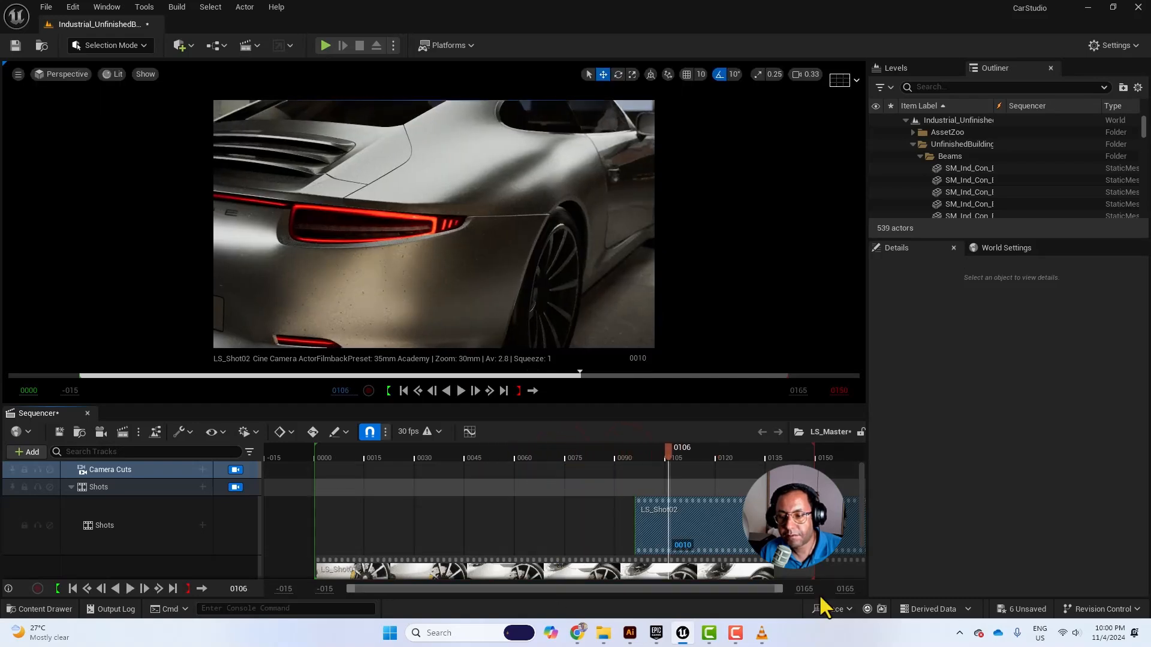
Step: Extend the LS_Master playback end to about frame 343 and shift LS_Shot02 to a later start on the timeline
drag(804, 589, 809, 589)
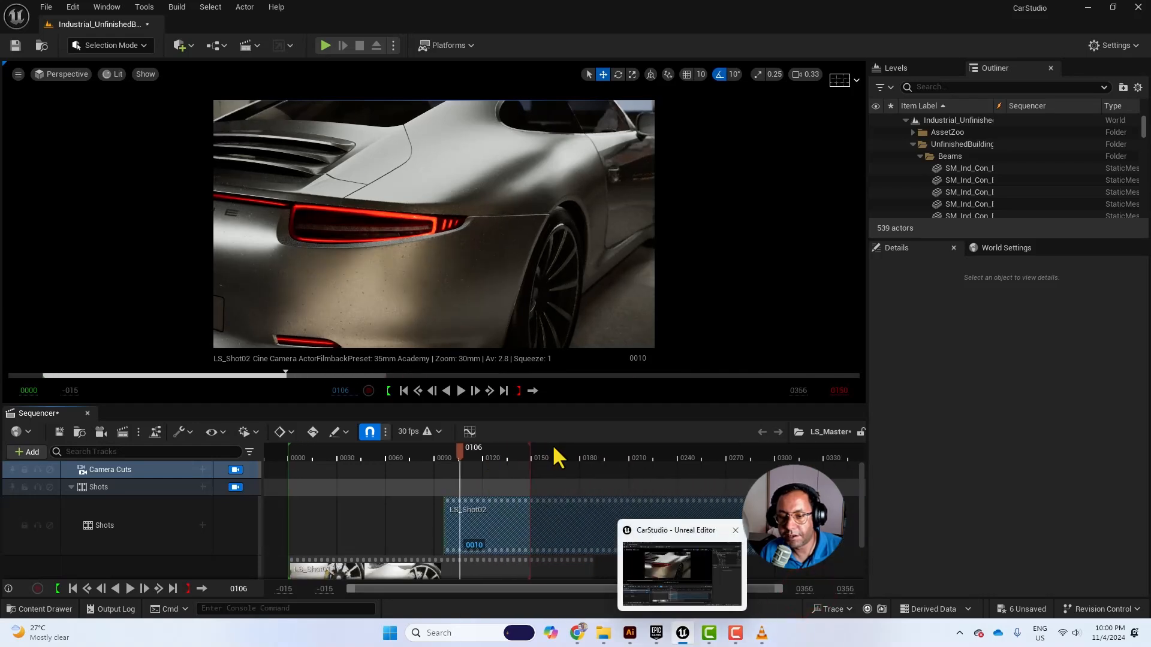
drag(528, 456, 843, 457)
drag(516, 521, 564, 521)
Step: Set the LS_Master frame rate to 25 fps and play back the second shot
click(426, 432)
click(462, 217)
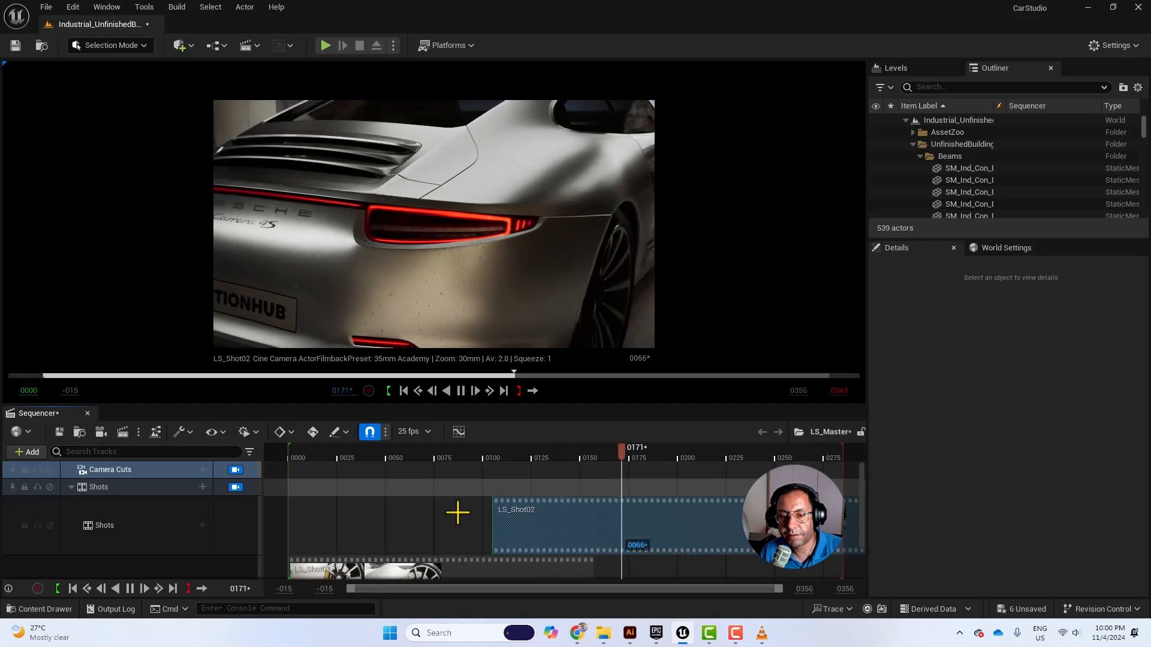
key(space)
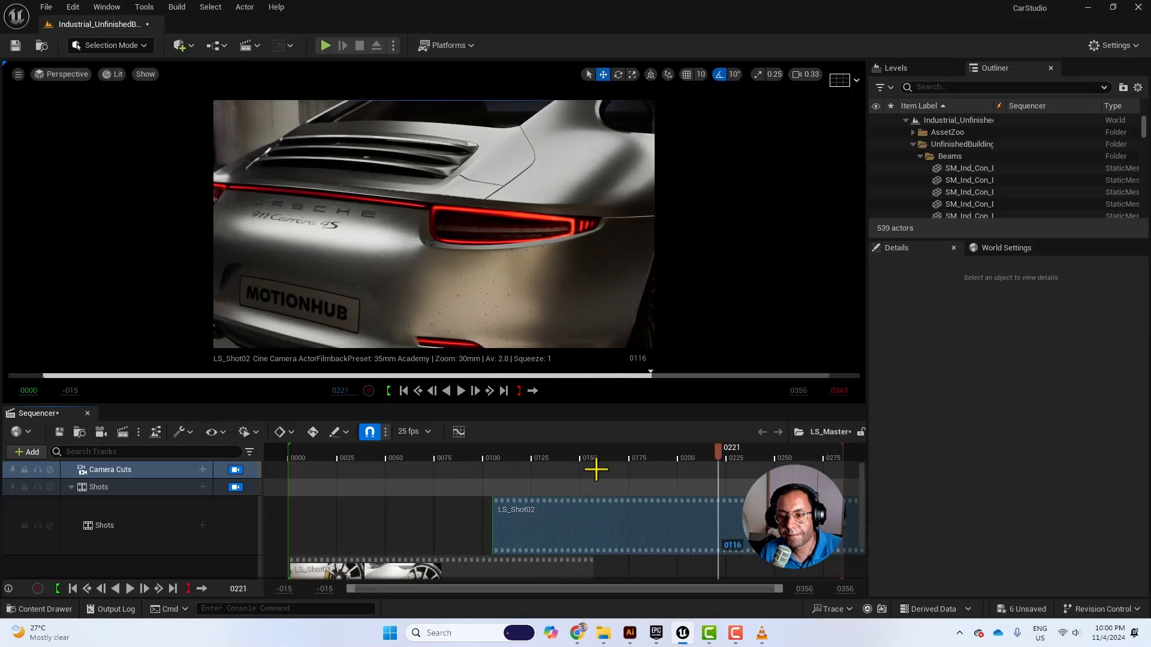
Step: Trim the end of LS_Shot02 in the master timeline to about frame 221 and play back the cut into it
drag(806, 589, 809, 589)
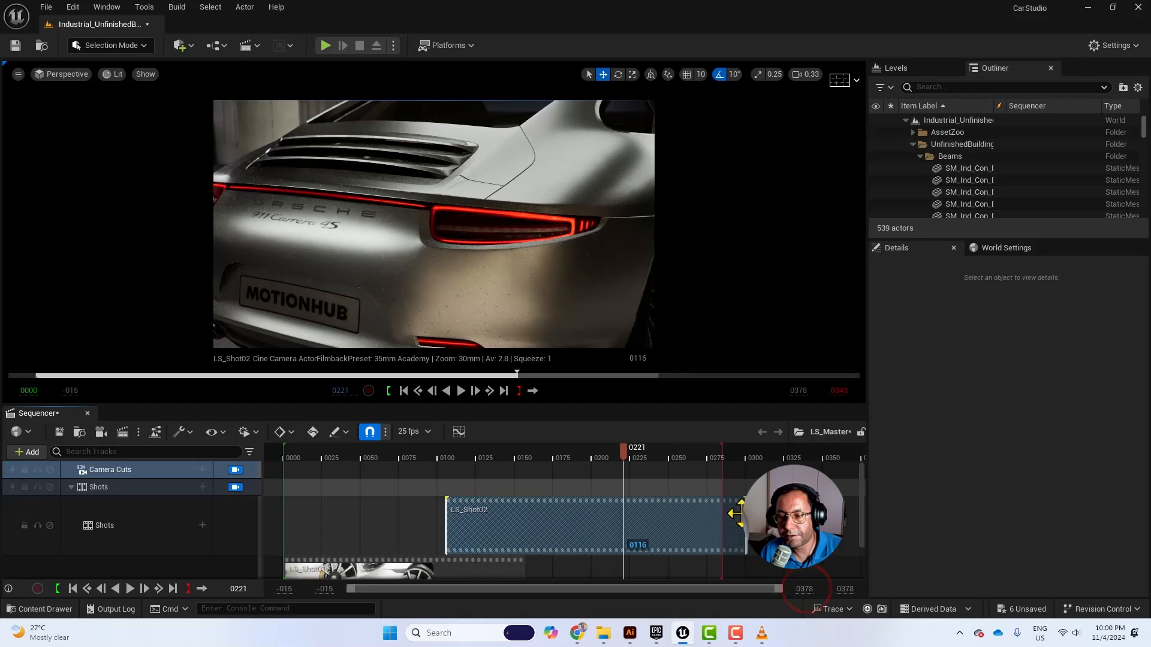
drag(637, 509, 626, 510)
drag(548, 447, 452, 446)
key(space)
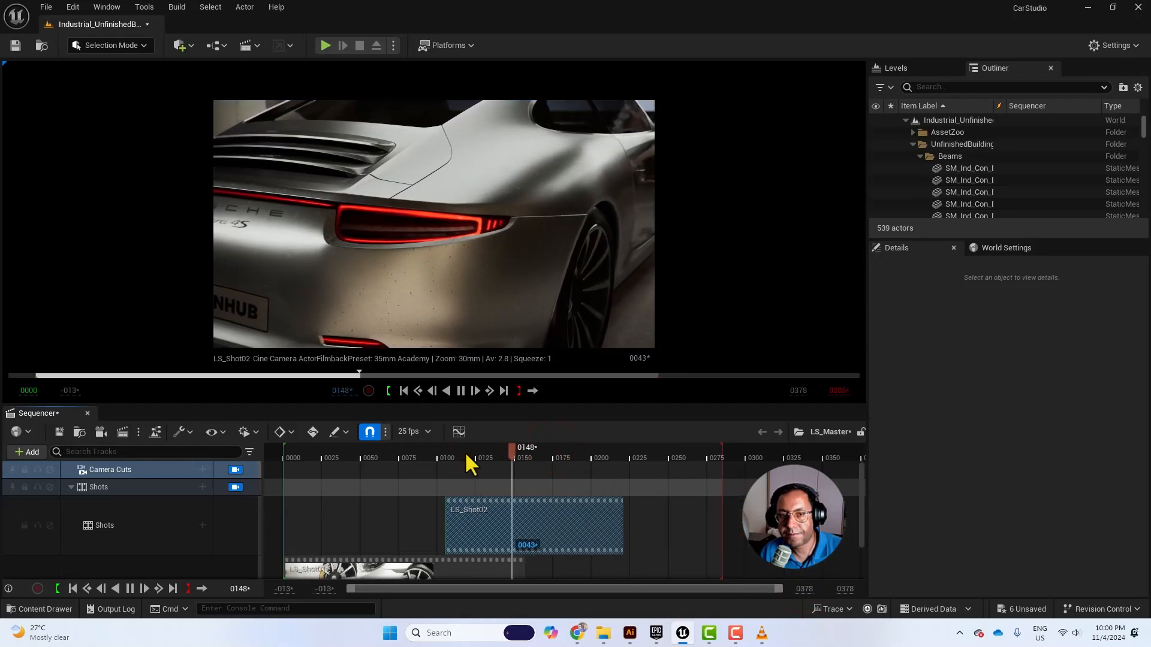
key(space)
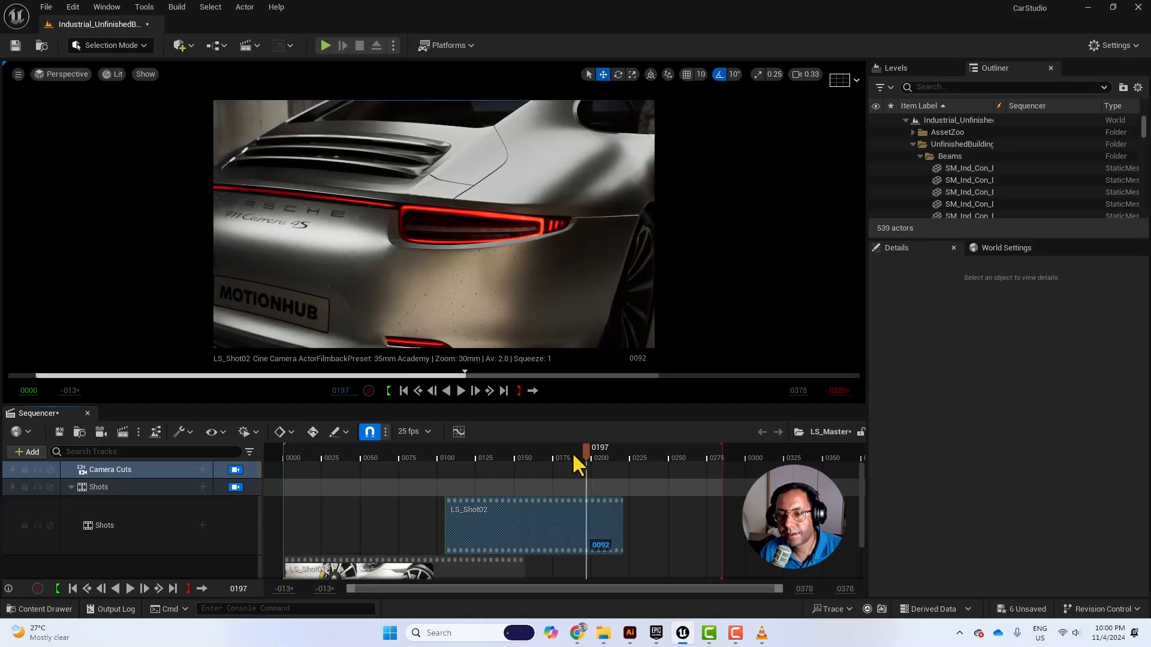
Step: Extend the LS_Master playback end further along the timeline and save all changes
drag(857, 432, 887, 432)
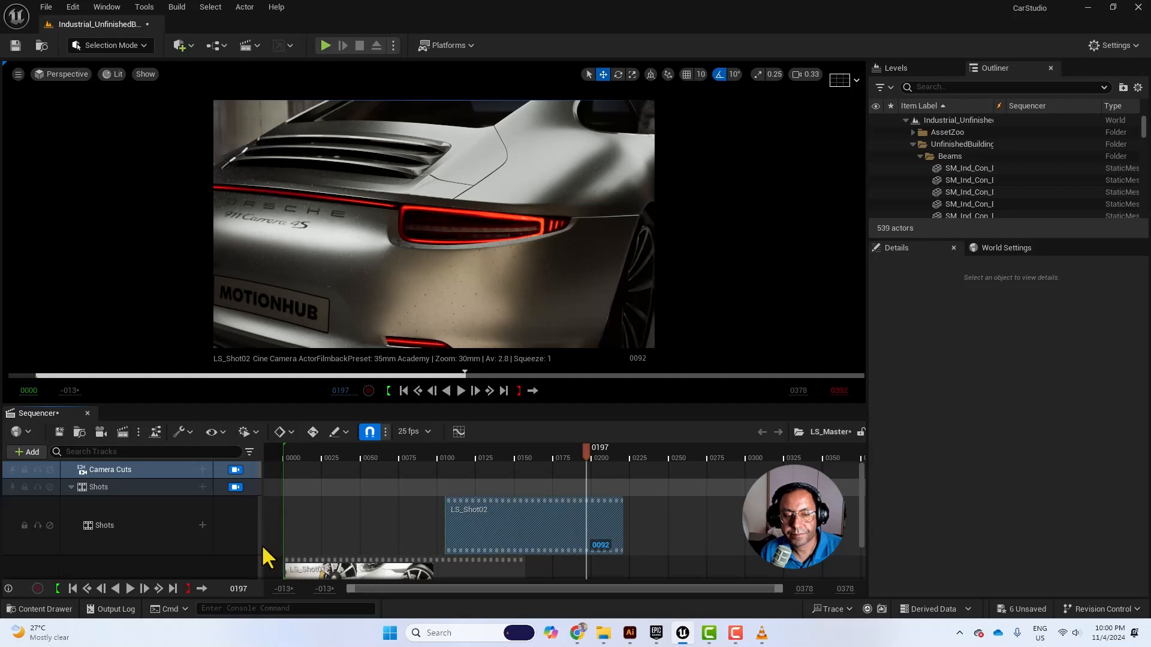
key(ctrl+shift+s)
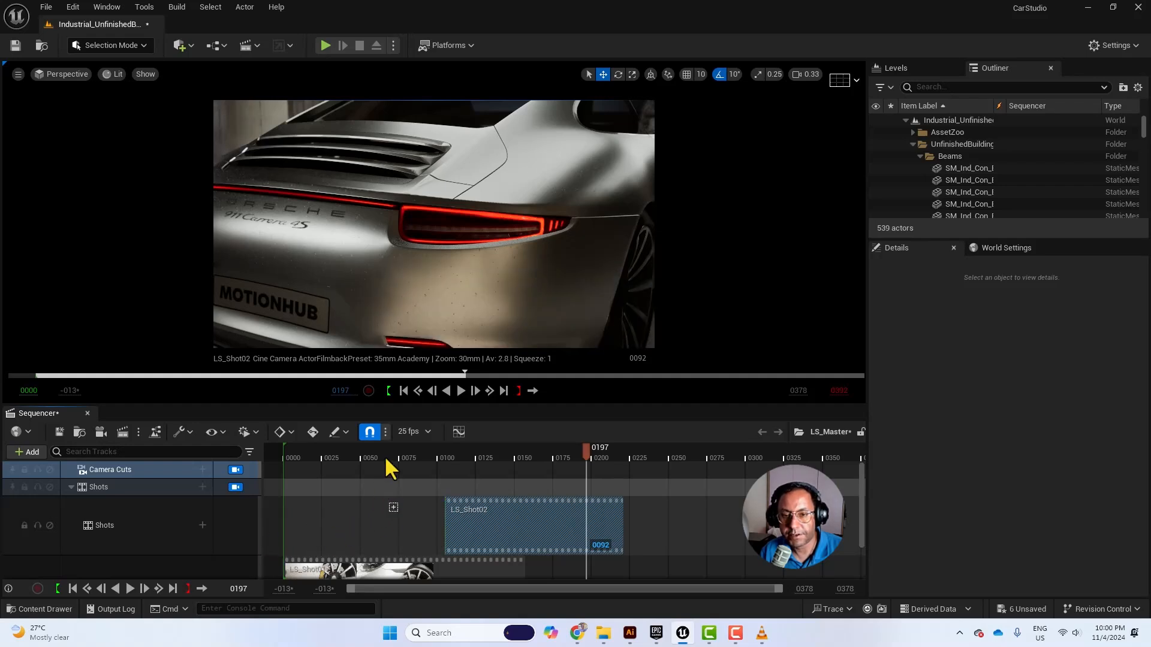
Step: Open the LS_Shot03 level sequence from the LevelSequences folder
click(60, 610)
click(495, 503)
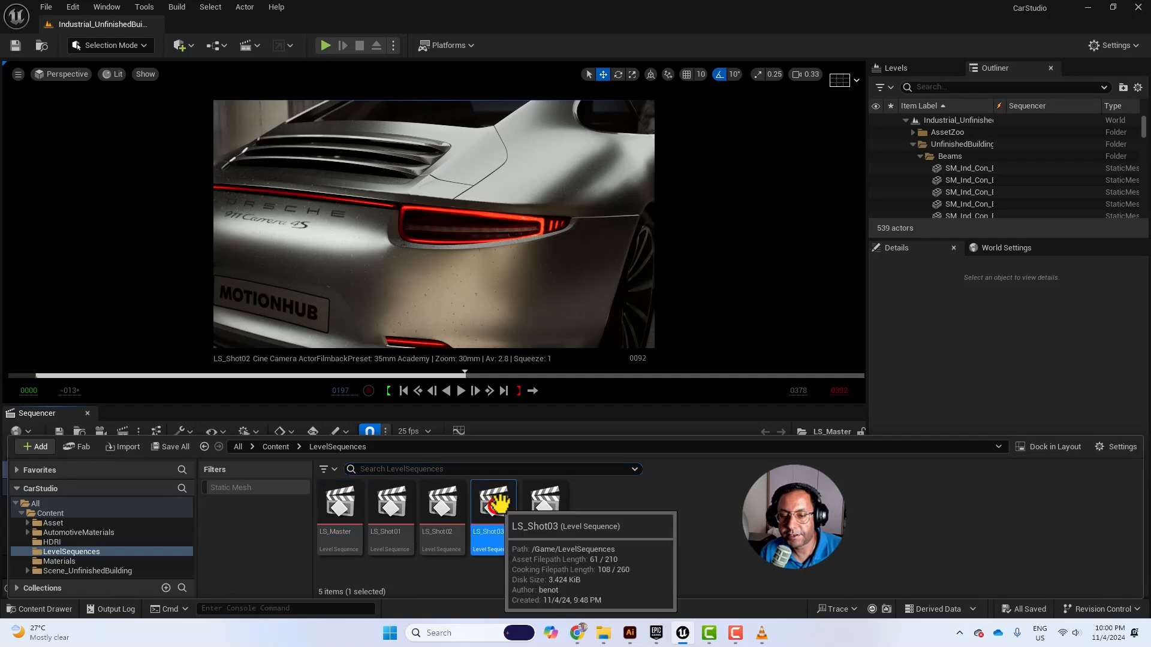
double_click(494, 505)
click(47, 608)
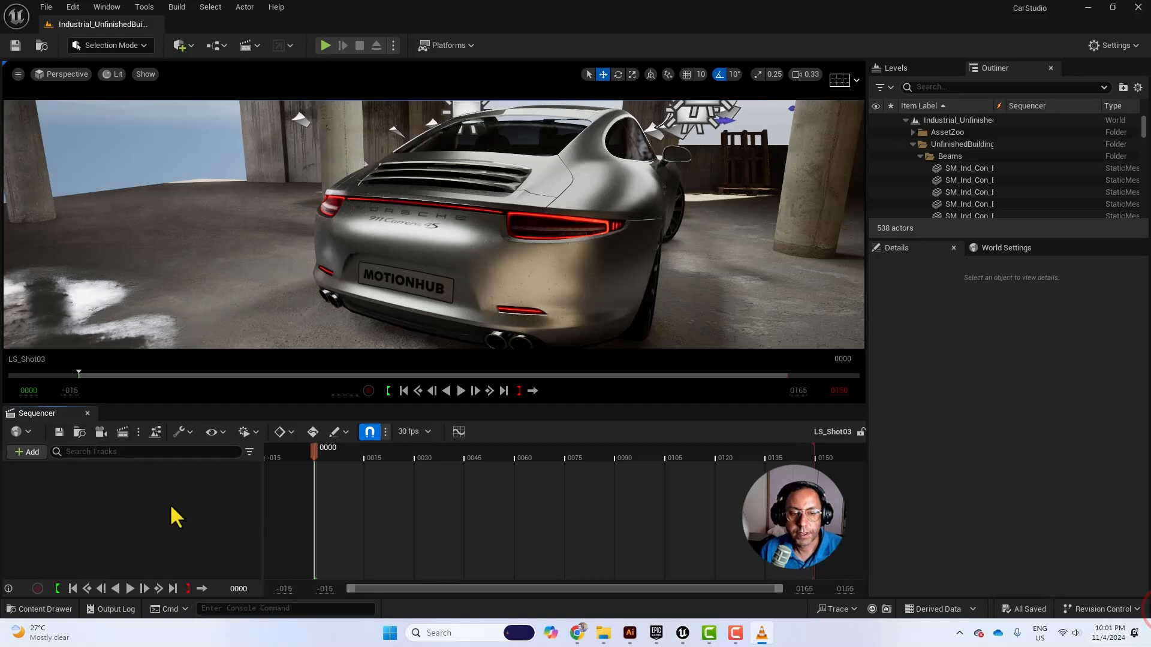
Step: Create a cine camera in LS_Shot03 with 35mm Academy filmback and a 1.77 (16:9) crop
click(101, 432)
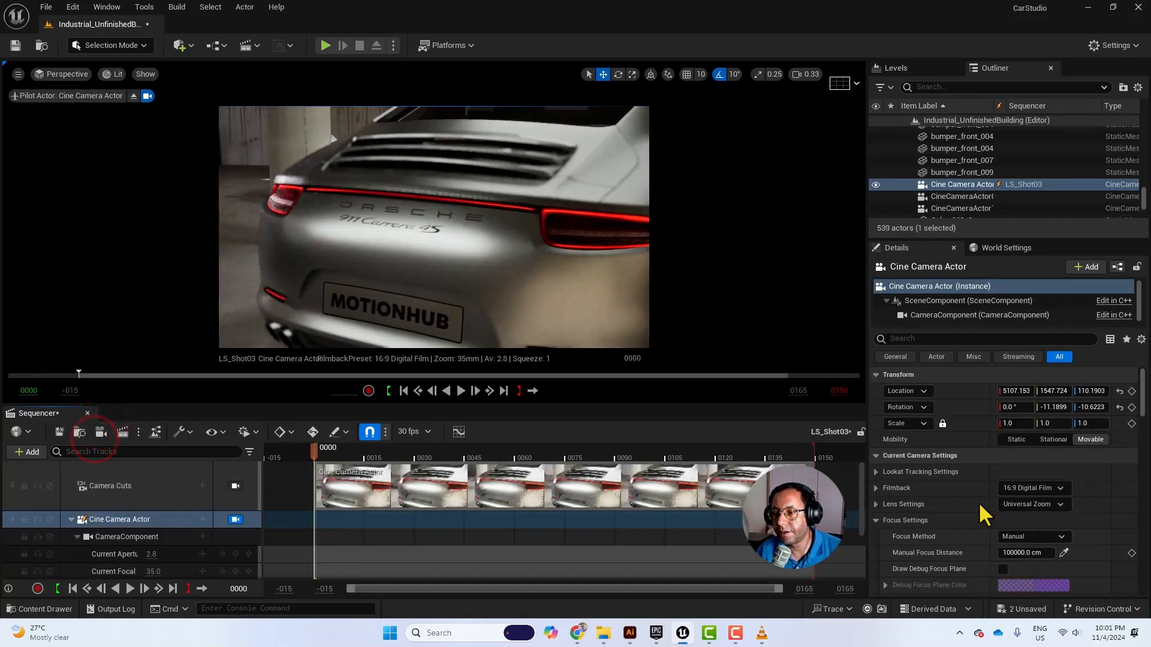
click(1051, 487)
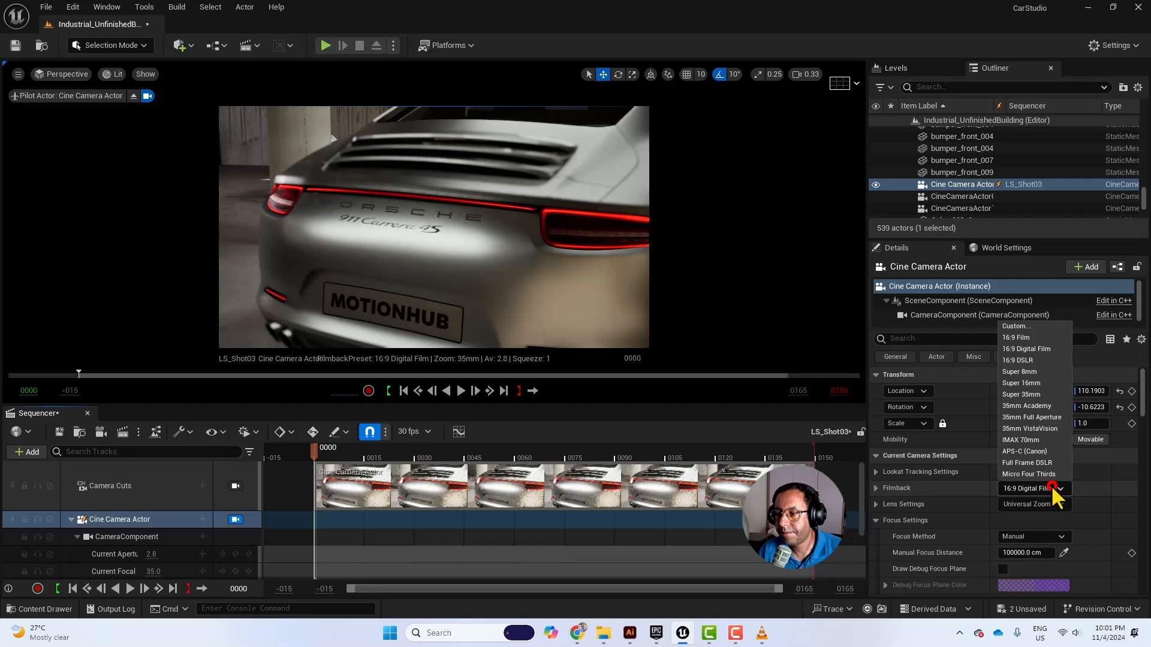
click(1027, 406)
click(875, 520)
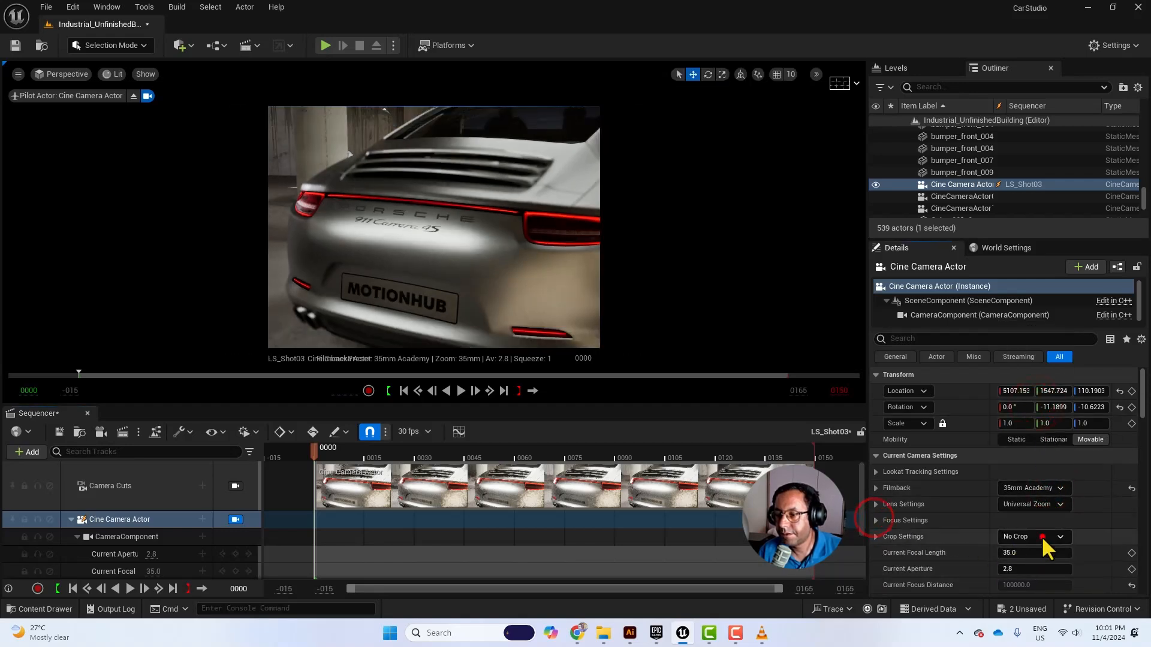
click(1041, 536)
click(1025, 570)
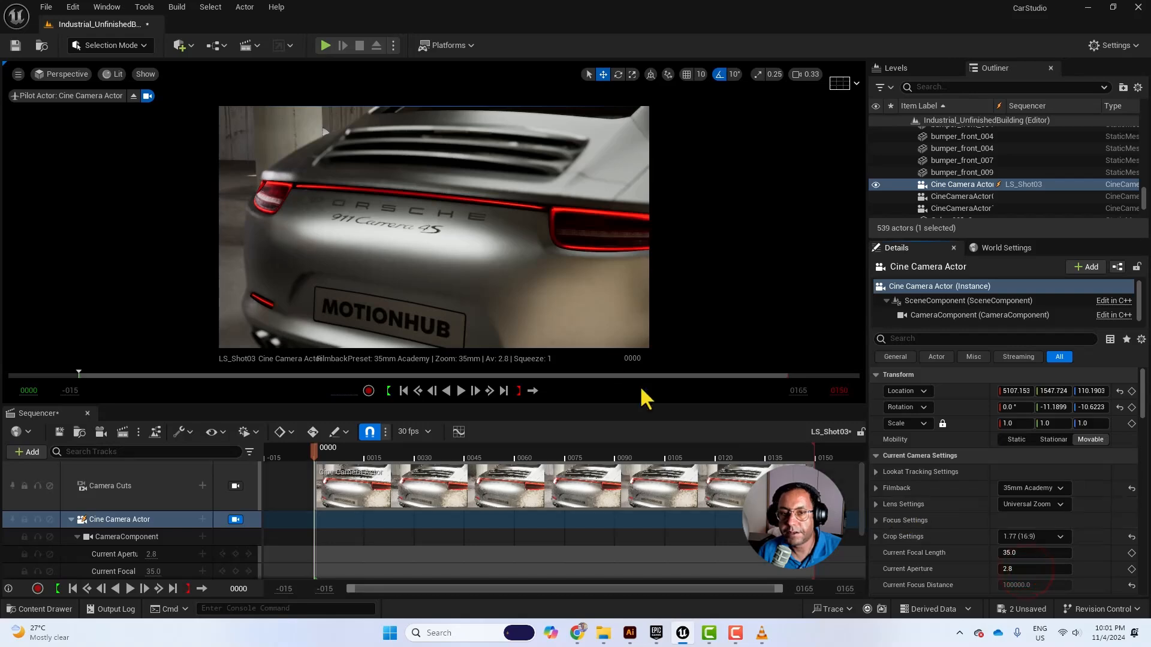
Step: Fly the LS_Shot03 camera to the car's front headlight and side mirror, at about X 5691.8, Y 1768.7, Z 111.6
click(235, 519)
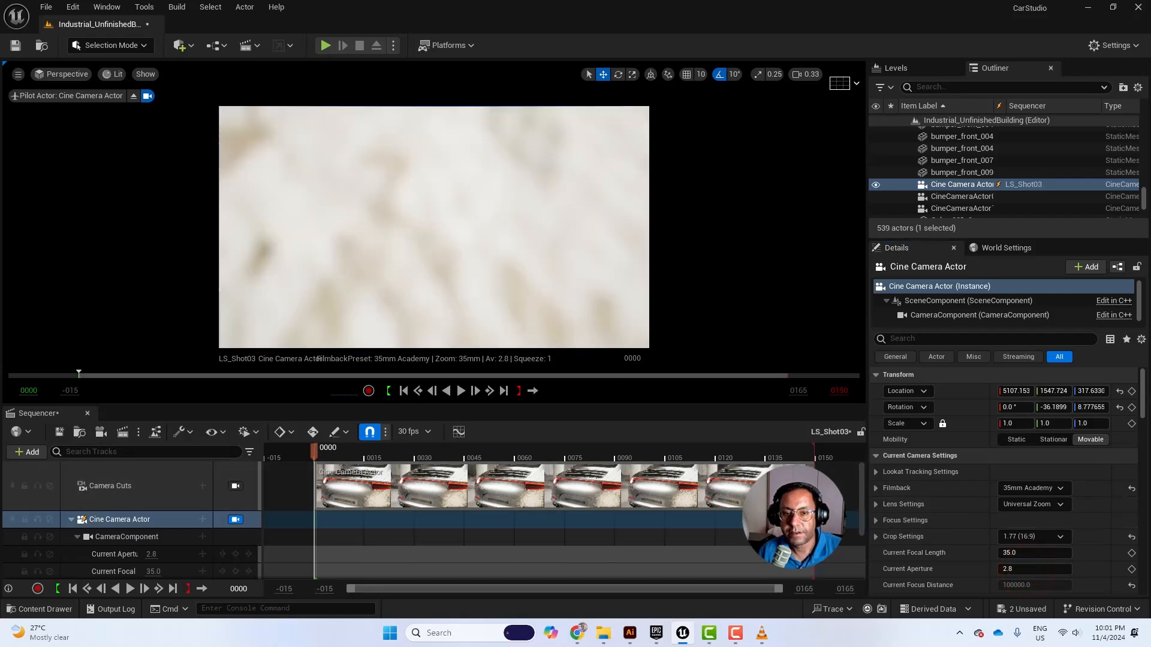
key(a)
right_drag(434, 228, 747, 218)
key(w)
key(a)
click(182, 516)
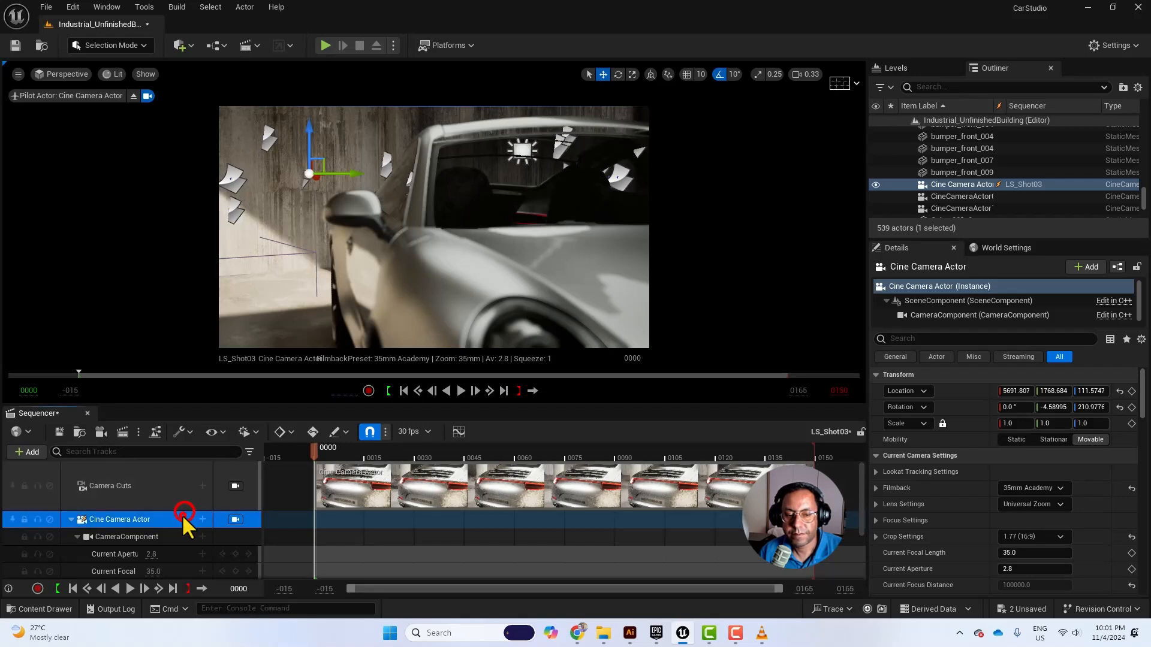
Step: Keyframe the LS_Shot03 camera's transform at frame 0 and set the sequence display rate to 25 fps (PAL/25)
scroll(178, 538, down, 2)
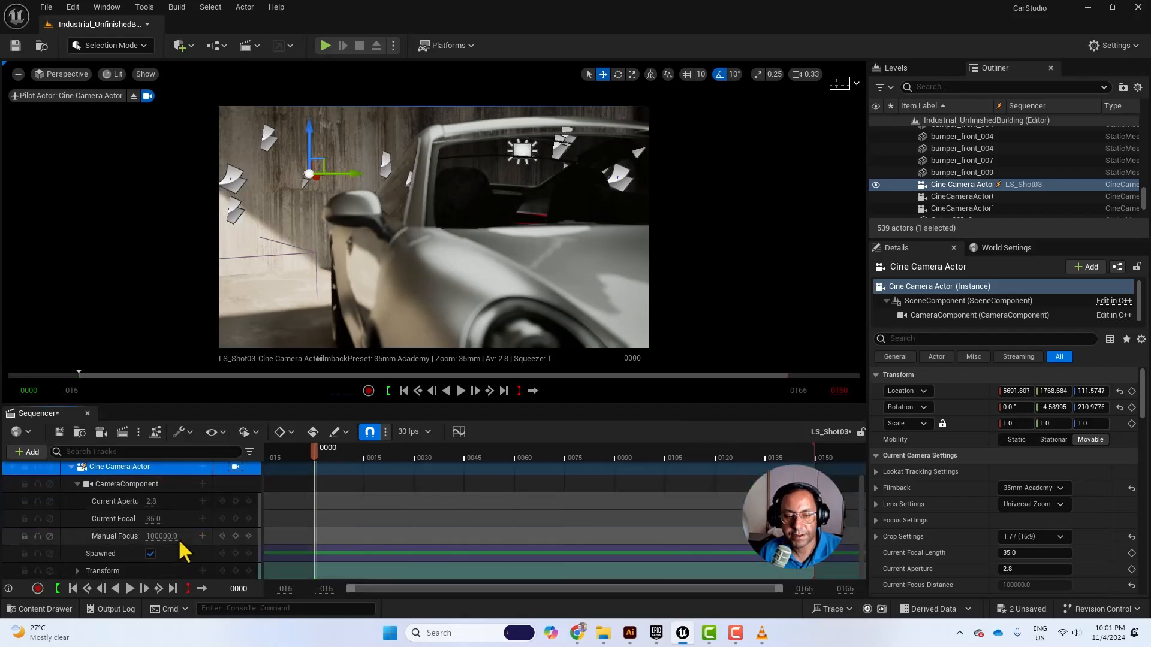
click(235, 570)
drag(358, 452, 491, 453)
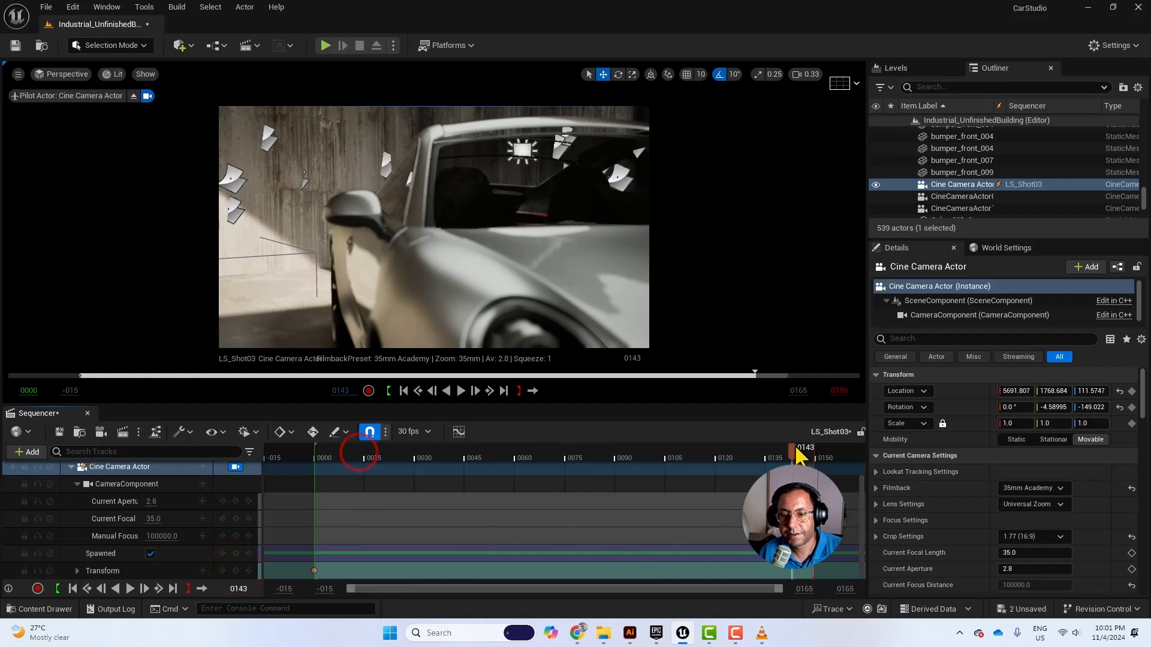
click(427, 432)
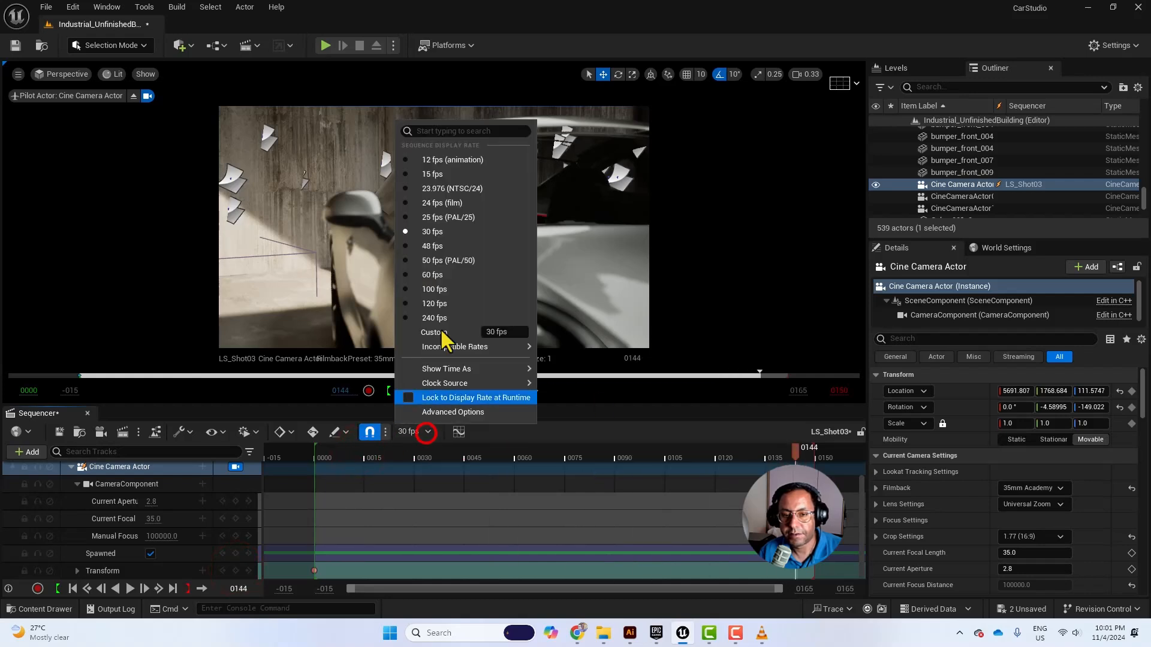
click(471, 218)
Step: Move the camera toward the headlight, to about X 5704.0, Y 1748.4, Z 103.0, and keyframe its transform at frame 120
middle_drag(479, 287, 479, 287)
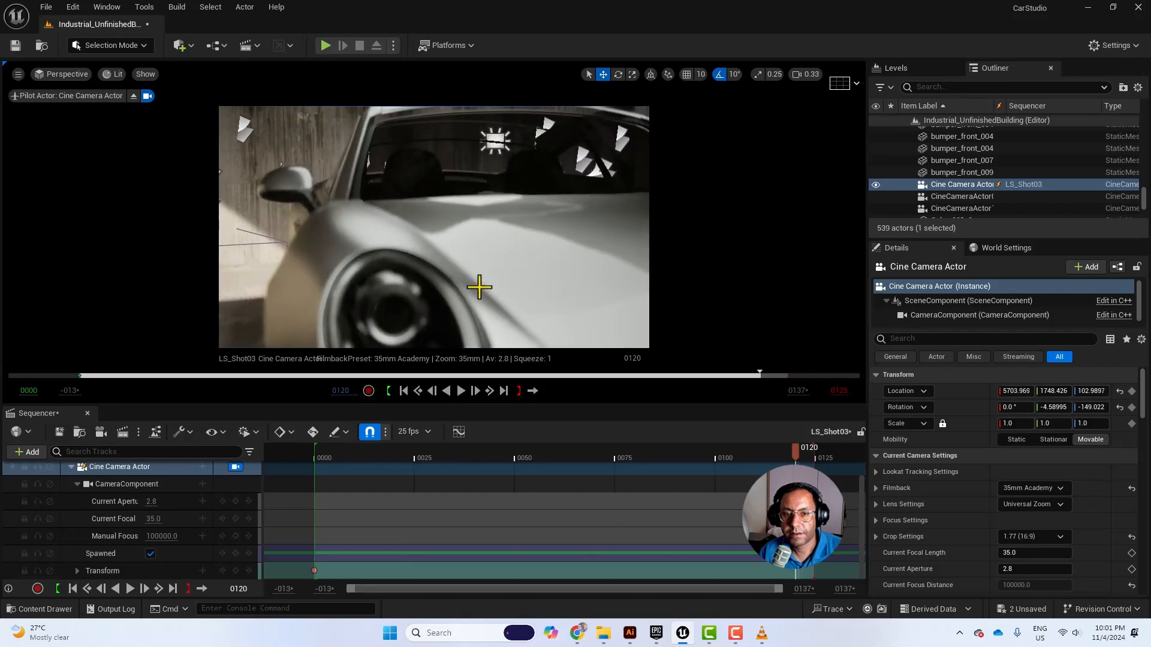
right_drag(479, 287, 480, 288)
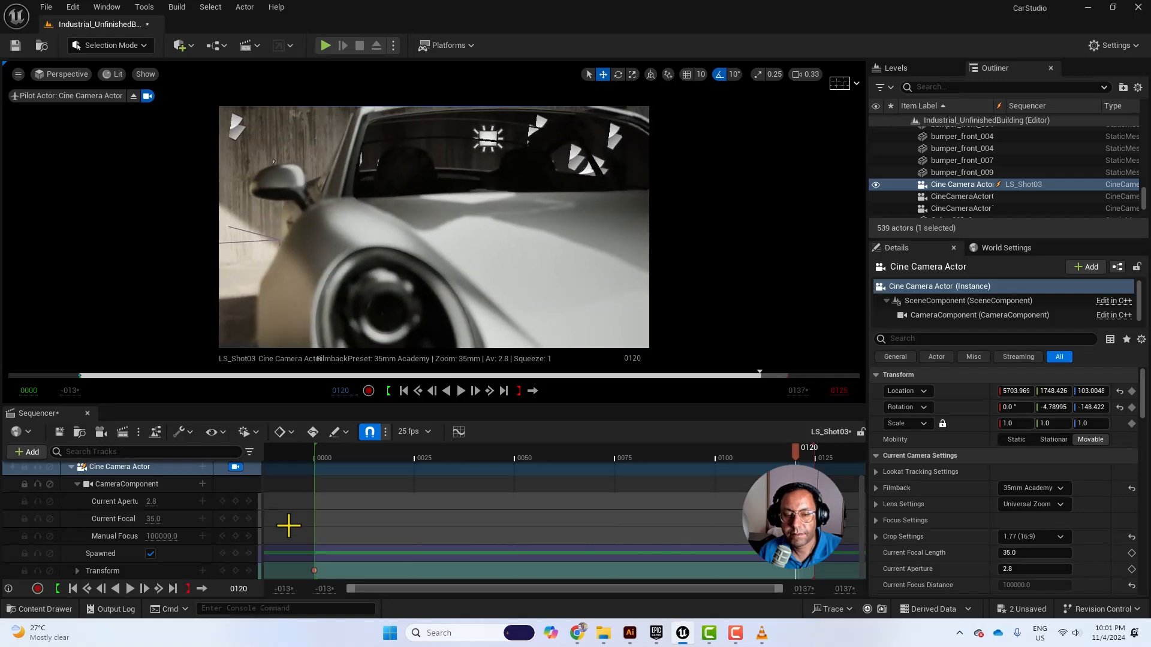
click(236, 571)
Step: Reframe the camera behind the concrete pillar at frame 0, about X 5617.8, Y 1867.0, Z 111.6, rekey its transform and preview the move
drag(652, 457, 321, 456)
key(space)
drag(408, 454, 323, 450)
right_drag(479, 287, 480, 287)
key(a)
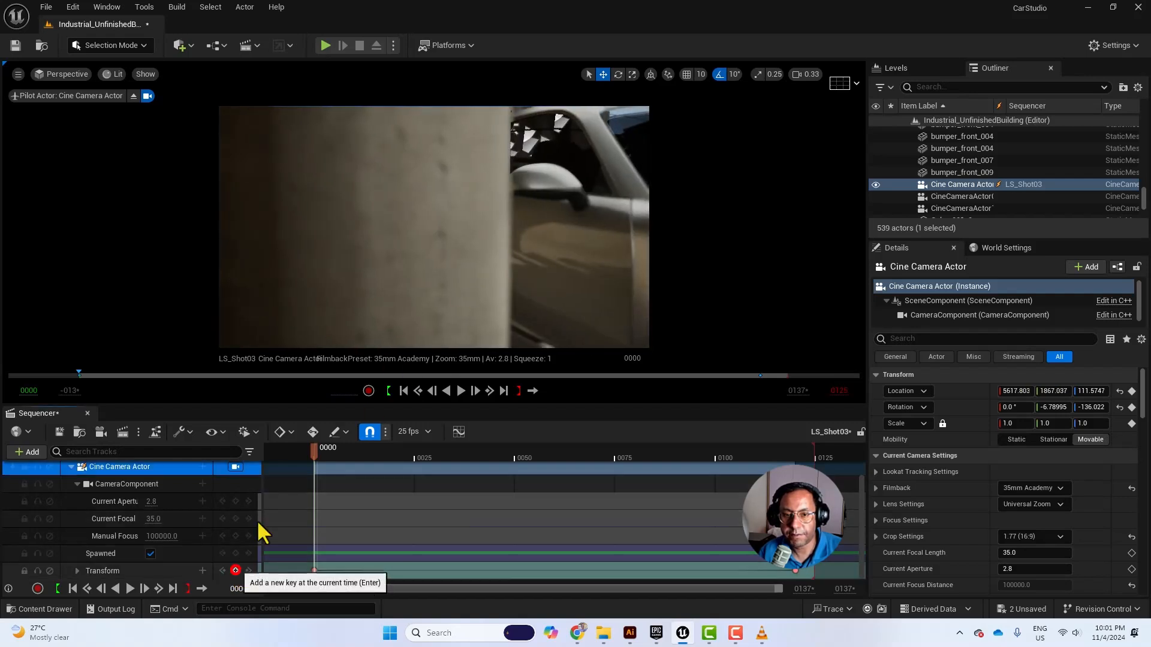
drag(324, 455, 341, 457)
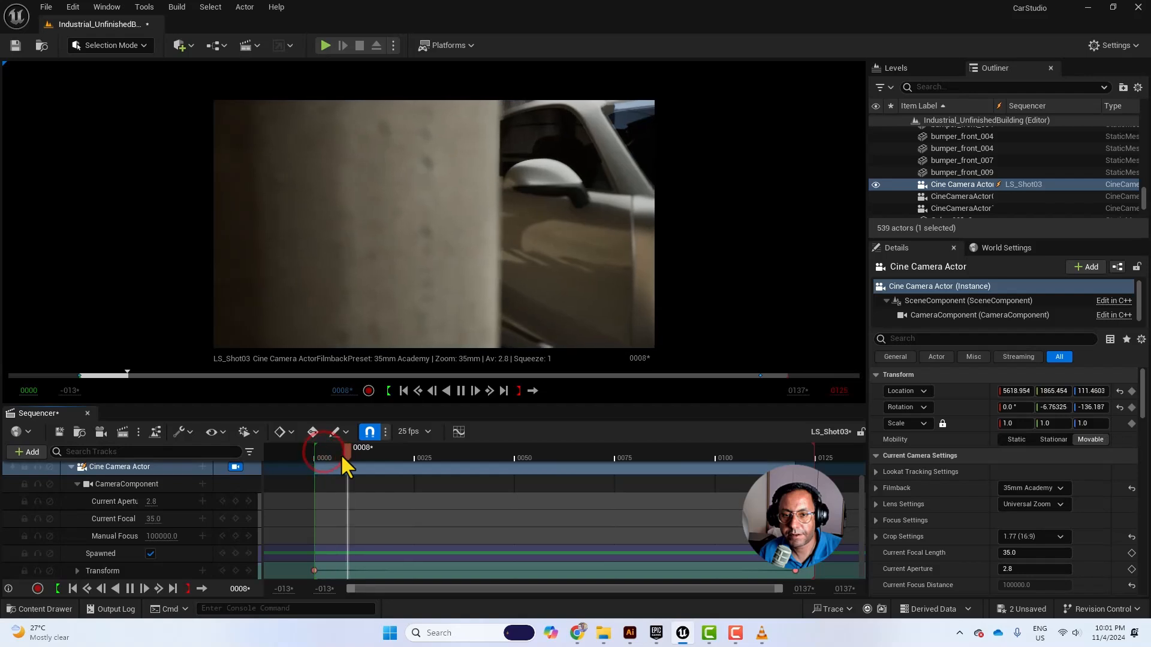
key(space)
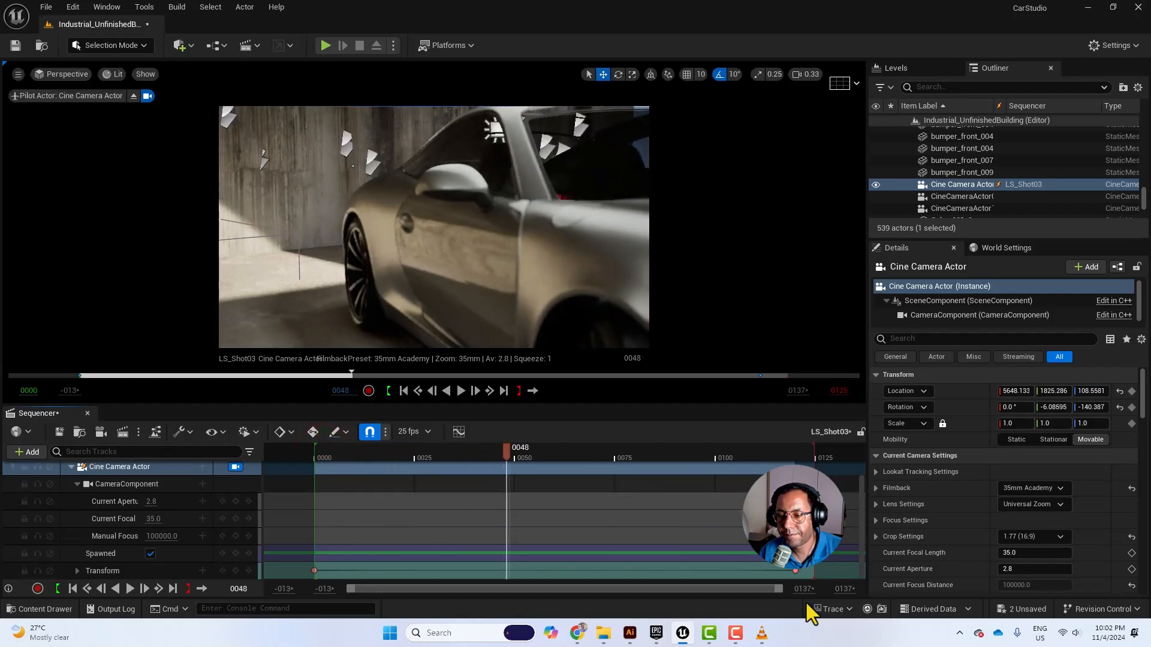
Step: Extend the LS_Shot03 playback end to about frame 293 and move the camera's last transform key to frame 276
drag(805, 589, 803, 590)
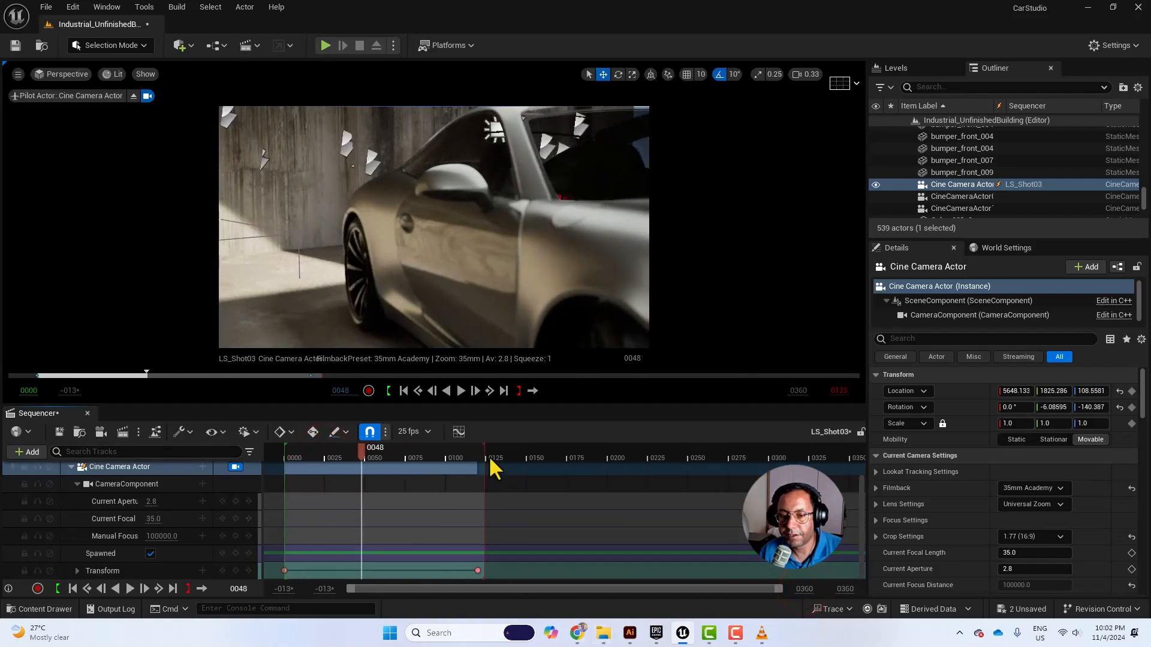
drag(485, 449, 755, 450)
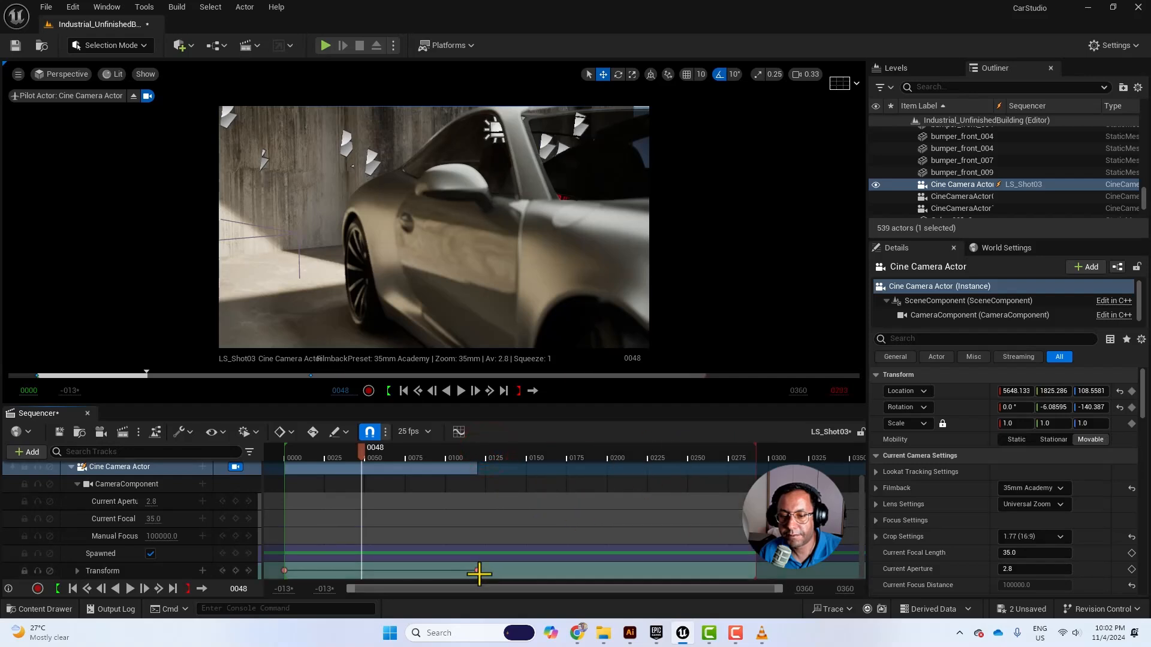
drag(479, 570, 727, 560)
drag(610, 458, 340, 473)
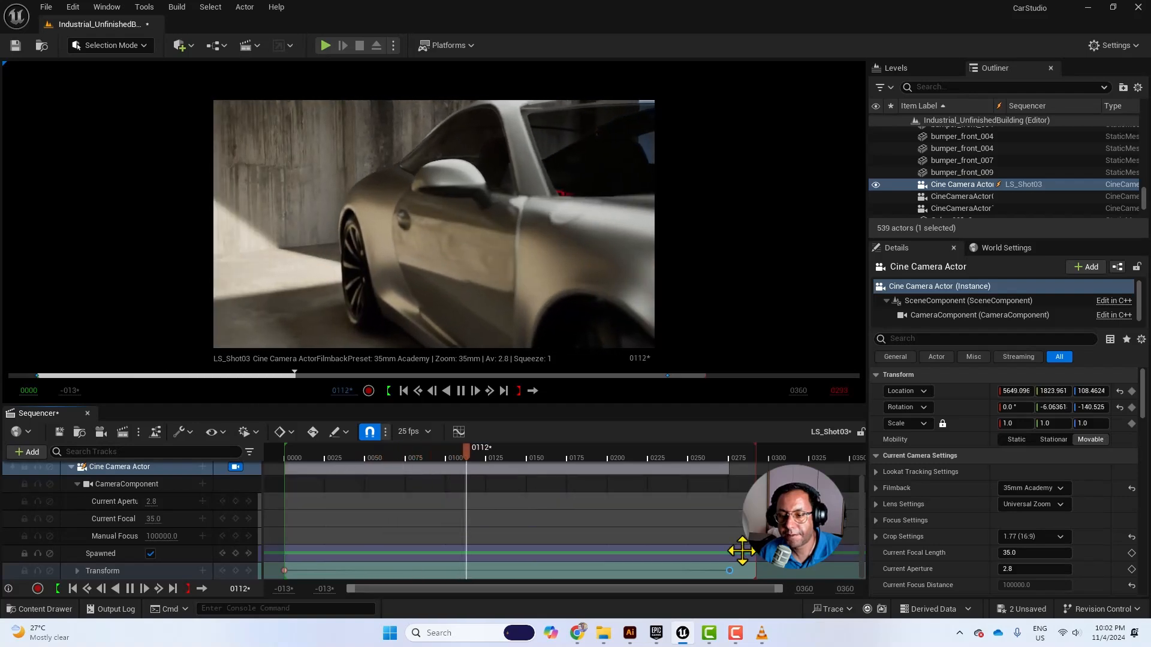
key(space)
Step: Set the camera's transform keys to linear interpolation and move the last key to the playback end at about frame 293
right_click(303, 570)
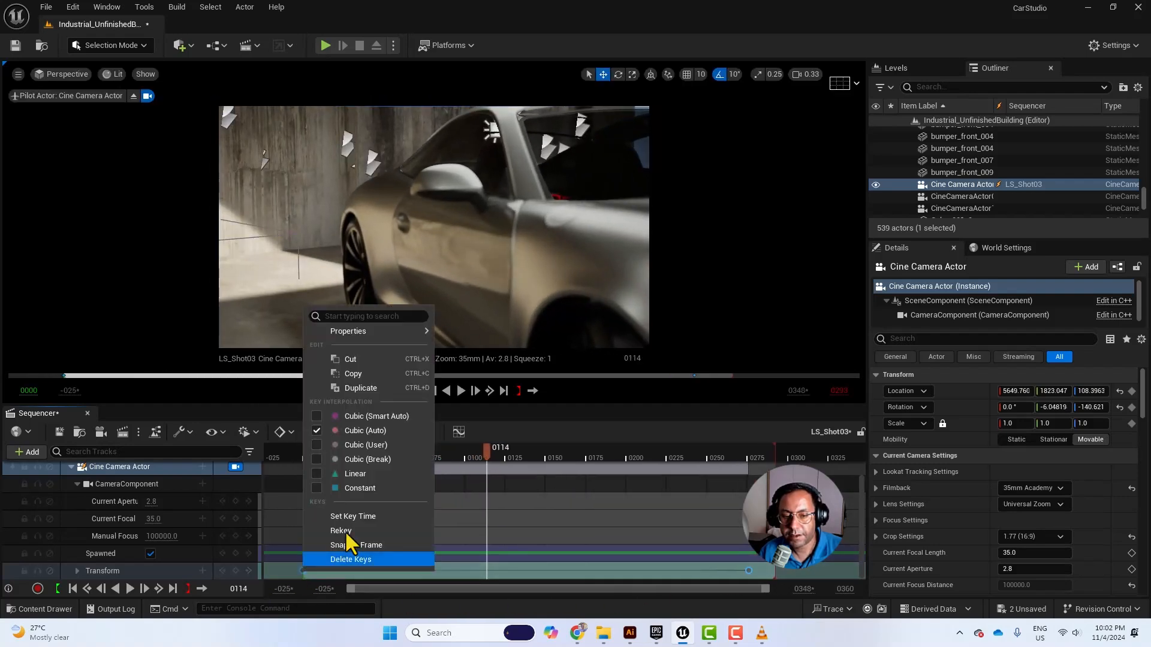
click(373, 476)
click(749, 571)
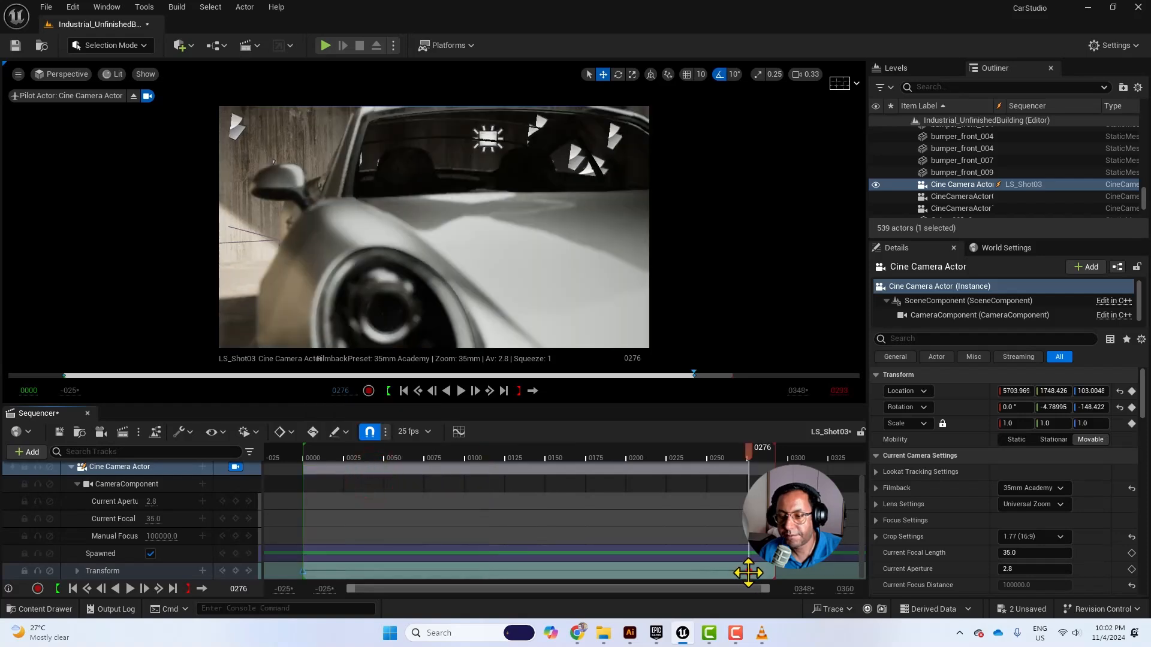
key(space)
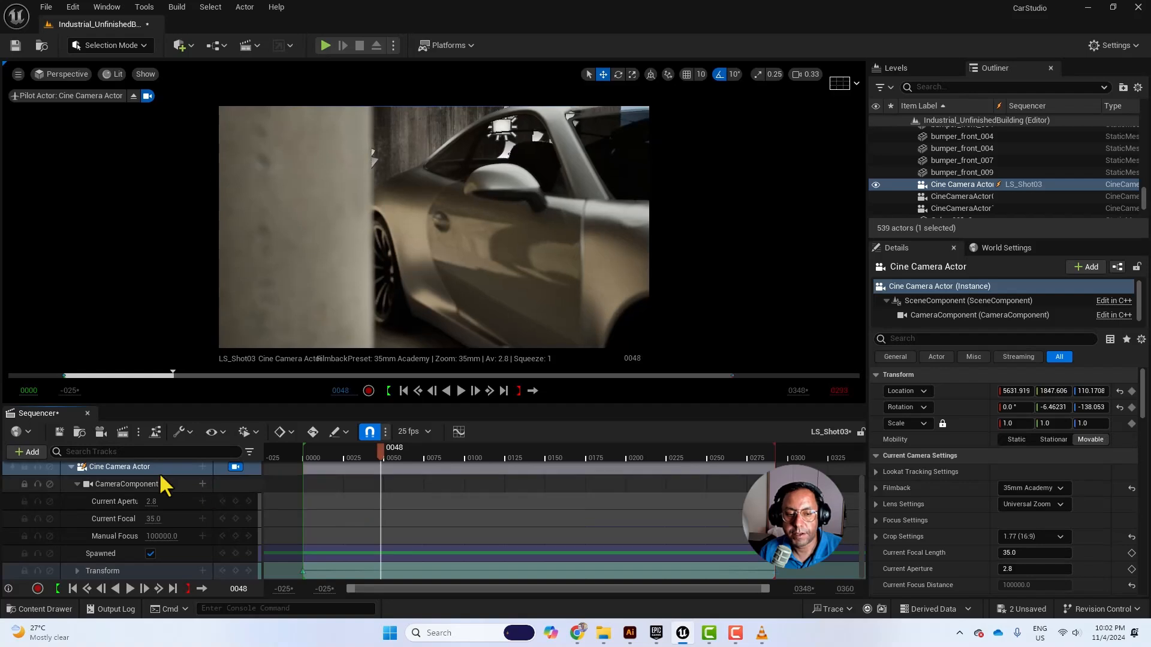
Step: Keyframe the camera's manual focus distance on the pillar at frame 0 (83.39 cm) and on the car at frame 85 (181.61 cm)
click(157, 470)
drag(392, 454, 301, 438)
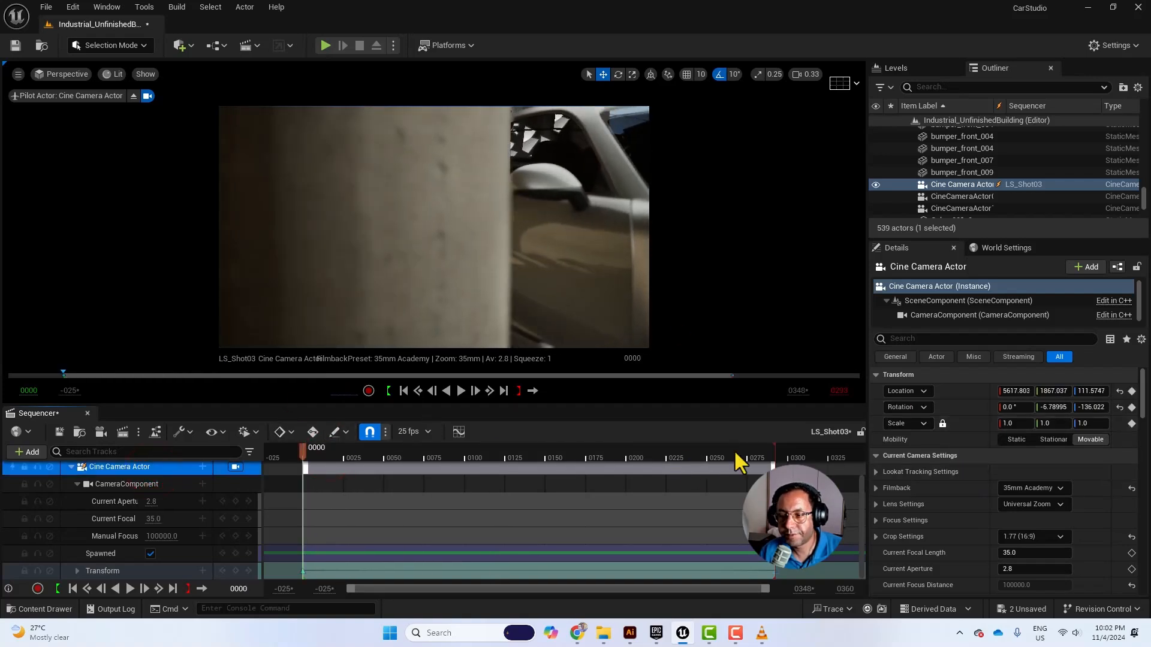
click(876, 520)
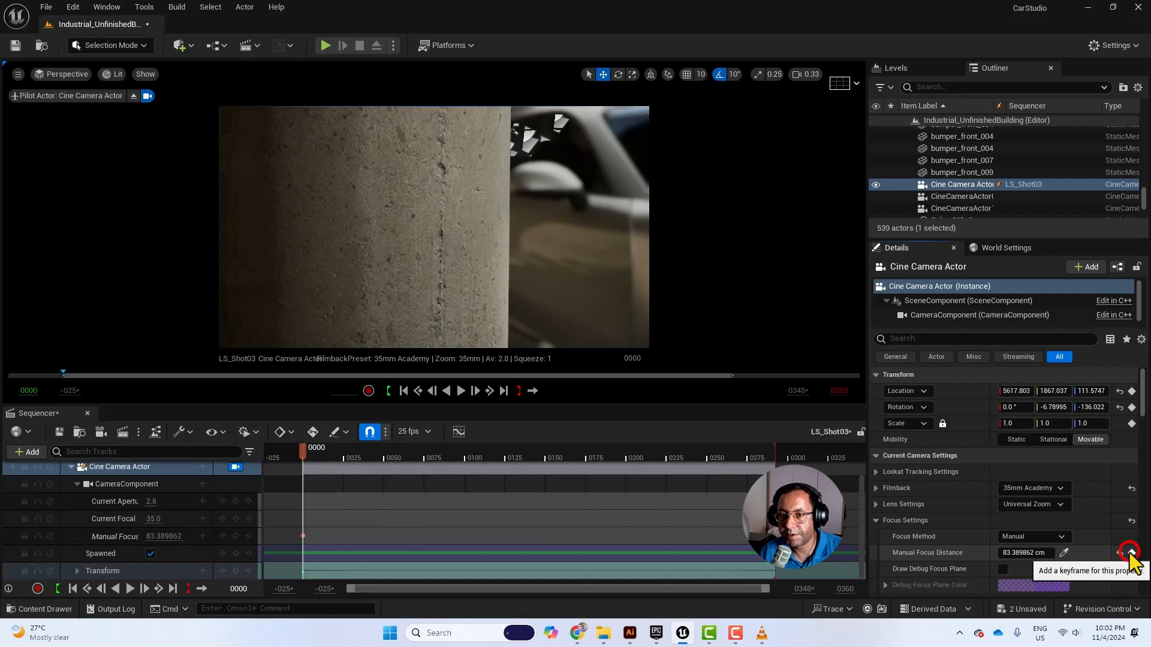
drag(314, 454, 441, 459)
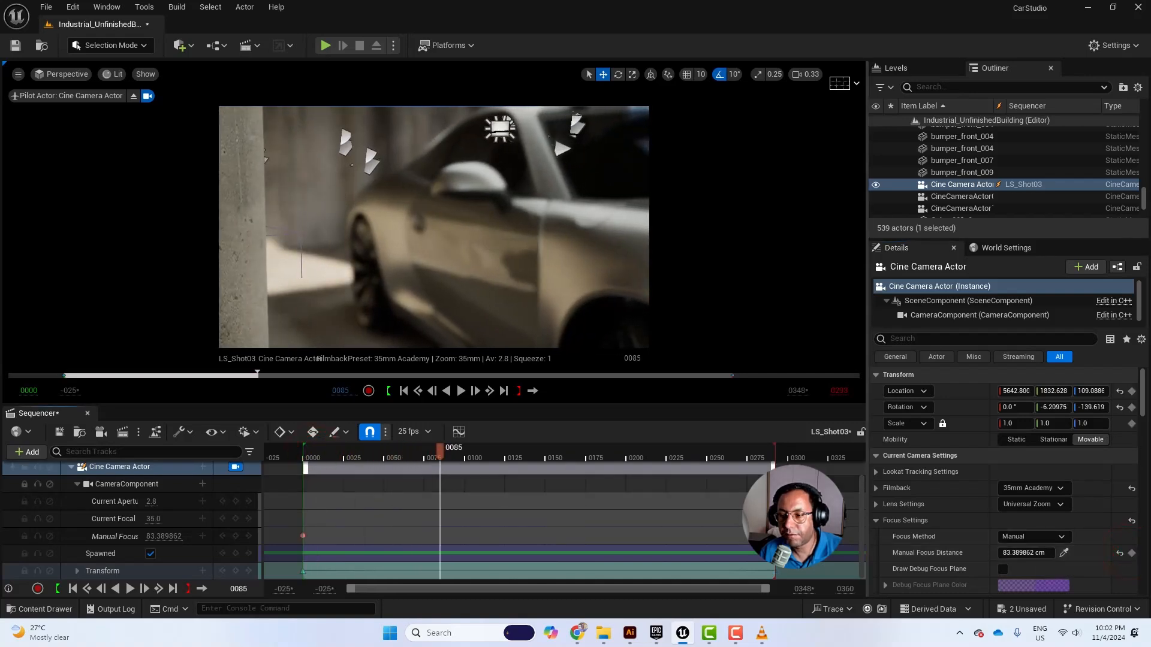
click(1065, 553)
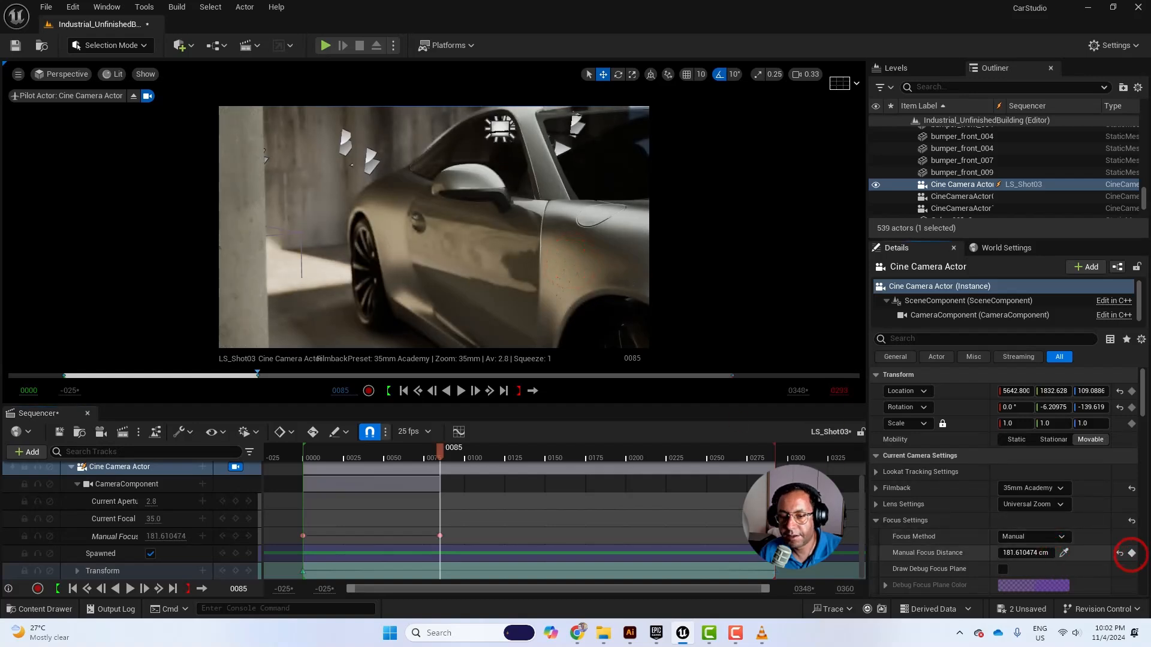
Step: Play the shot from the start to review the focus pull from the pillar to the car
drag(398, 454, 301, 454)
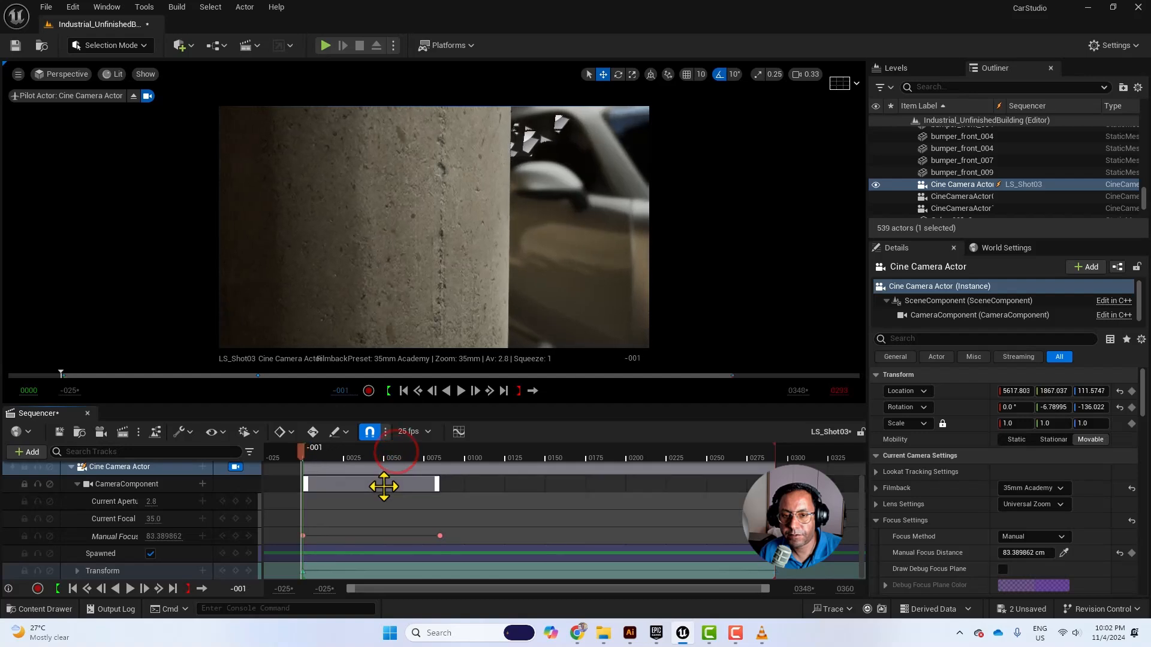
key(space)
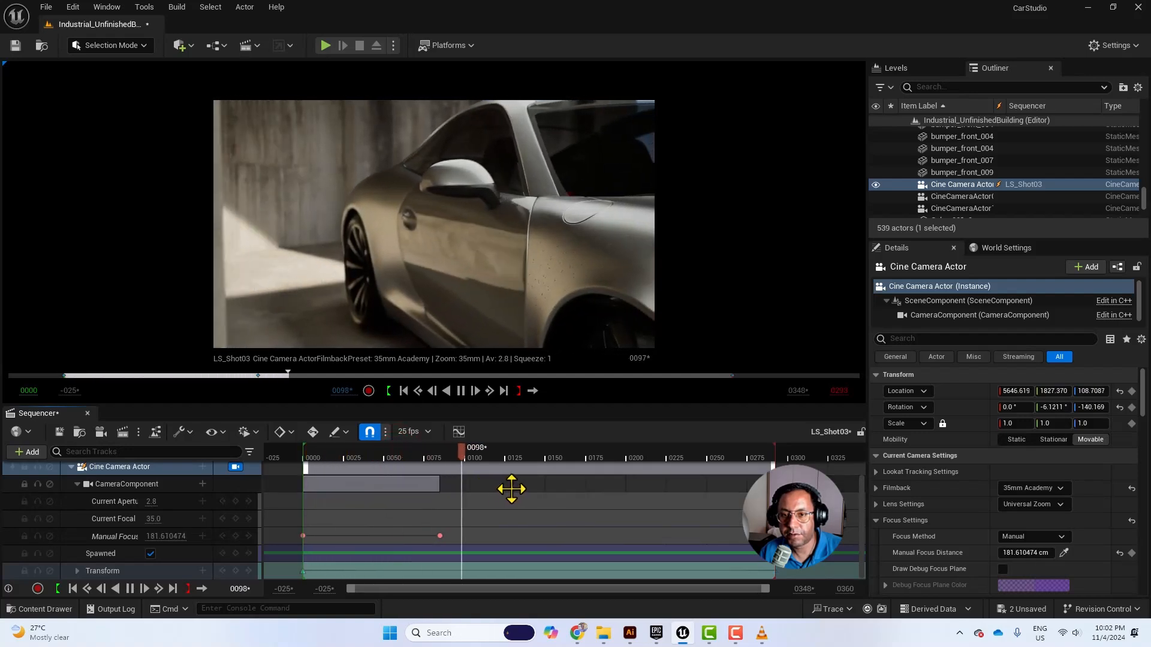
drag(455, 453, 315, 452)
key(space)
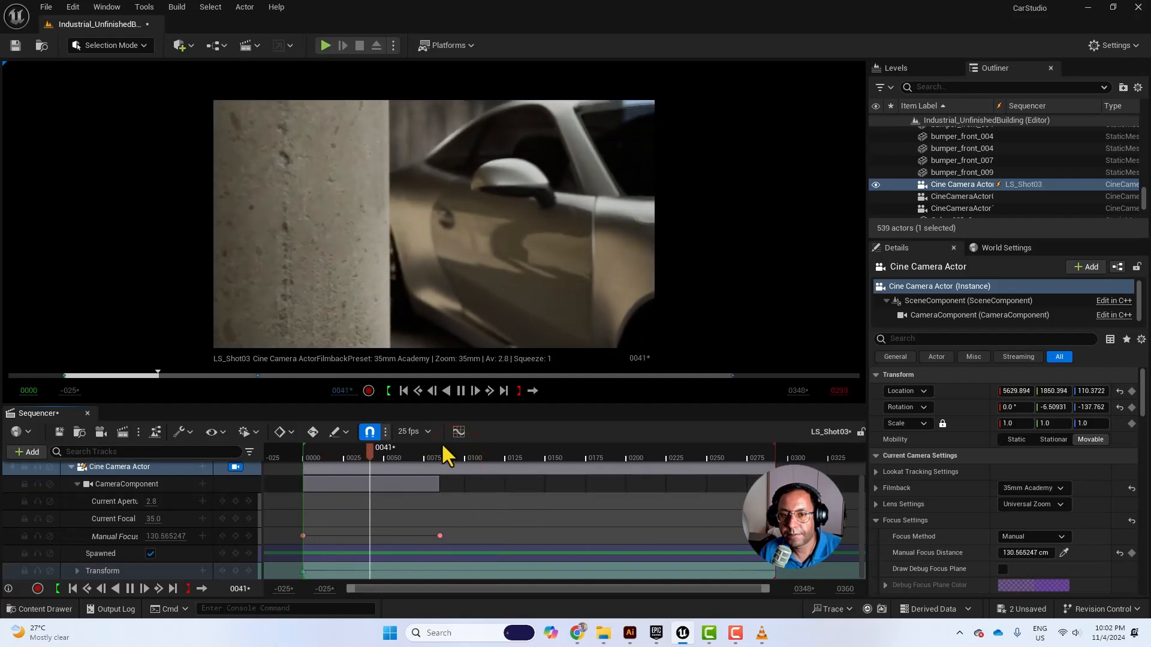
key(space)
Step: Apply the MI_CarPaint_Silver material to the car's front fender, door and rear body side
click(599, 248)
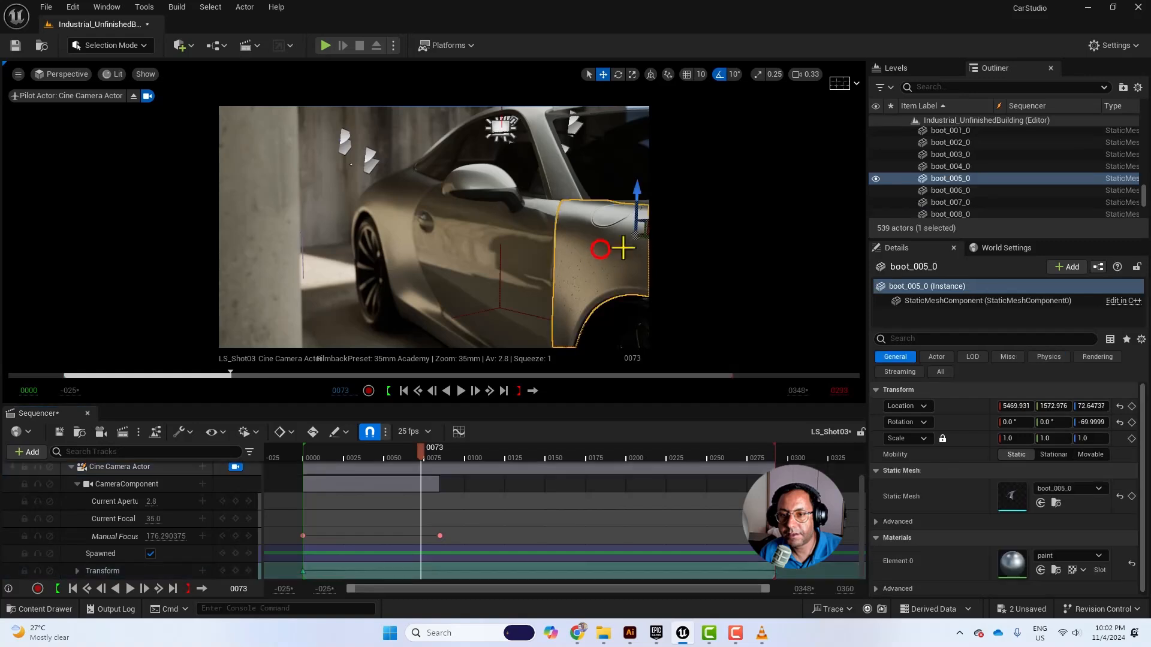
click(1058, 570)
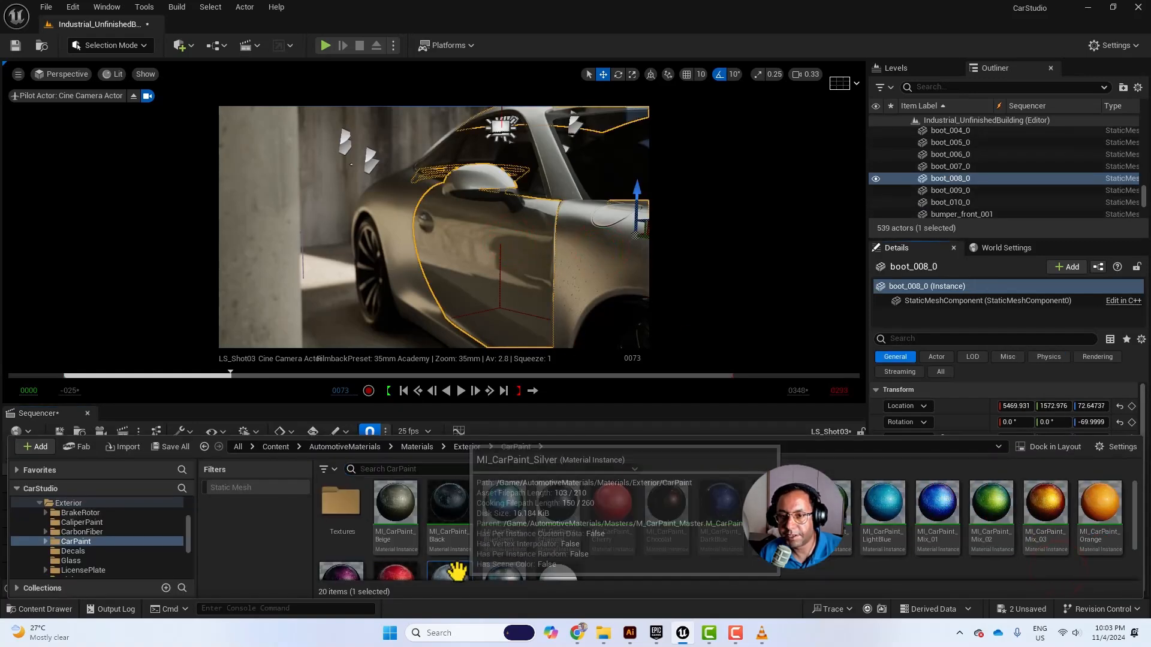
drag(458, 572, 580, 270)
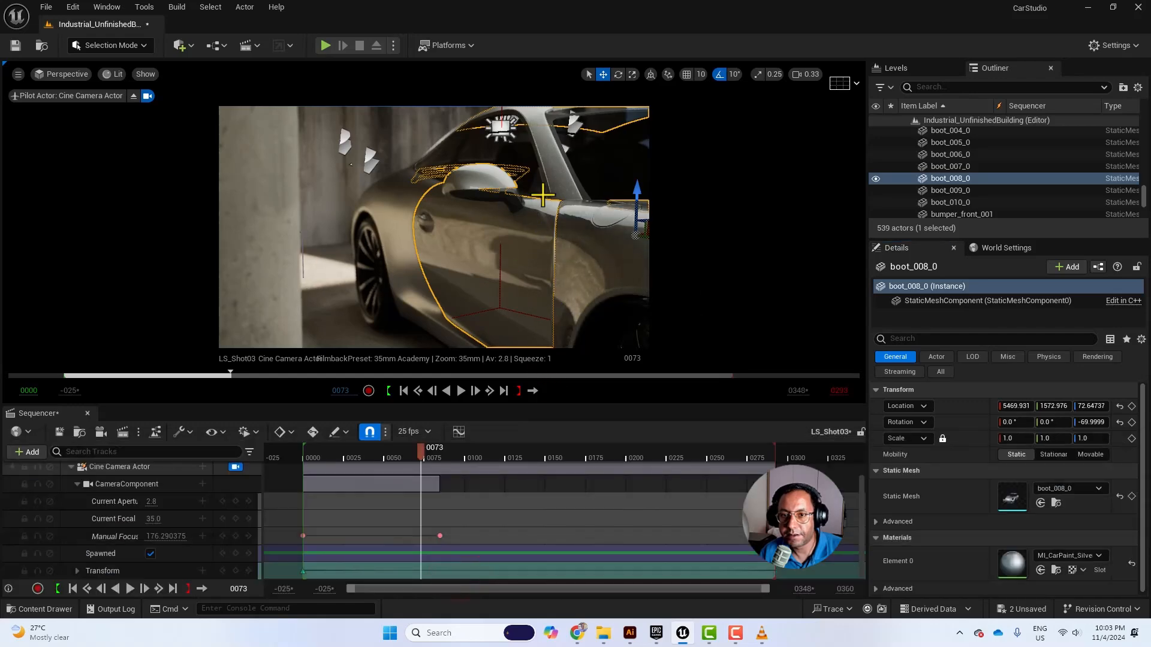
click(554, 173)
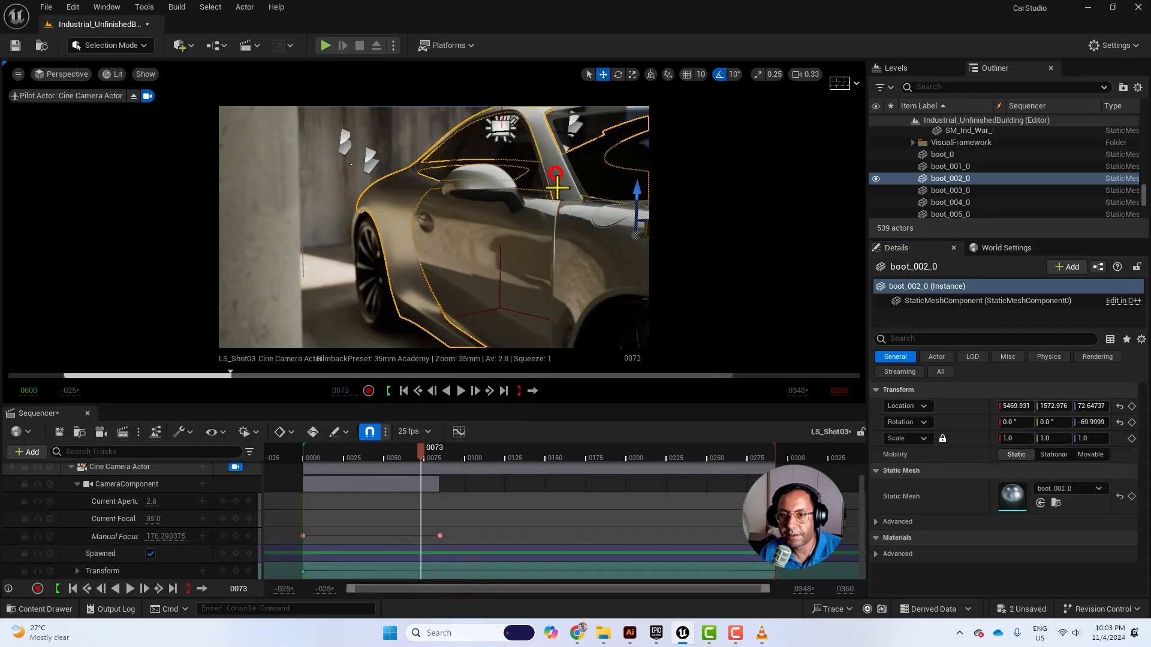
click(50, 609)
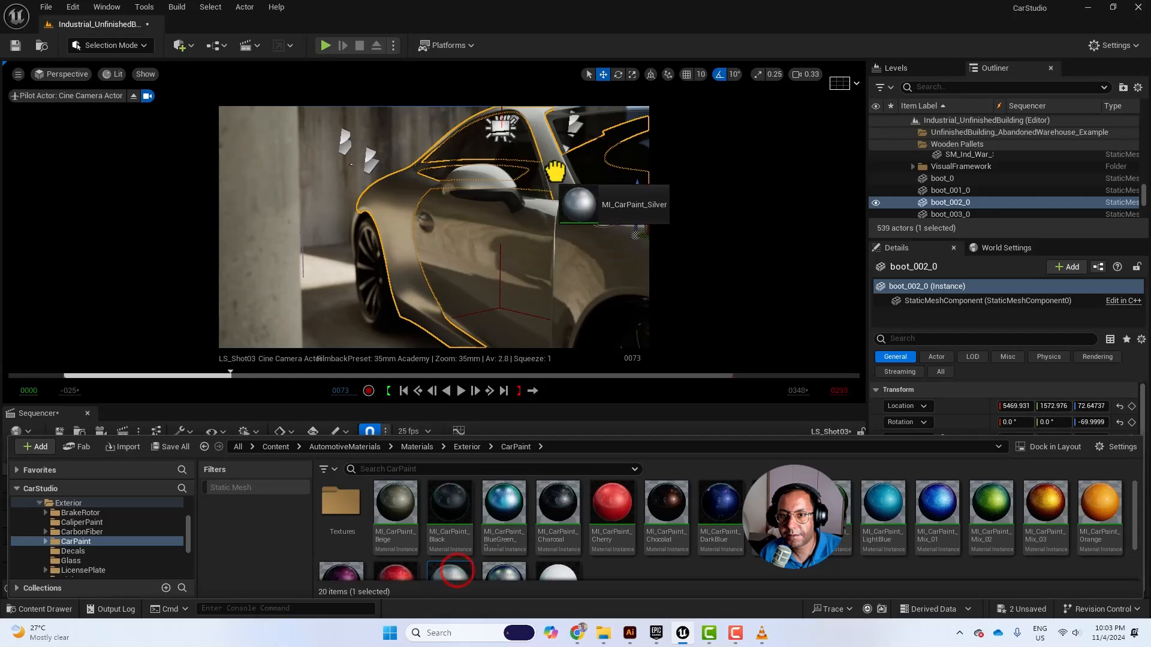
drag(555, 172, 503, 296)
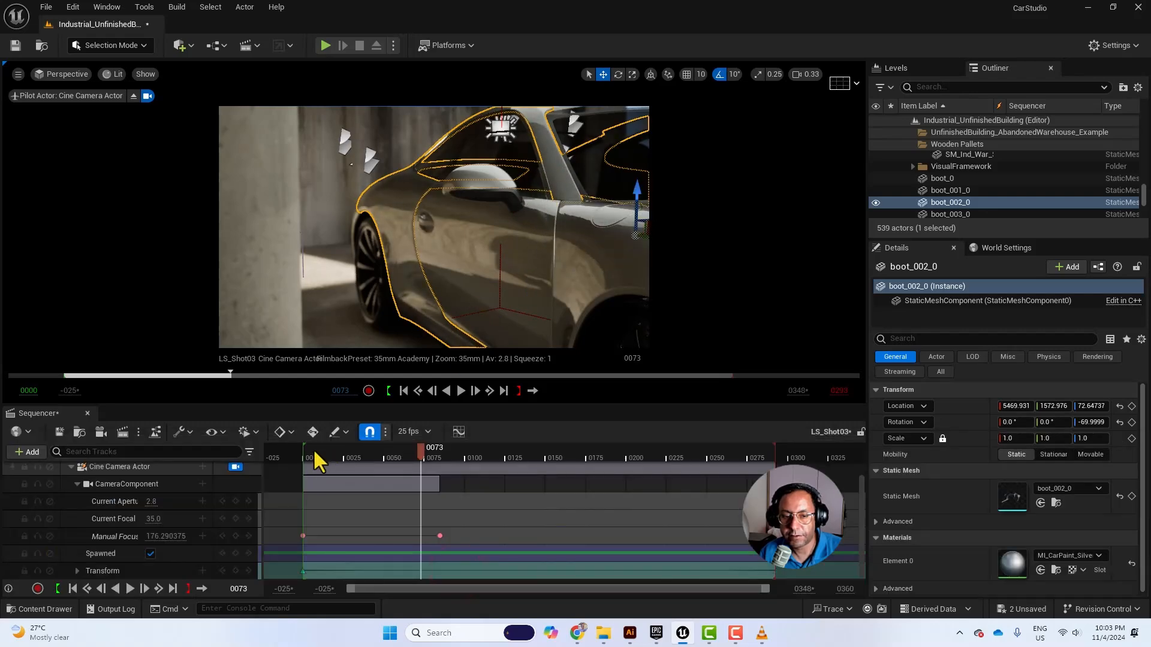
Step: Leave the camera view to apply MI_CarPaint_Silver to the car's rear bumper, and return to the LS_Shot03 camera view
drag(372, 459, 359, 437)
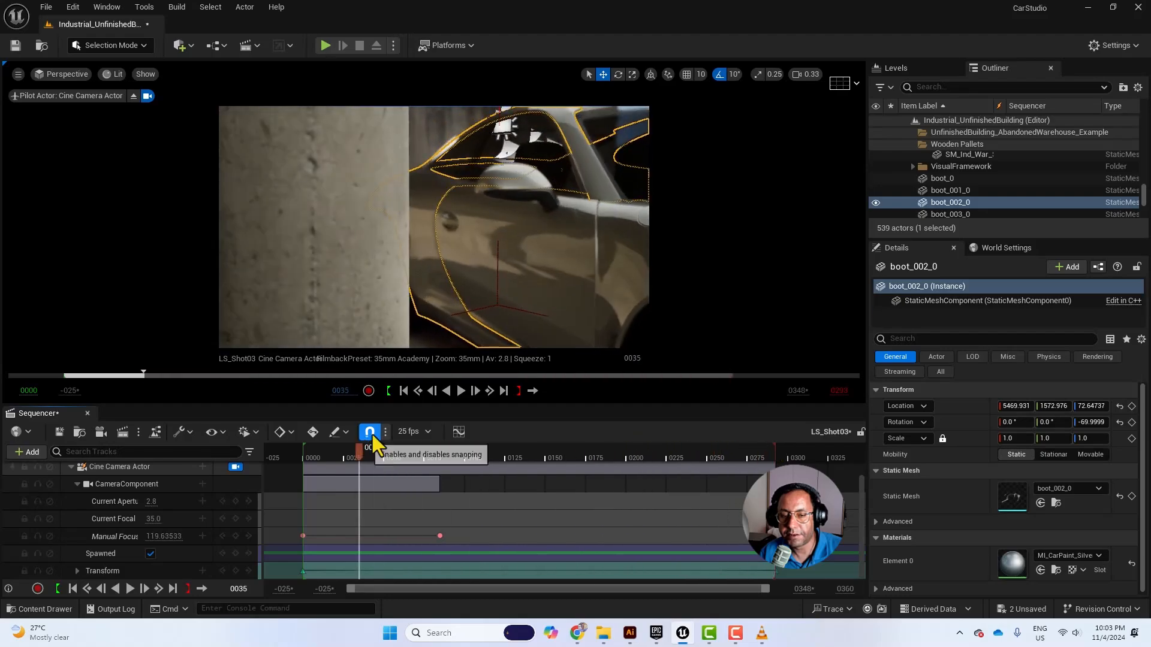
click(236, 467)
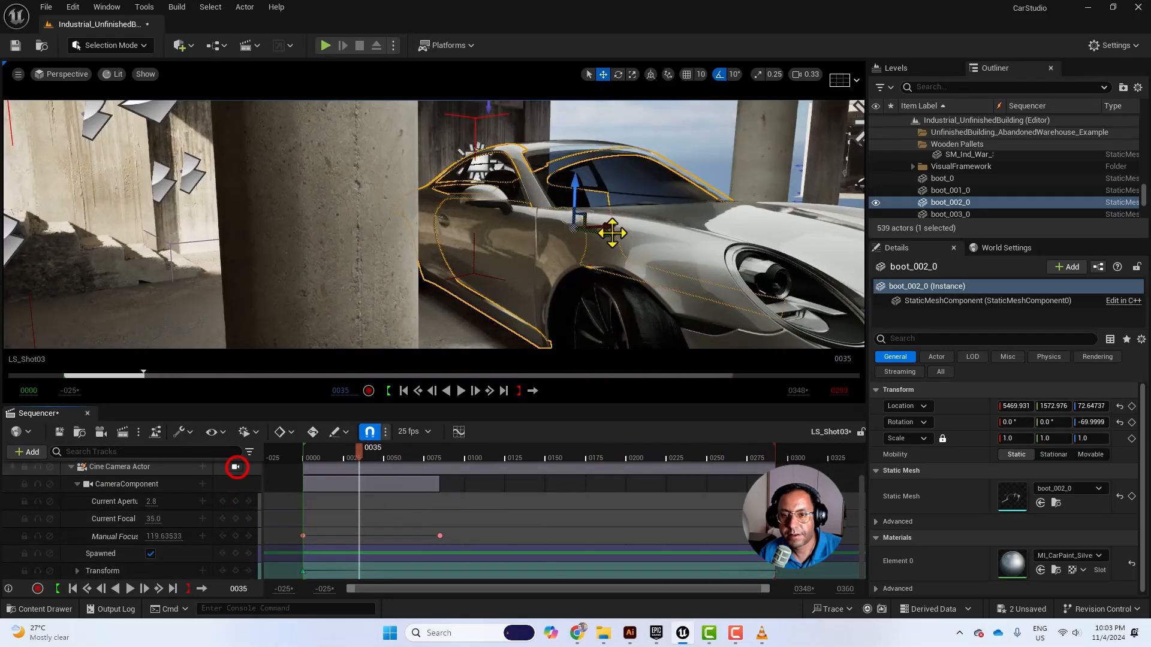
right_drag(611, 233, 611, 233)
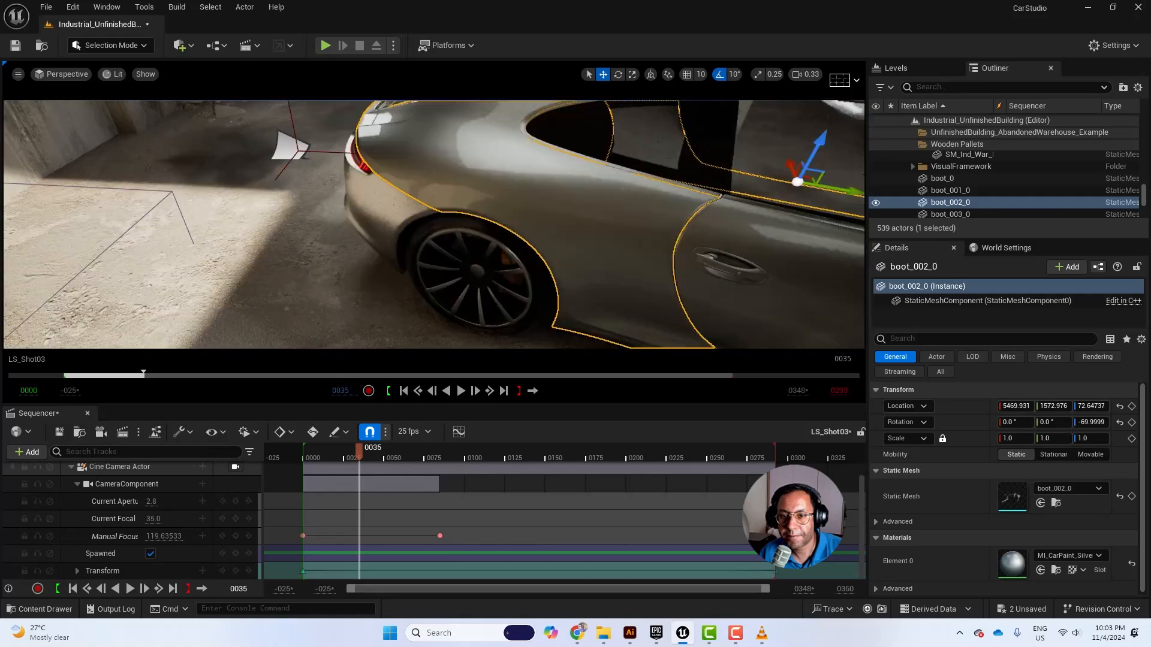
right_drag(552, 302, 553, 302)
click(553, 302)
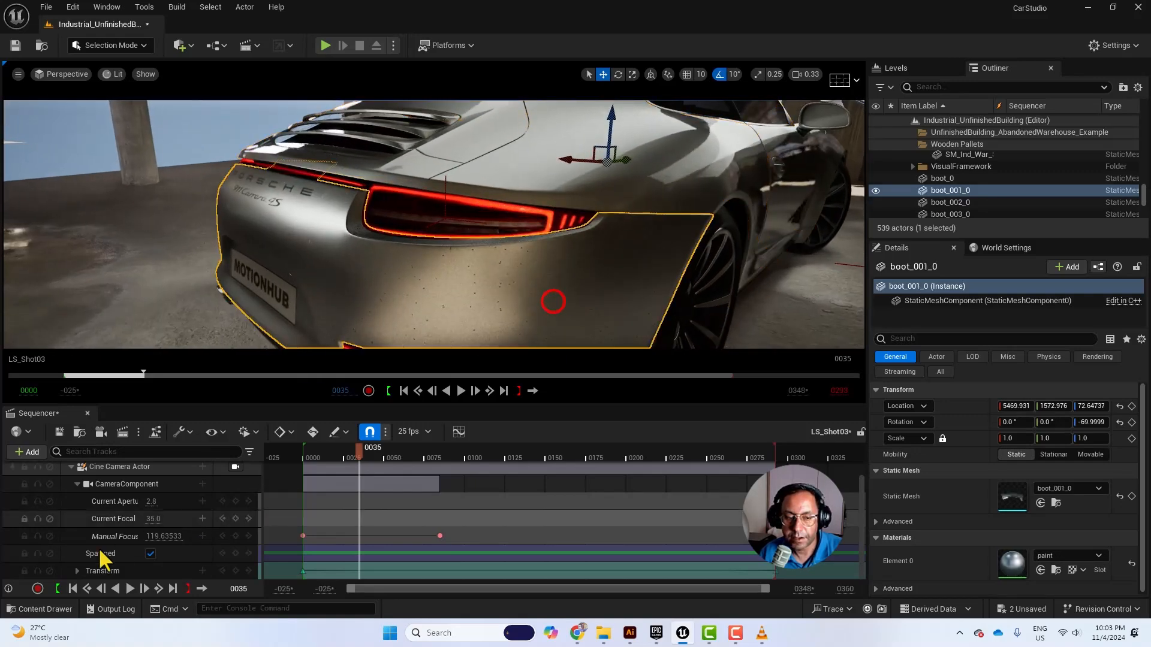
click(45, 609)
drag(448, 575, 528, 287)
right_drag(528, 287, 527, 288)
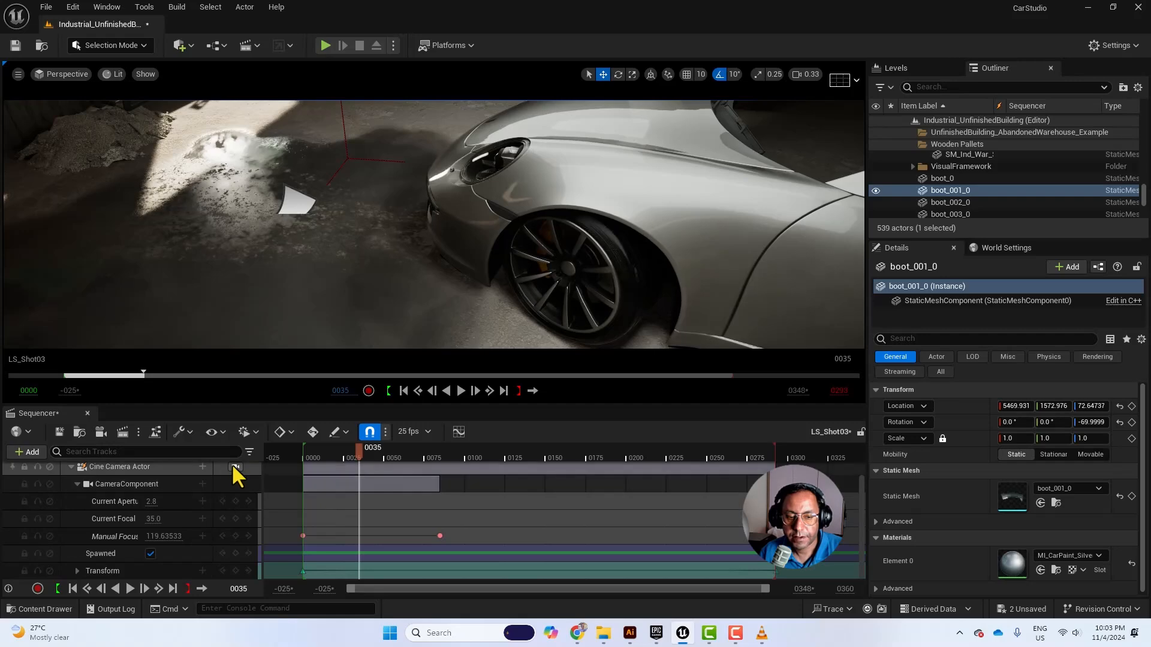
click(235, 467)
Step: Browse from the CarPaint materials to the LevelSequences folder in the project content
click(55, 609)
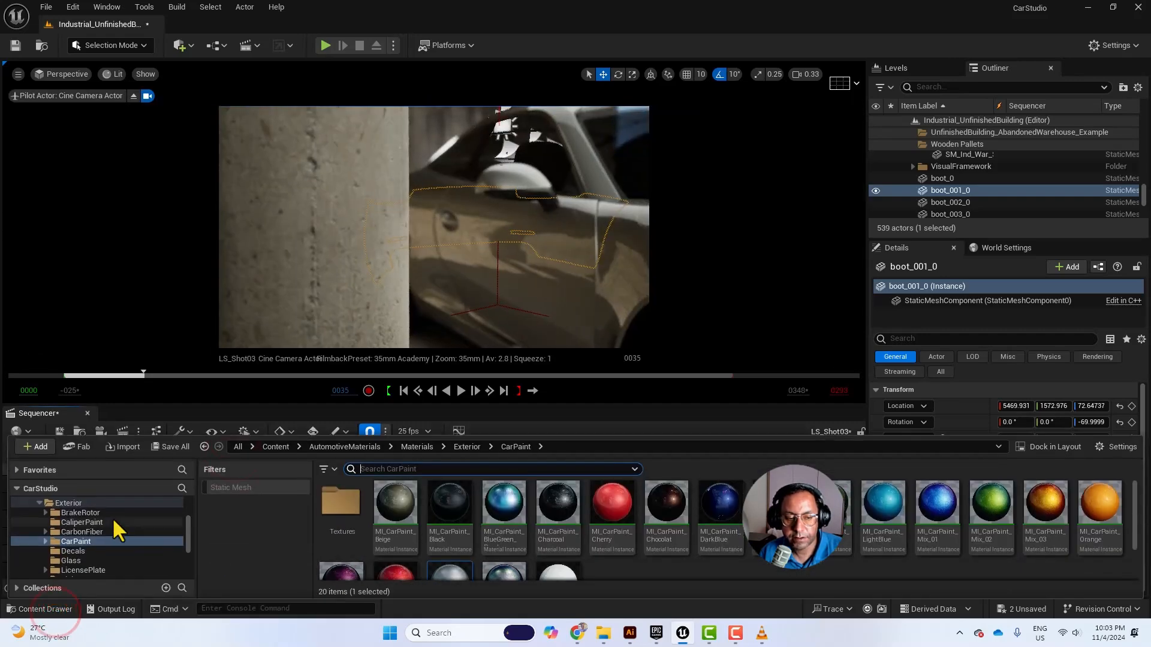
click(68, 503)
scroll(103, 523, up, 3)
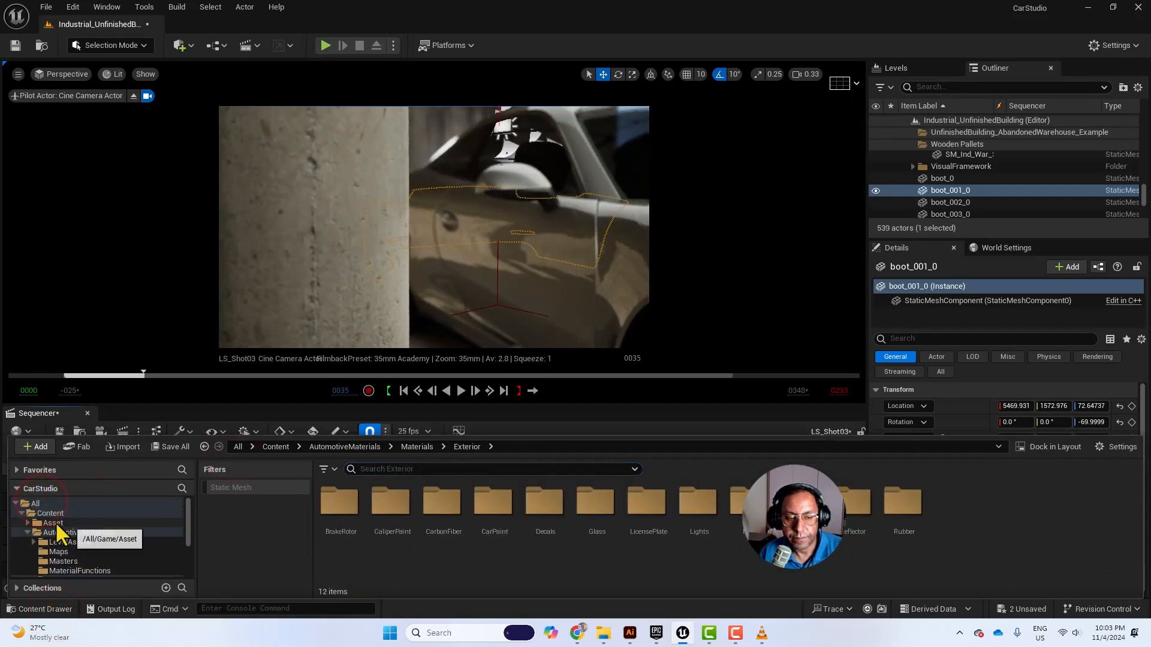
click(27, 532)
click(71, 551)
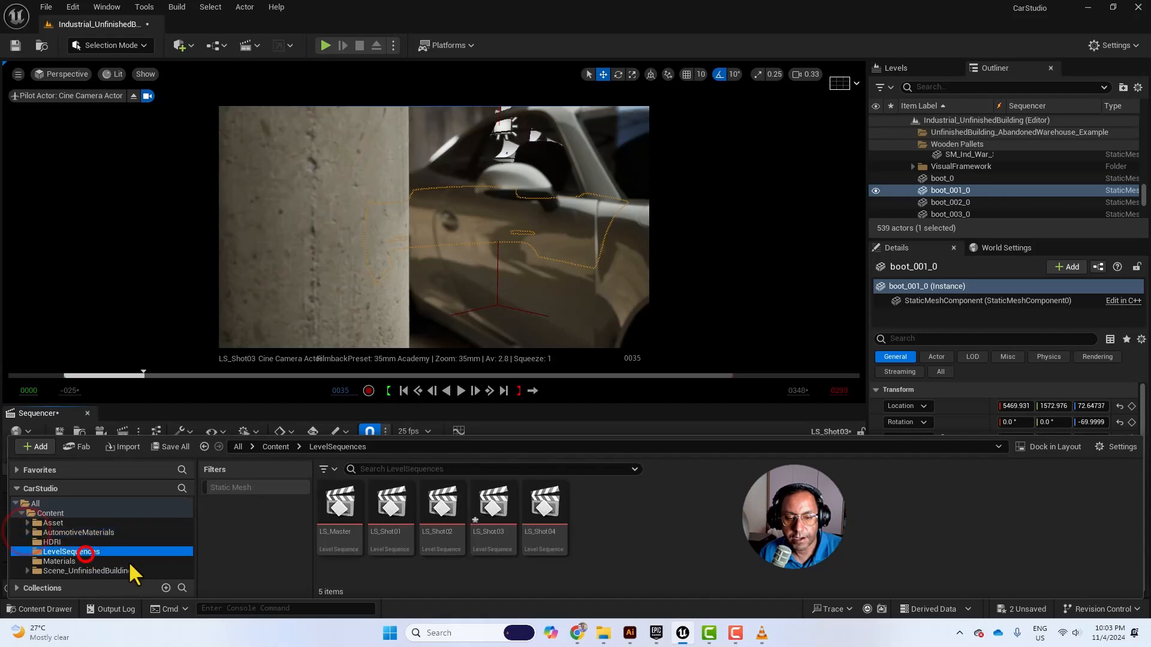
Step: Open the LS_Master sequence and insert LS_Shot03 into its Shots track
double_click(347, 498)
click(65, 611)
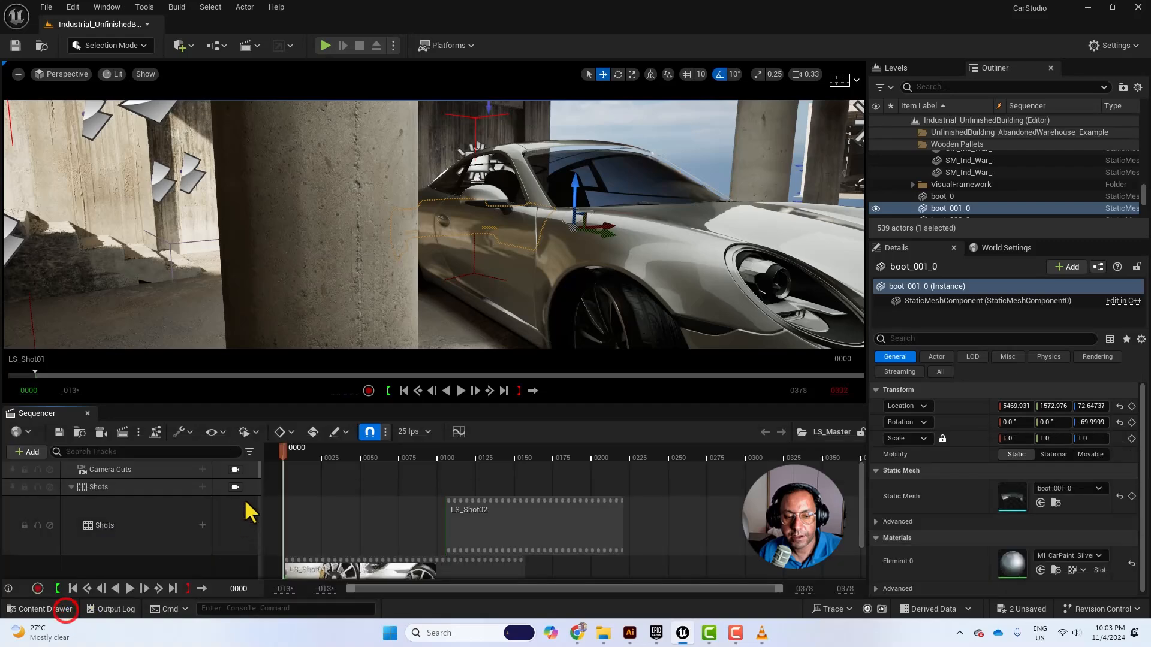
click(164, 485)
click(203, 487)
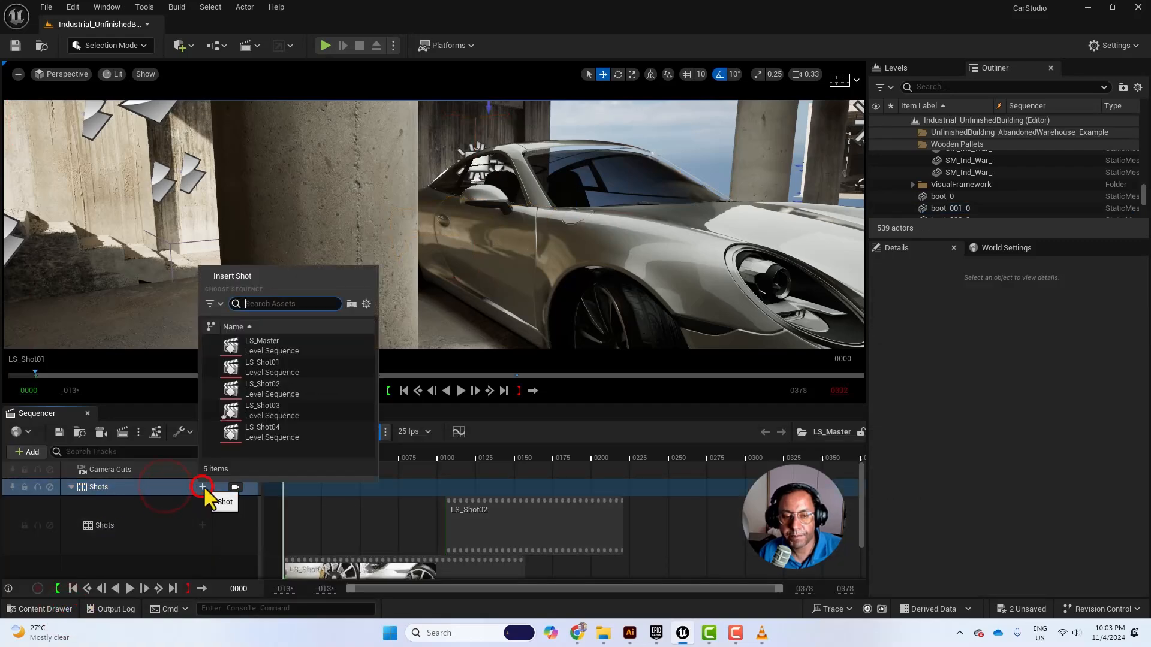
click(304, 407)
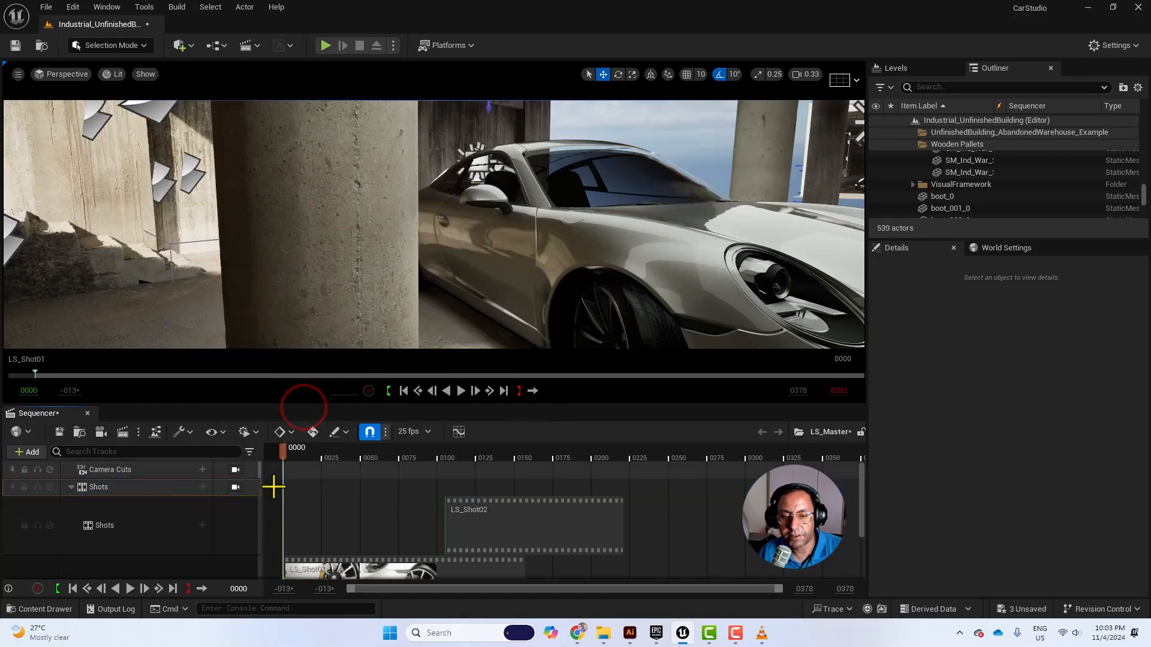
Step: Move LS_Shot03 to start at about frame 199, in the row above LS_Shot02
scroll(396, 552, up, 1)
click(386, 558)
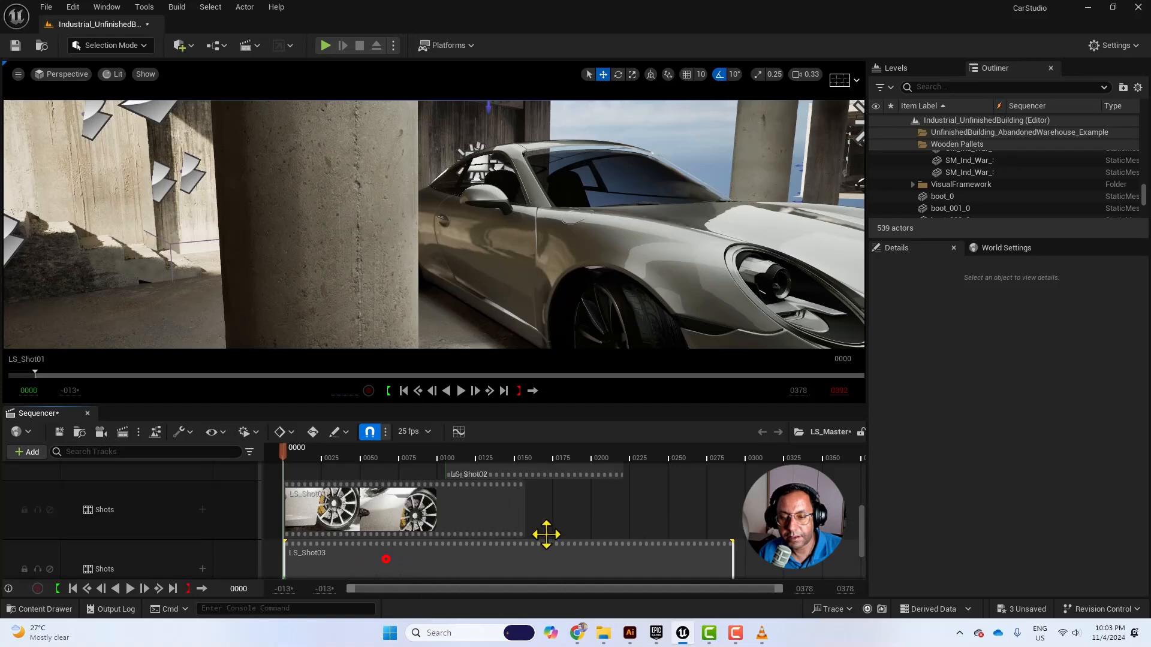
drag(516, 558, 775, 528)
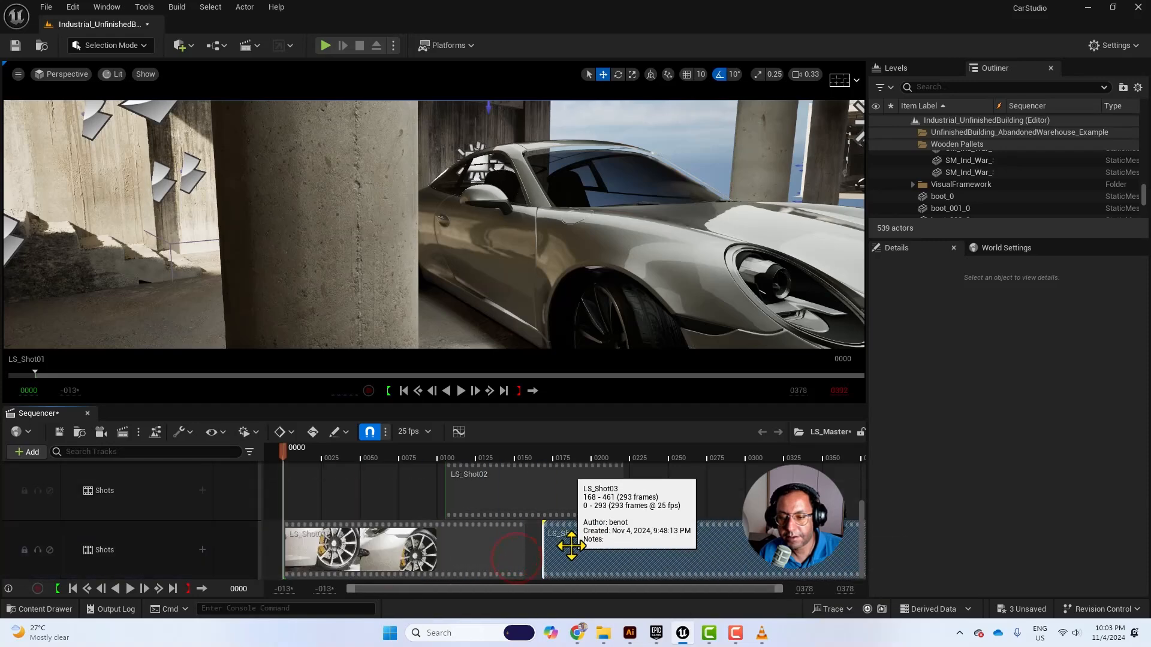
drag(612, 544, 642, 462)
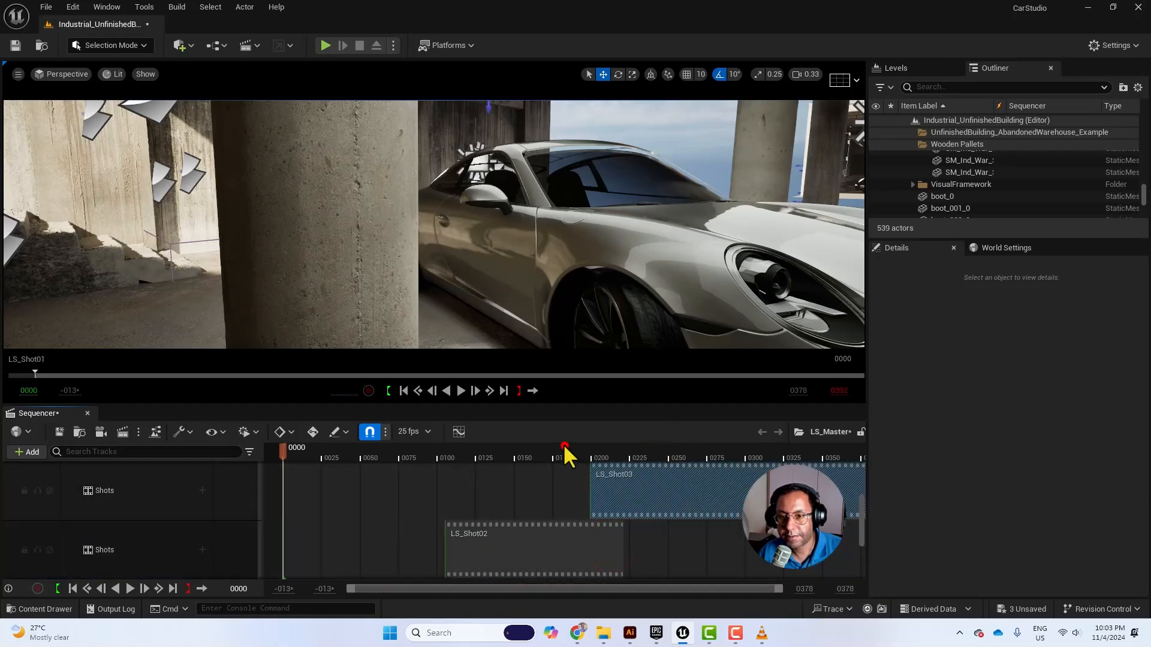
Step: Lock the viewport to the camera cuts and play from frame 190 to review the transition into LS_Shot03
drag(566, 451, 575, 449)
scroll(222, 488, up, 2)
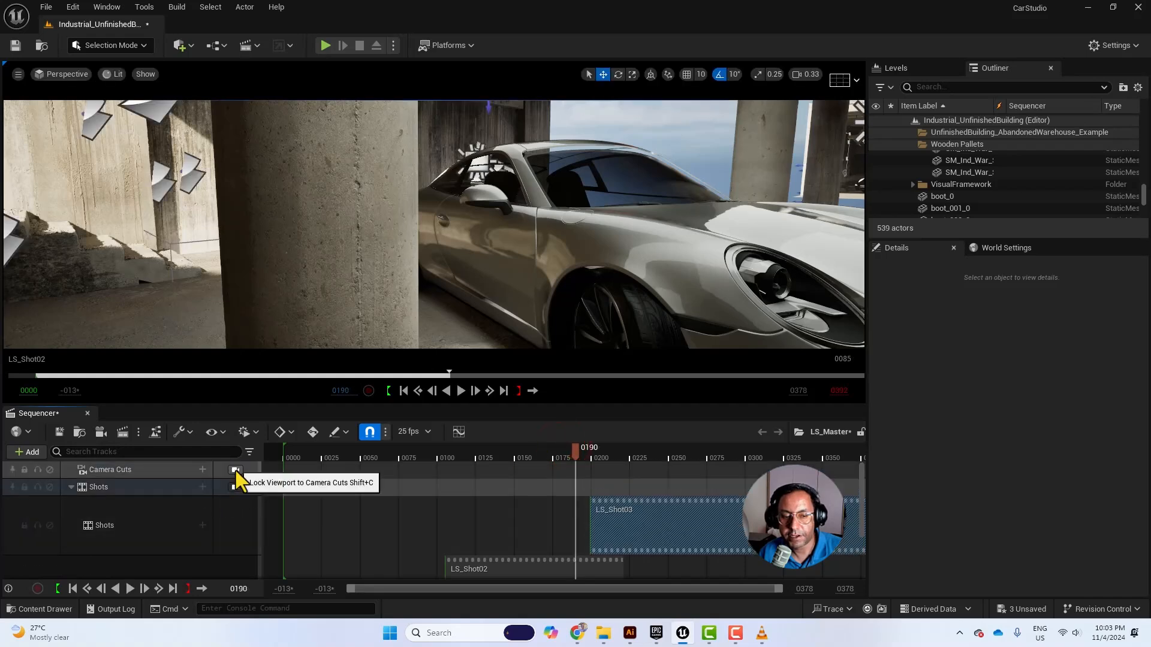
click(234, 470)
key(space)
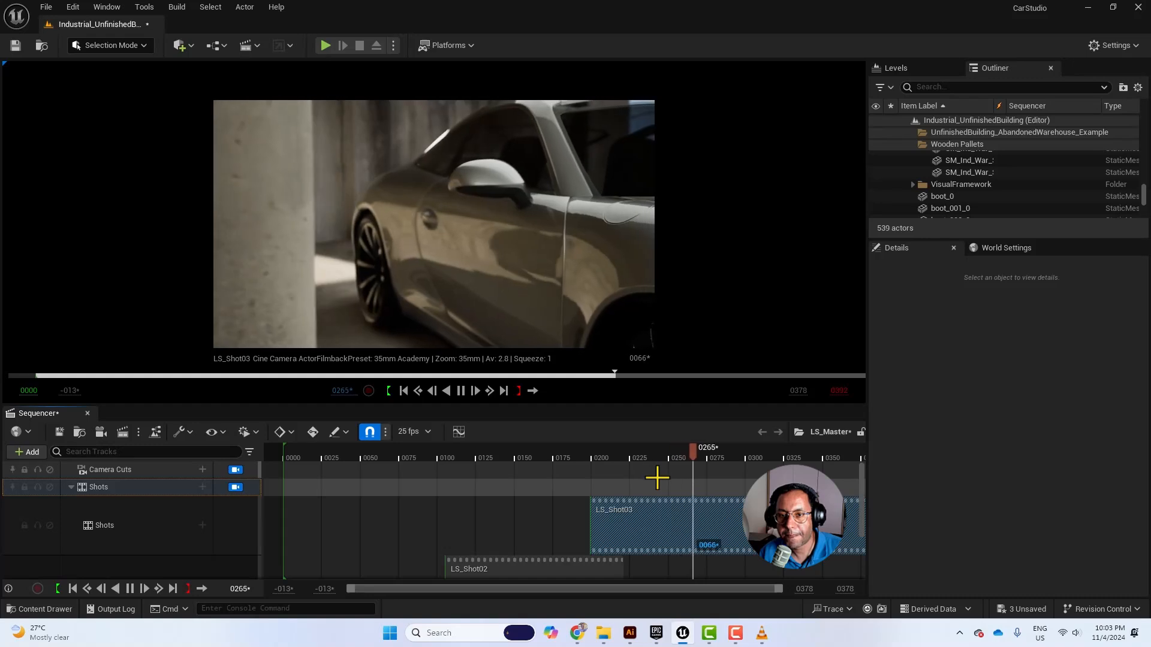
key(space)
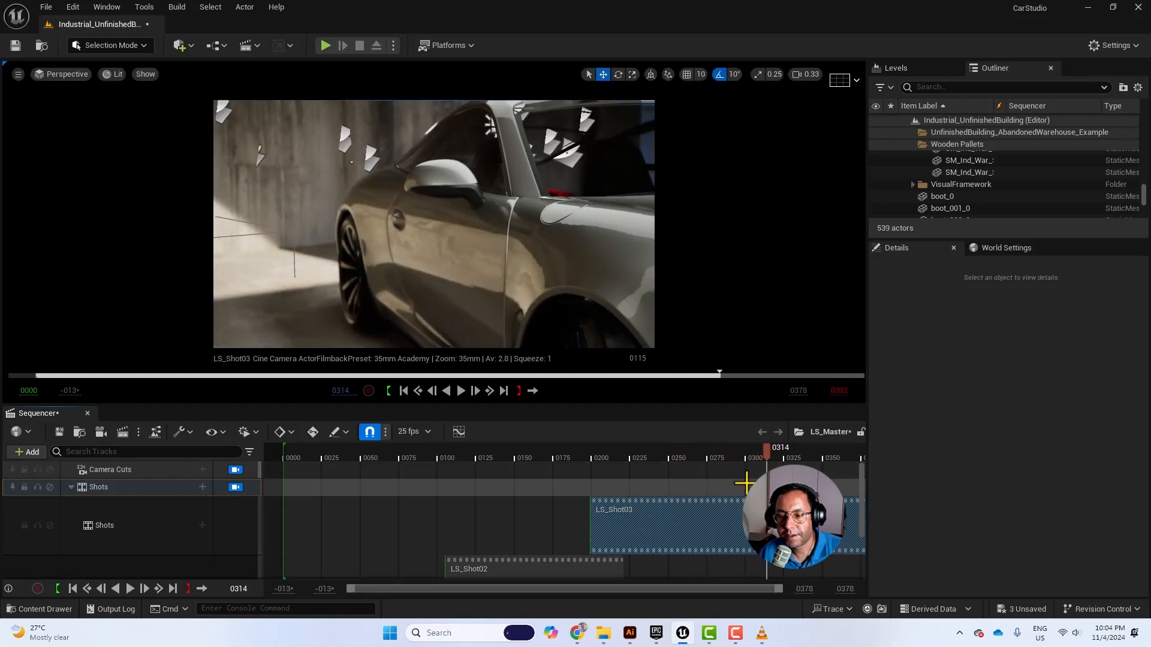
Step: Open the LS_Shot04 level sequence and add a new cine camera to it
click(70, 610)
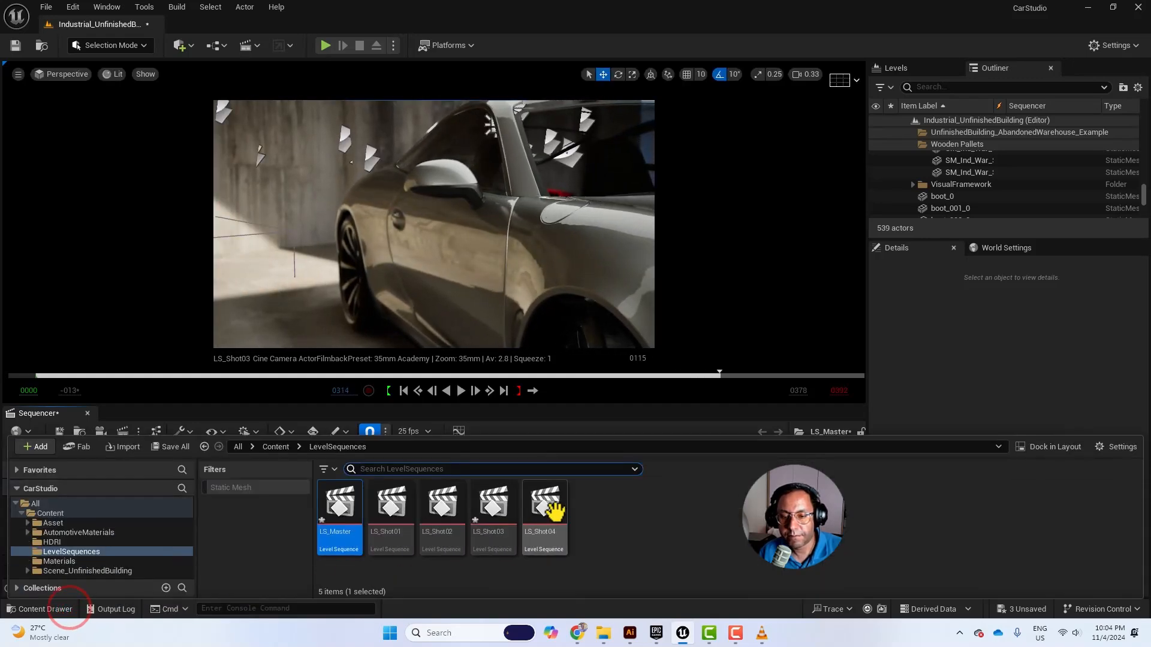
double_click(548, 501)
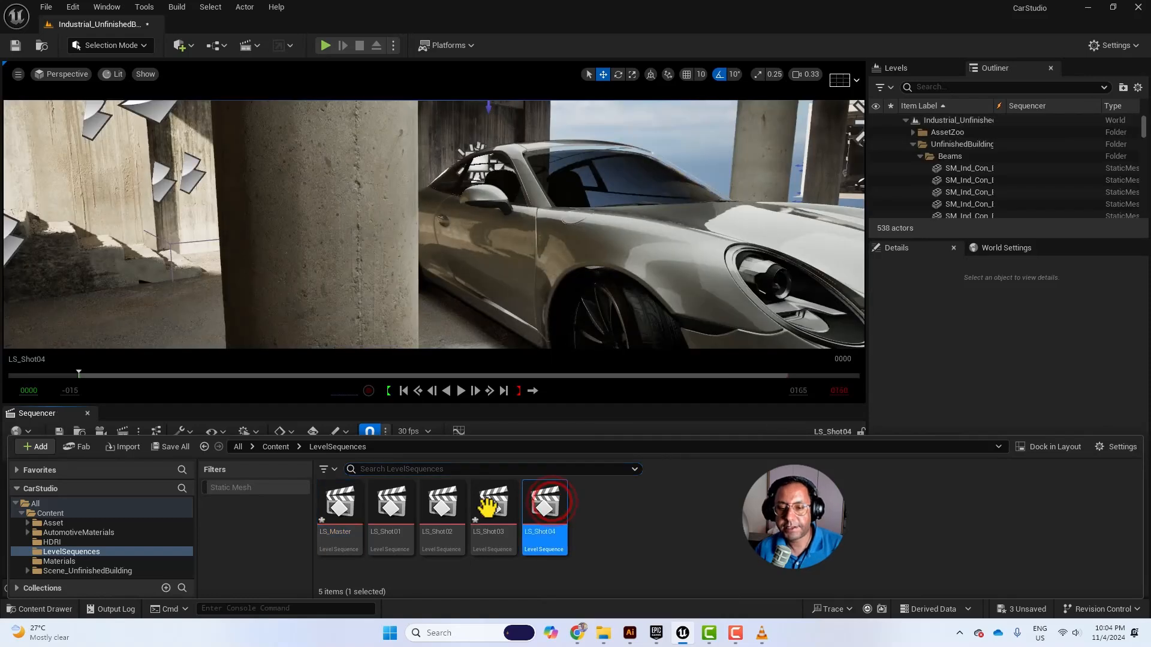
click(62, 609)
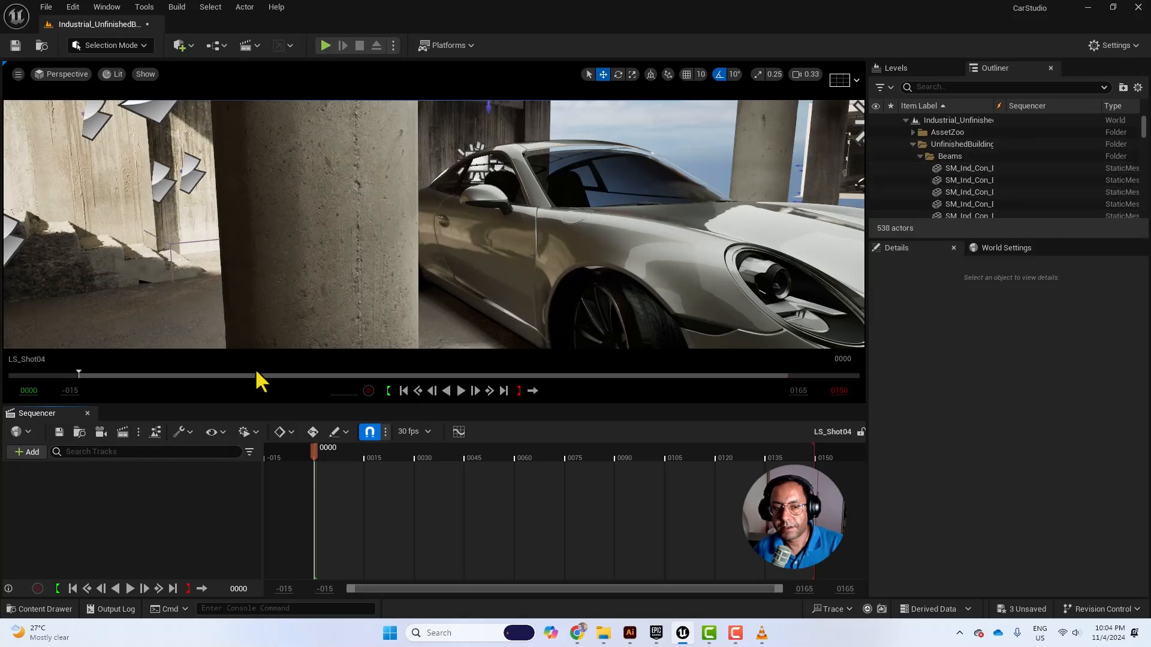
click(102, 432)
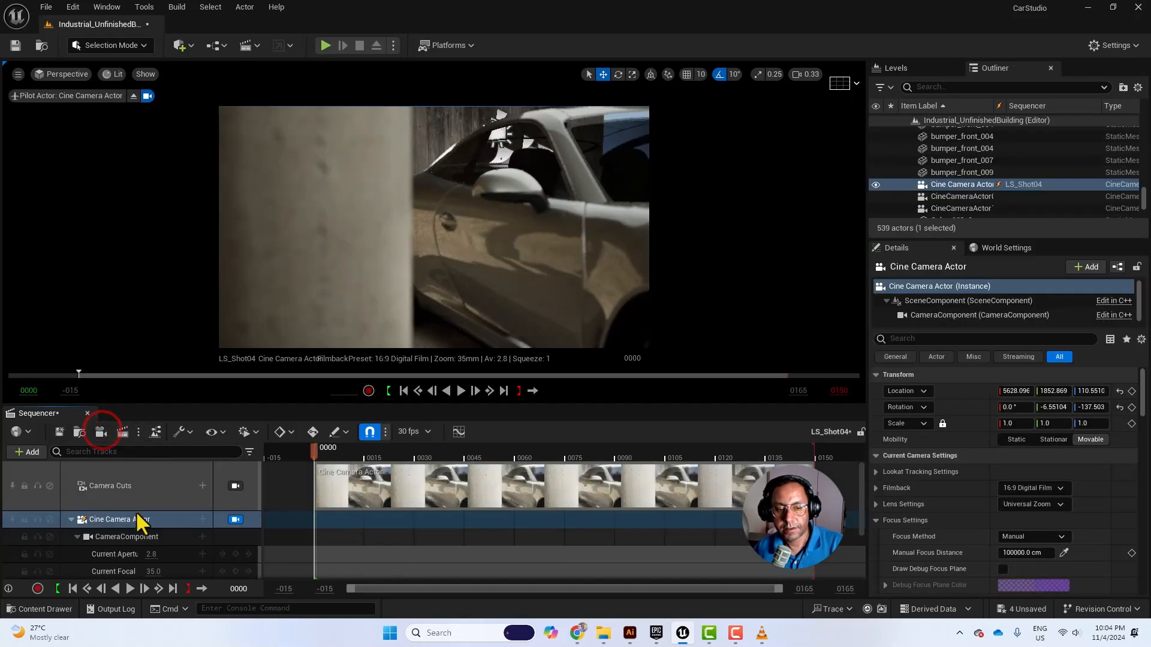
click(148, 522)
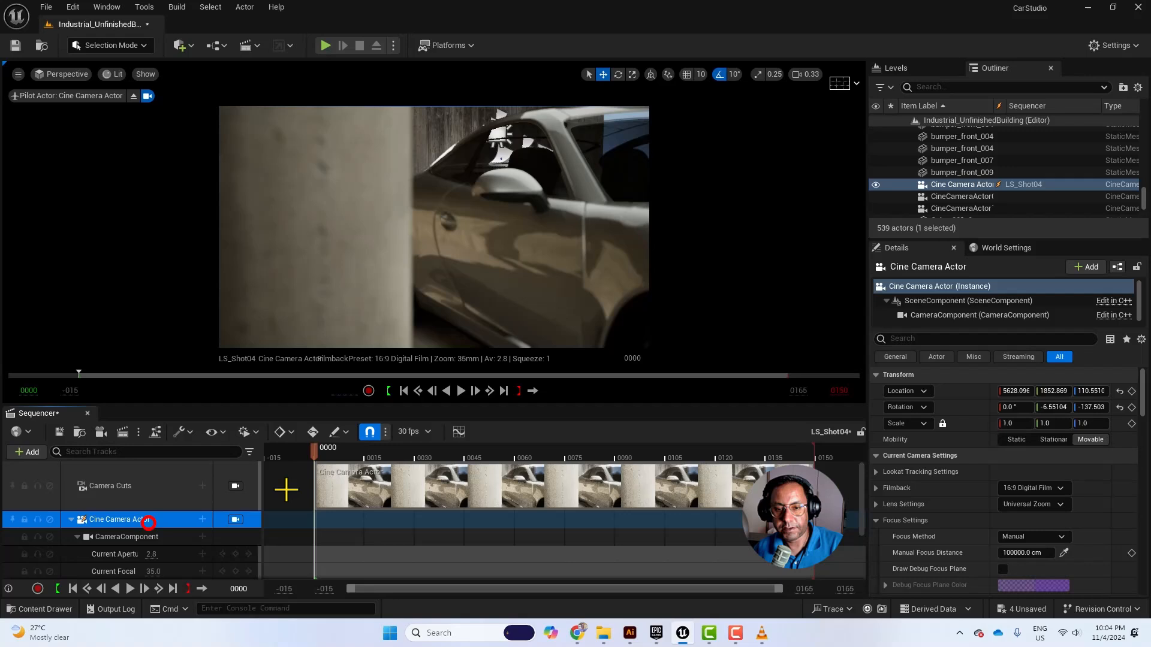
Step: Set the LS_Shot04 camera's filmback to 35mm Academy and its crop to 1.77 (16:9), and begin reframing the view
click(1042, 488)
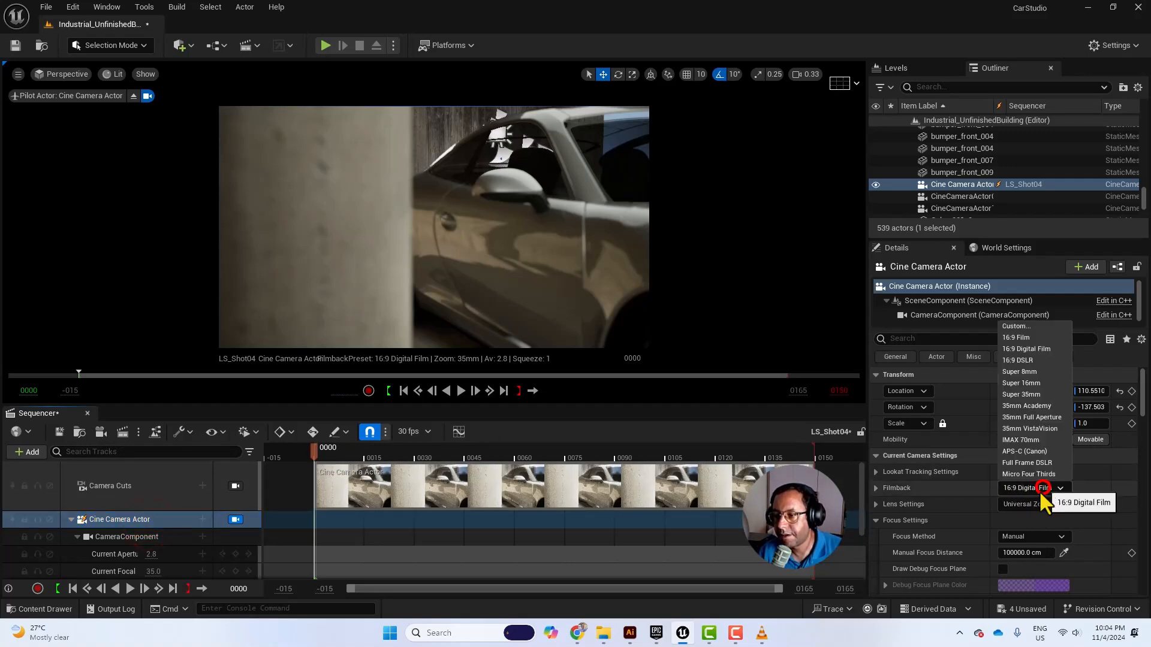
click(1041, 406)
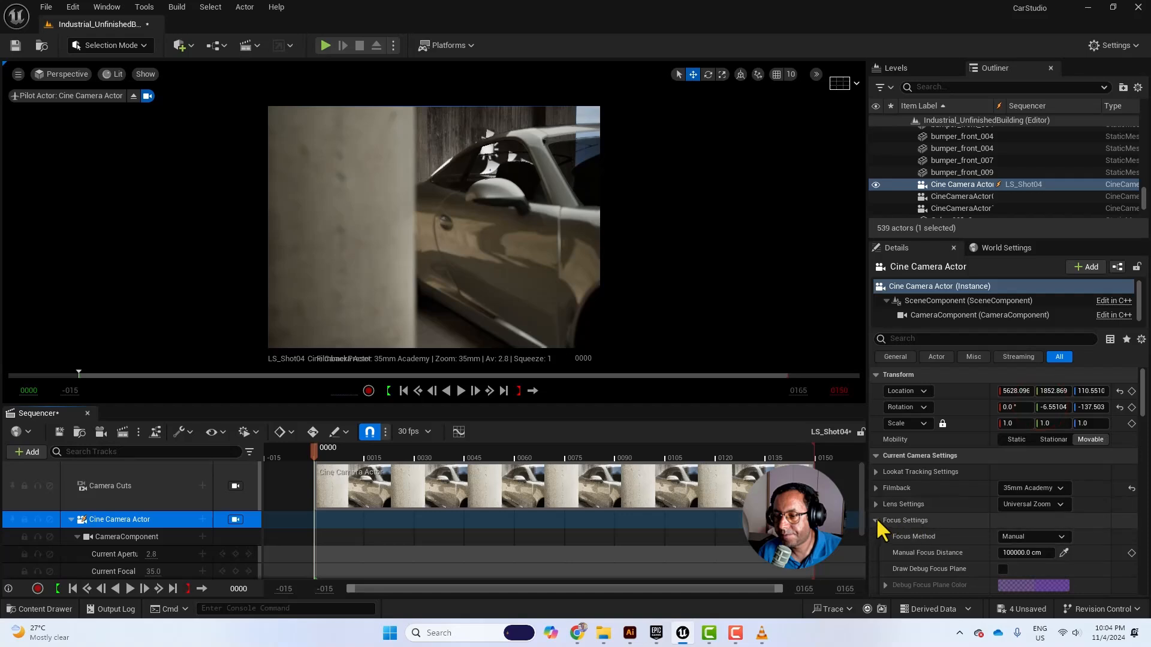
click(874, 520)
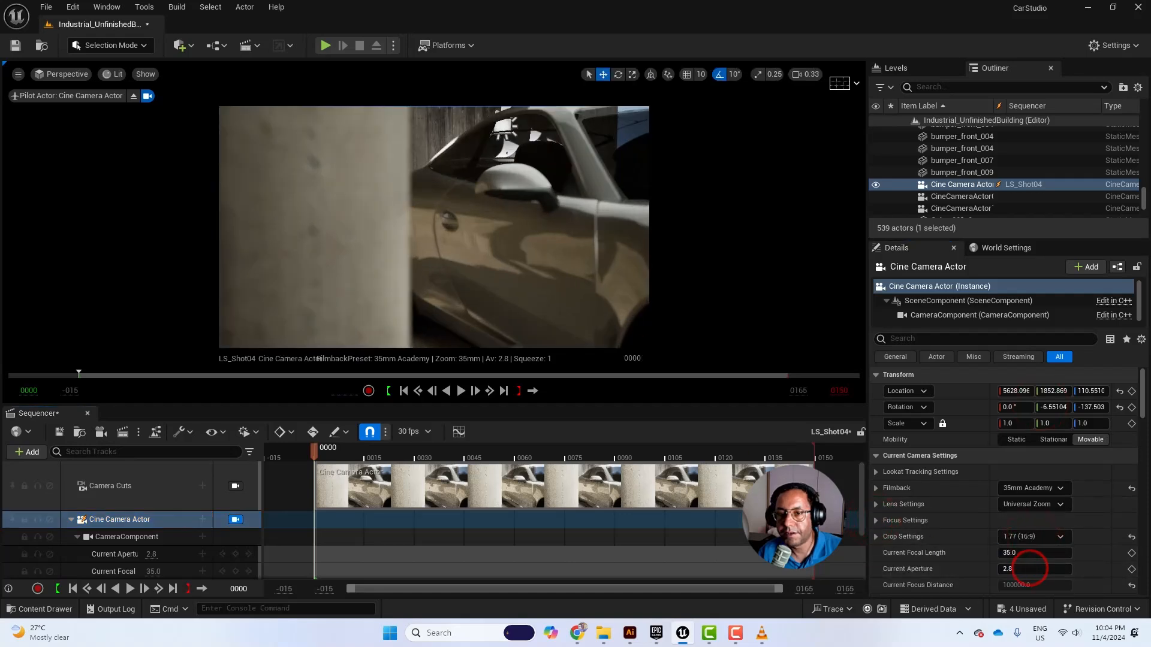
mouse_move(434, 228)
right_down()
mouse_move(435, 258)
mouse_move(431, 231)
mouse_move(436, 252)
mouse_move(412, 241)
mouse_move(441, 239)
mouse_move(431, 264)
mouse_move(422, 246)
right_up()
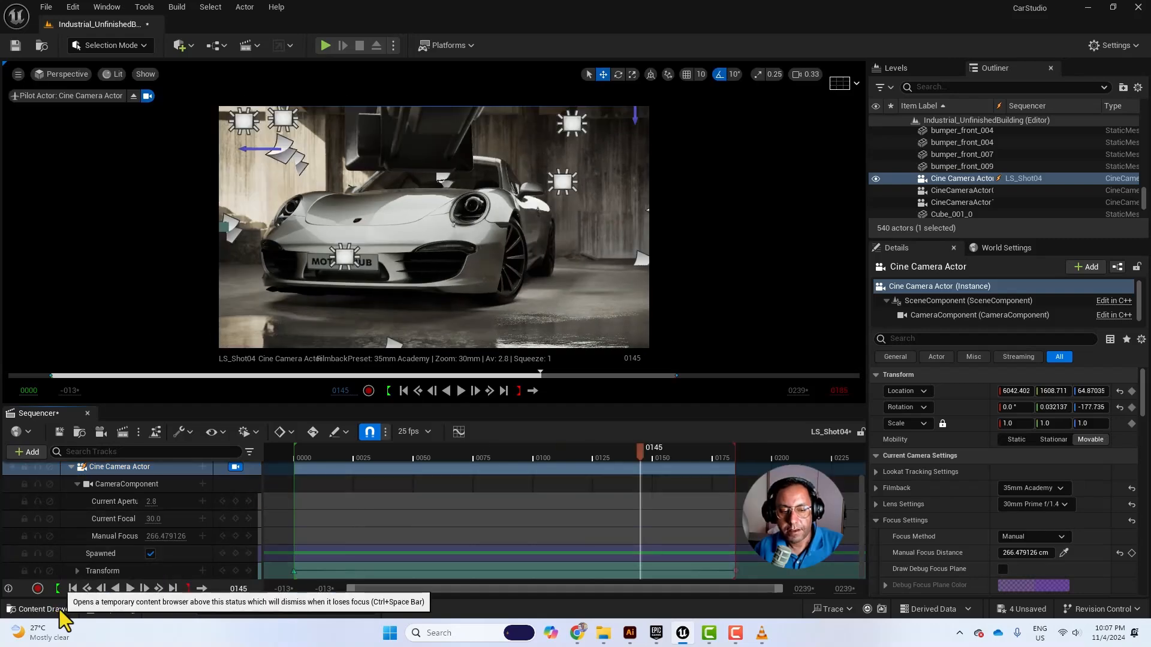
Step: Return to LS_Master and insert LS_Shot04 into the Shots track at frame 294
click(58, 609)
double_click(331, 502)
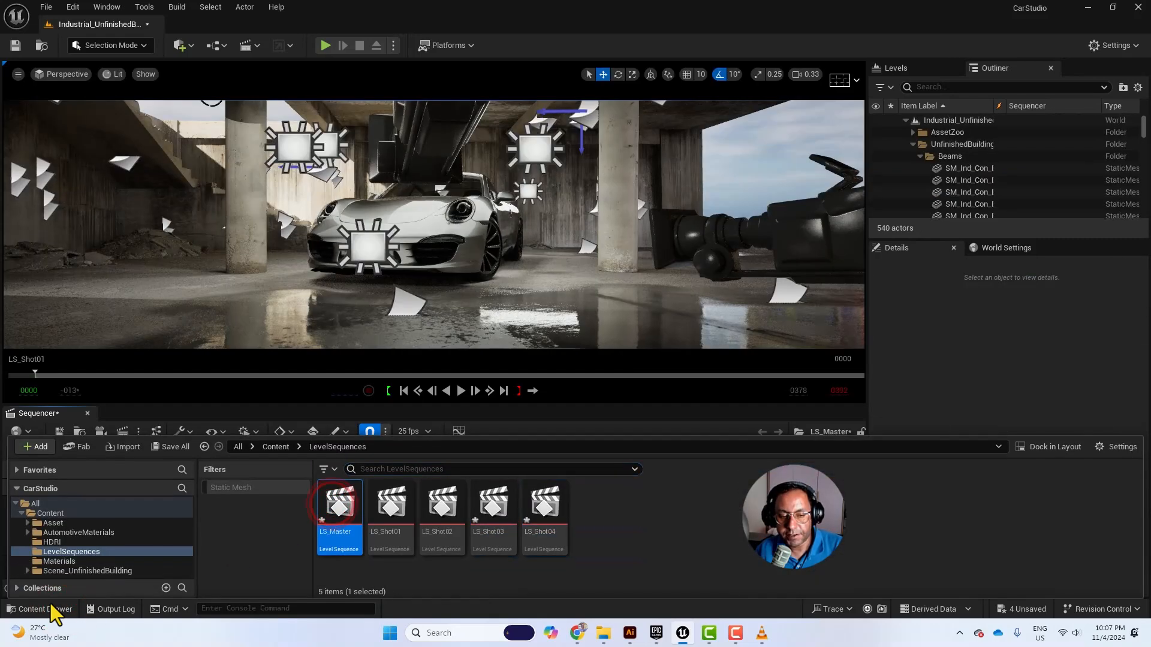
click(45, 609)
drag(412, 465, 735, 450)
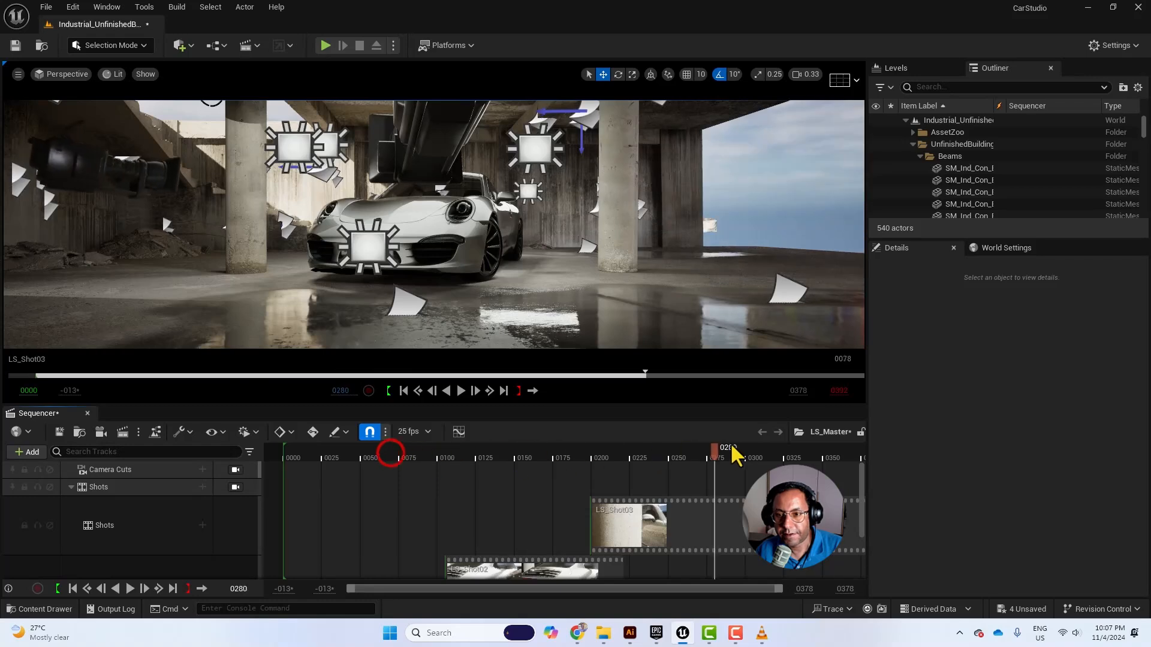
scroll(224, 513, down, 2)
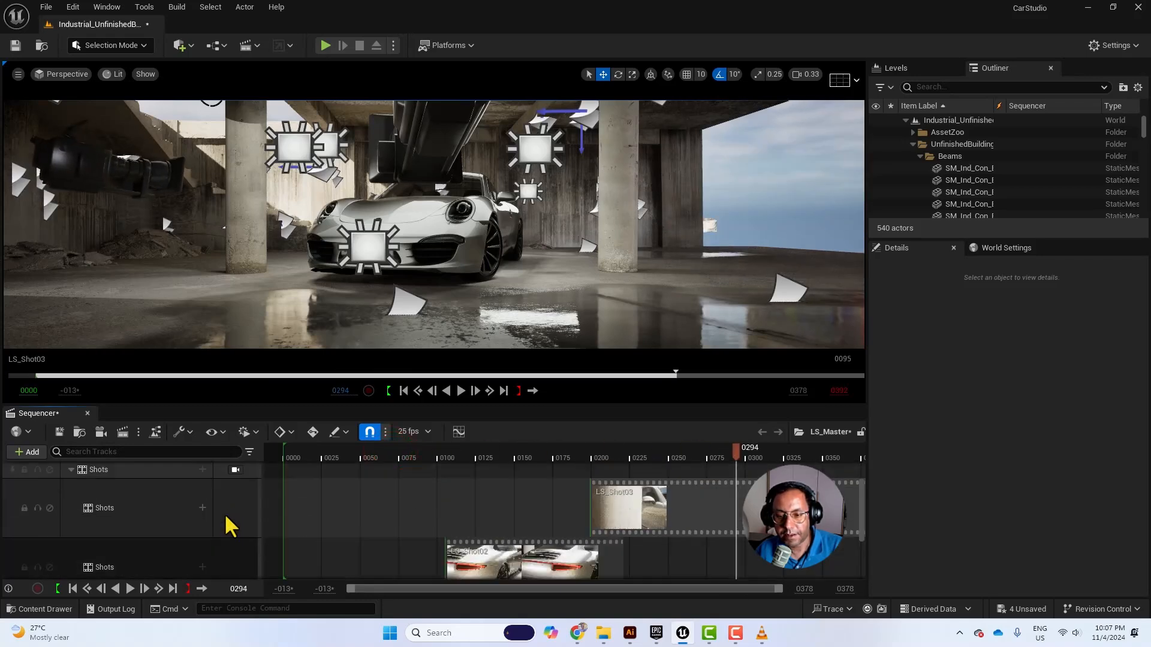
scroll(224, 513, up, 2)
click(204, 486)
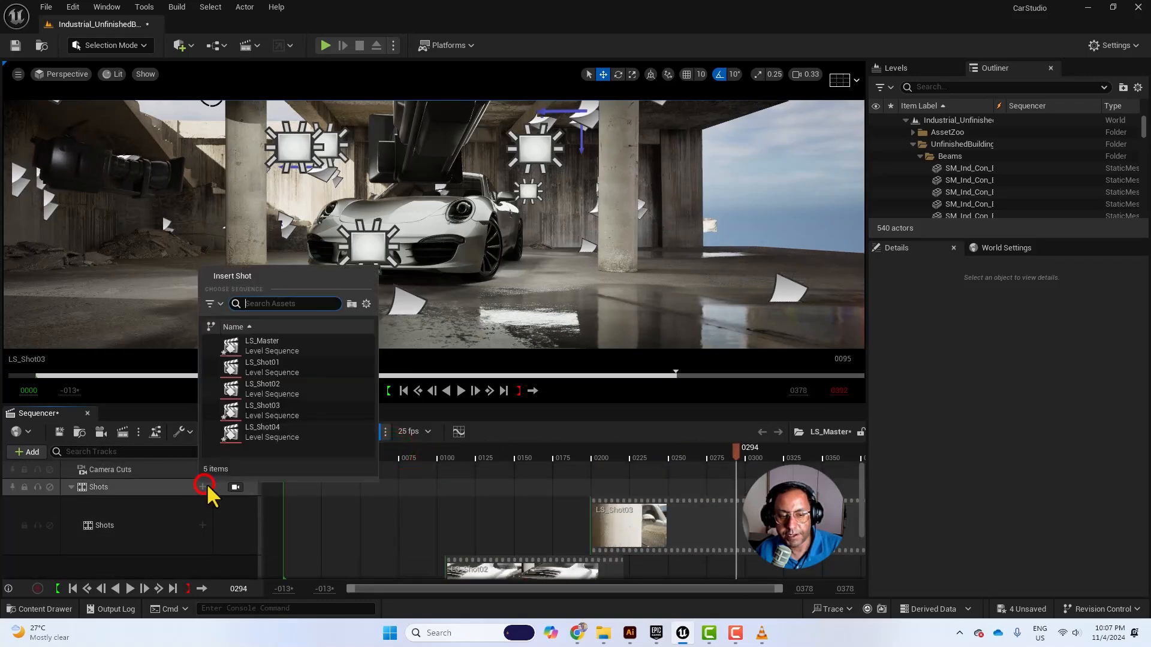
click(302, 431)
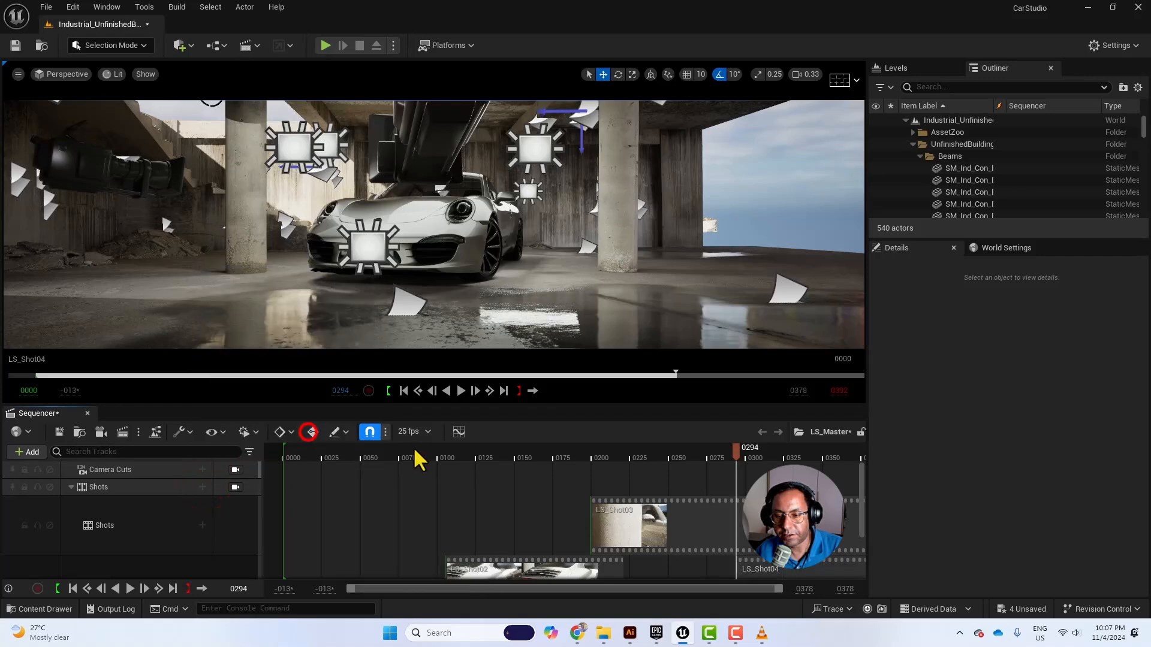
Step: Move LS_Shot04 to the row above LS_Shot03 and lock the viewport to the camera cuts at frame 255
drag(760, 569, 763, 465)
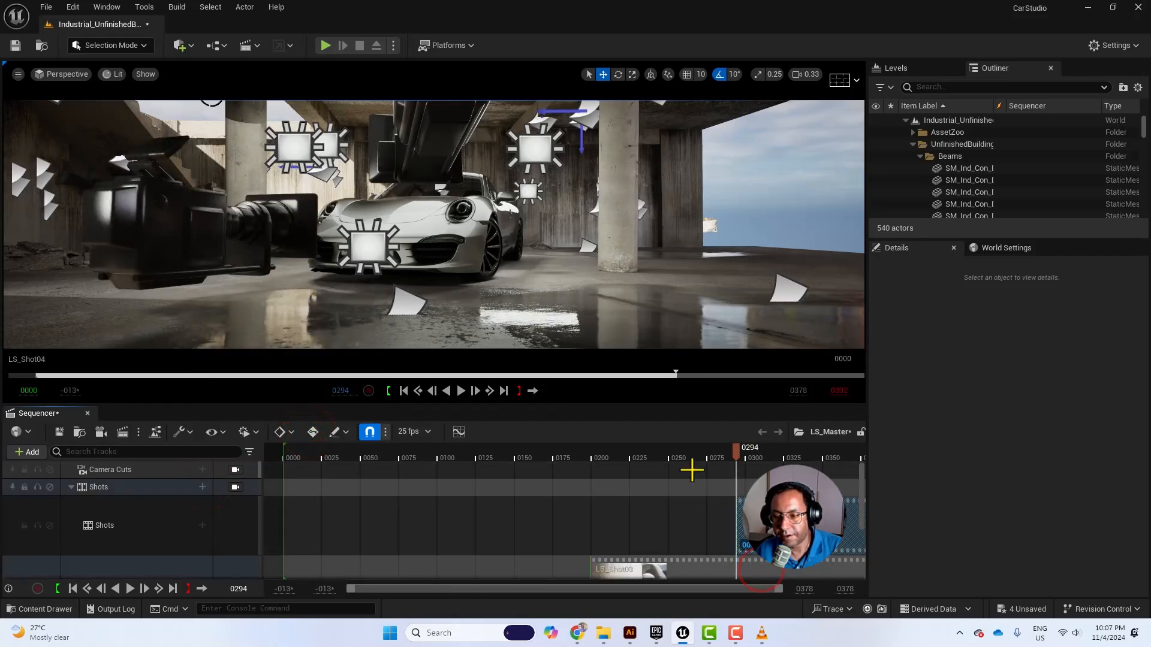
mouse_move(685, 457)
mouse_down()
mouse_move(574, 456)
mouse_move(677, 458)
mouse_up()
click(237, 470)
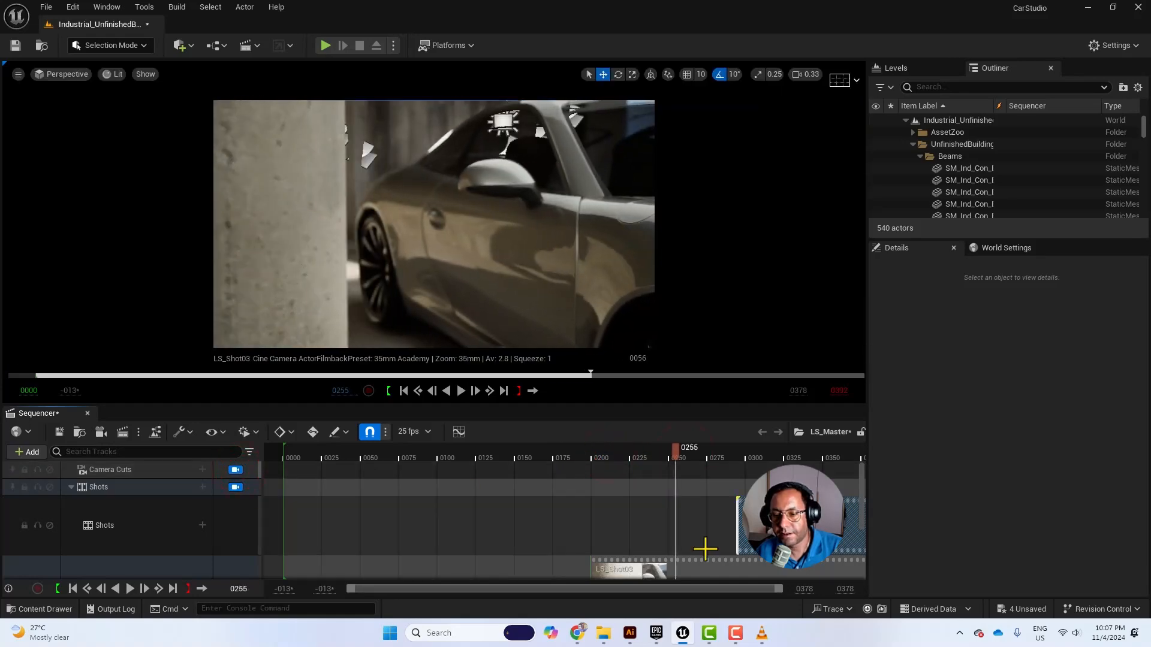
Step: Move LS_Shot04 to start at frame 449 and extend the master's playback range to the end of that shot
drag(806, 589, 851, 589)
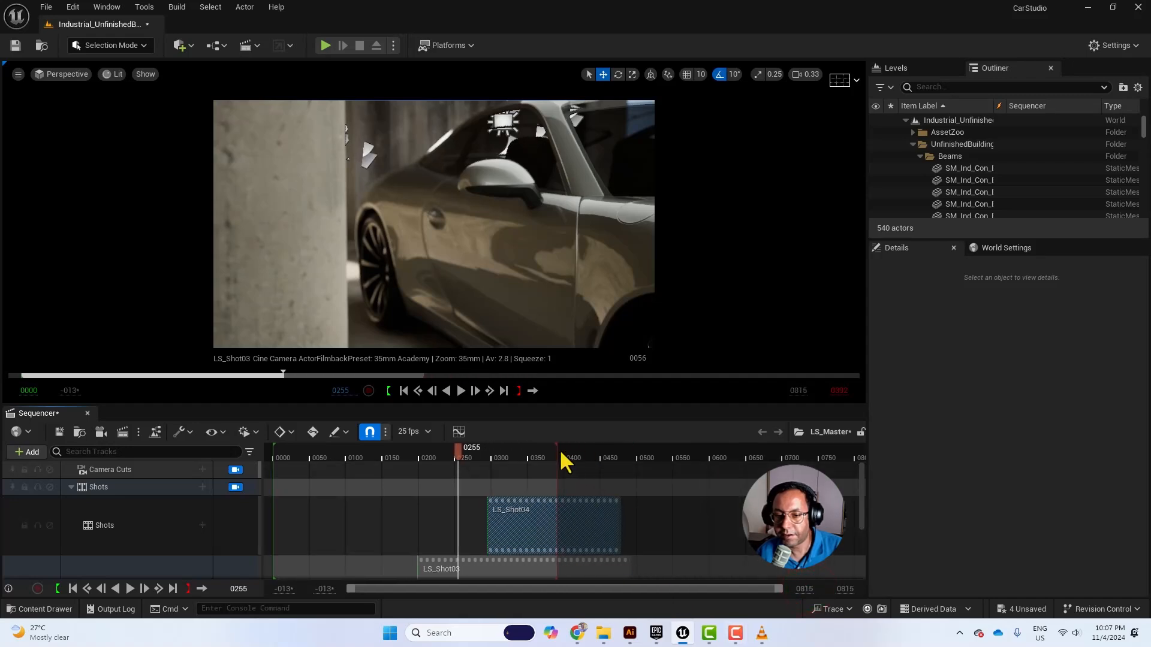
drag(555, 447, 604, 447)
drag(554, 529, 668, 521)
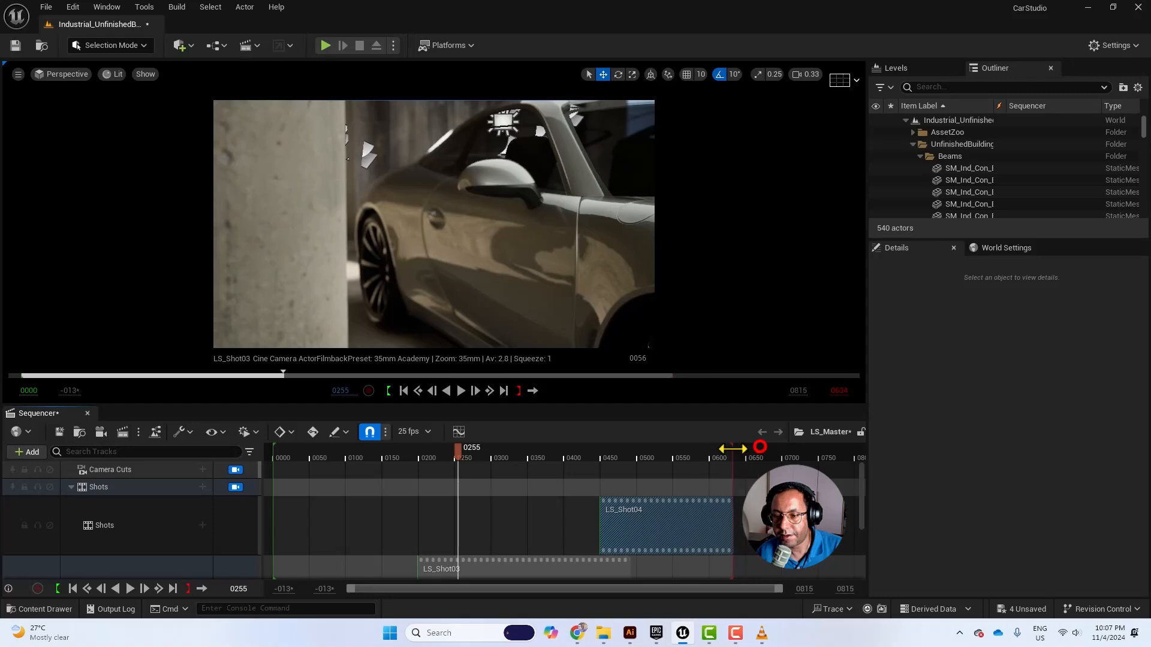
Step: Play and scrub the LS_Shot03 section of the master sequence up to frame 364 to check its camera coverage
click(498, 456)
key(space)
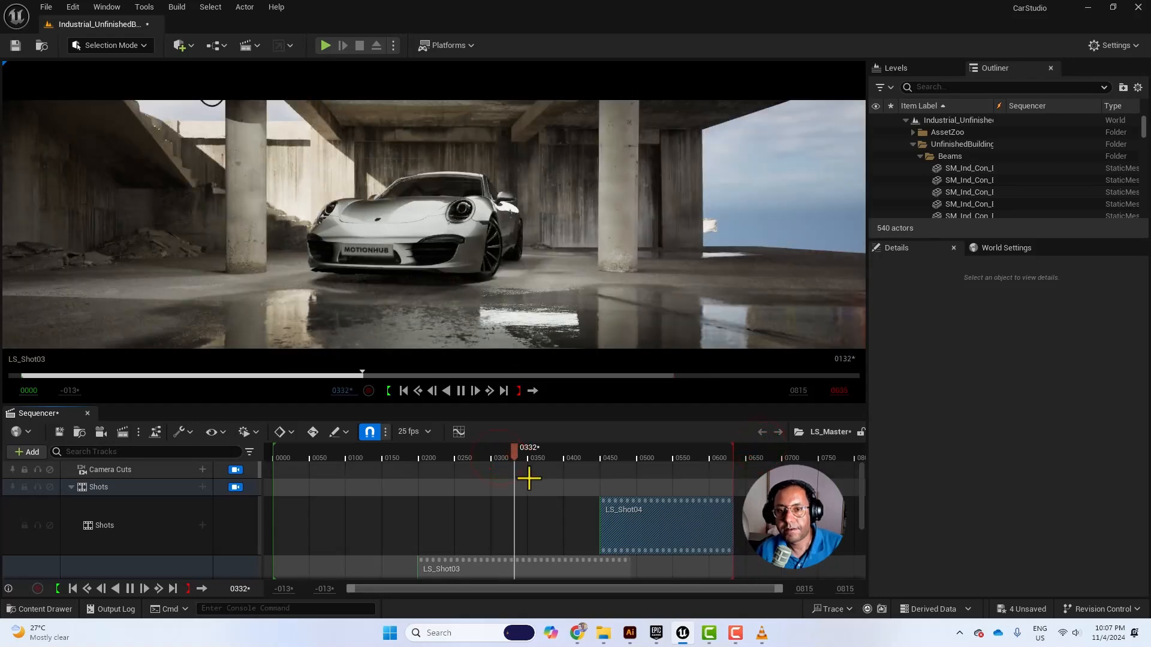
key(space)
click(362, 498)
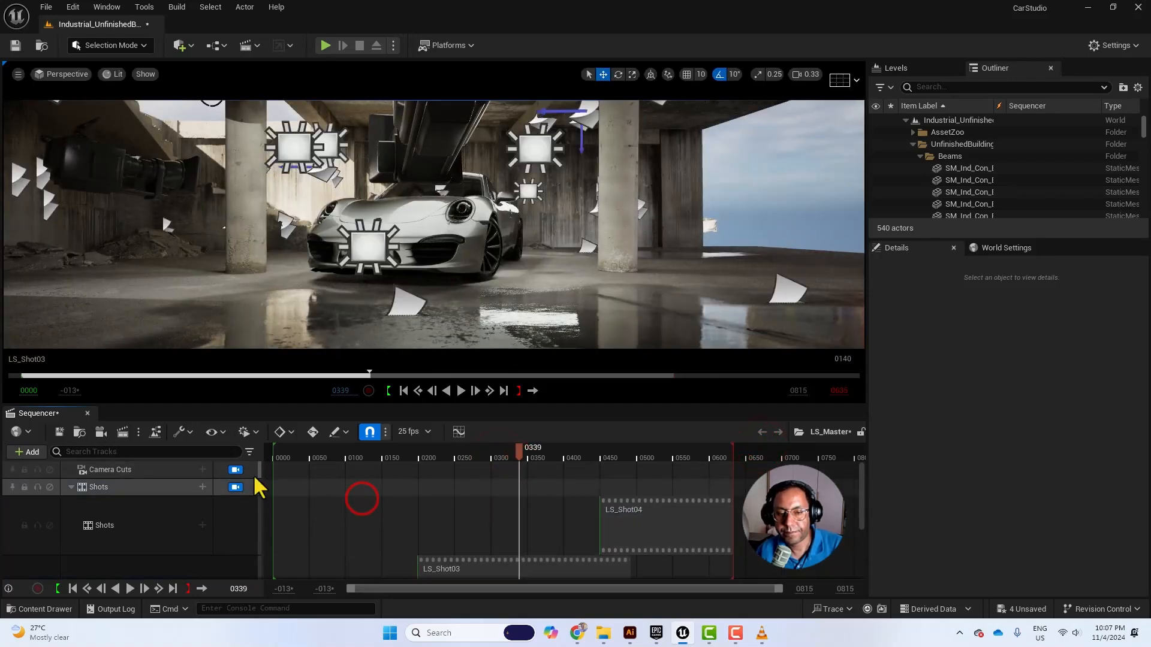
drag(515, 443, 538, 455)
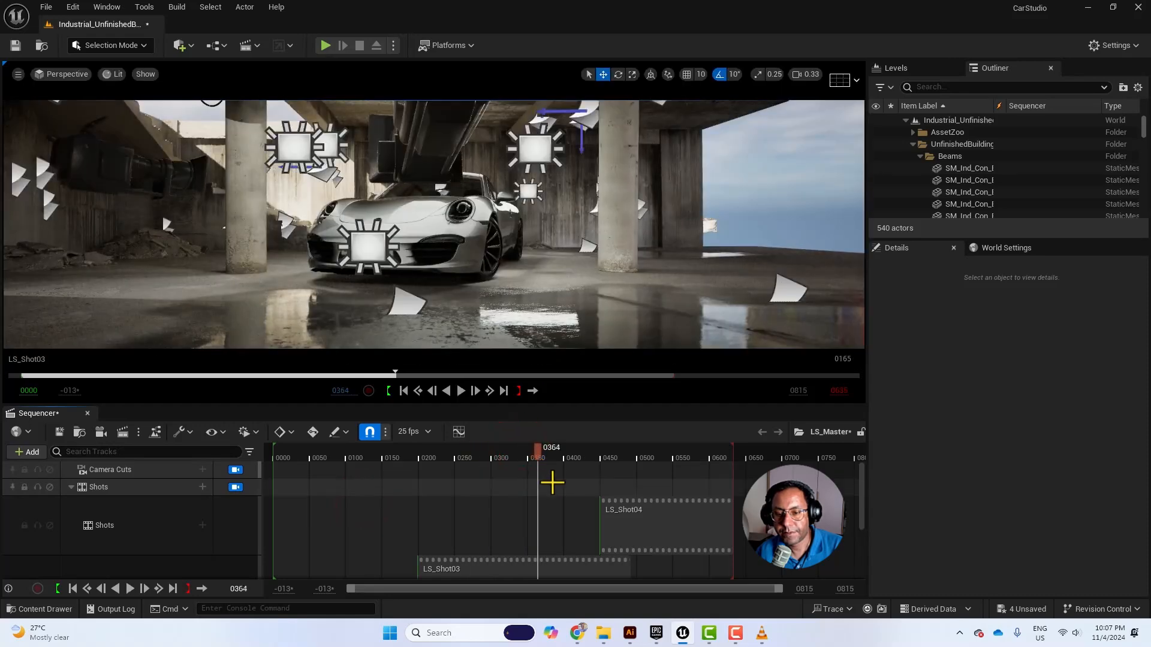
drag(861, 494, 870, 472)
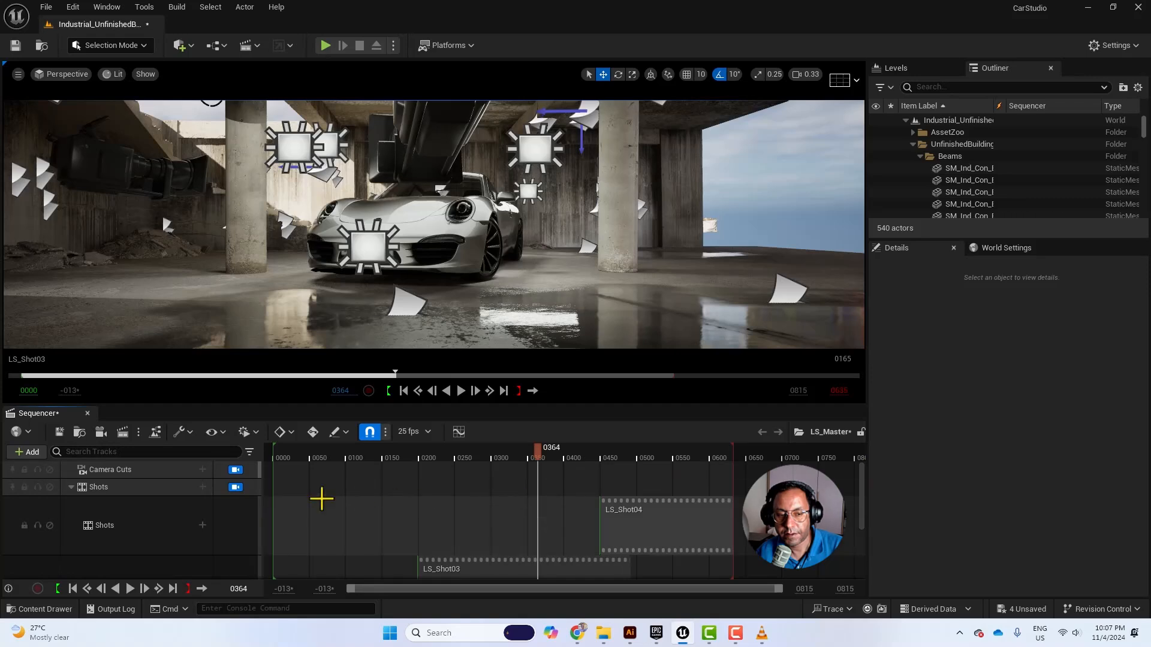
Step: Open LS_Shot03, extend its camera cut to the end of the shot, and return to LS_Master
double_click(543, 565)
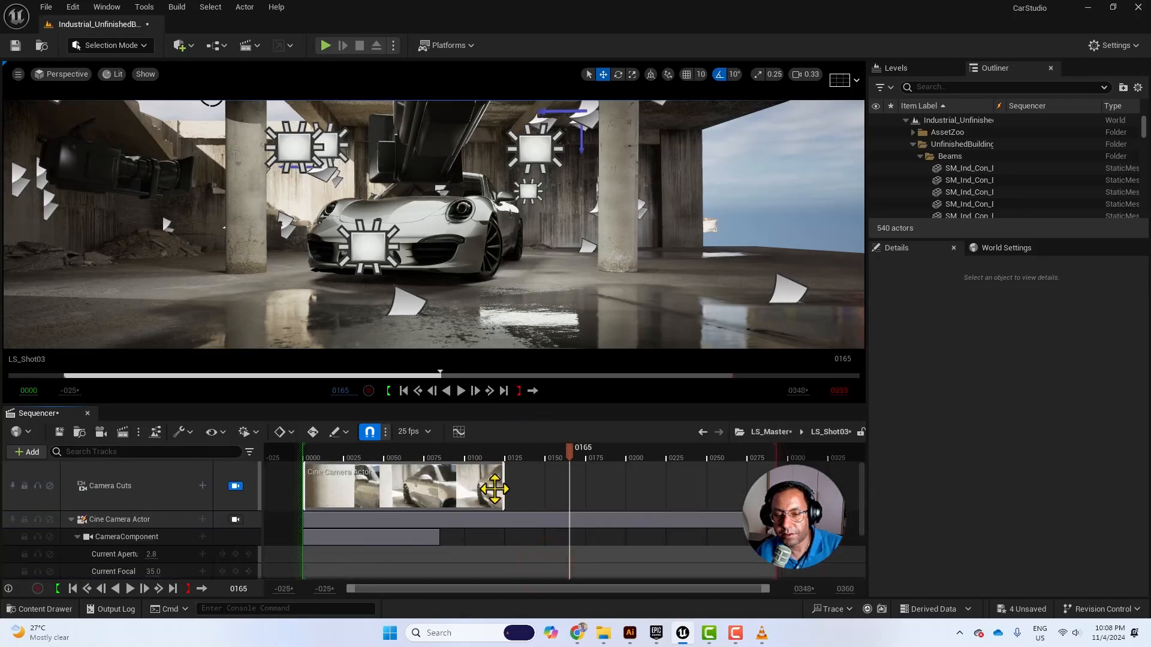
drag(502, 479, 774, 479)
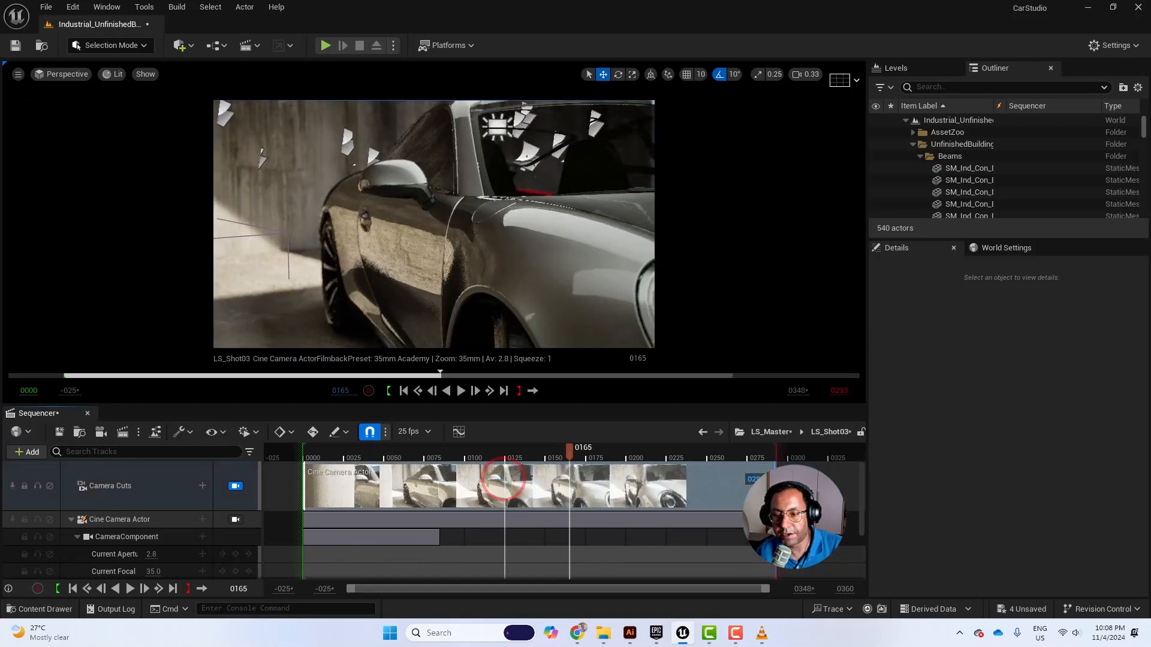
click(772, 431)
Step: Check the master at frame 572, then open LS_Shot04 and extend its camera cut beyond the shot's end
drag(542, 452, 689, 465)
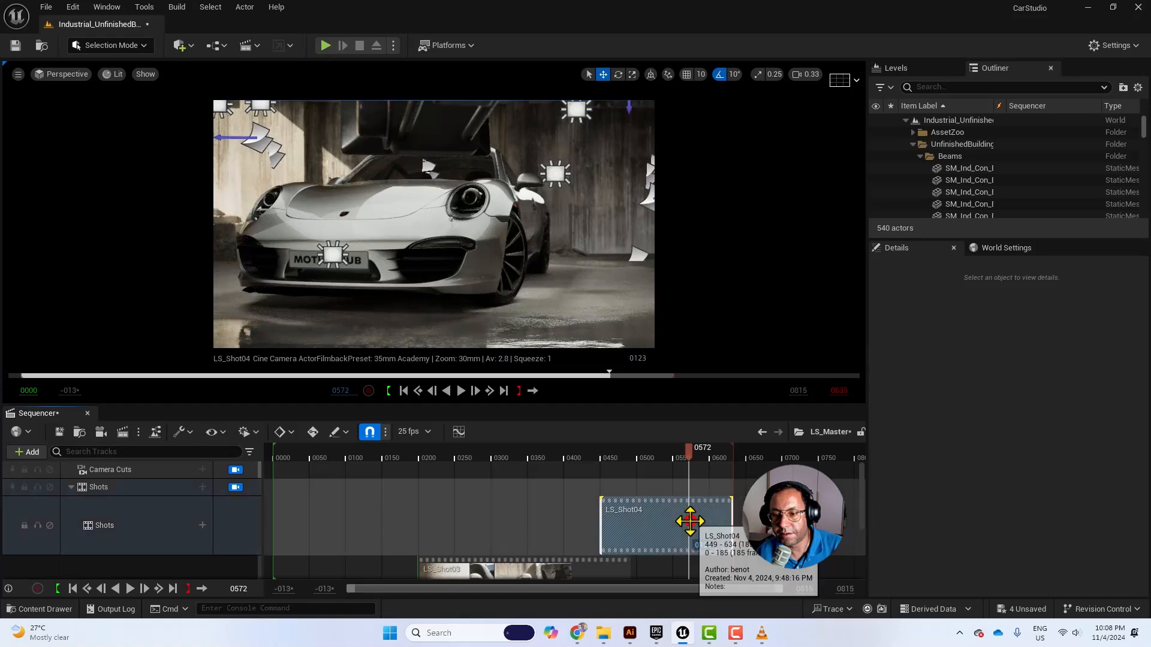
double_click(690, 520)
drag(590, 485, 810, 484)
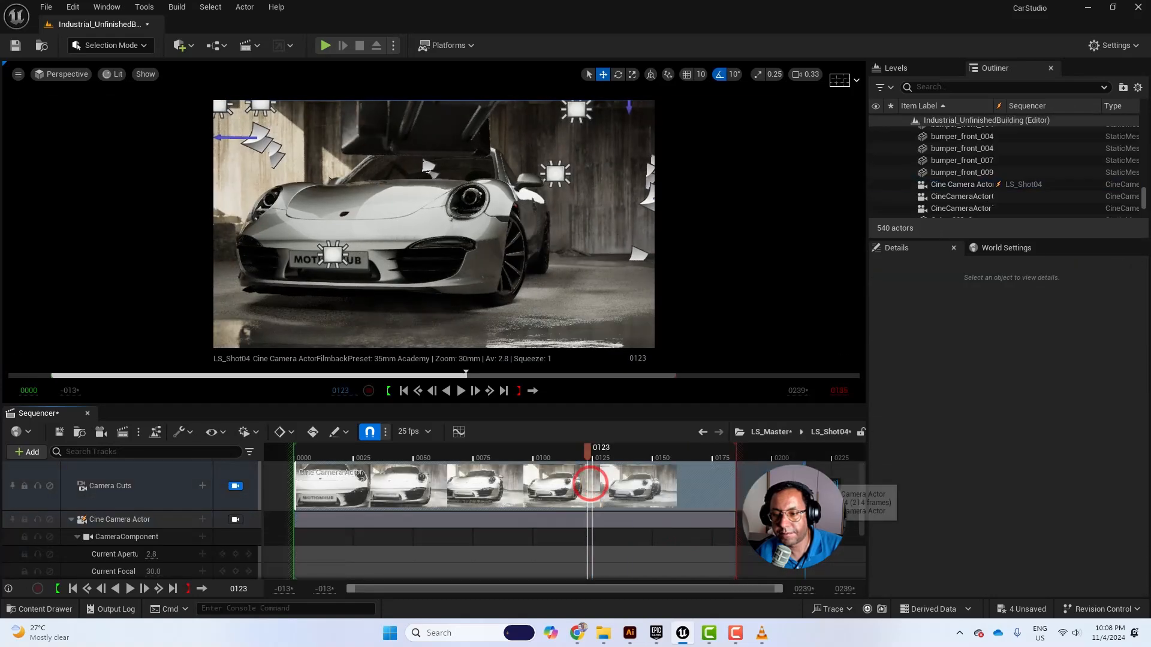
Step: Return to LS_Master and play the sequence from the start up to frame 407 to check the shots
click(771, 432)
drag(596, 453, 268, 482)
key(space)
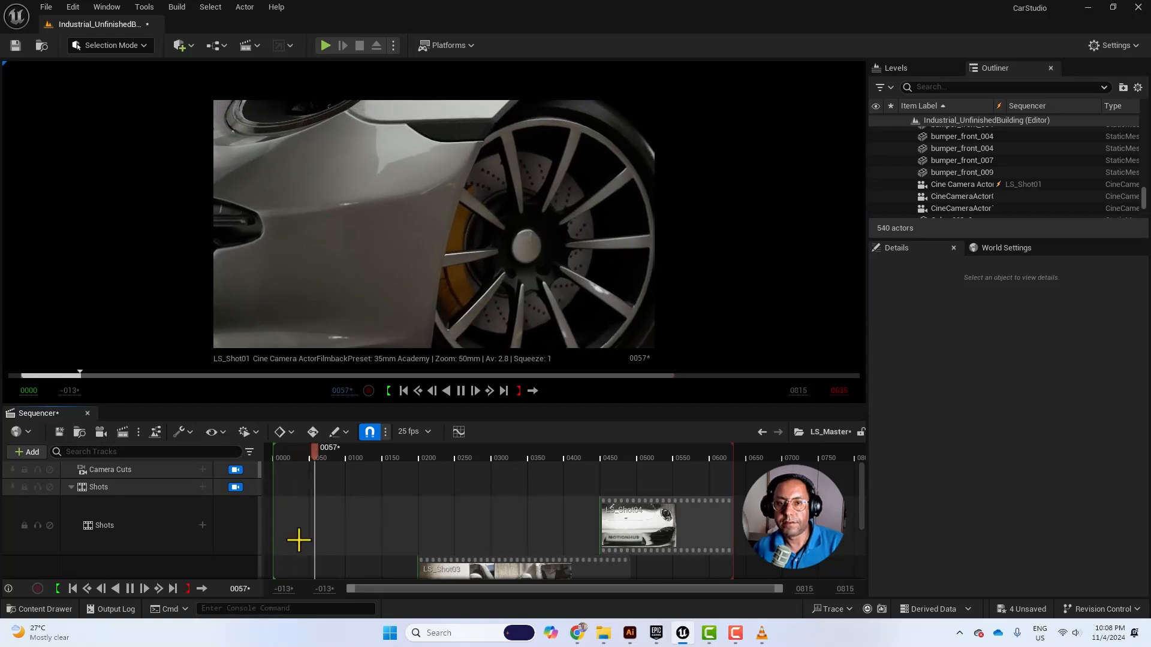
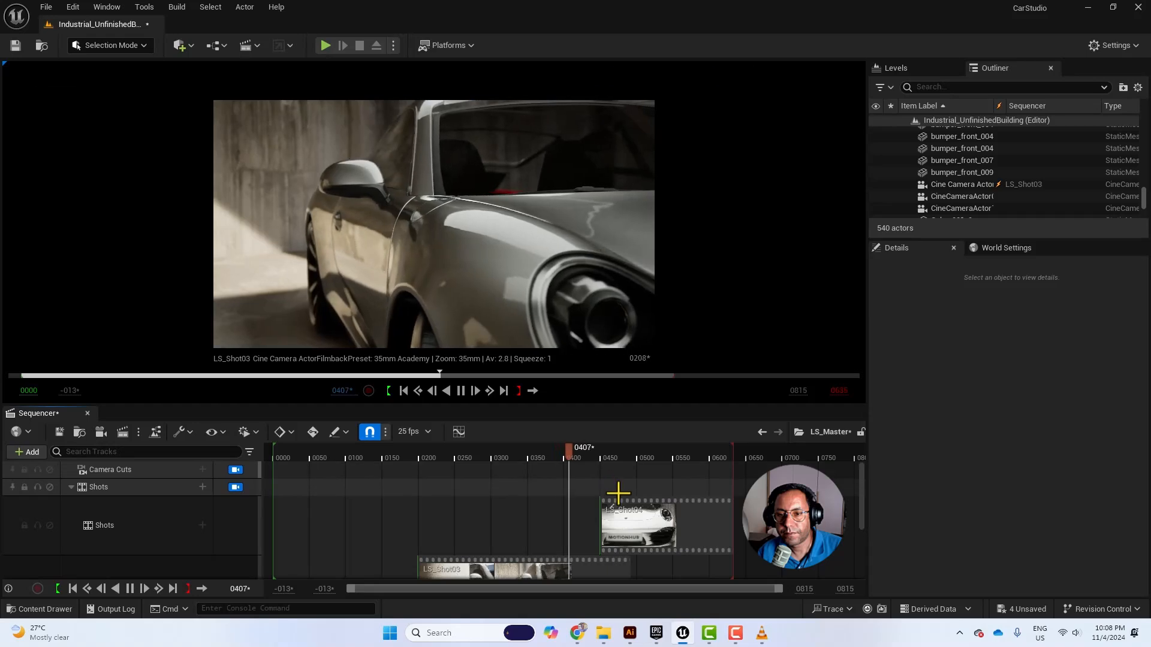
key(space)
Step: Move LS_Shot04 to start at frame 407 and play across the transition from LS_Shot03
drag(646, 532, 614, 541)
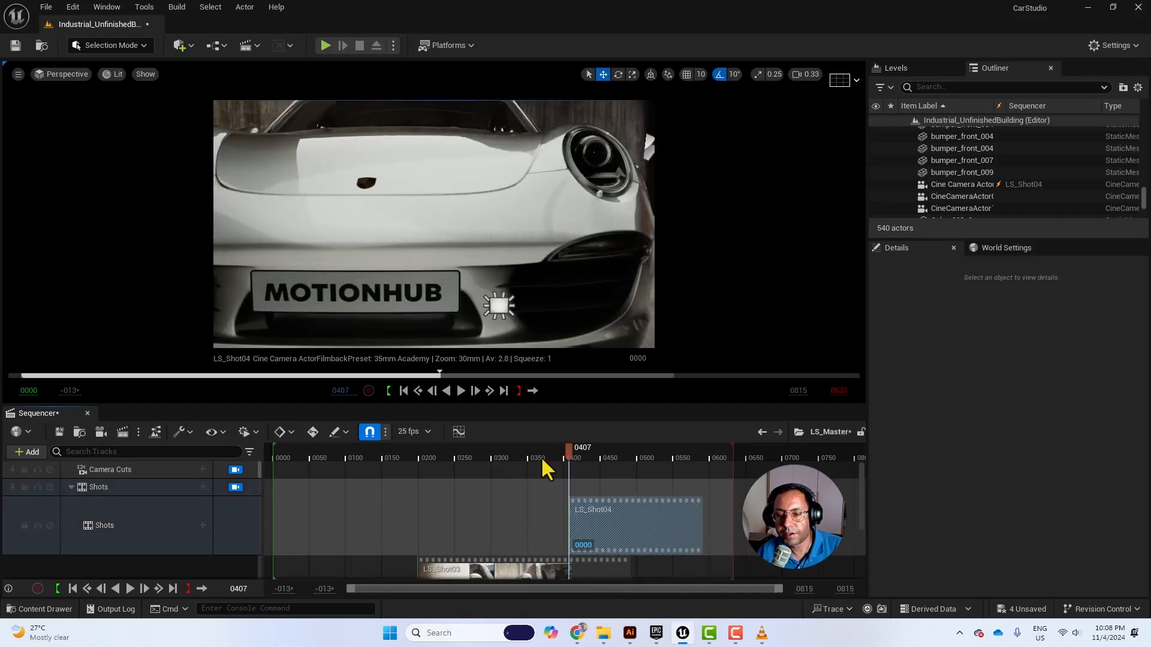
click(539, 457)
key(space)
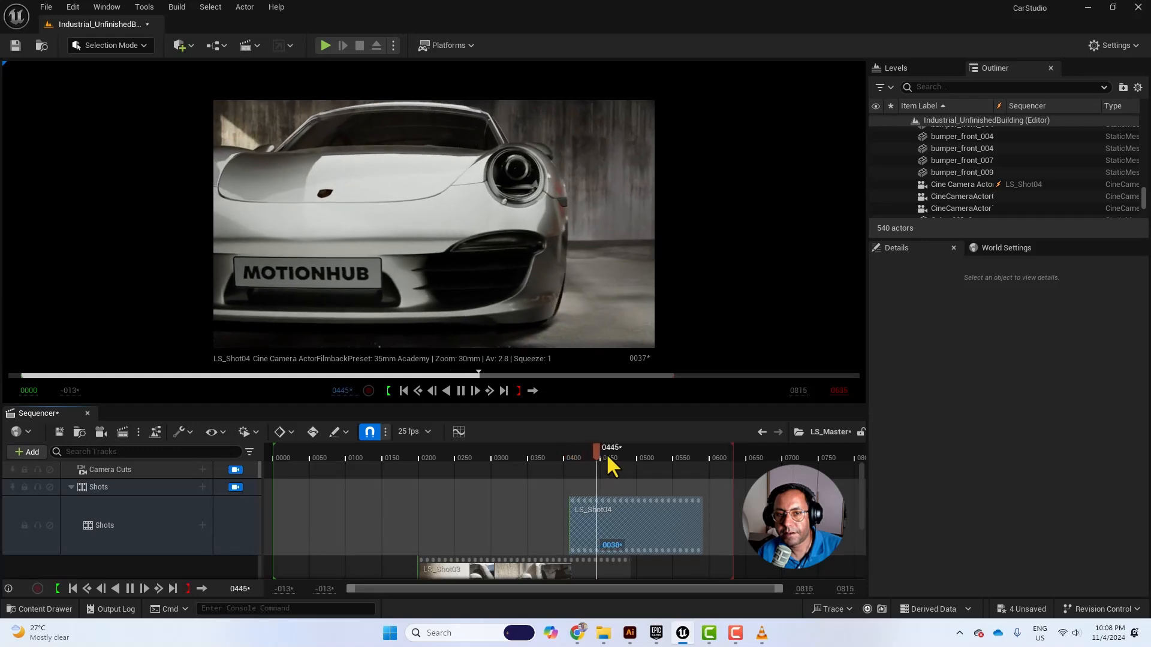
key(space)
Step: Shorten the master's playback range to the end of LS_Shot04 and save the unsaved content
drag(733, 457, 697, 458)
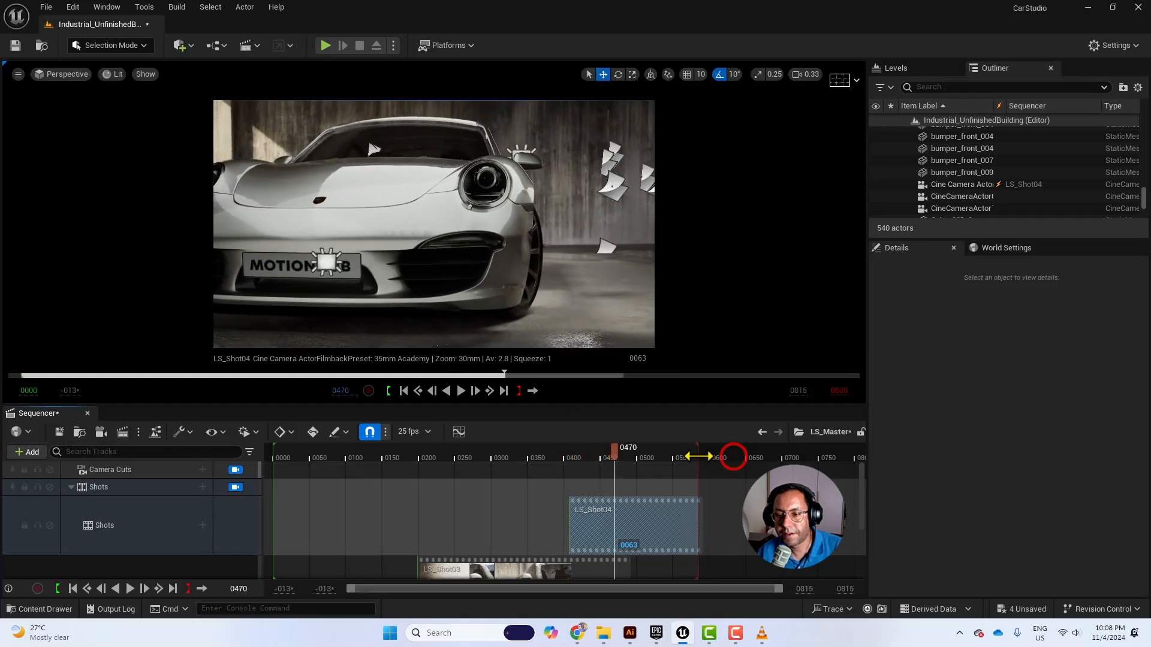
click(1030, 609)
click(676, 450)
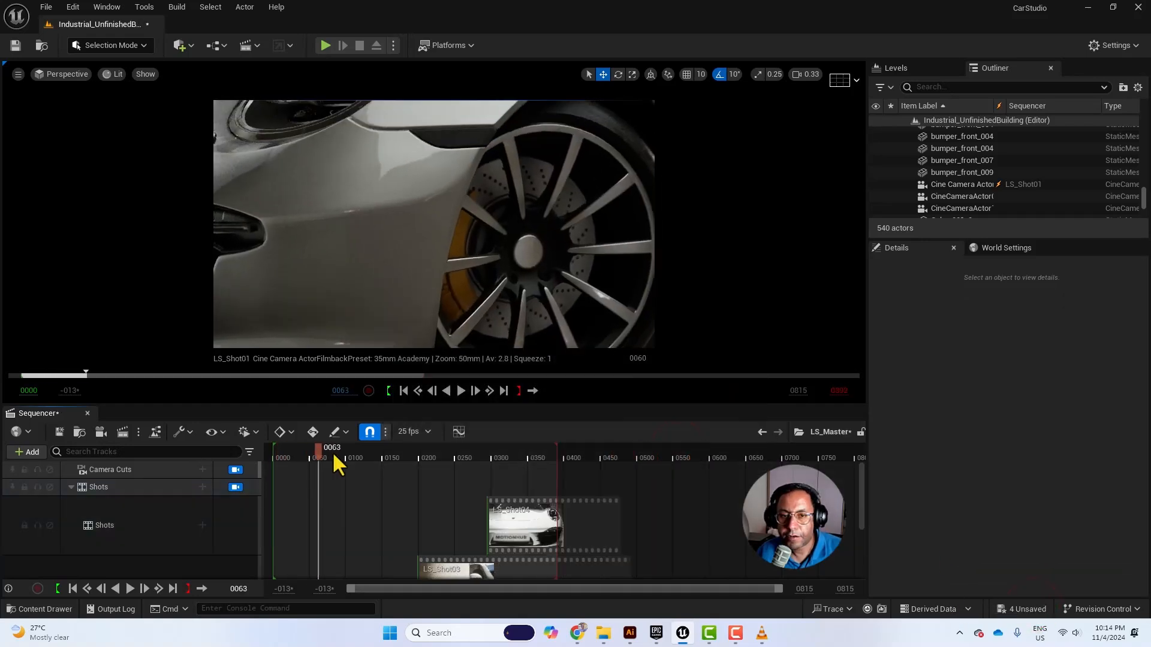
Step: Preview master frame 340 with Path Tracing in the viewport, then find and select the PostProcessVolume
drag(334, 456, 524, 450)
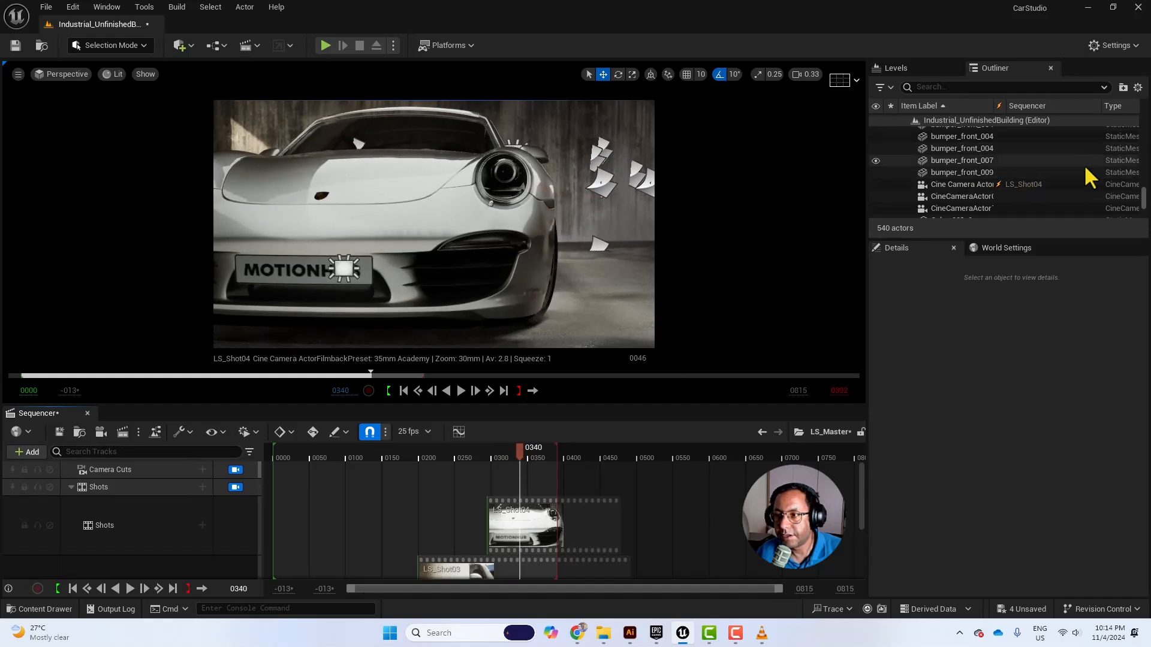
drag(1143, 197, 1140, 169)
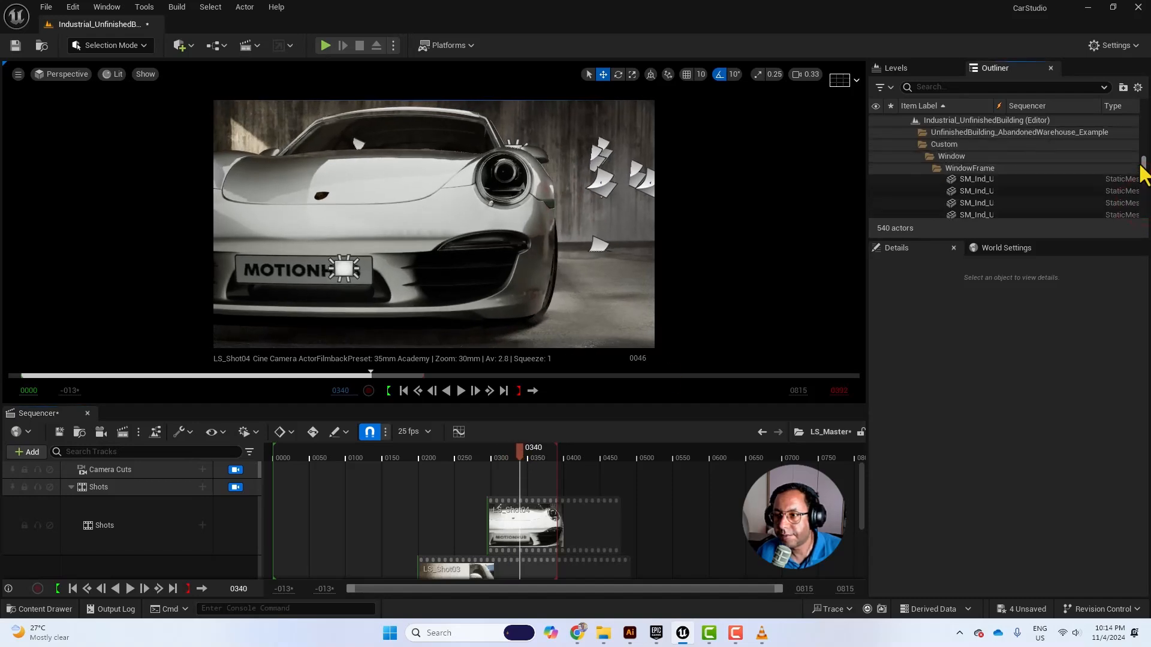
click(978, 86)
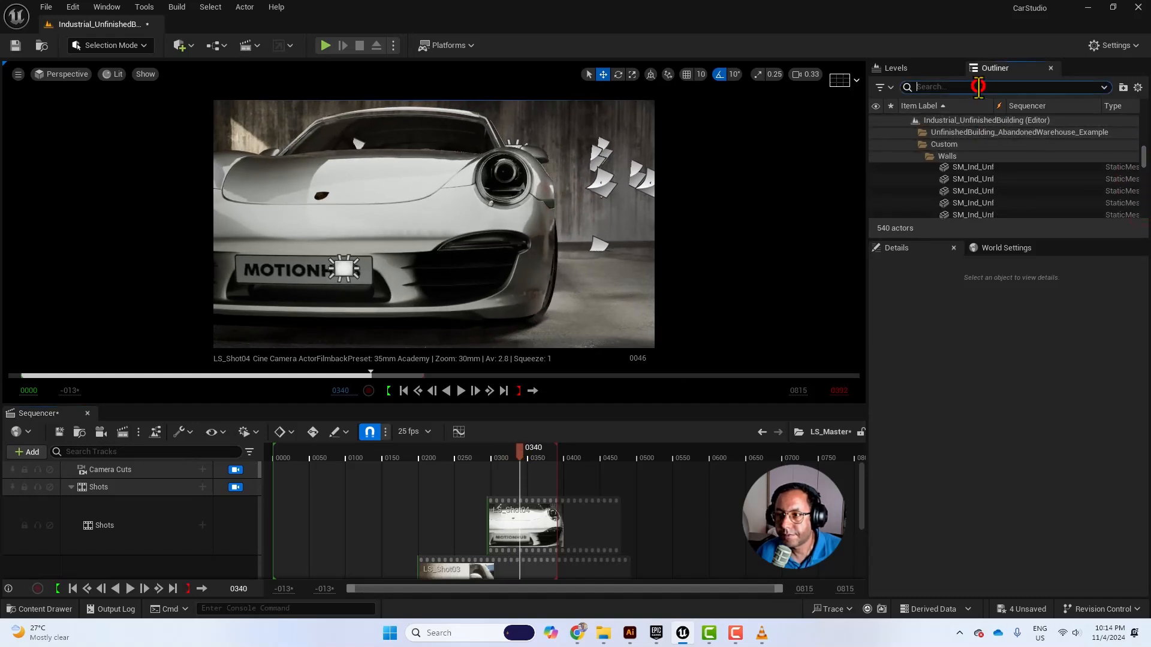
click(115, 74)
click(183, 237)
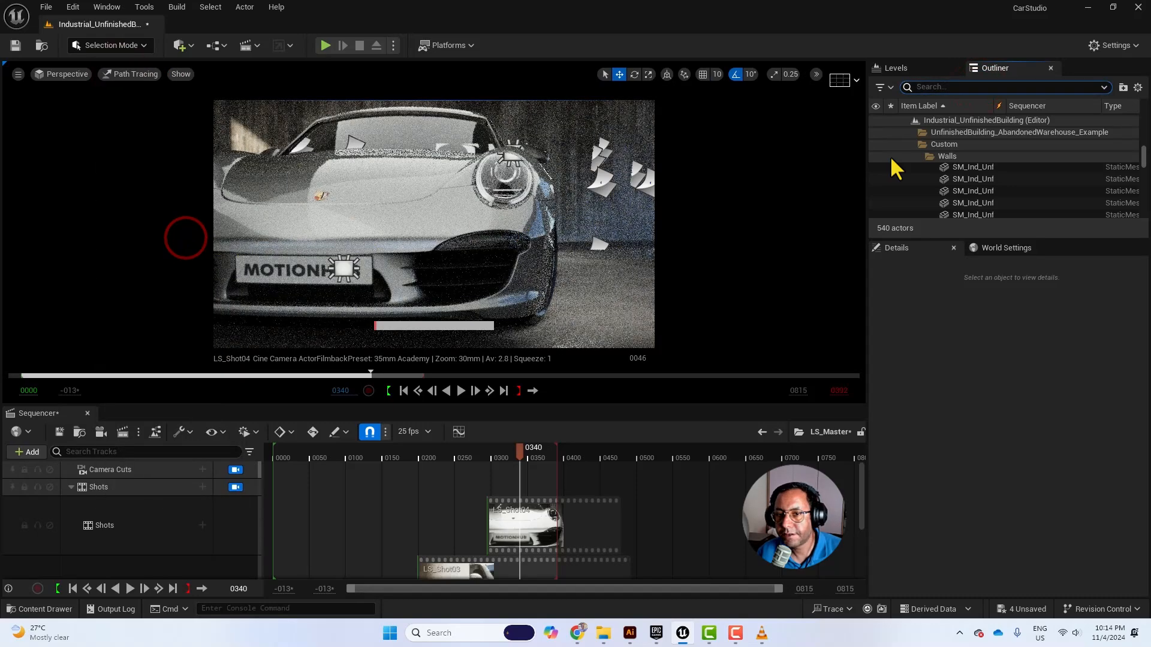
text(post)
click(965, 133)
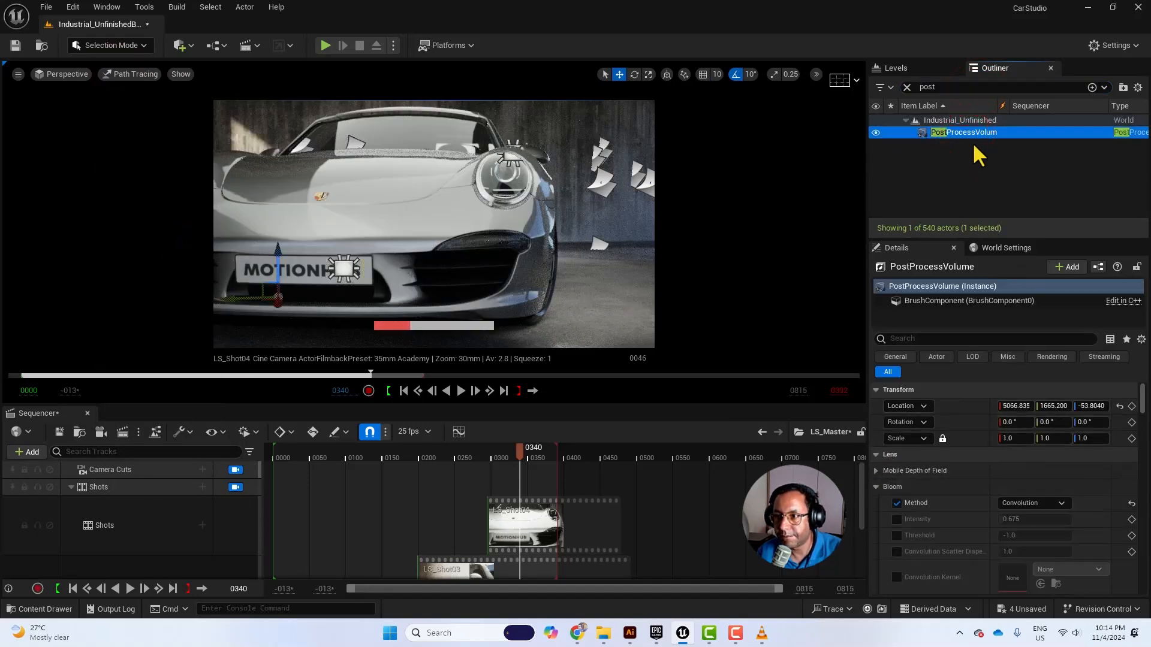
Step: Enable the PostProcessVolume's chromatic aberration intensity and test it at 0.3 and at an exaggerated 5.0
click(876, 486)
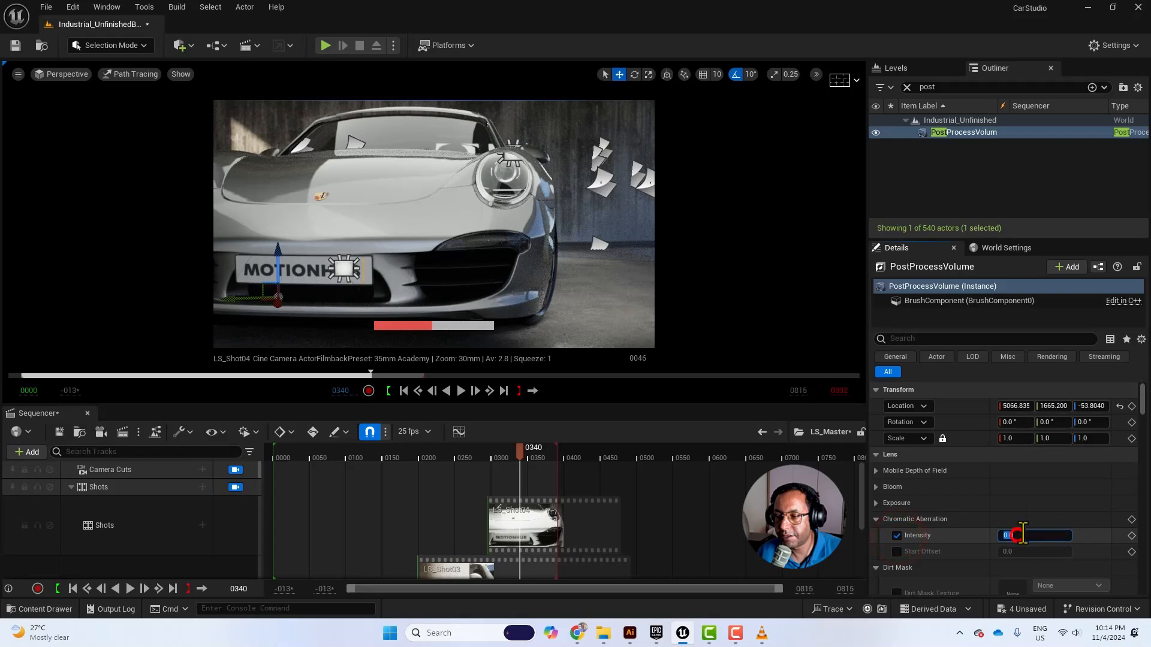
text(0.3)
key(Return)
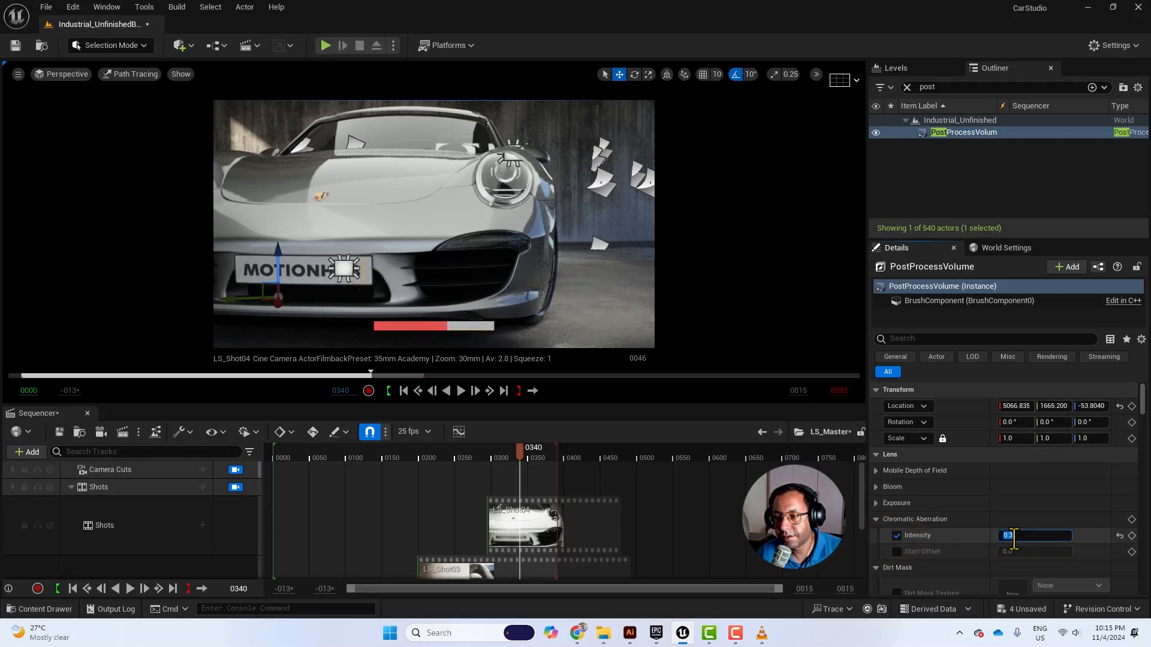
key(Return)
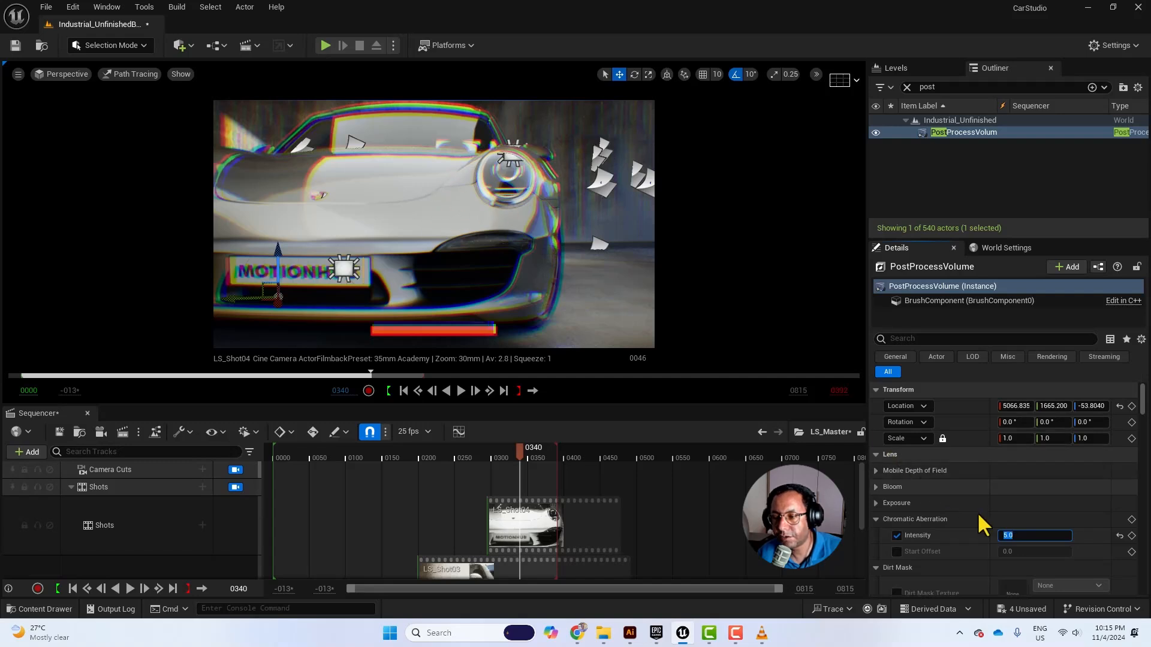
Step: Set the chromatic aberration intensity to 0.3 and toggle its override off and on to compare the effect
click(1021, 536)
text(0.3)
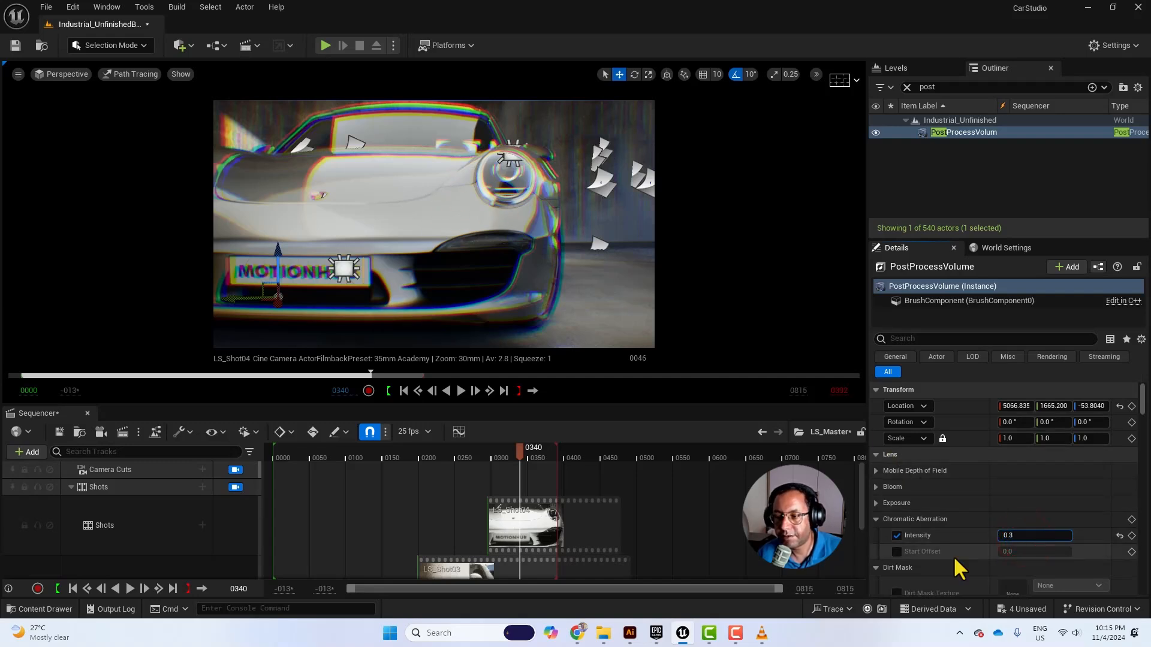
key(Return)
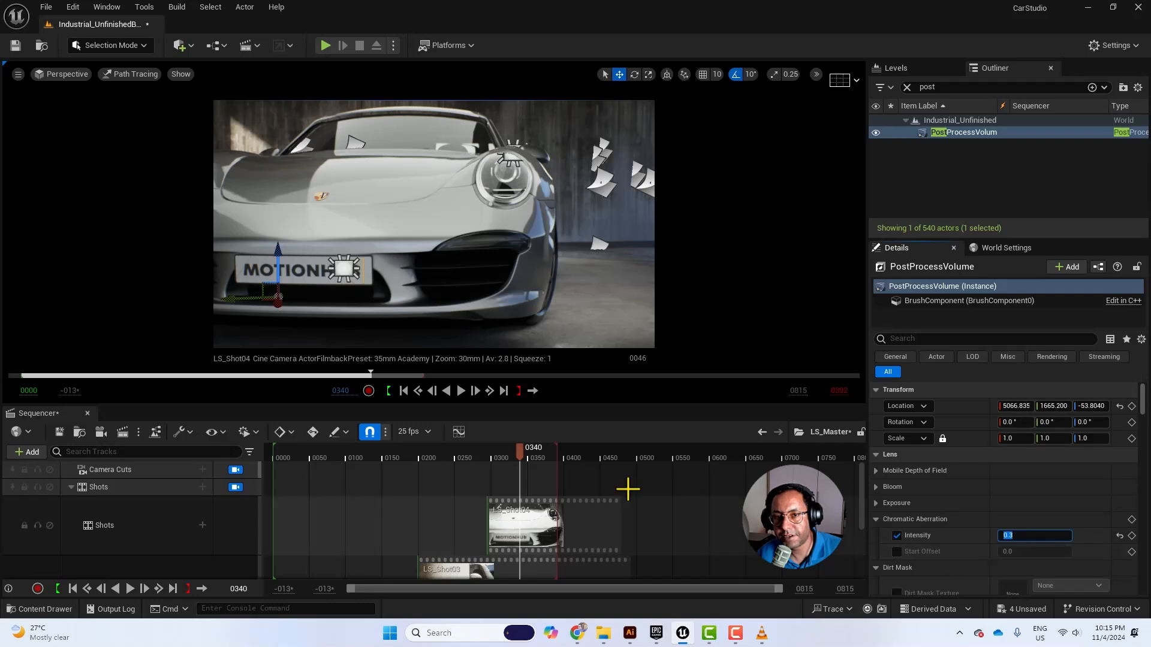
click(896, 535)
click(896, 536)
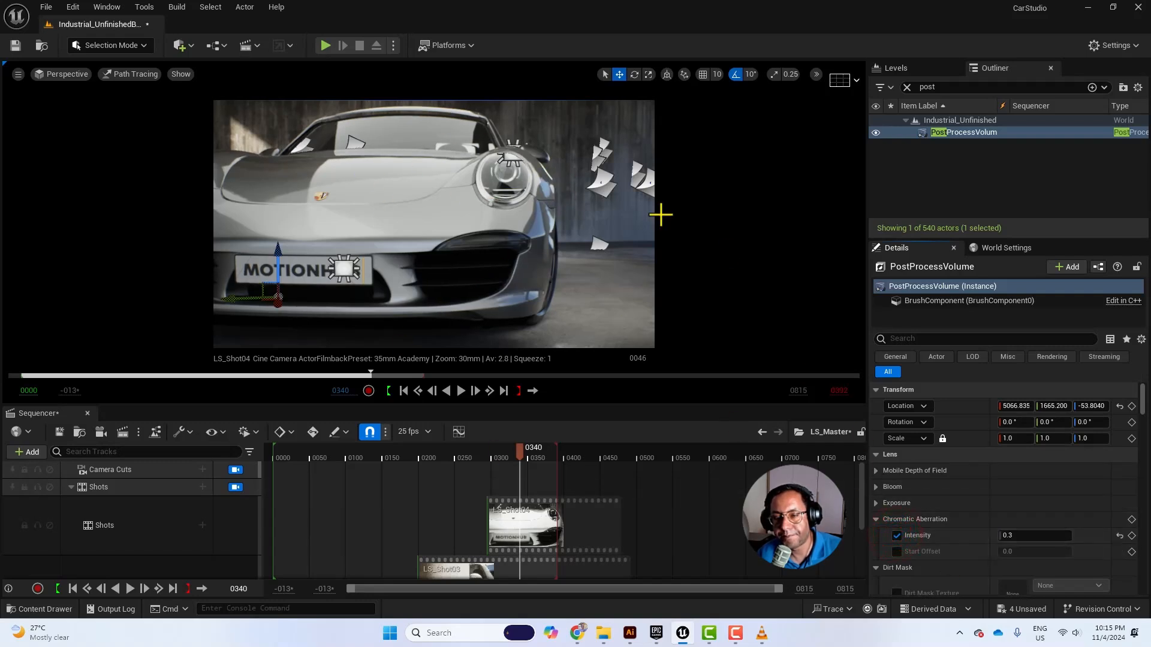
click(896, 535)
click(896, 535)
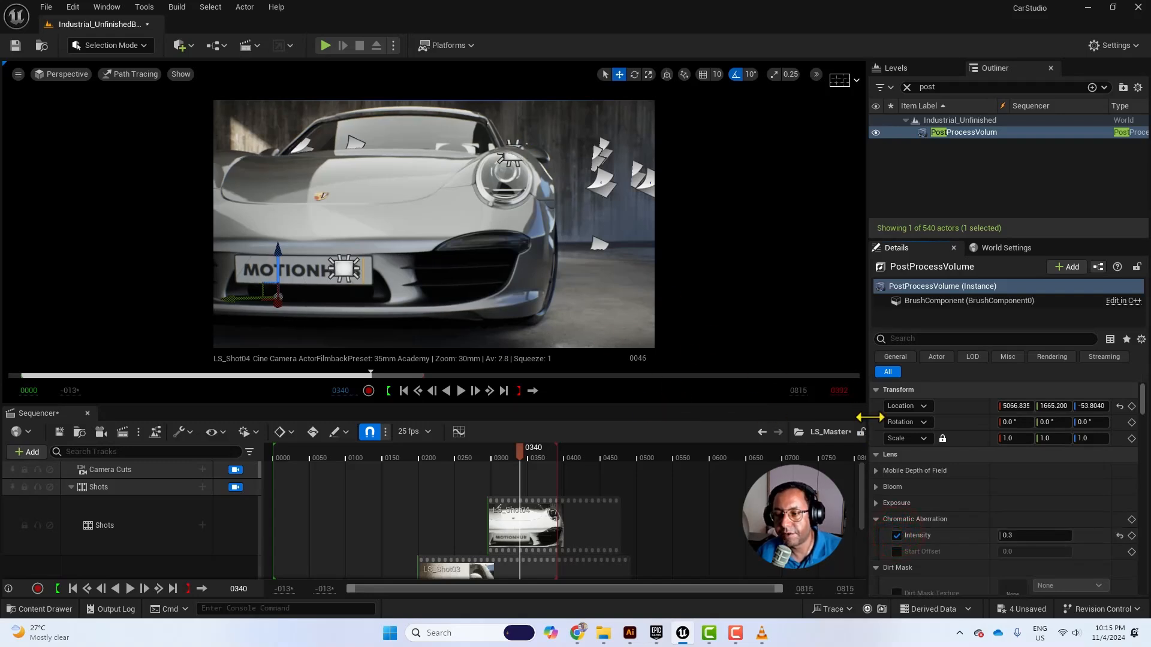
Step: Collapse the chromatic aberration and dirt mask settings and enable the lens flares intensity at 1.0
click(875, 519)
scroll(876, 509, down, 3)
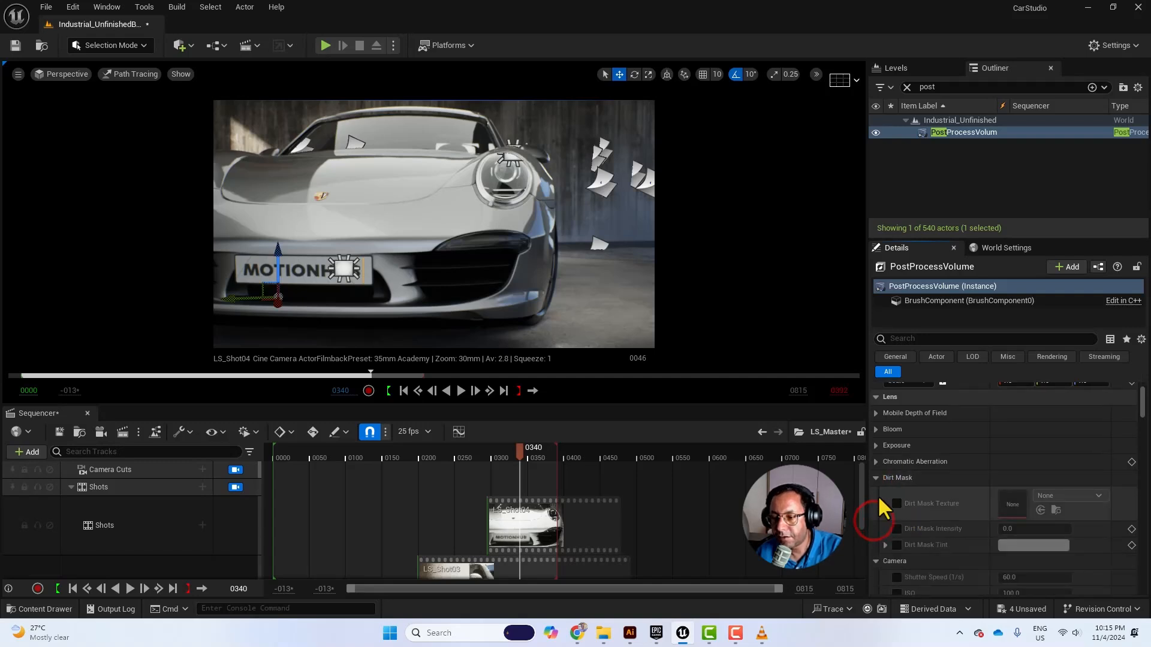
click(876, 479)
scroll(926, 491, down, 10)
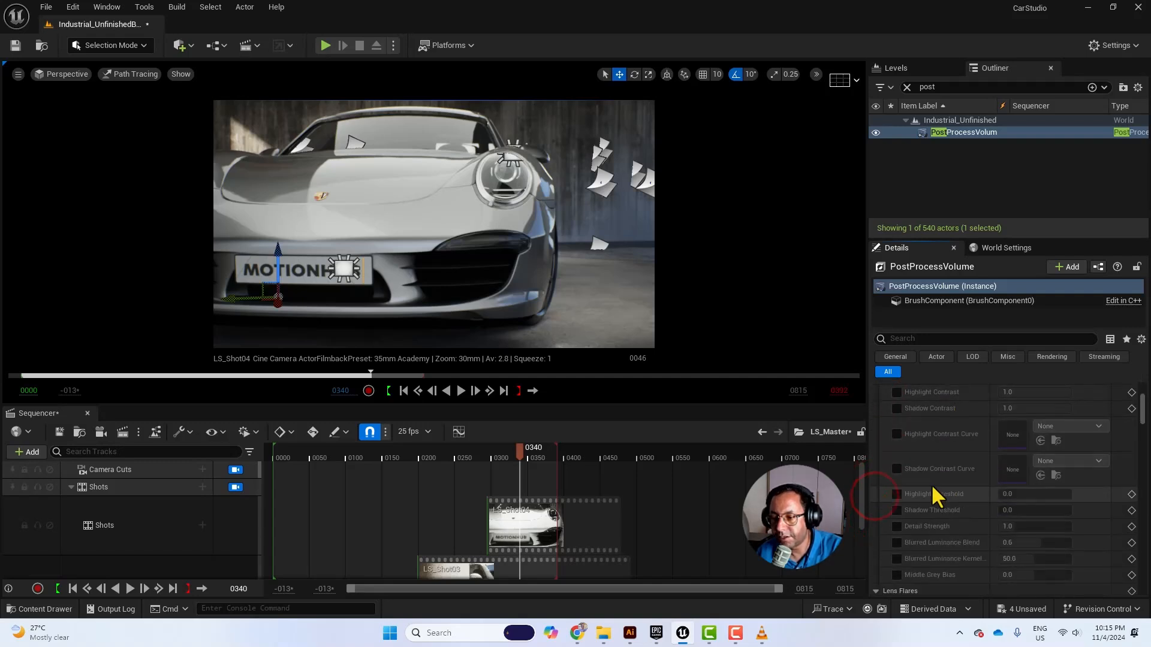
click(897, 454)
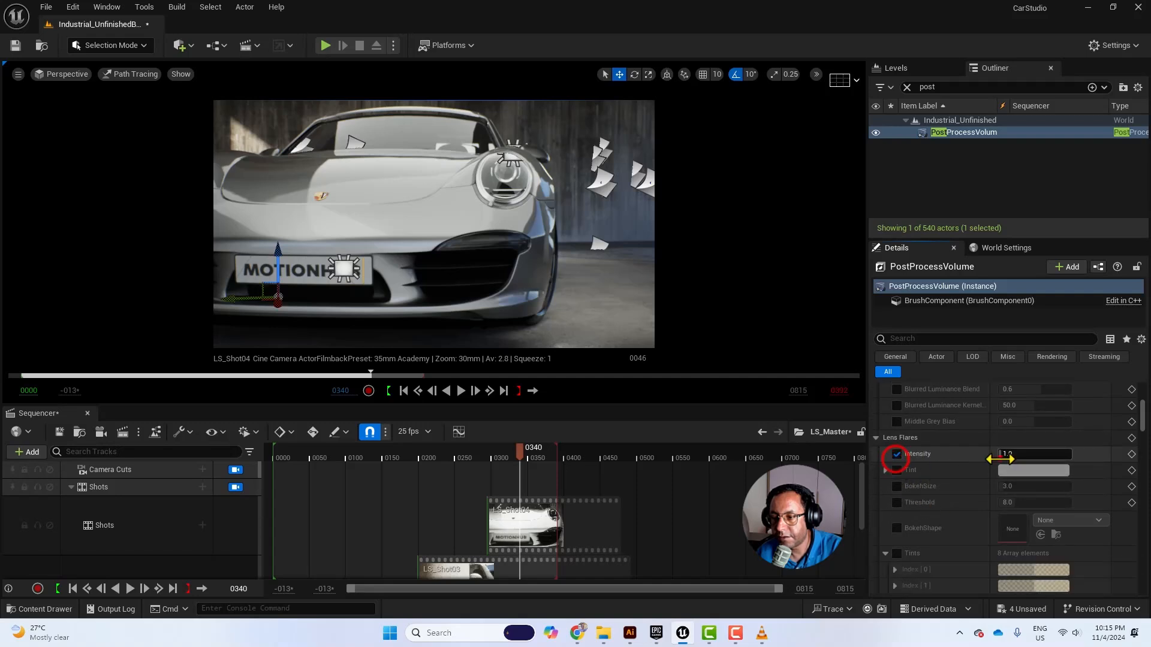
click(1002, 454)
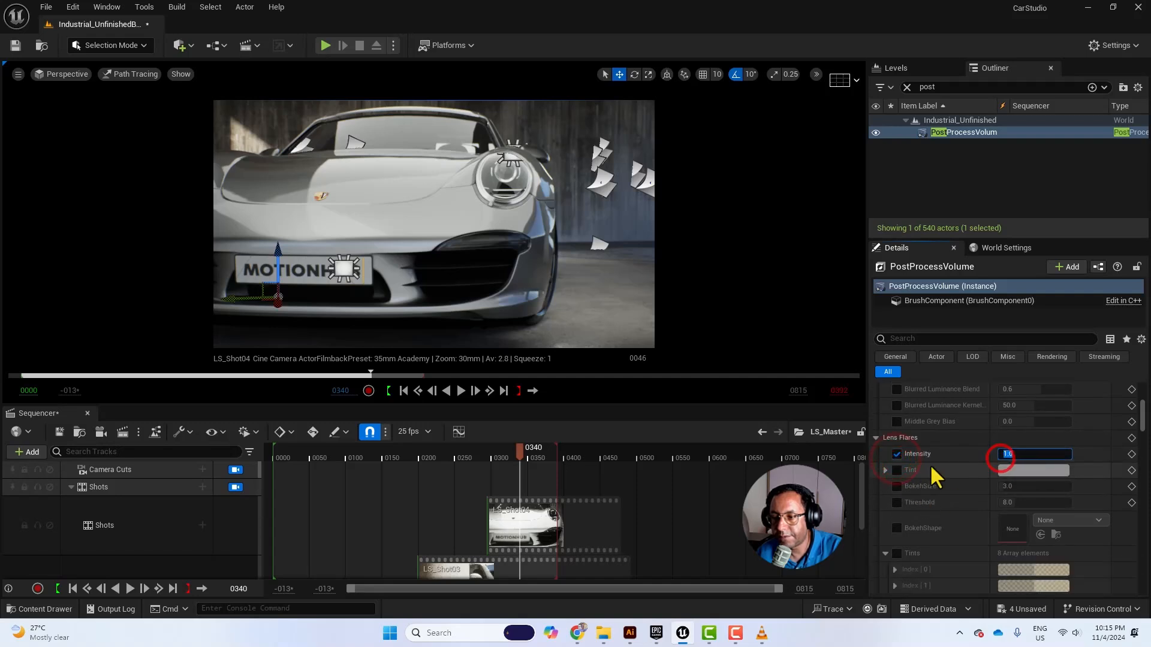
click(874, 437)
Step: Enable the vignette intensity under image effects and raise it to about 0.45
click(896, 470)
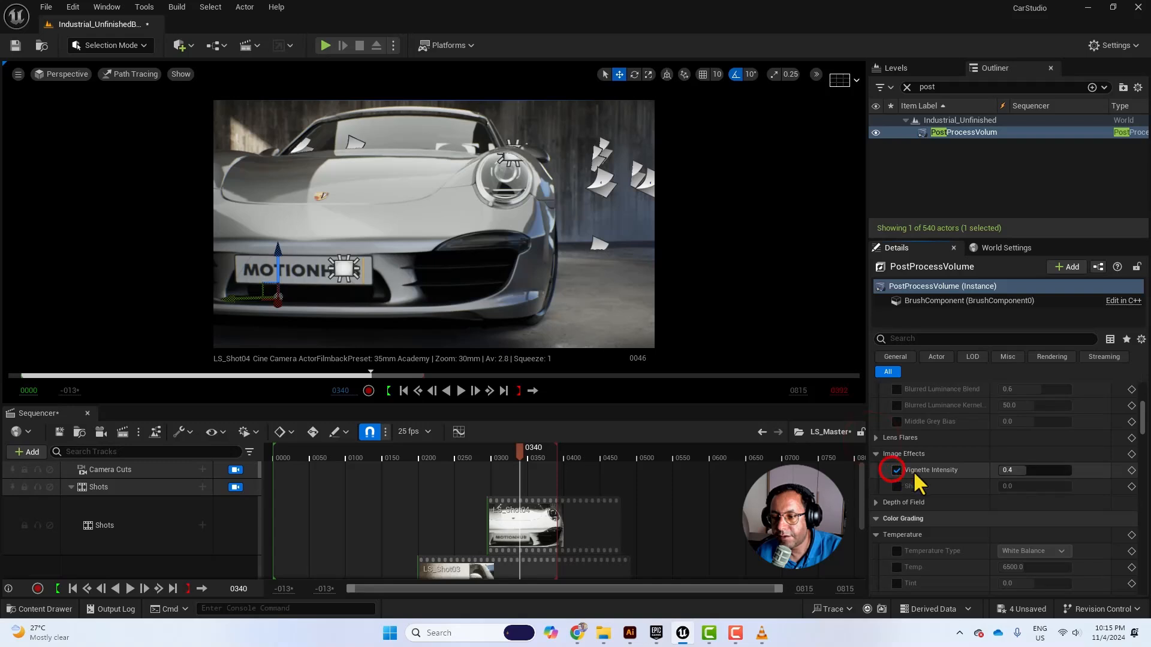
click(1023, 470)
drag(1024, 472, 1025, 472)
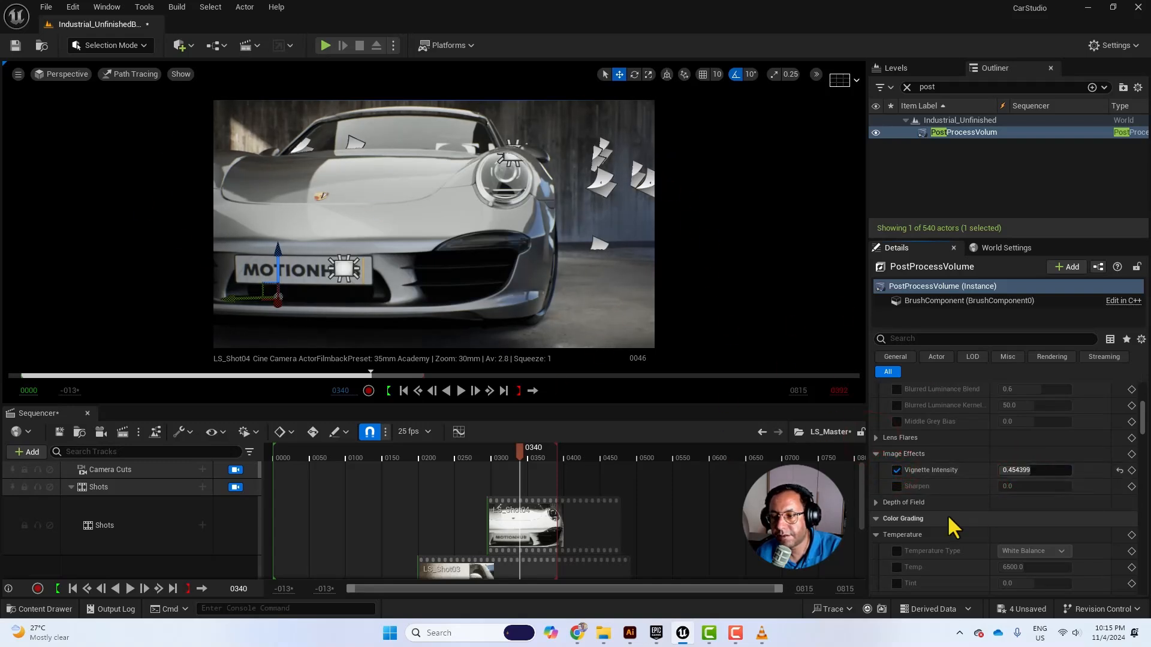
Step: Try the White Balance temperature override in color grading and turn the temperature overrides back off
scroll(930, 468, down, 5)
click(896, 456)
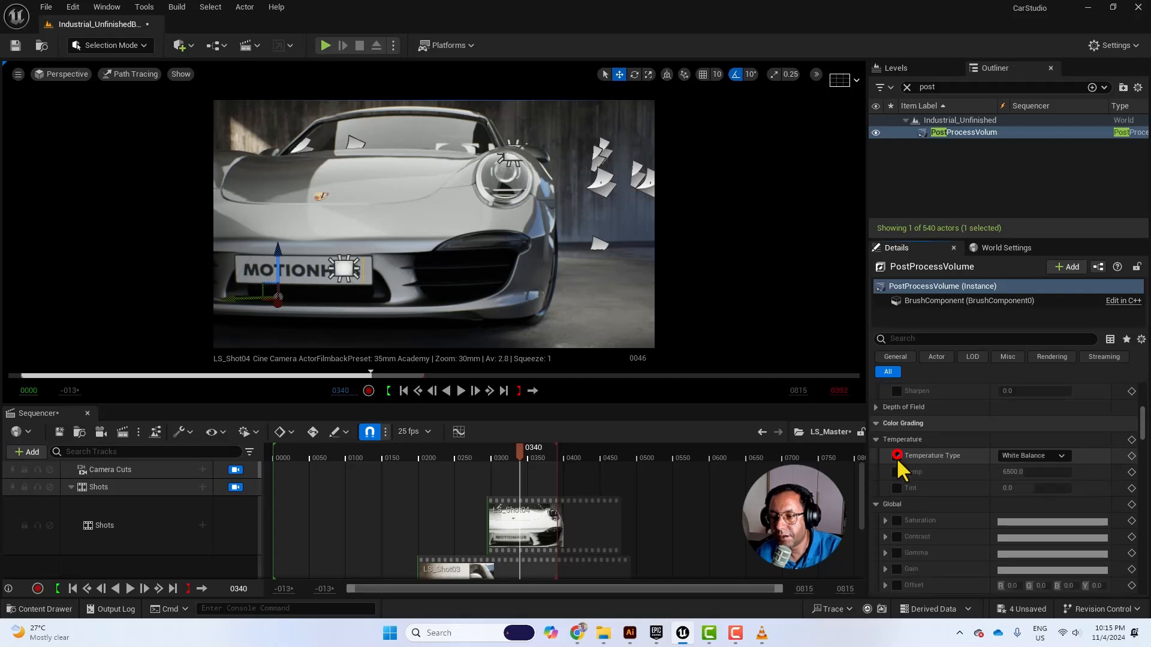
click(897, 472)
drag(1023, 474, 1046, 474)
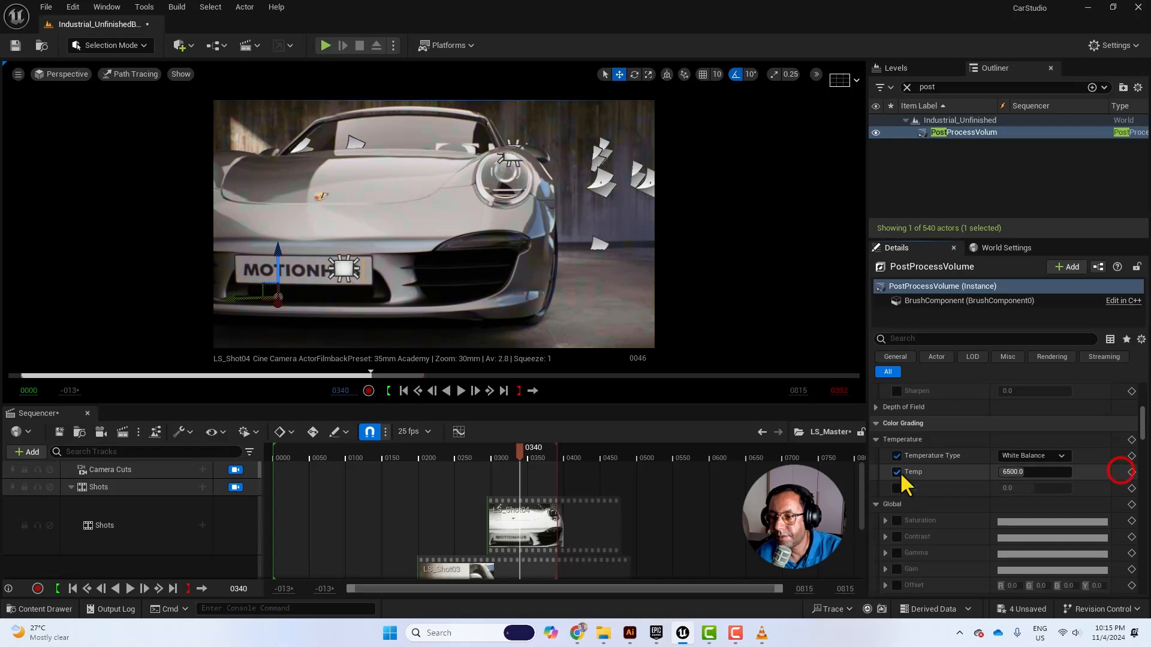
click(896, 456)
click(896, 471)
Step: Try a different color grading tint, reset its value and turn the tint override back off
click(897, 488)
drag(996, 488, 1023, 488)
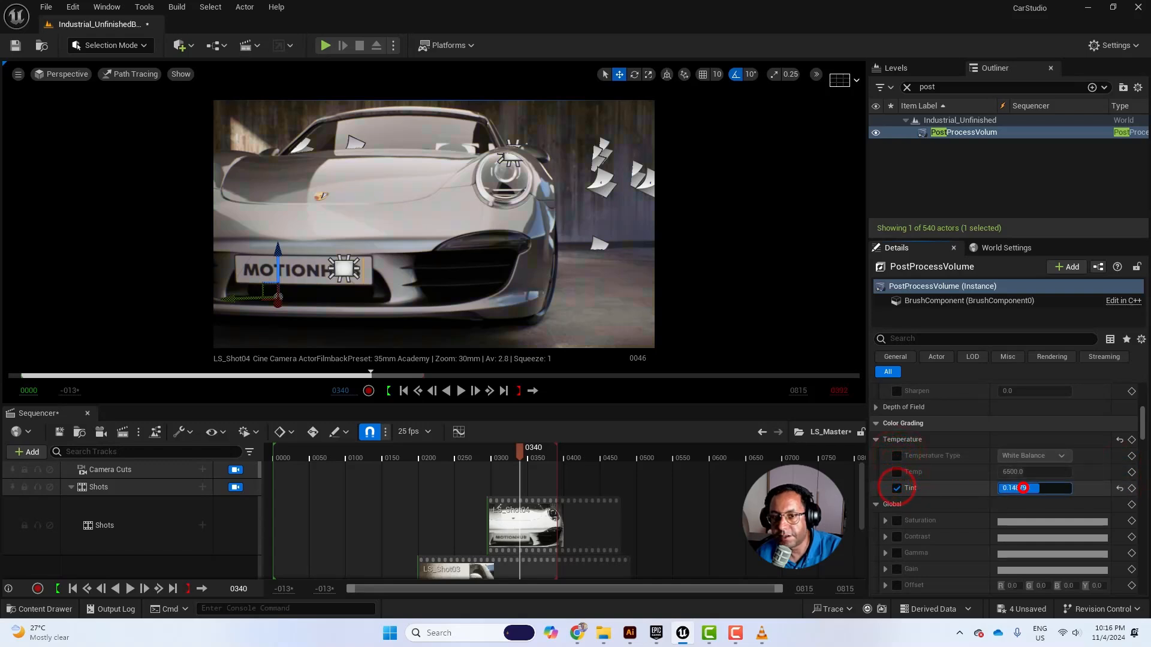
click(1119, 489)
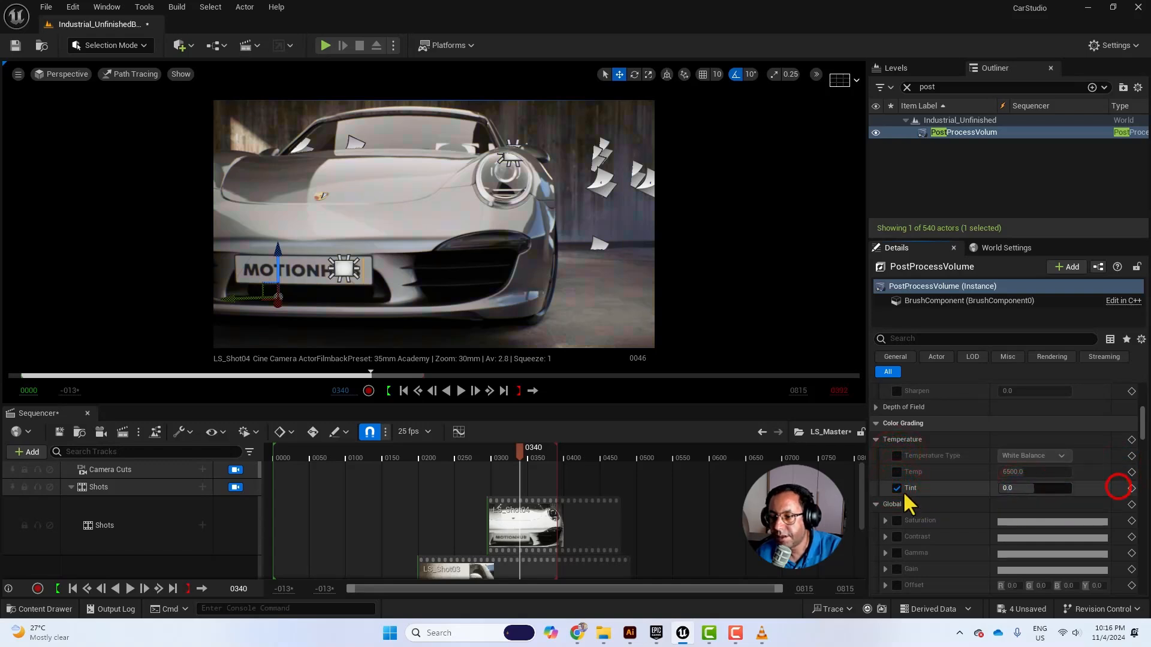
click(896, 488)
Step: Look over the color grading settings and filter the PostProcessVolume's properties by "path" to review Path Tracing
scroll(904, 519, down, 3)
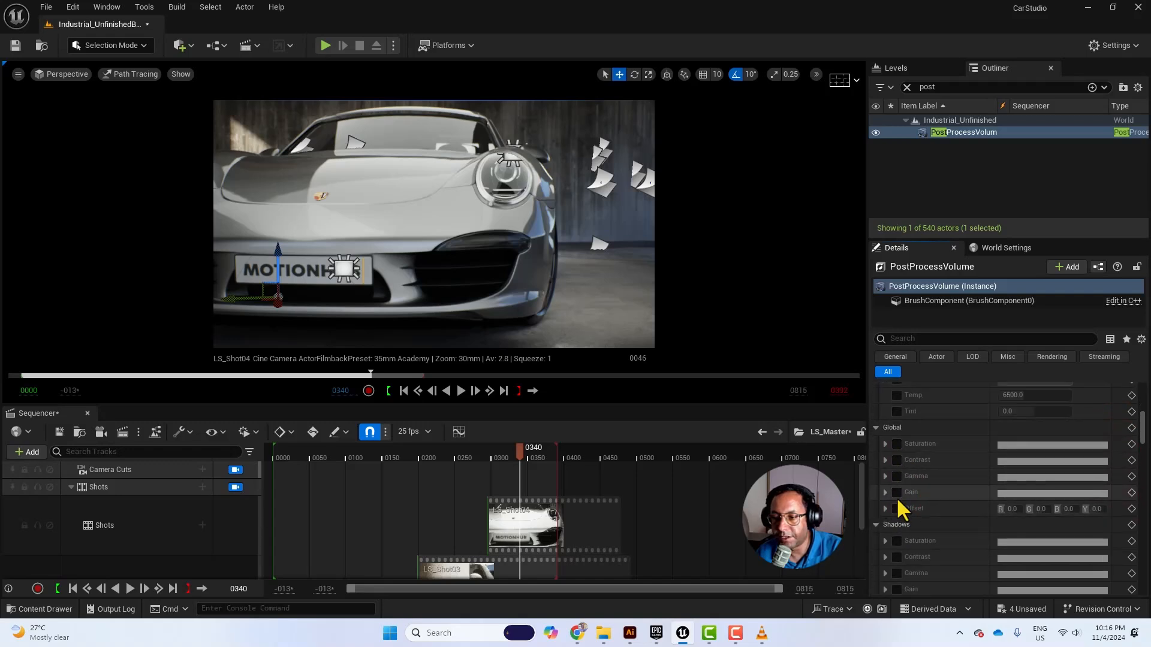
scroll(928, 482, down, 4)
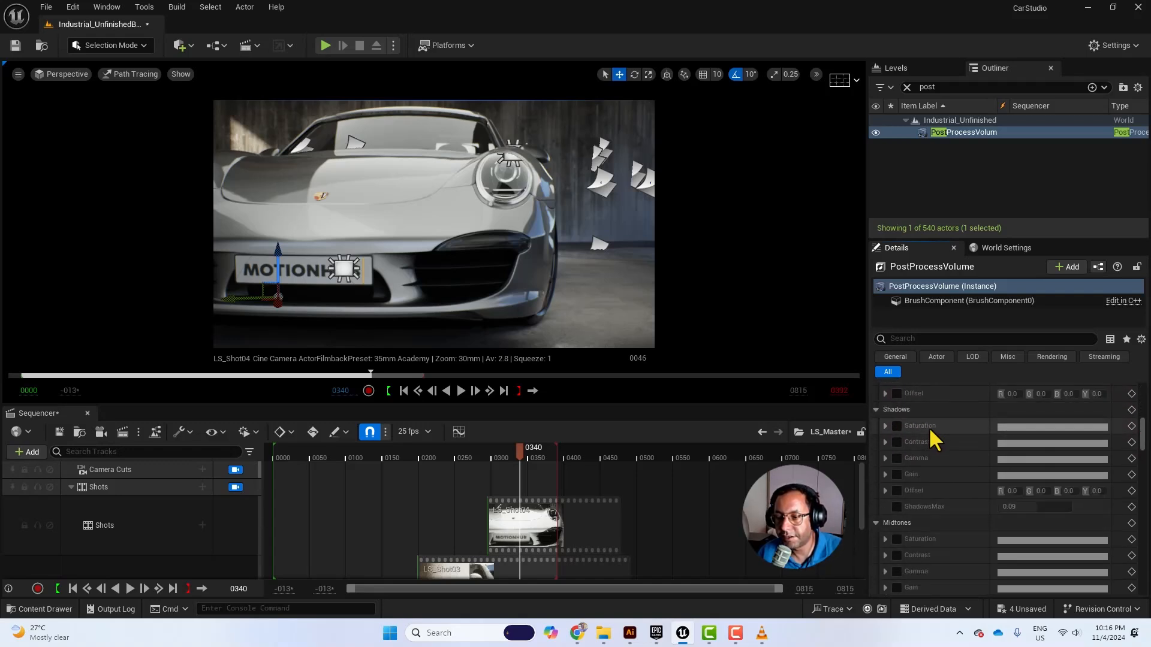
click(932, 338)
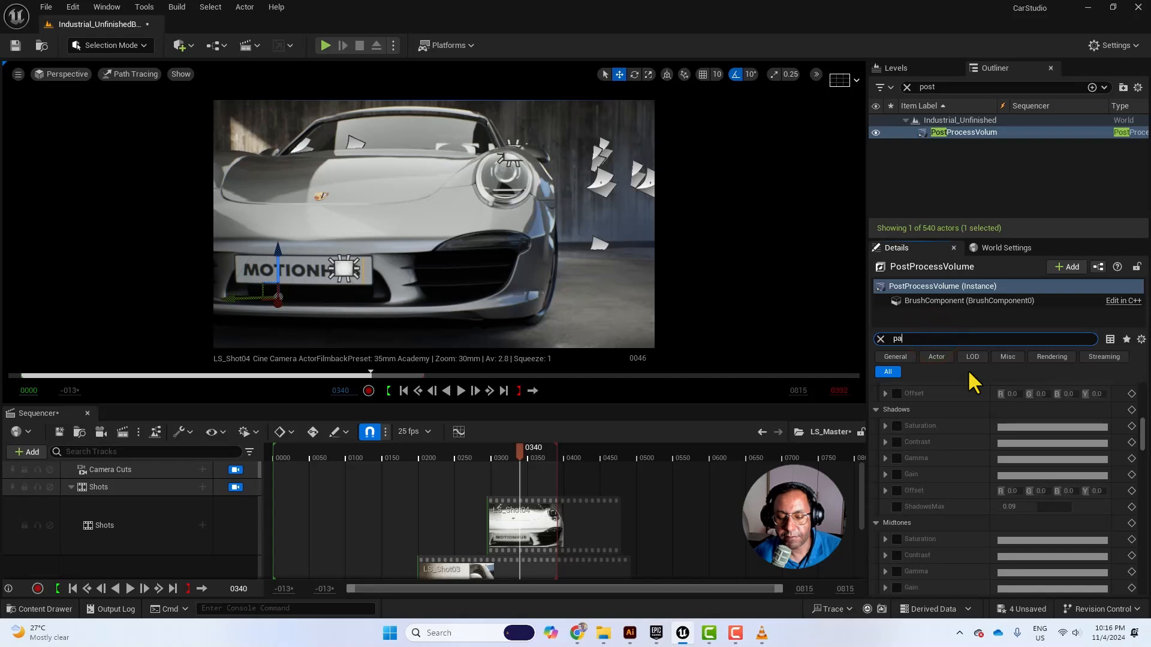
text(path)
scroll(998, 433, up, 4)
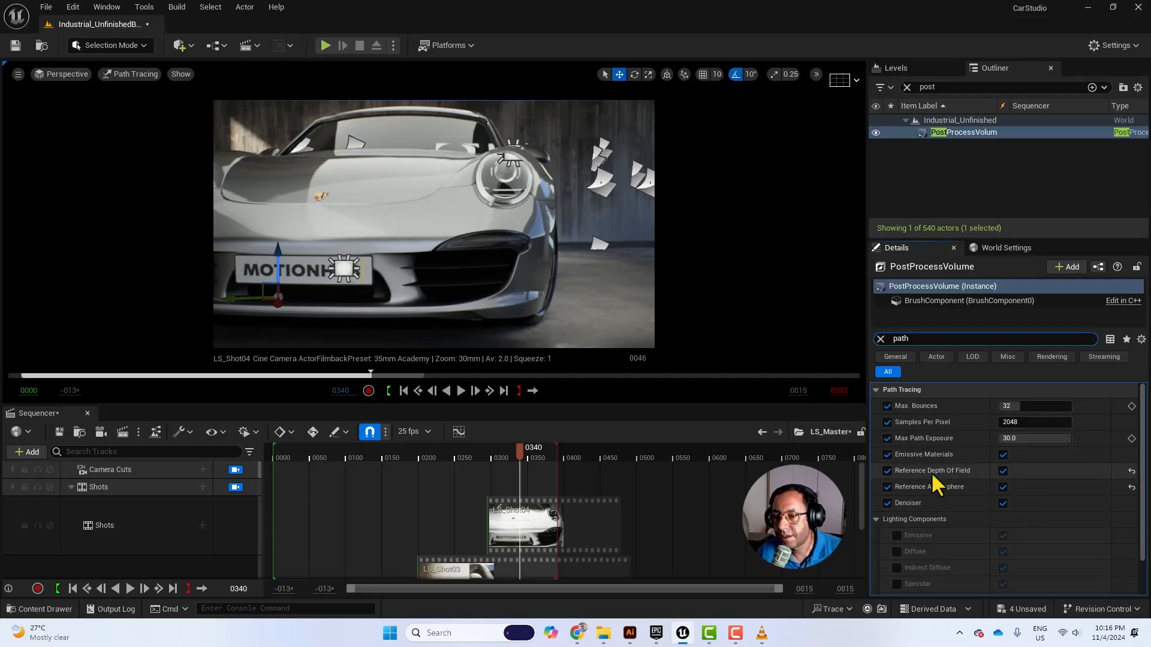
Step: Search the plugins for "render q" and check that Movie Render Queue is enabled
drag(476, 450, 501, 455)
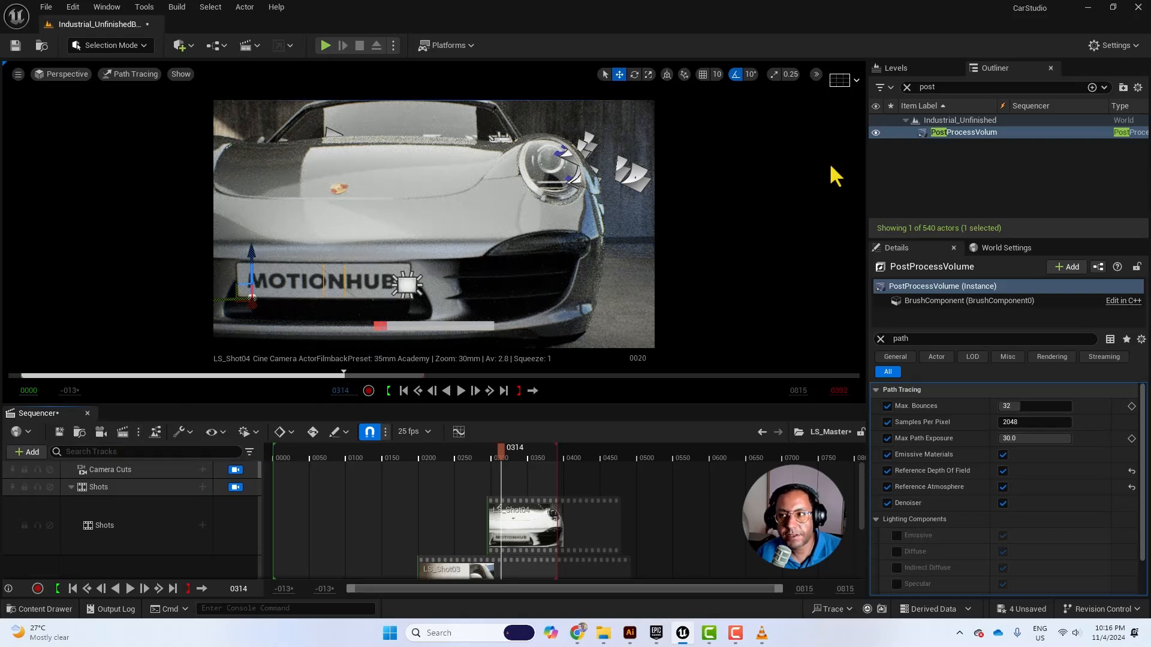
click(1110, 52)
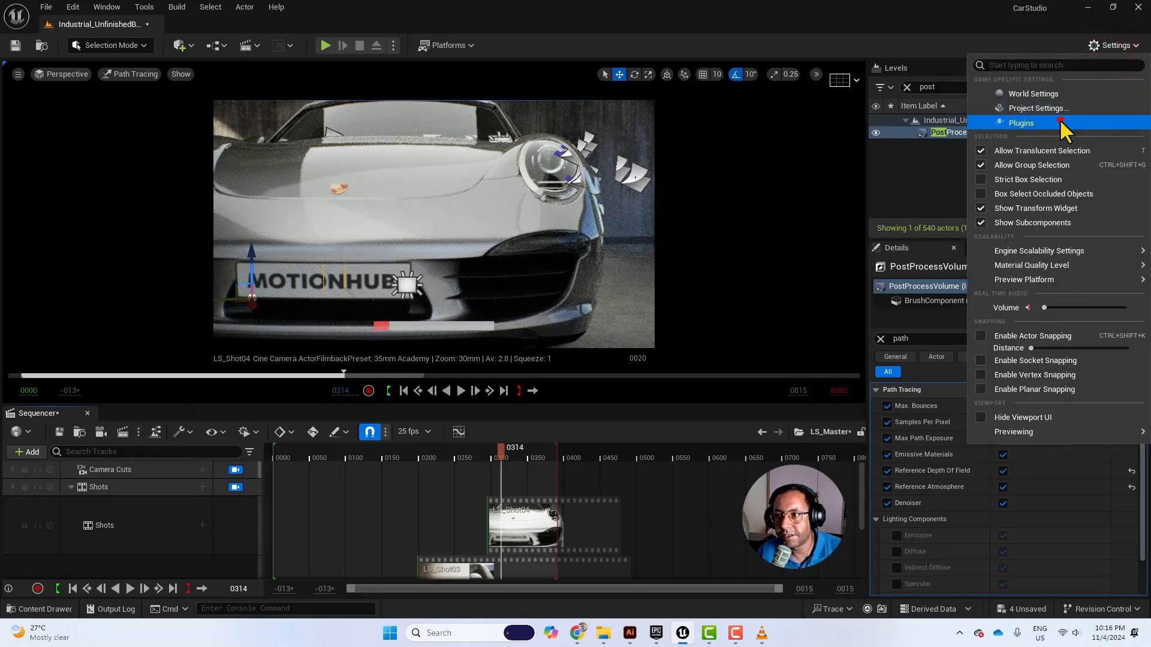
click(1060, 120)
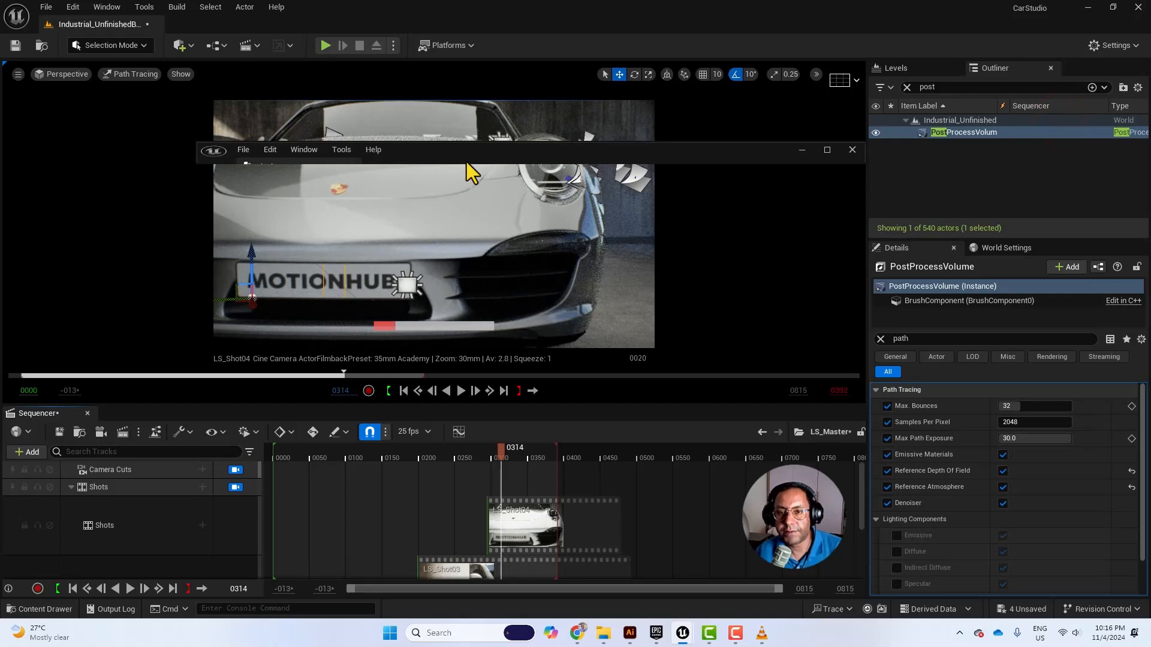
click(827, 149)
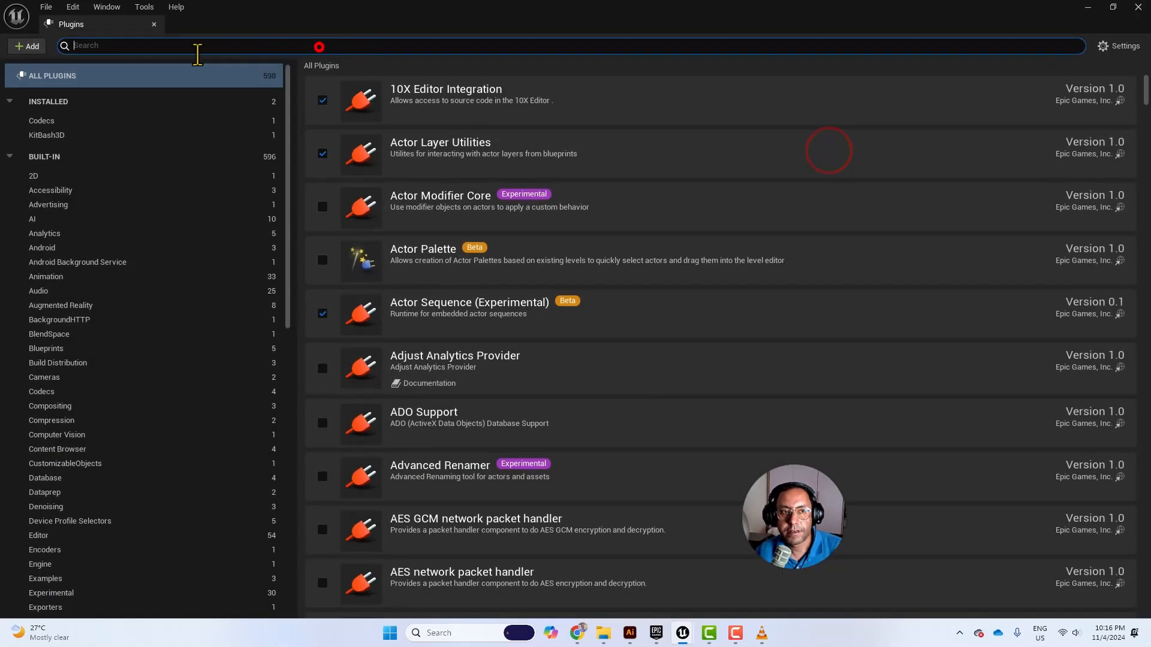
click(130, 45)
text(s)
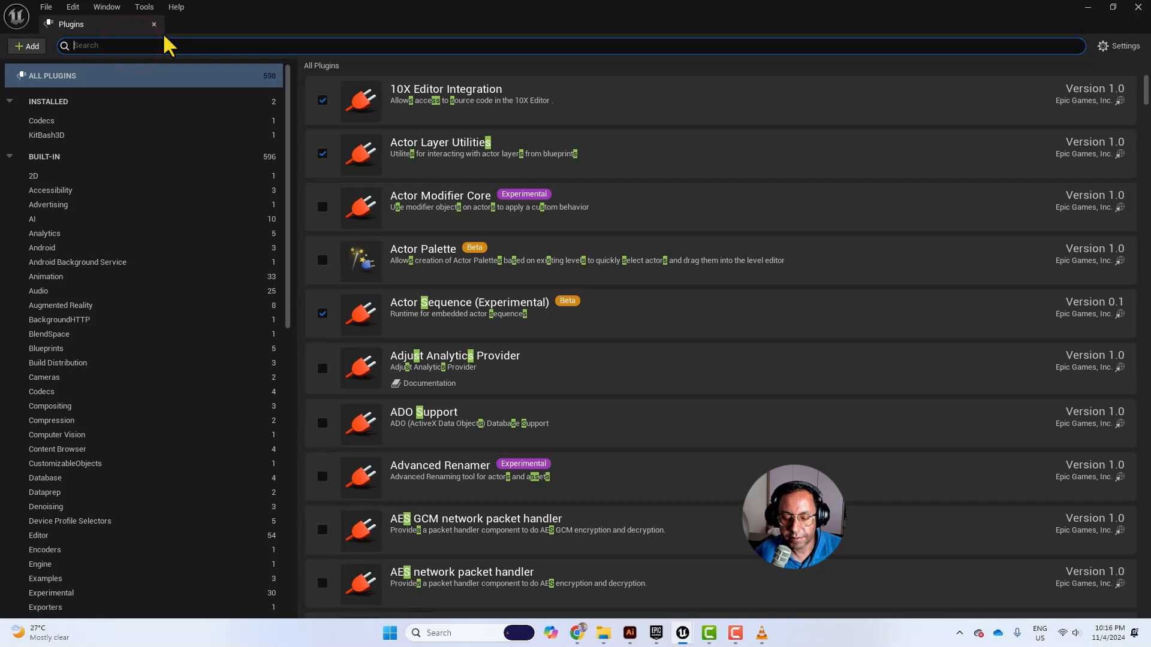
key(BackSpace)
text(re)
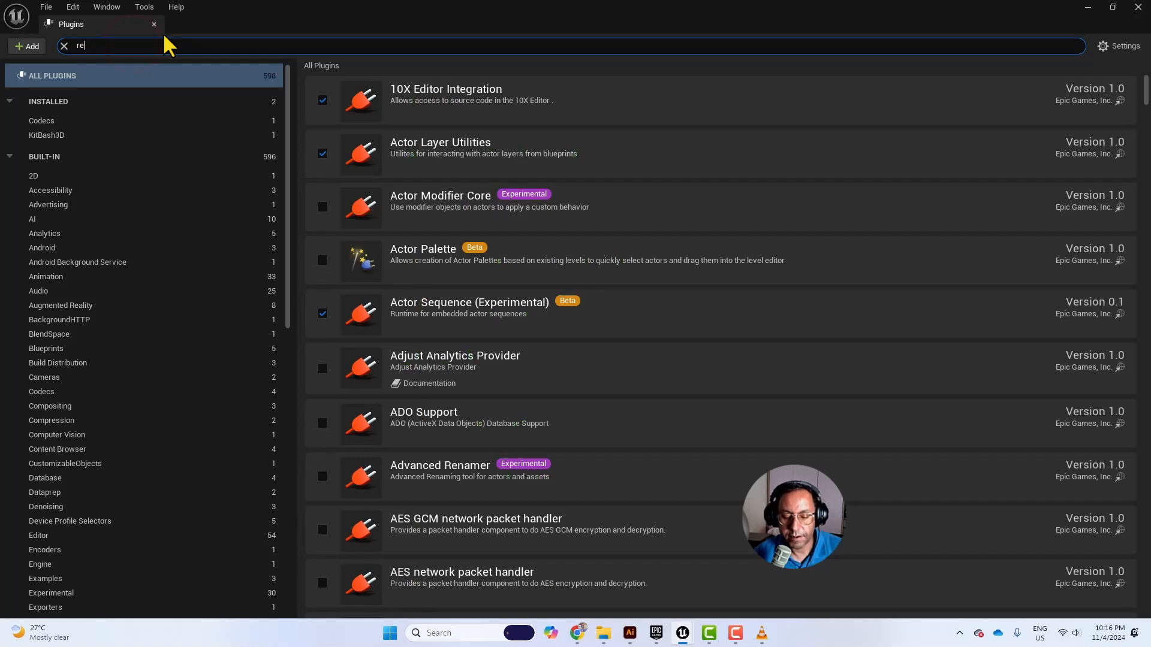
text(nder q)
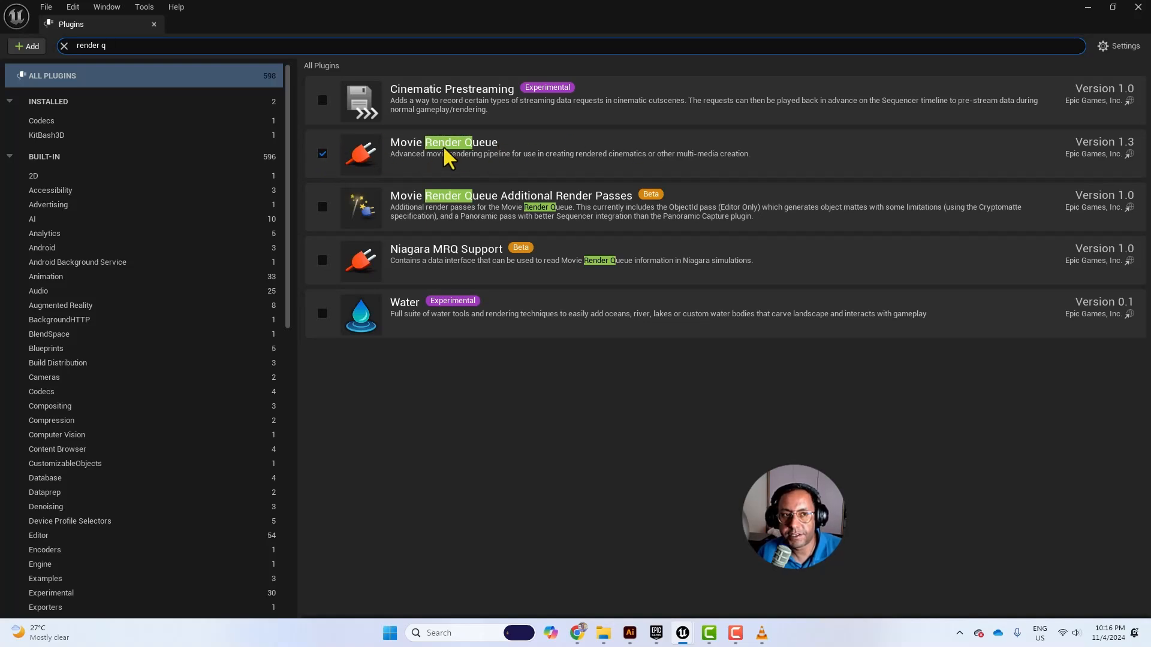
click(154, 24)
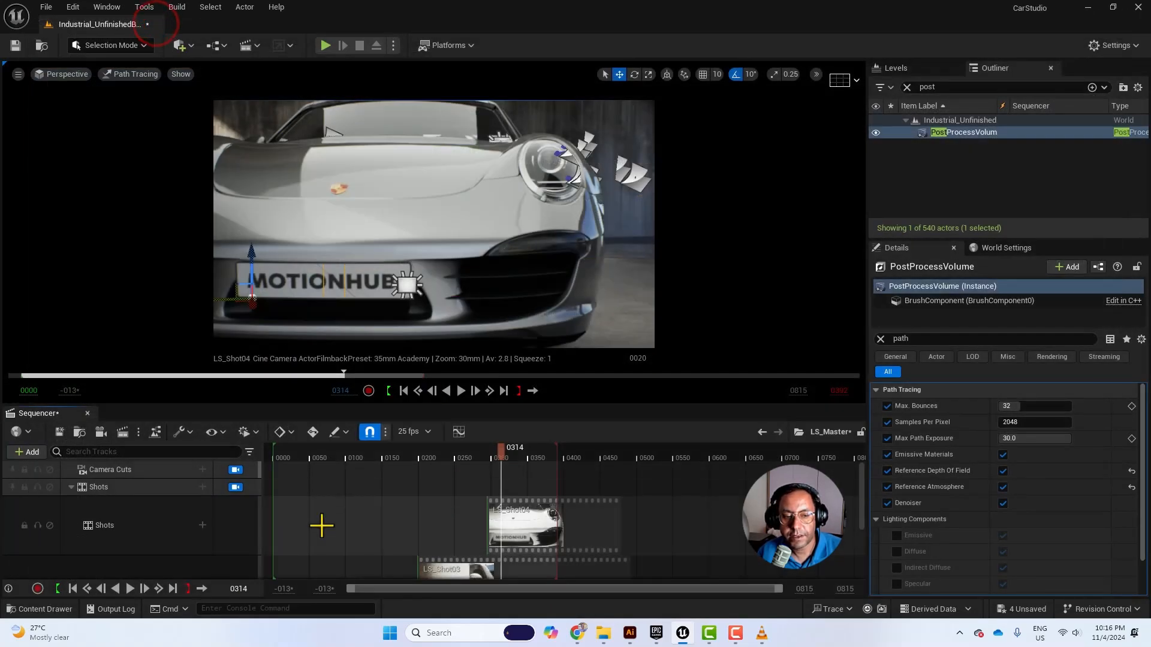
Step: Open the Movie Render Queue for LS_Master and bring up the job's render configuration
click(123, 434)
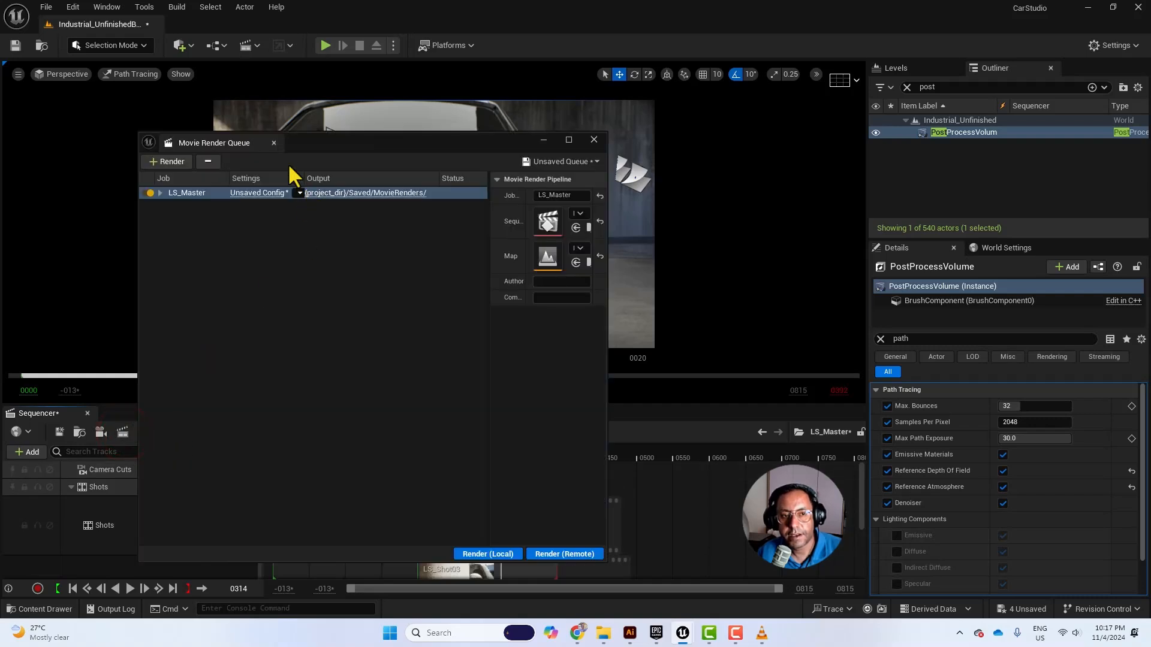
drag(366, 143, 557, 174)
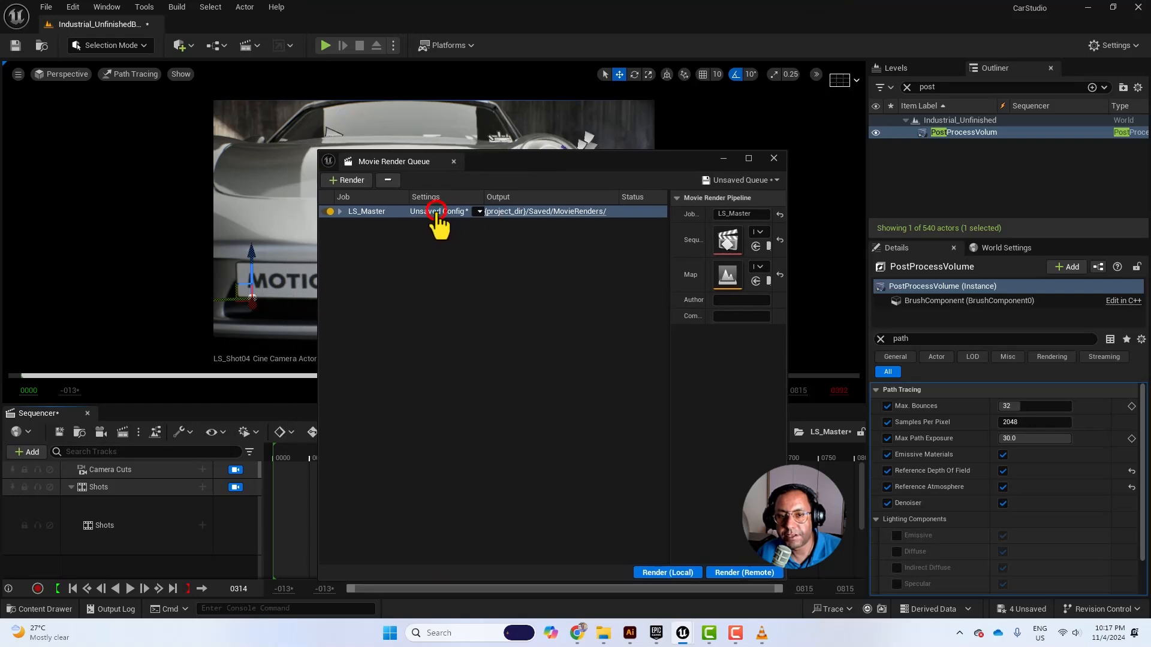
click(436, 211)
drag(569, 135, 574, 162)
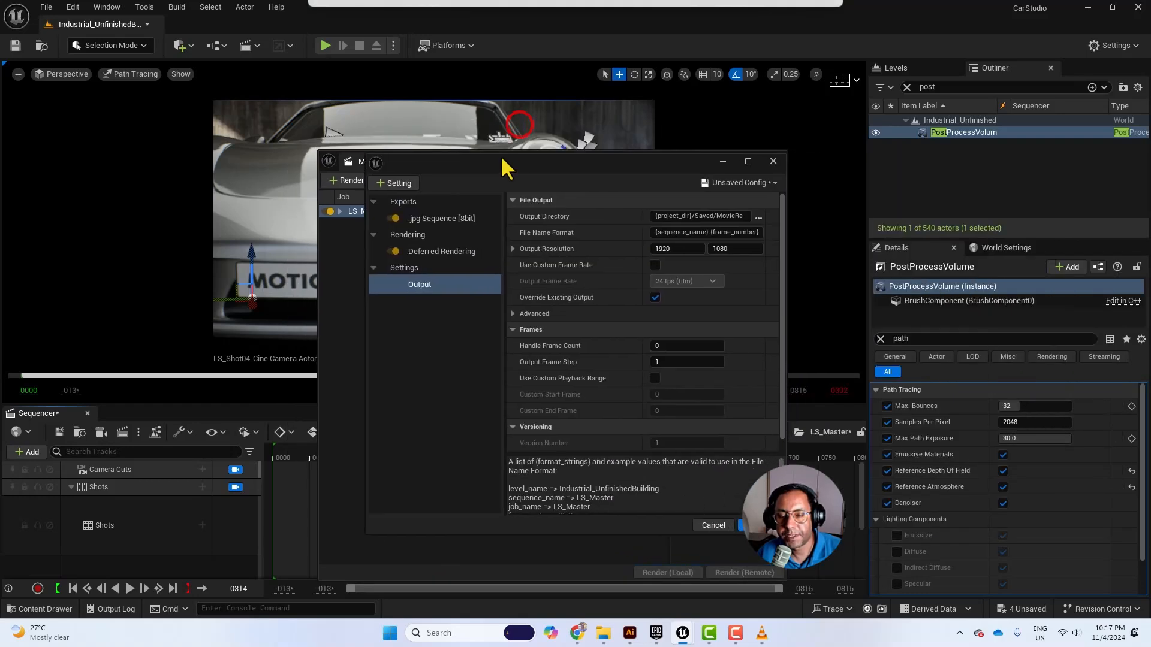
Step: Add an Anti-aliasing setting with 16 spatial and 16 temporal samples, and override anti-aliasing with method None
click(409, 175)
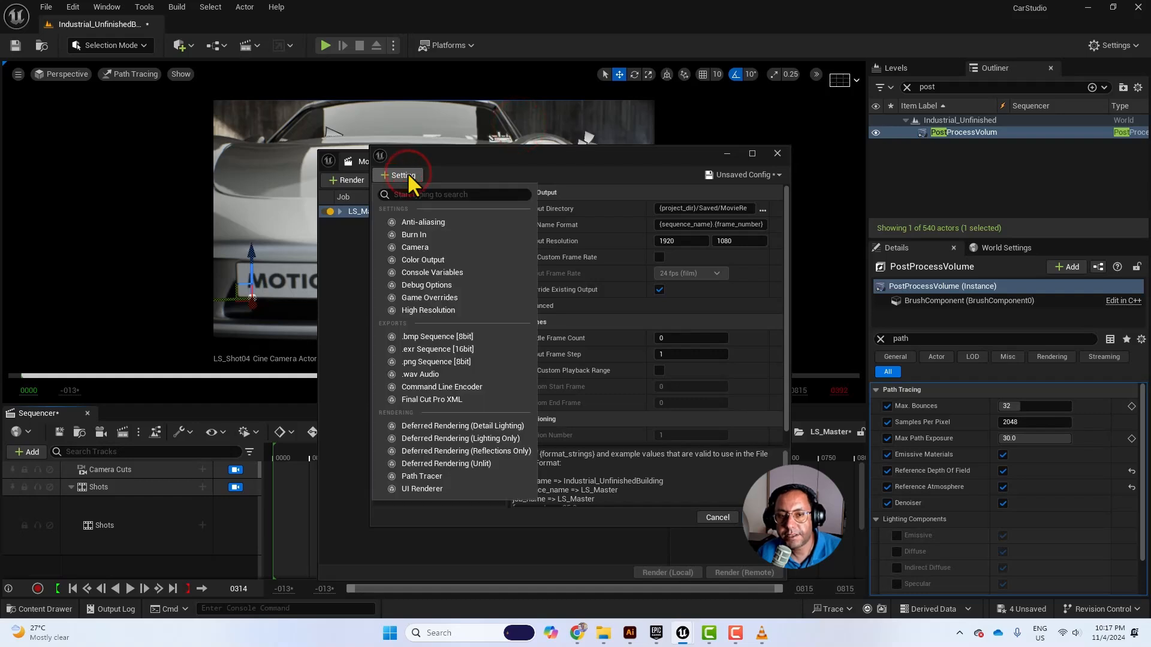
click(437, 222)
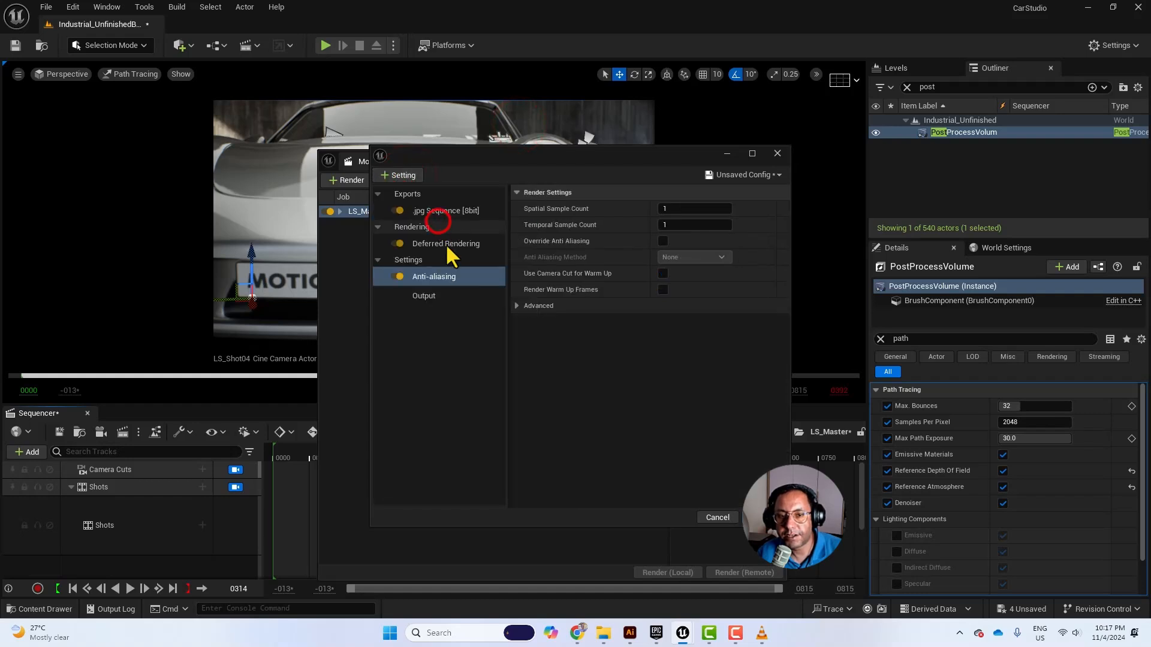
click(679, 209)
text(16)
key(Tab)
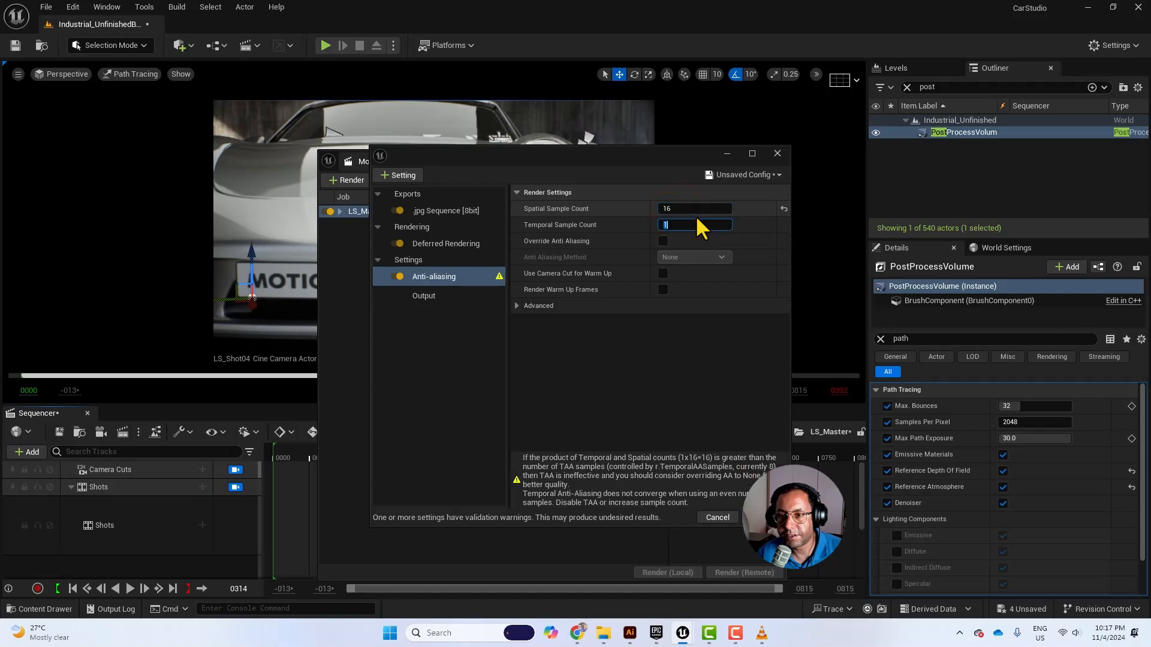
text(16)
click(662, 241)
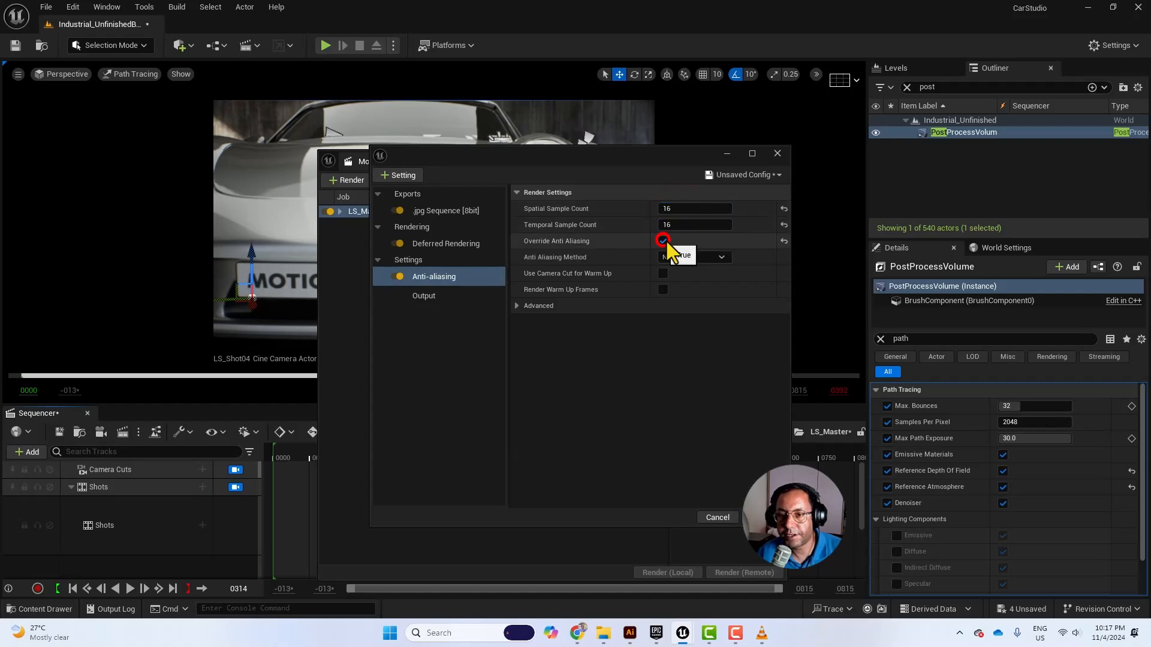
Step: Add the High Resolution and Path Tracer settings to the render configuration and disable Deferred Rendering
click(406, 175)
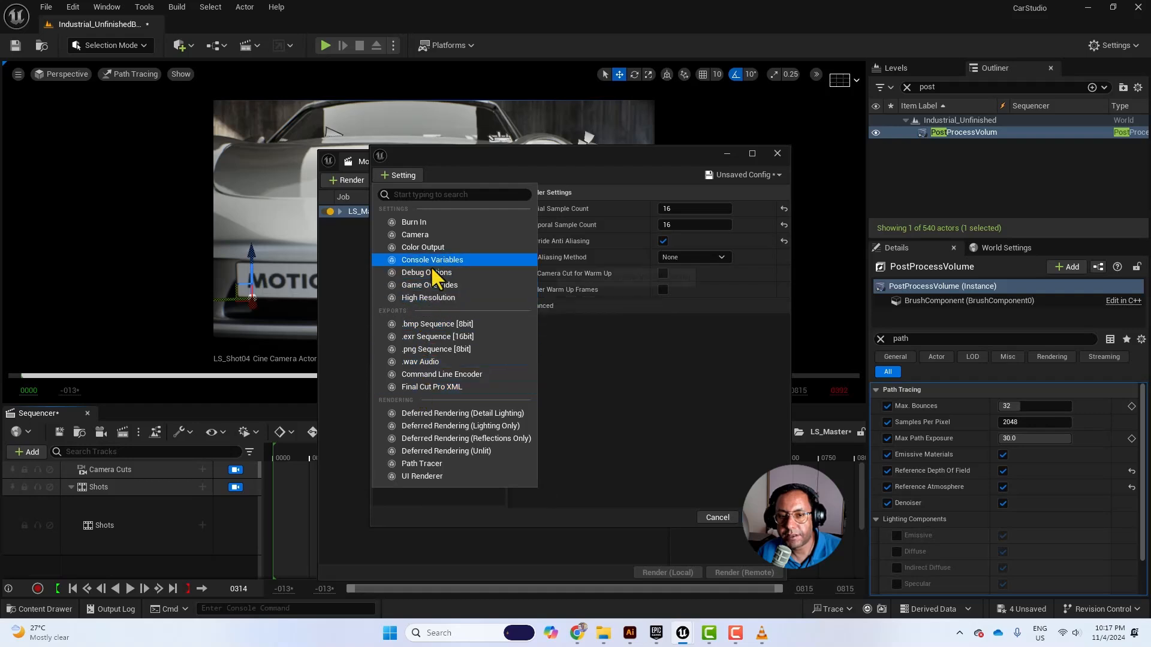
click(442, 298)
click(403, 175)
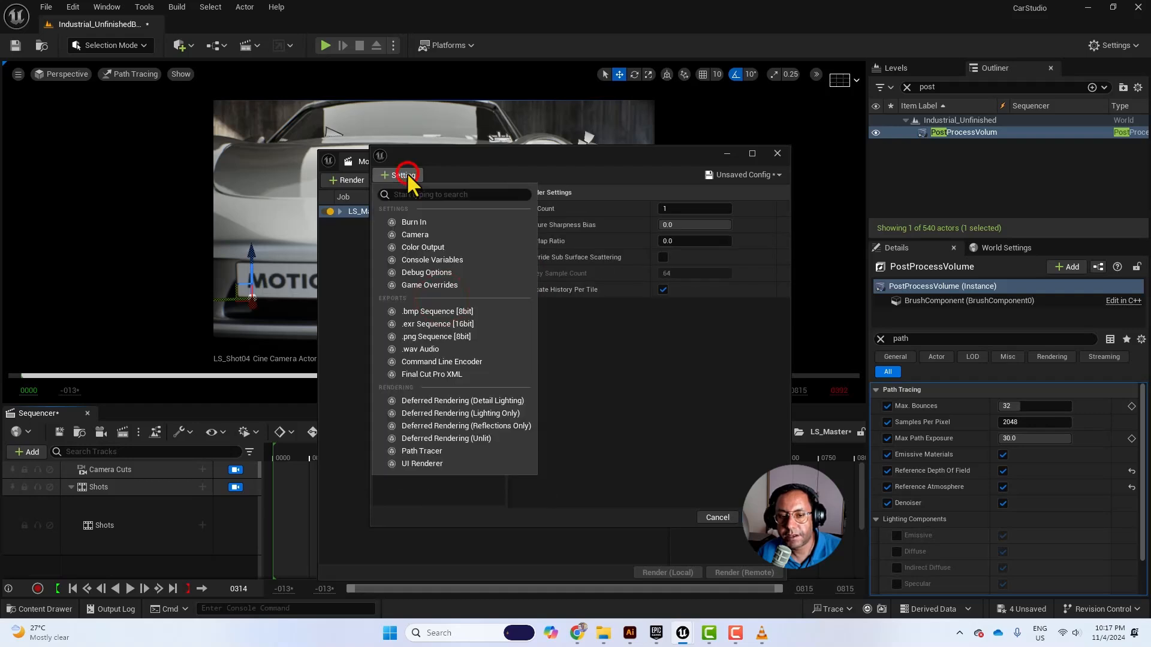
click(423, 452)
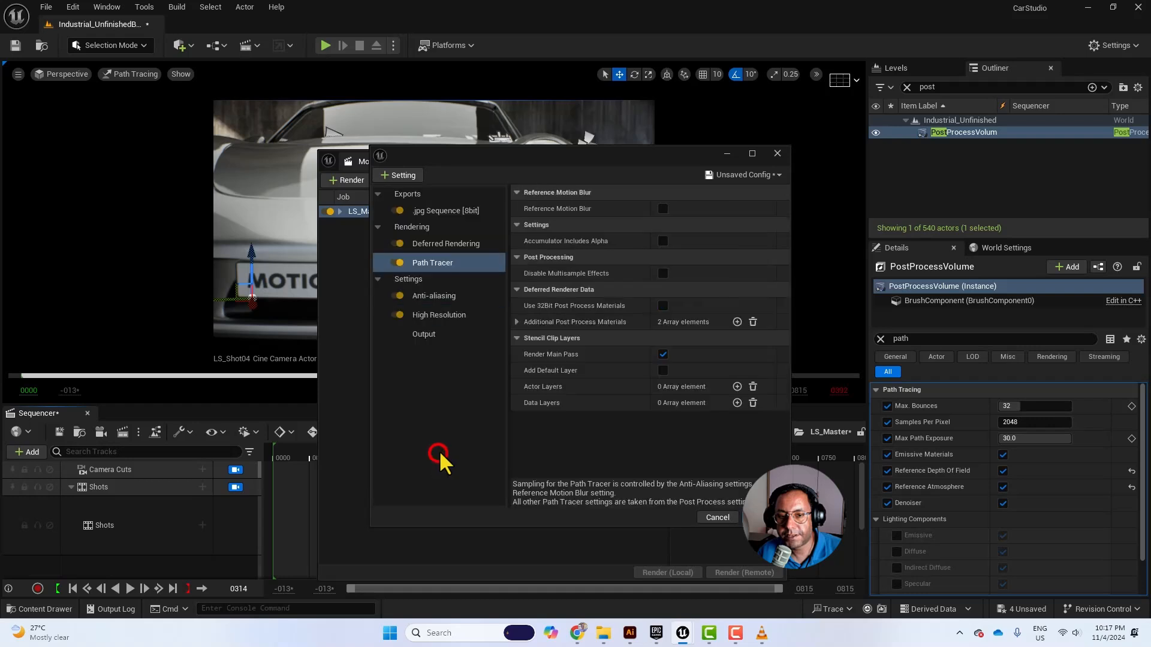
click(413, 243)
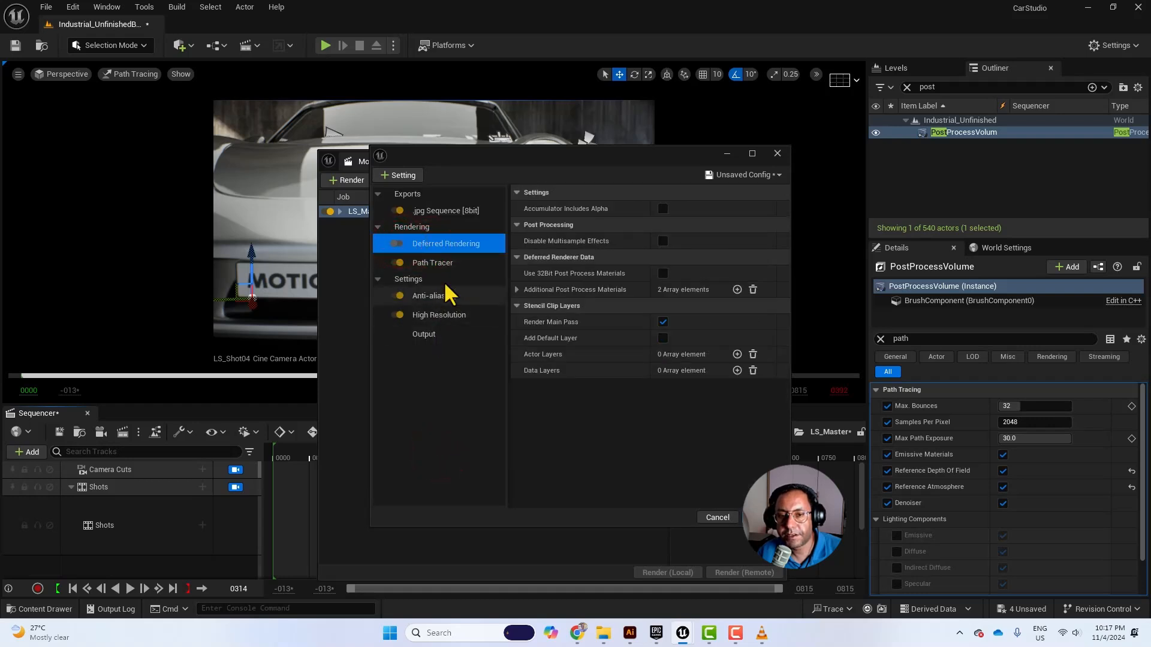
Step: Disable the .jpg Sequence [8bit] export and add .exr Sequence [16bit] instead
click(455, 312)
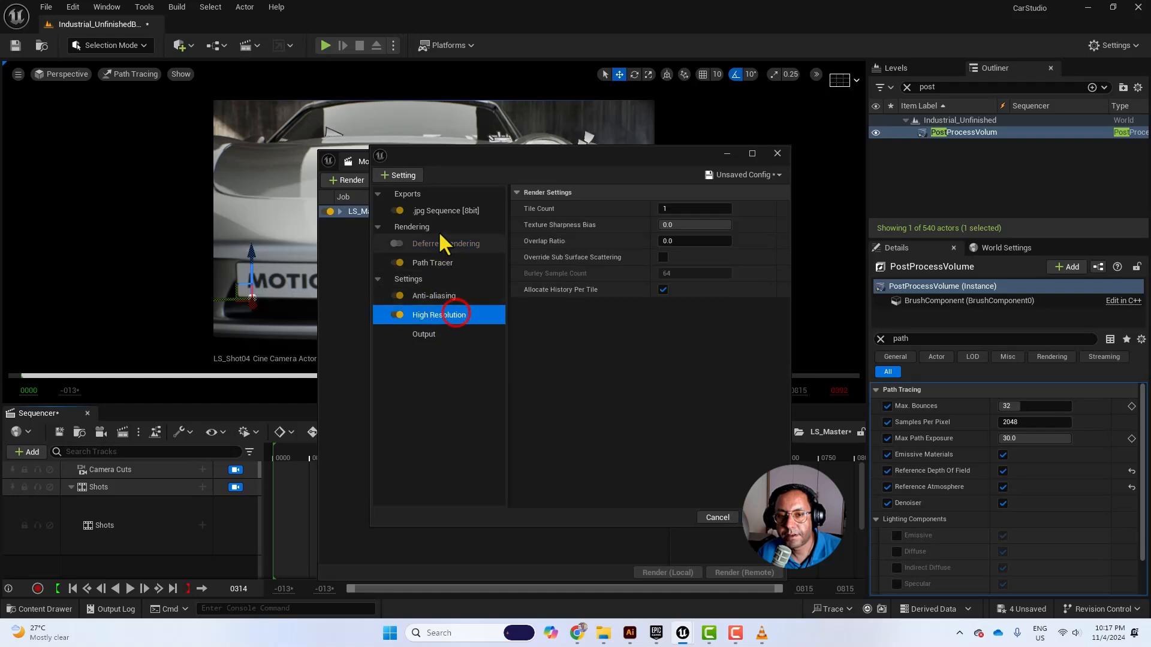
click(447, 211)
click(401, 175)
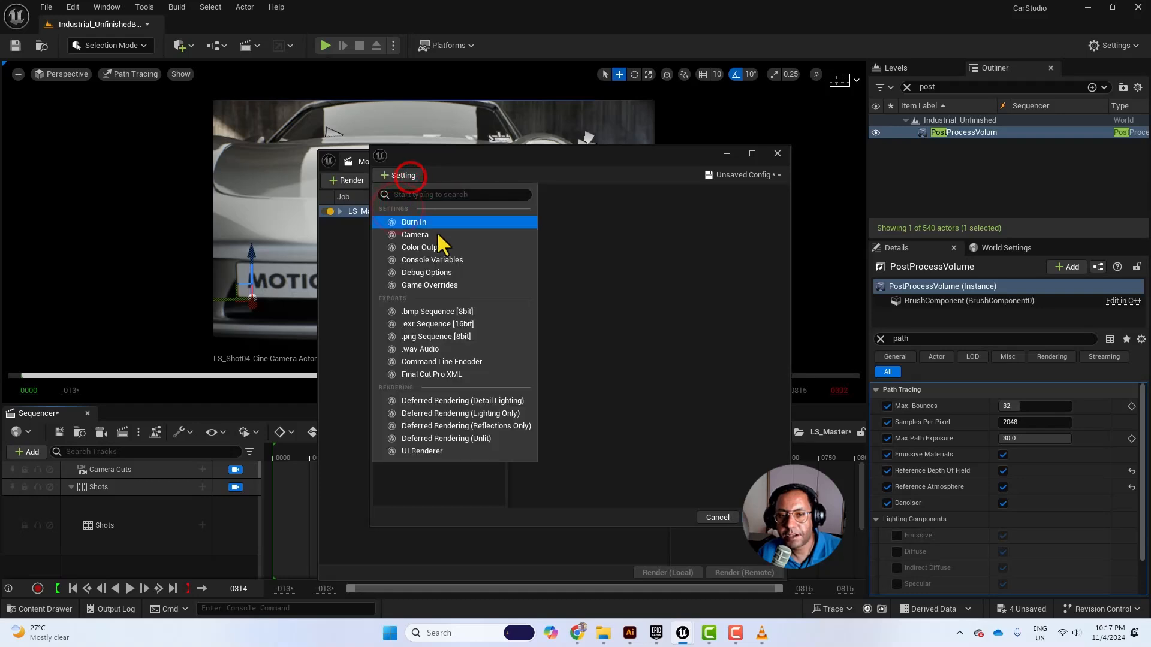
click(462, 325)
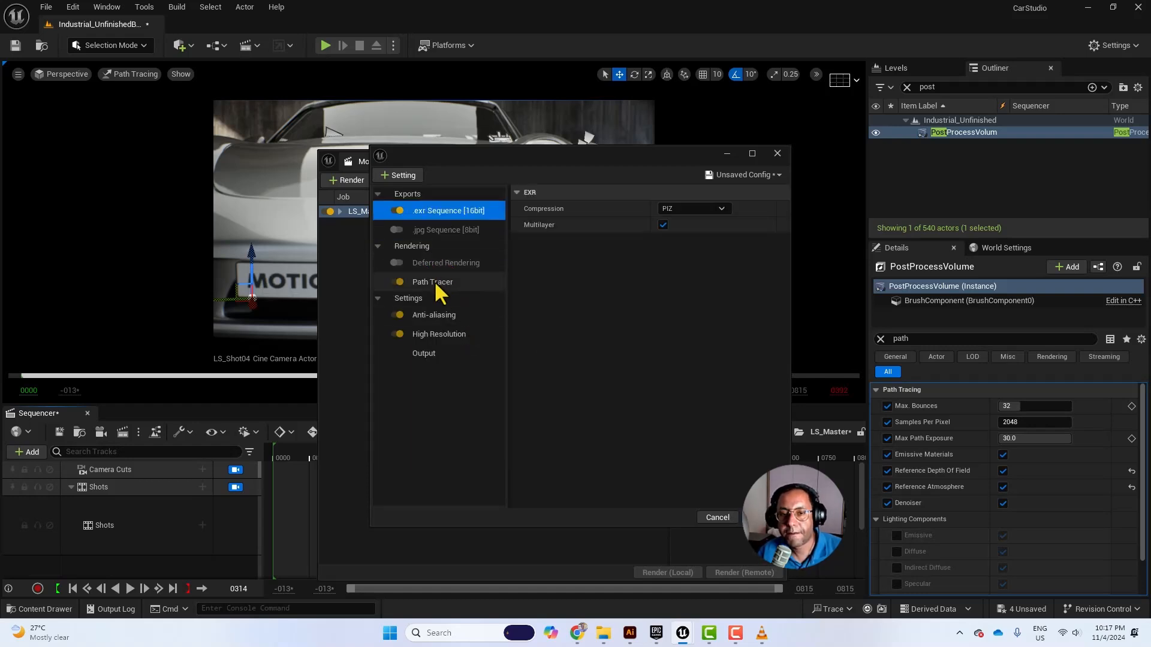
Step: Set the output directory to the Car Render/edit folder, accept the configuration and render LS_Master locally
click(433, 280)
click(437, 315)
click(441, 334)
click(432, 352)
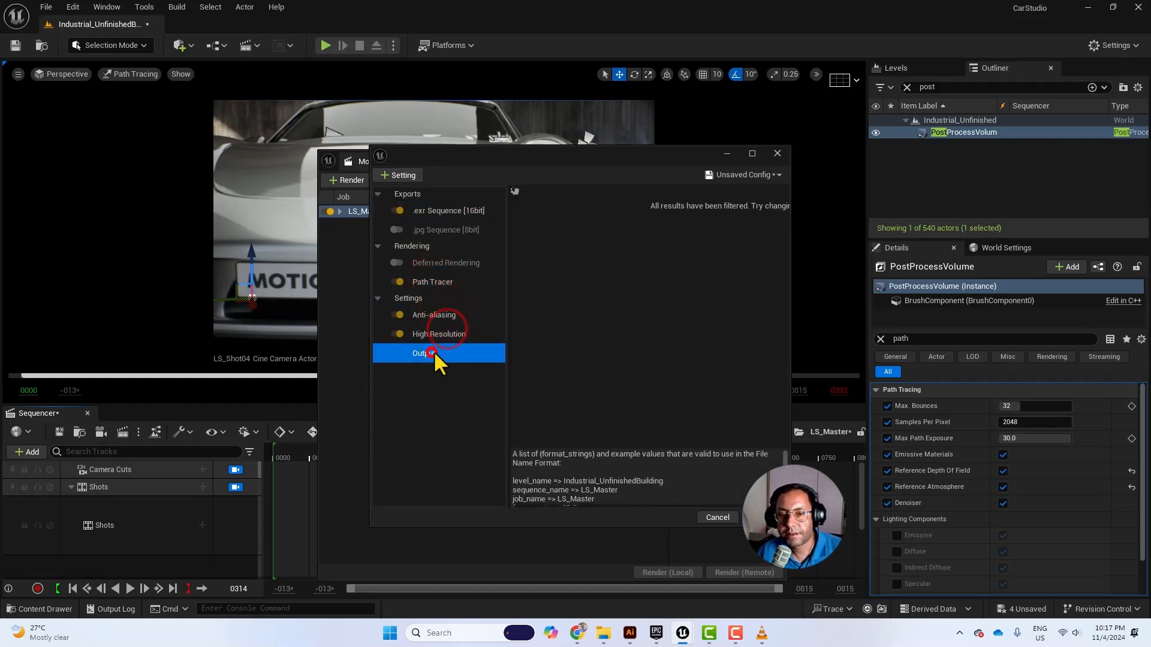
click(763, 208)
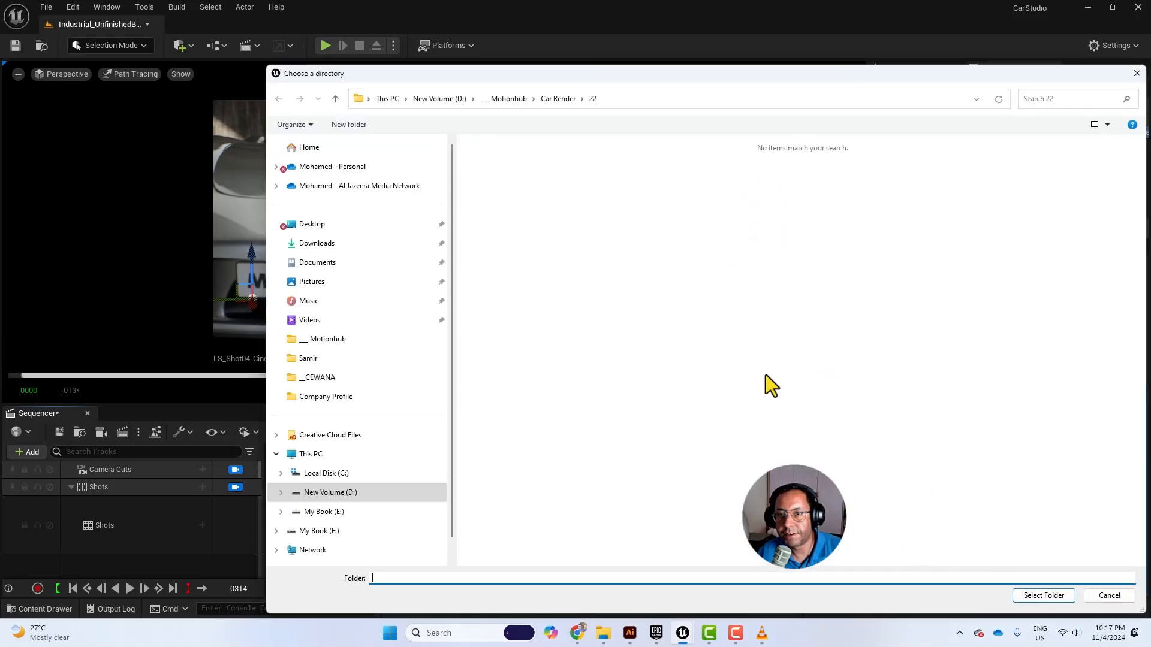
click(1056, 596)
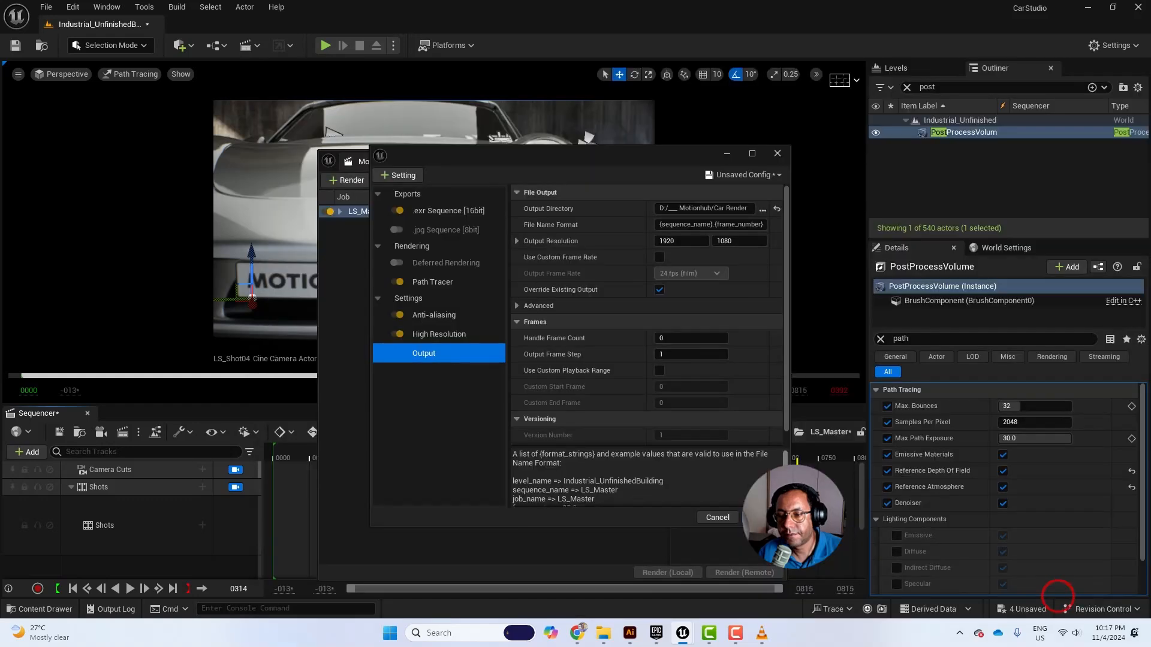
click(762, 517)
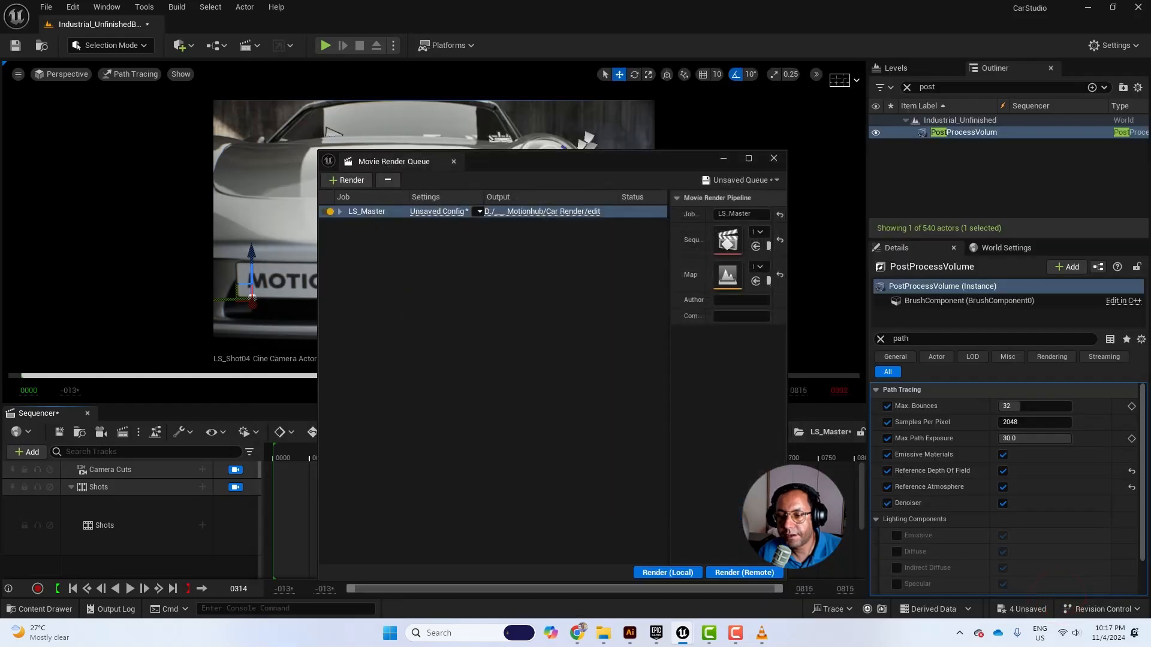
click(664, 572)
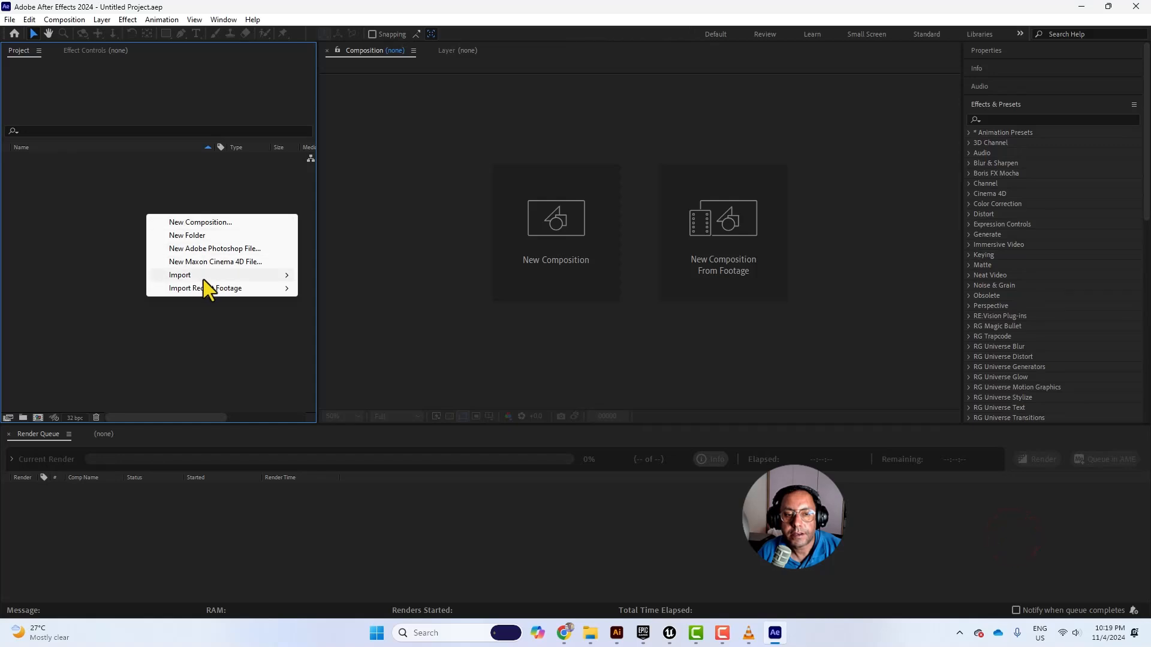
Step: In After Effects, import MasterSequence.0201.exr from Car Render/22 as an OpenEXR sequence and create a composition from it
mouse_move(226, 276)
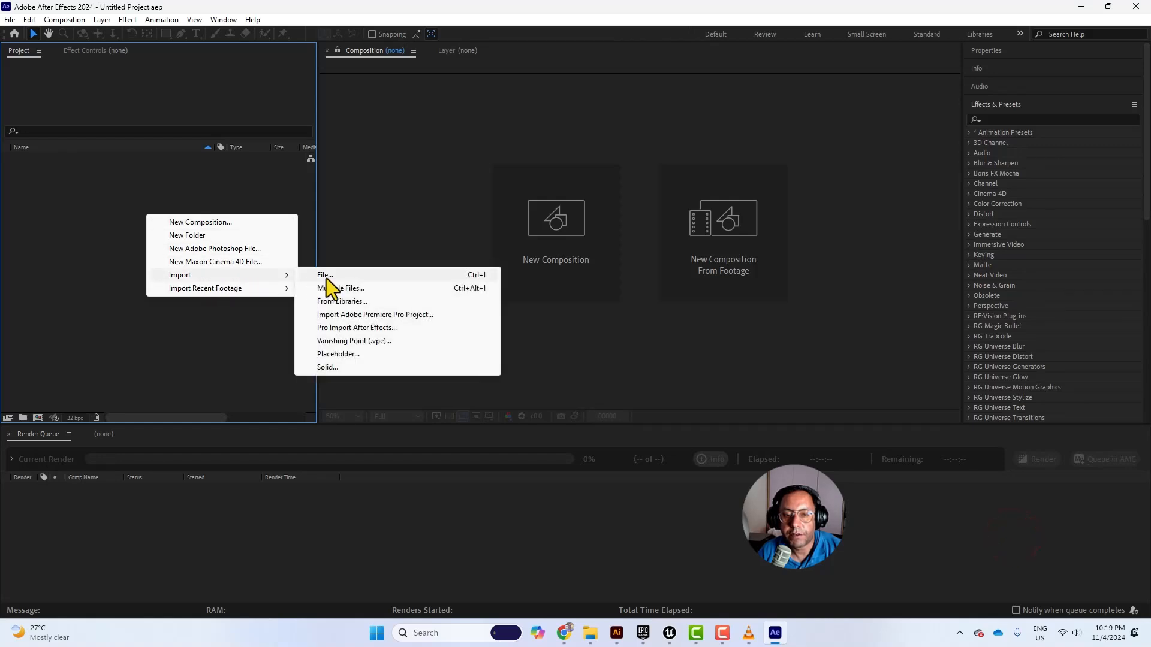
click(48, 262)
right_click(127, 223)
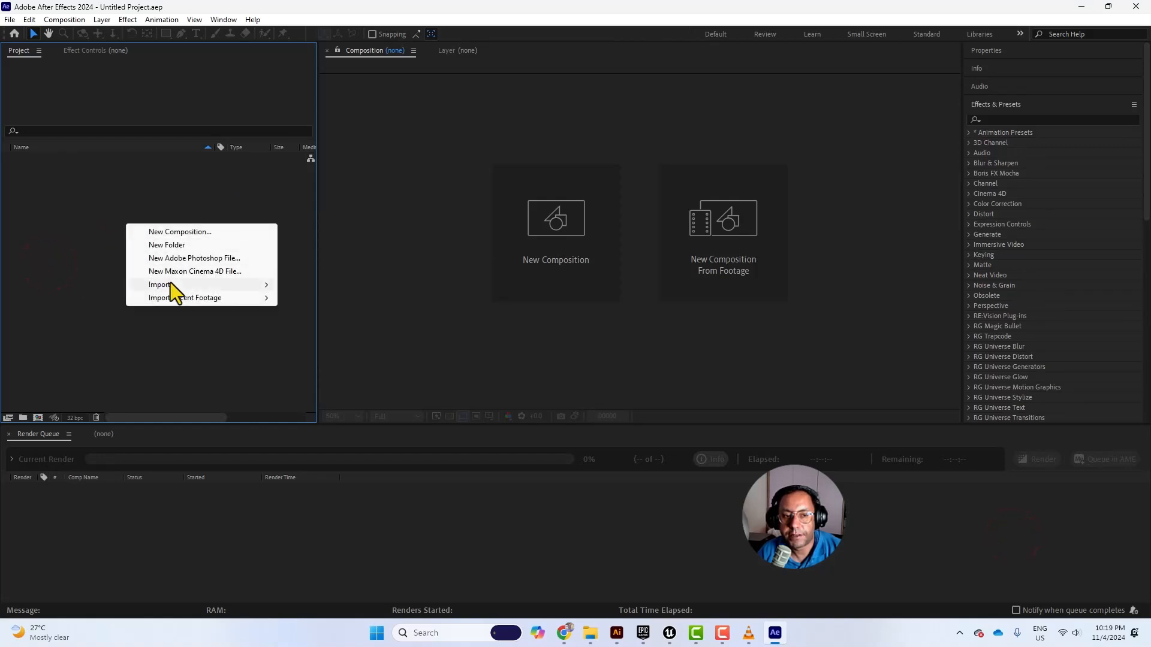
mouse_move(178, 287)
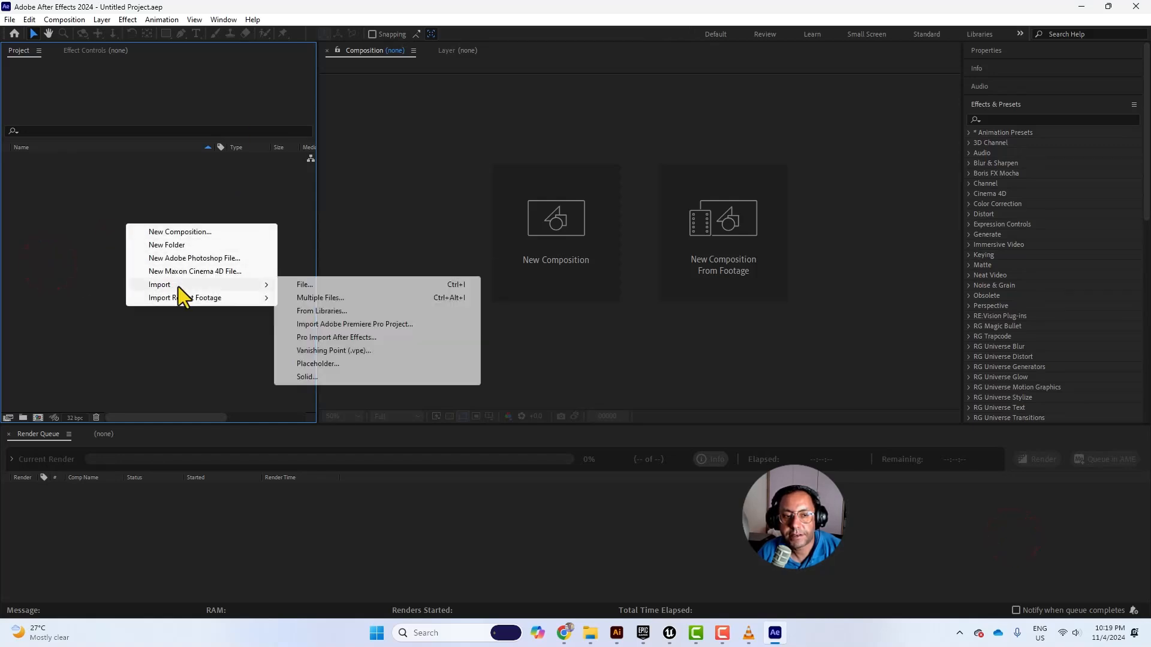
click(318, 284)
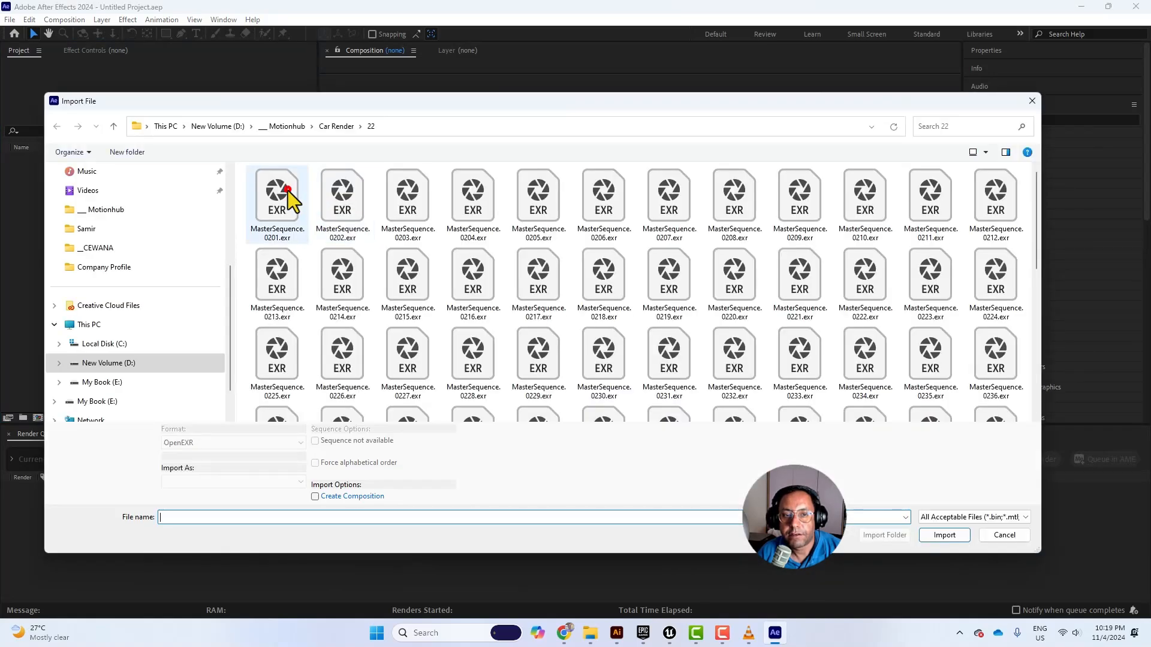
click(288, 190)
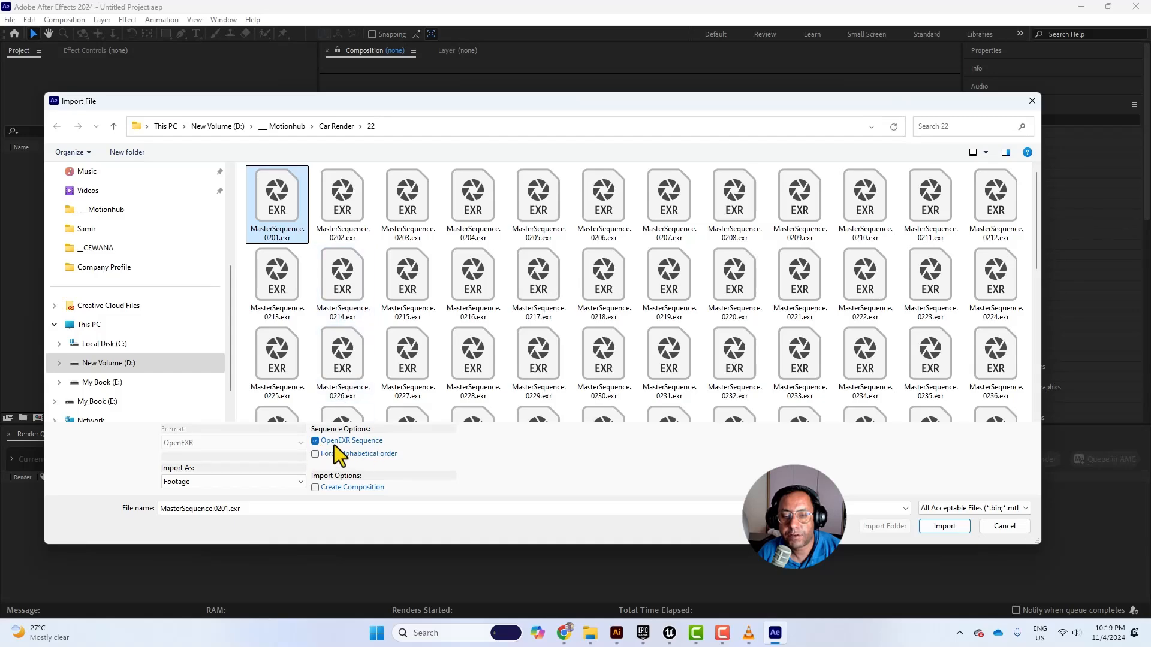
click(950, 526)
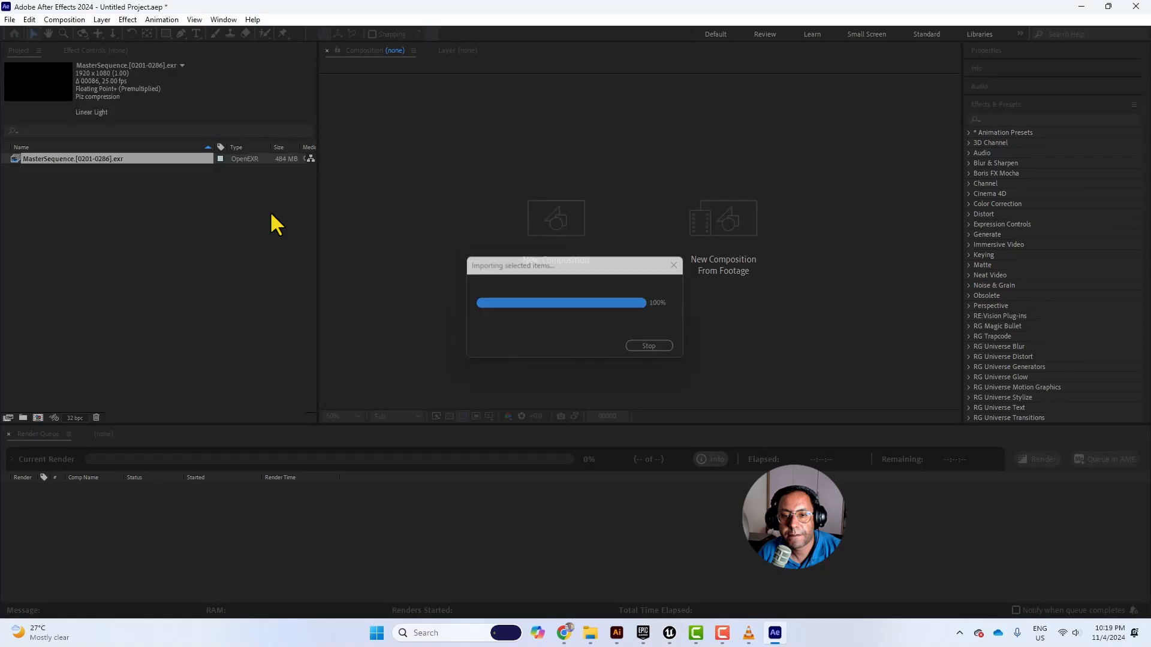
drag(107, 174, 551, 232)
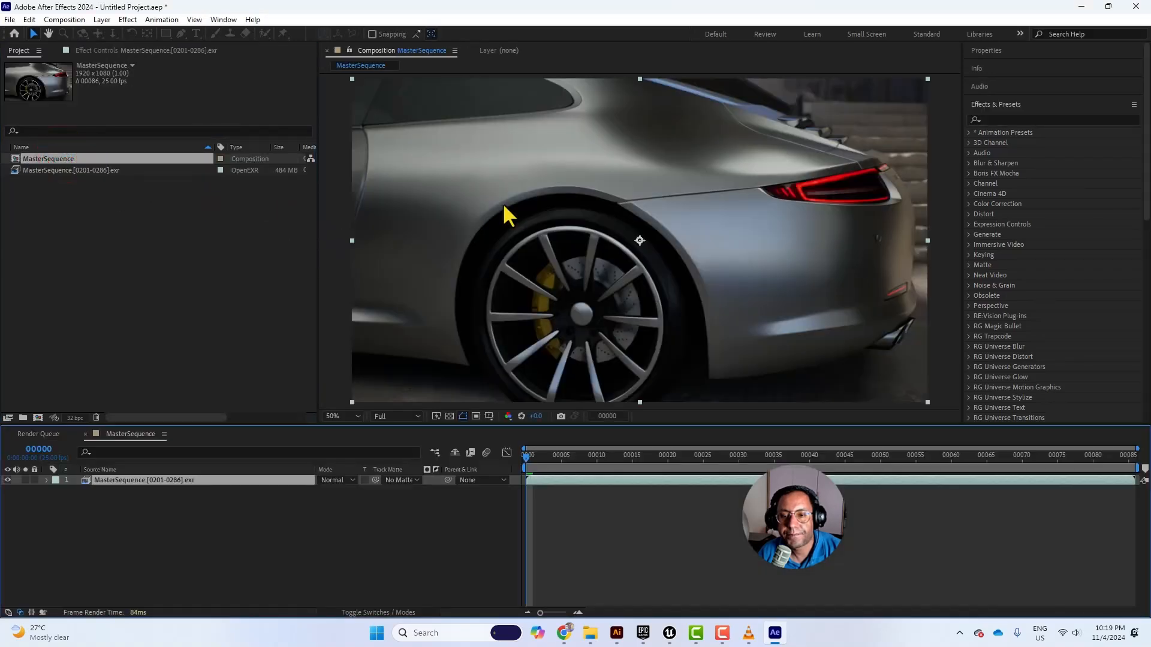
Step: Add an adjustment layer above the EXR sequence and apply the RG Magic Bullet Looks effect to it
right_click(247, 539)
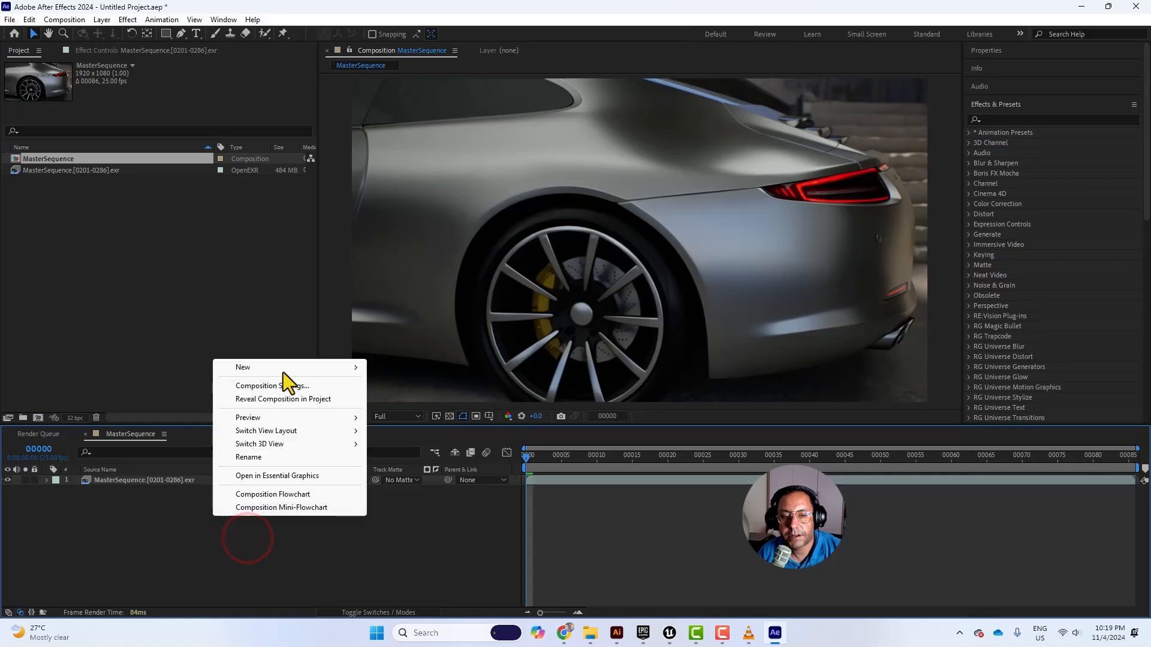
mouse_move(290, 367)
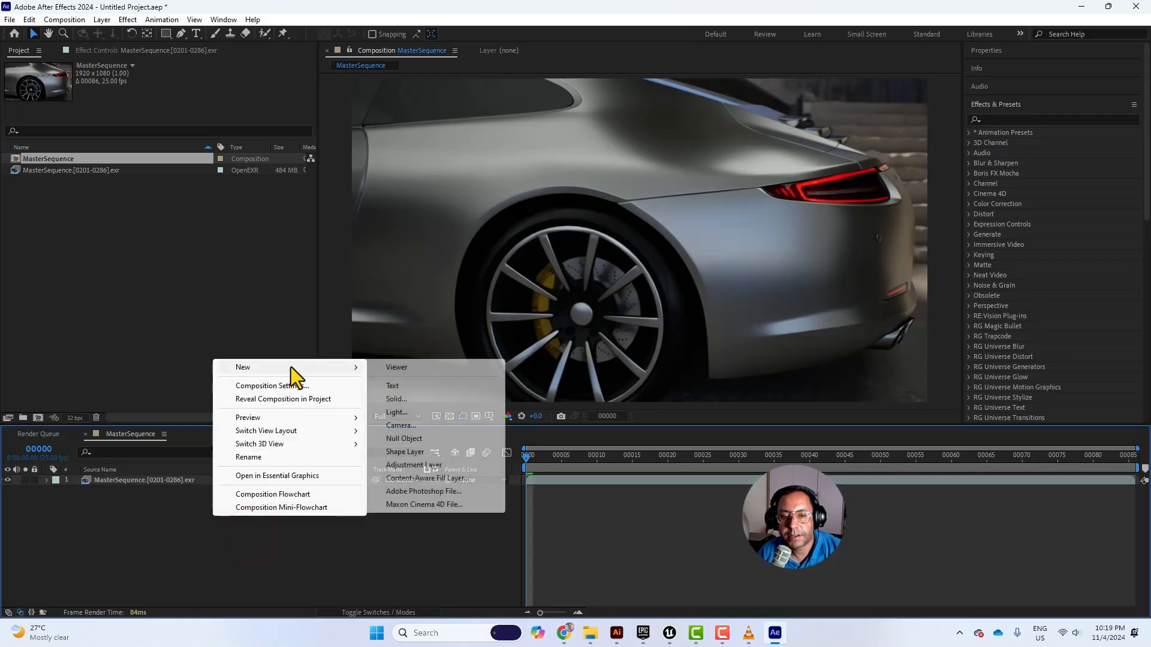
click(466, 466)
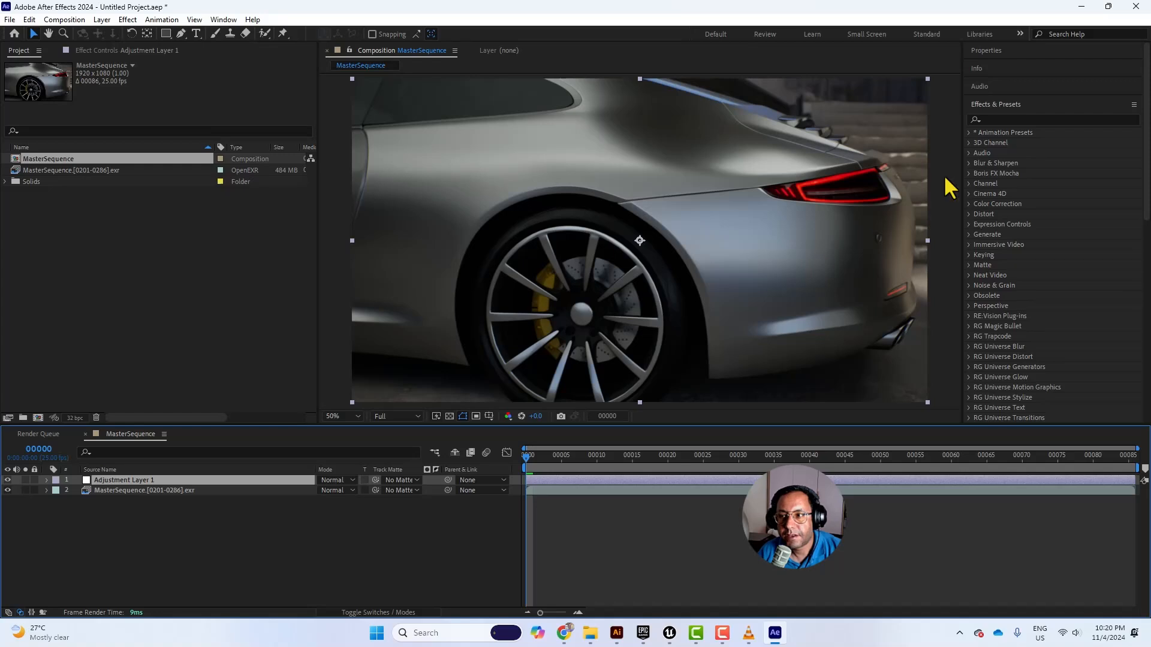
click(1001, 119)
text(loo)
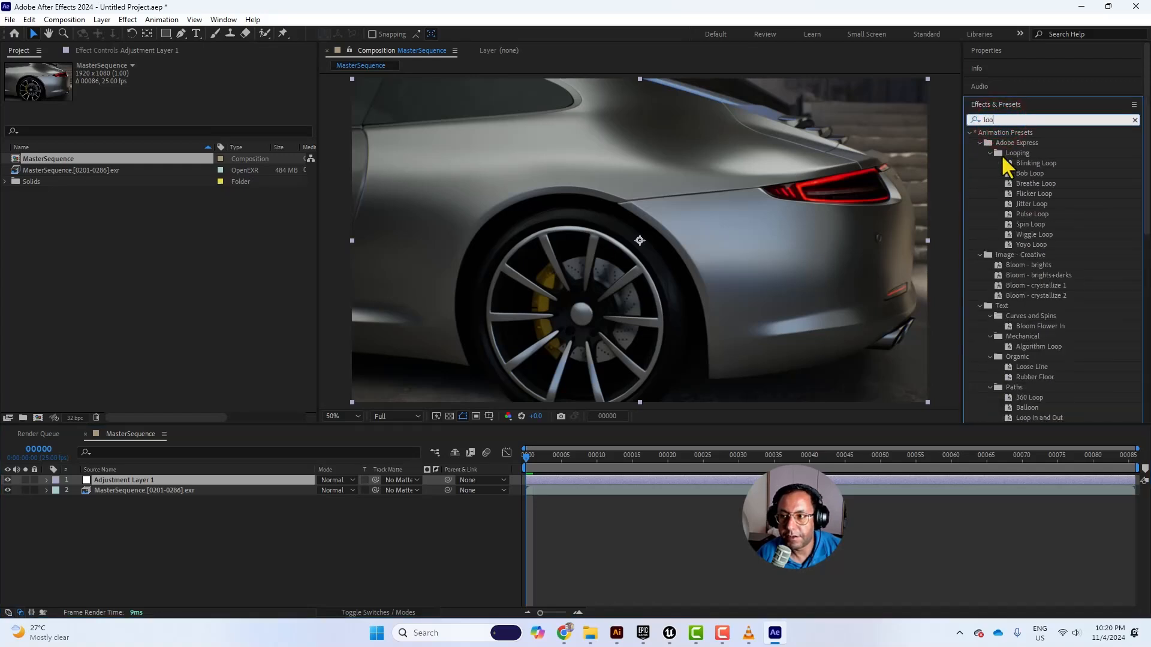
text(ks)
drag(1010, 142, 311, 488)
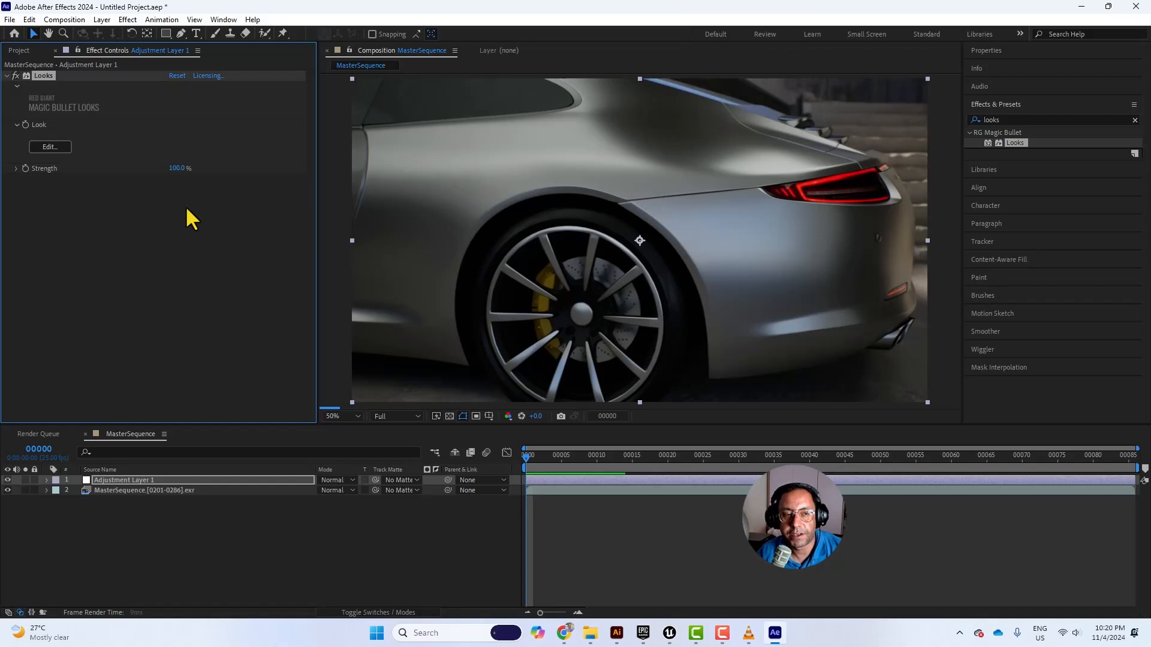
Step: Open the Looks editor and try looks such as Day for Night, Fall is Here, Moscow, Penske and OMG on the car
click(63, 146)
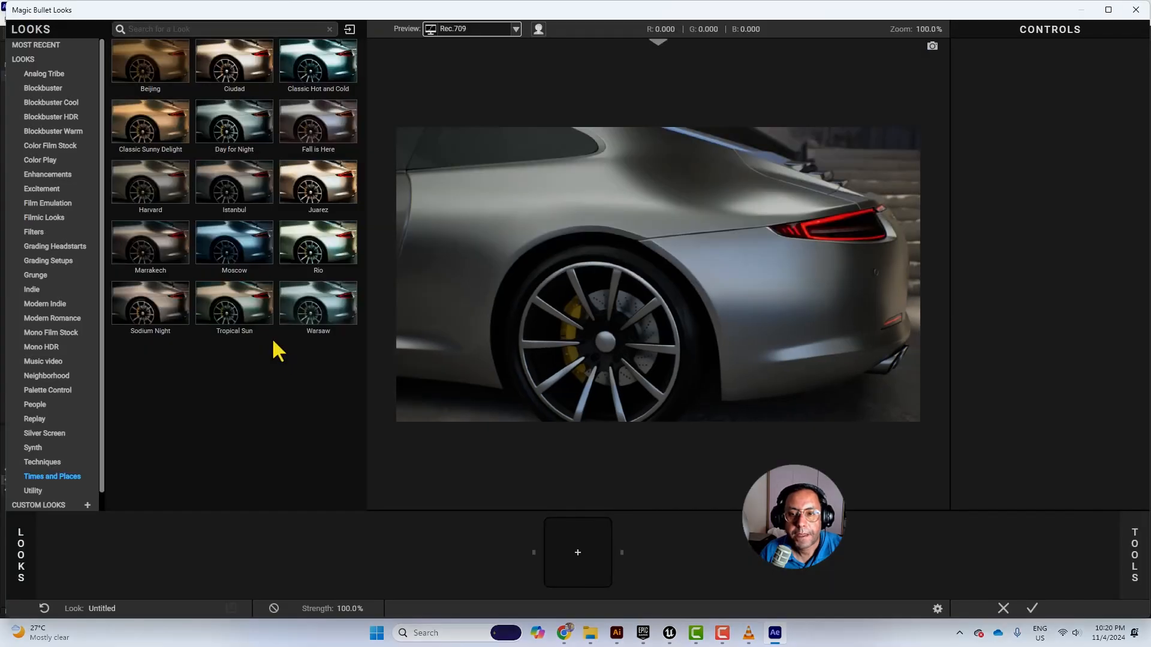
click(146, 127)
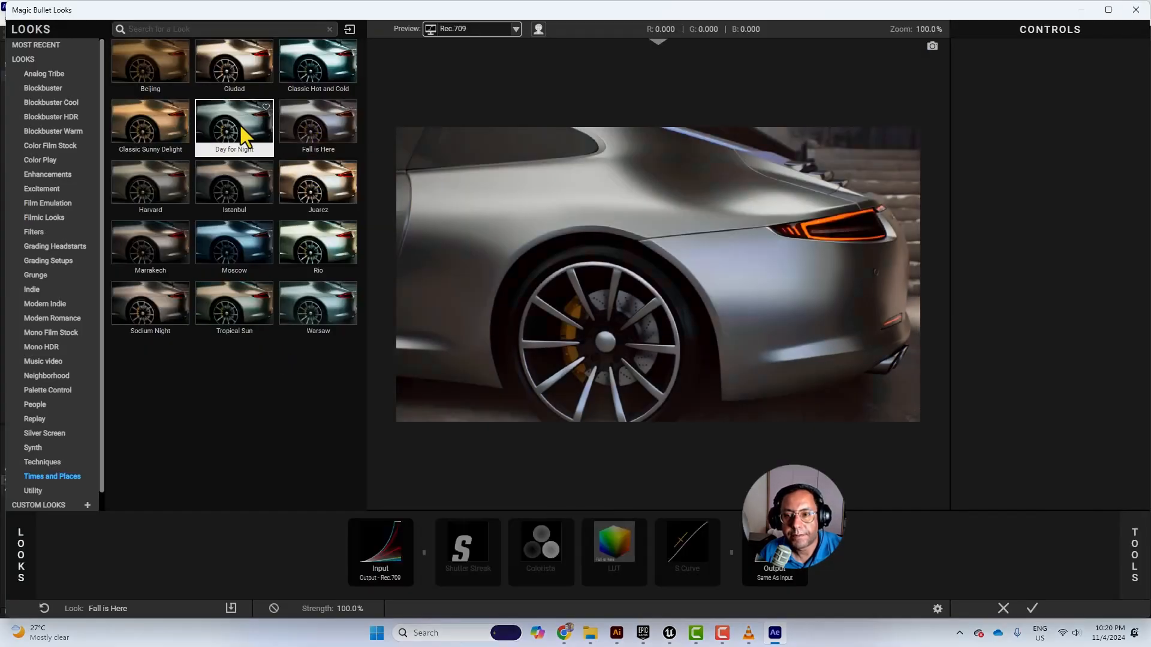
click(251, 128)
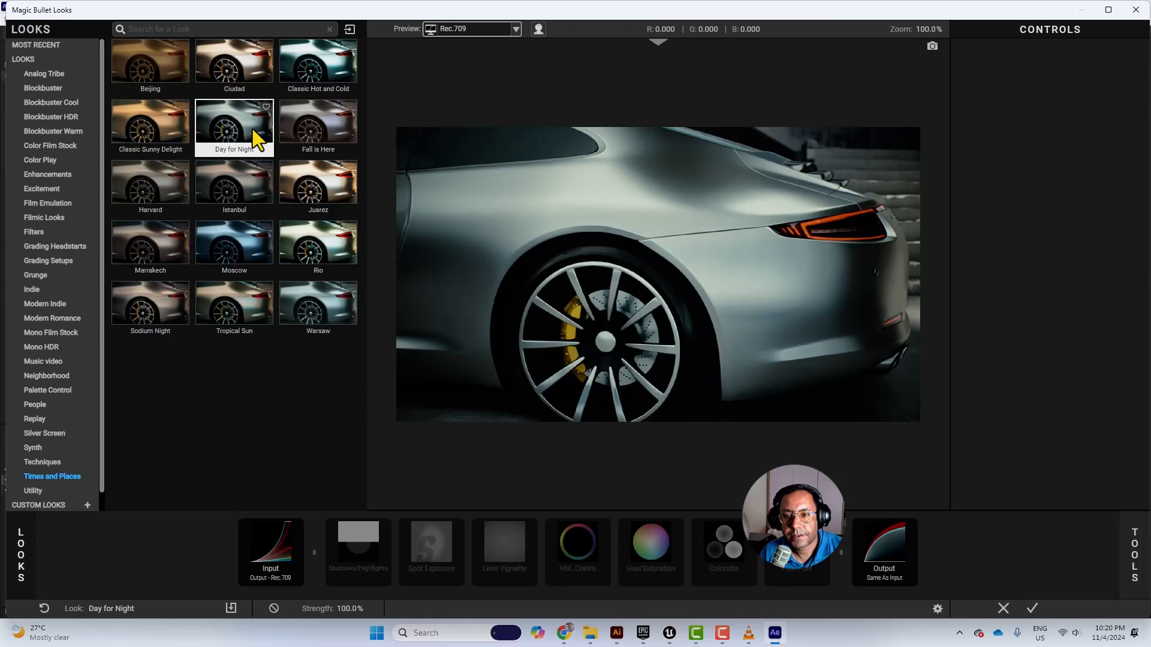
click(314, 122)
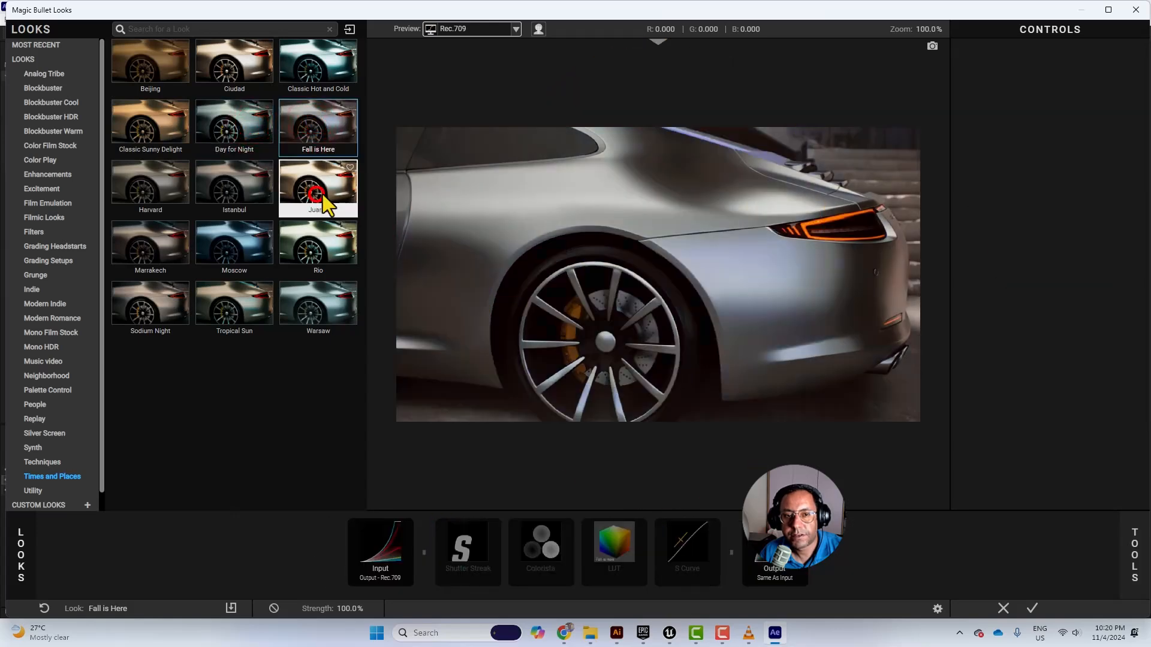
click(229, 248)
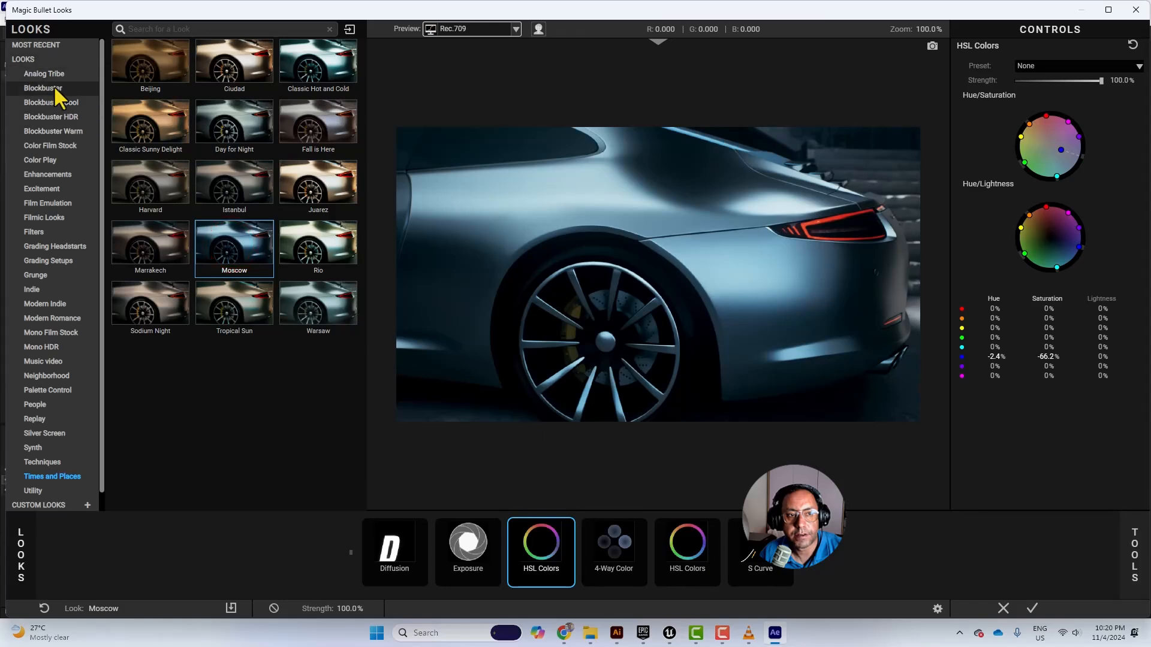
click(61, 133)
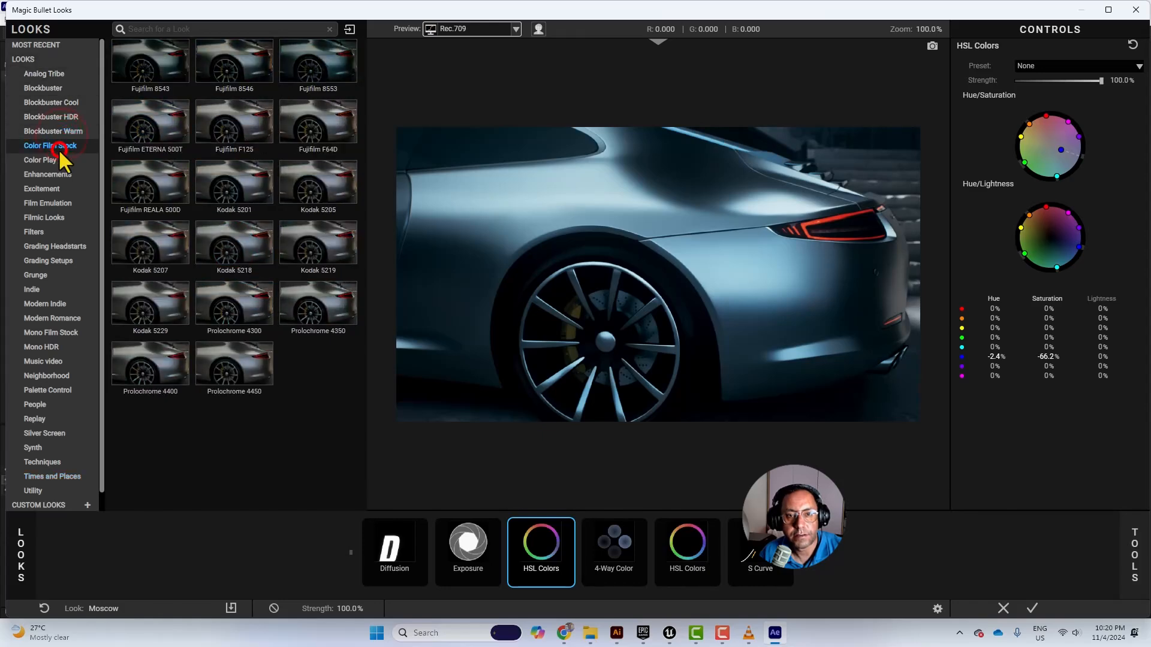
click(50, 178)
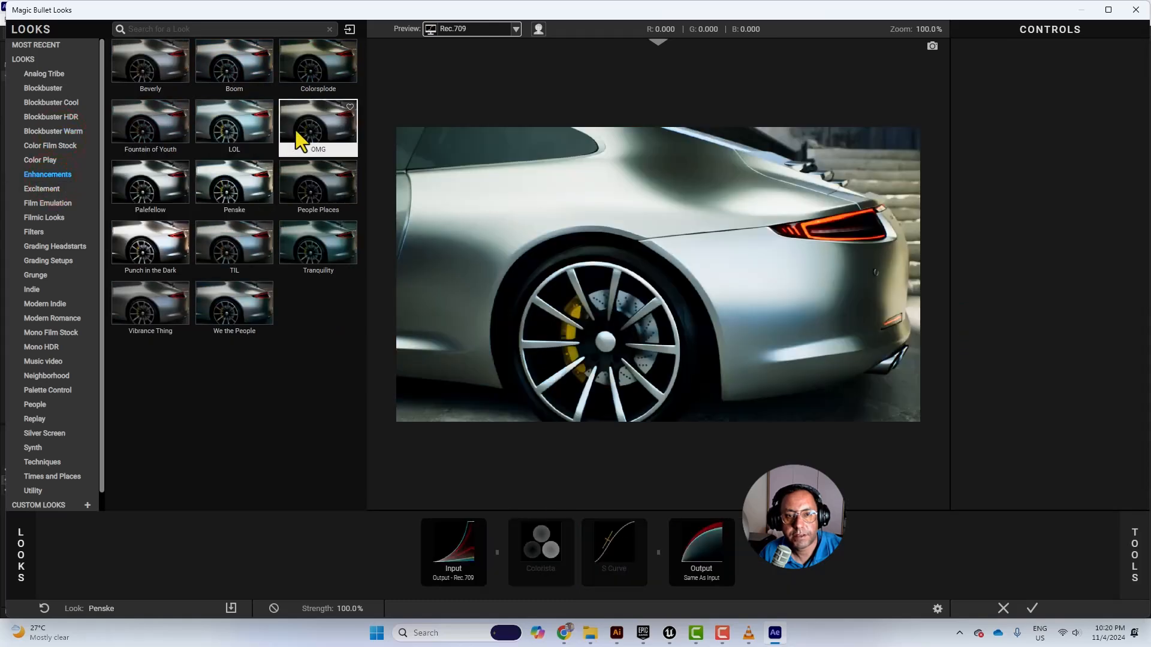
click(298, 127)
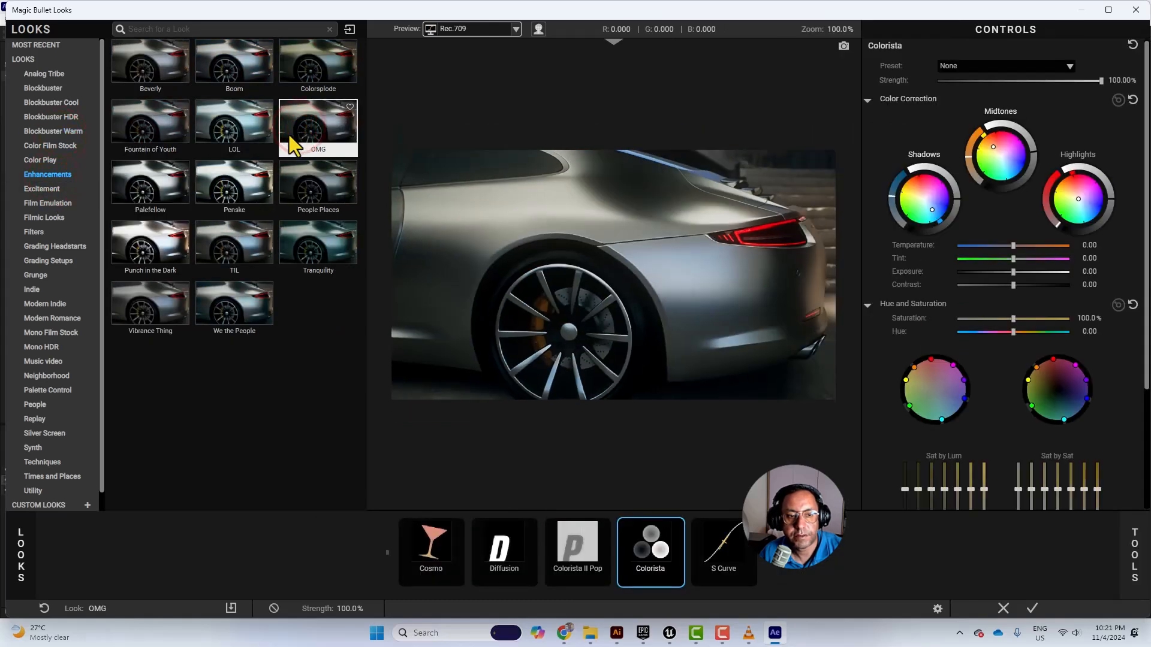
Step: Choose the Hot Chicken look from the Blockbuster category, compare it with the ungraded image and accept it
click(51, 186)
click(58, 200)
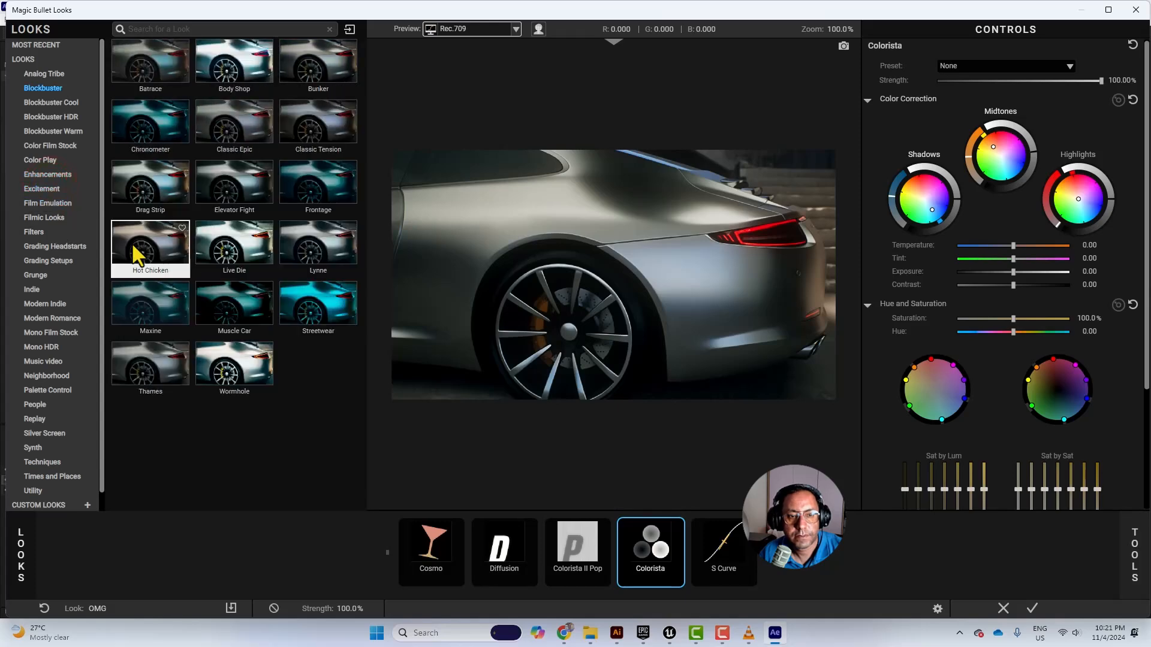
click(140, 244)
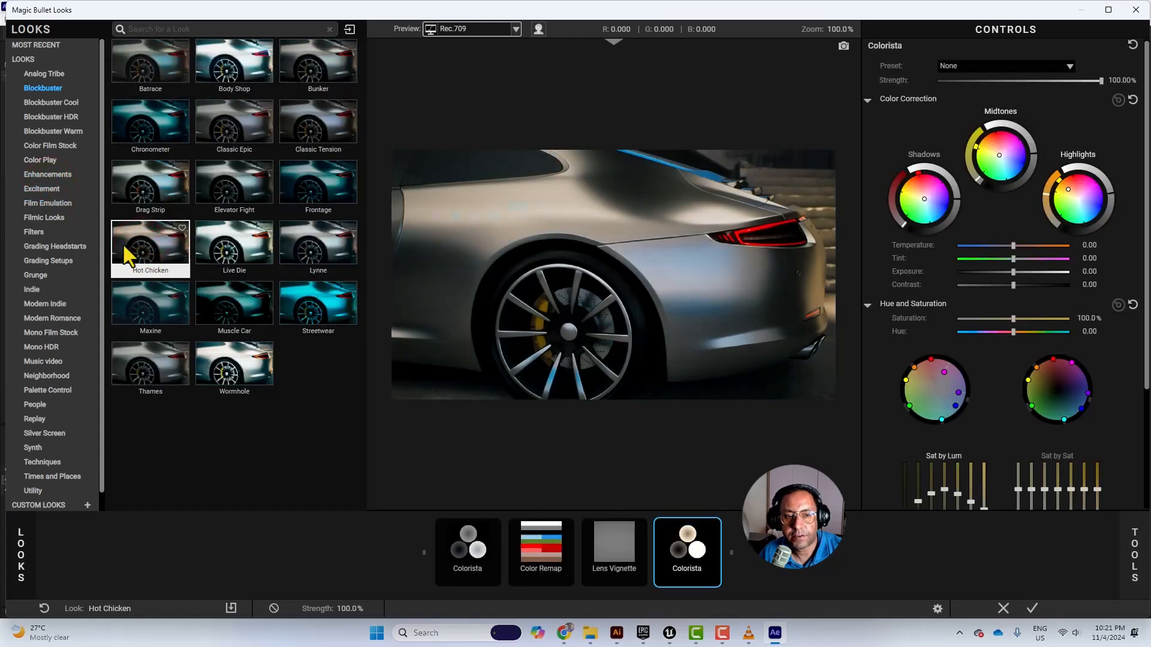
click(272, 610)
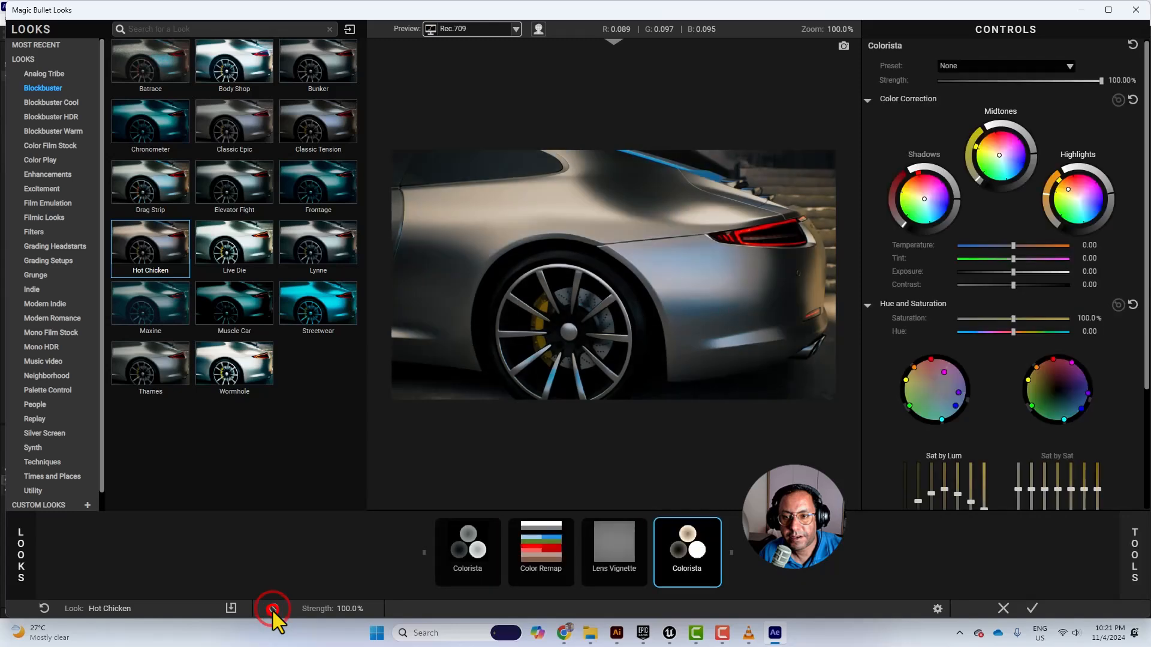
click(272, 611)
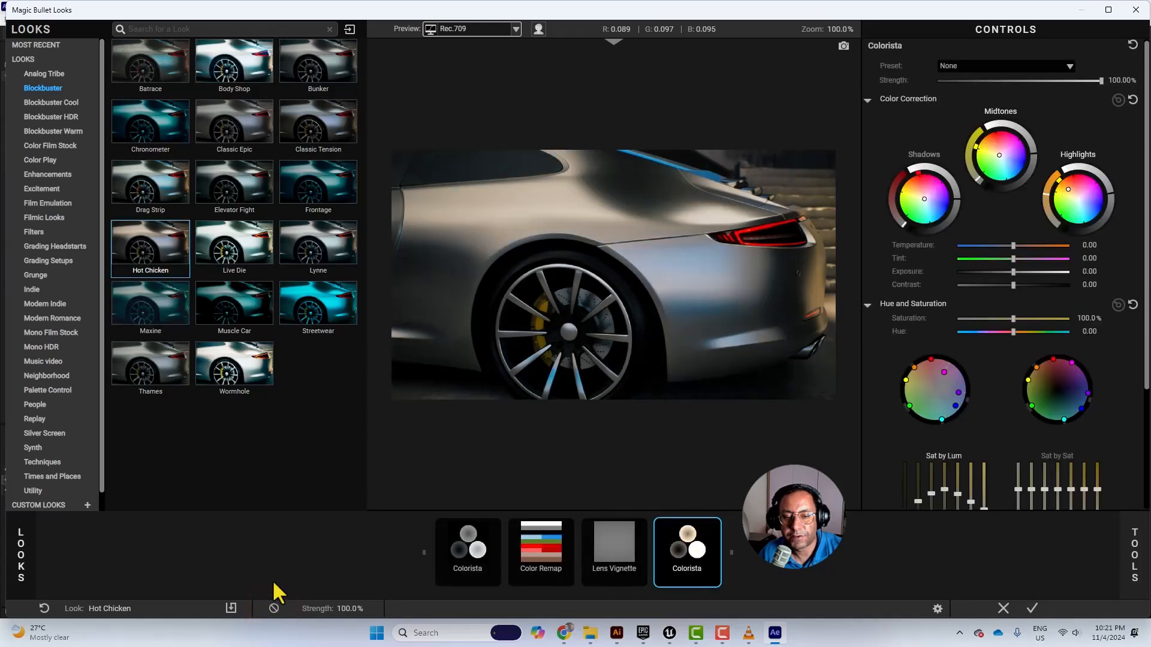
click(273, 610)
click(274, 610)
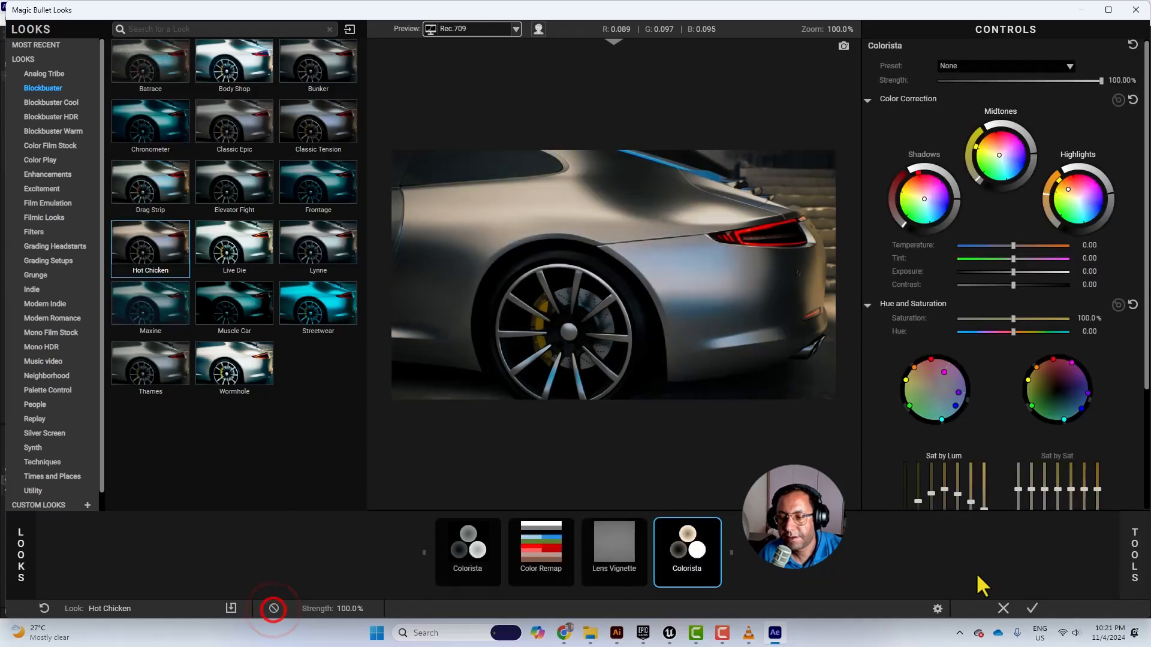
click(1033, 608)
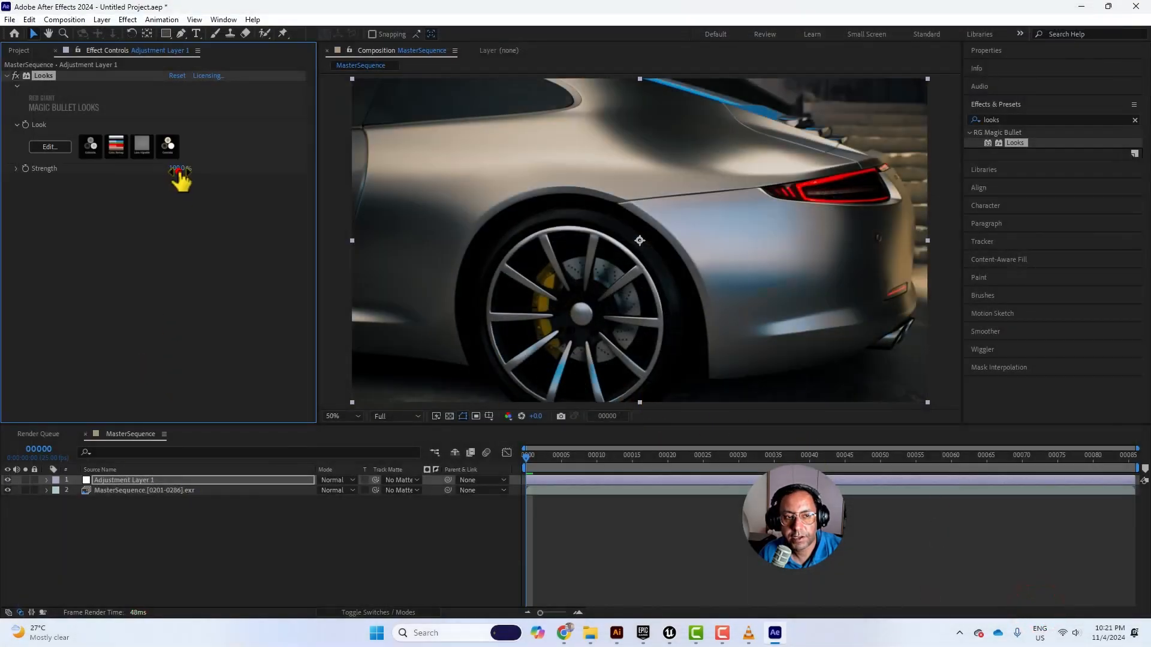
Step: Set the Looks strength to 50% and compare the image with and without the adjustment layer
text(50)
key(Return)
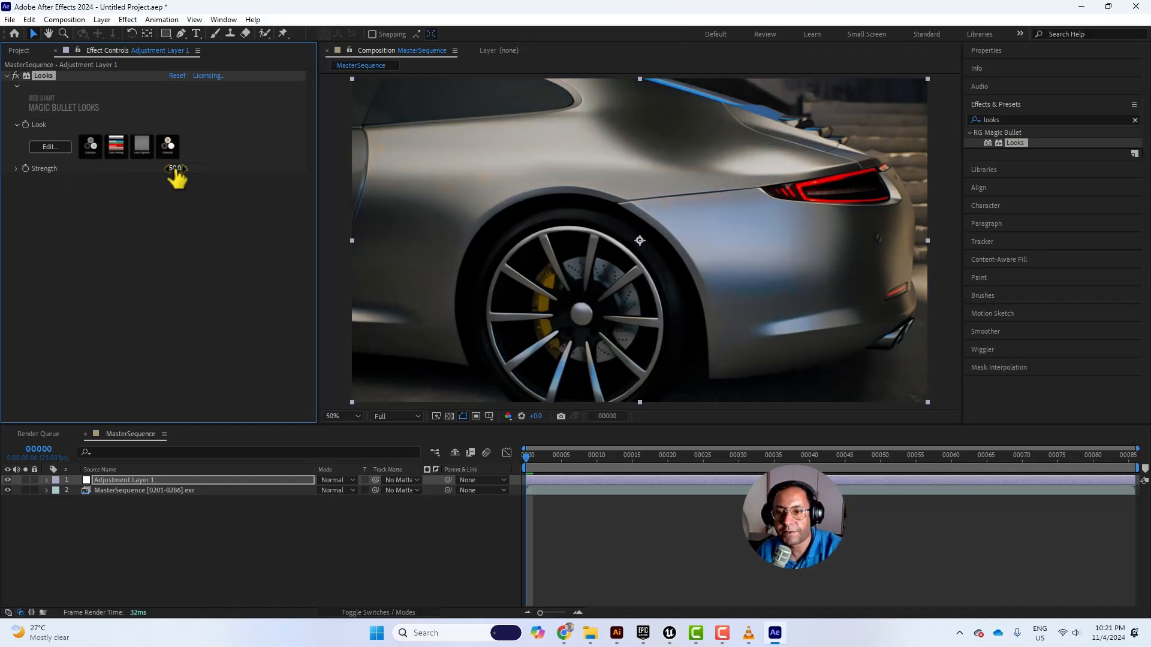
click(7, 480)
click(8, 479)
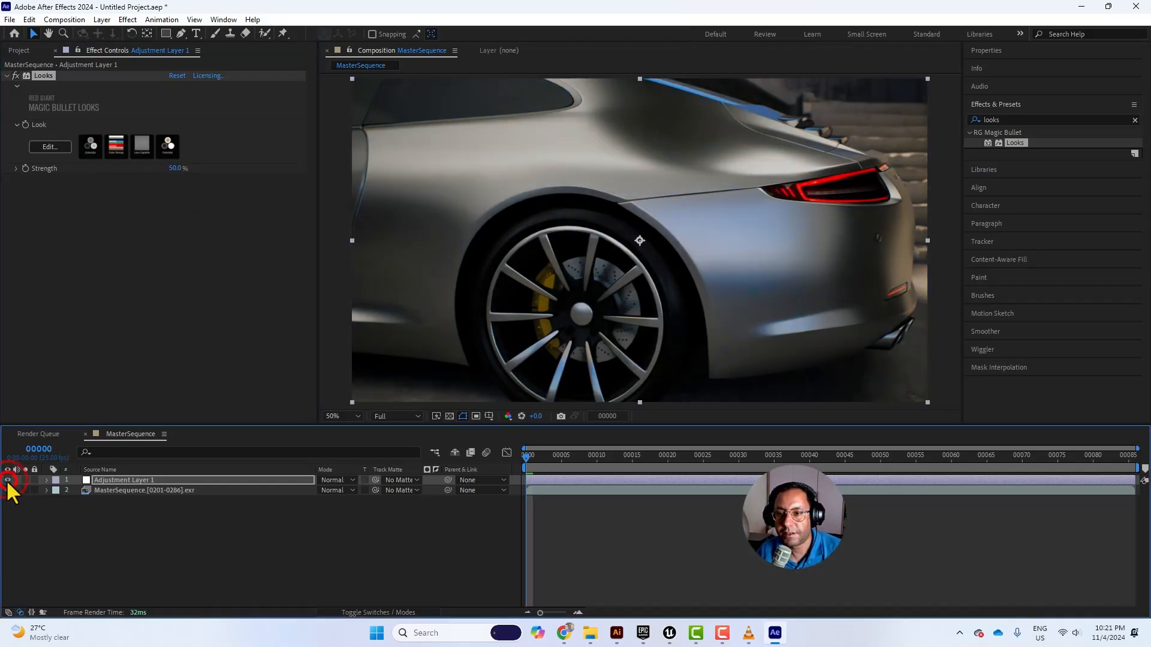
click(8, 479)
click(8, 480)
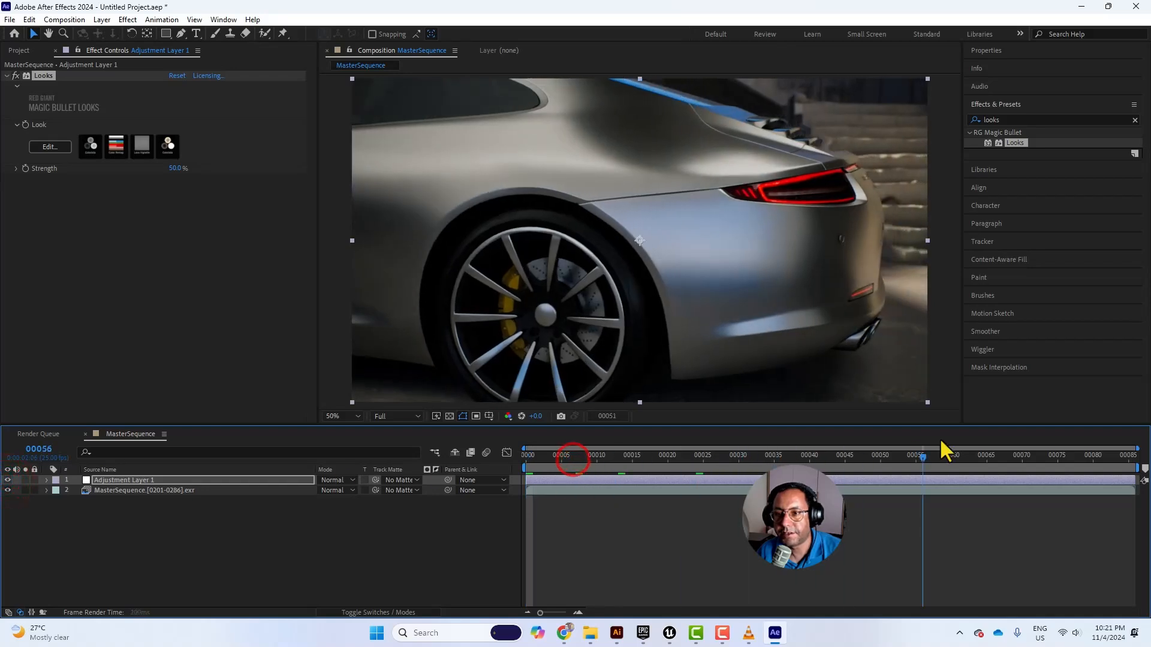